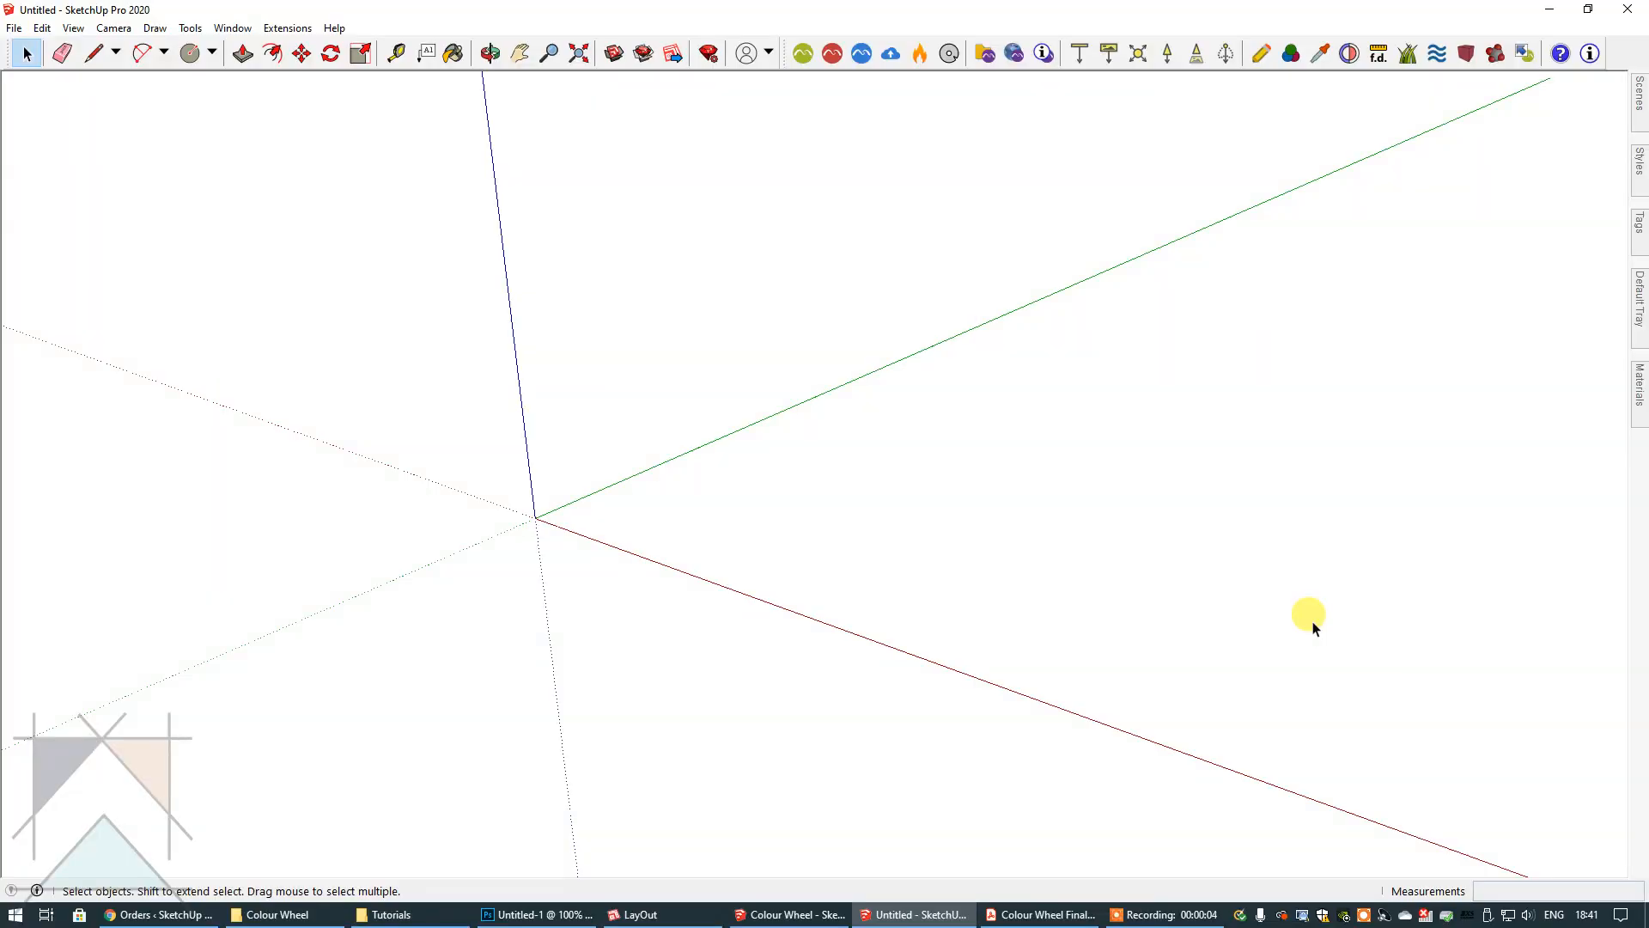
- Set the camera to the standard top view with parallel projection
{"action": "left_click", "coordinate": [113, 28]}
{"action": "mouse_move", "coordinate": [204, 90]}
{"action": "left_click", "coordinate": [361, 85]}
{"action": "left_click", "coordinate": [114, 28]}
{"action": "left_click", "coordinate": [151, 111]}
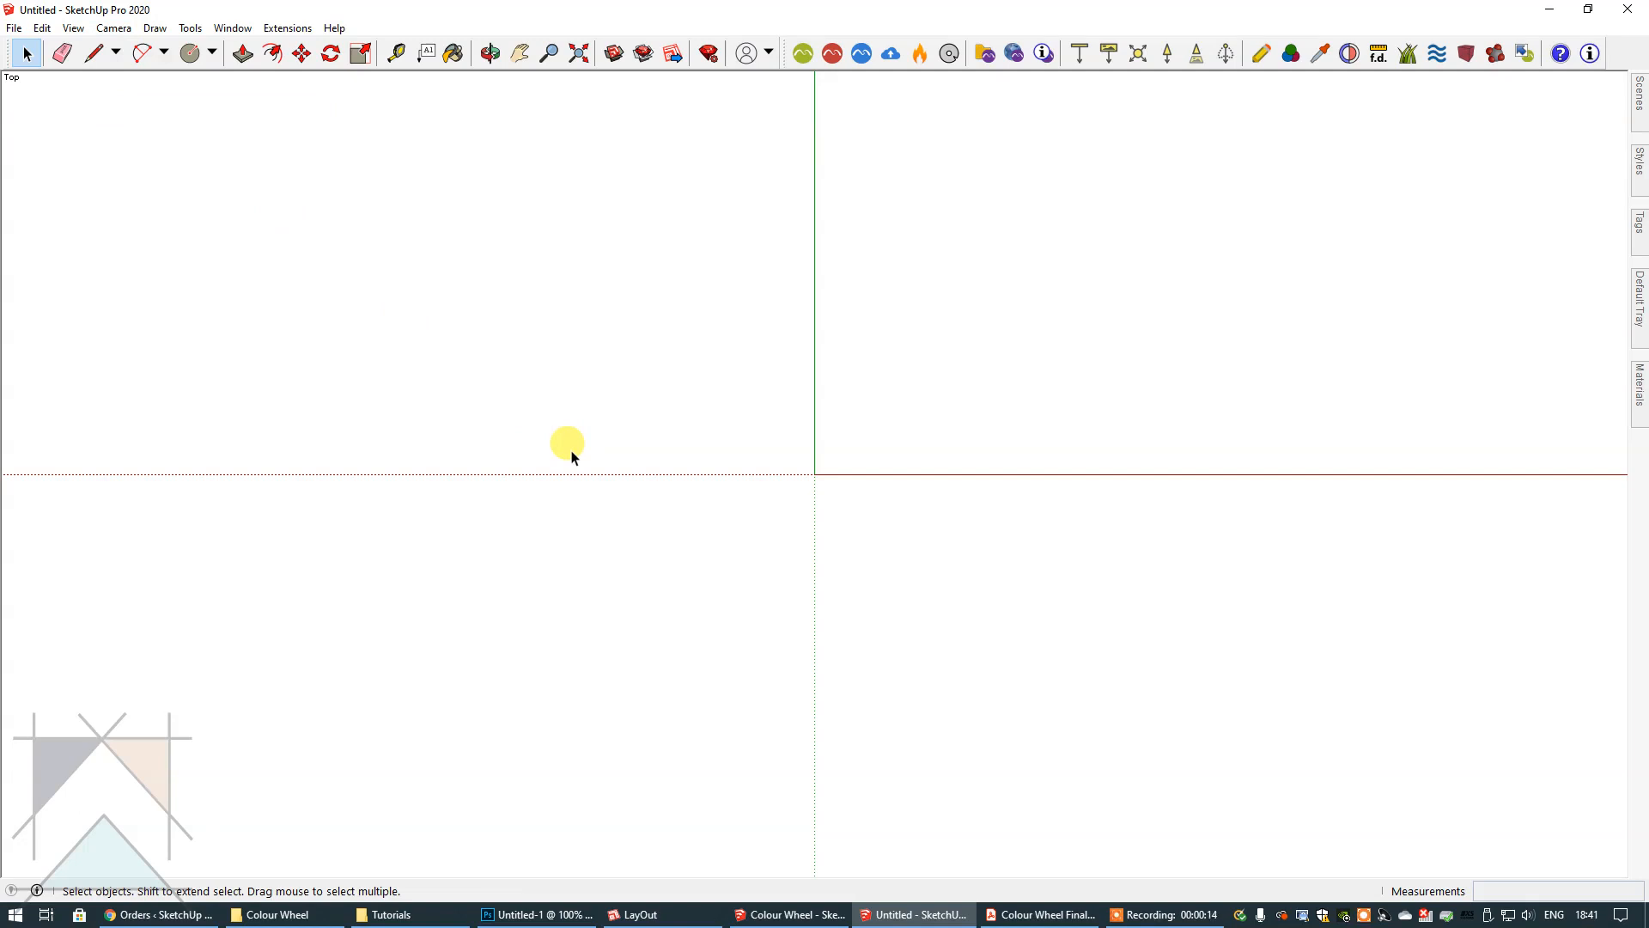
- Draw a circle with a 3000 mm radius centred on the origin
{"action": "left_click", "coordinate": [189, 54]}
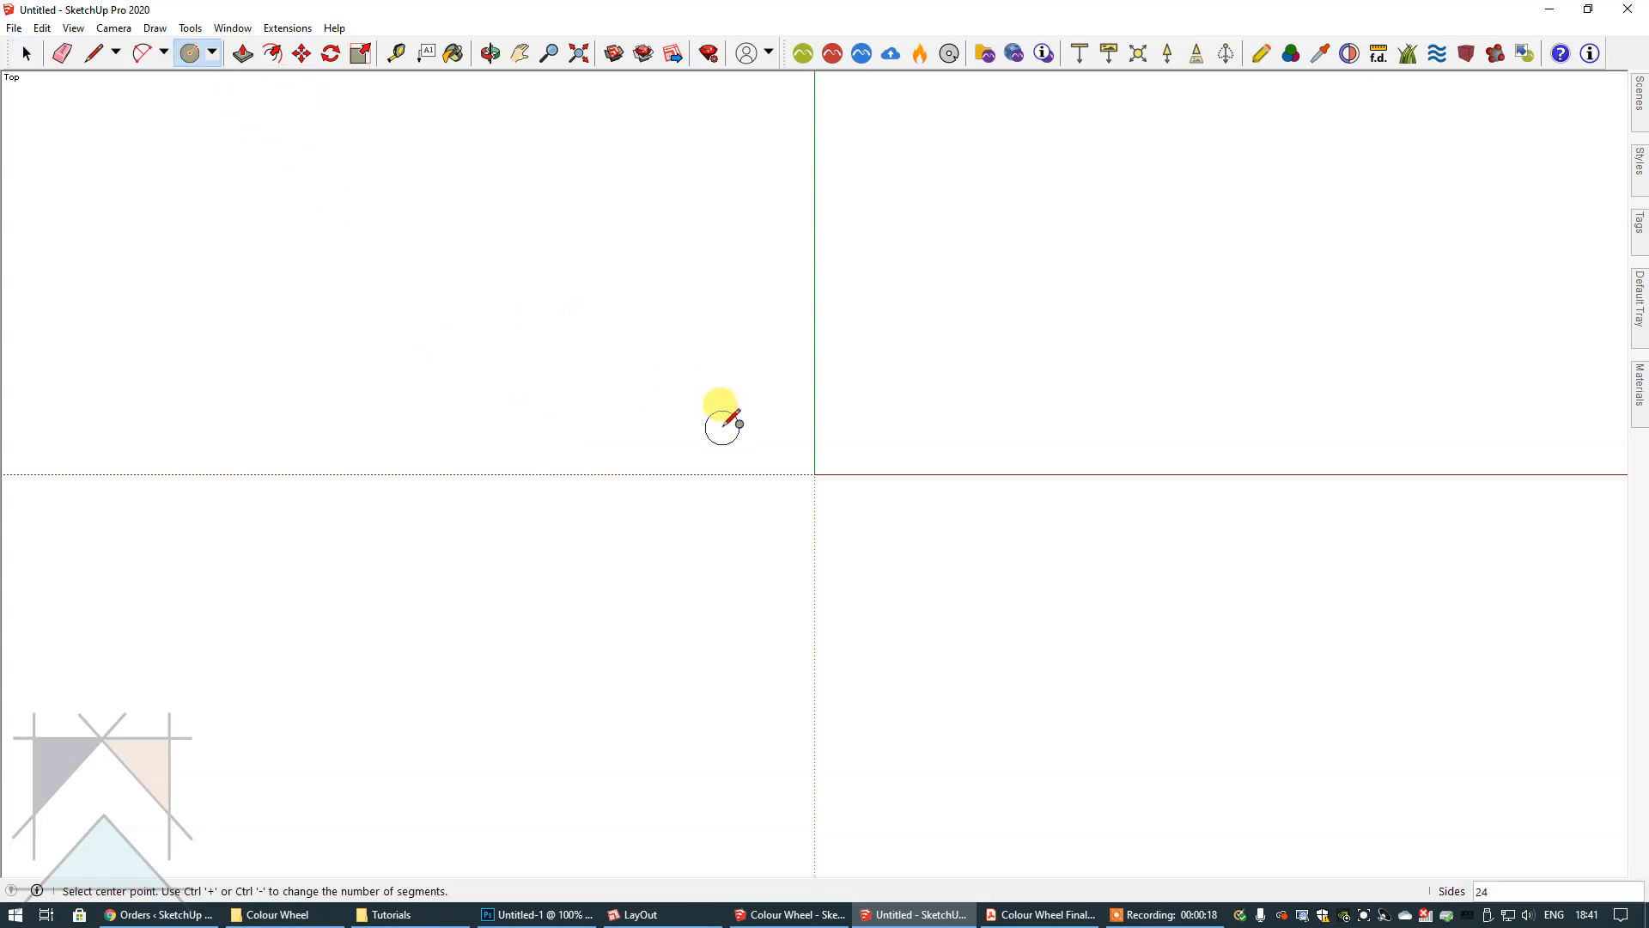
{"action": "type", "text": "6.9"}
{"action": "left_click", "coordinate": [814, 473]}
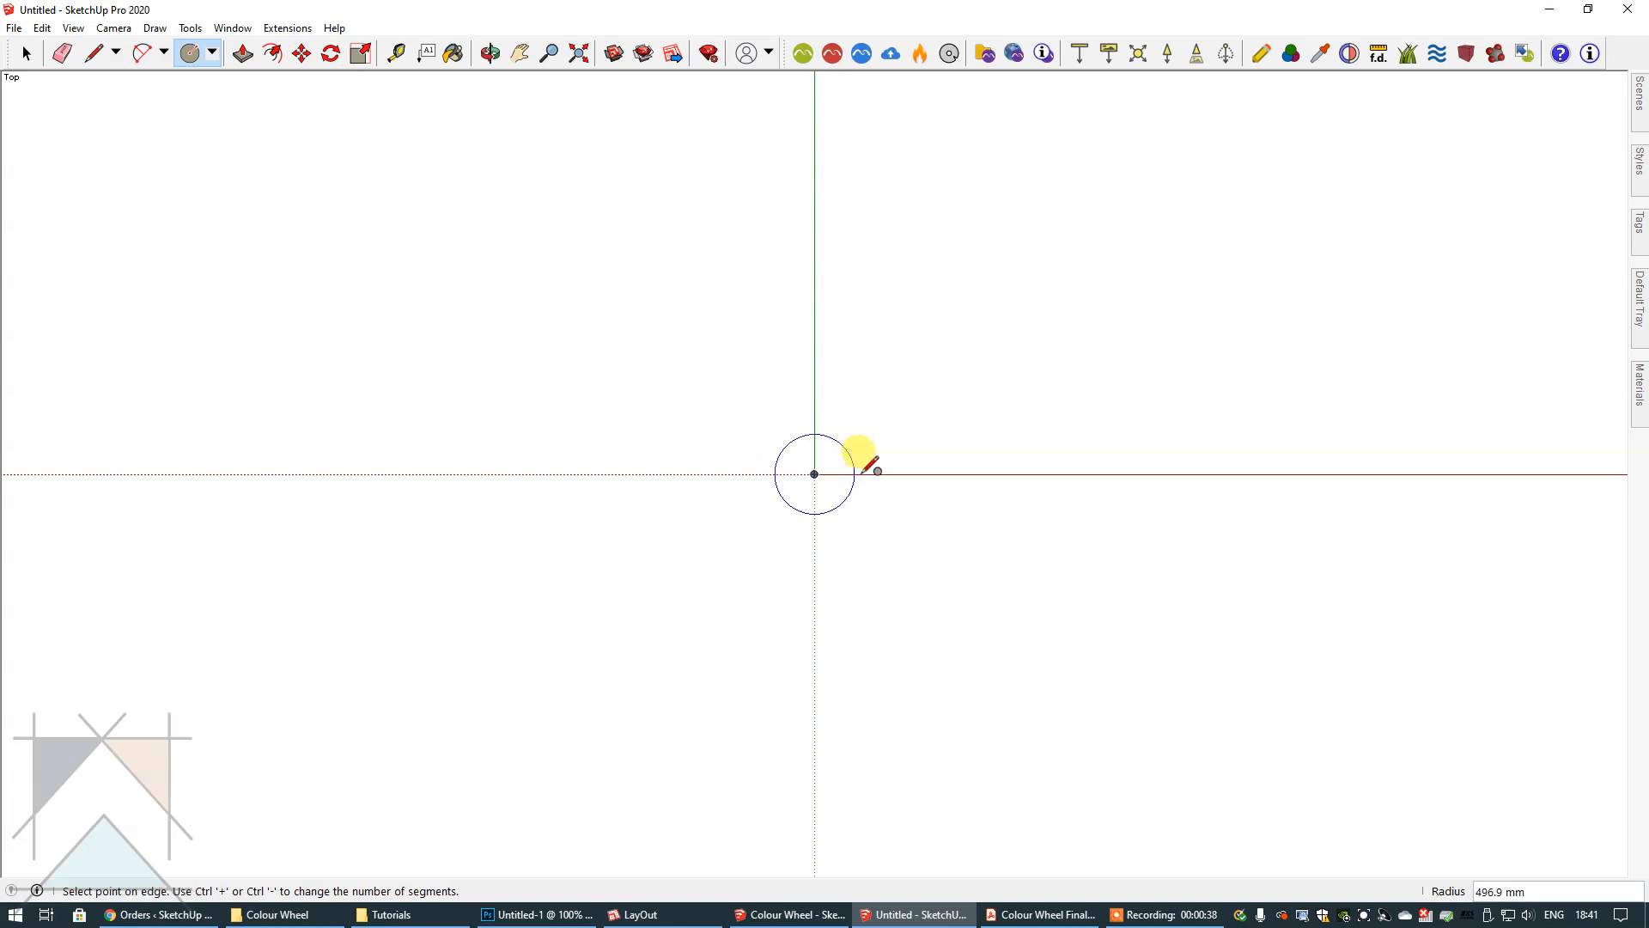
{"action": "type", "text": "3000"}
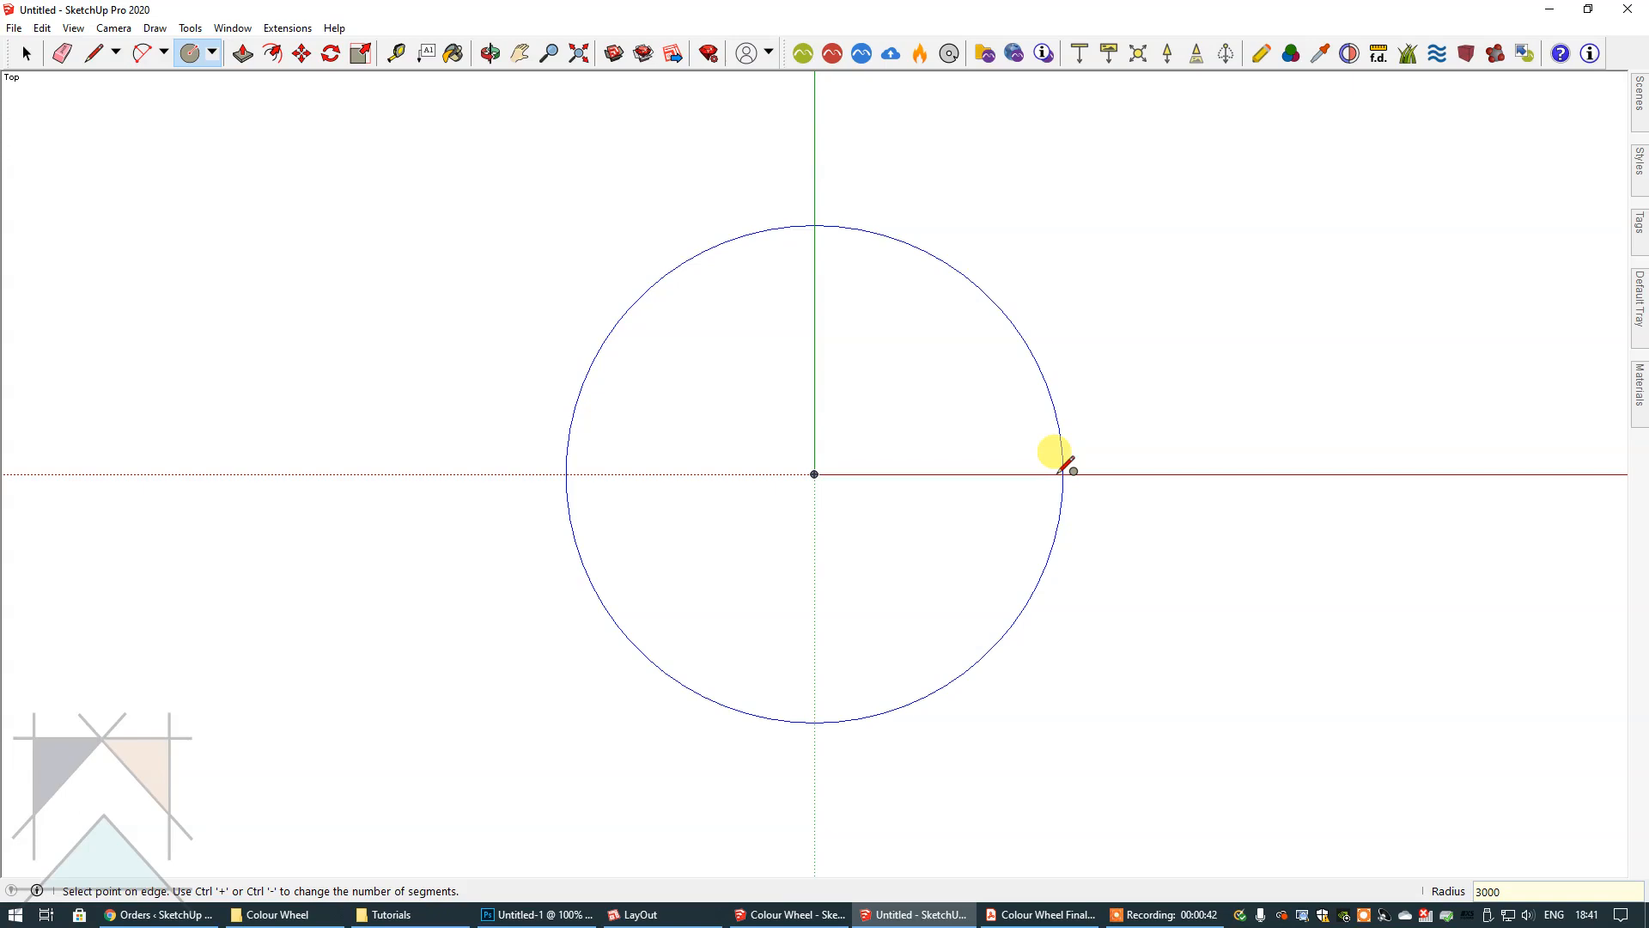
{"action": "key", "text": "Return"}
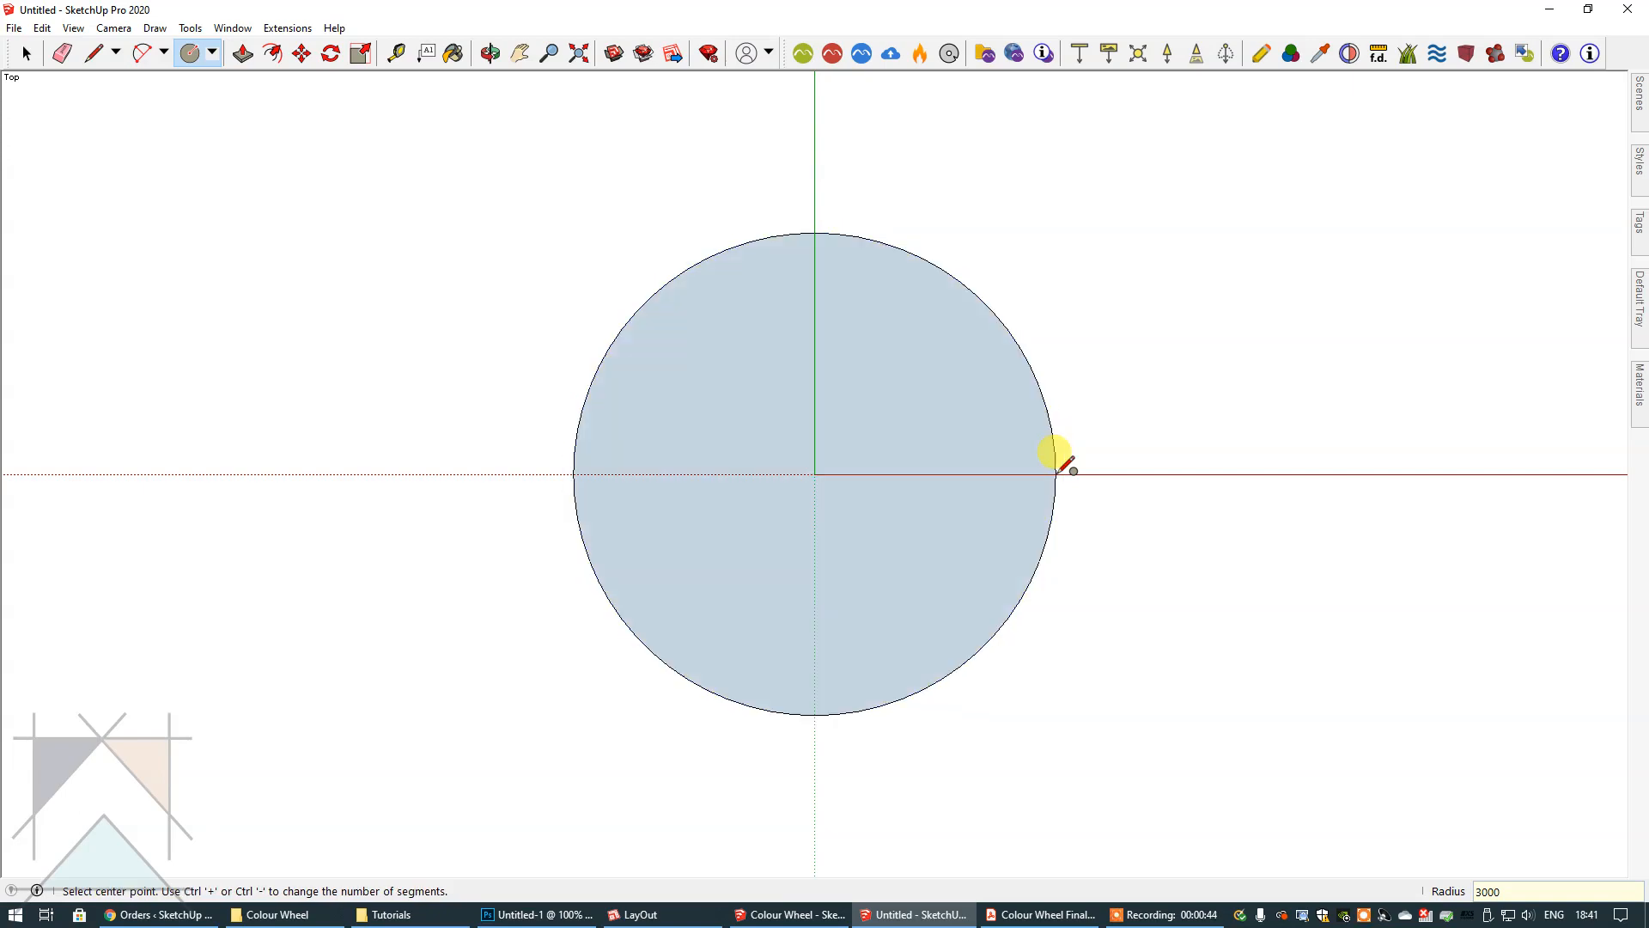
- Reverse the circle's face so its front side points up, and clear the selection
{"action": "left_click", "coordinate": [26, 53]}
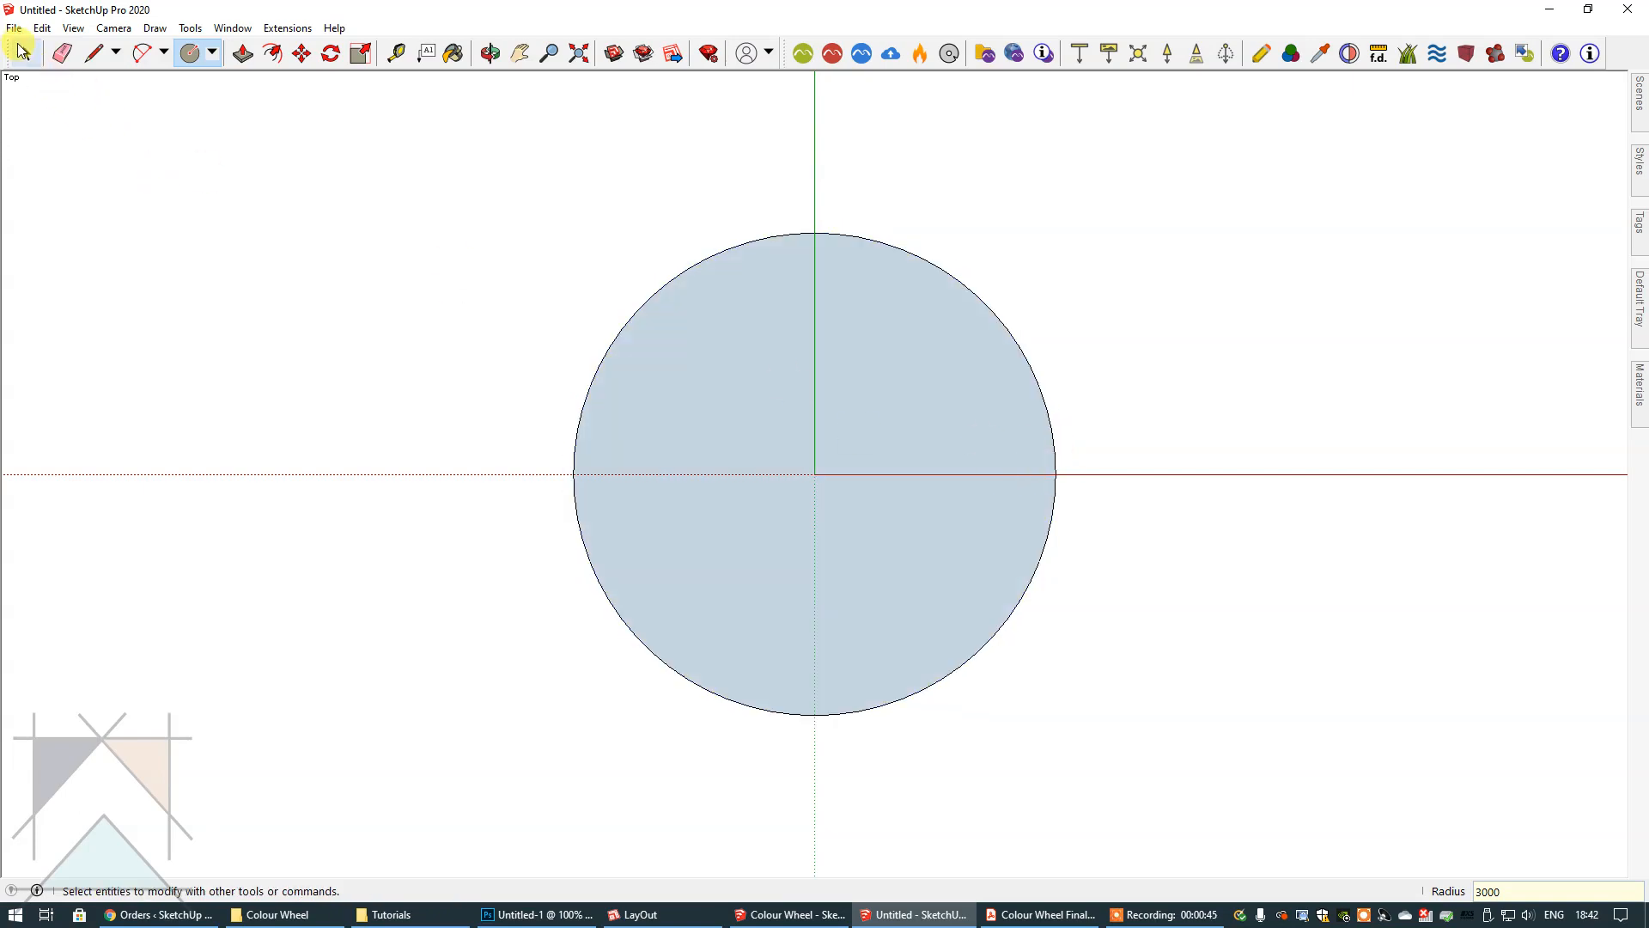
{"action": "right_click", "coordinate": [738, 359]}
{"action": "left_click", "coordinate": [794, 528]}
{"action": "left_click", "coordinate": [1205, 308]}
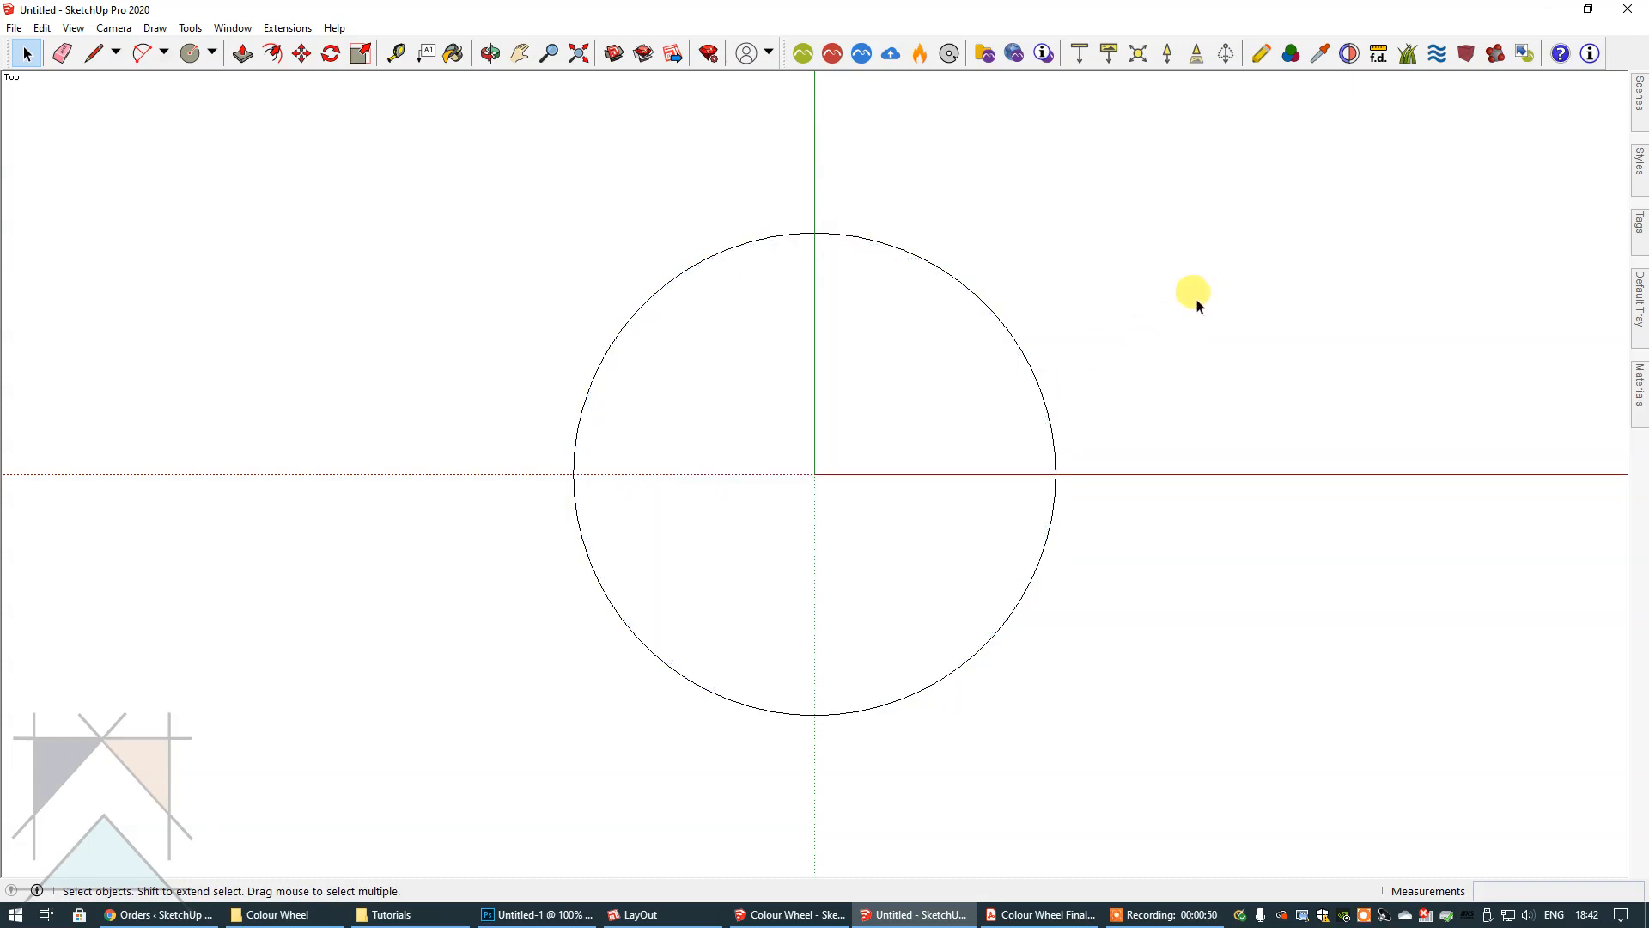
- Draw two radius lines along the green and red axes, joining the circle's edge to its centre, to mark off a quarter
{"action": "left_click", "coordinate": [92, 53]}
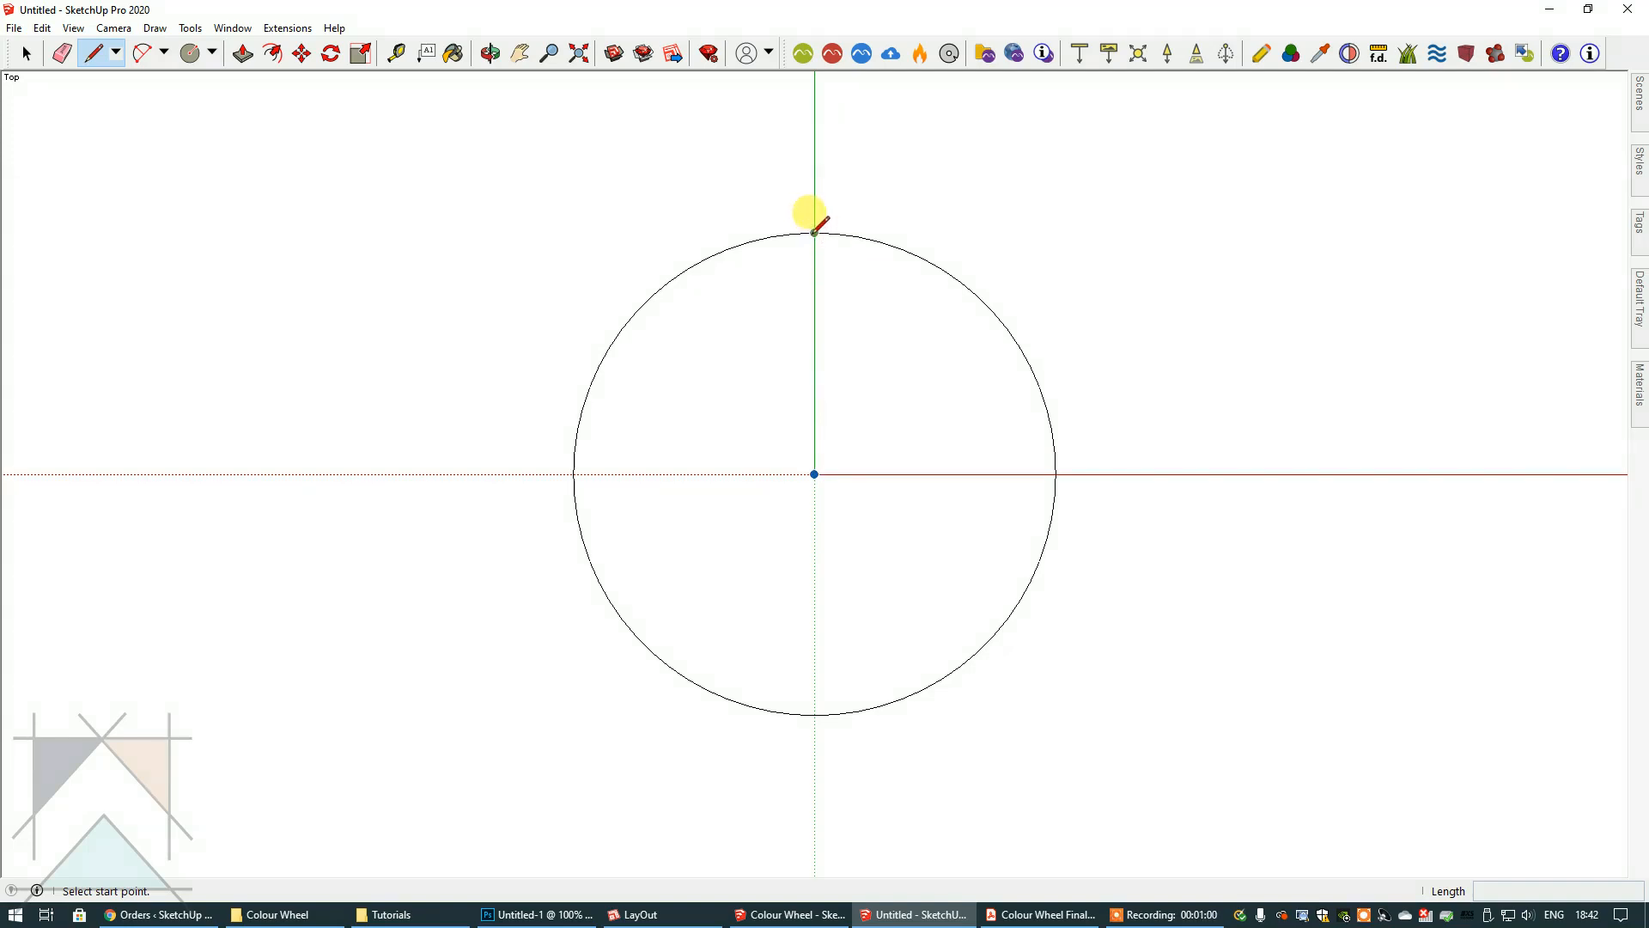
{"action": "left_click", "coordinate": [815, 232]}
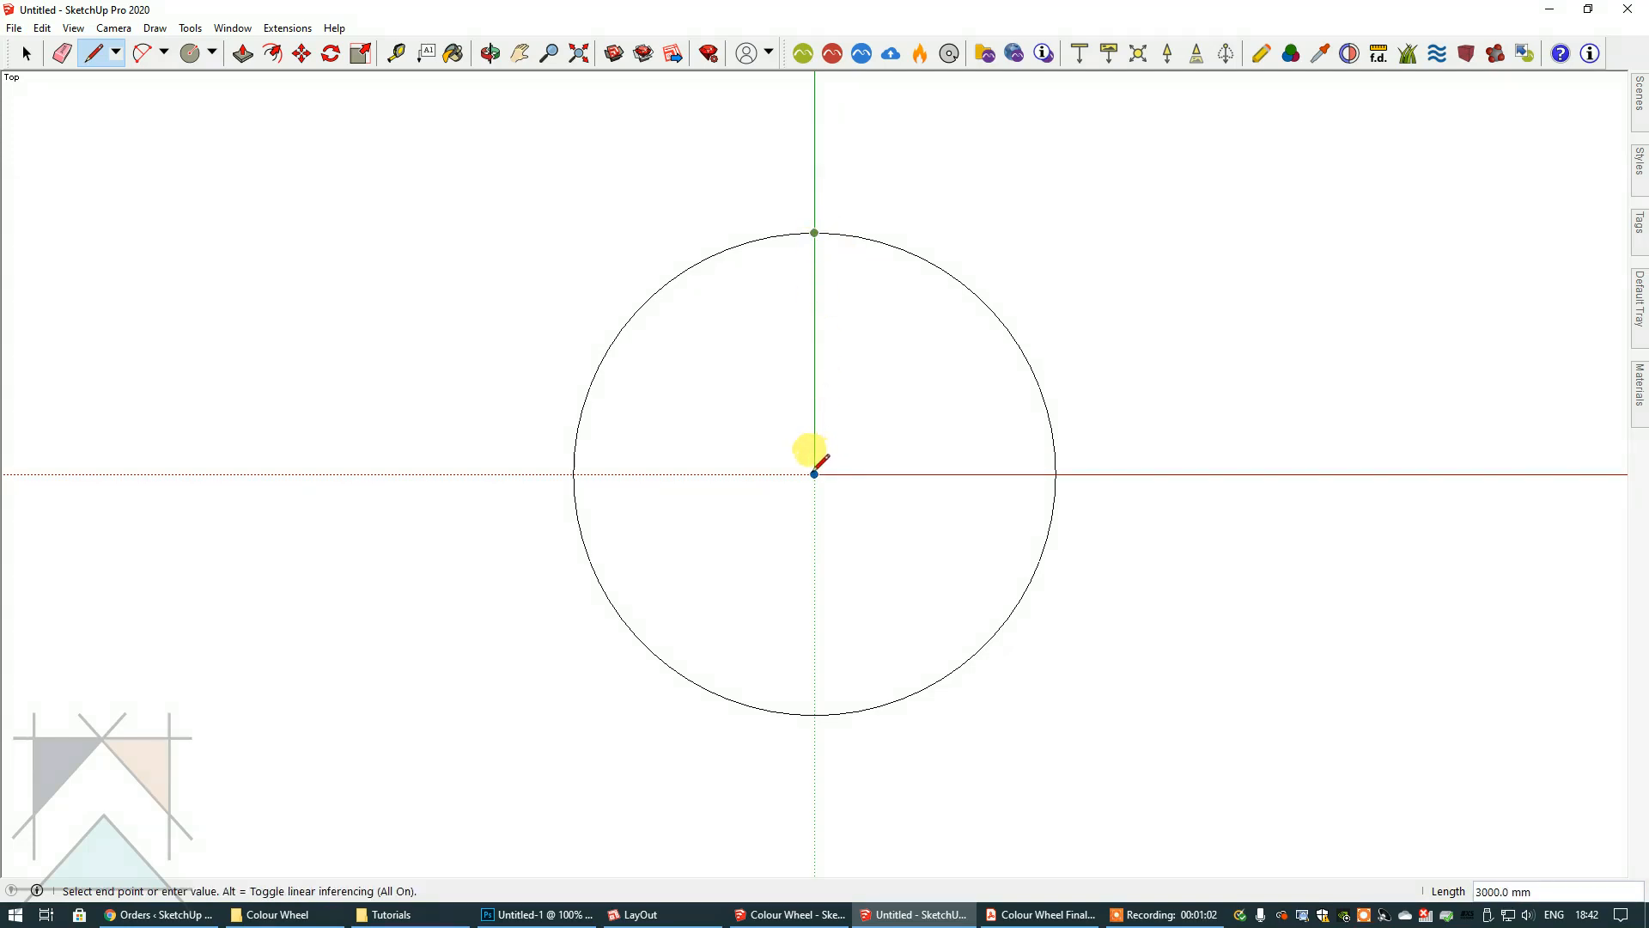
{"action": "left_click", "coordinate": [814, 473]}
{"action": "left_click", "coordinate": [1056, 473]}
{"action": "left_click", "coordinate": [26, 53]}
- Hide the axes to examine the two radius lines, and show the axes again
{"action": "left_click", "coordinate": [74, 28]}
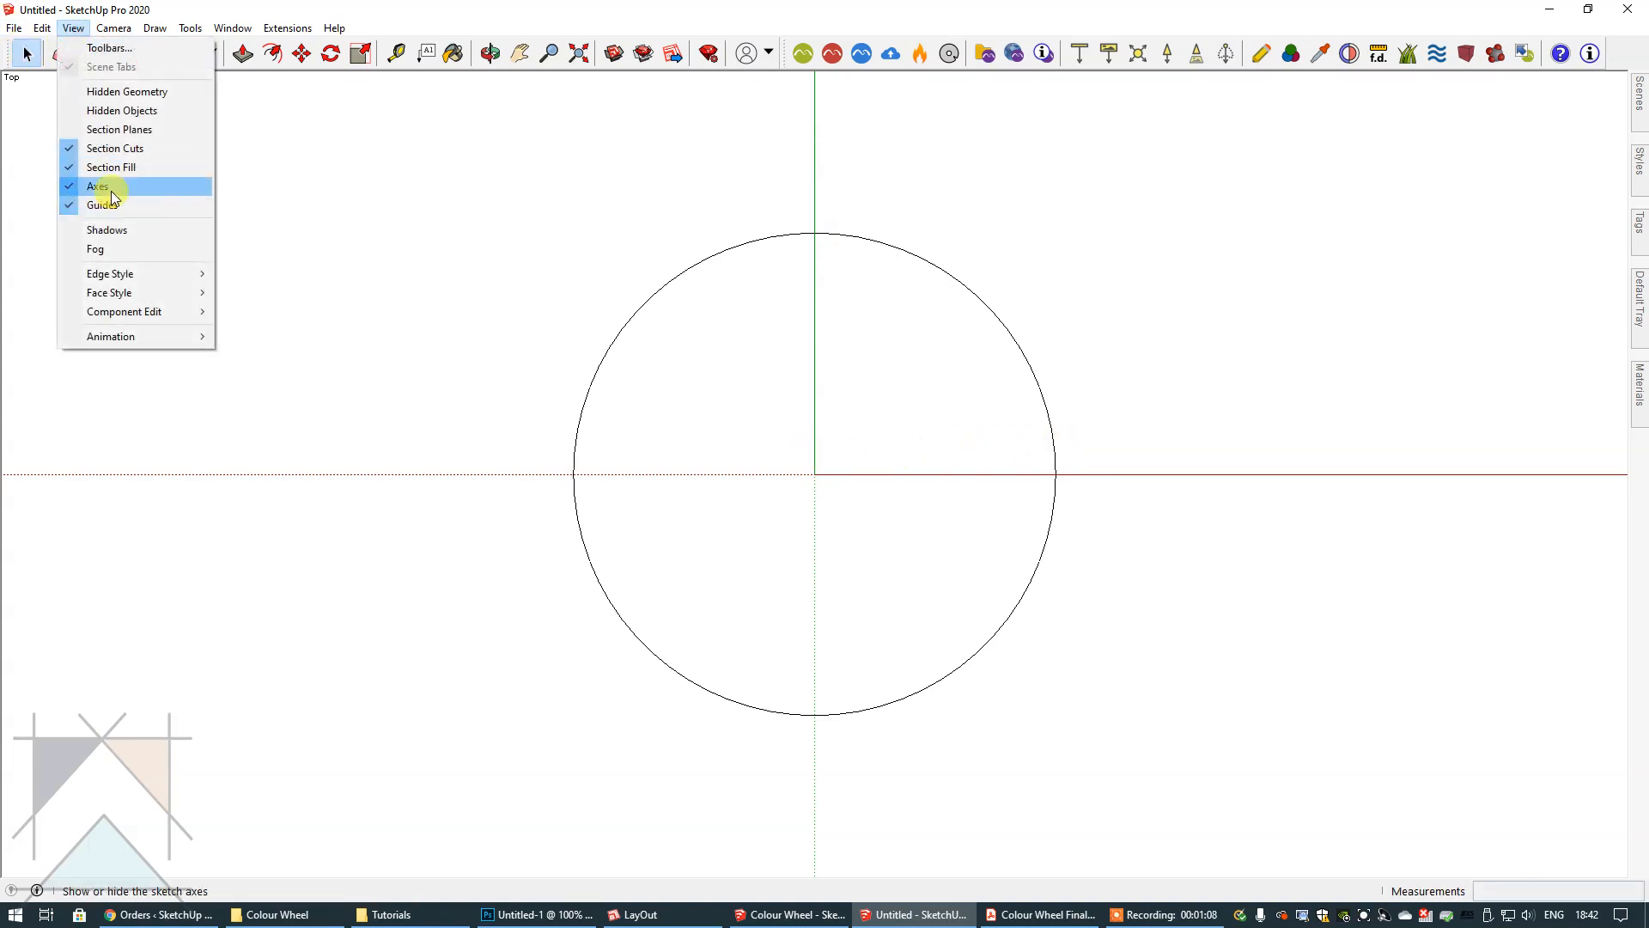
{"action": "left_click", "coordinate": [104, 186]}
{"action": "left_click", "coordinate": [74, 28]}
{"action": "left_click", "coordinate": [100, 185]}
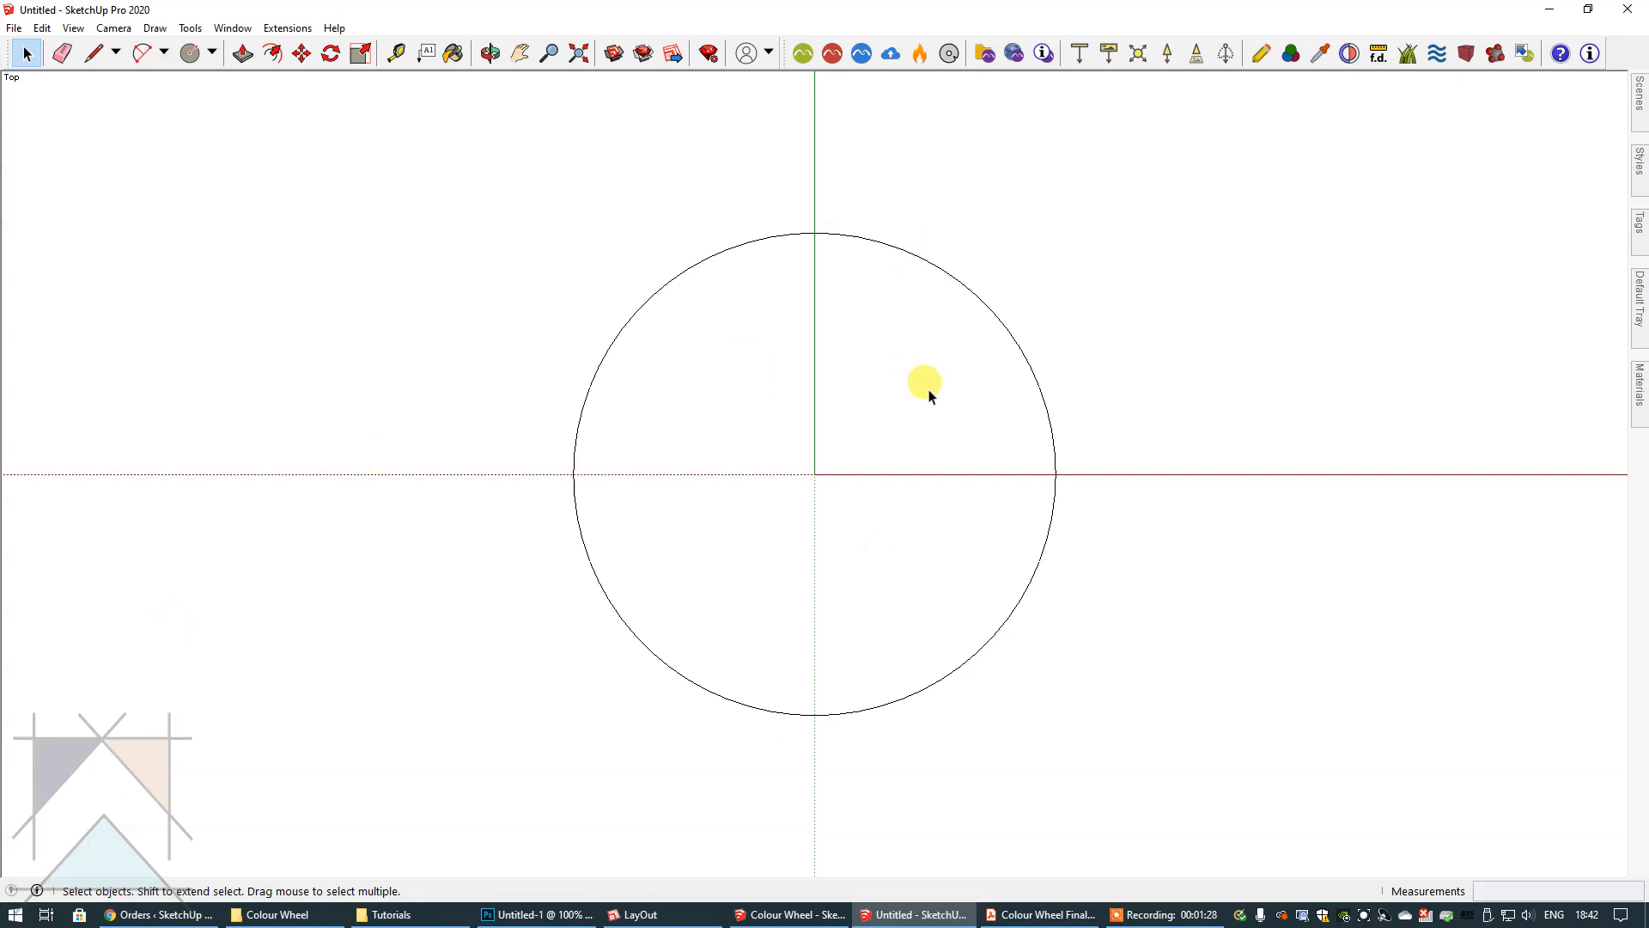
- Turn on Endpoints in the current style's edge settings
{"action": "mouse_move", "coordinate": [1640, 318]}
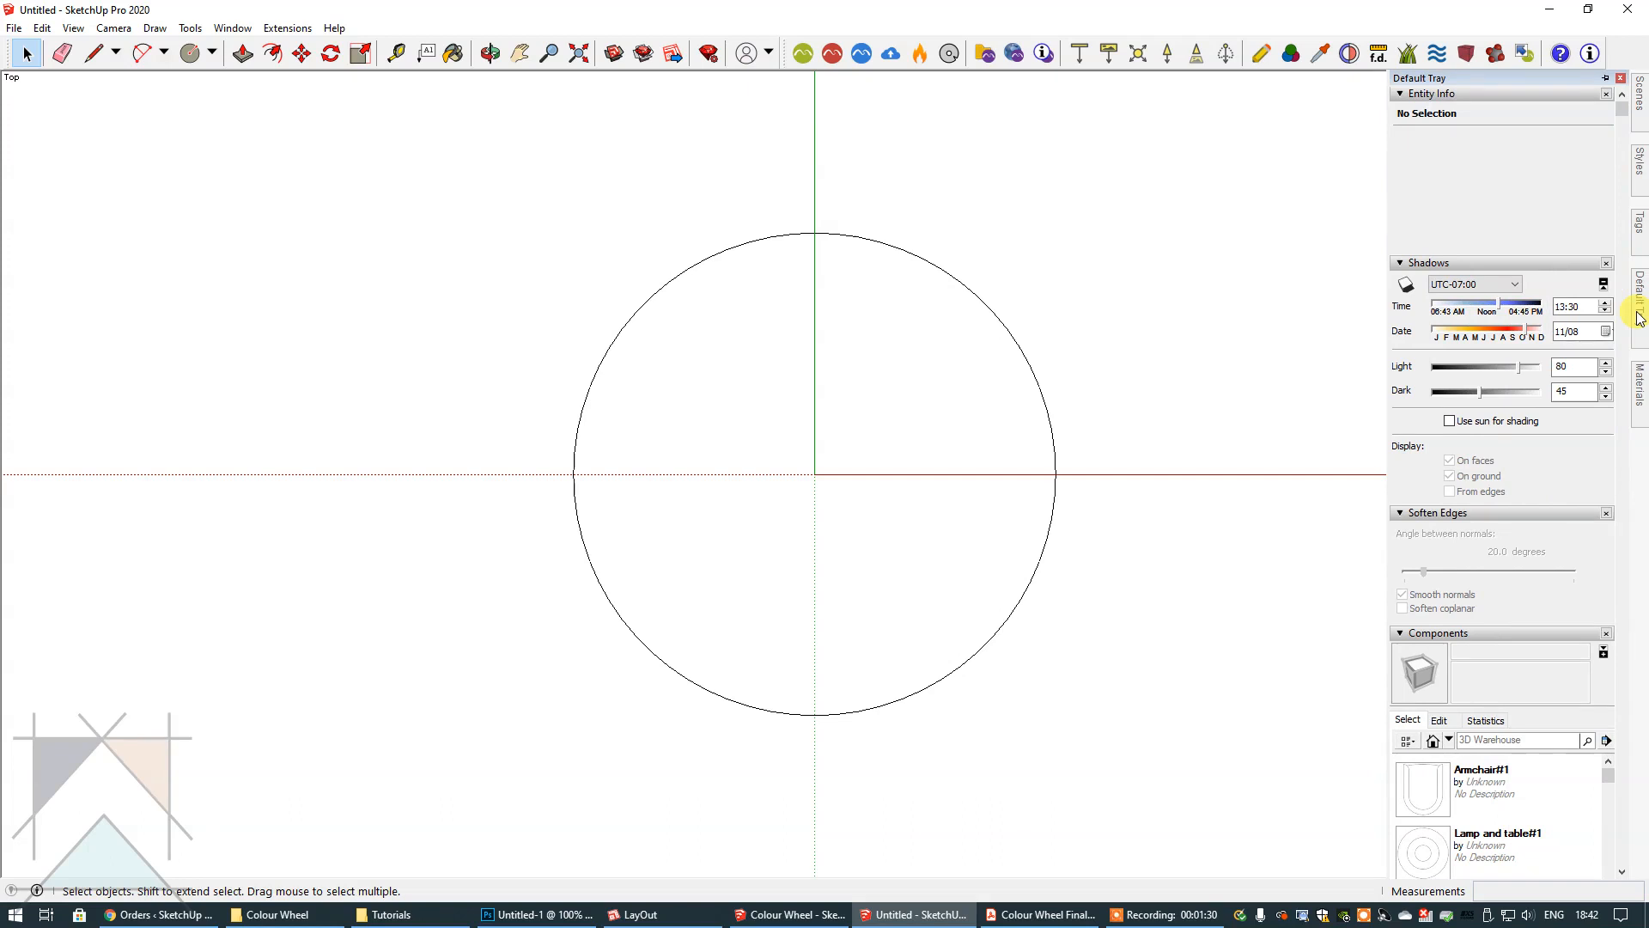
{"action": "mouse_move", "coordinate": [1638, 161]}
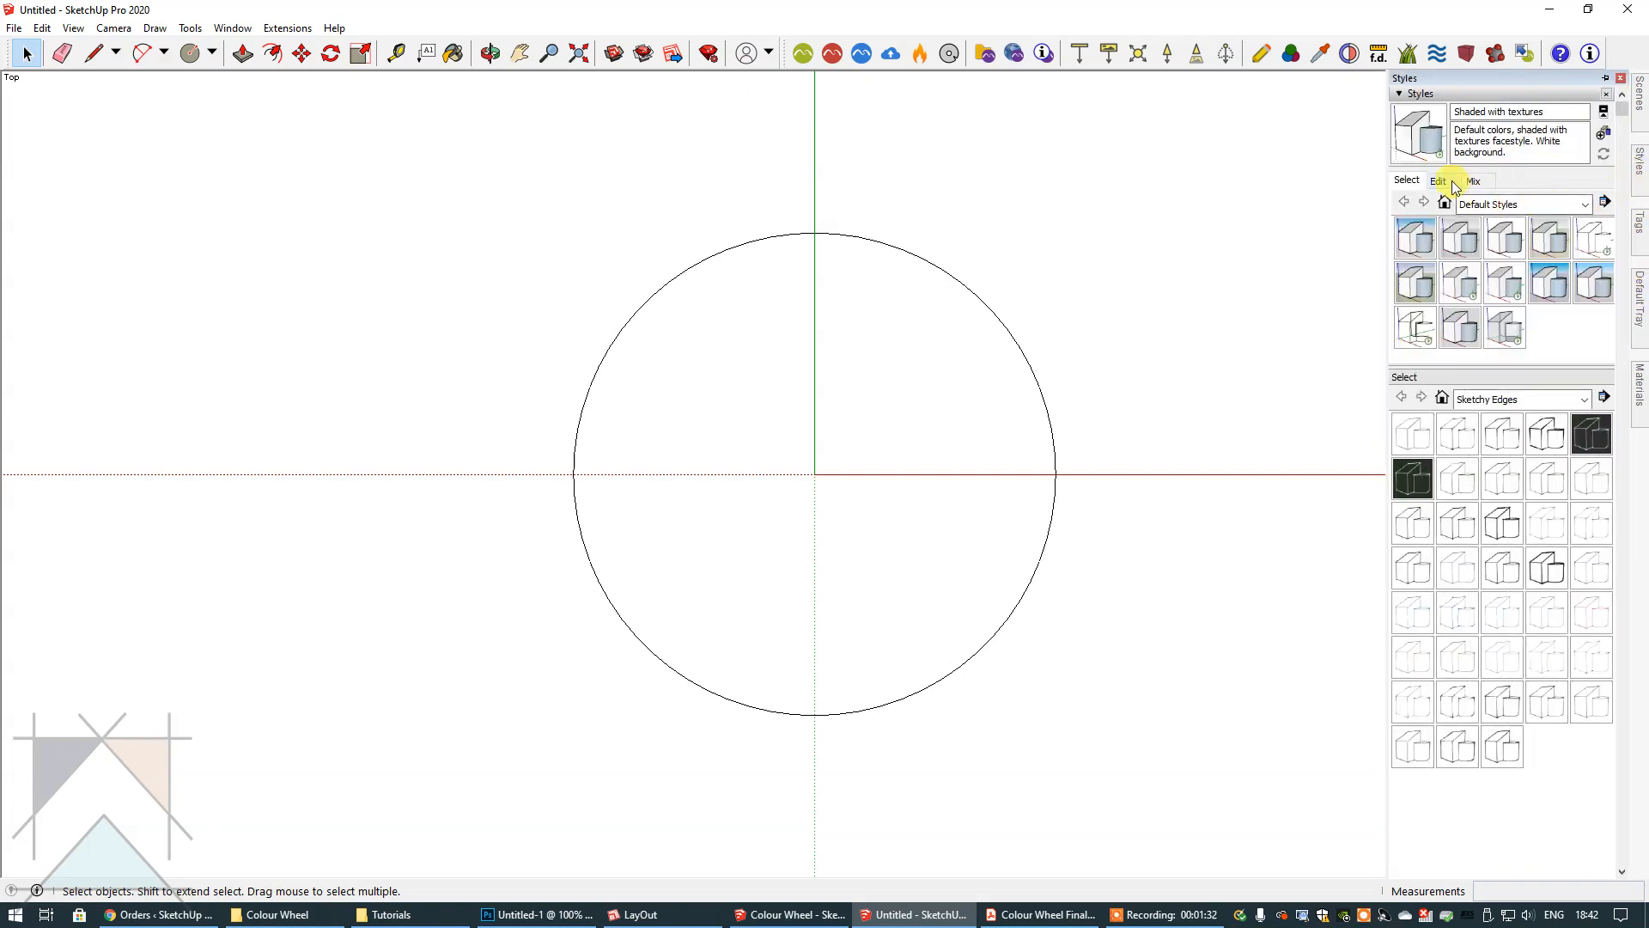
{"action": "left_click", "coordinate": [1439, 180]}
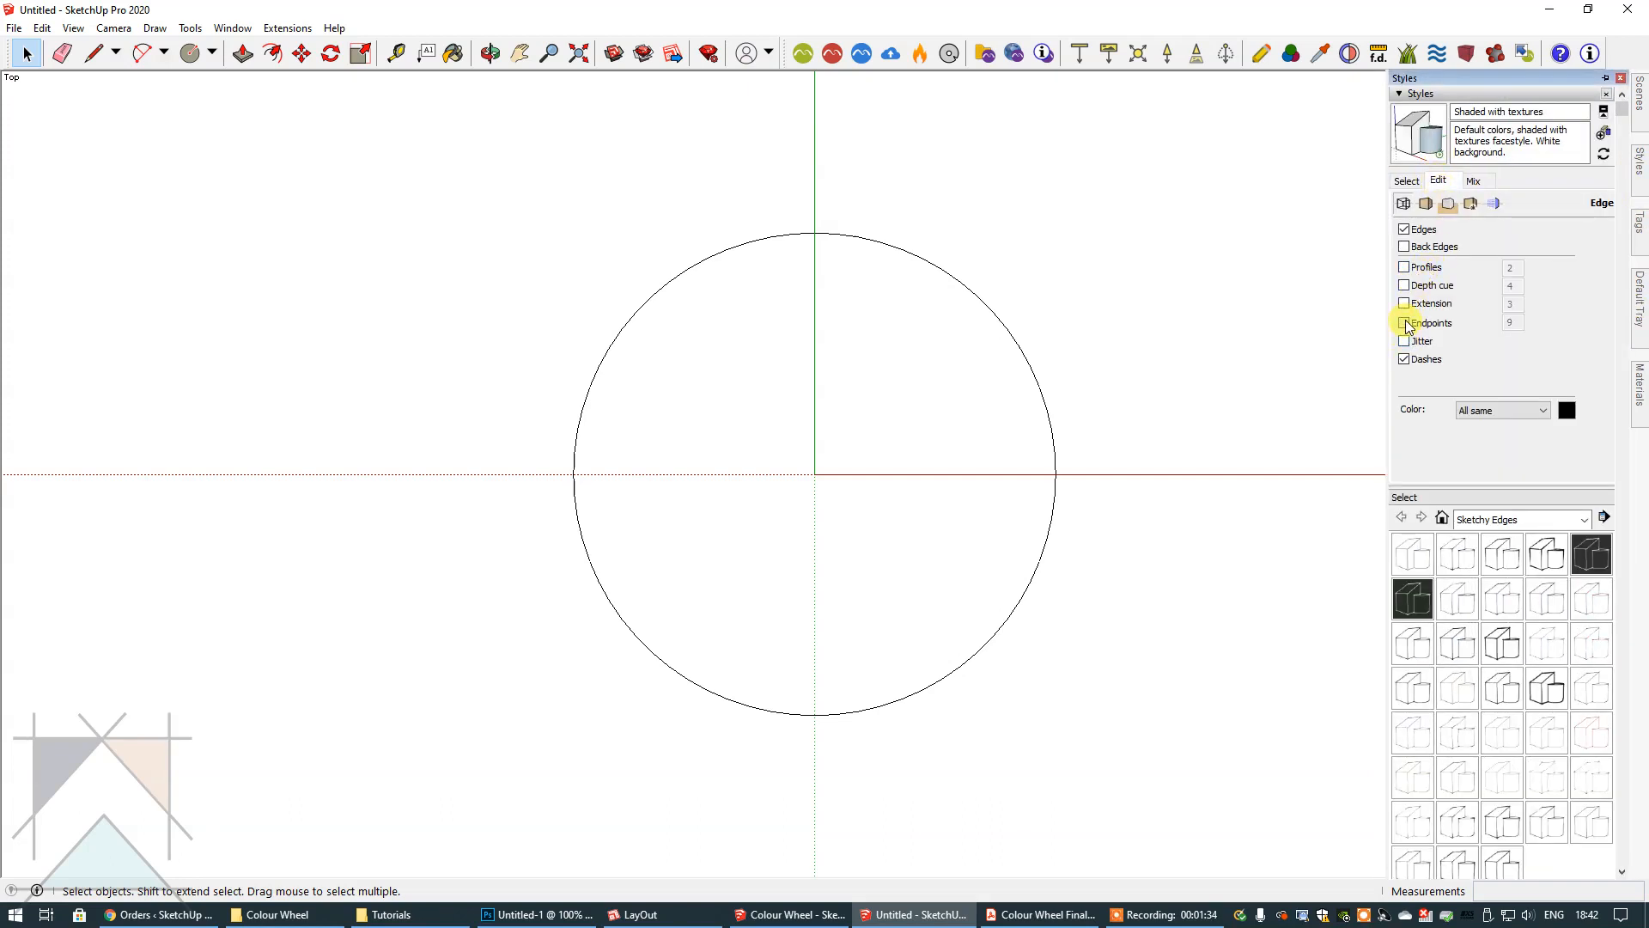
{"action": "left_click", "coordinate": [1405, 323]}
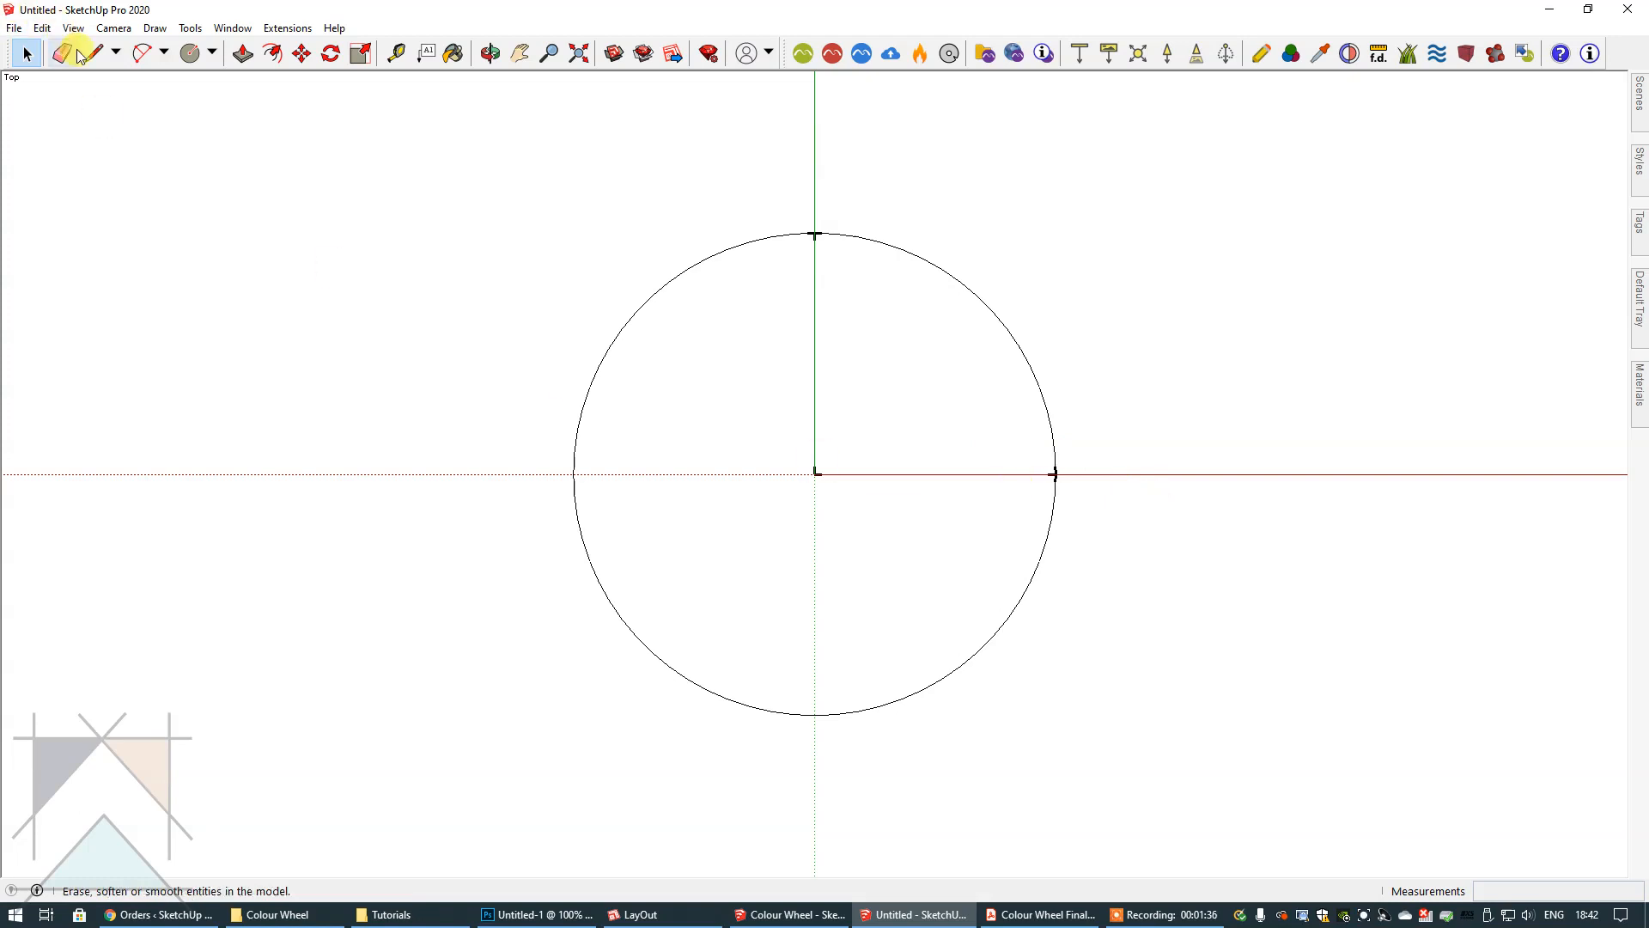
- Divide the quarter circle's arc into 3 equal segments
{"action": "left_click", "coordinate": [969, 293]}
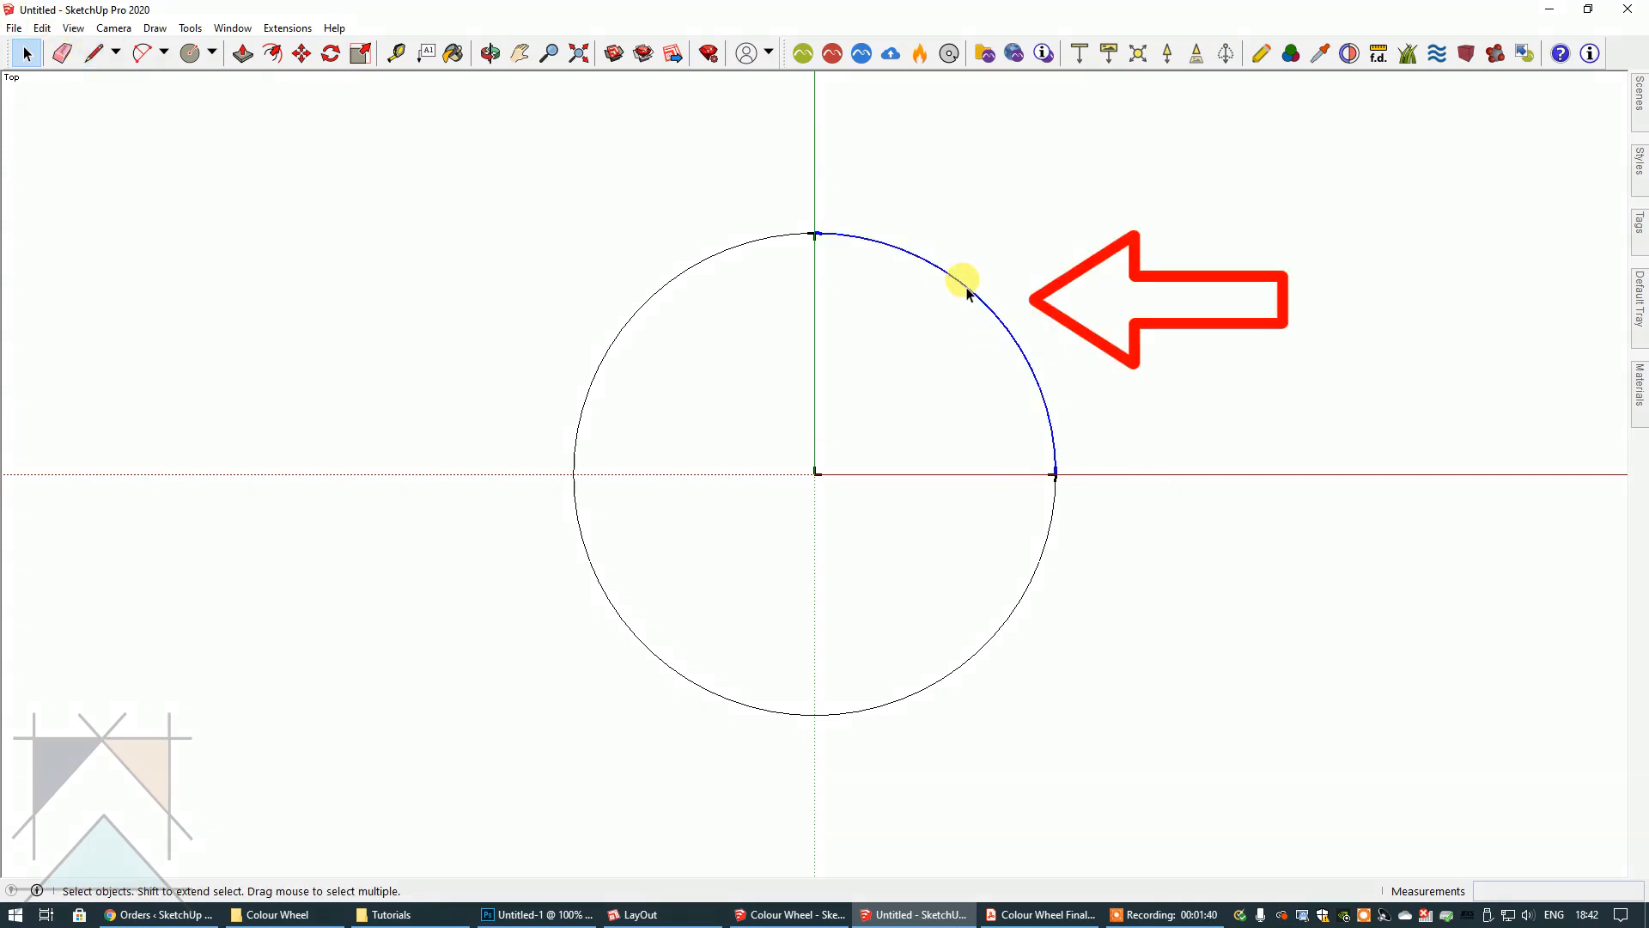
{"action": "right_click", "coordinate": [969, 290]}
{"action": "left_click", "coordinate": [1025, 402]}
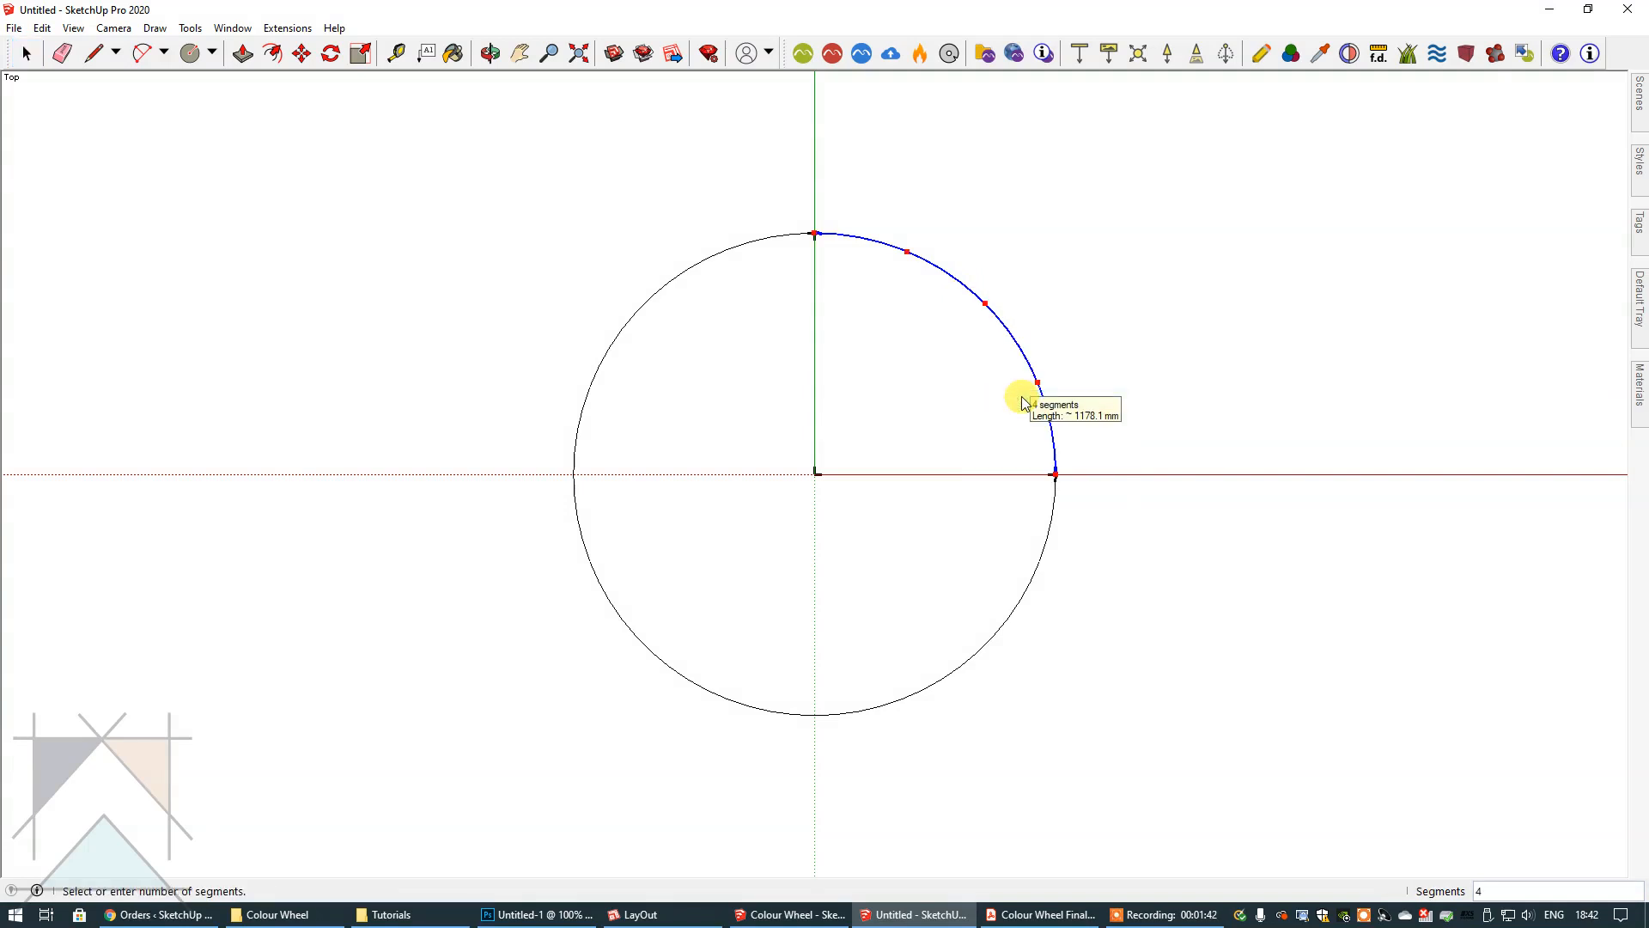
{"action": "type", "text": "3"}
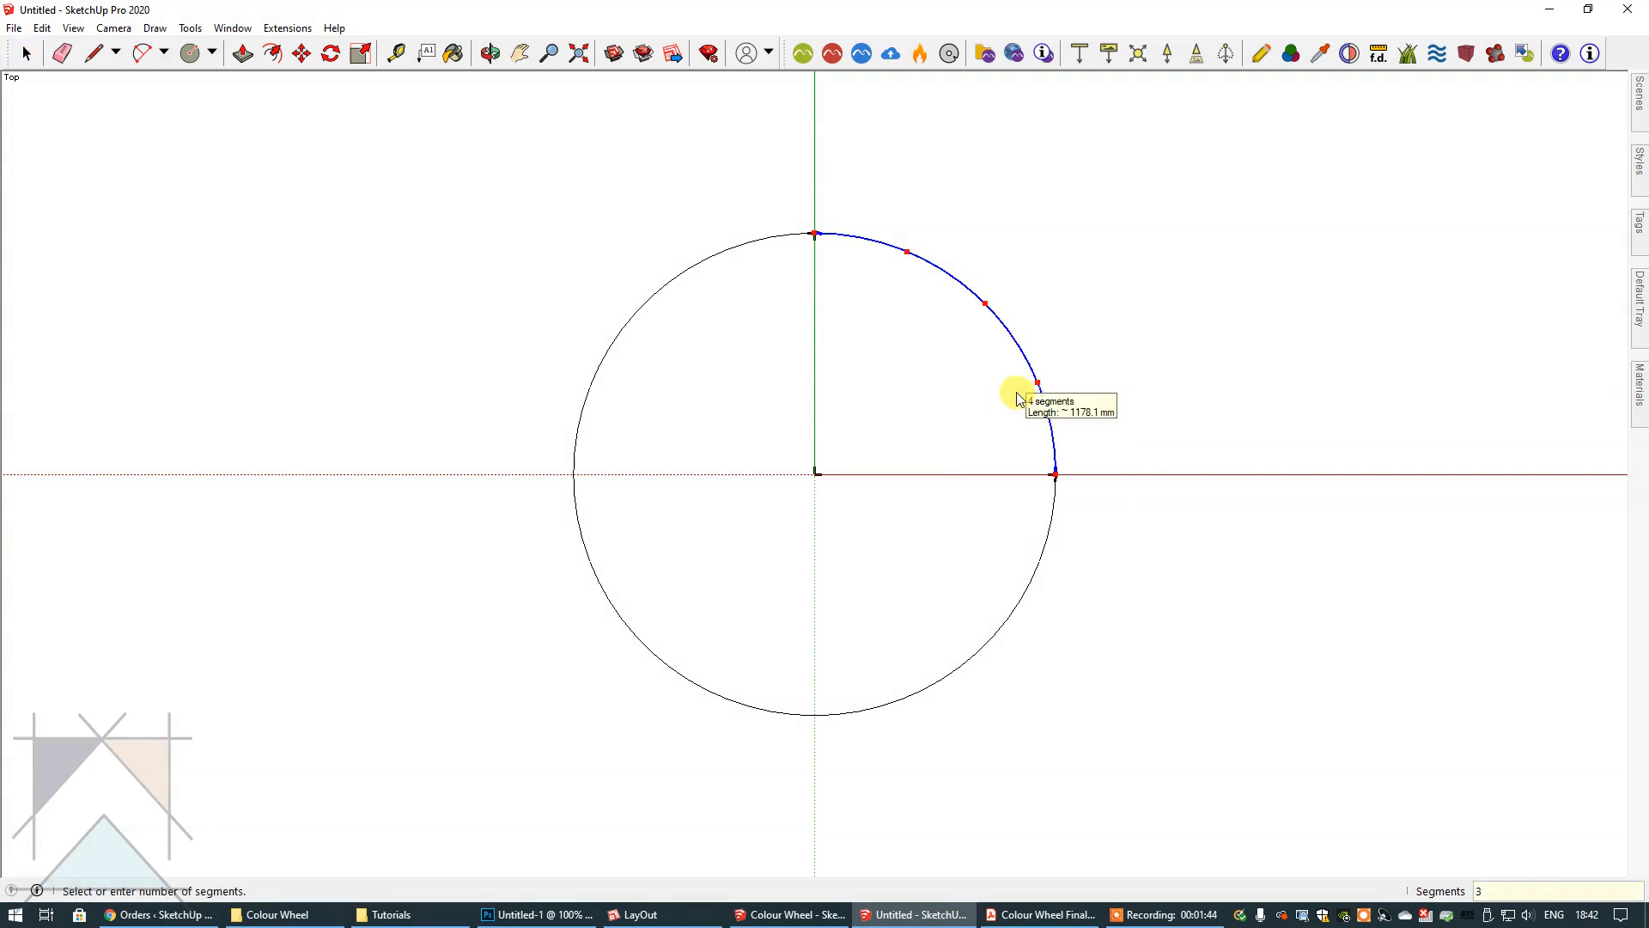
{"action": "key", "text": "Return"}
{"action": "left_click", "coordinate": [1132, 293]}
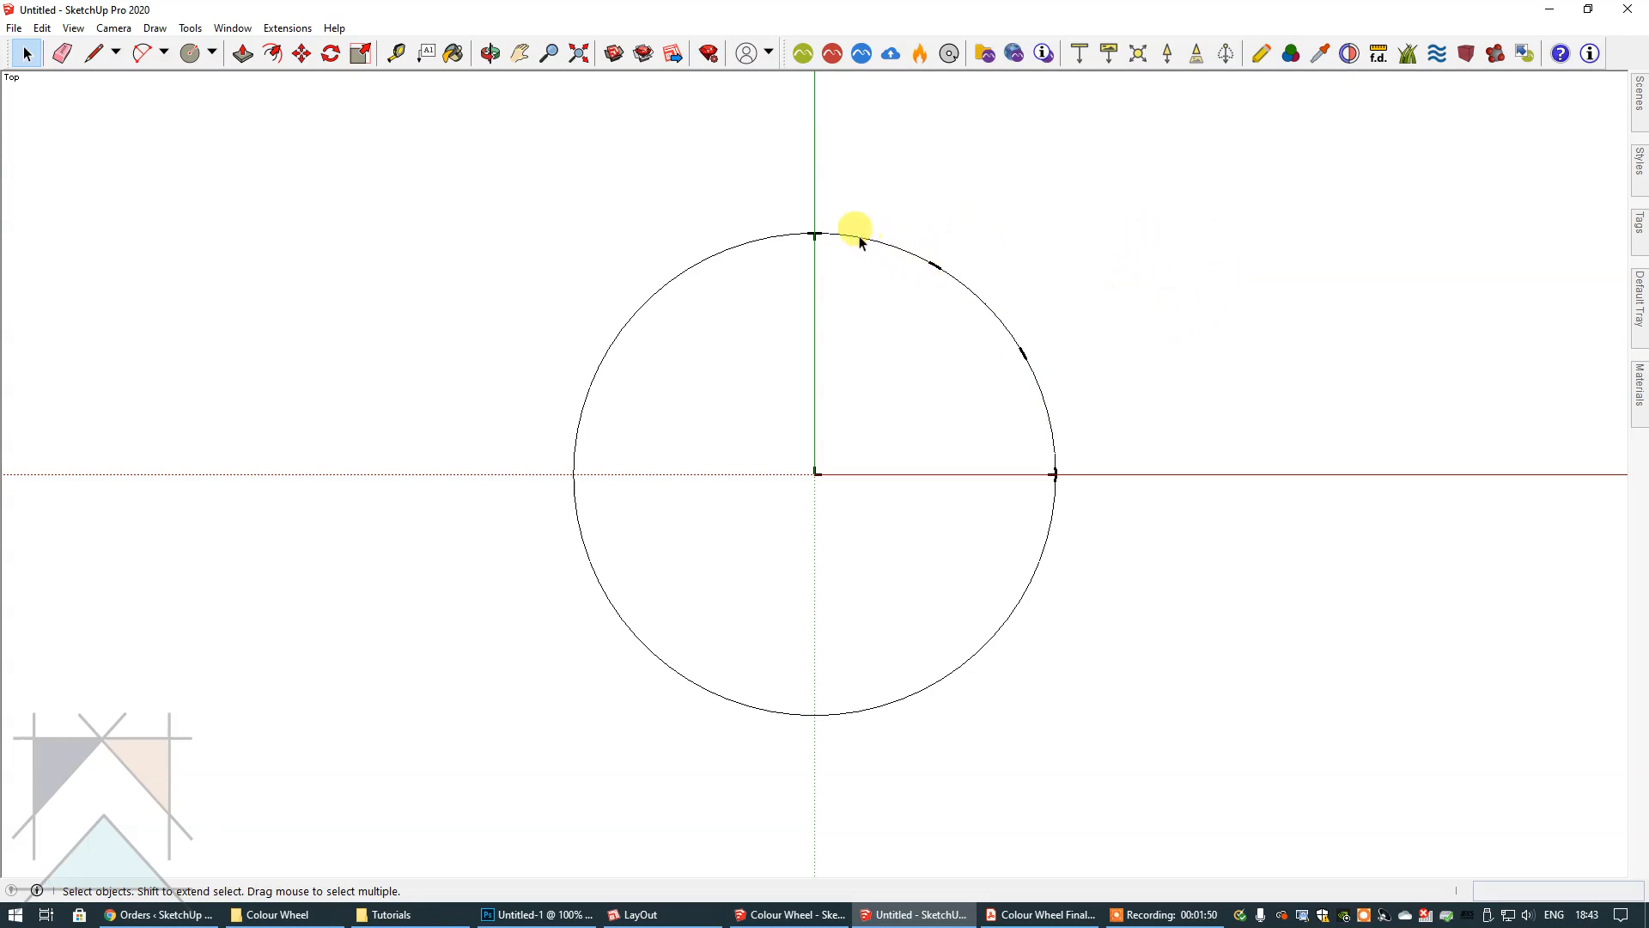
- Select individual segments of the divided arc and the rest of the circle to examine where the edges are split
{"action": "left_click", "coordinate": [977, 308]}
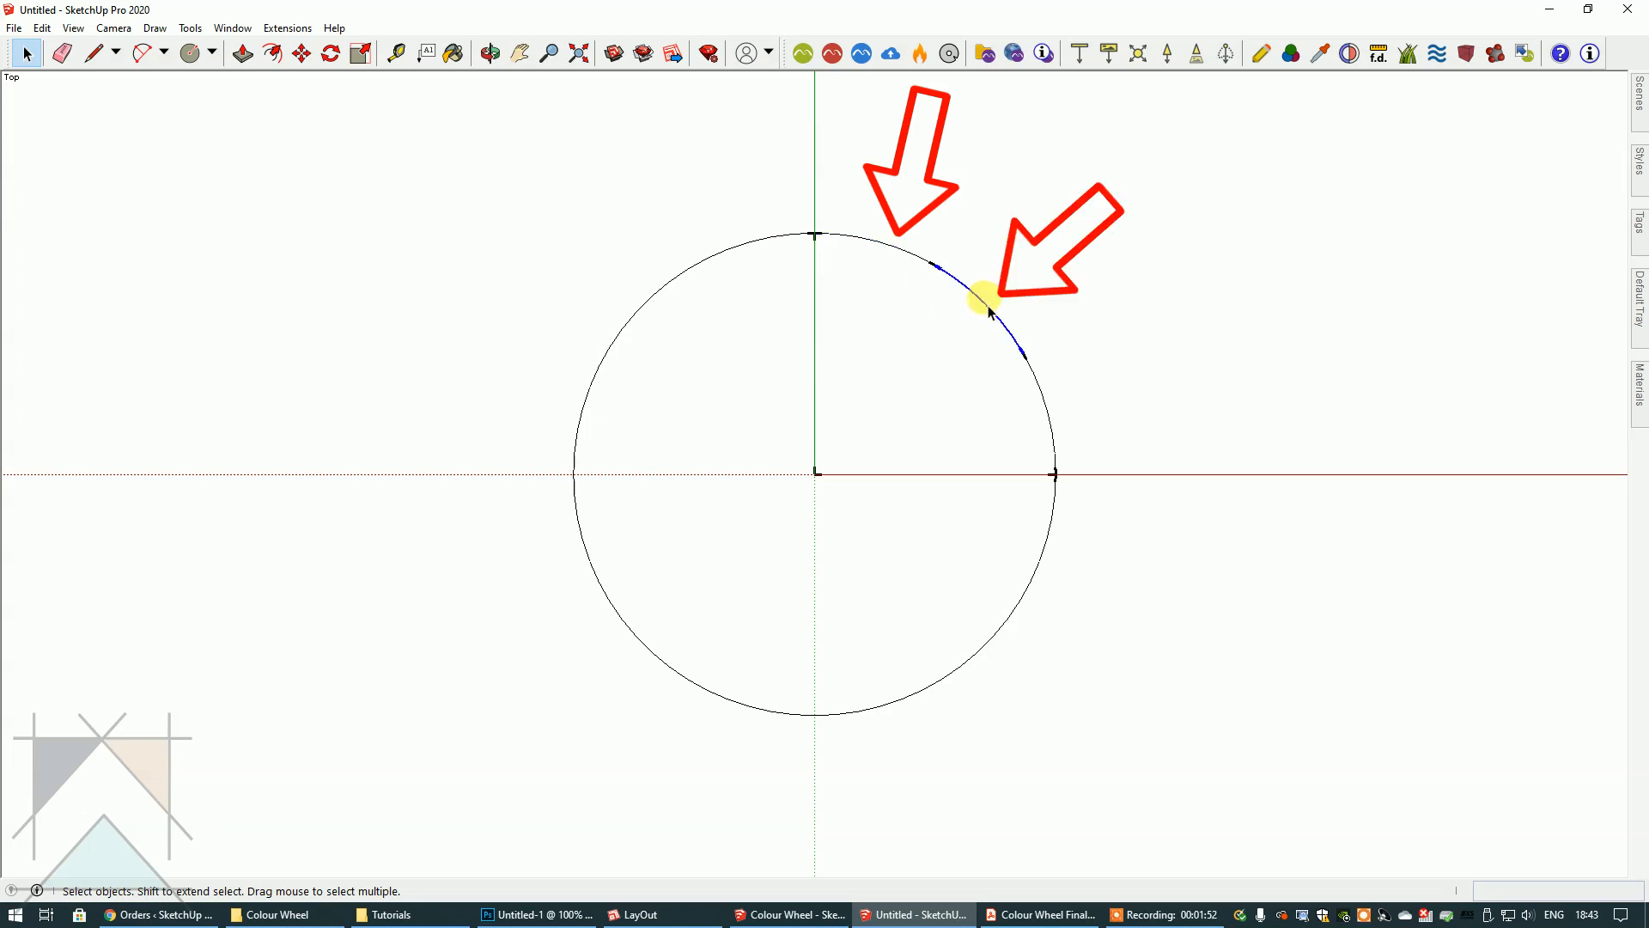
{"action": "left_click", "coordinate": [1047, 416]}
{"action": "left_click", "coordinate": [1204, 366]}
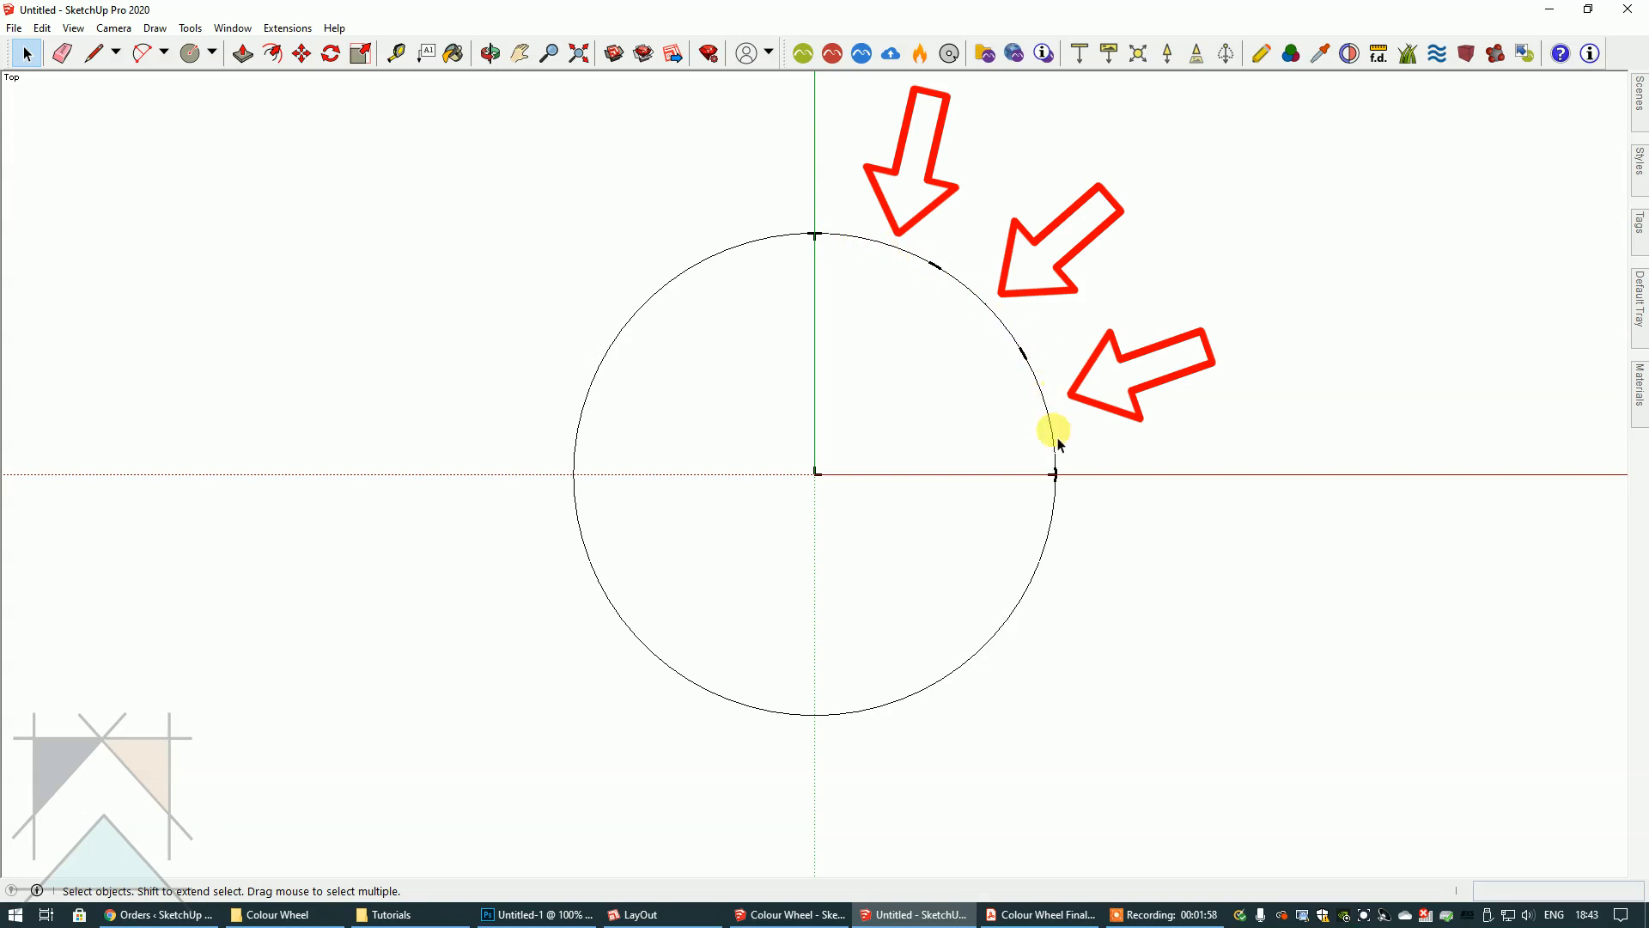
{"action": "left_click", "coordinate": [1047, 547]}
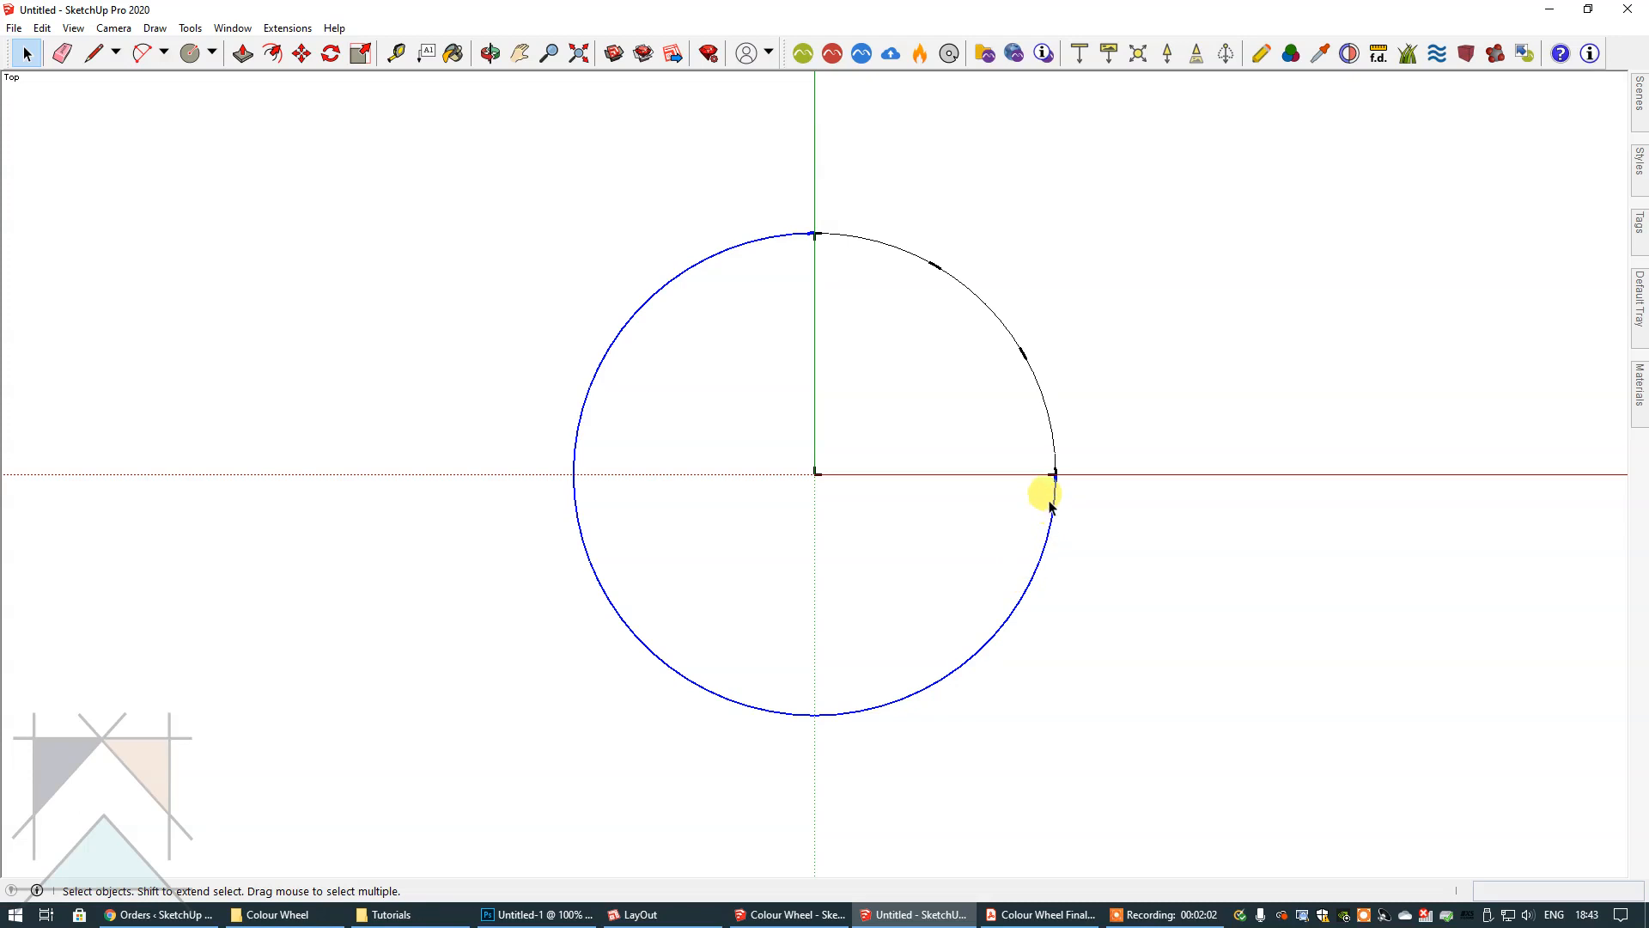
{"action": "left_click", "coordinate": [1107, 281]}
- Draw lines joining the two division points on the quarter arc to the circle's centre, splitting the quarter into three wedges
{"action": "left_click", "coordinate": [98, 54]}
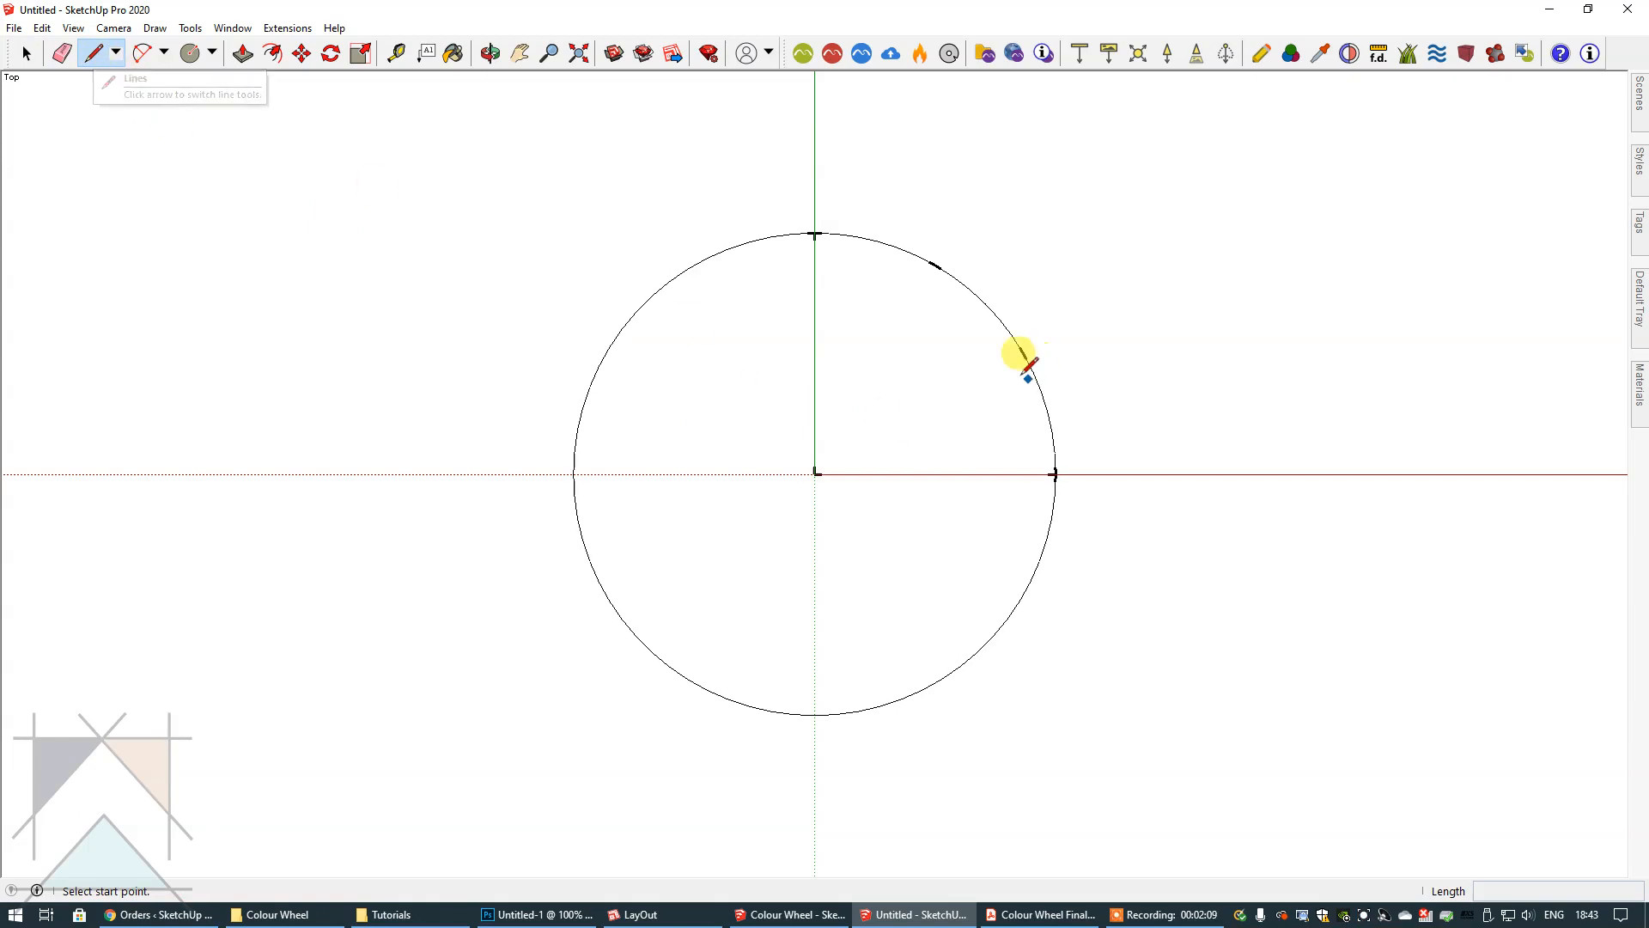
{"action": "left_click", "coordinate": [935, 265]}
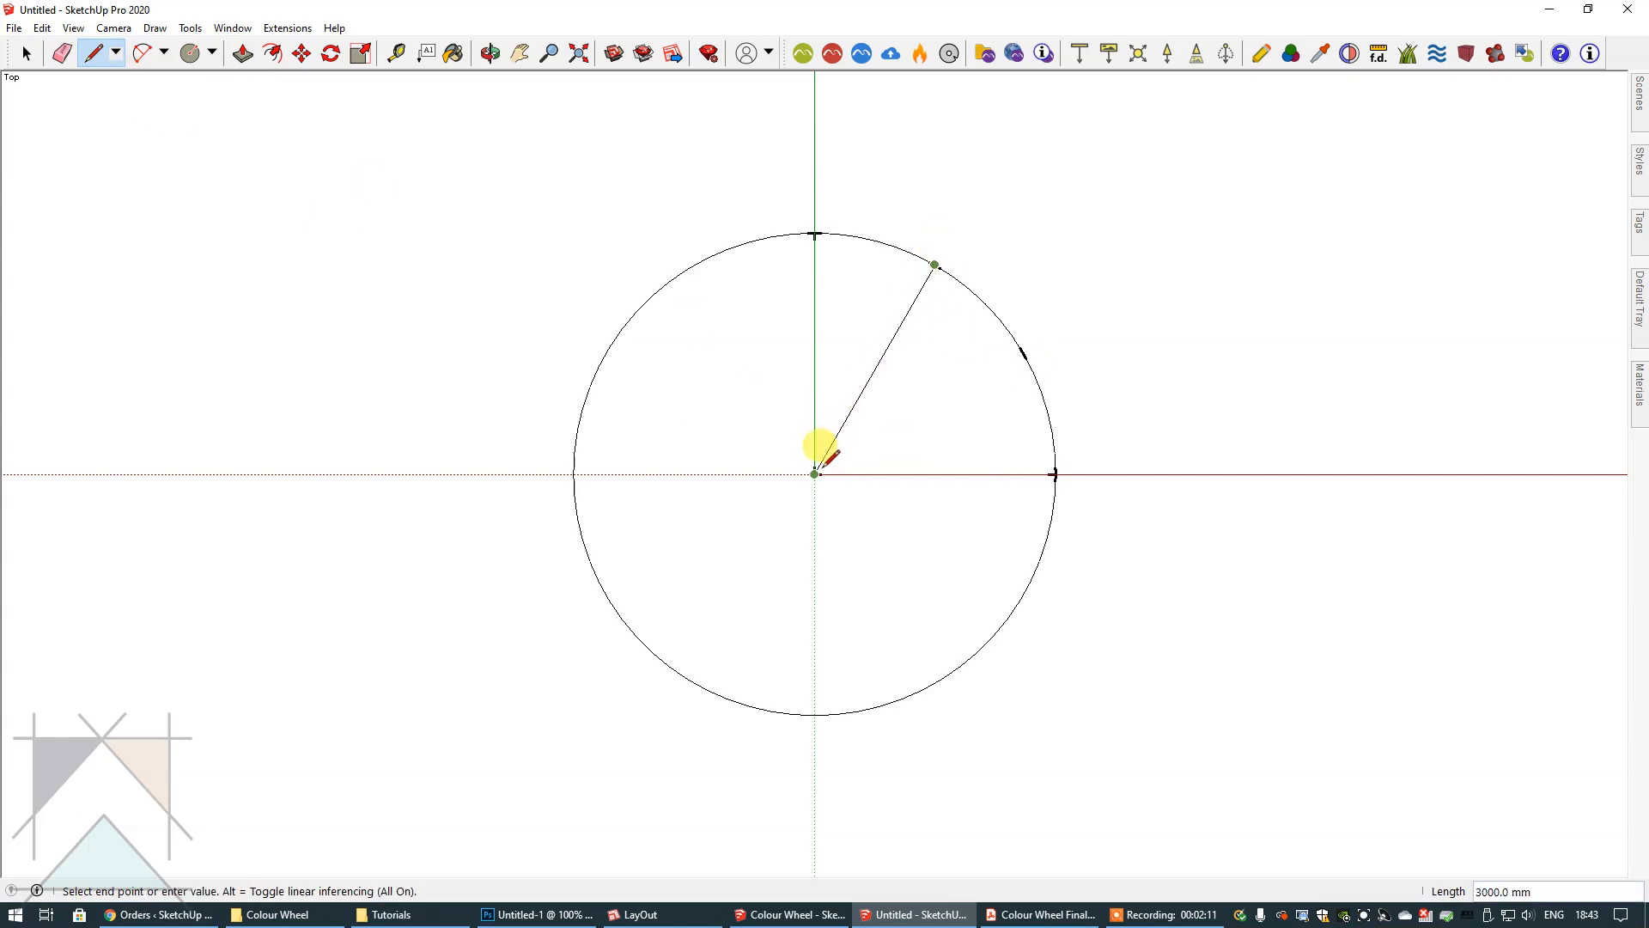
{"action": "left_click", "coordinate": [815, 473]}
{"action": "left_click", "coordinate": [1023, 353]}
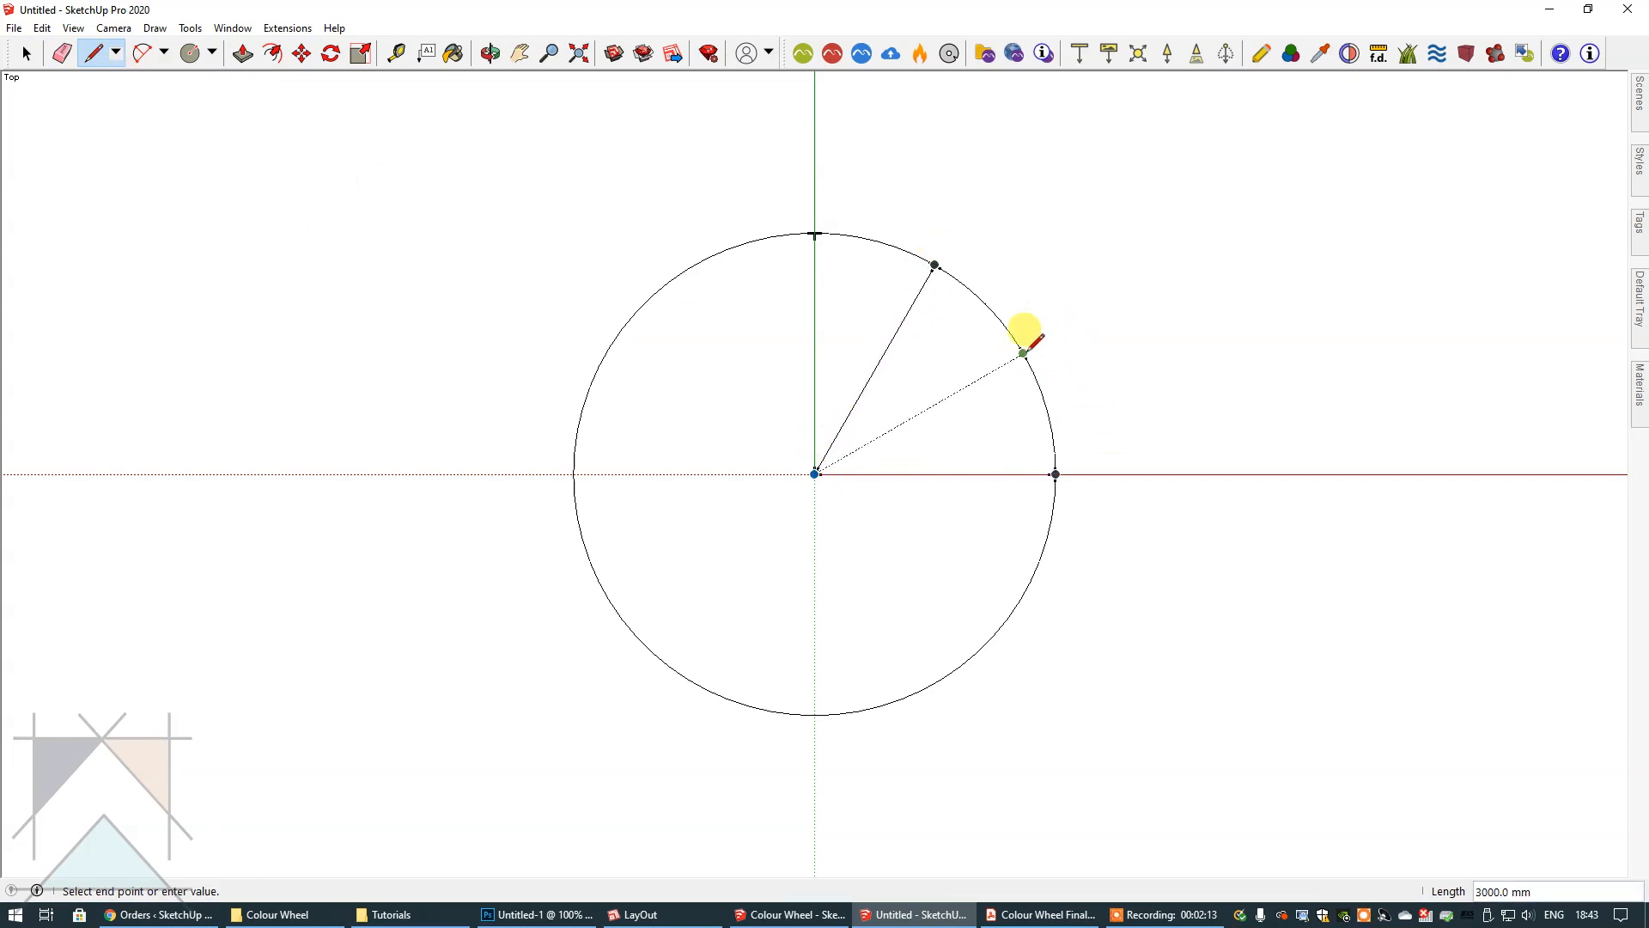
{"action": "left_click", "coordinate": [816, 472]}
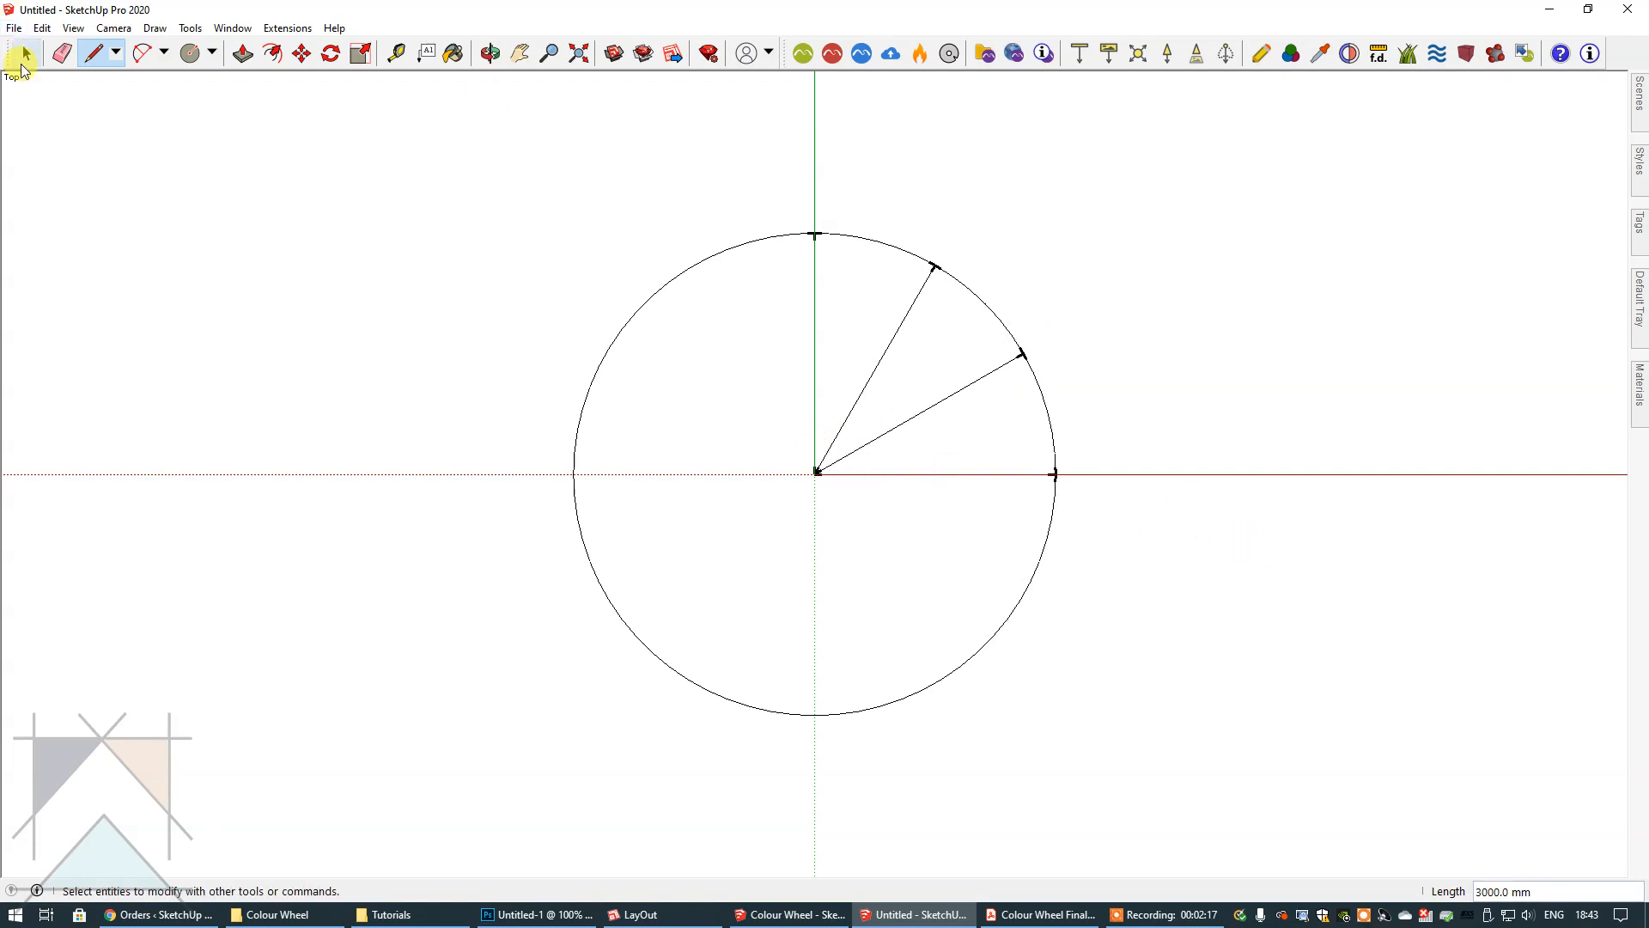
{"action": "left_click", "coordinate": [26, 53]}
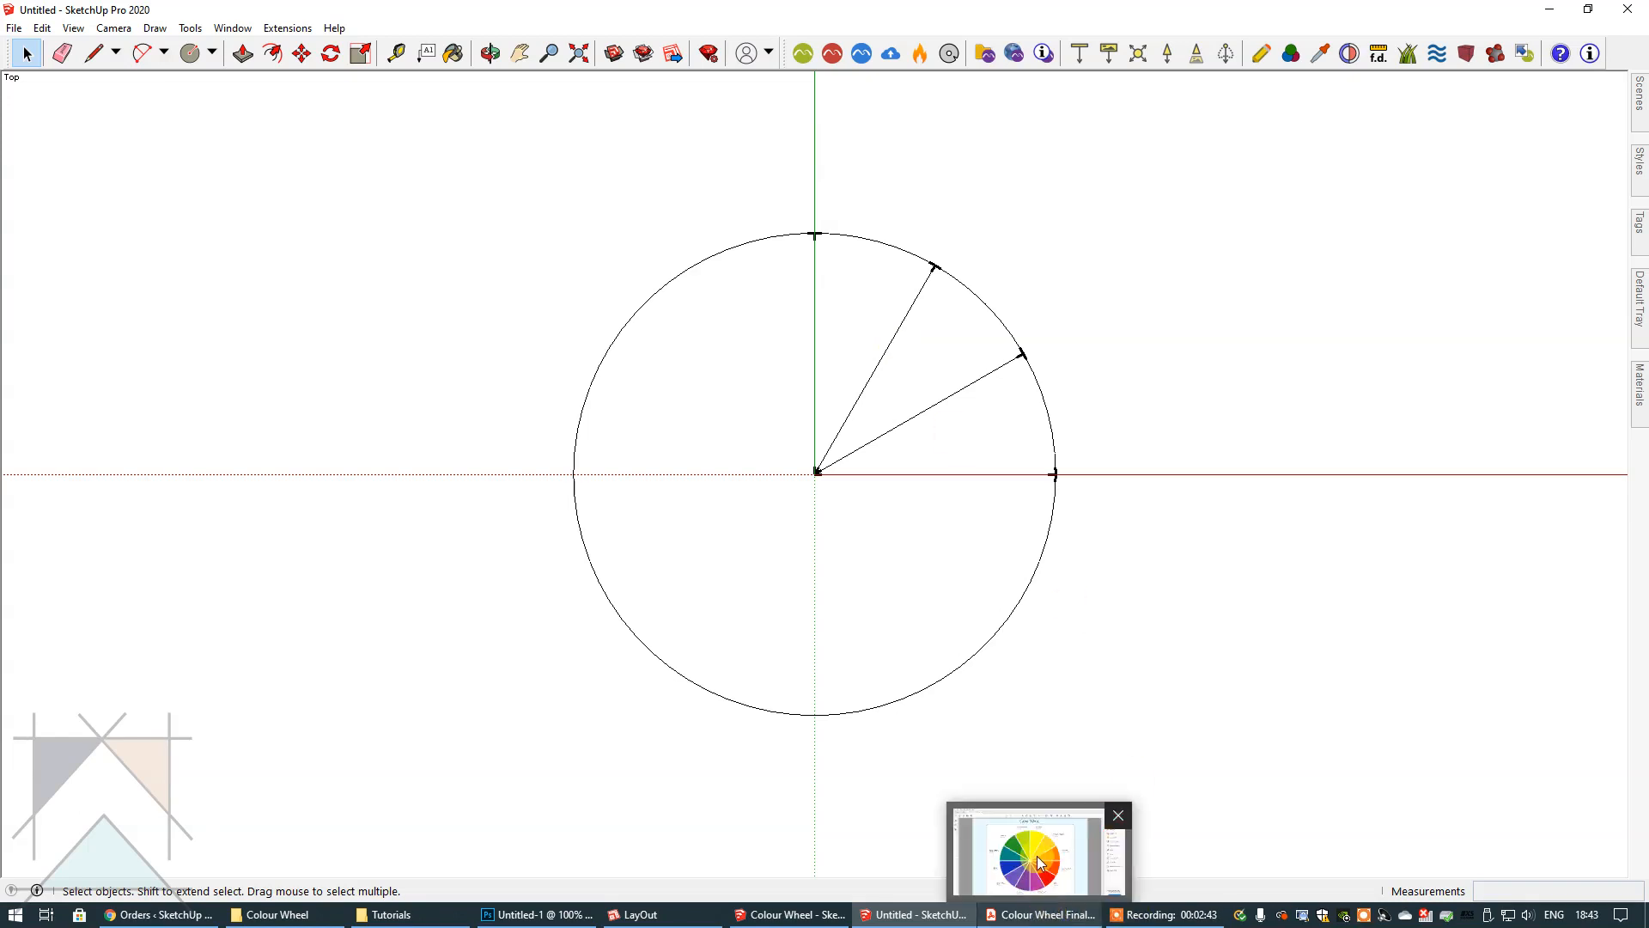
- Switch to Adobe Acrobat to examine the gaps between wedges in the Colour Wheel Final PDF, and return to SketchUp
{"action": "left_click", "coordinate": [1041, 914]}
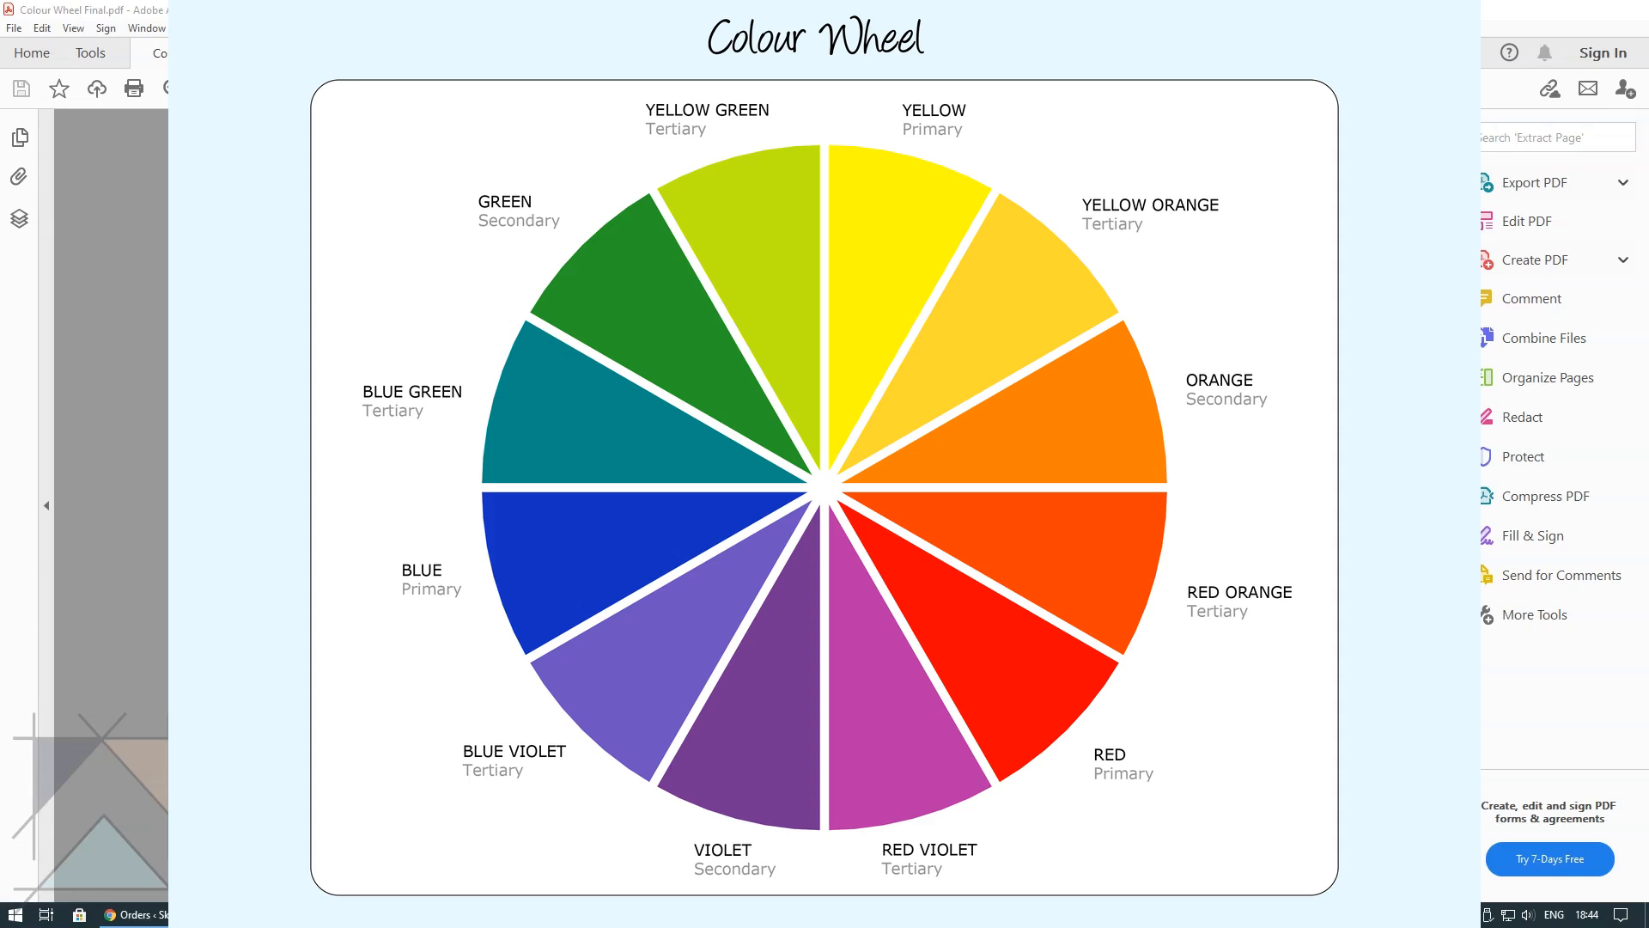
{"action": "key", "text": "alt+Tab"}
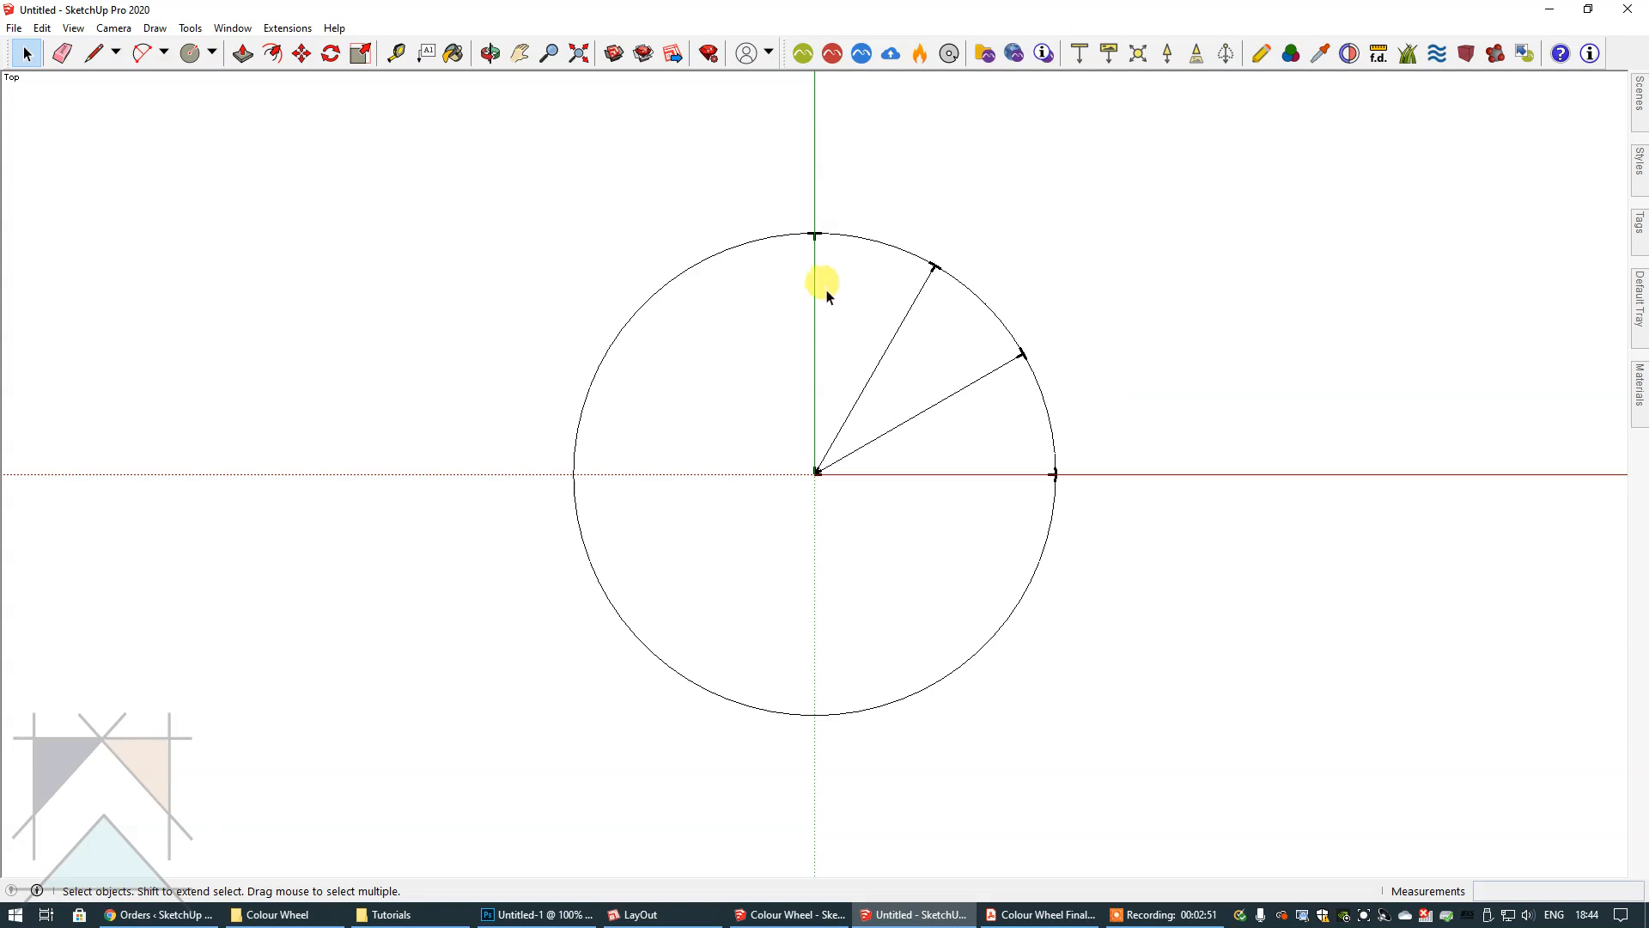
- Offset the edges of the wedge beside the green axis inward by 40 mm
{"action": "left_click", "coordinate": [848, 313]}
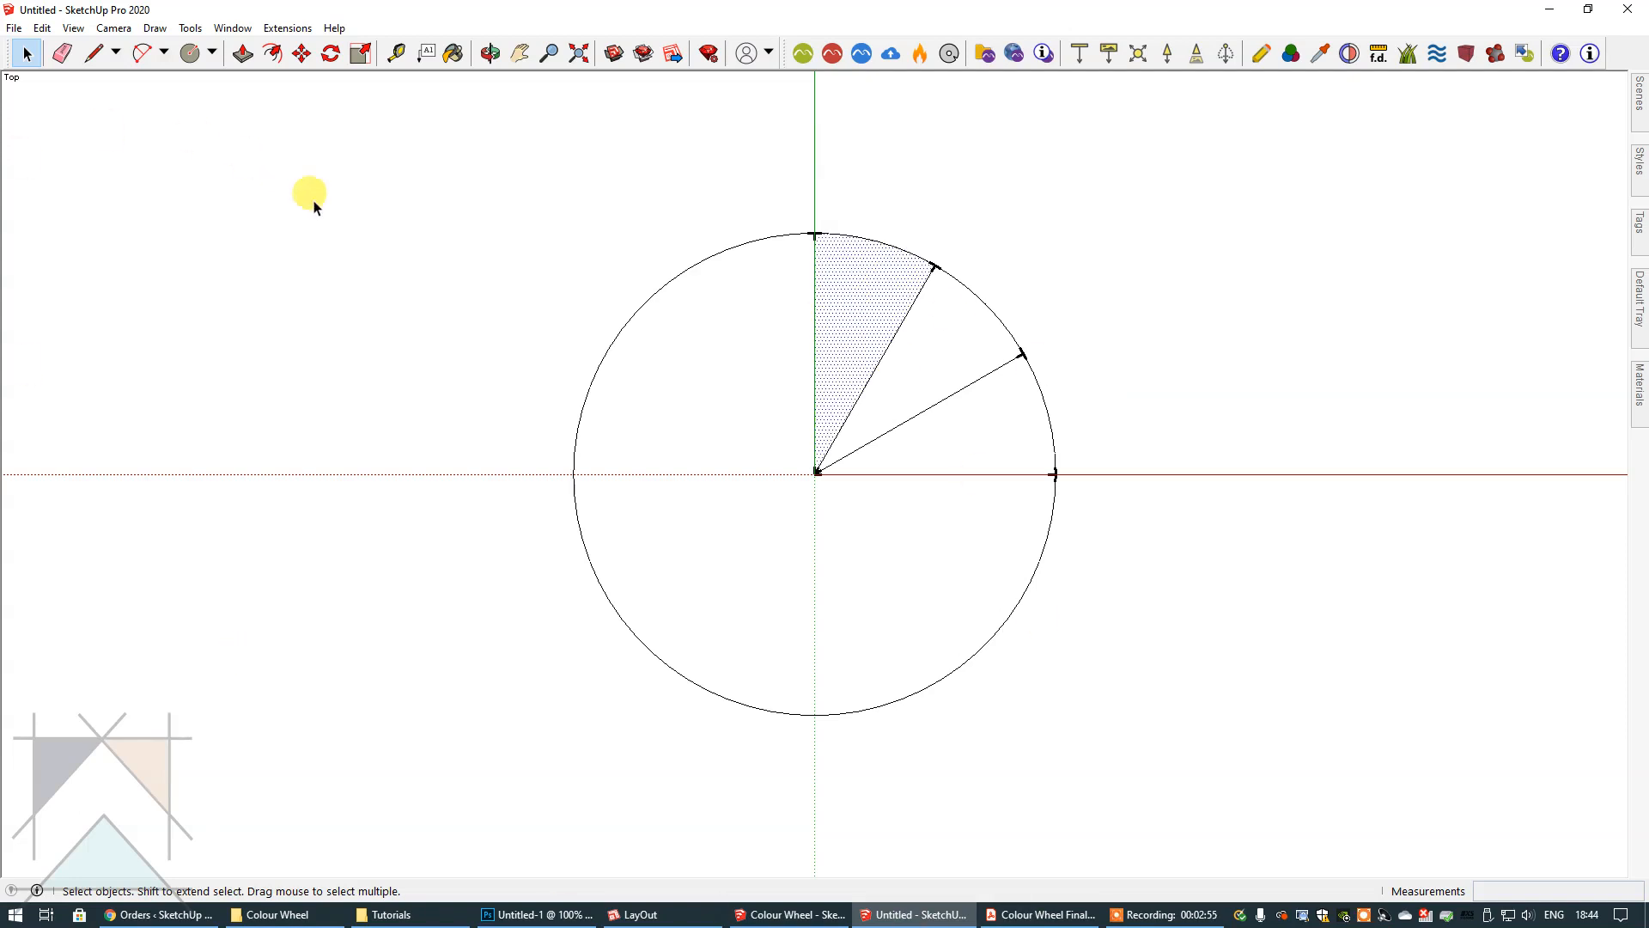
{"action": "left_click", "coordinate": [272, 54]}
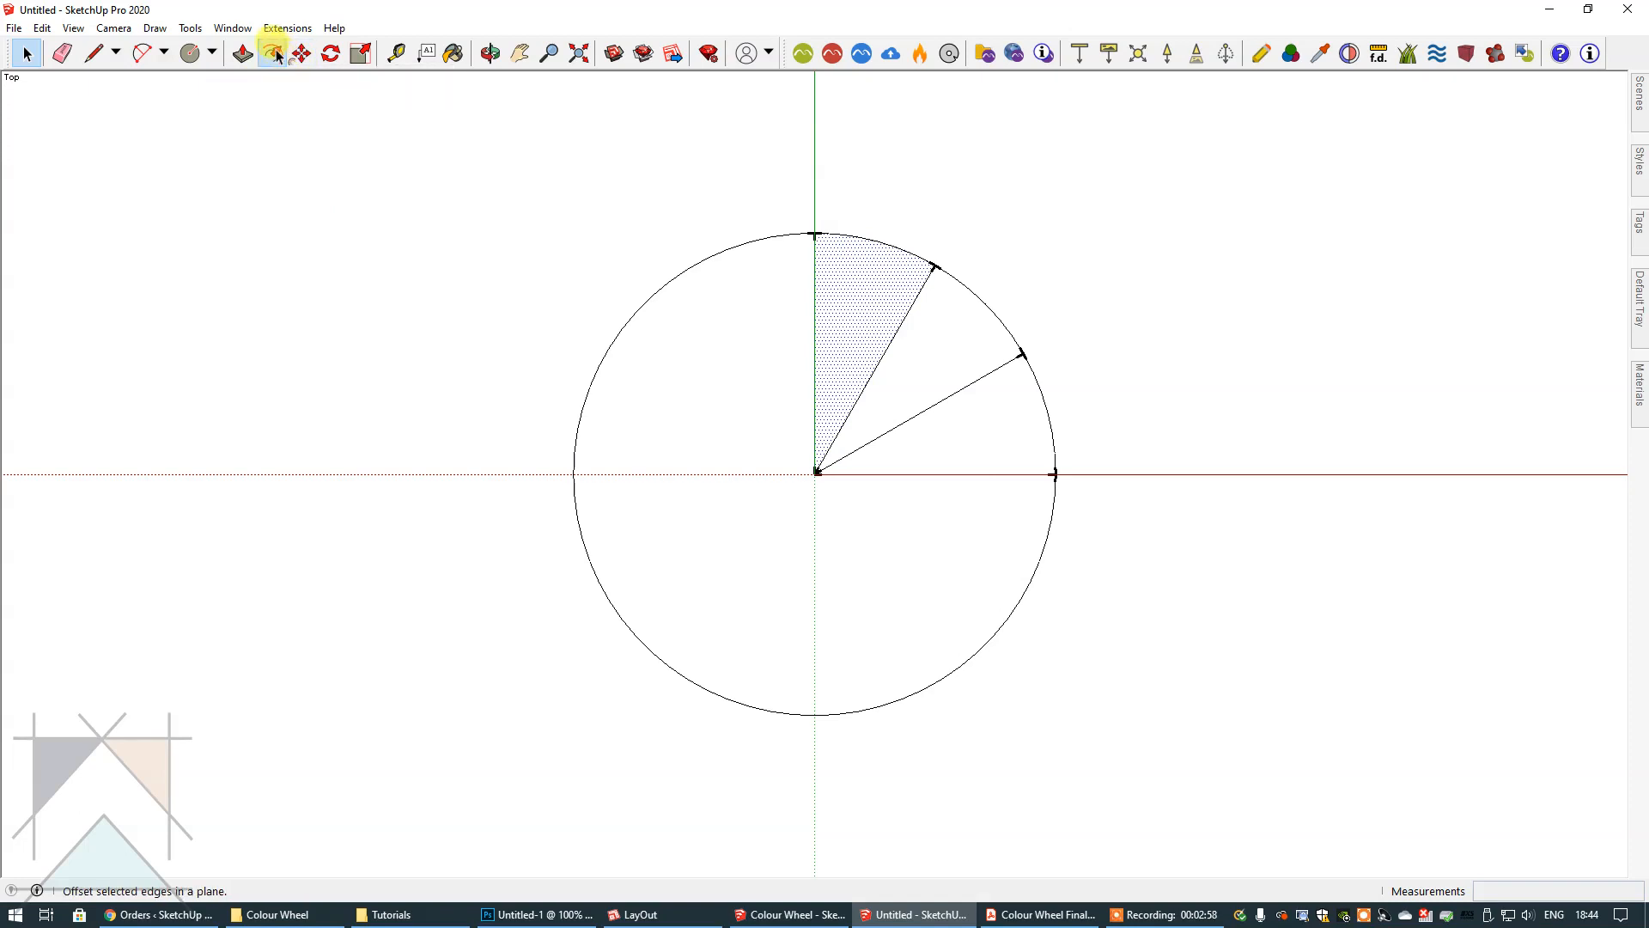
{"action": "left_click", "coordinate": [873, 241]}
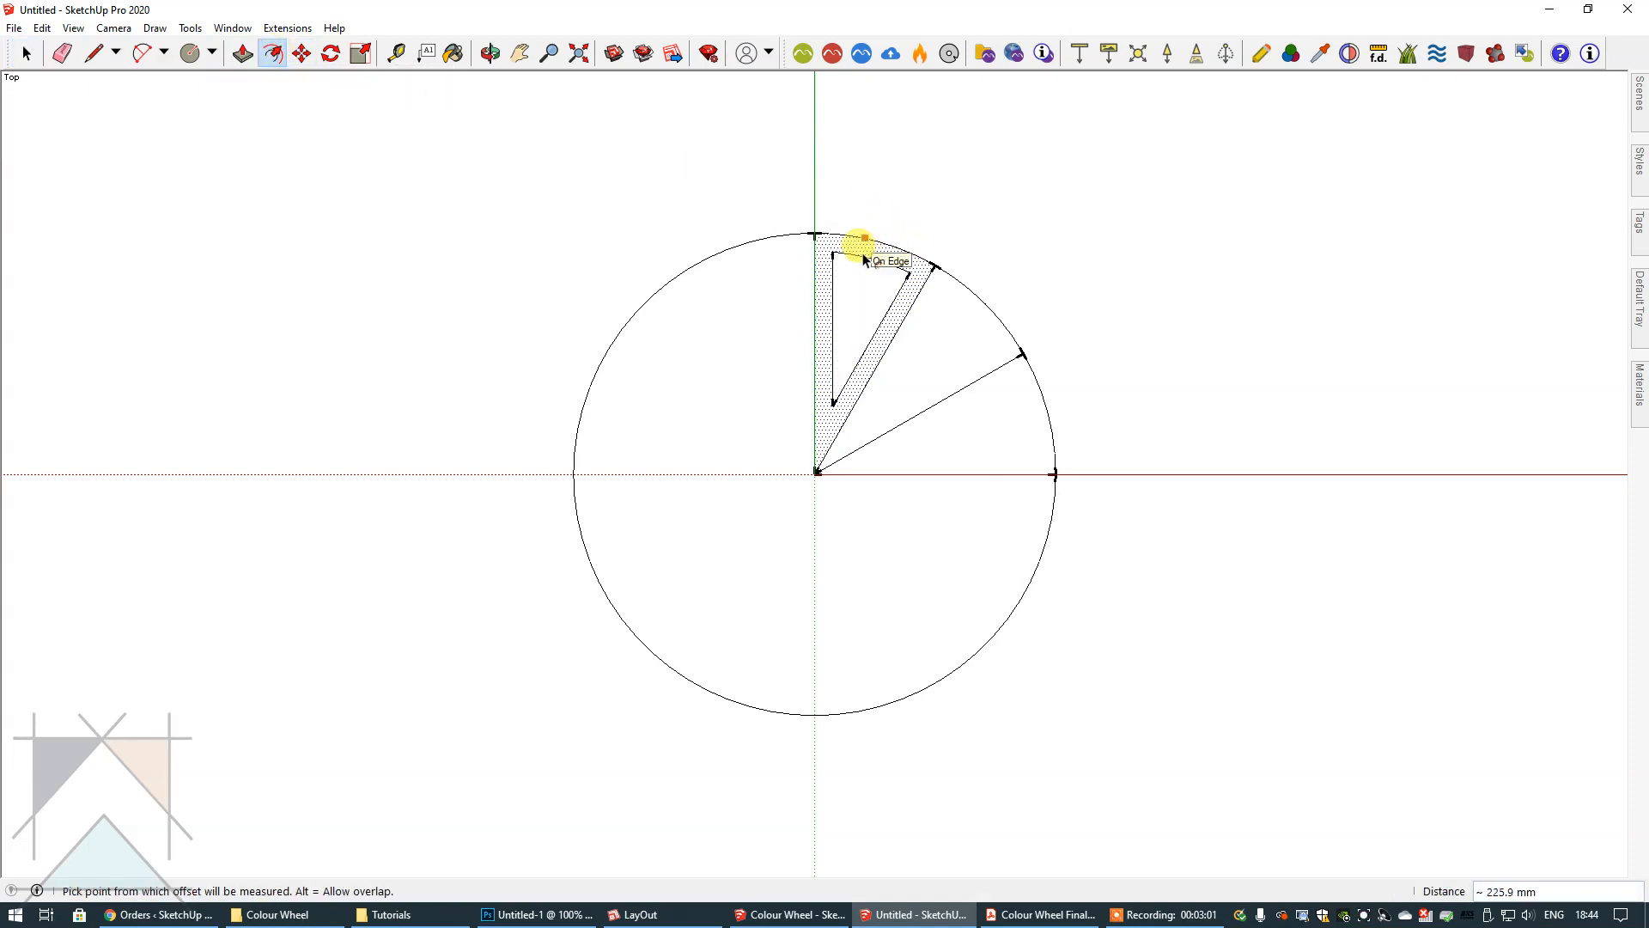
{"action": "key", "text": "Return"}
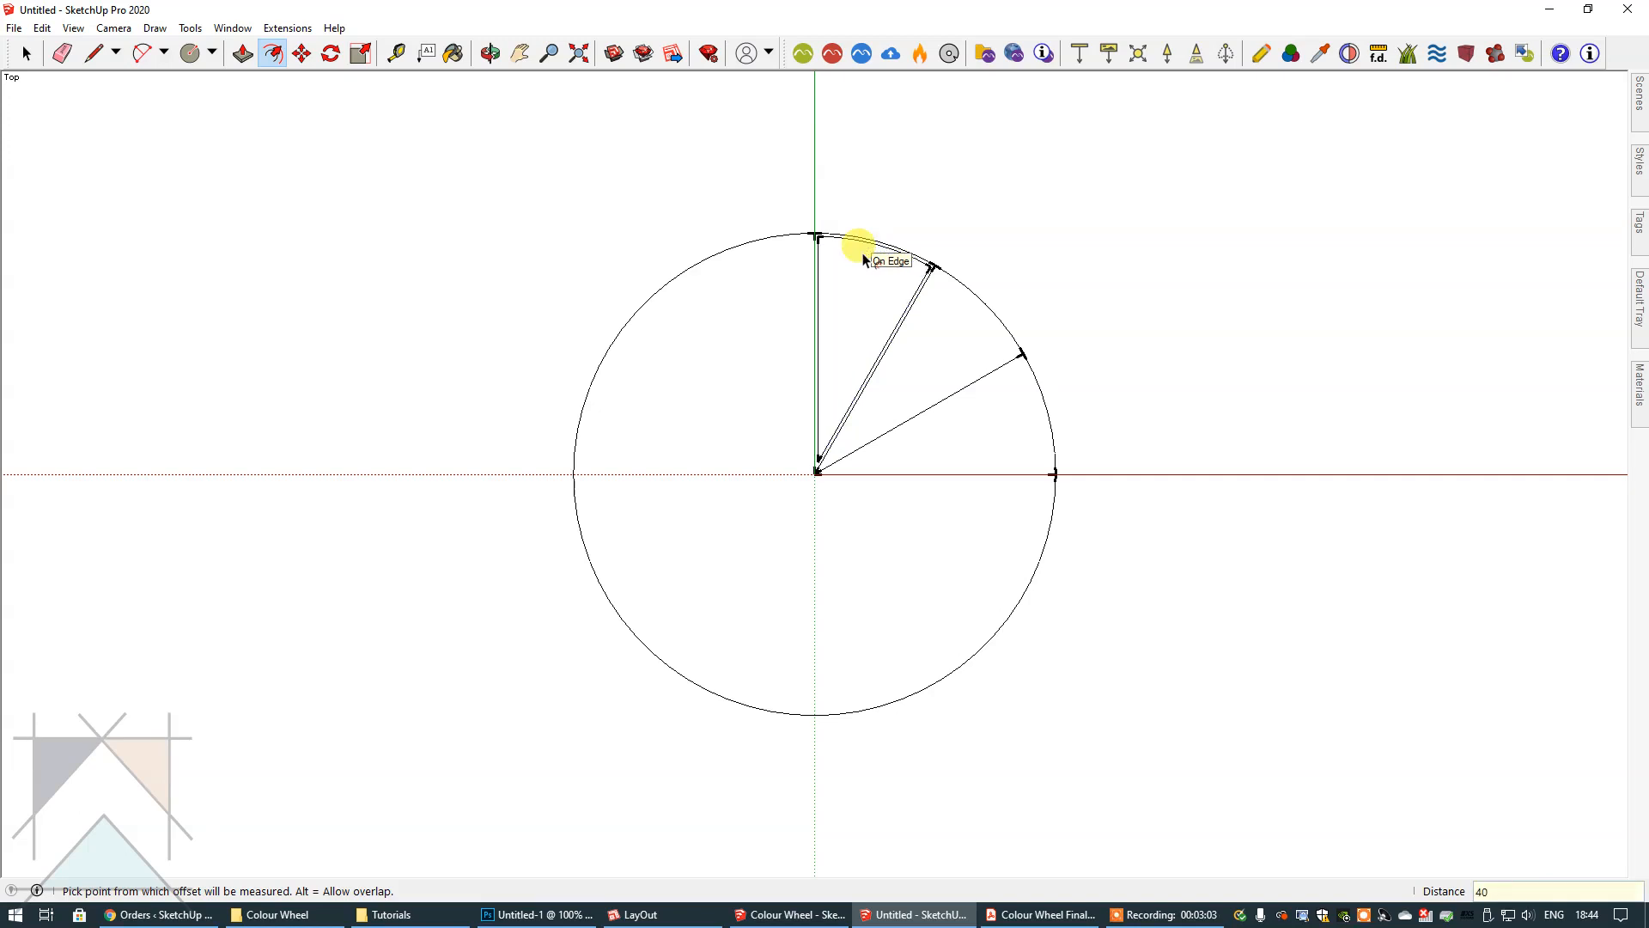
{"action": "key", "text": "space"}
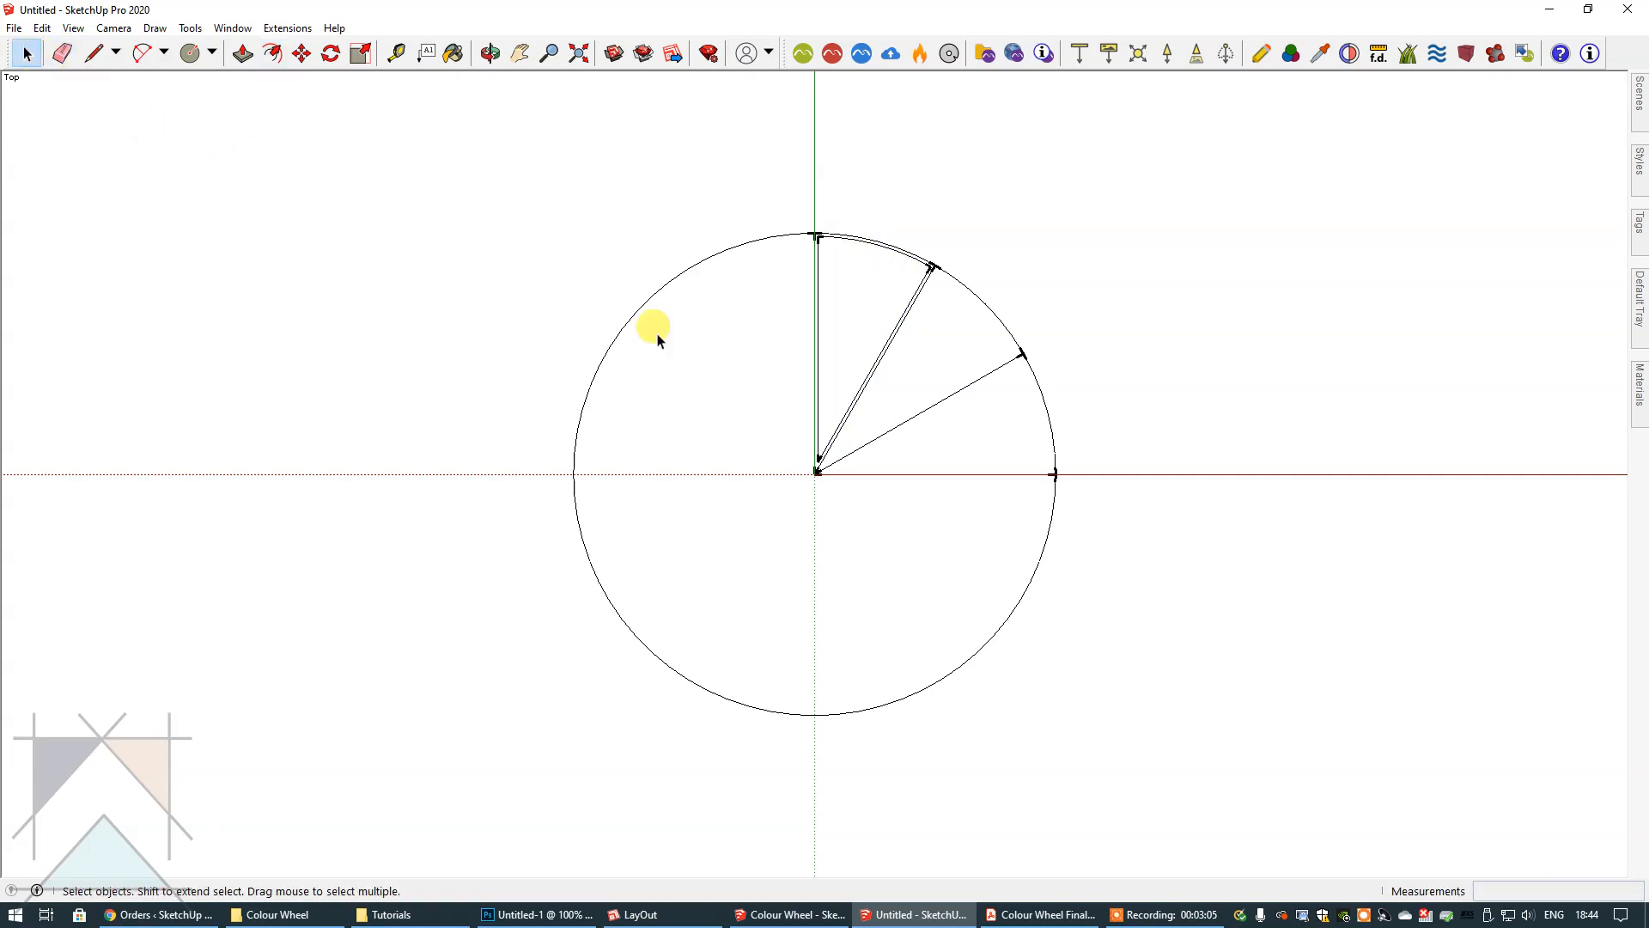
- Offset the edges of the middle wedge in the quarter inward by 40 mm
{"action": "left_click", "coordinate": [945, 353]}
{"action": "left_click", "coordinate": [272, 53]}
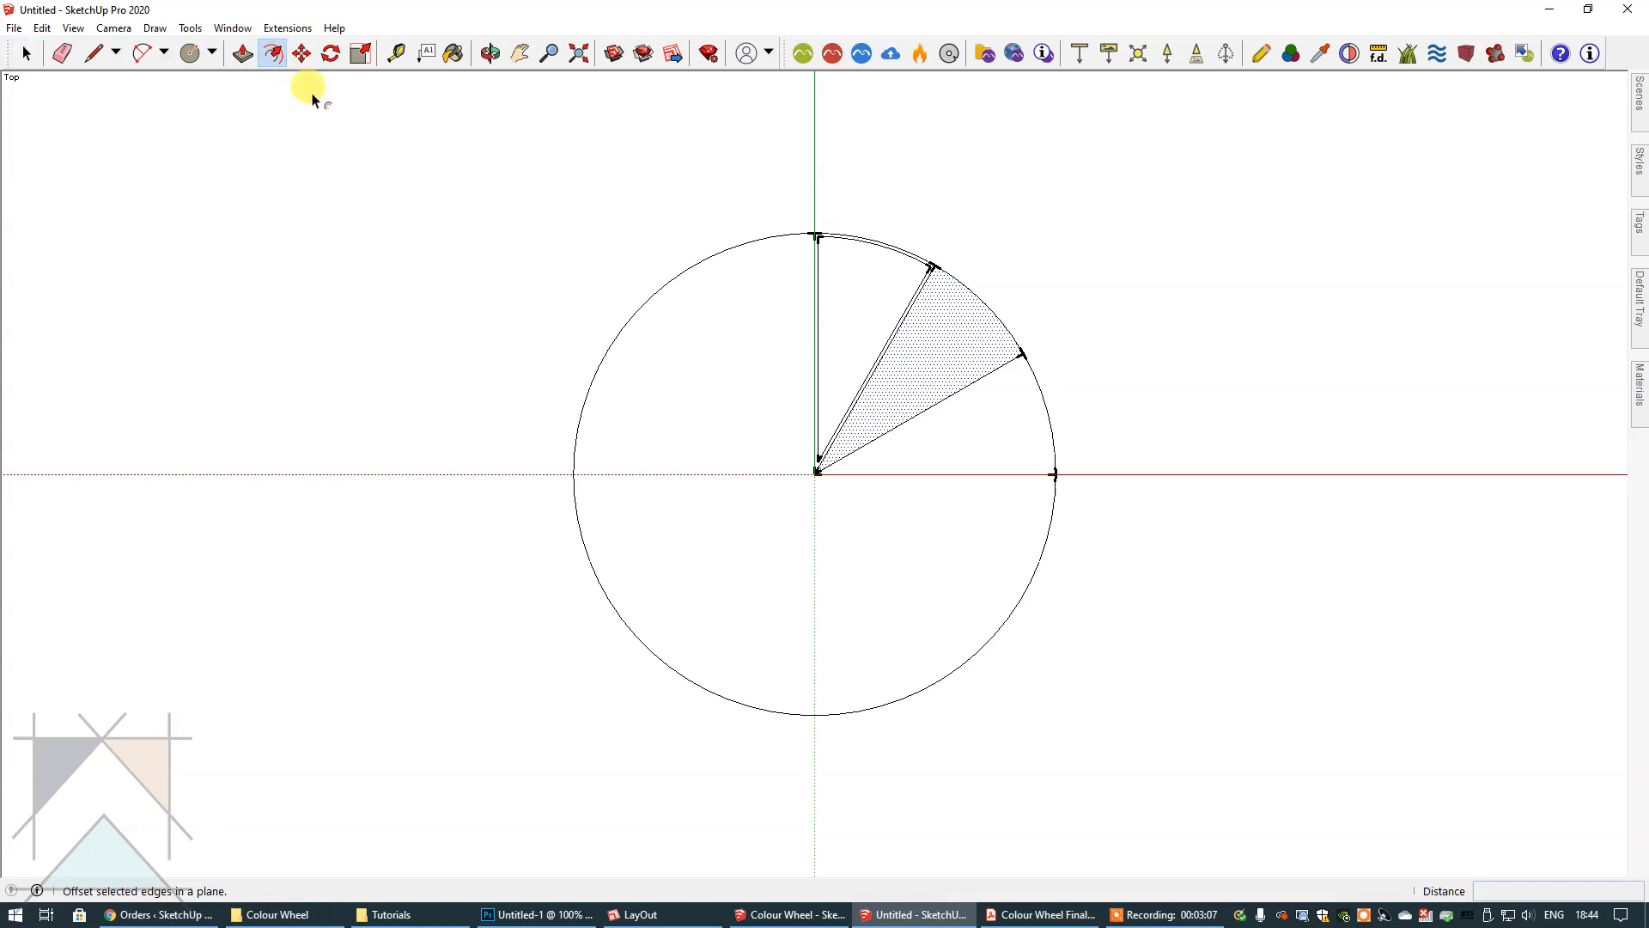
{"action": "left_click", "coordinate": [978, 297]}
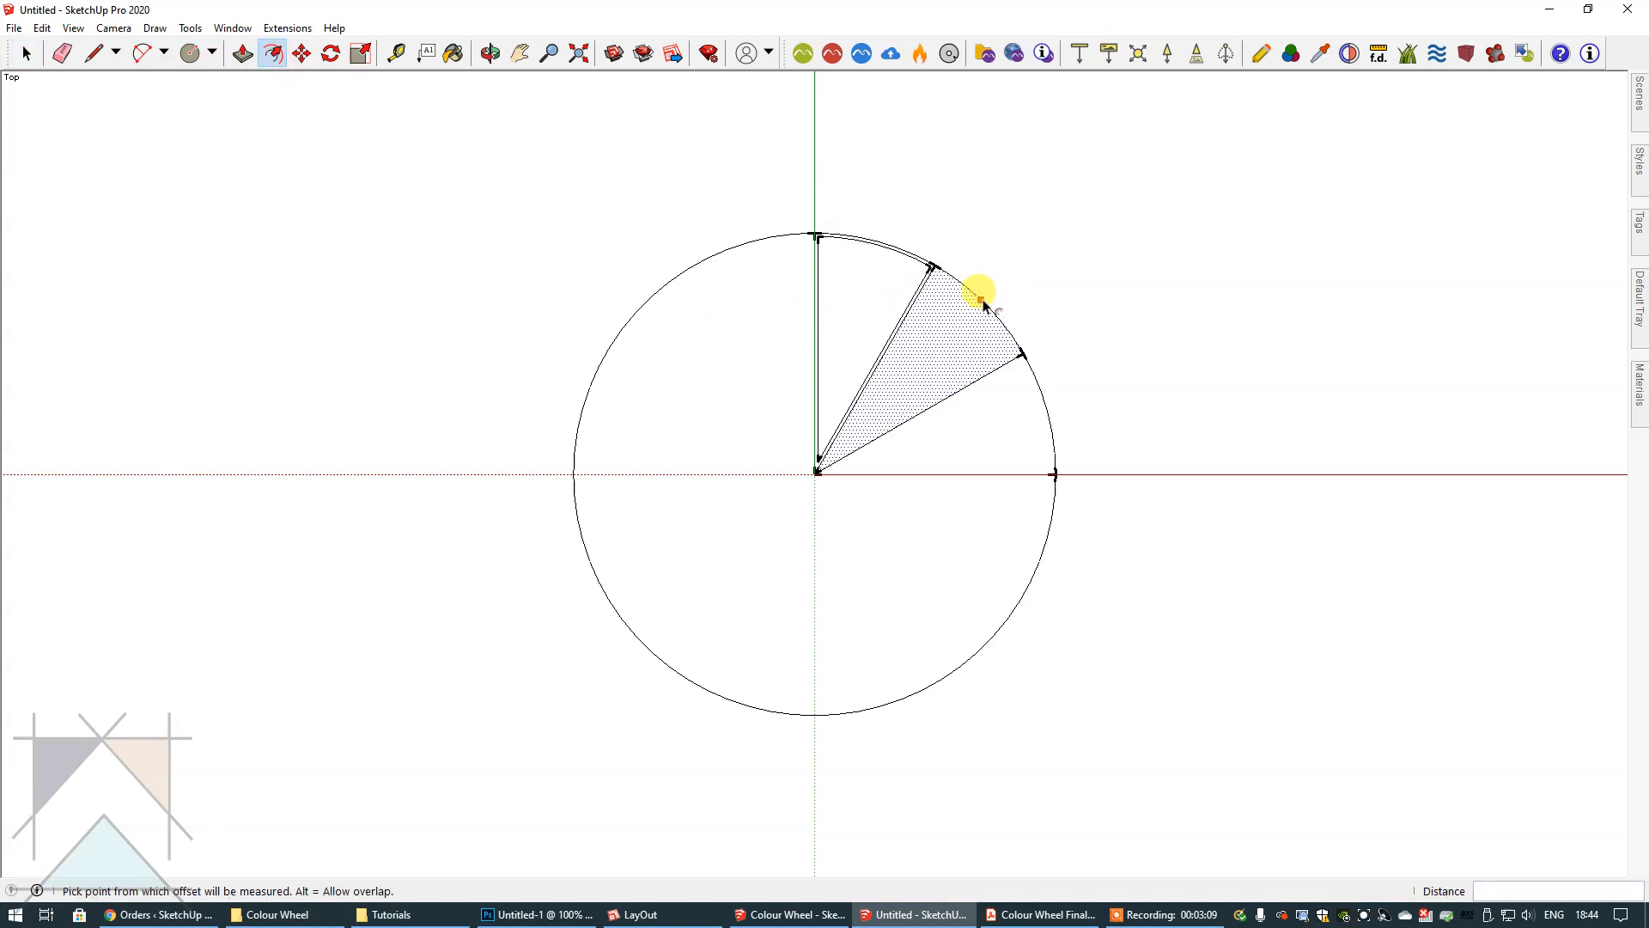
{"action": "left_click", "coordinate": [960, 314]}
{"action": "type", "text": "40"}
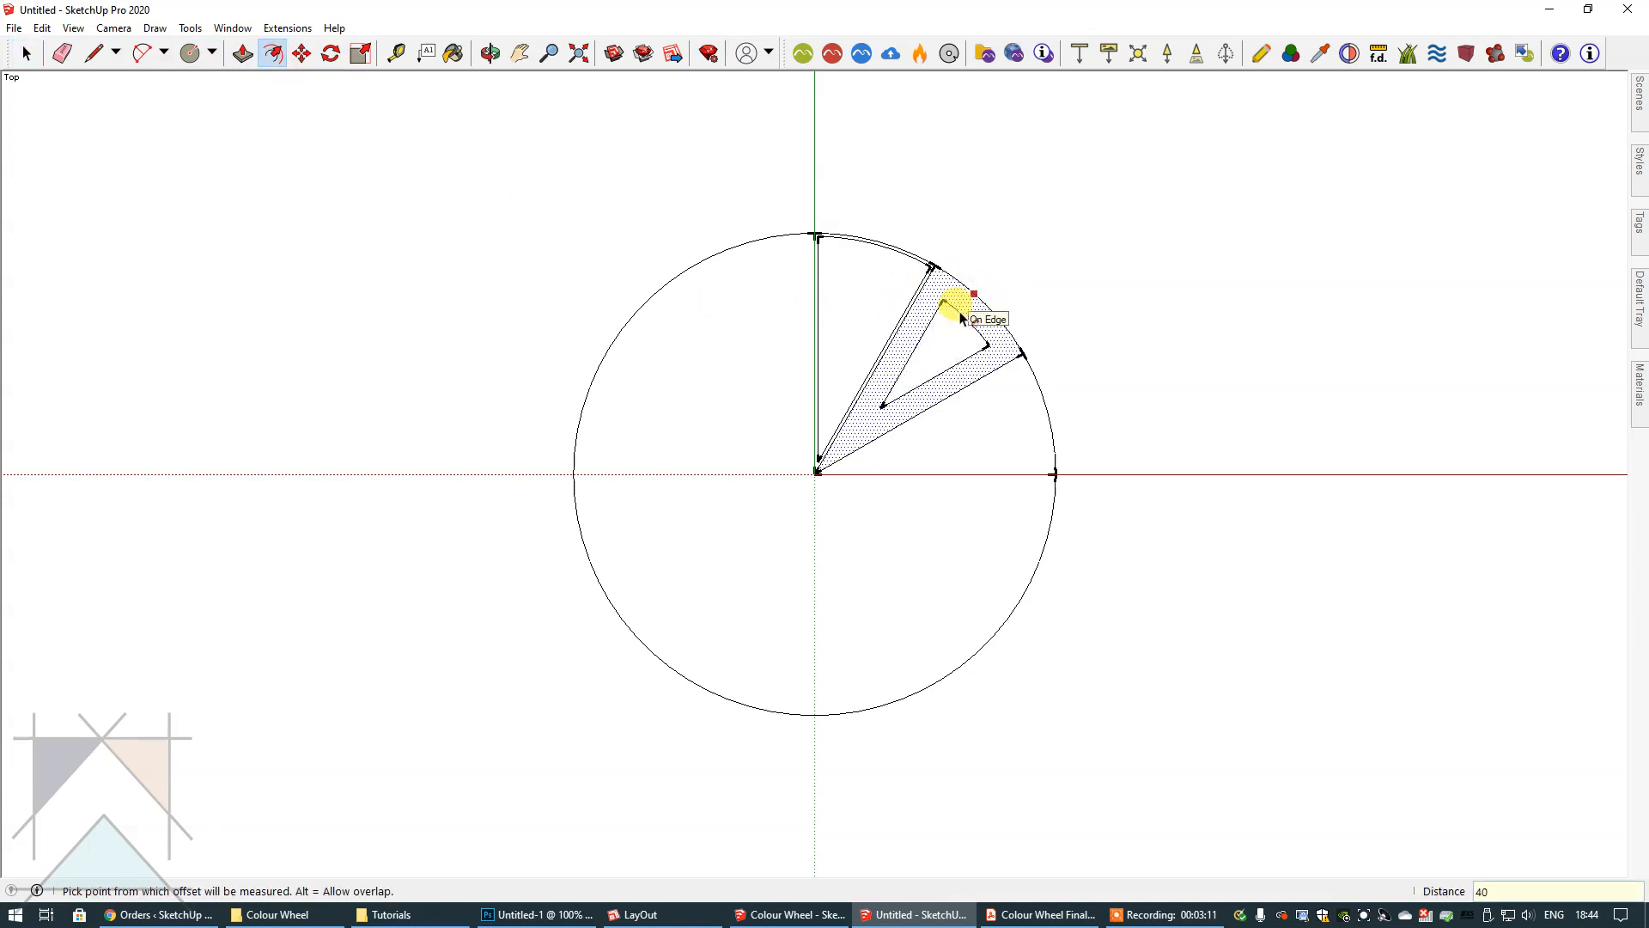
{"action": "key", "text": "Return"}
{"action": "left_click", "coordinate": [25, 53]}
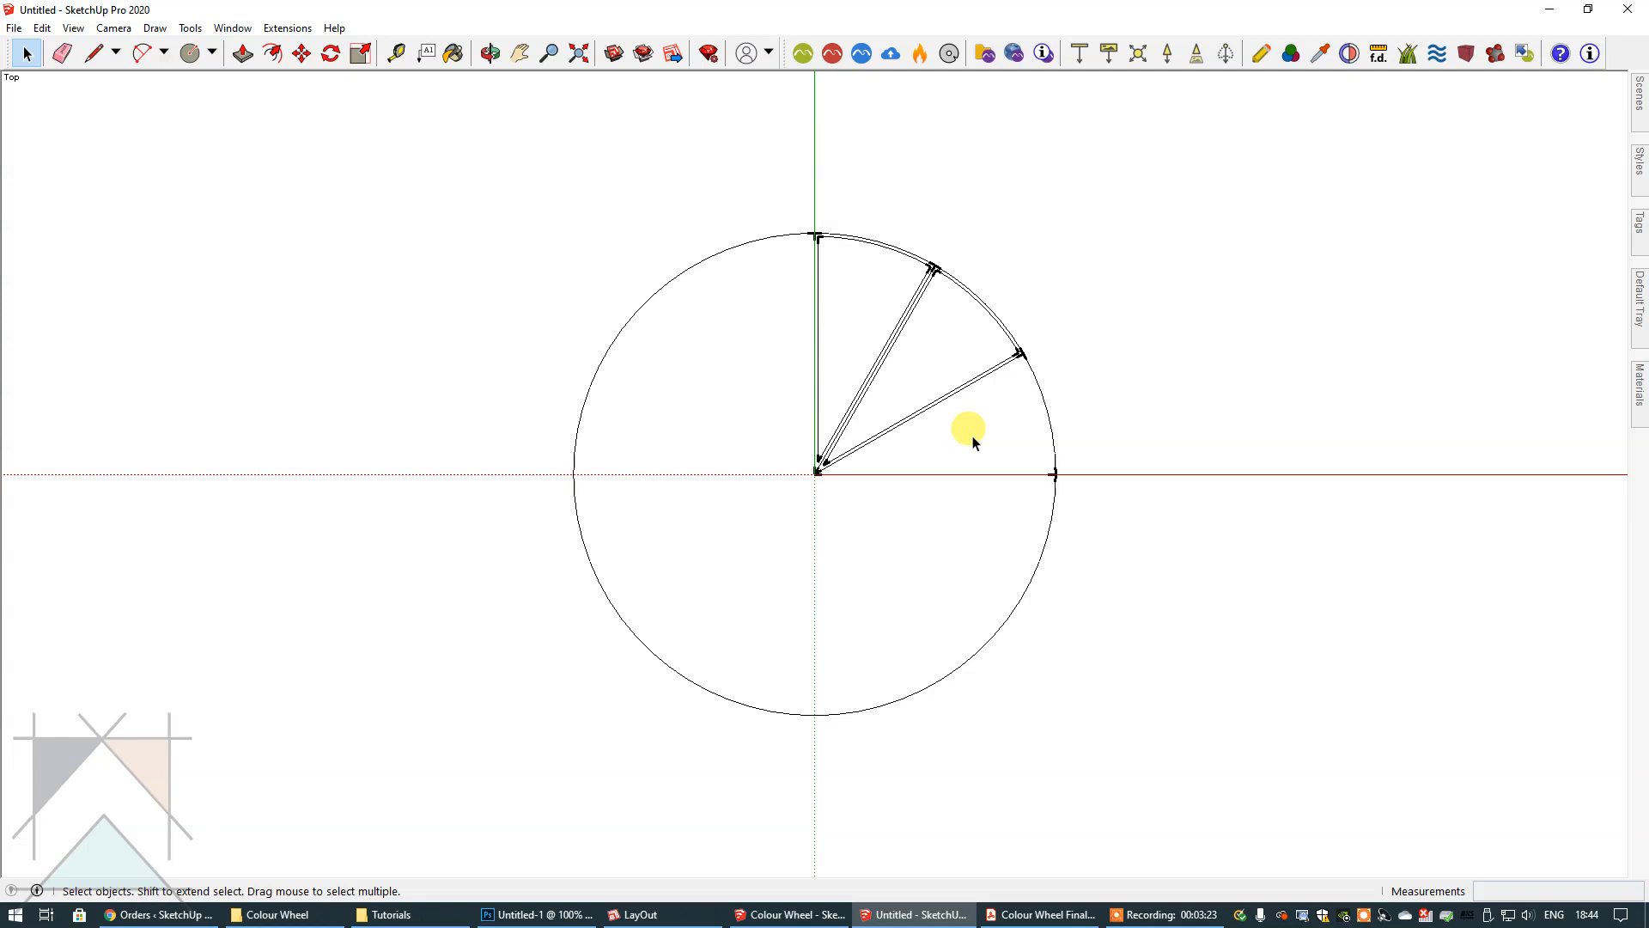
- Offset the edges of the wedge beside the red axis inward by 40 mm
{"action": "left_click", "coordinate": [973, 440]}
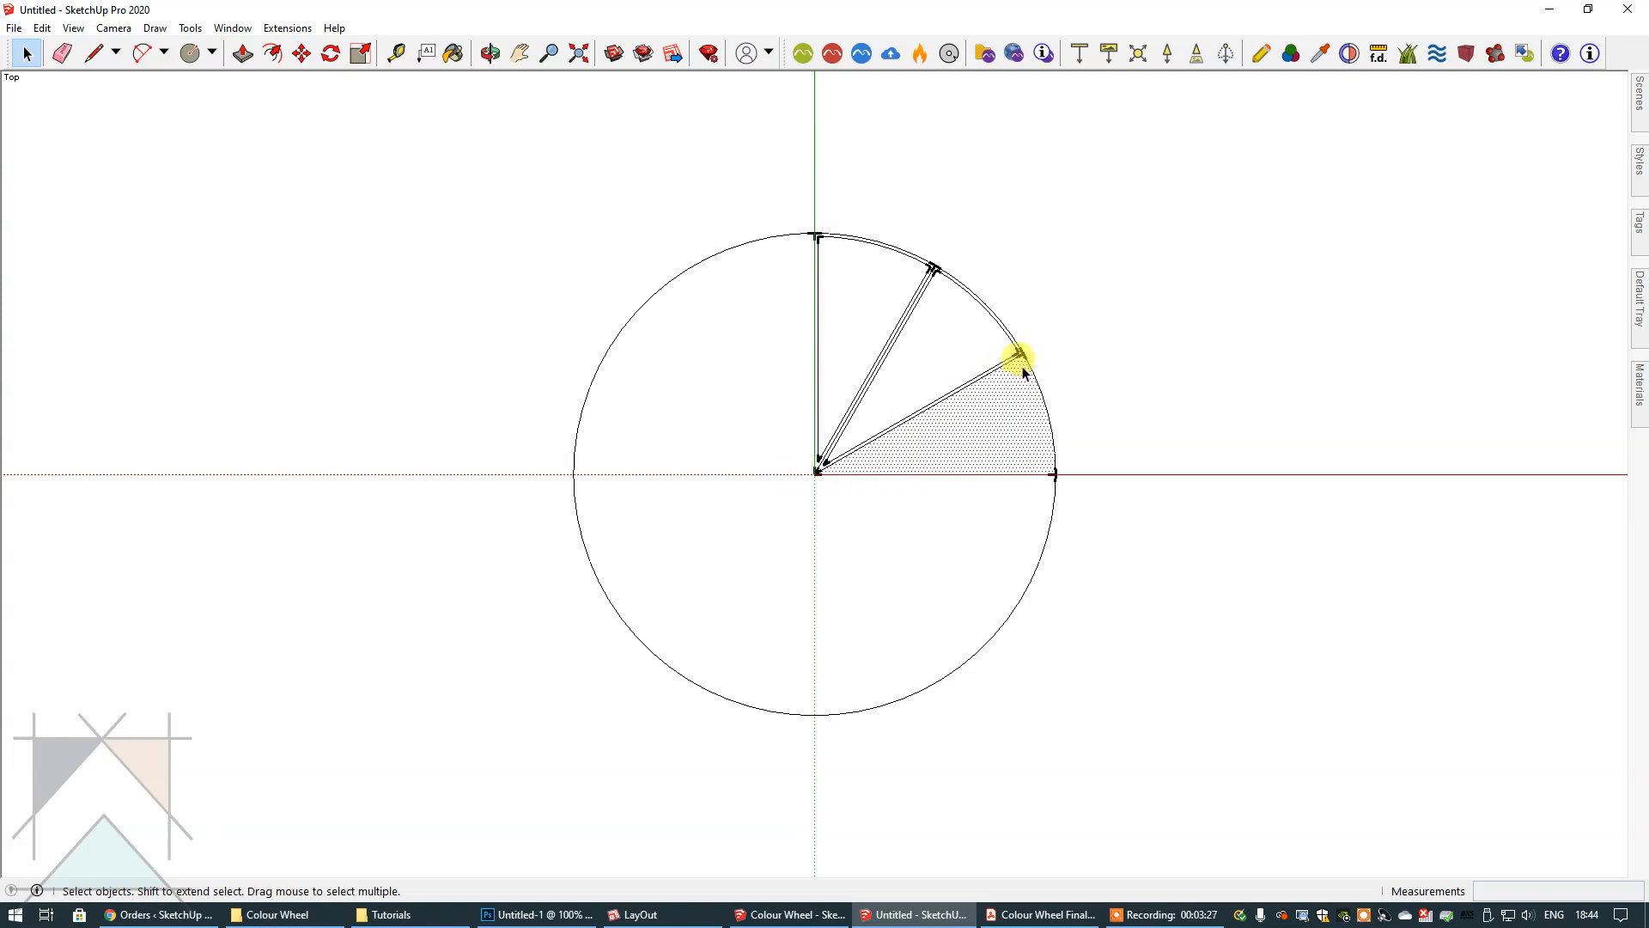
{"action": "left_click", "coordinate": [274, 57]}
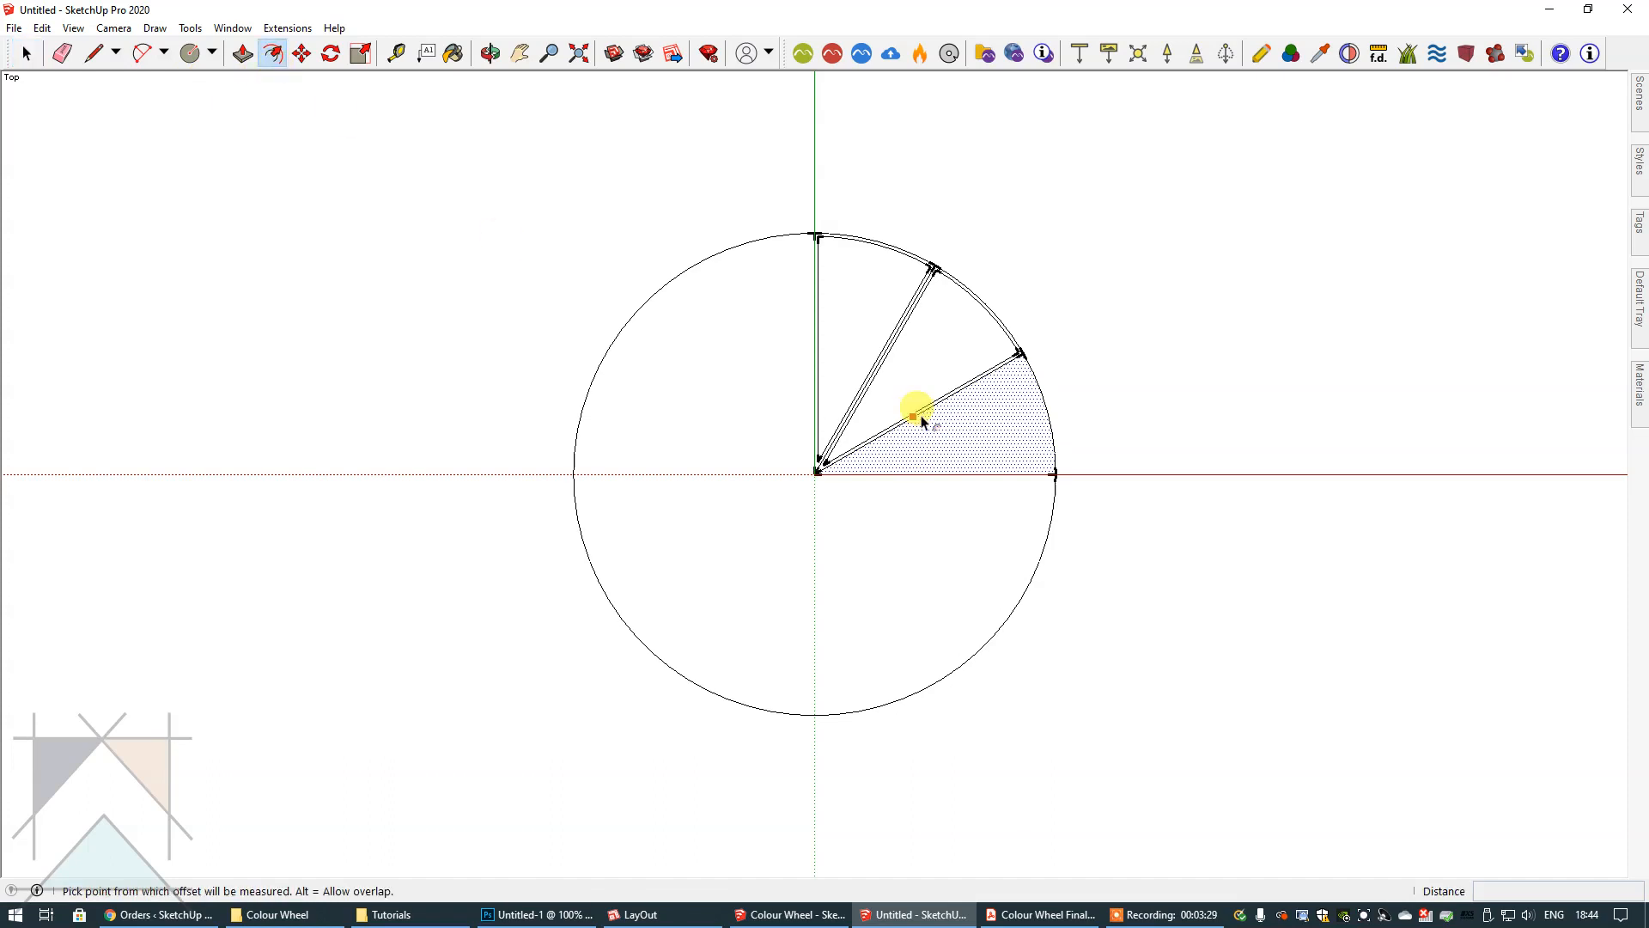
{"action": "left_click", "coordinate": [1041, 416]}
{"action": "left_click", "coordinate": [1031, 419]}
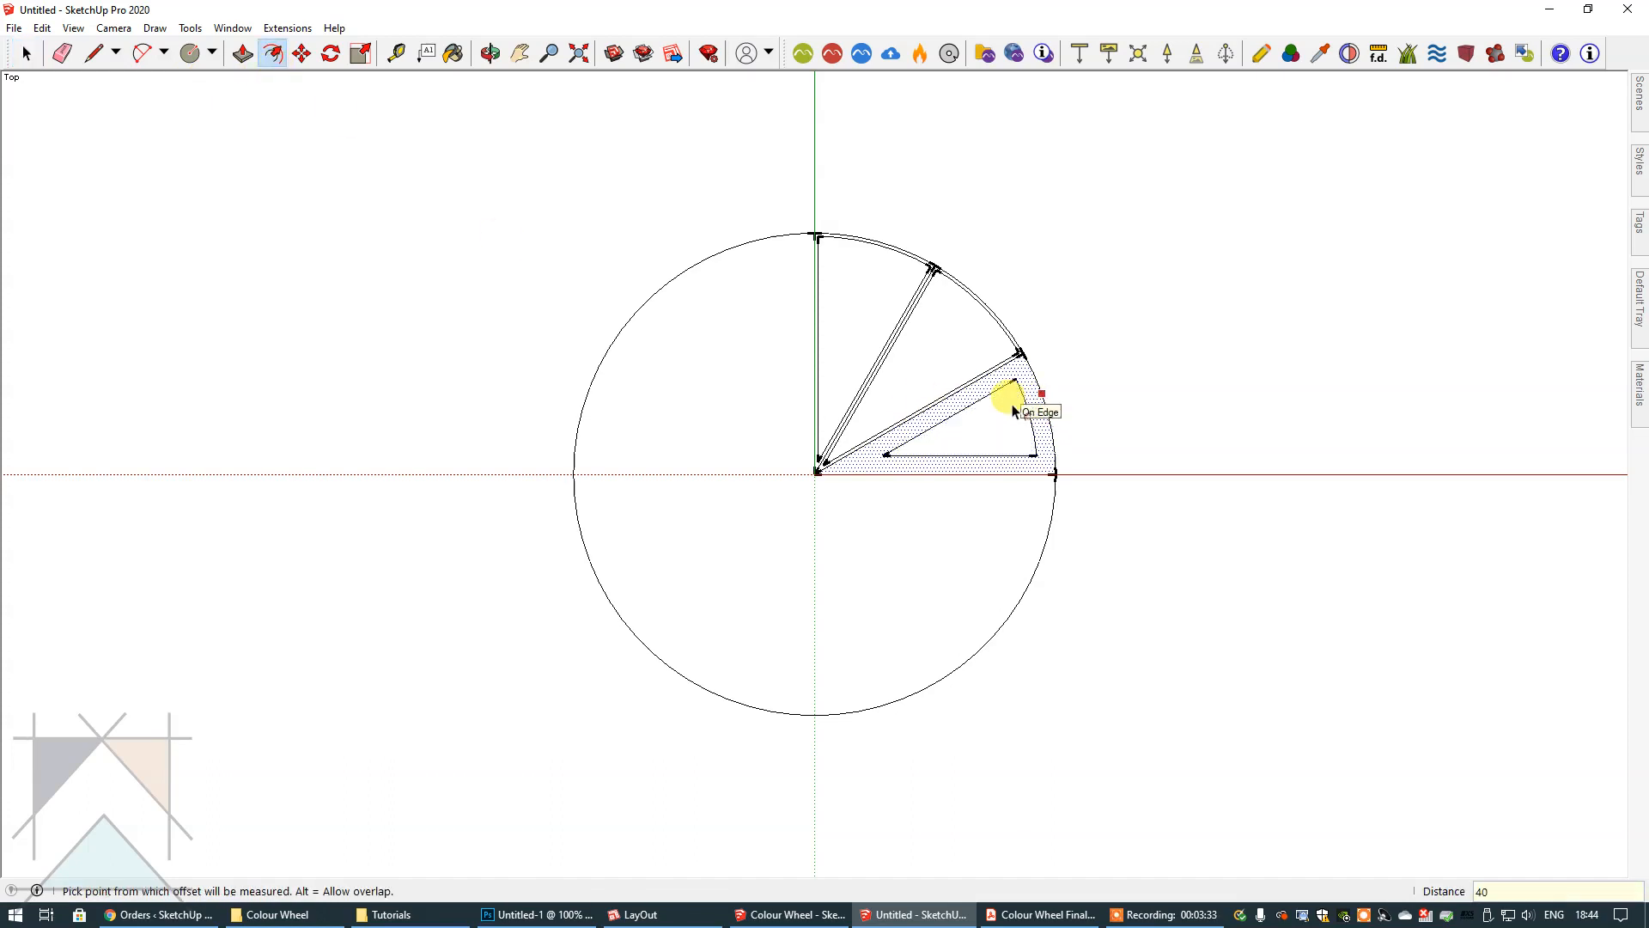
{"action": "key", "text": "Return"}
{"action": "left_click", "coordinate": [24, 54]}
{"action": "left_click", "coordinate": [25, 55]}
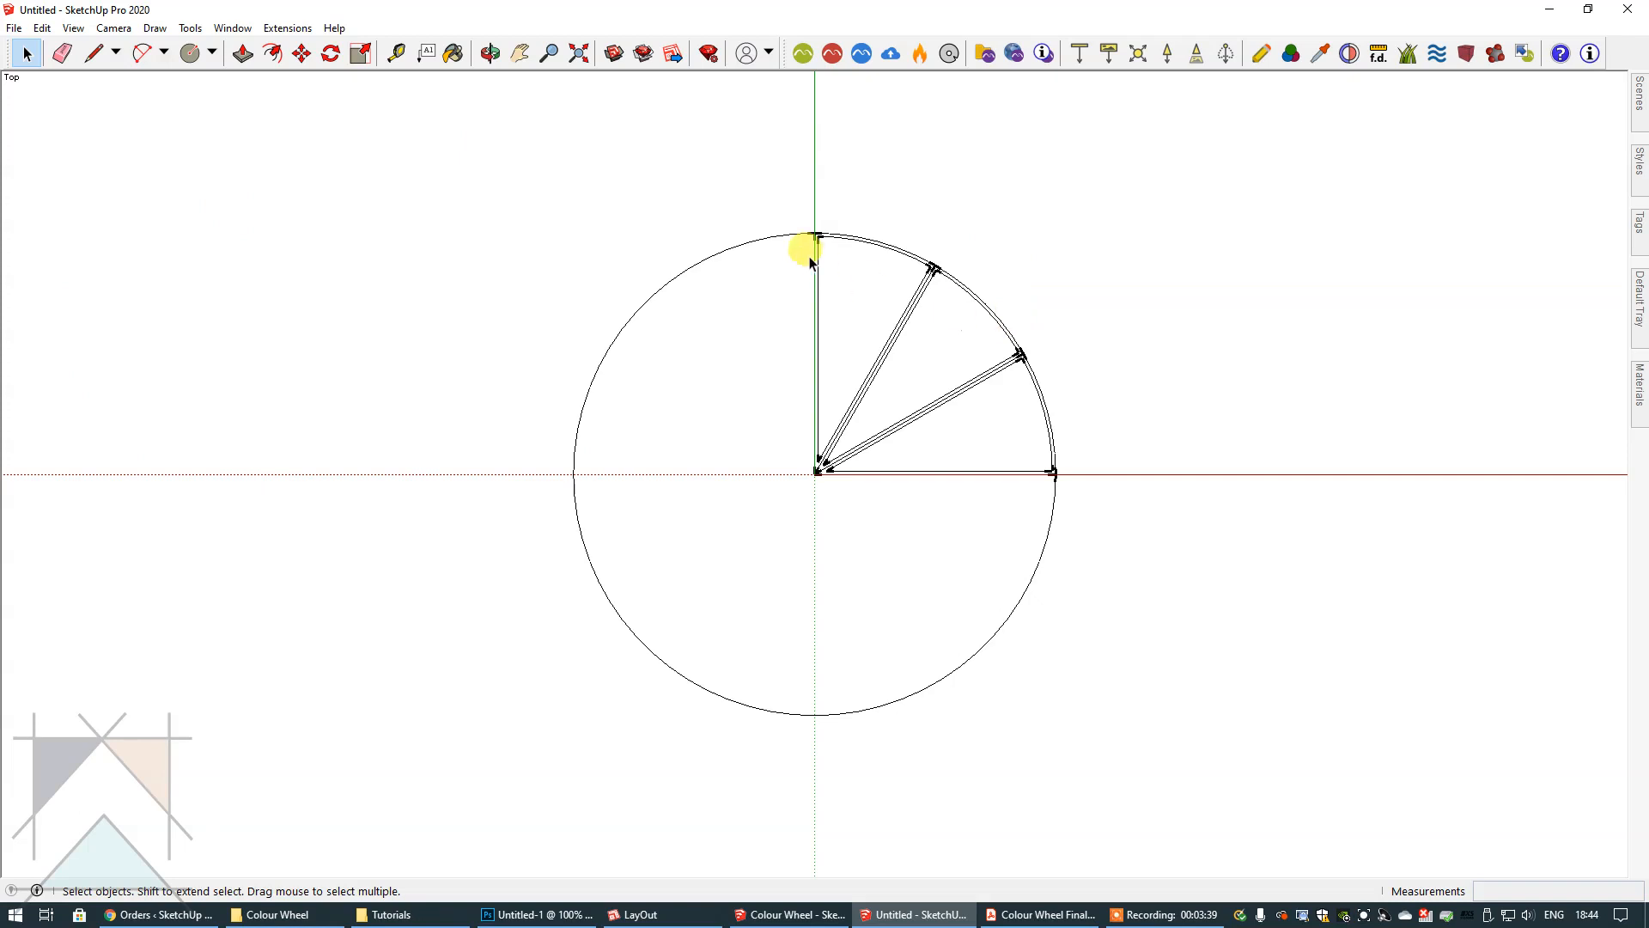
- Select the whole quarter with its three offset wedges and make it a group
{"action": "left_click_drag", "start_coordinate": [802, 212], "coordinate": [1133, 487]}
{"action": "left_click", "coordinate": [982, 110]}
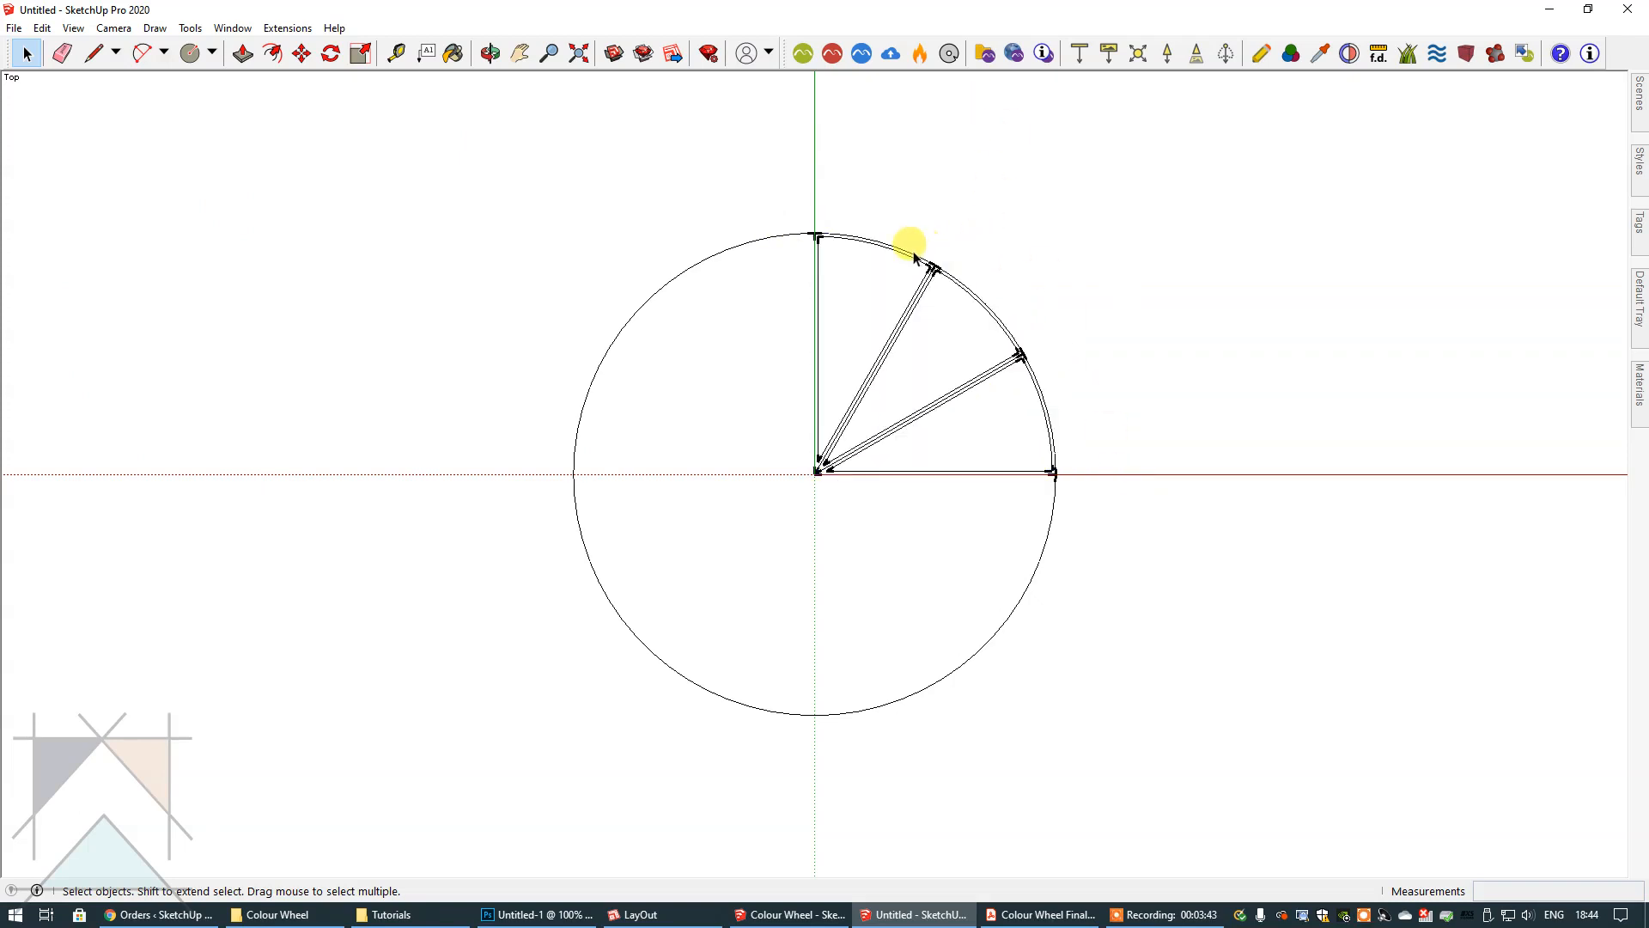
{"action": "left_click", "coordinate": [946, 214]}
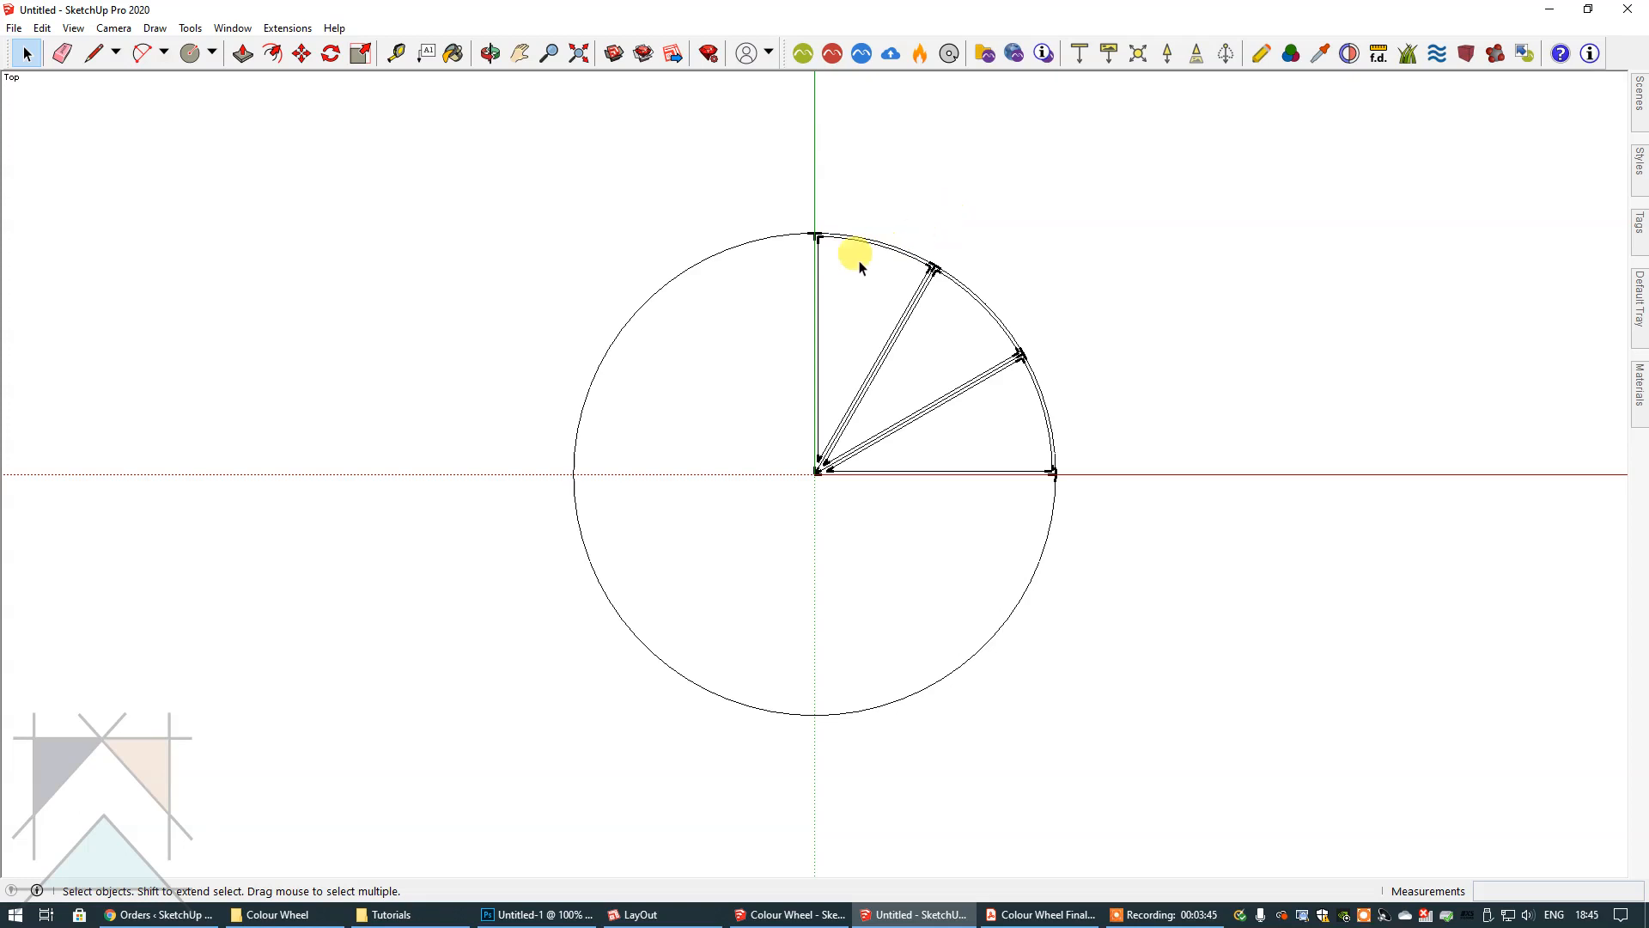
{"action": "left_click_drag", "start_coordinate": [791, 217], "coordinate": [1141, 515]}
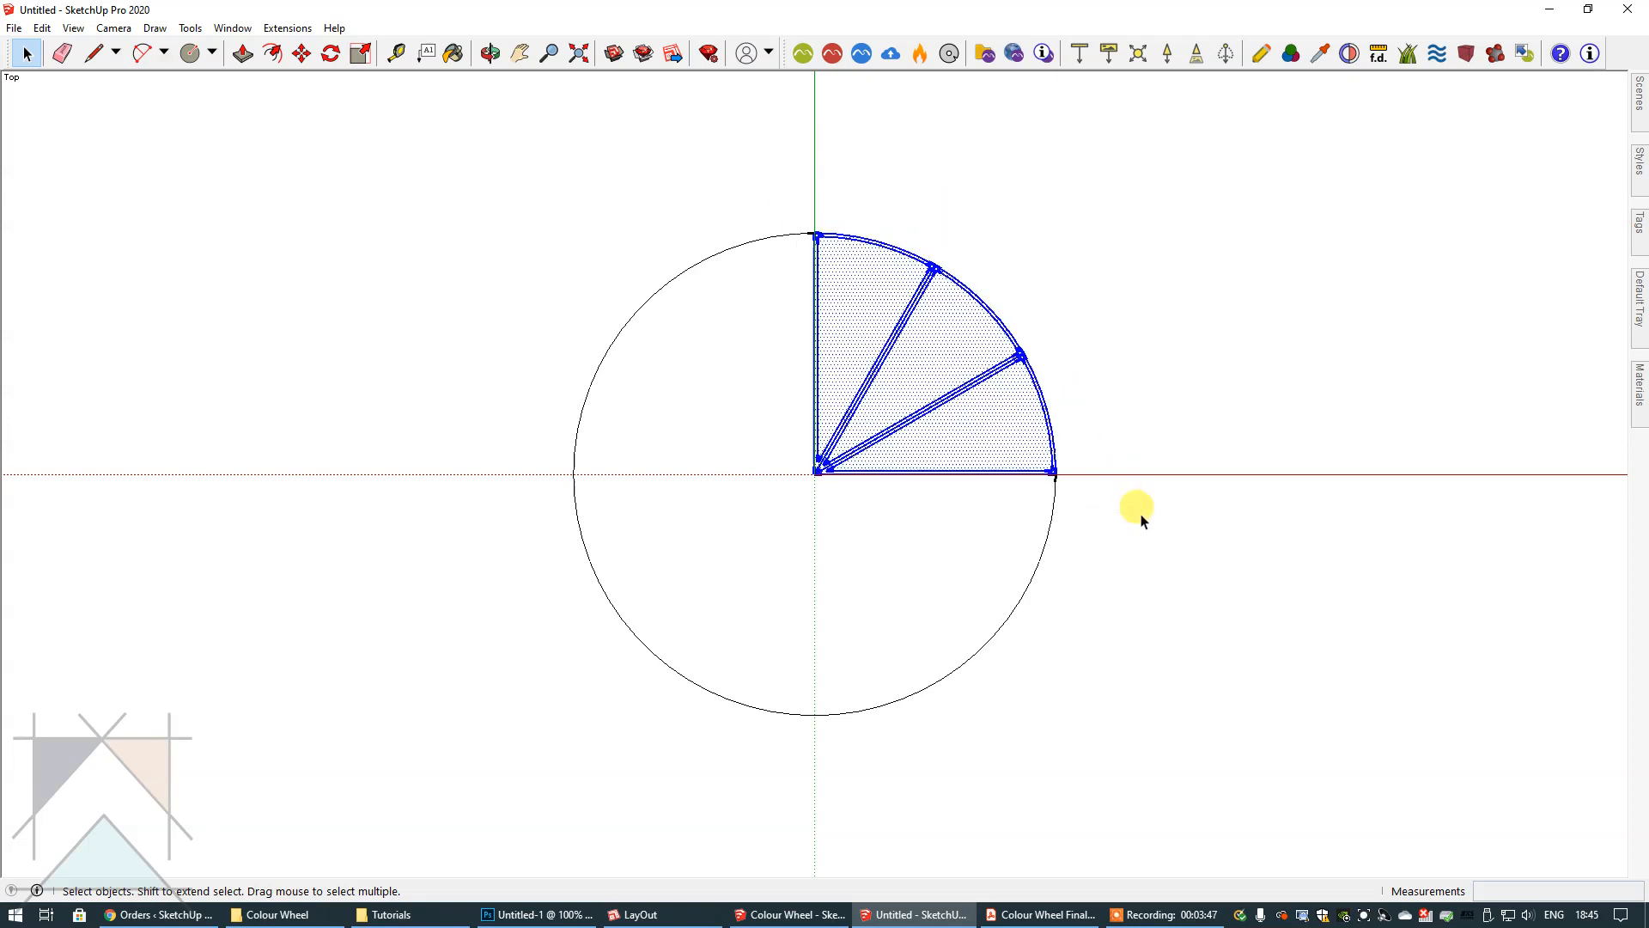
{"action": "right_click", "coordinate": [931, 340]}
{"action": "left_click", "coordinate": [988, 490]}
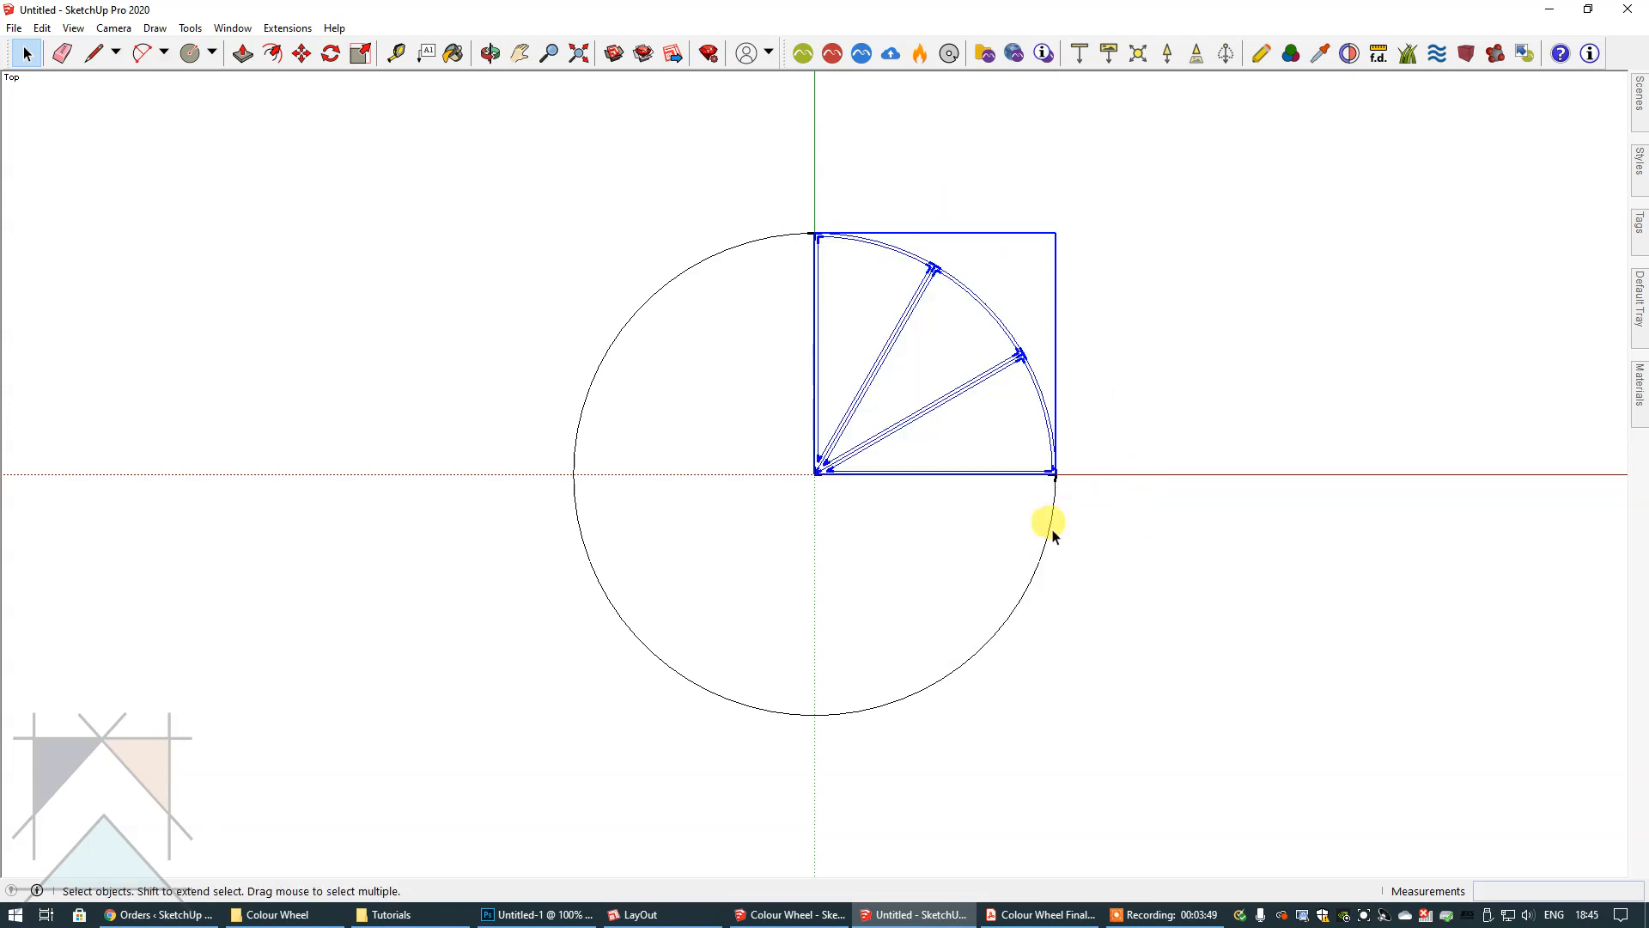
- Copy the quarter group about 6305 mm along the red axis, clear of the circle, and rotate the copy 90 degrees anticlockwise
{"action": "key", "text": "m"}
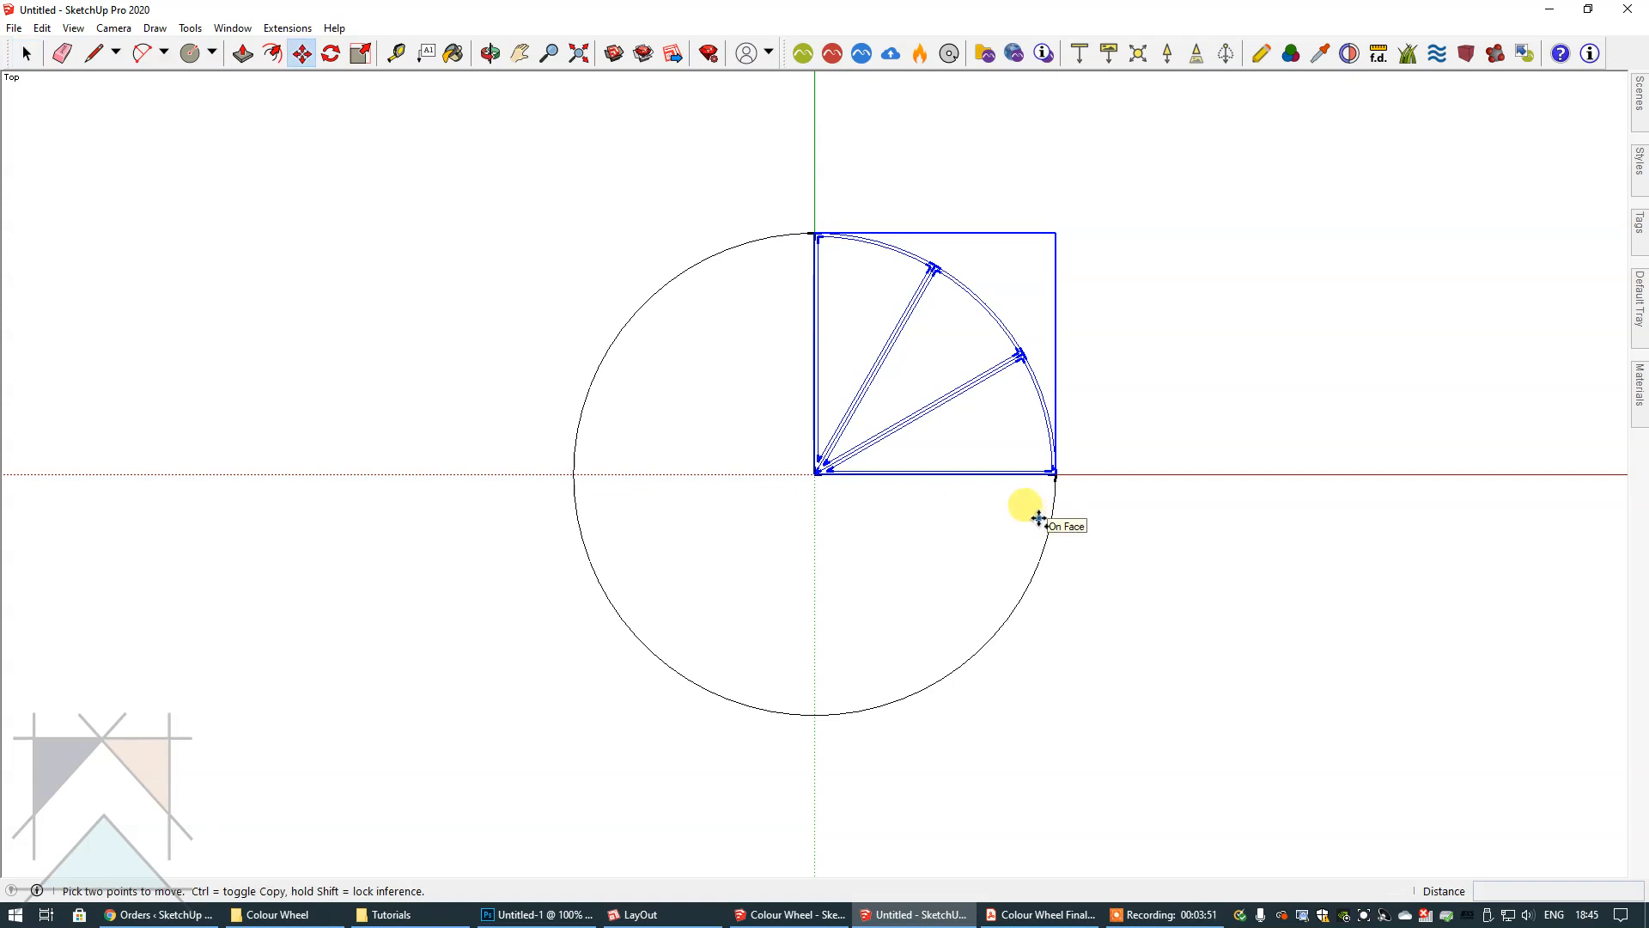
{"action": "left_click", "coordinate": [876, 296]}
{"action": "key", "text": "ctrl"}
{"action": "left_click", "coordinate": [362, 296]}
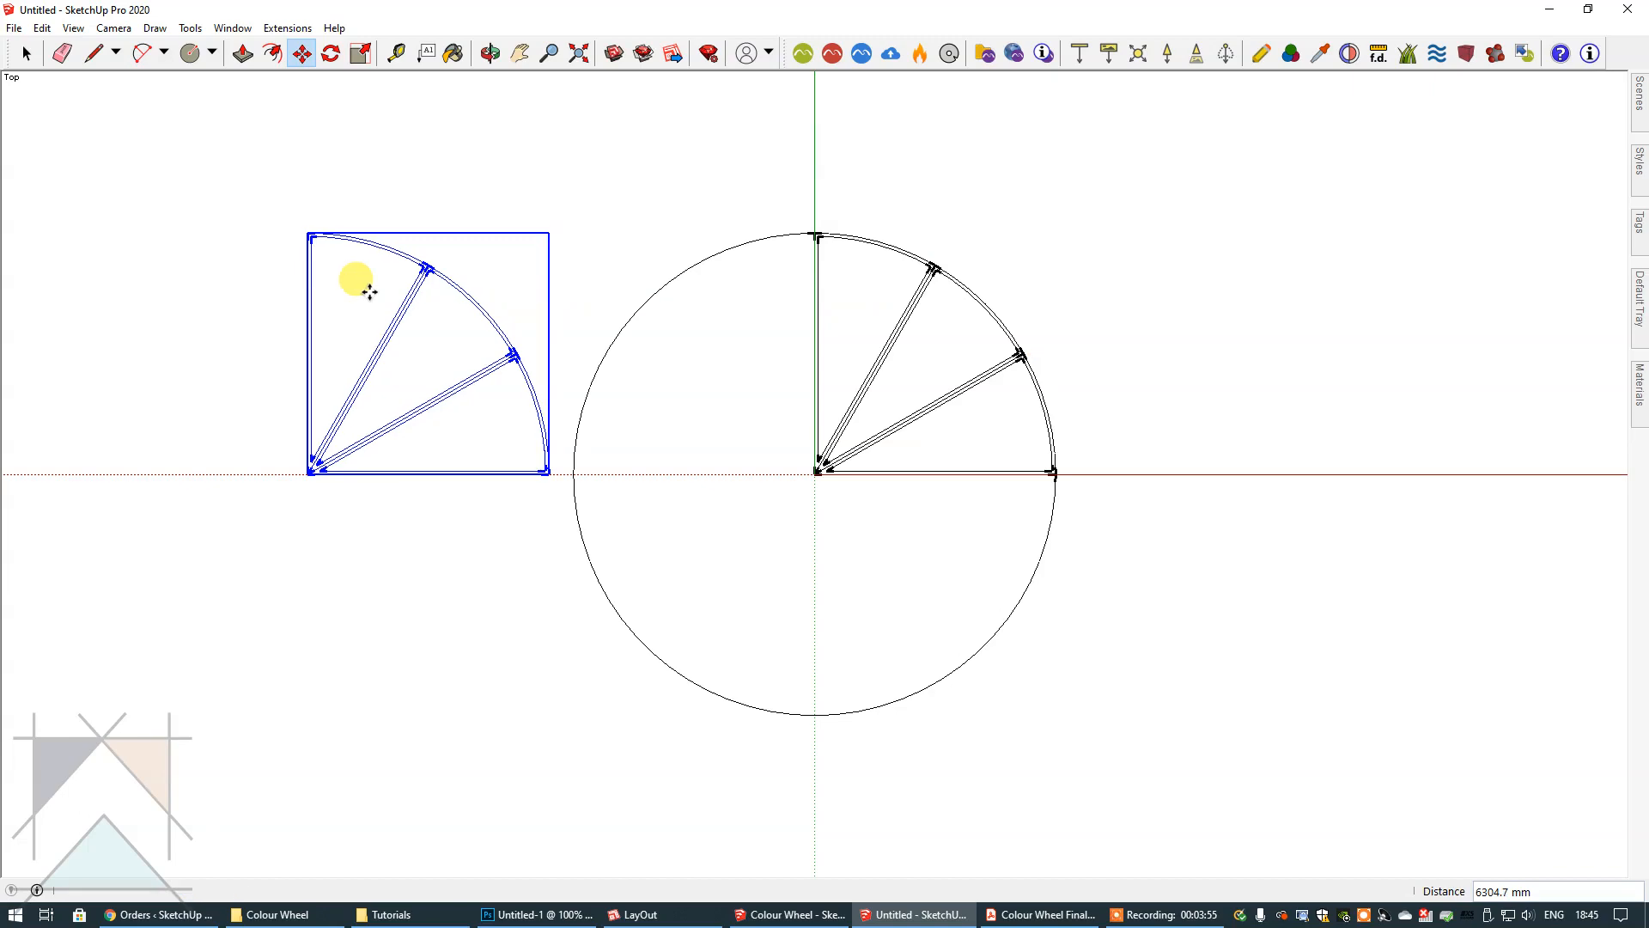
{"action": "left_click", "coordinate": [522, 352]}
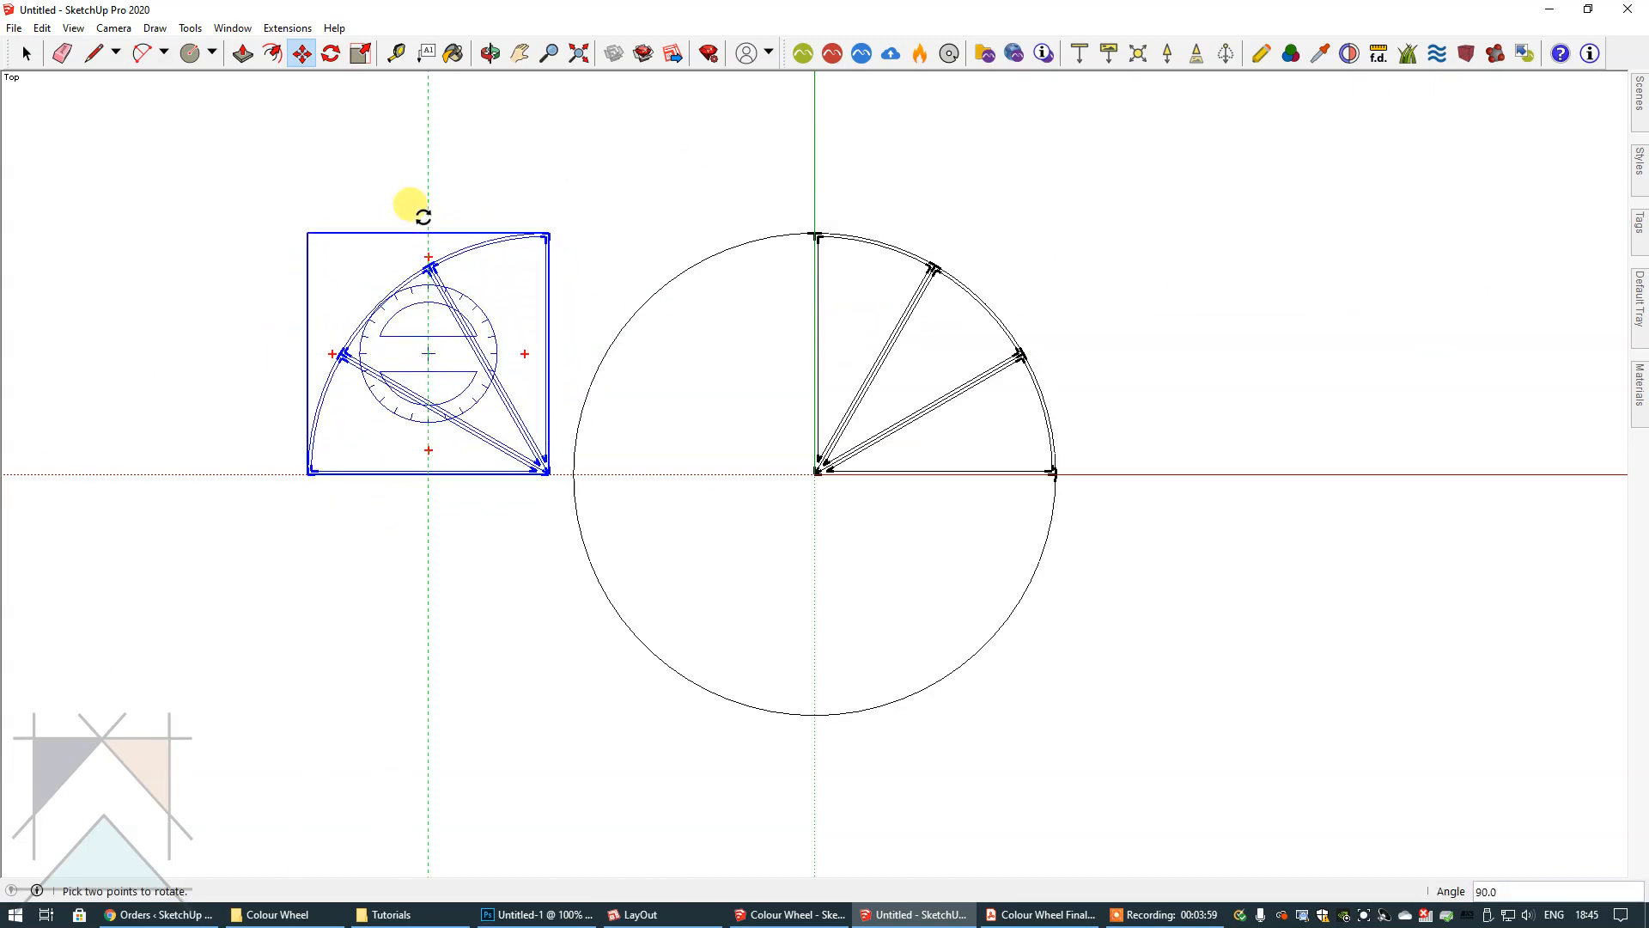
{"action": "left_click", "coordinate": [423, 216]}
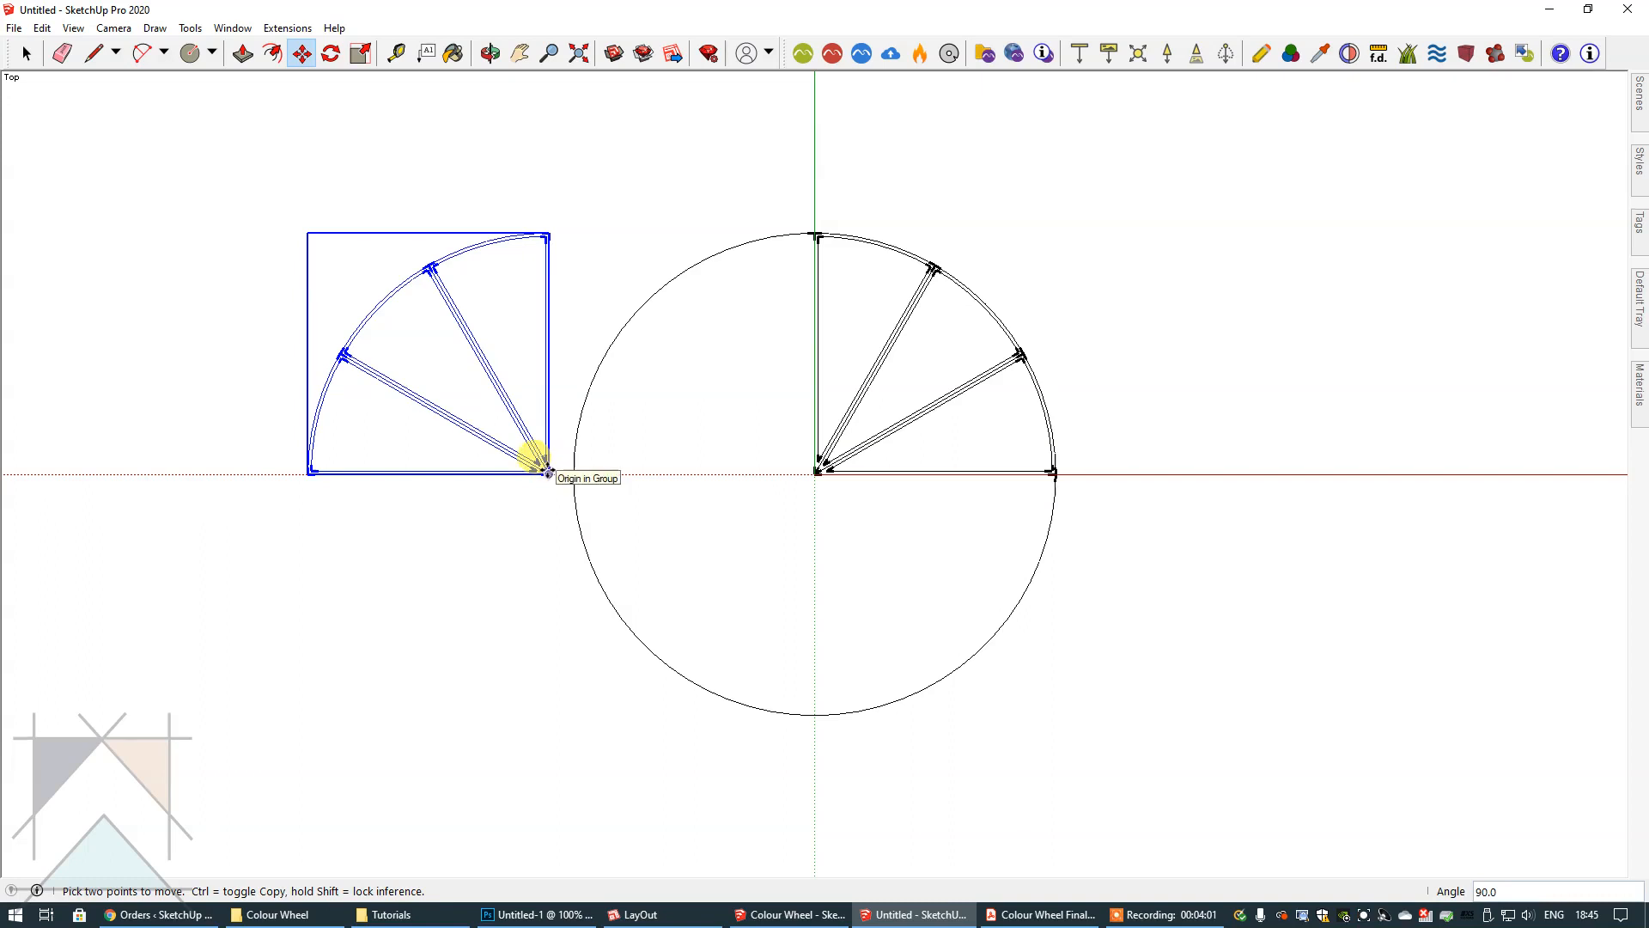
- Move the rotated quarter by its inner corner onto the circle's centre so it fills the adjacent upper quadrant
{"action": "left_click", "coordinate": [547, 472]}
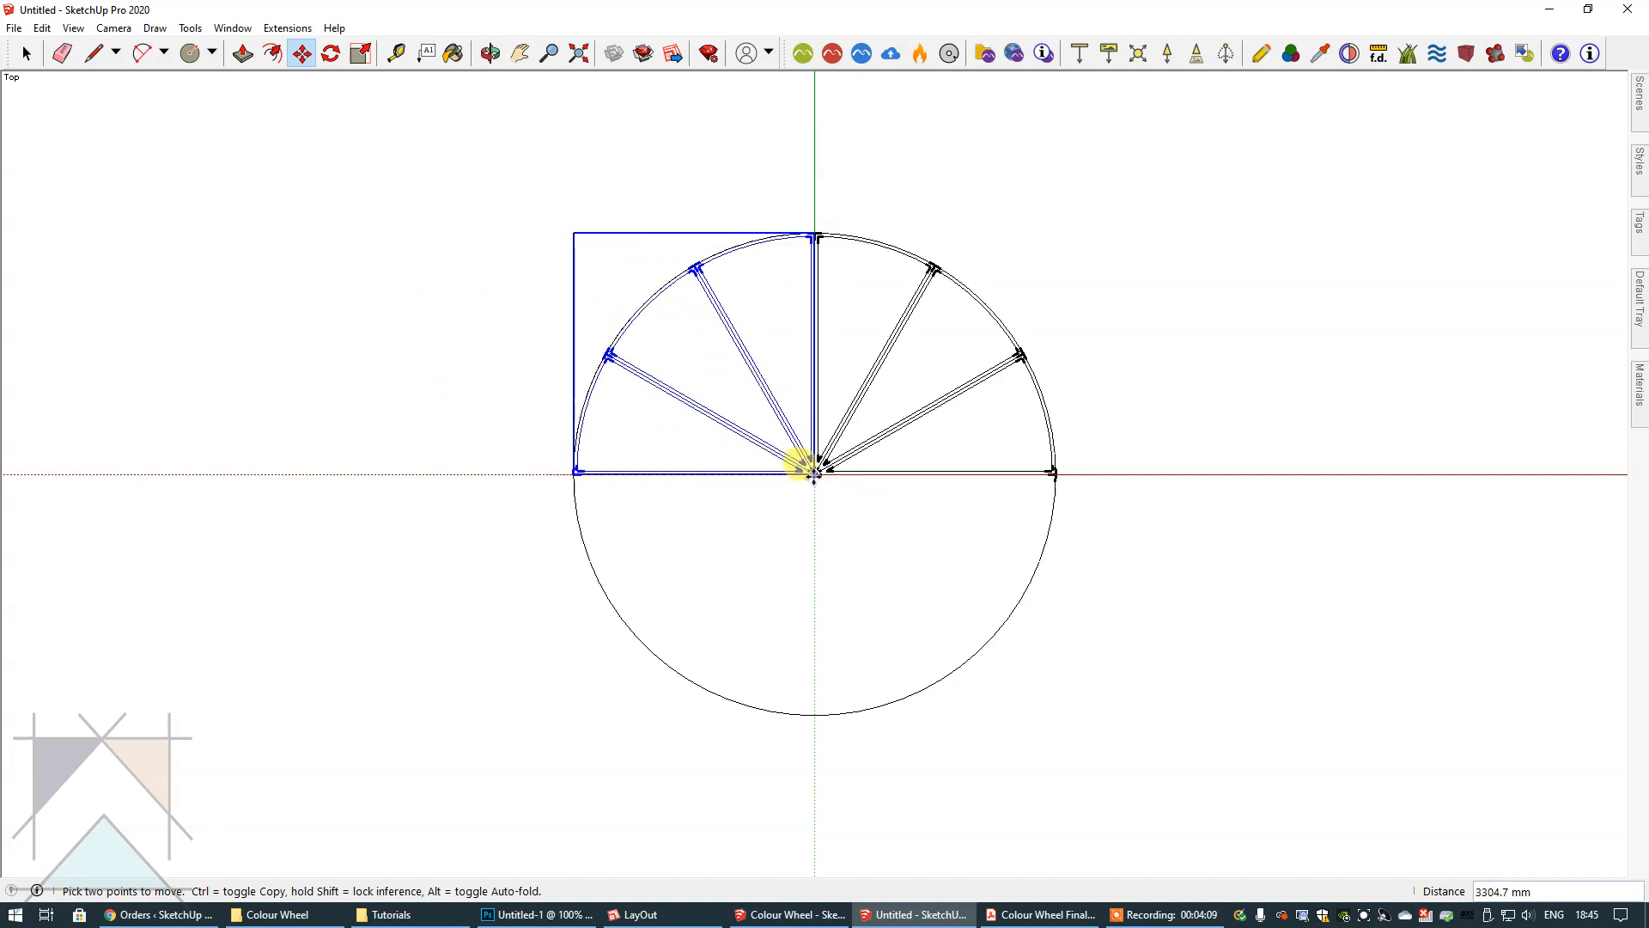
{"action": "left_click", "coordinate": [813, 472]}
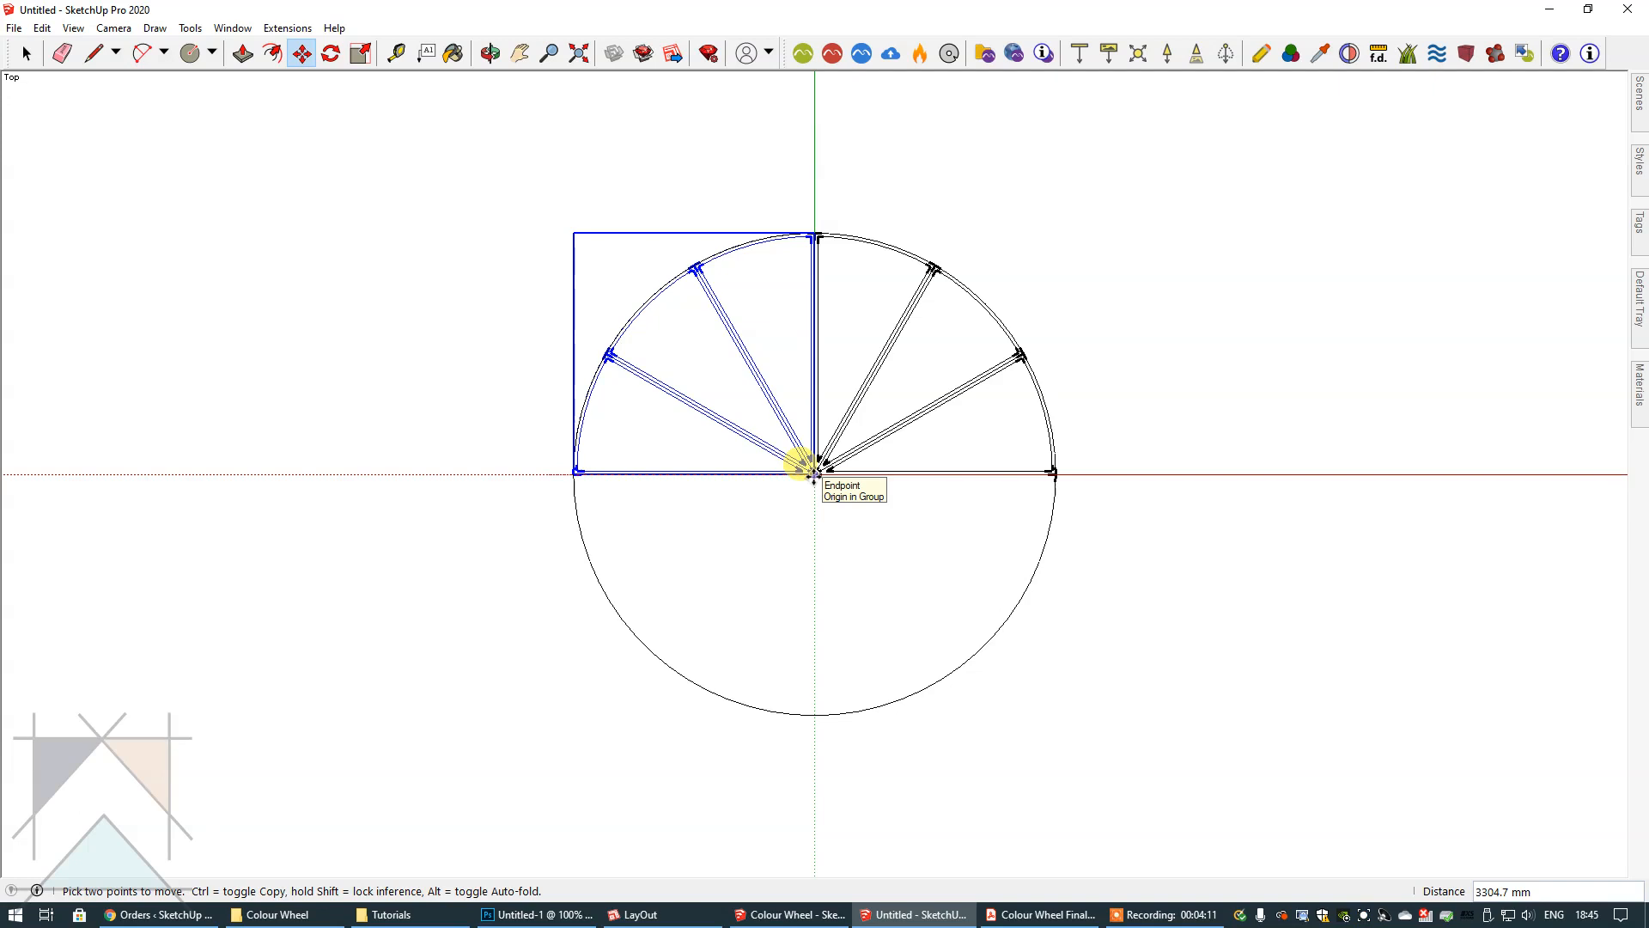
{"action": "key", "text": "space"}
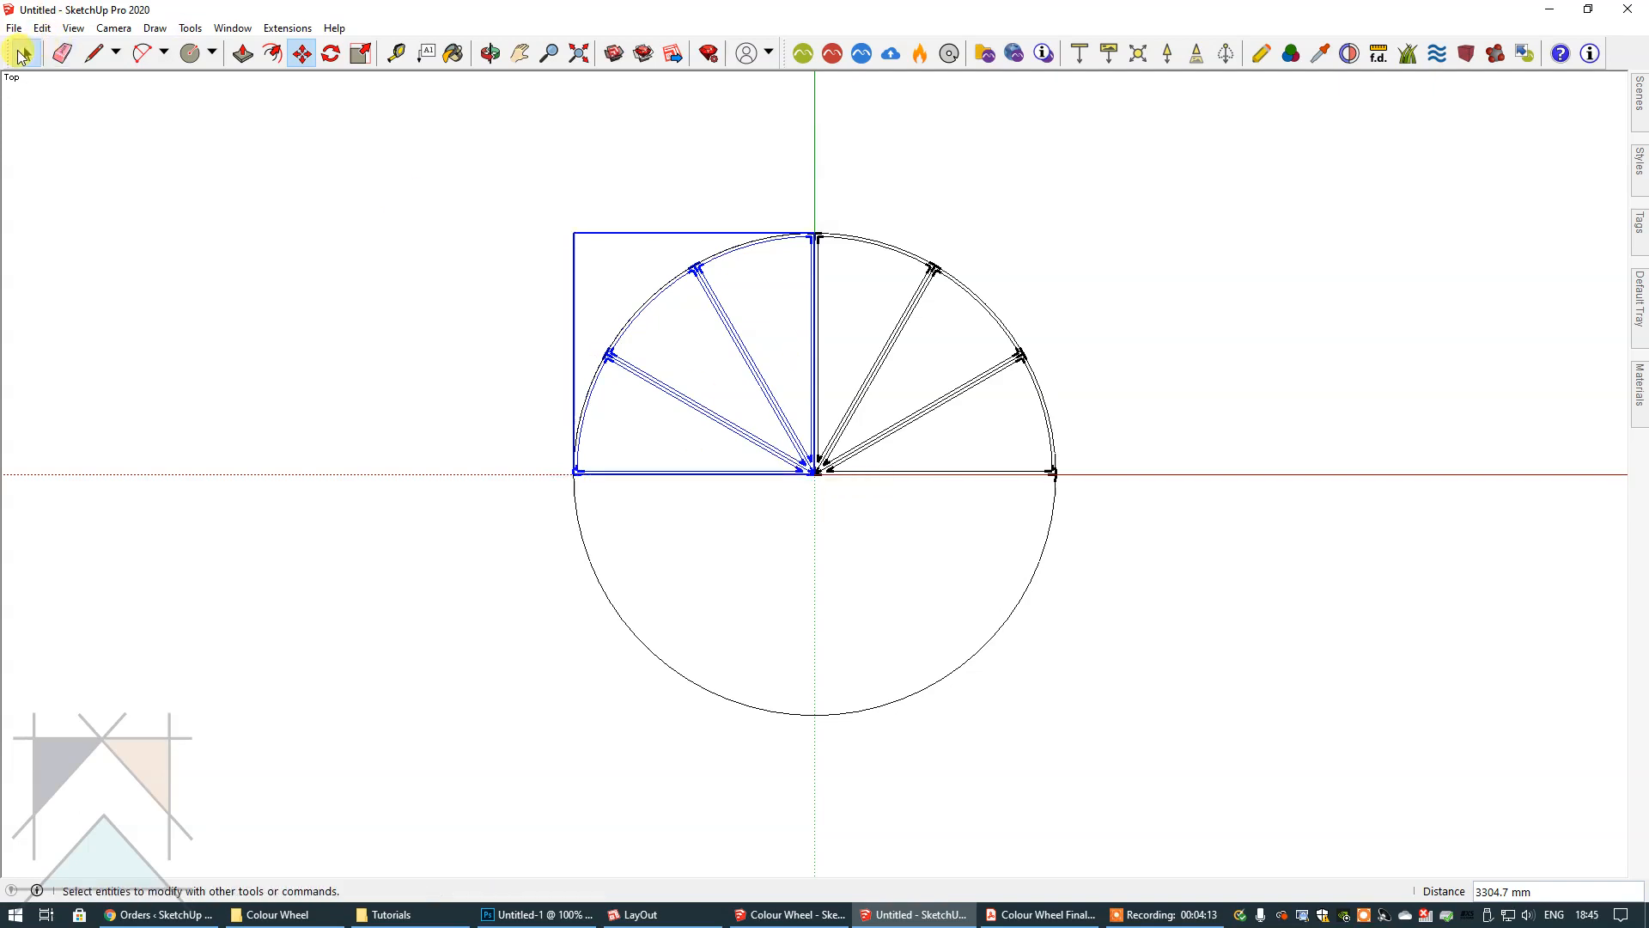
{"action": "left_click", "coordinate": [1114, 298]}
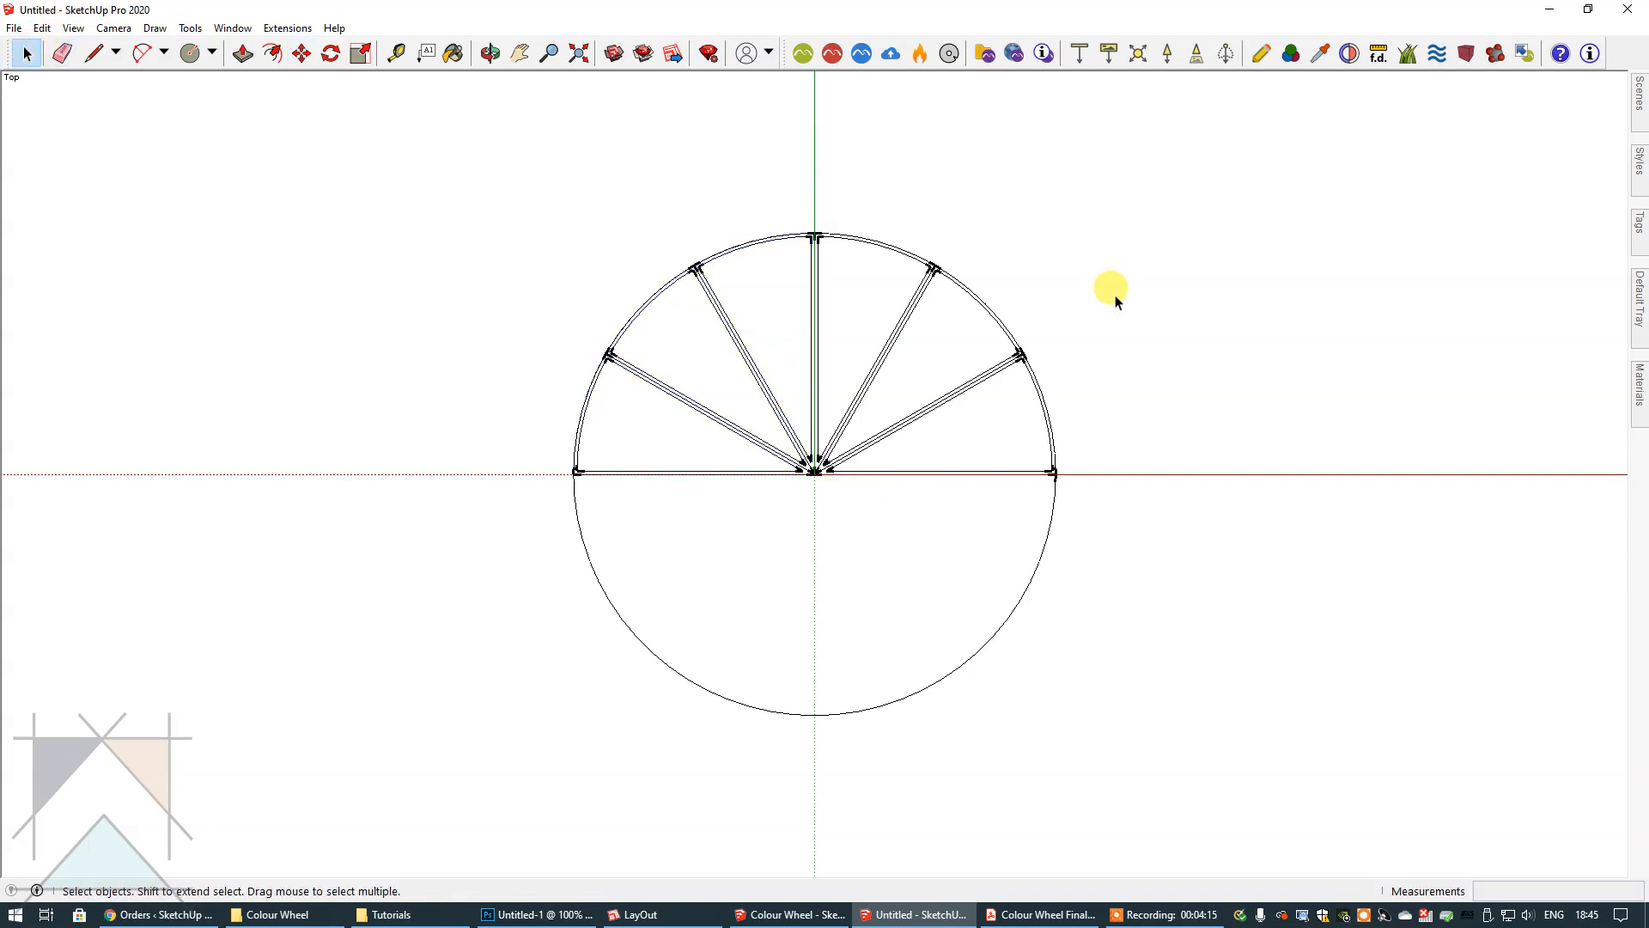
- Select both quarter groups and combine them into one half-wheel group
{"action": "left_click", "coordinate": [908, 326]}
{"action": "left_click", "coordinate": [734, 339], "text": "ctrl"}
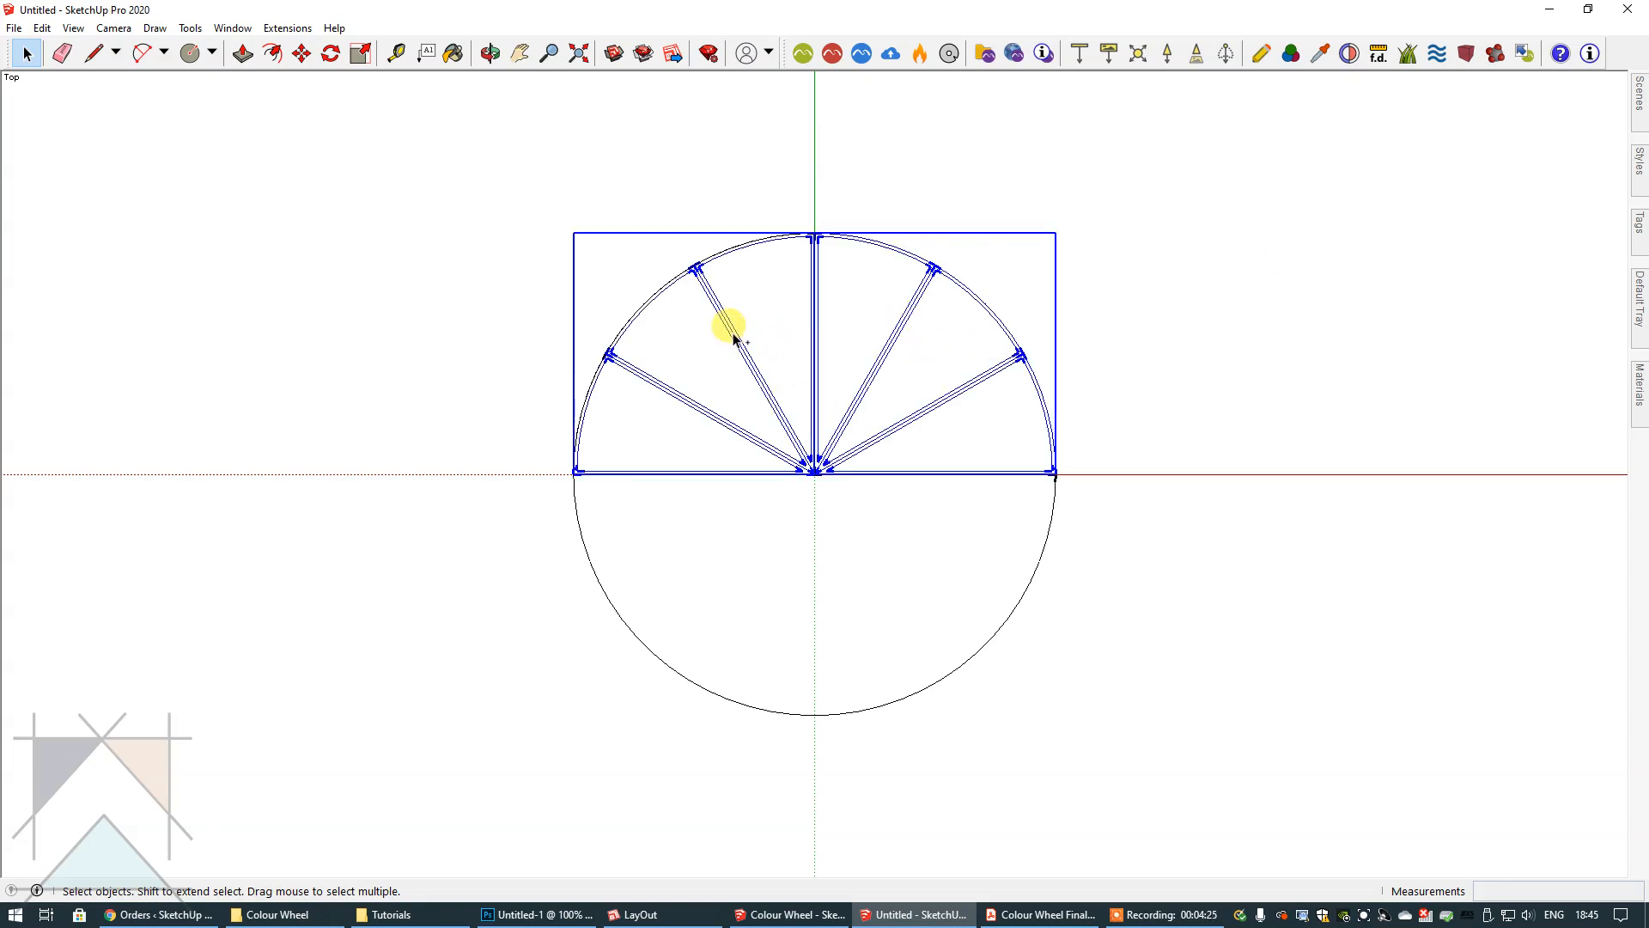
{"action": "right_click", "coordinate": [946, 401]}
{"action": "left_click", "coordinate": [1022, 560]}
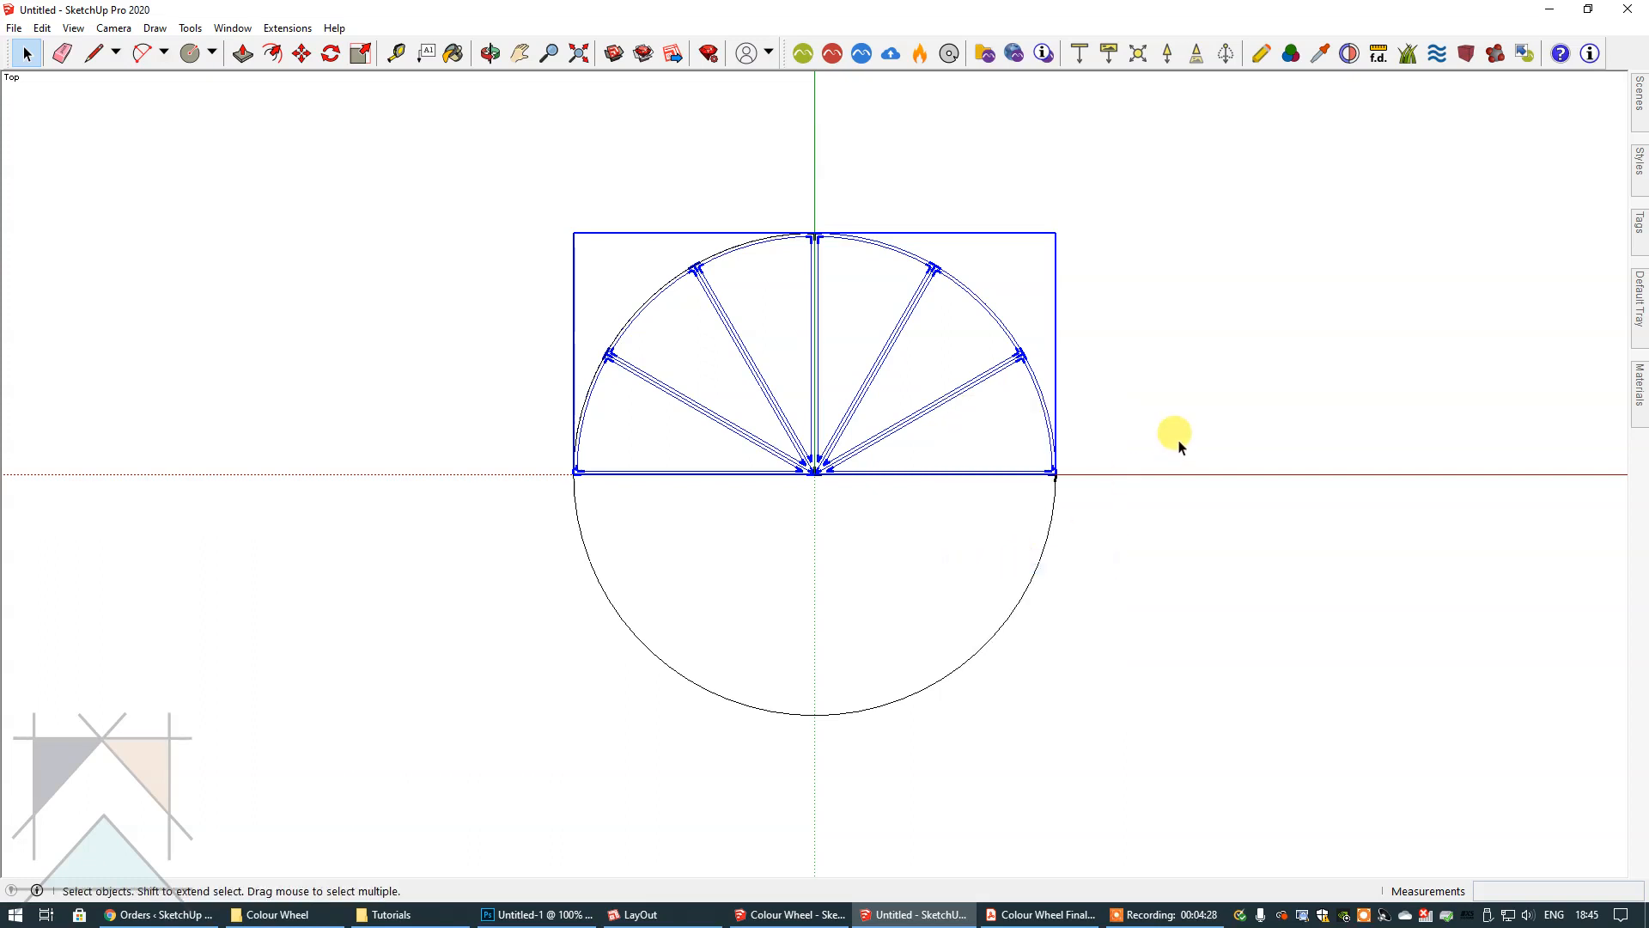
- Copy the half-wheel group about 4264 mm down along the green axis and rotate the copy 180 degrees
{"action": "key", "text": "m"}
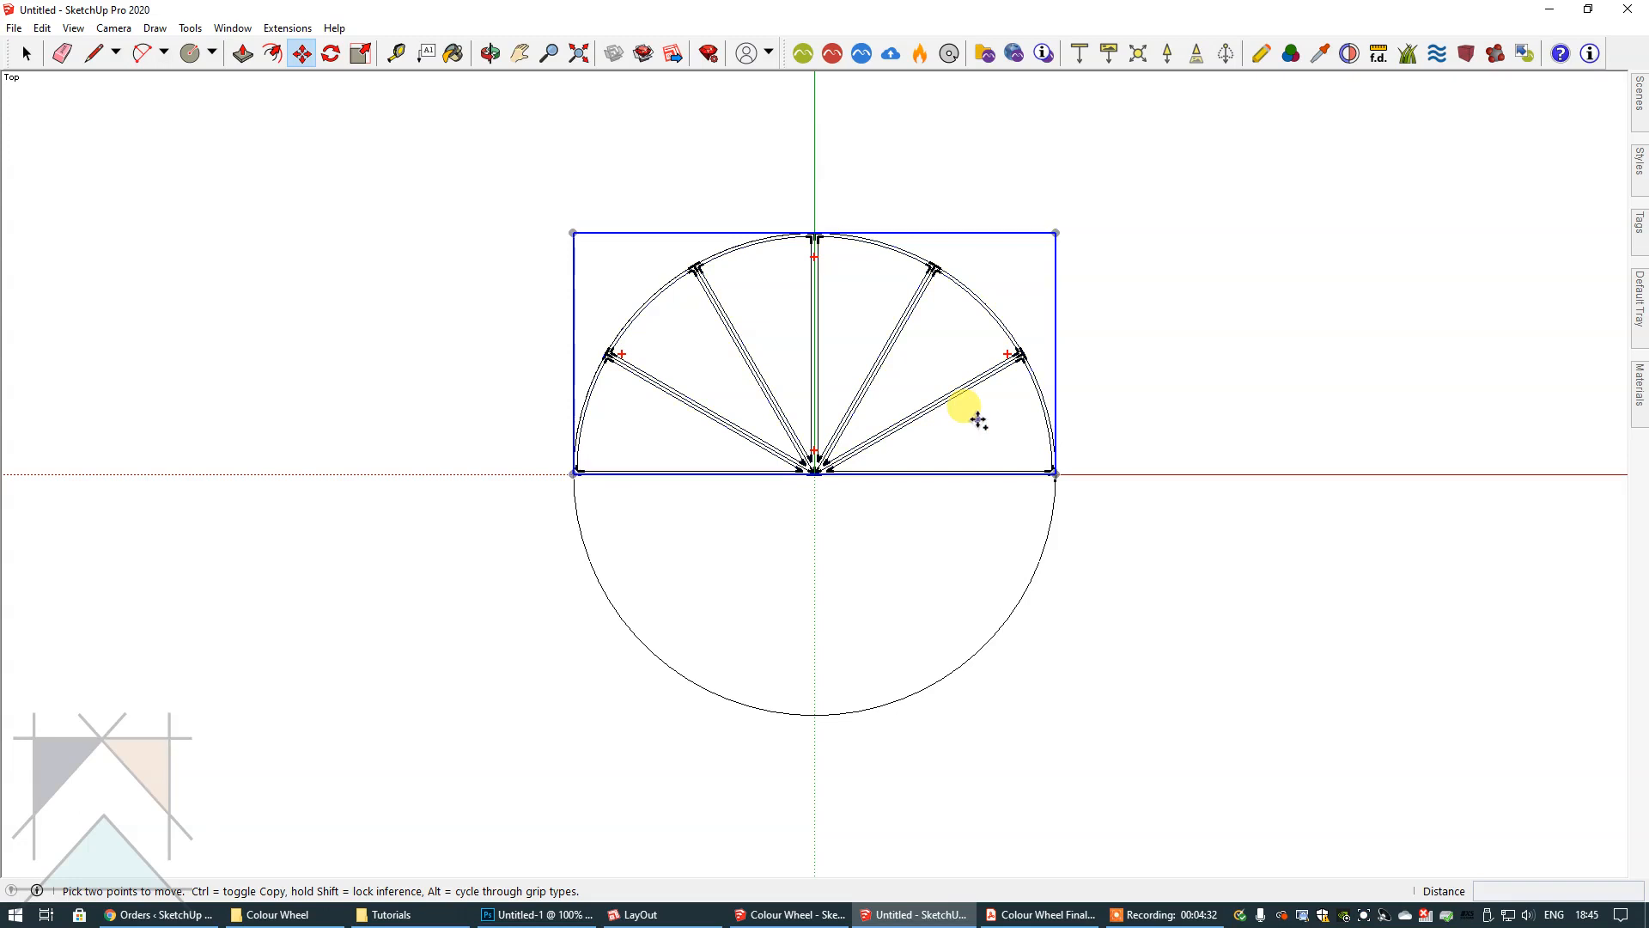
{"action": "left_click", "coordinate": [978, 419]}
{"action": "key", "text": "ctrl"}
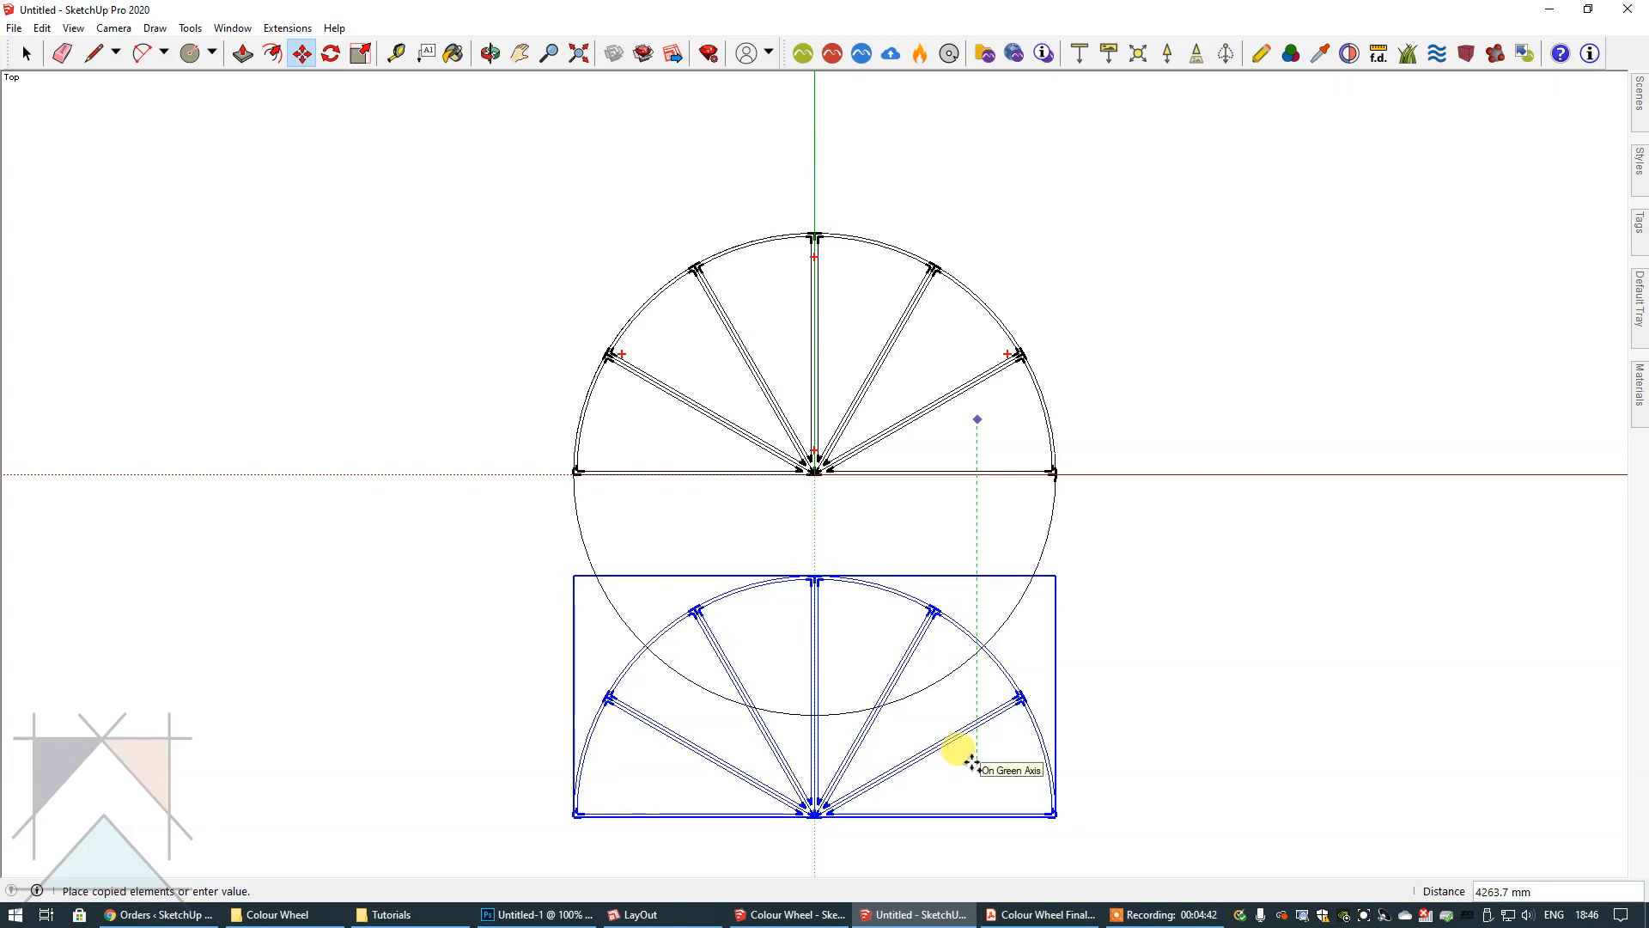
{"action": "left_click", "coordinate": [971, 761]}
{"action": "key", "text": "q"}
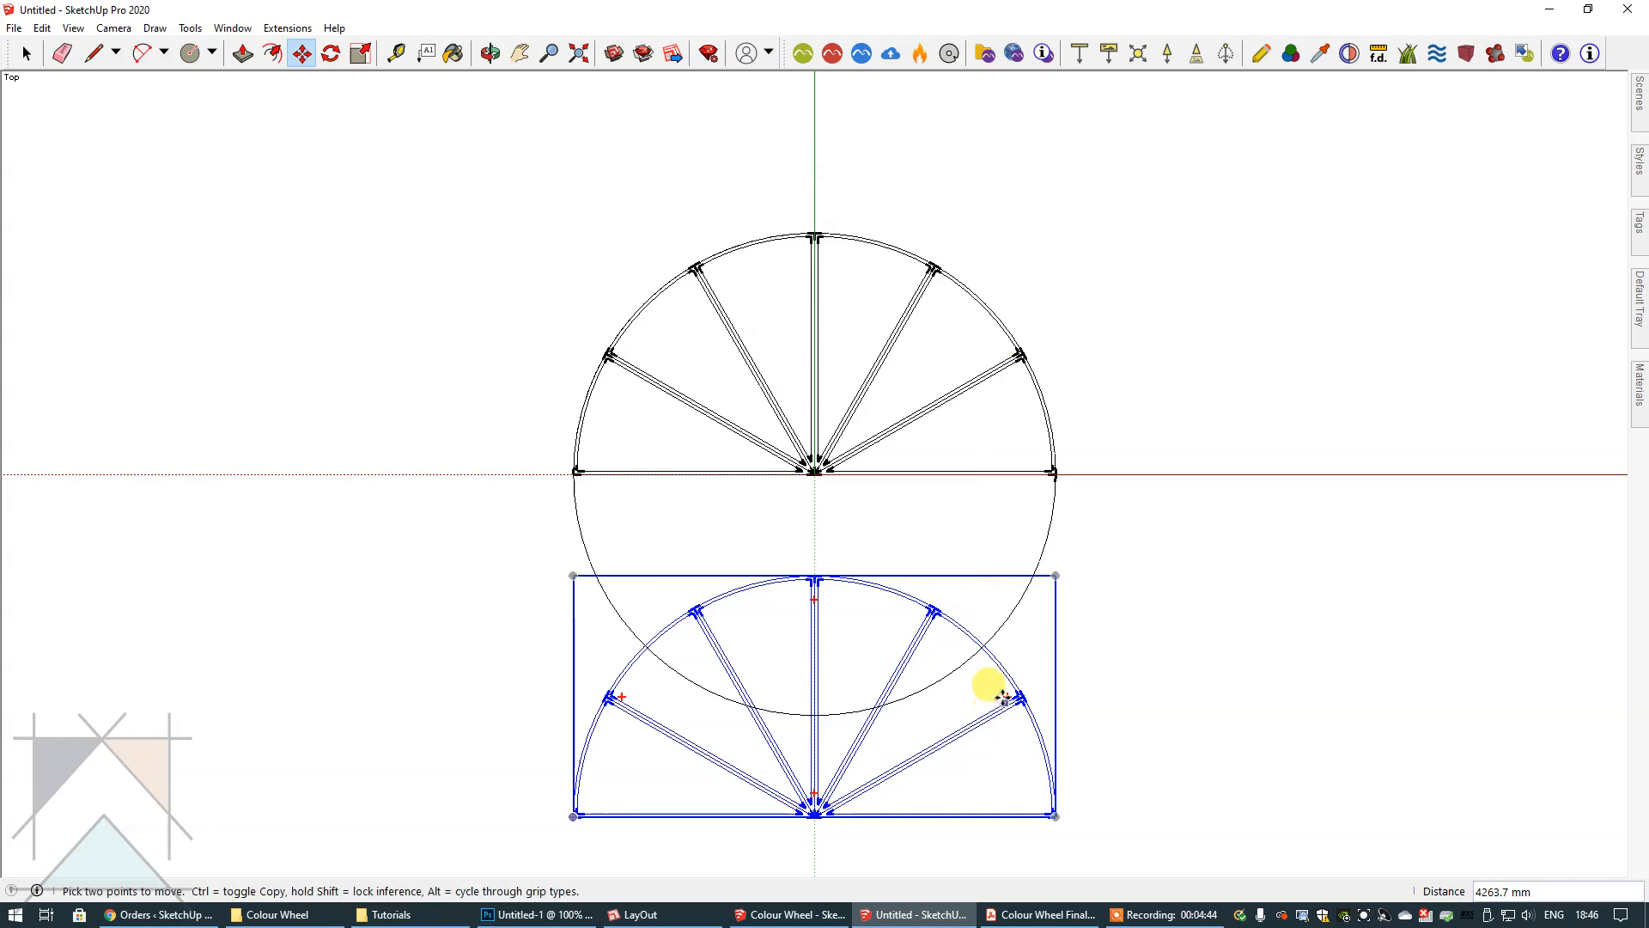
{"action": "left_click", "coordinate": [1007, 695]}
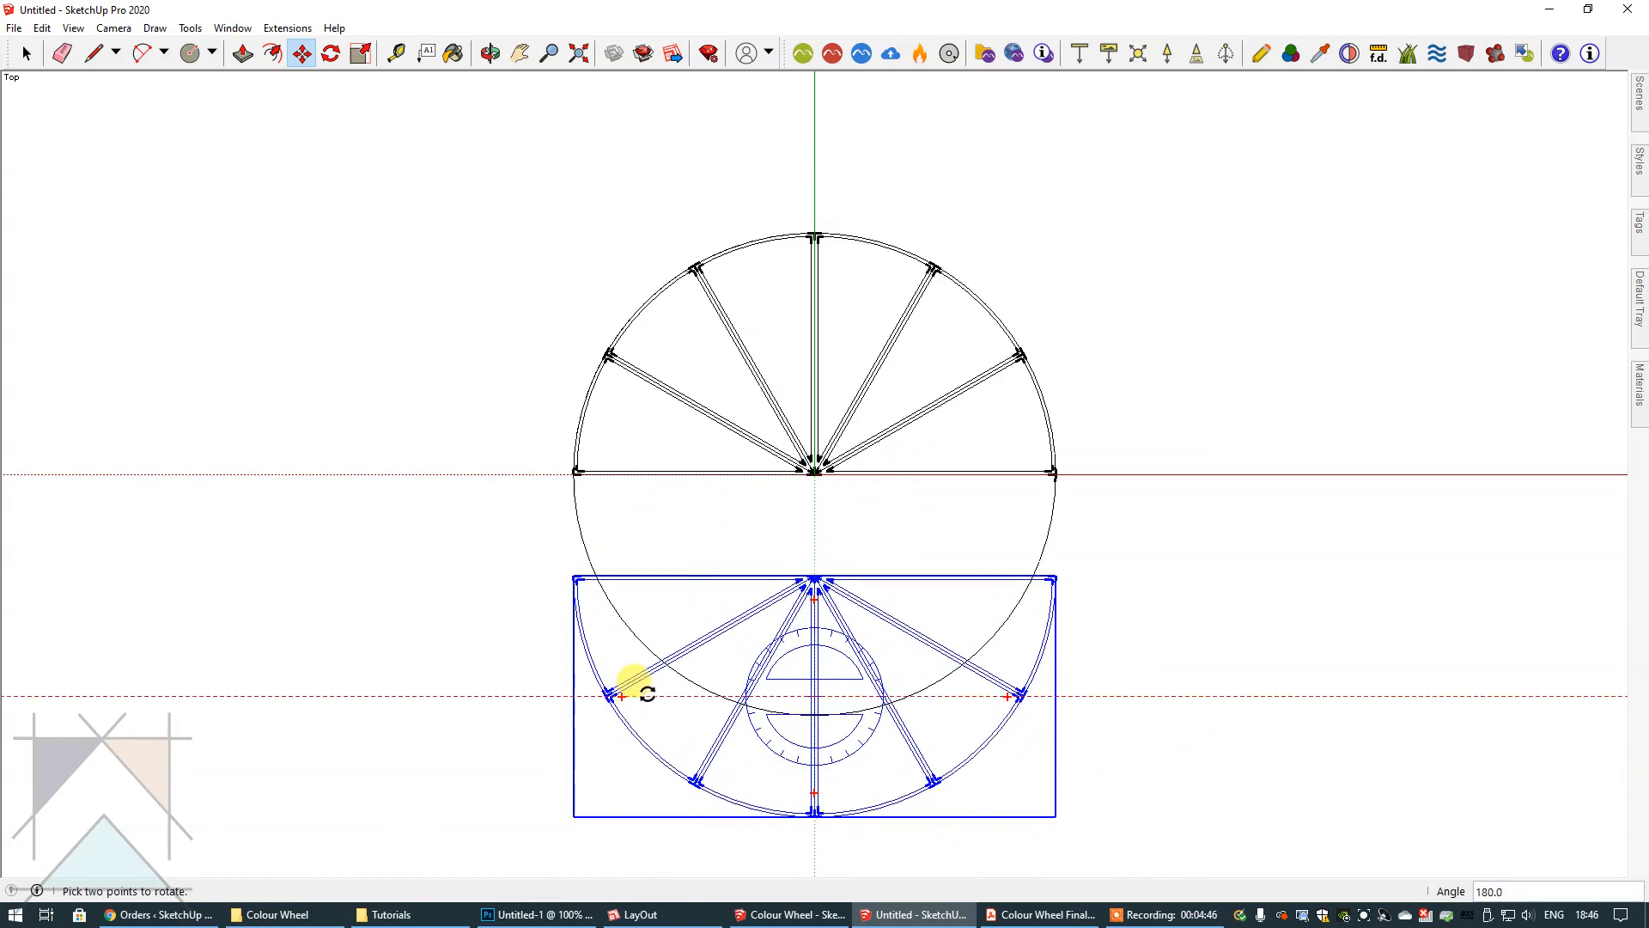
{"action": "left_click", "coordinate": [642, 694]}
- Move the rotated half-wheel by the midpoint of its straight edge onto the circle's centre to complete the wheel
{"action": "key", "text": "m"}
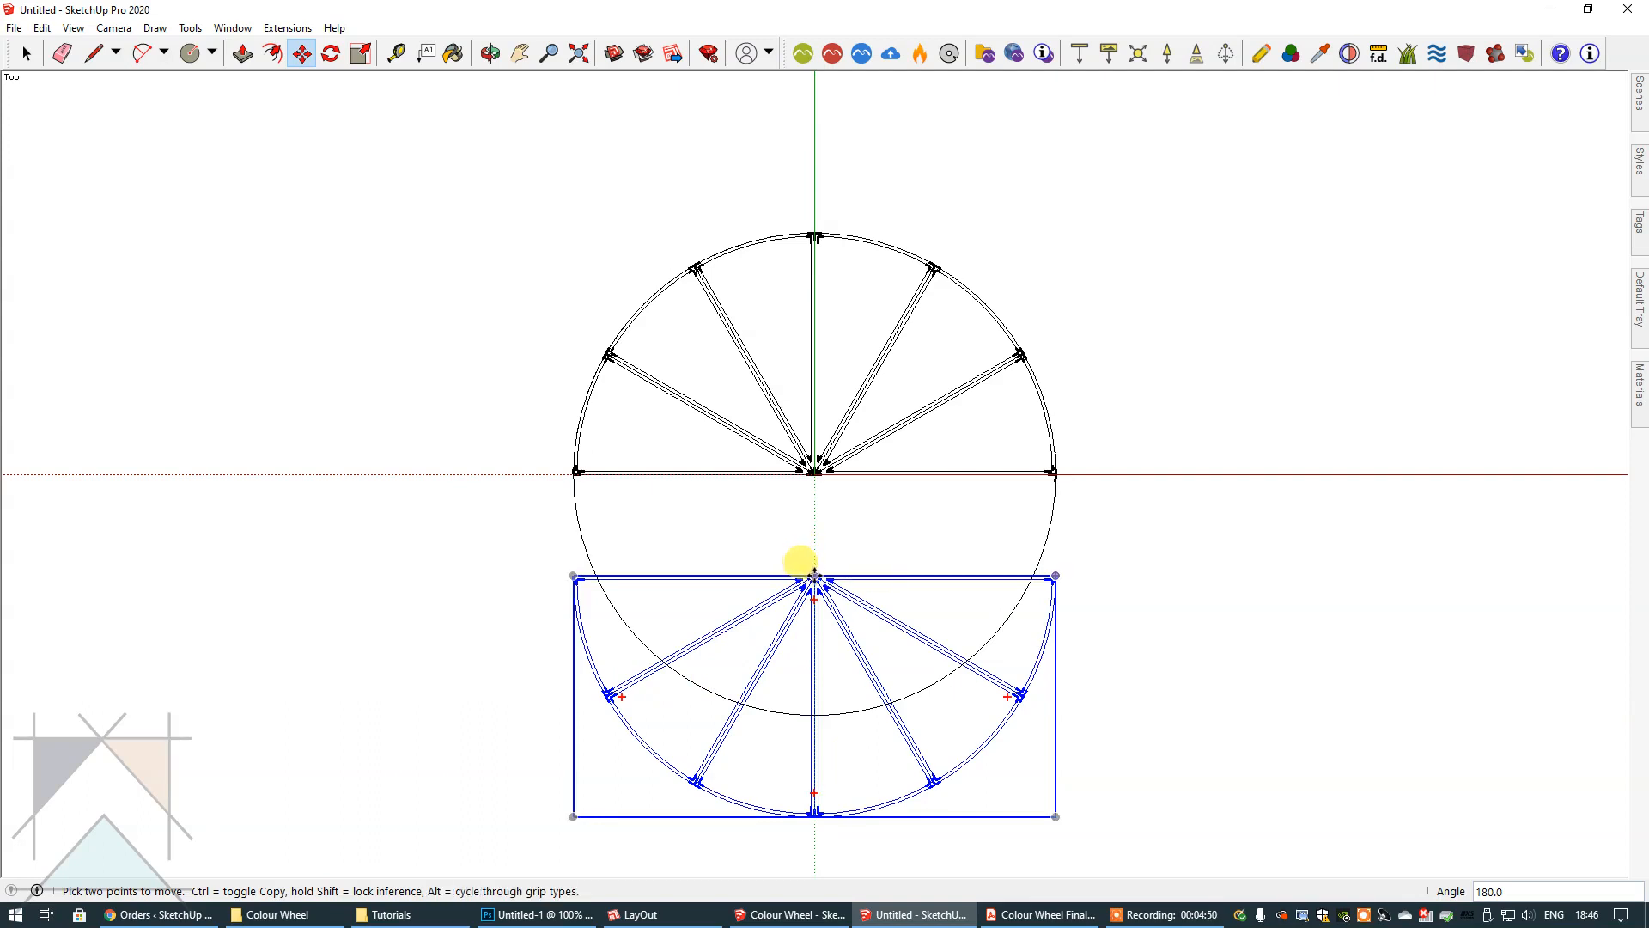
{"action": "left_click", "coordinate": [814, 575]}
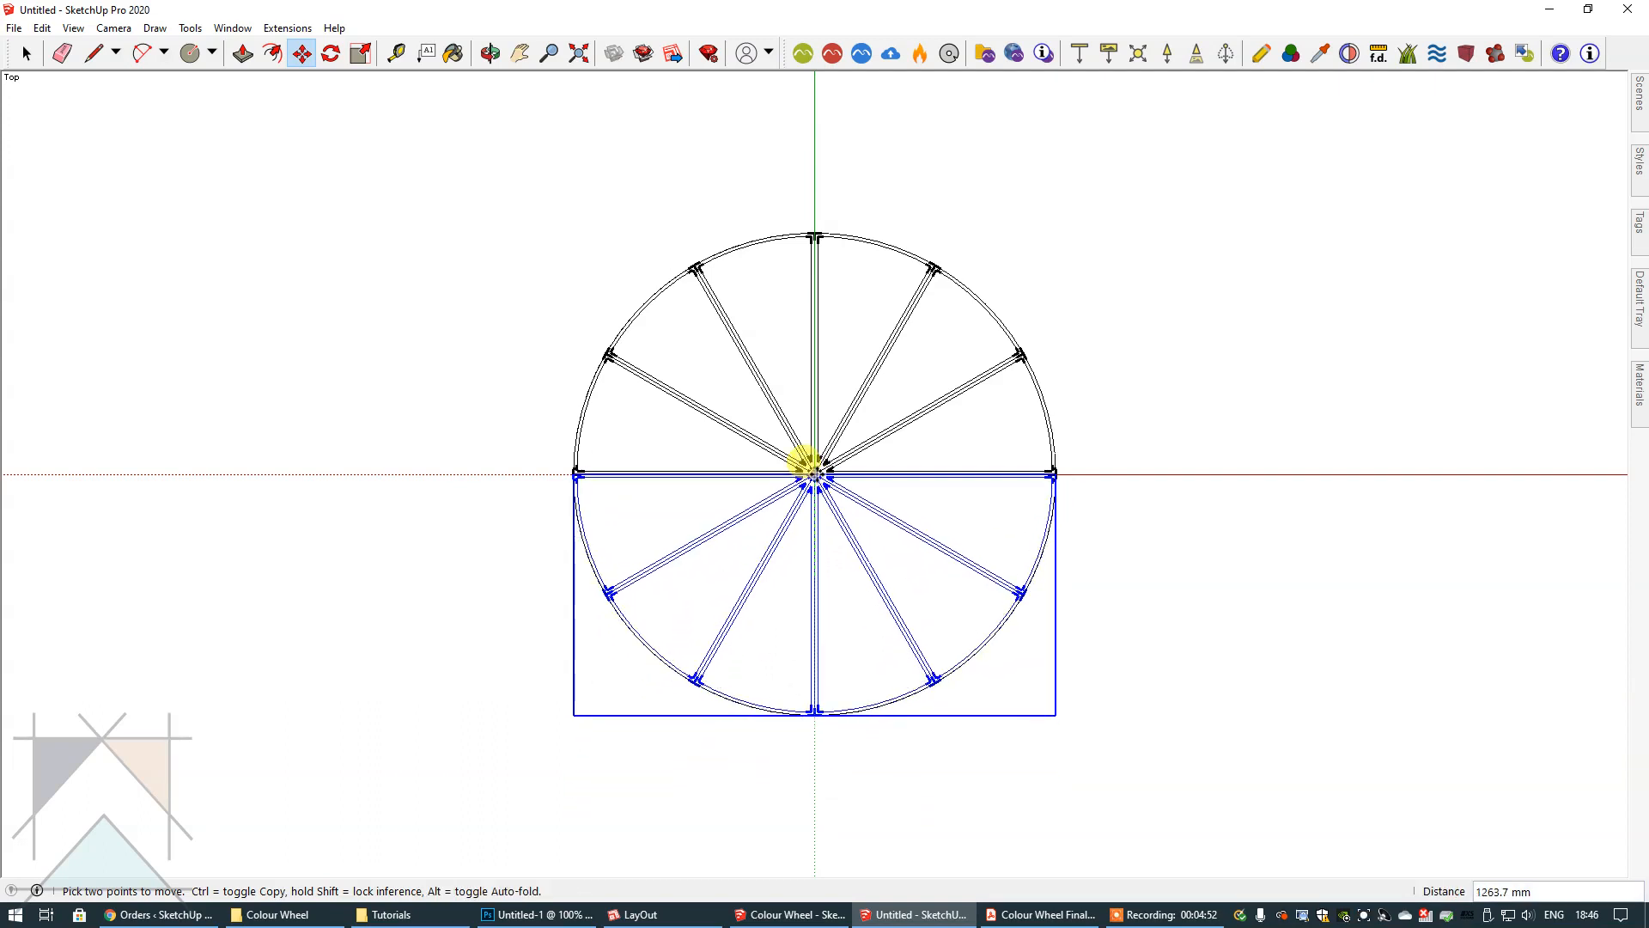
{"action": "left_click", "coordinate": [814, 474]}
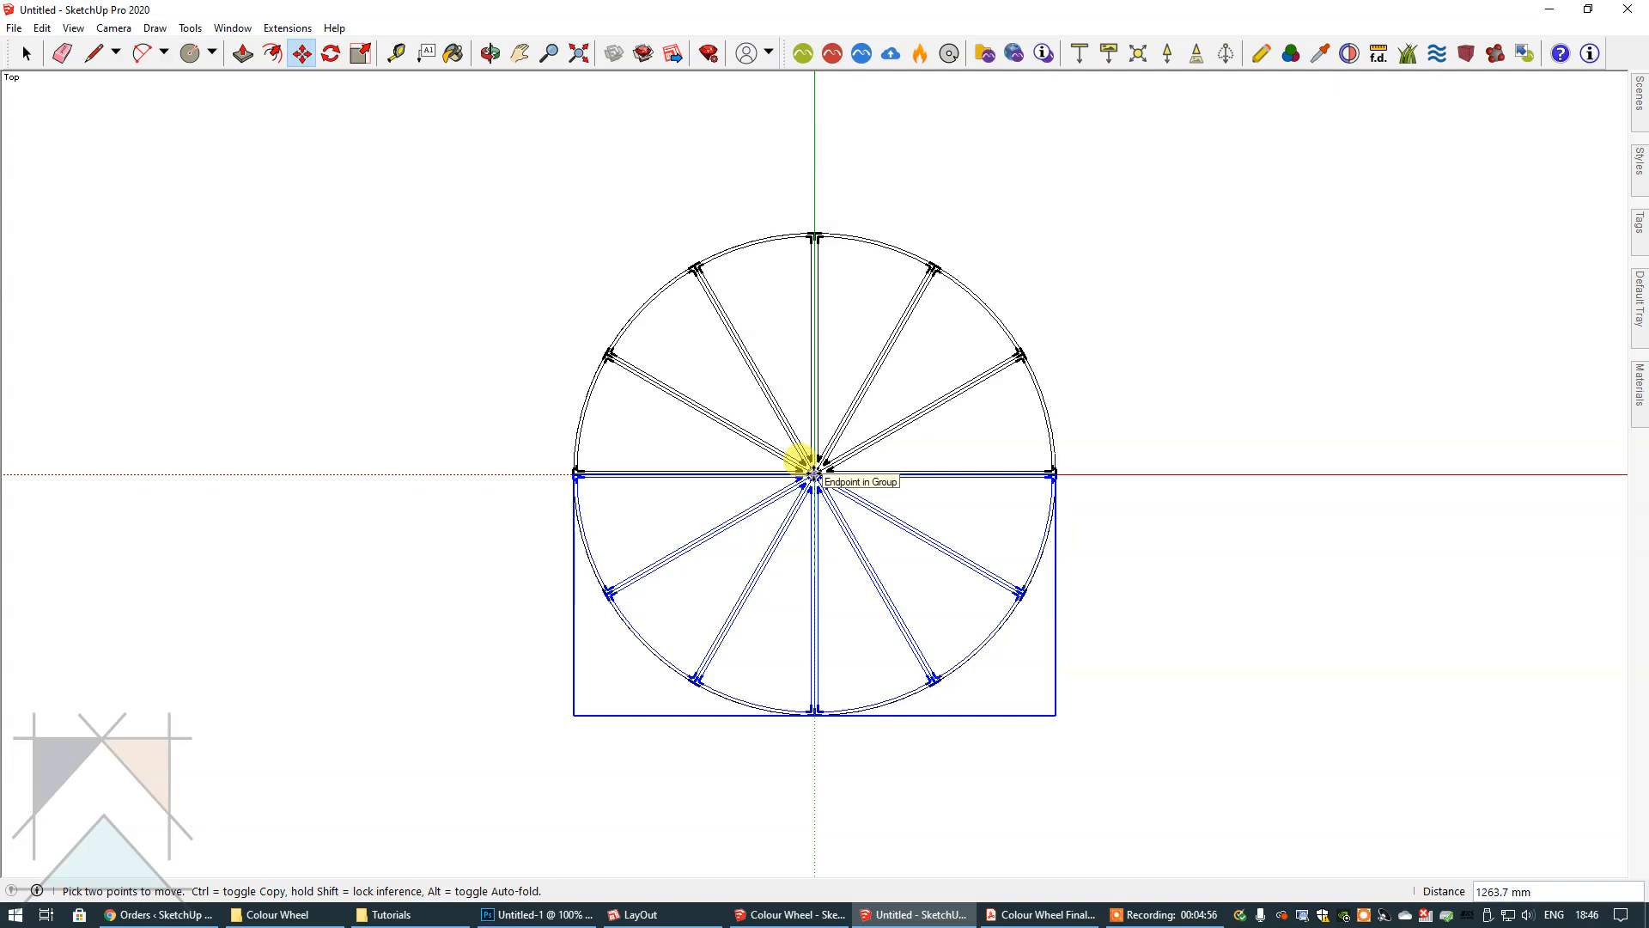
{"action": "left_click", "coordinate": [26, 53]}
{"action": "left_click", "coordinate": [490, 221]}
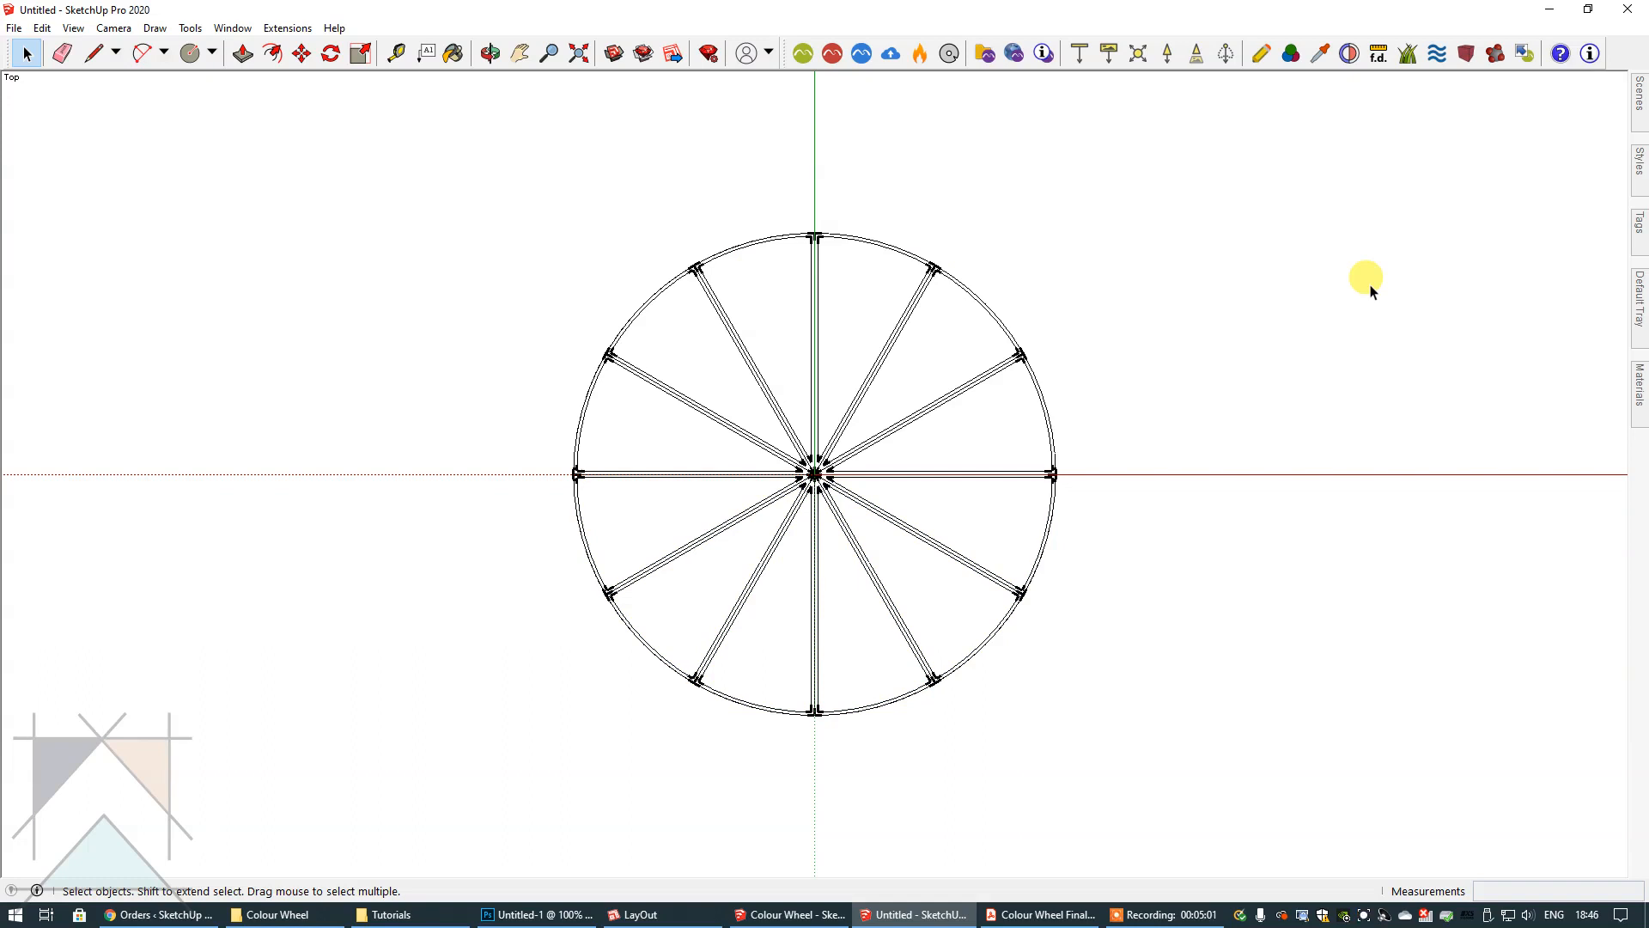
- Select the whole wheel and explode its nested groups twice so that all wedges become loose geometry
{"action": "left_click", "coordinate": [668, 286]}
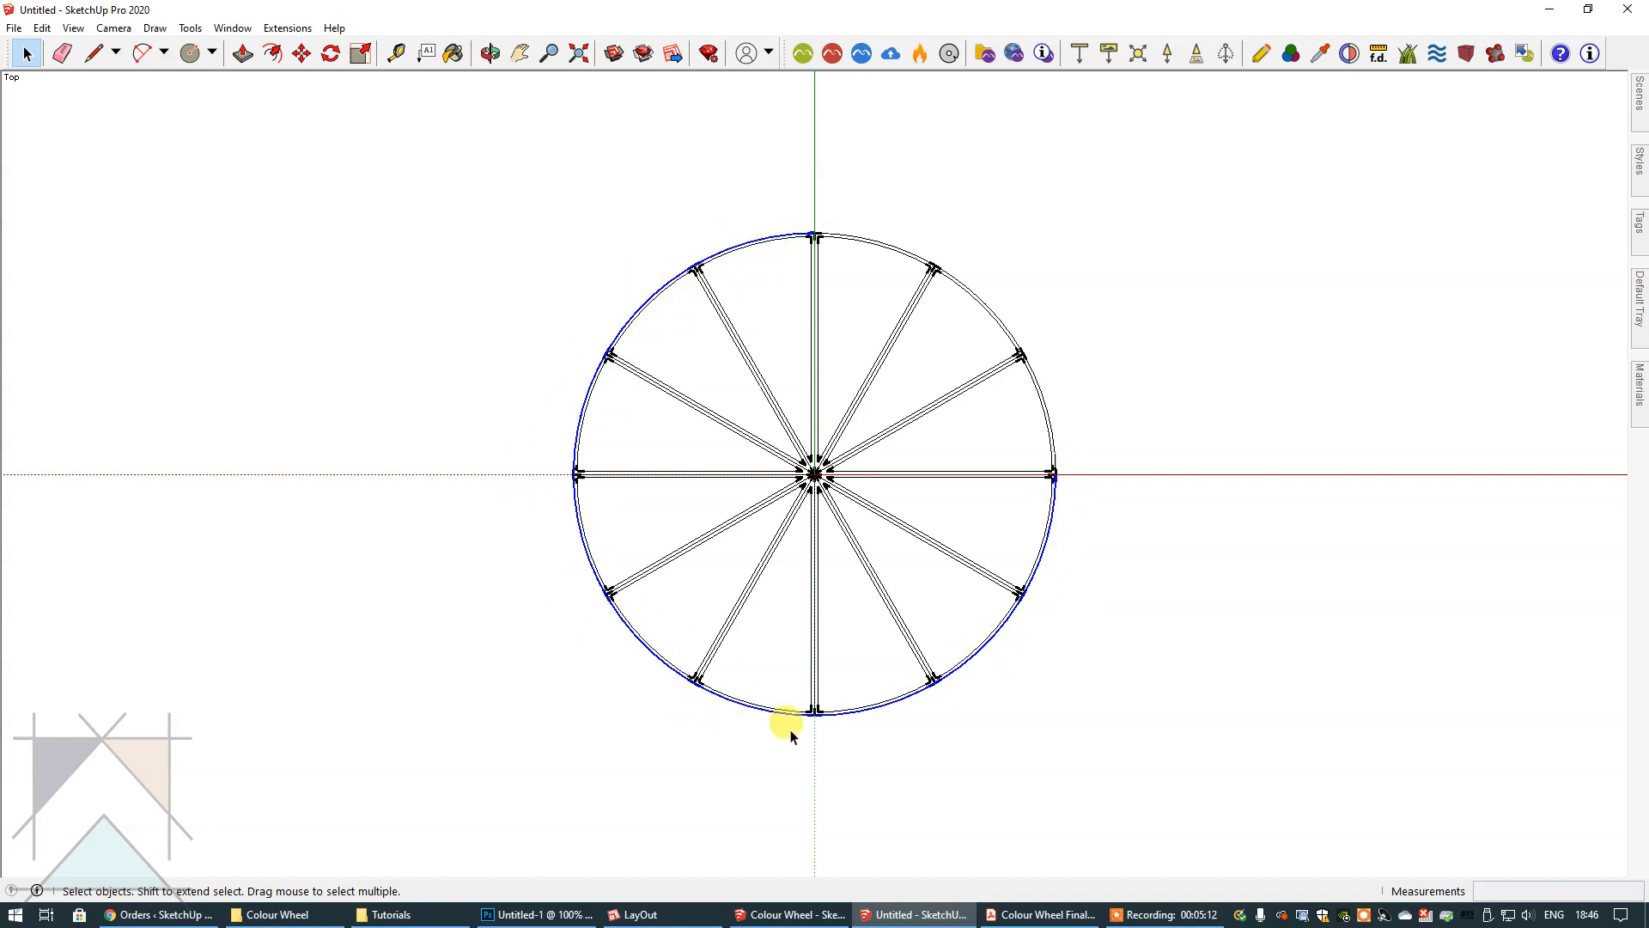
{"action": "left_click", "coordinate": [1144, 561]}
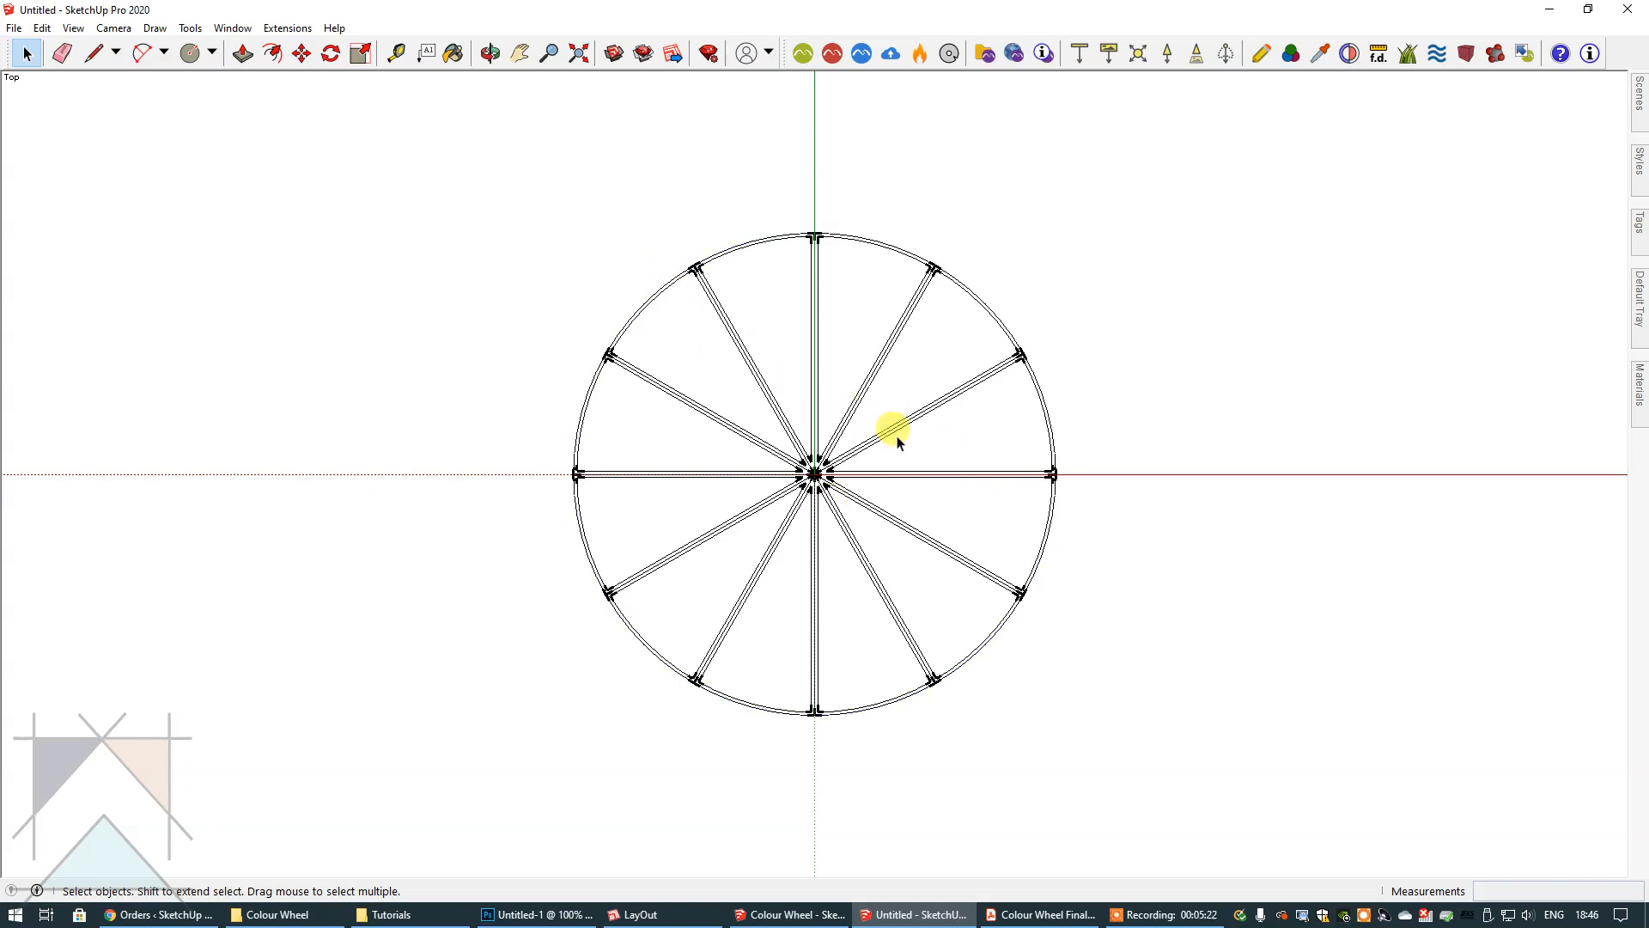
{"action": "left_click", "coordinate": [860, 314]}
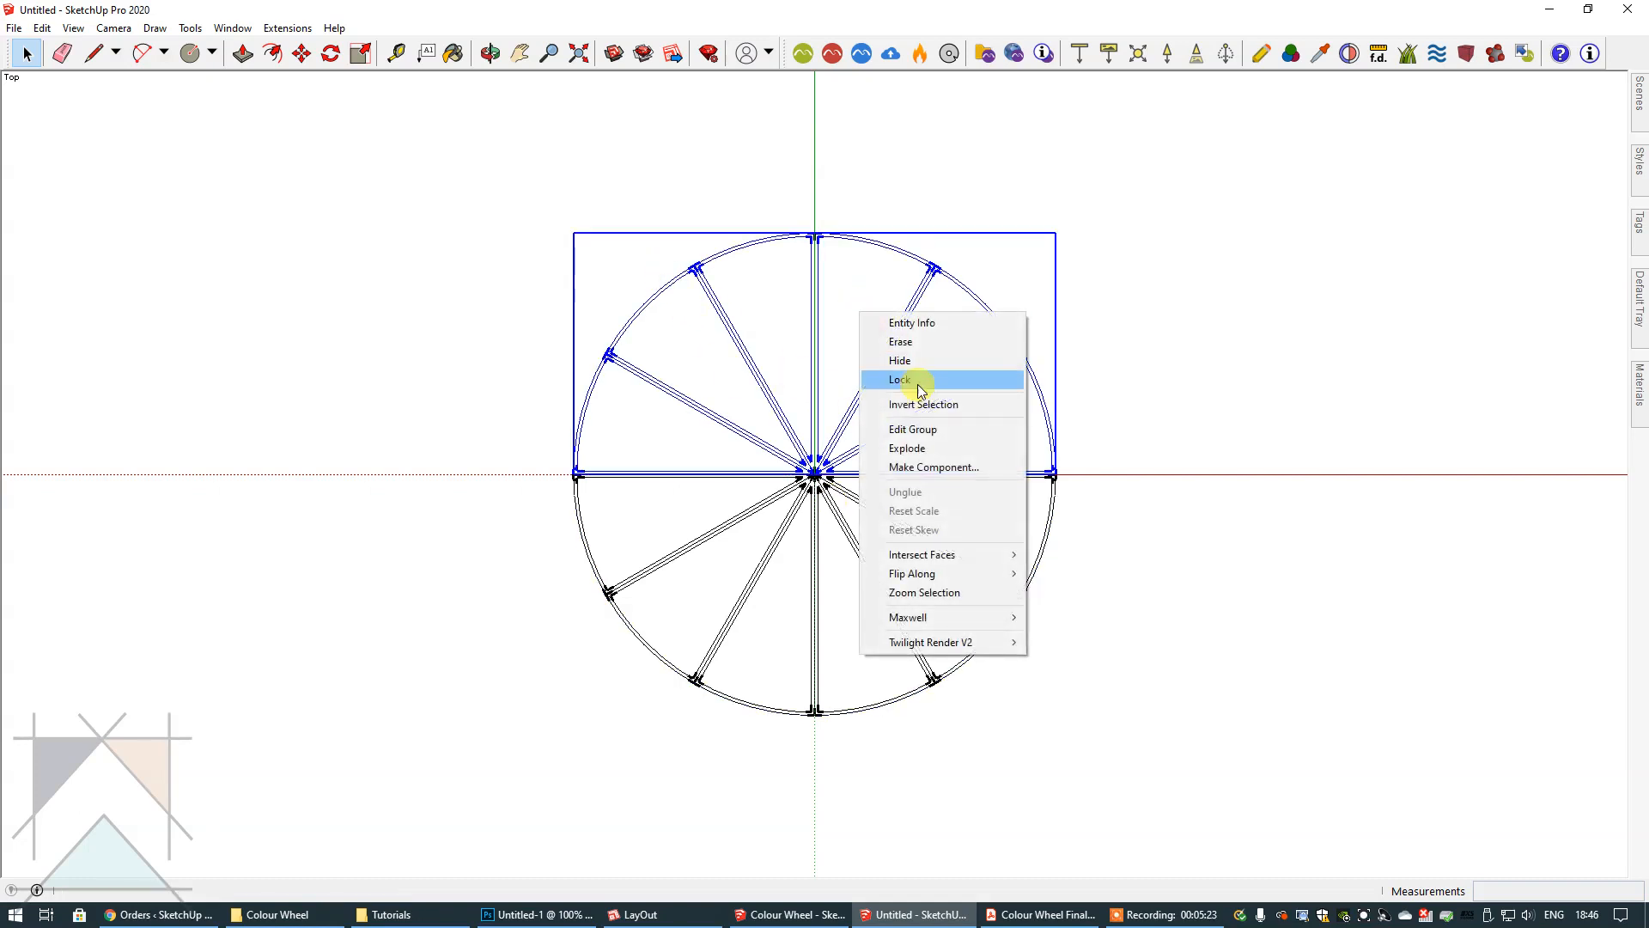
{"action": "left_click", "coordinate": [541, 210]}
{"action": "left_click_drag", "start_coordinate": [518, 184], "coordinate": [1252, 811]}
{"action": "right_click", "coordinate": [859, 311]}
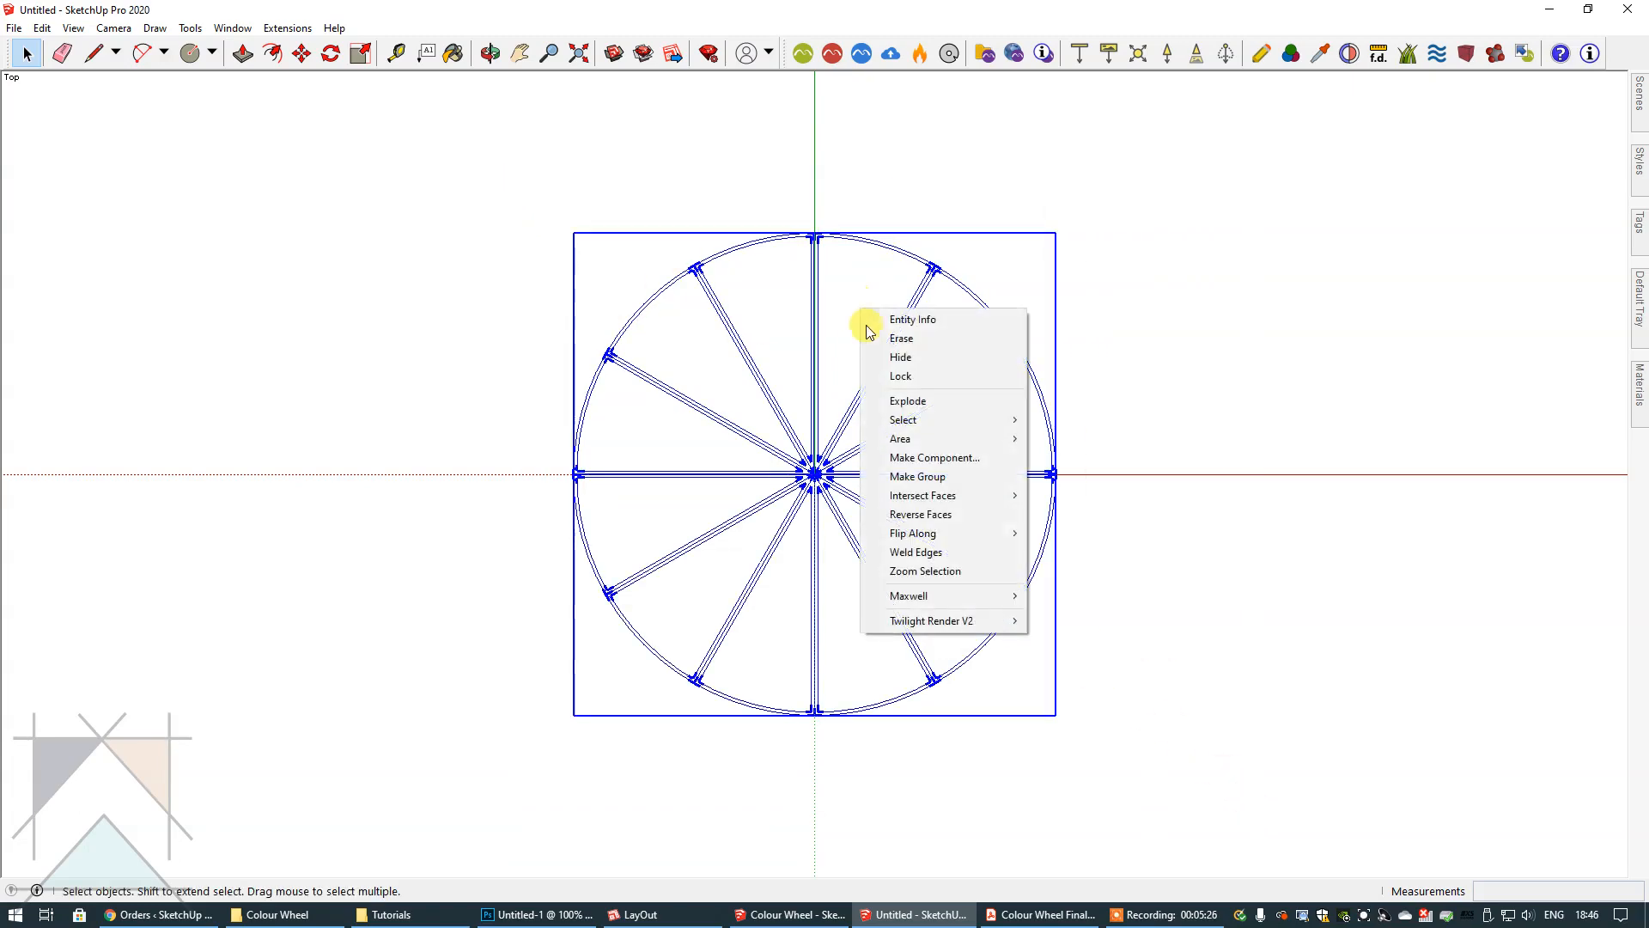
{"action": "left_click", "coordinate": [912, 402]}
{"action": "right_click", "coordinate": [850, 324]}
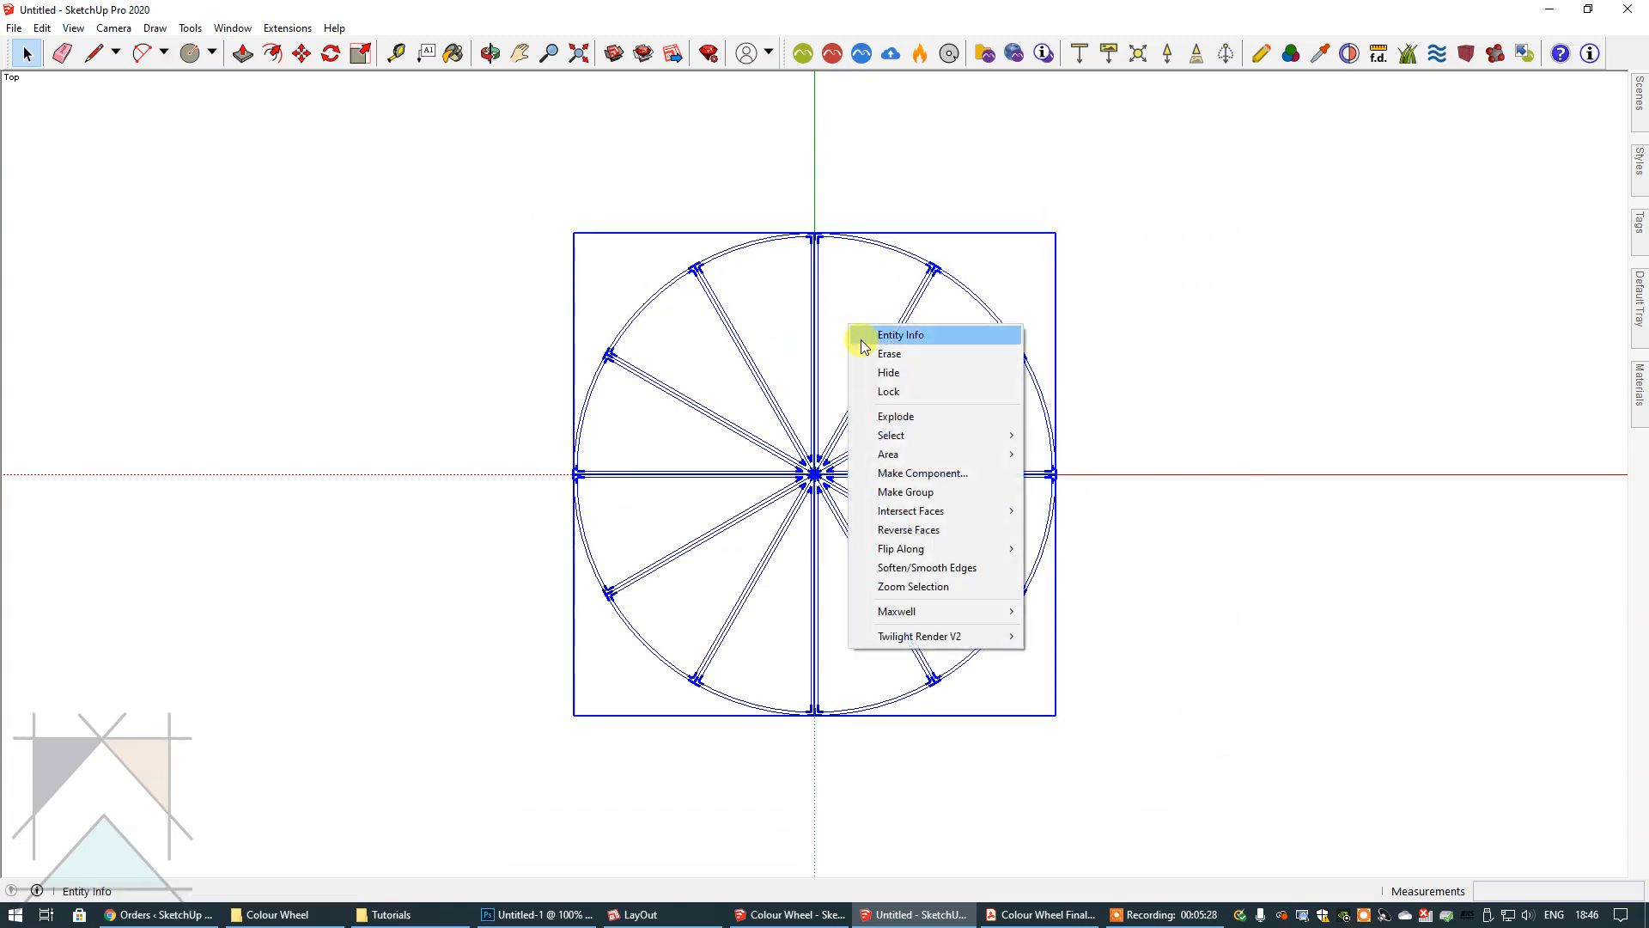
{"action": "left_click", "coordinate": [902, 416]}
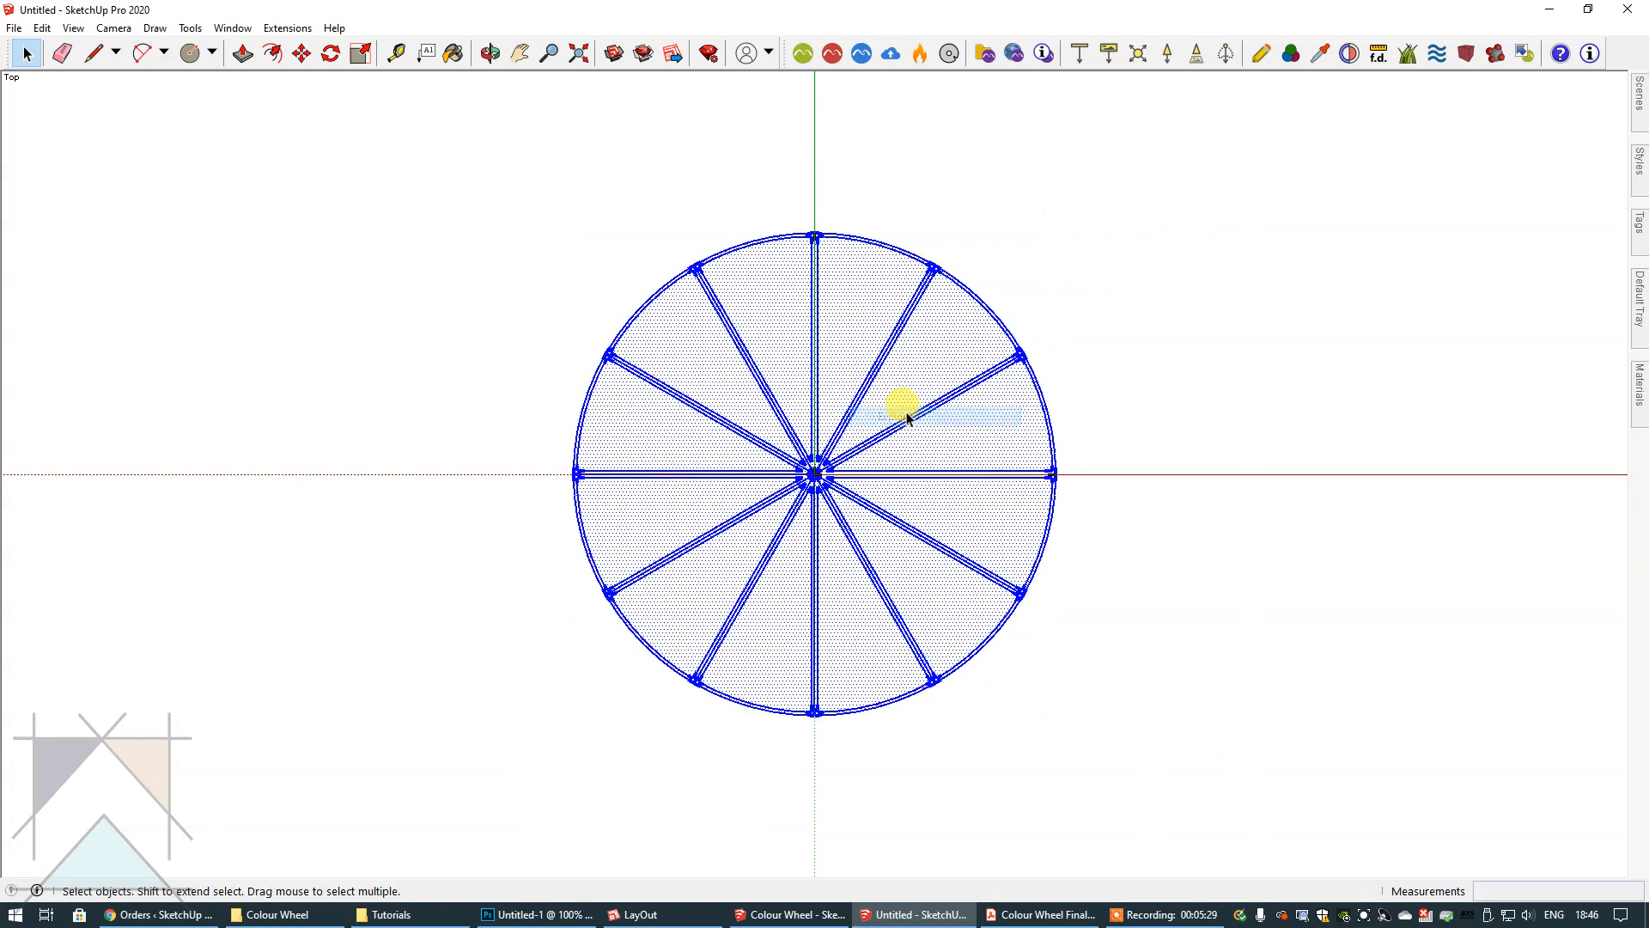
{"action": "left_click", "coordinate": [1144, 398]}
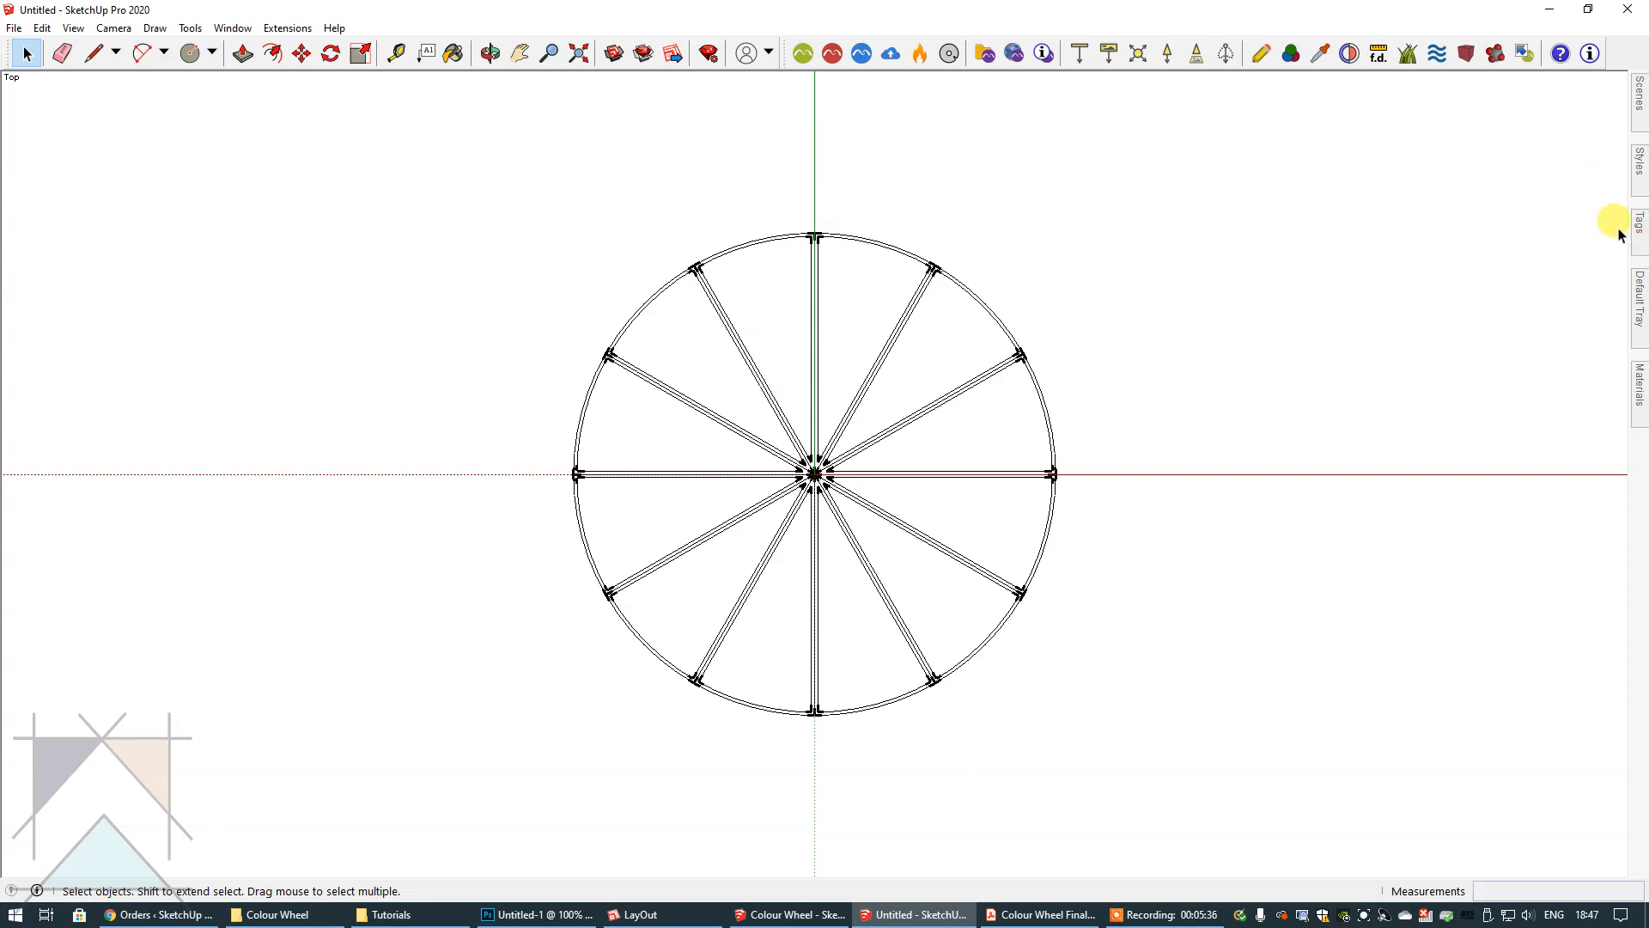
- Turn off the edge endpoints in the current style and hide the drawing axes
{"action": "left_click", "coordinate": [1640, 167]}
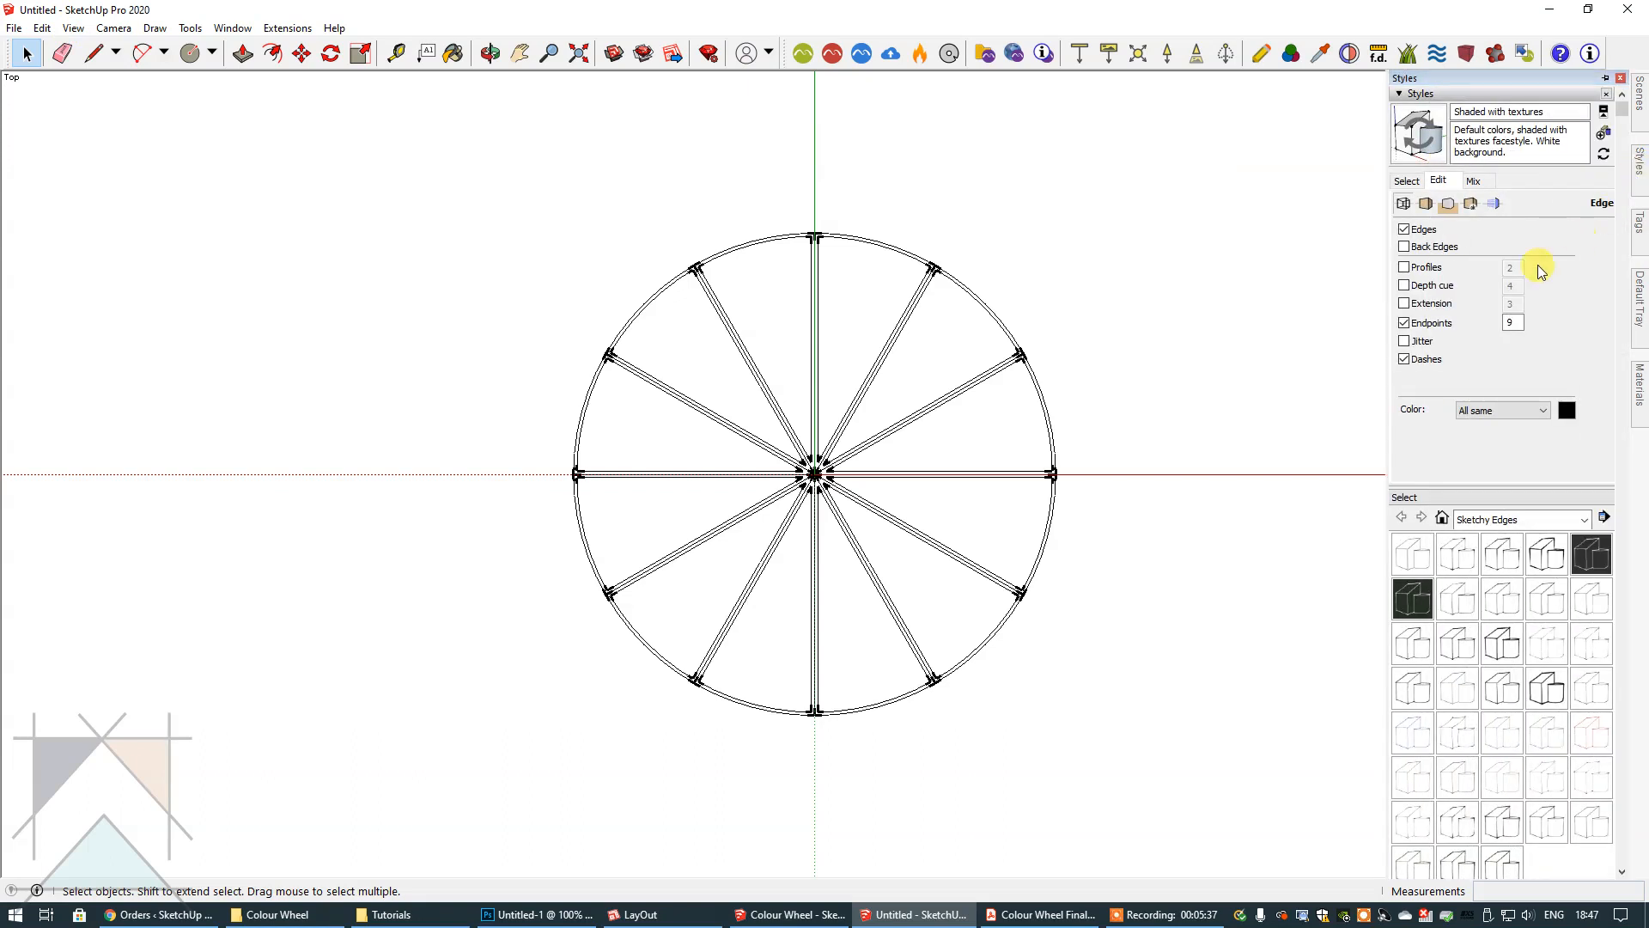
{"action": "left_click", "coordinate": [1405, 325]}
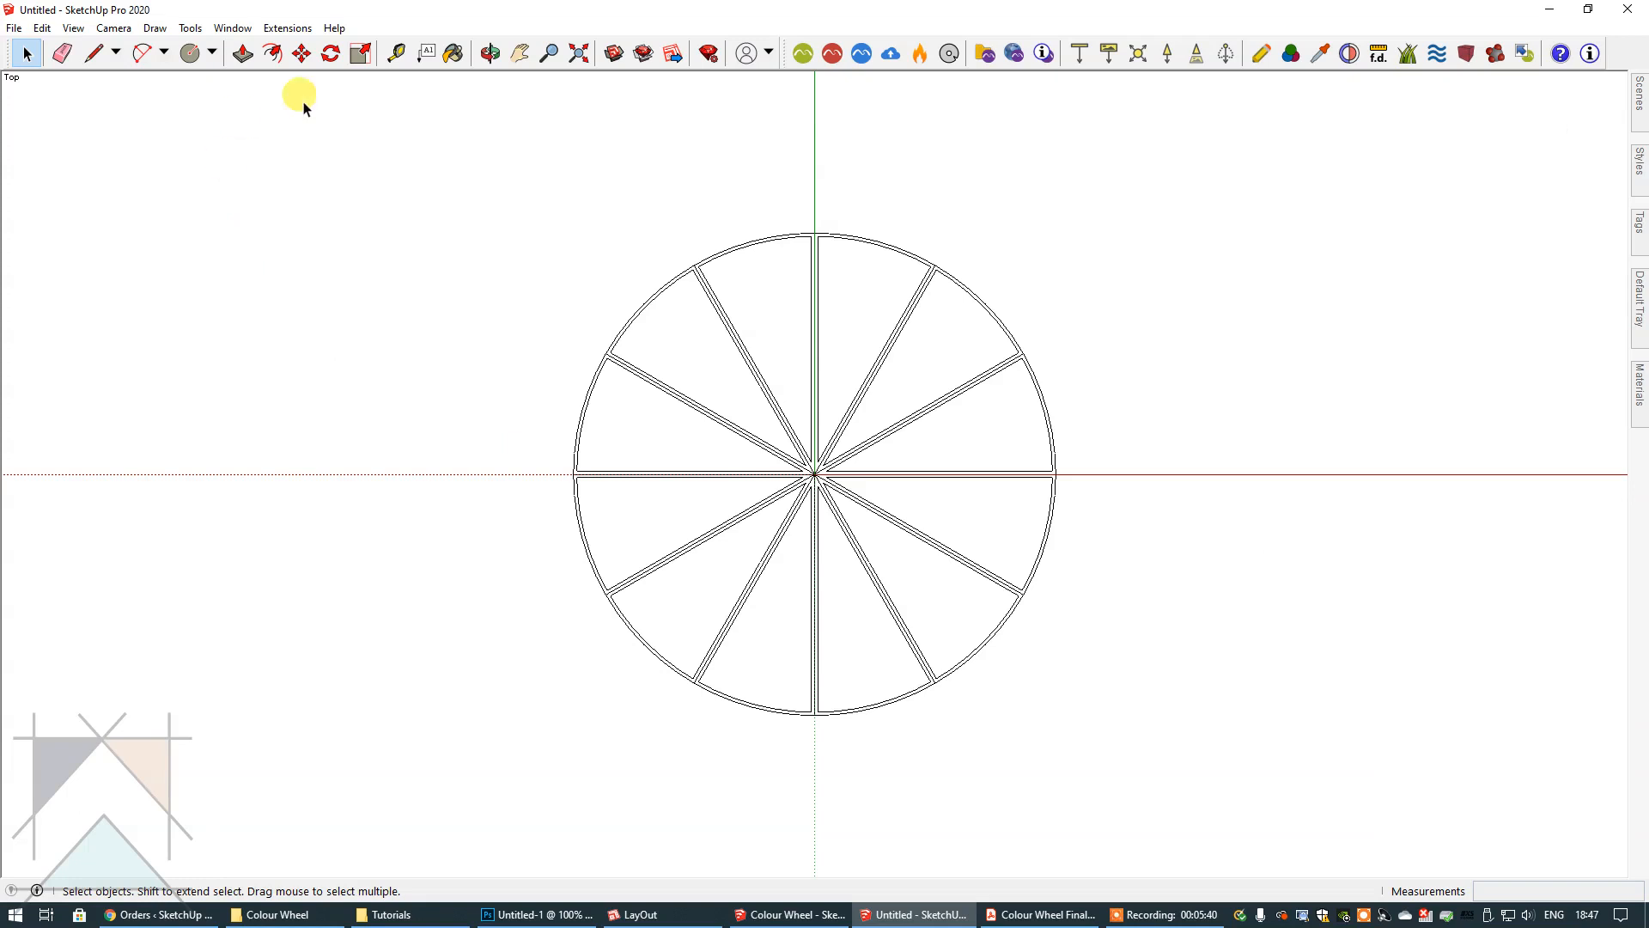
{"action": "left_click", "coordinate": [74, 28]}
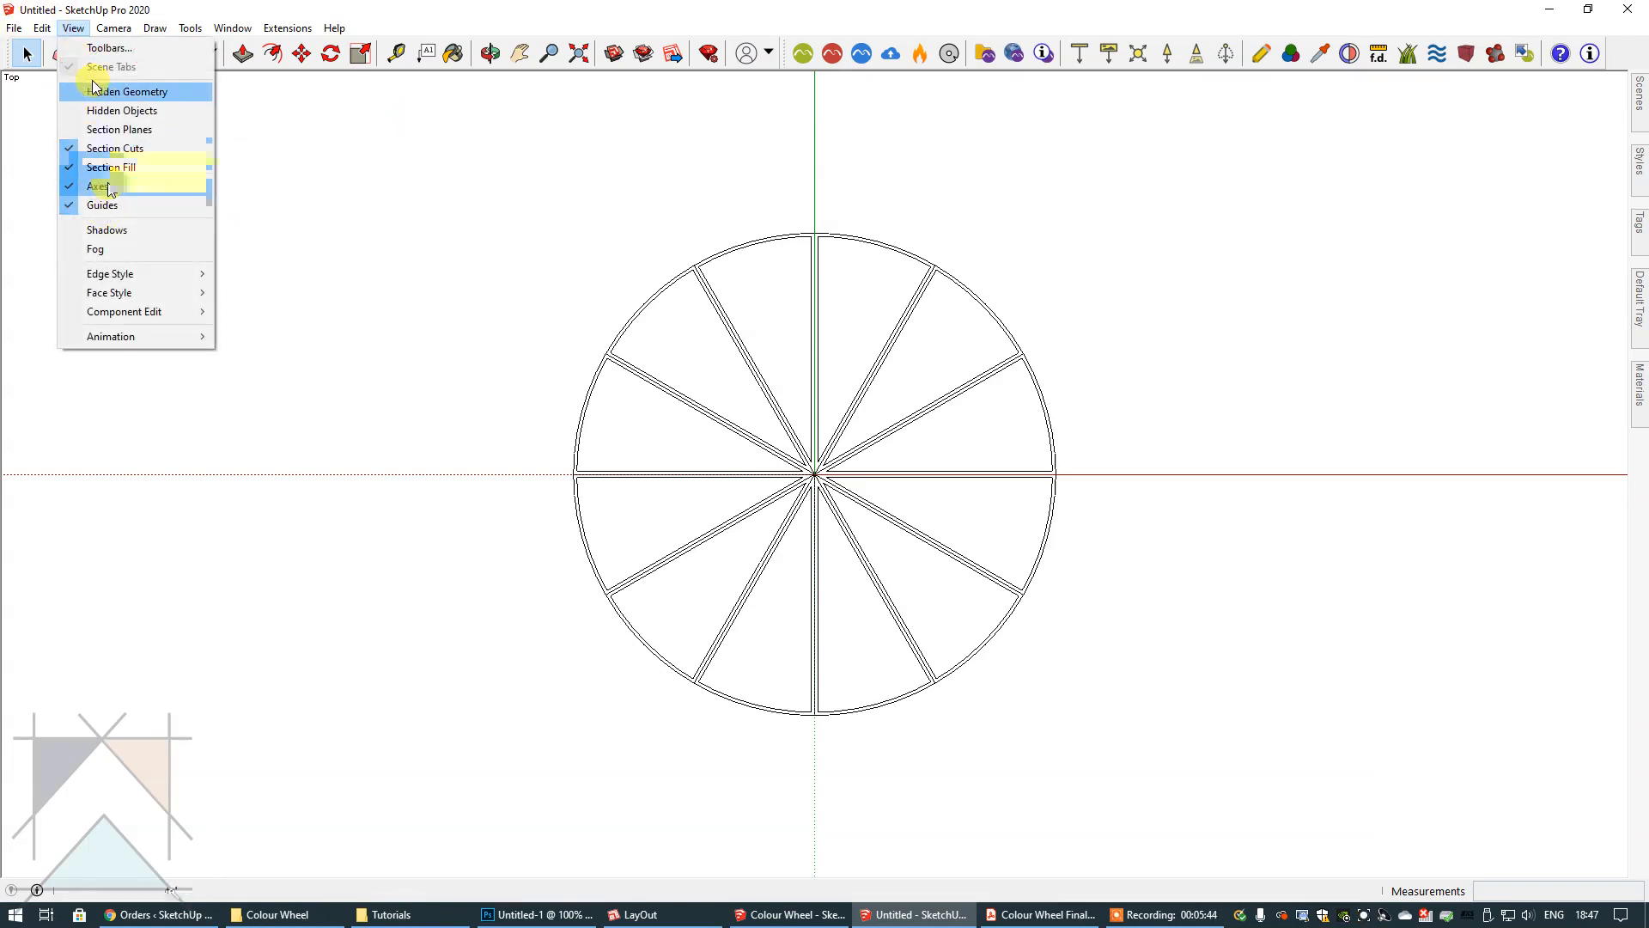
{"action": "left_click", "coordinate": [106, 188]}
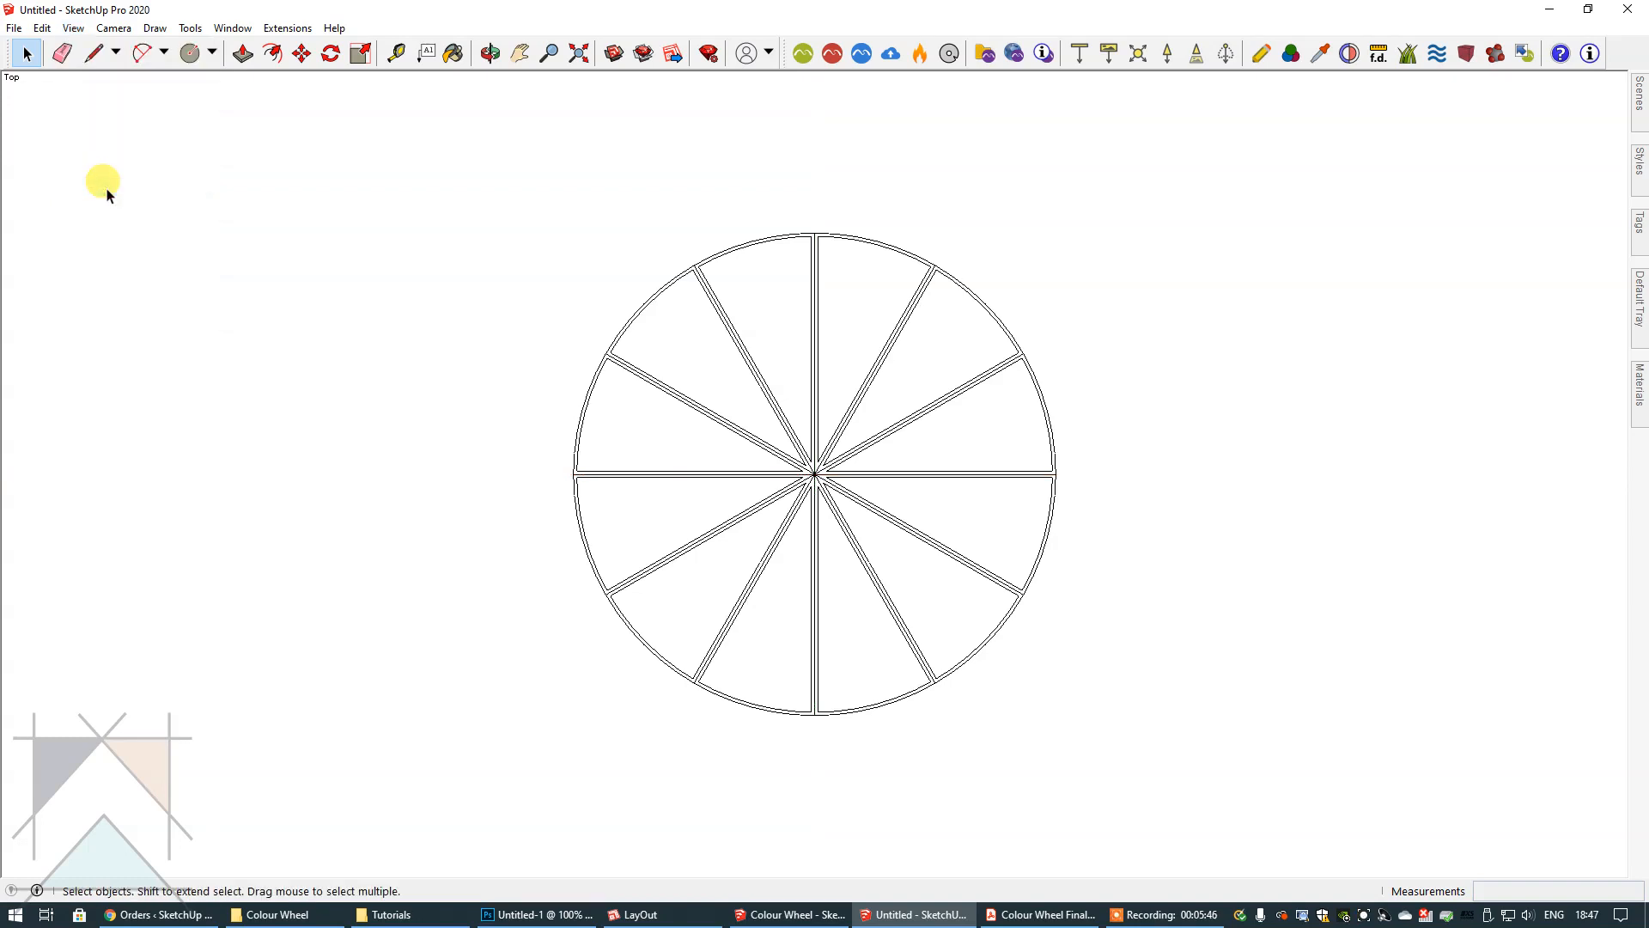
- Delete all arcs of the outer circle around the wheel, keeping the inset curved edges of the twelve wedges
{"action": "scroll", "coordinate": [1143, 459], "scroll_direction": "up", "scroll_amount": 4}
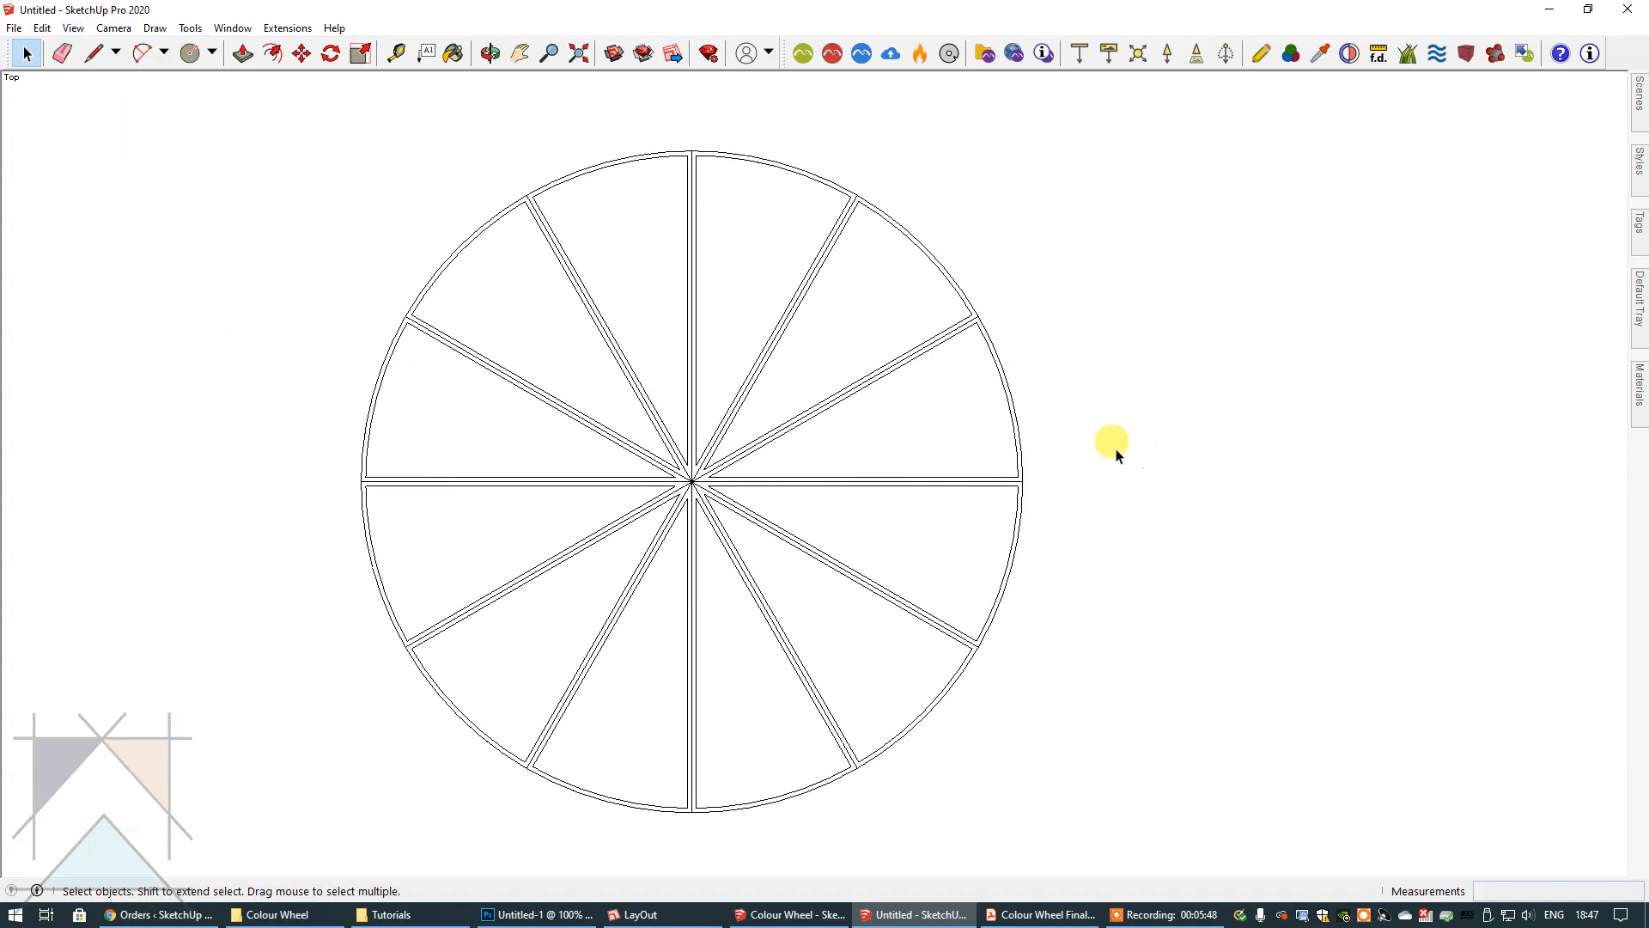
{"action": "left_click", "coordinate": [657, 155]}
{"action": "left_click", "coordinate": [941, 251]}
{"action": "key", "text": "Delete"}
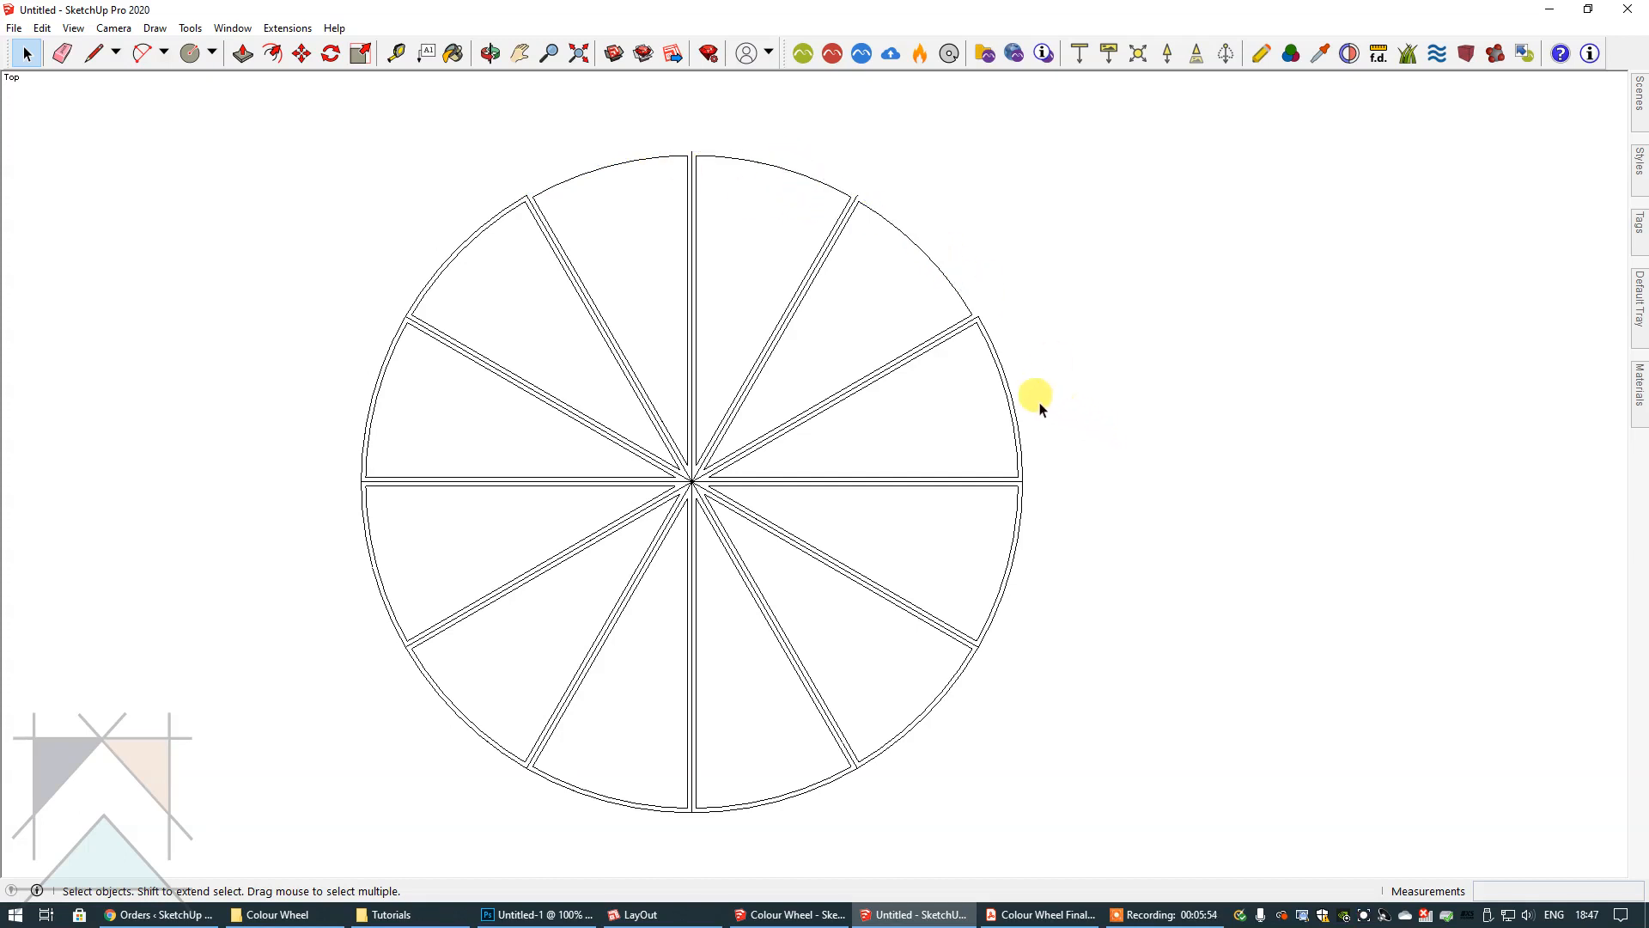
{"action": "left_click", "coordinate": [1005, 368]}
{"action": "key", "text": "Delete"}
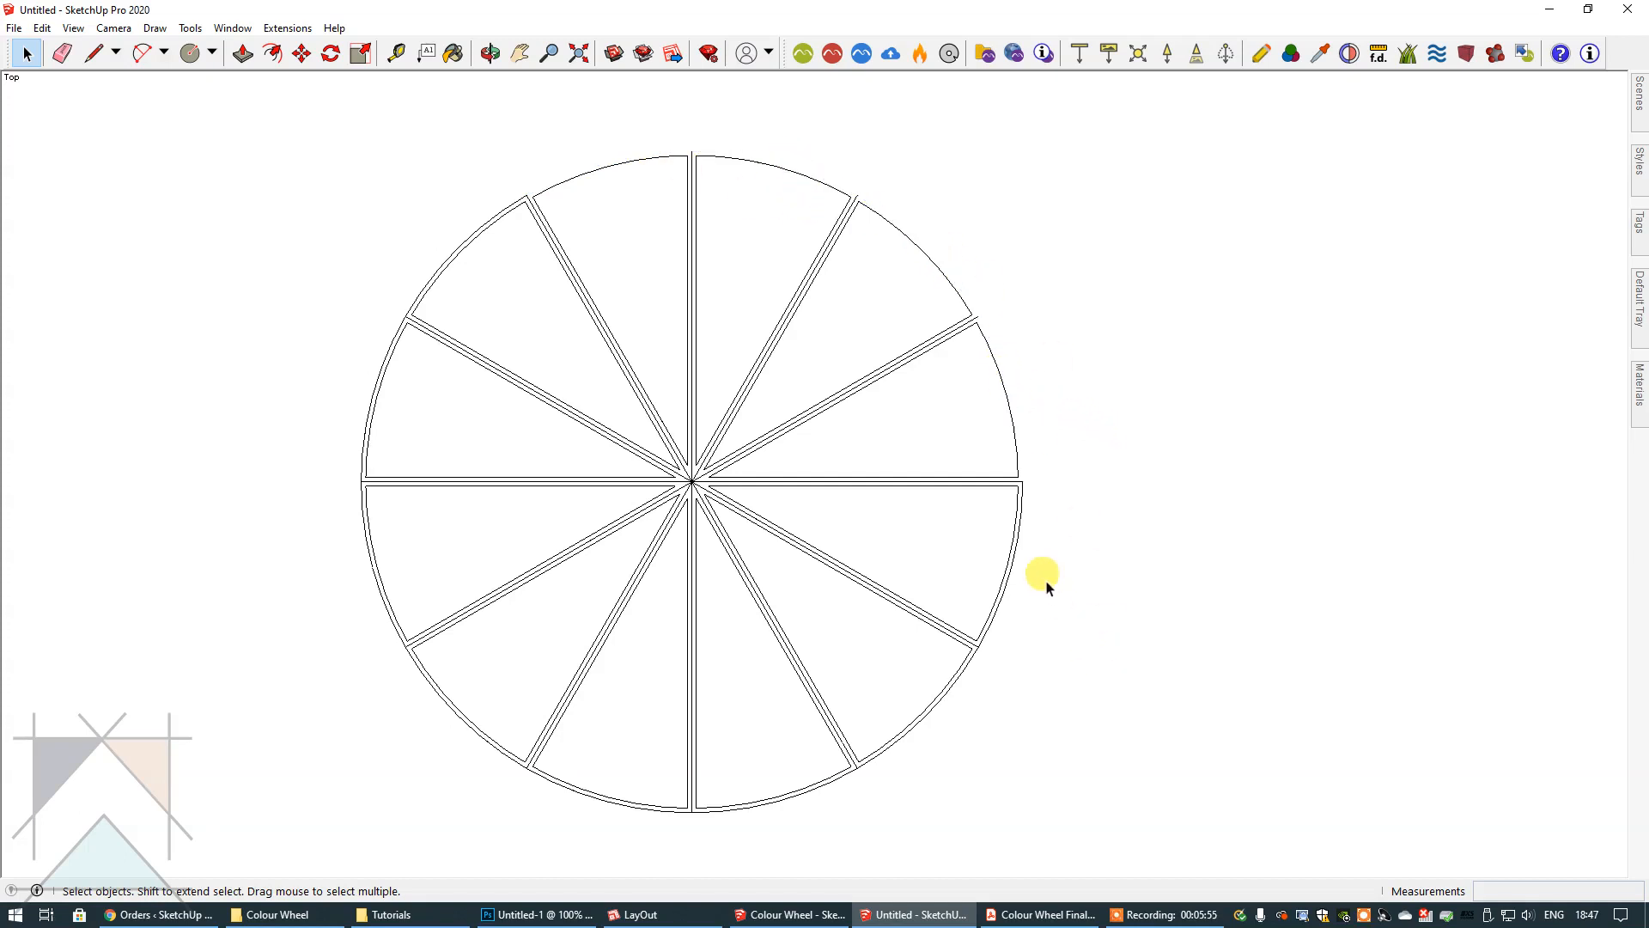
{"action": "left_click", "coordinate": [1019, 520]}
{"action": "key", "text": "Delete"}
{"action": "left_click", "coordinate": [951, 700]}
{"action": "key", "text": "Delete"}
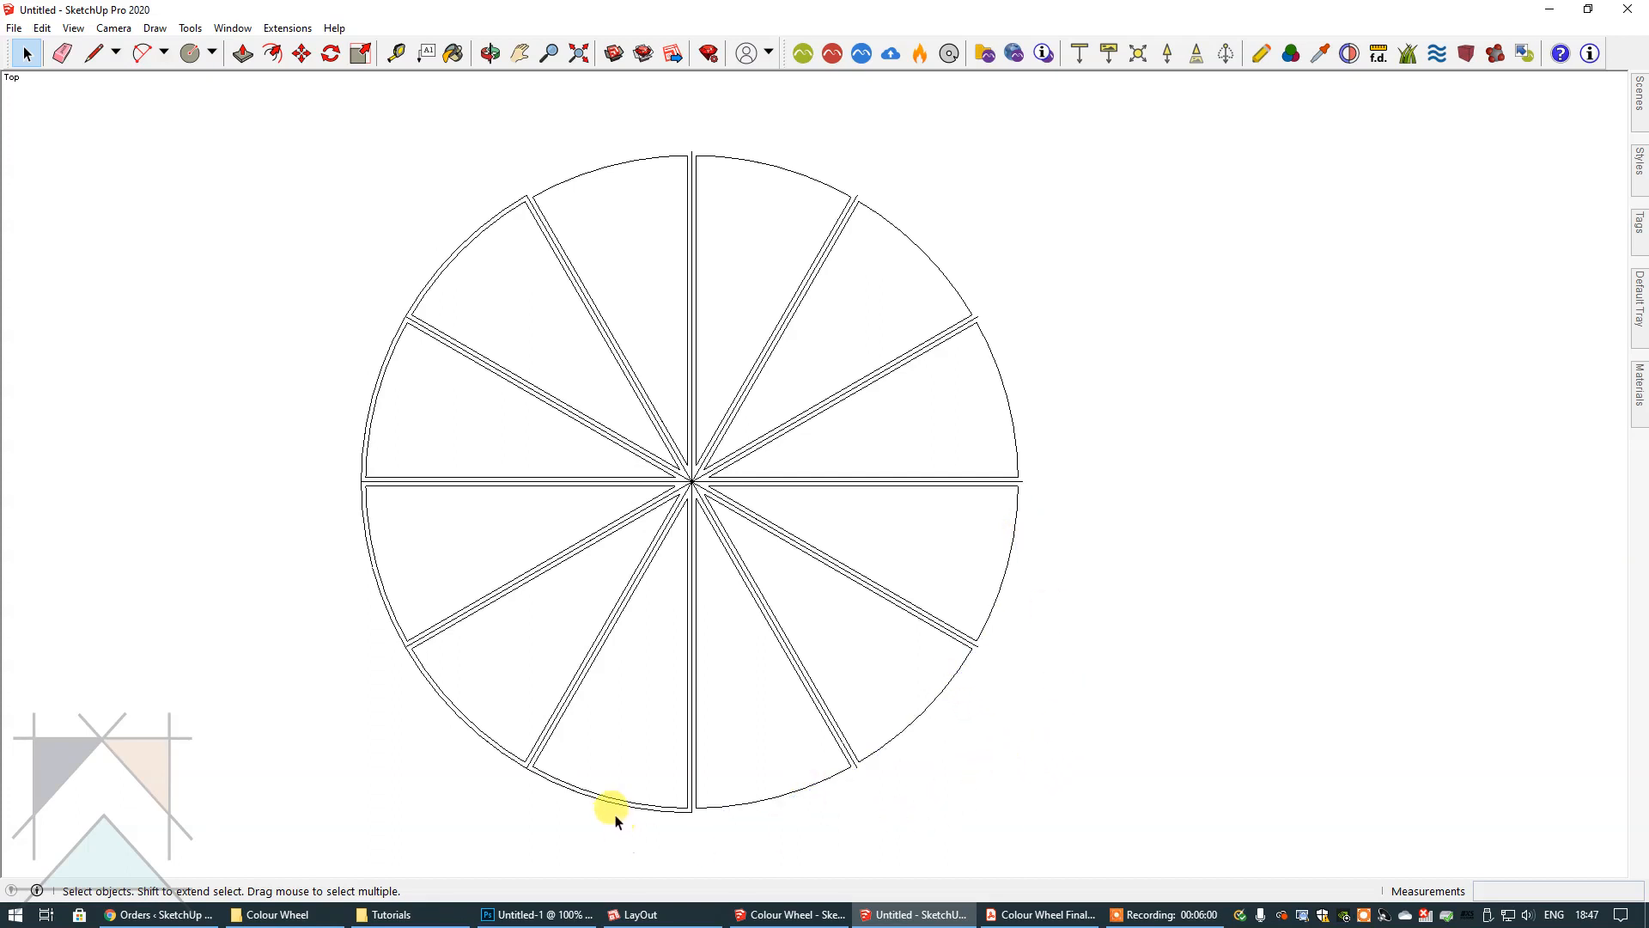
{"action": "left_click", "coordinate": [600, 800]}
{"action": "key", "text": "Delete"}
{"action": "left_click", "coordinate": [465, 727]}
{"action": "key", "text": "Delete"}
{"action": "left_click", "coordinate": [378, 592]}
{"action": "key", "text": "Delete"}
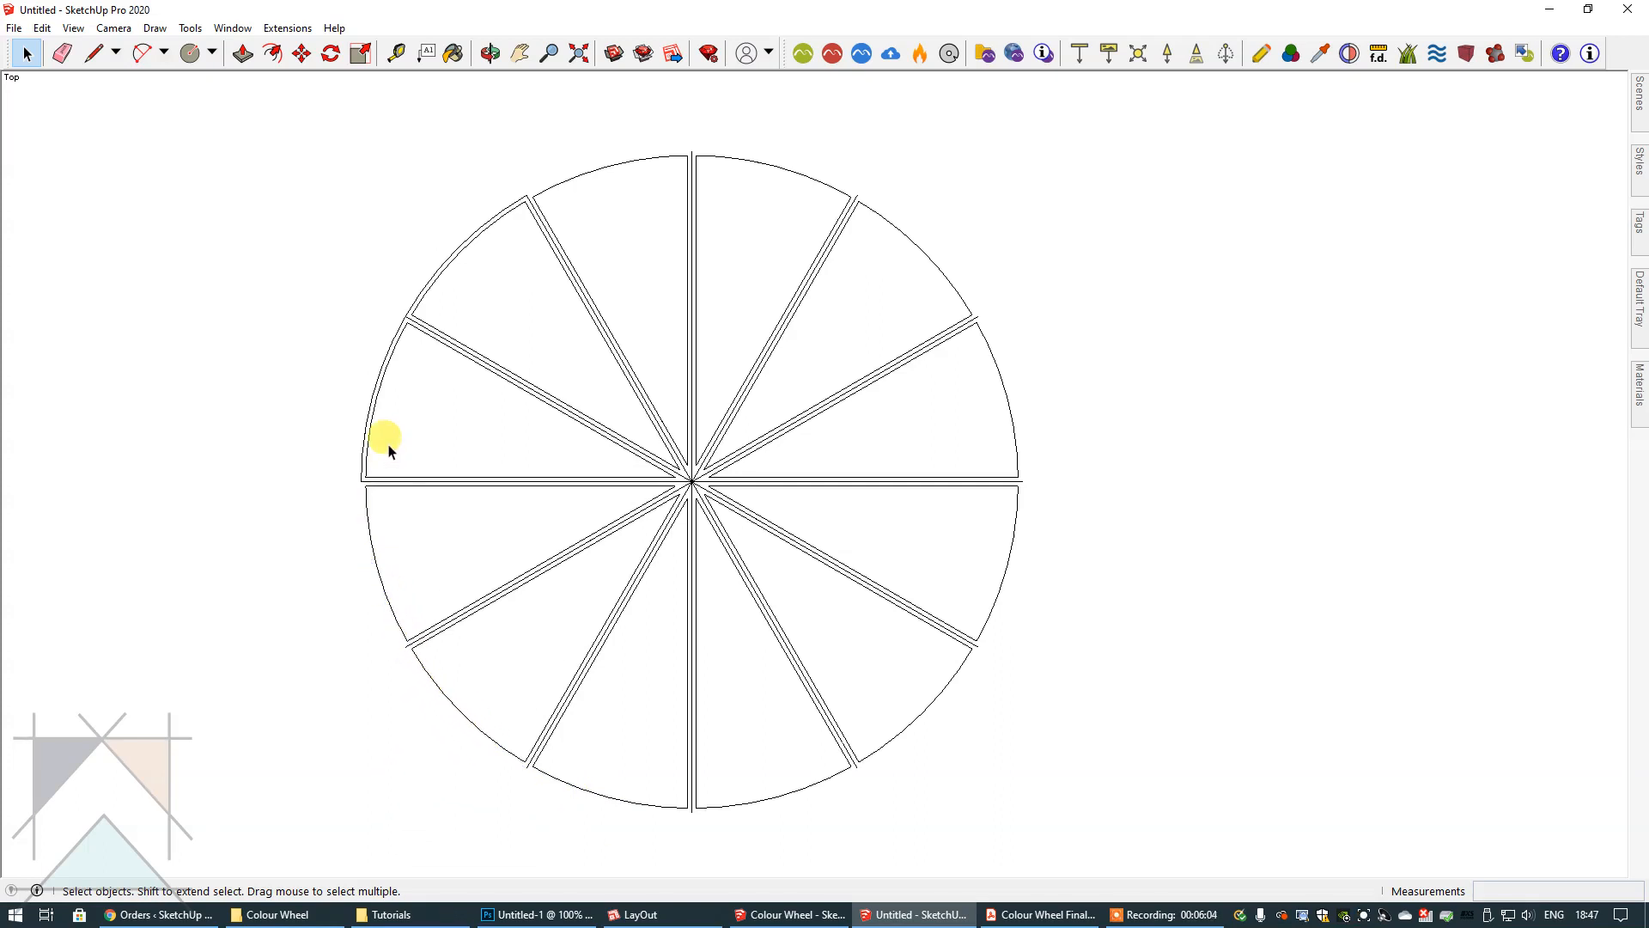
{"action": "left_click", "coordinate": [371, 399]}
{"action": "key", "text": "Delete"}
{"action": "left_click", "coordinate": [448, 261]}
{"action": "key", "text": "Delete"}
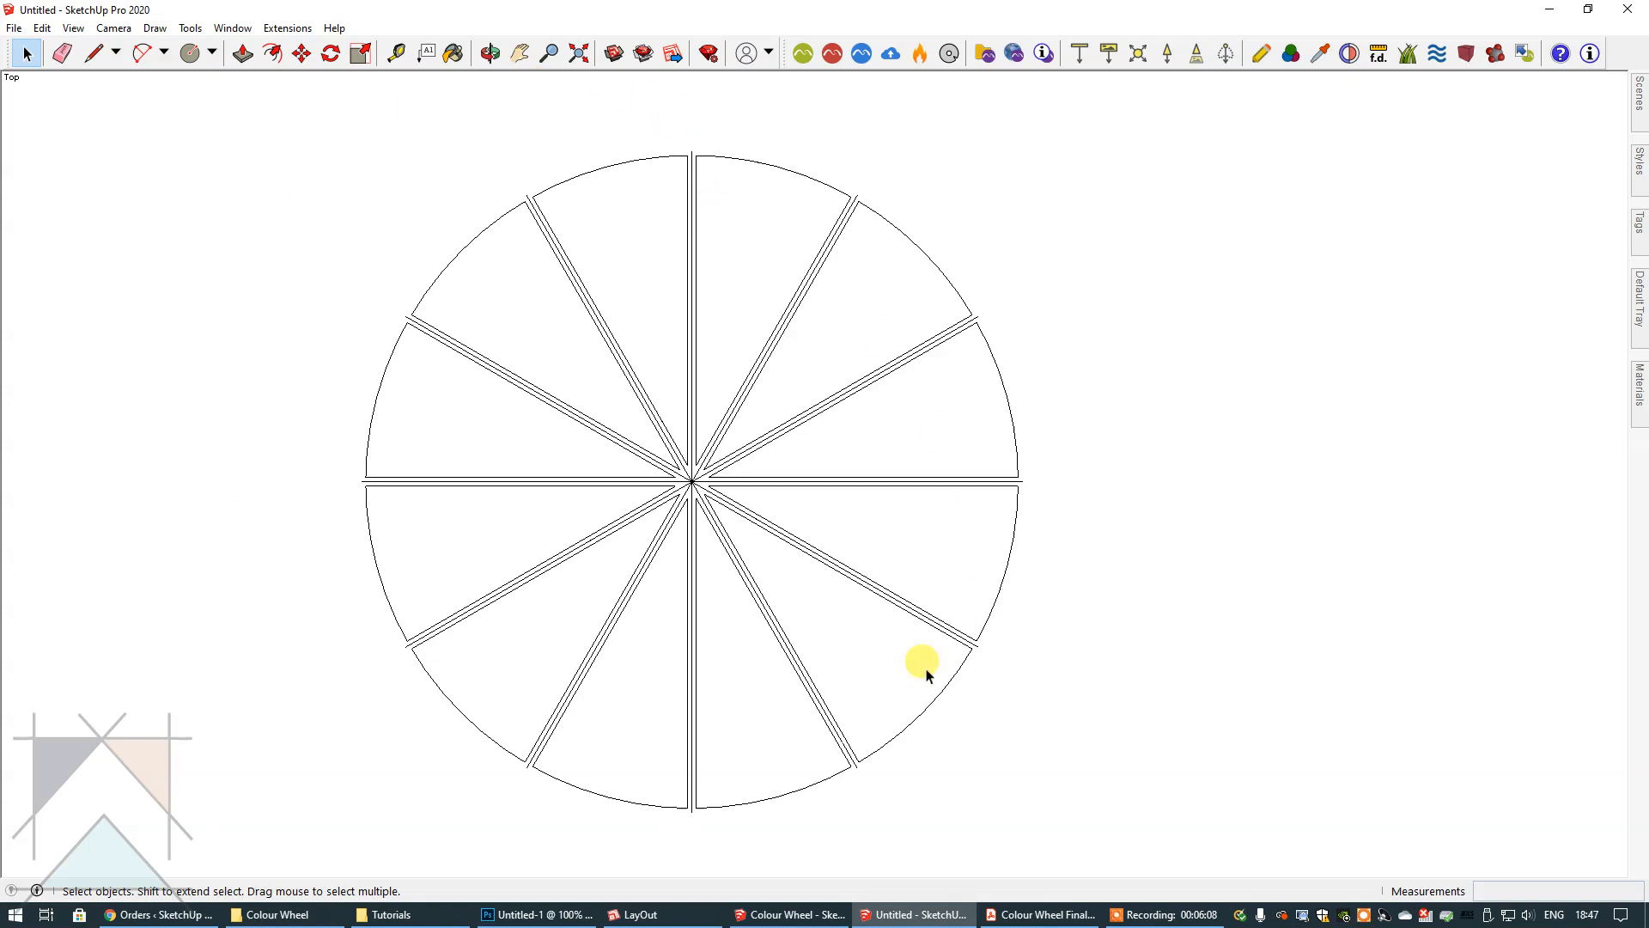
- Delete the twelve radial centre lines between the wedges so that only the separate wedge outlines are left
{"action": "scroll", "coordinate": [487, 519], "scroll_direction": "up", "scroll_amount": 1}
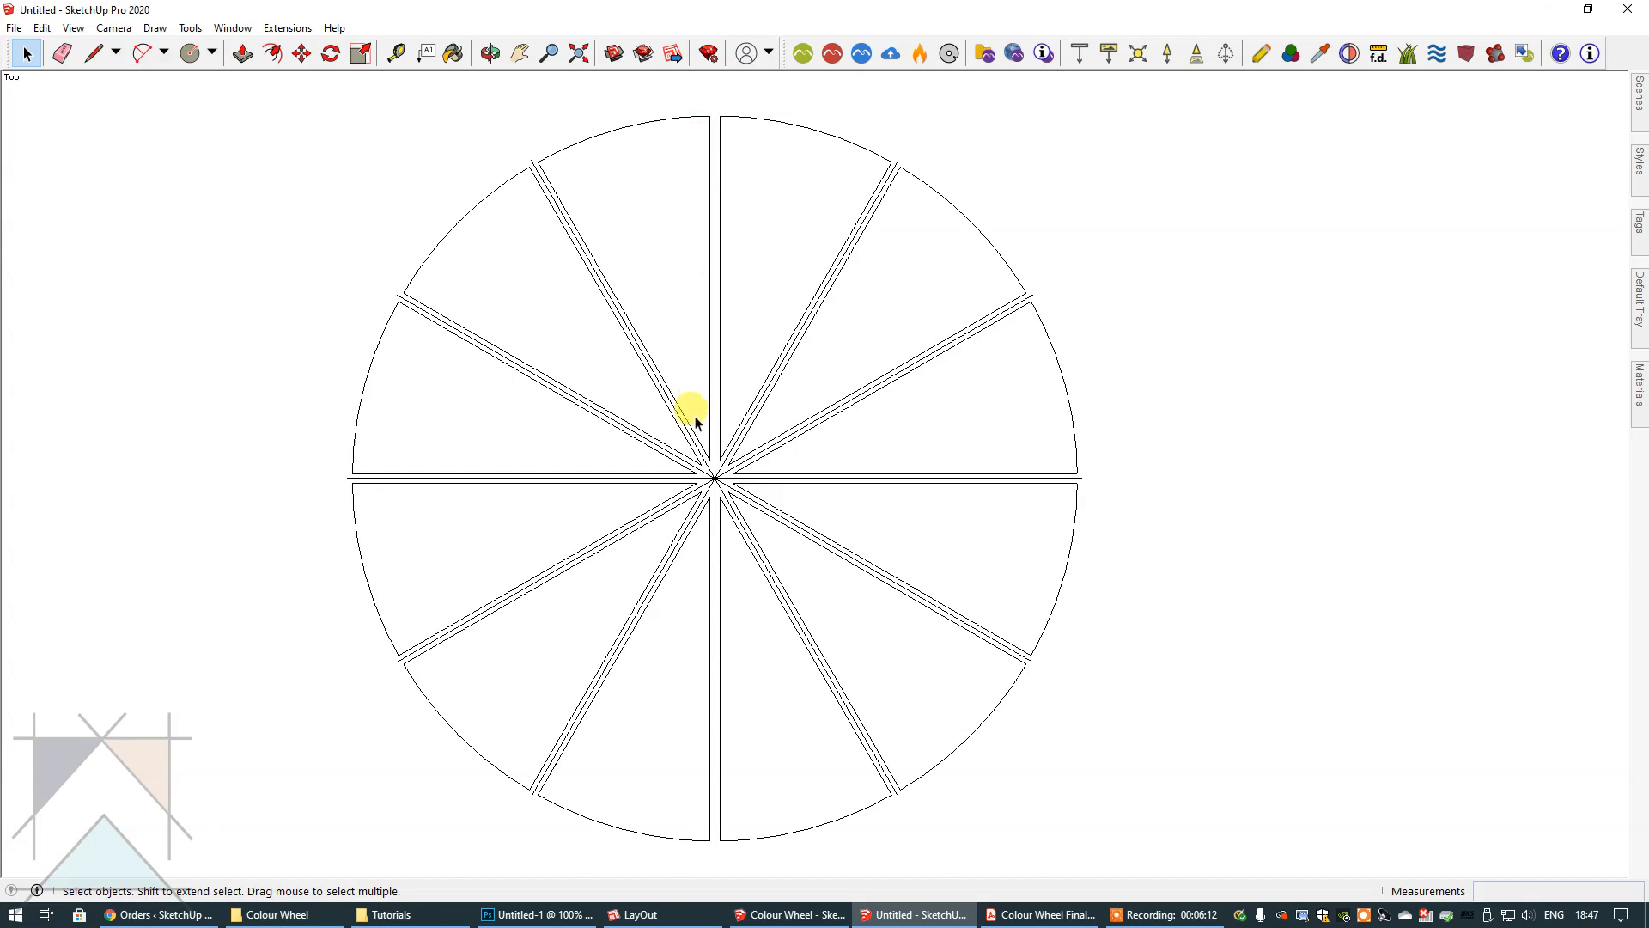
{"action": "left_click", "coordinate": [715, 374]}
{"action": "key", "text": "Delete"}
{"action": "left_click", "coordinate": [773, 387]}
{"action": "key", "text": "Delete"}
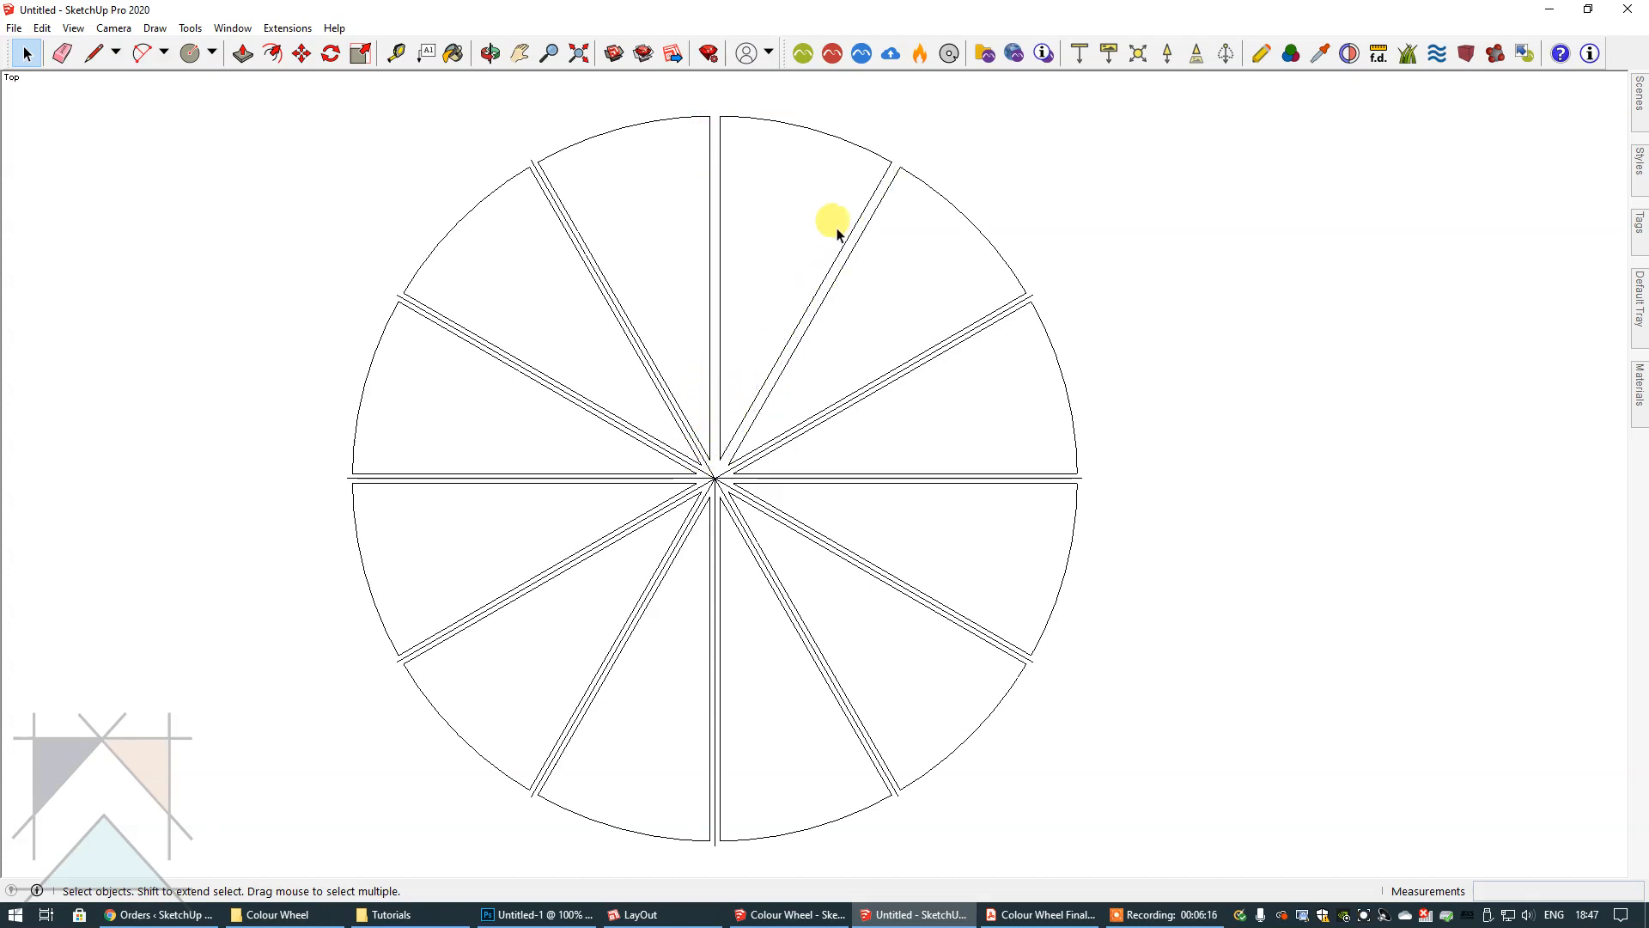
{"action": "left_click", "coordinate": [797, 438]}
{"action": "key", "text": "Delete"}
{"action": "left_click", "coordinate": [816, 479]}
{"action": "key", "text": "Delete"}
{"action": "left_click", "coordinate": [763, 507]}
{"action": "key", "text": "Delete"}
{"action": "left_click", "coordinate": [726, 496]}
{"action": "key", "text": "Delete"}
{"action": "left_click", "coordinate": [714, 520]}
{"action": "key", "text": "Delete"}
{"action": "left_click", "coordinate": [690, 519]}
{"action": "key", "text": "Delete"}
{"action": "left_click", "coordinate": [682, 496]}
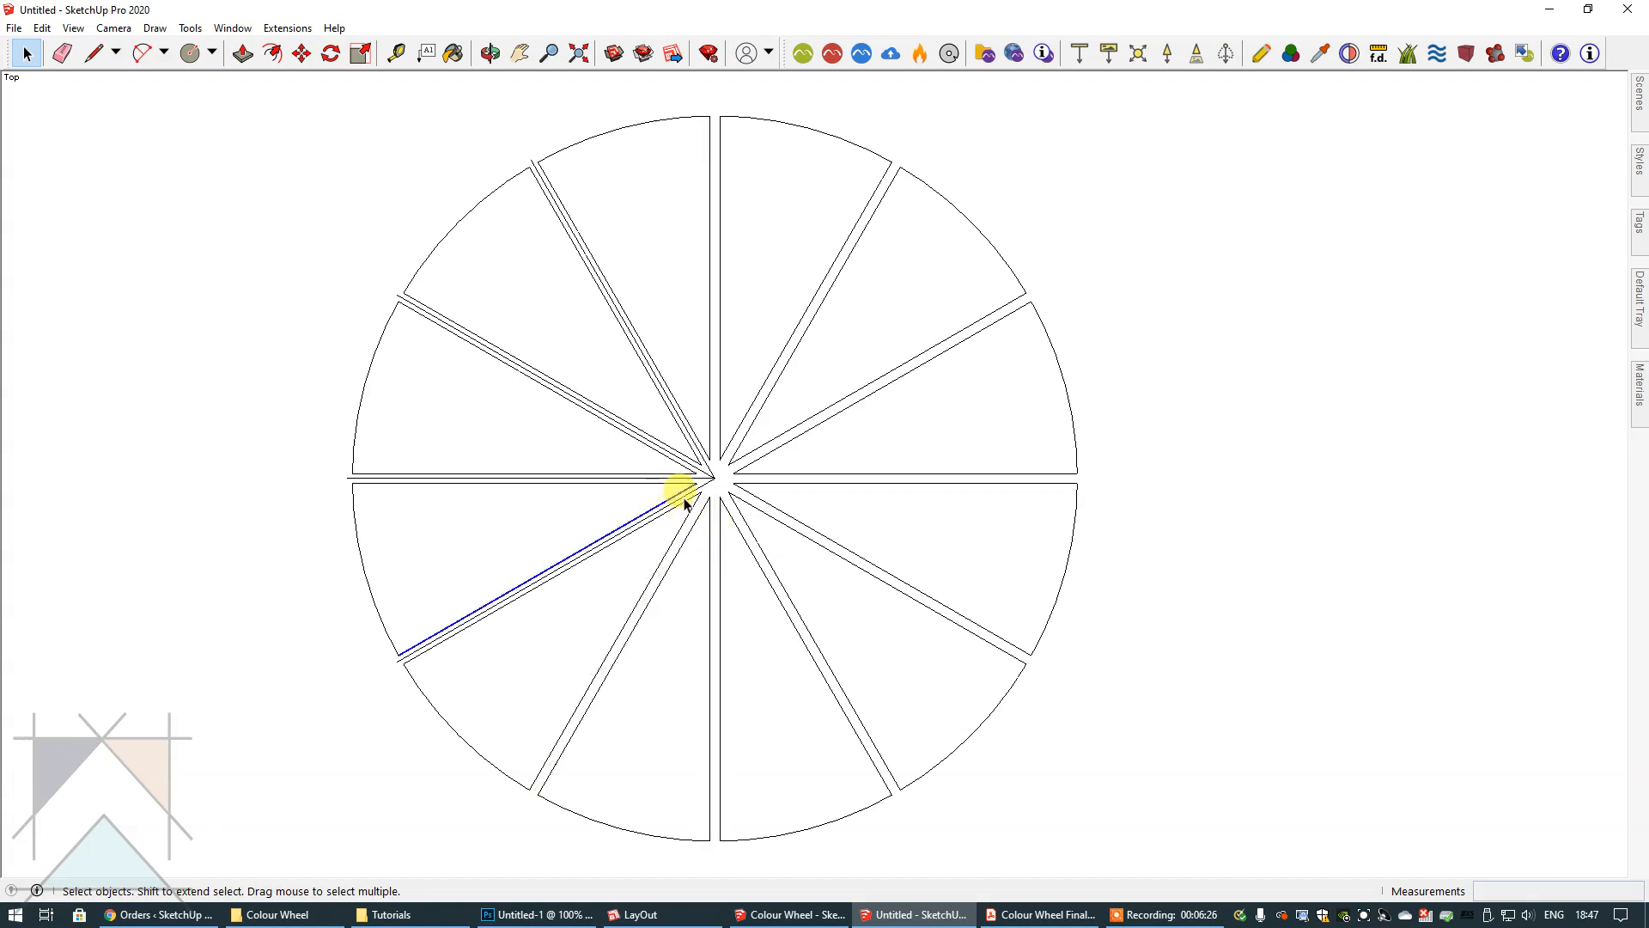
{"action": "key", "text": "Delete"}
{"action": "left_click", "coordinate": [665, 478]}
{"action": "key", "text": "Delete"}
{"action": "left_click", "coordinate": [650, 442]}
{"action": "key", "text": "Delete"}
{"action": "left_click", "coordinate": [676, 413]}
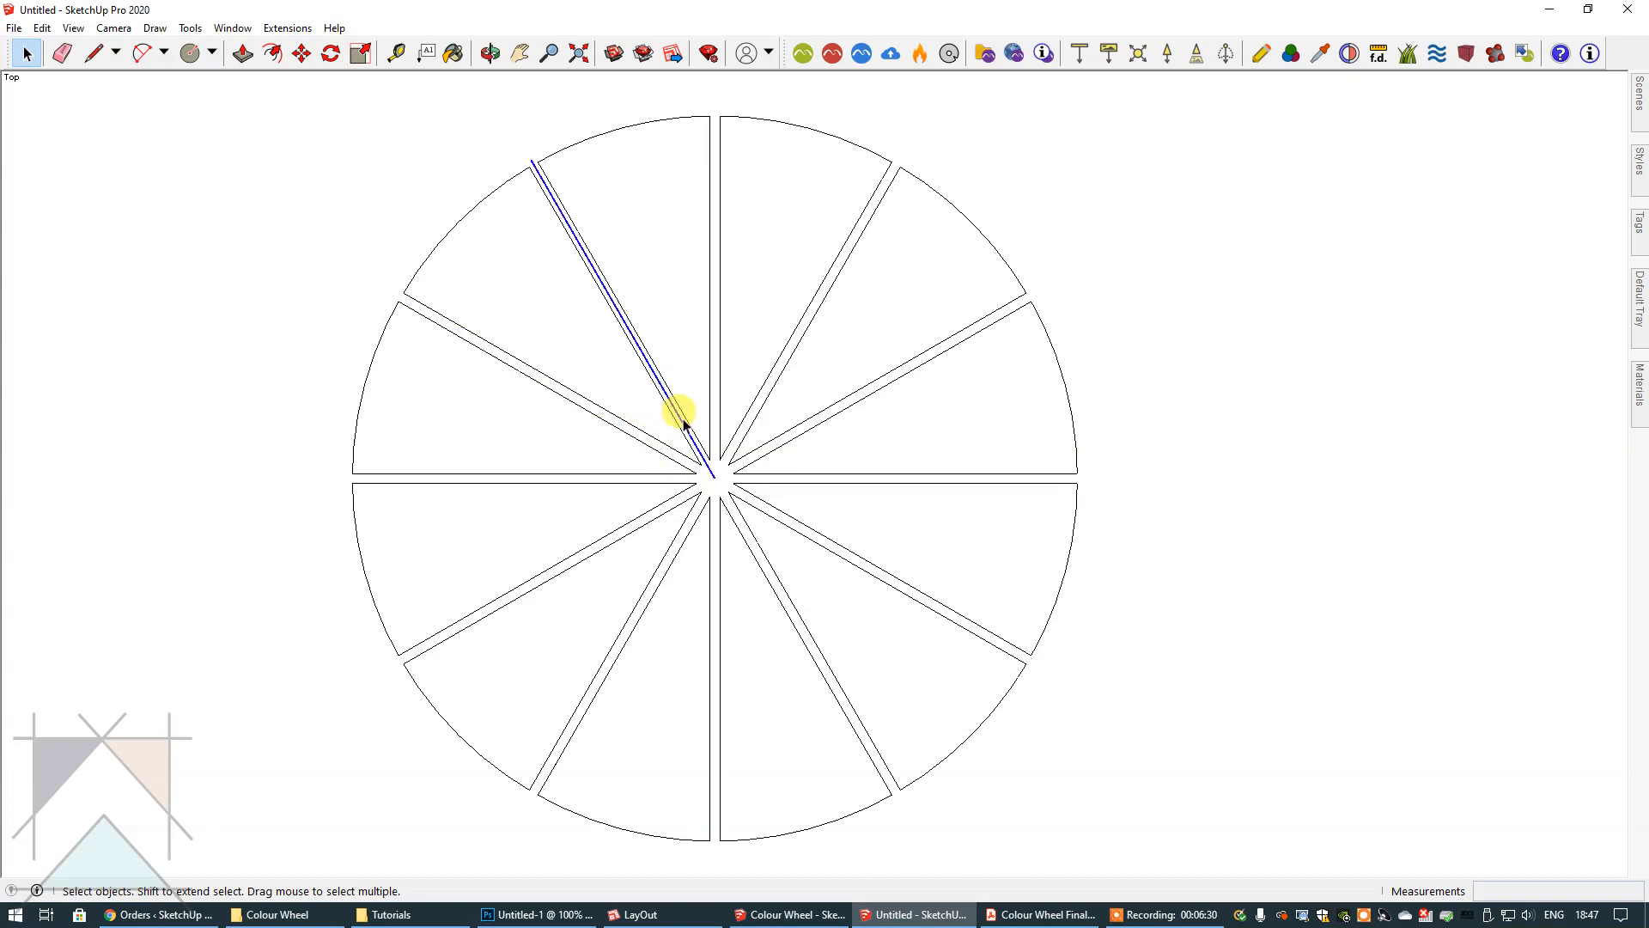
{"action": "key", "text": "Delete"}
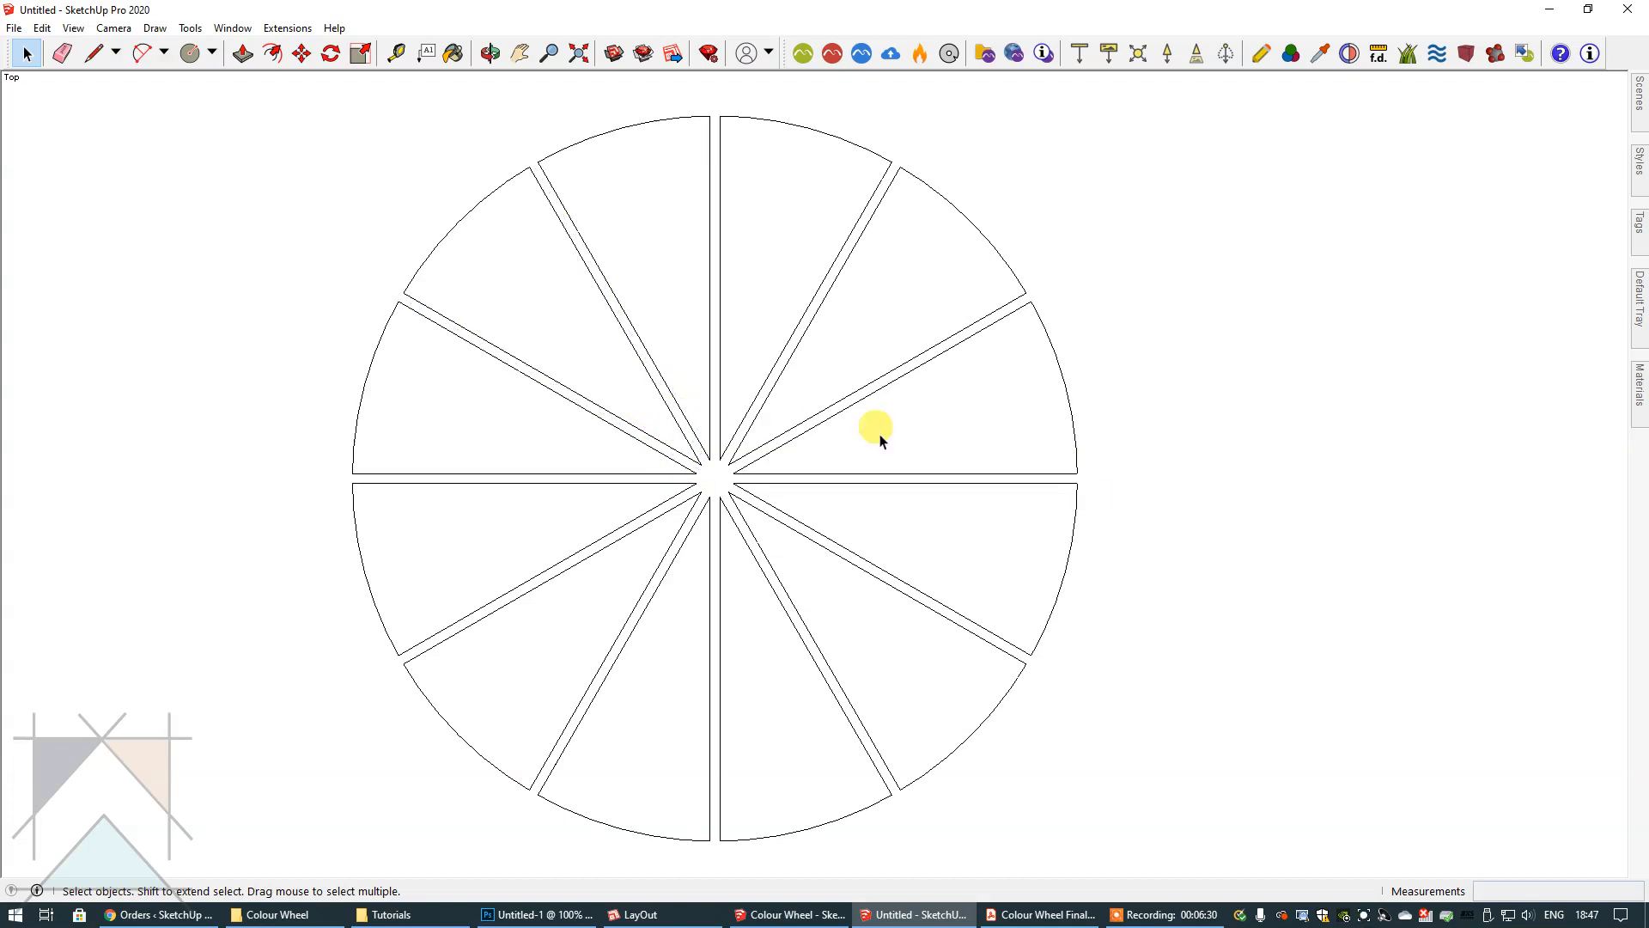
- Create a scene of the wheel at full extents, saving the style changes as a new style, and show the axes again
{"action": "left_click", "coordinate": [578, 54]}
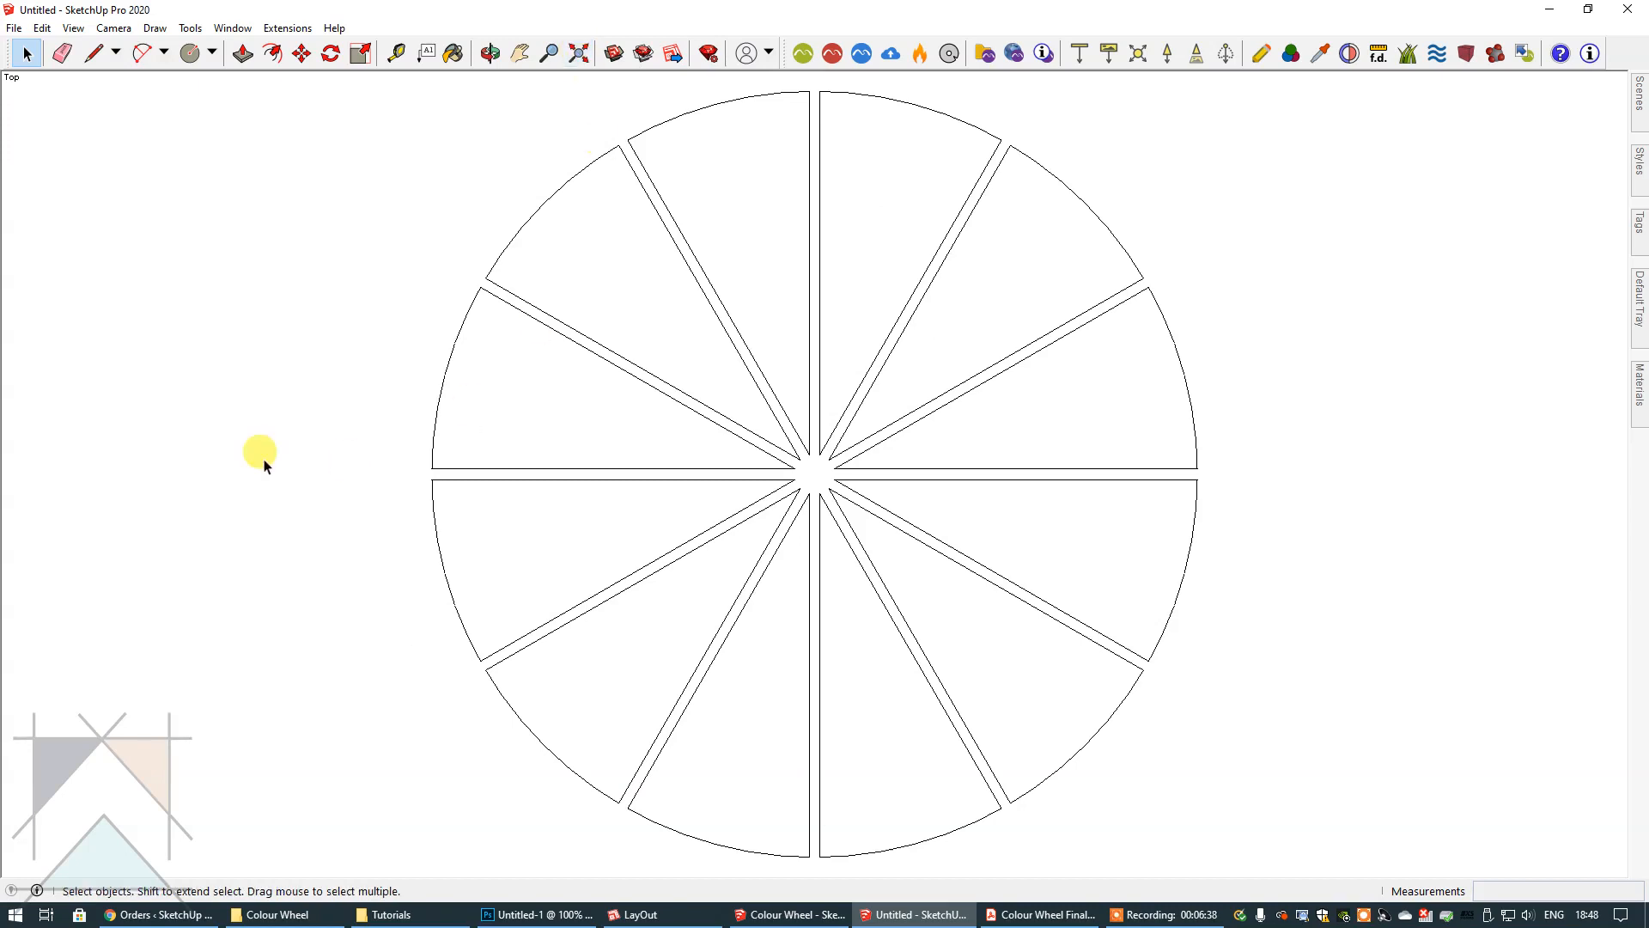
{"action": "left_click", "coordinate": [1640, 102]}
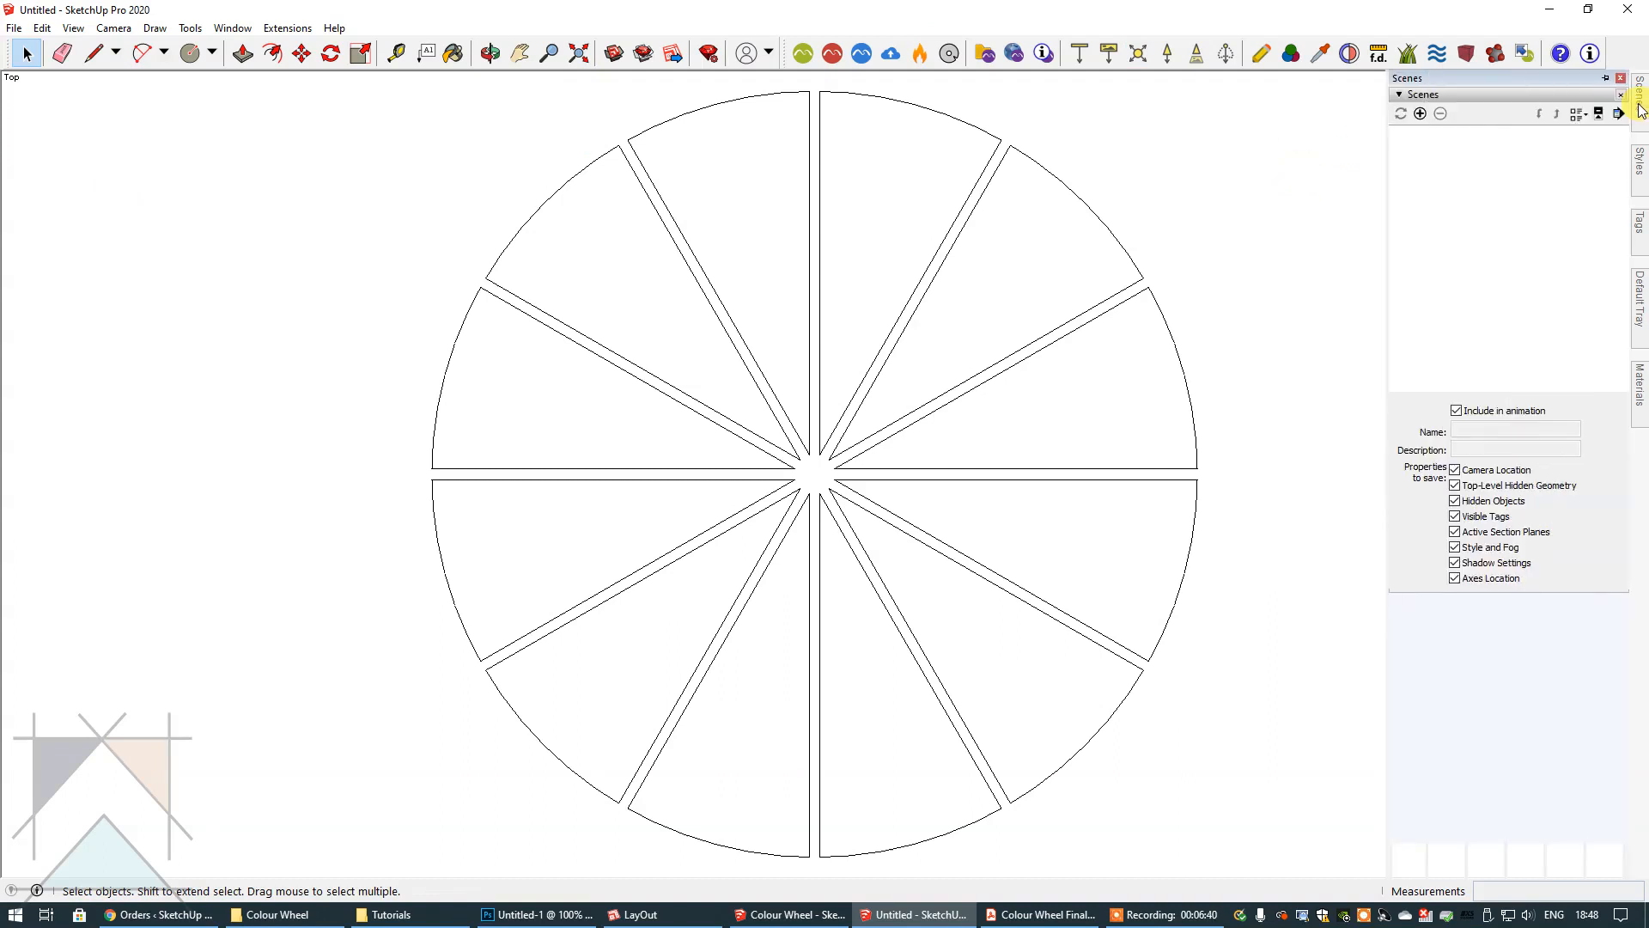
{"action": "left_click", "coordinate": [1421, 114]}
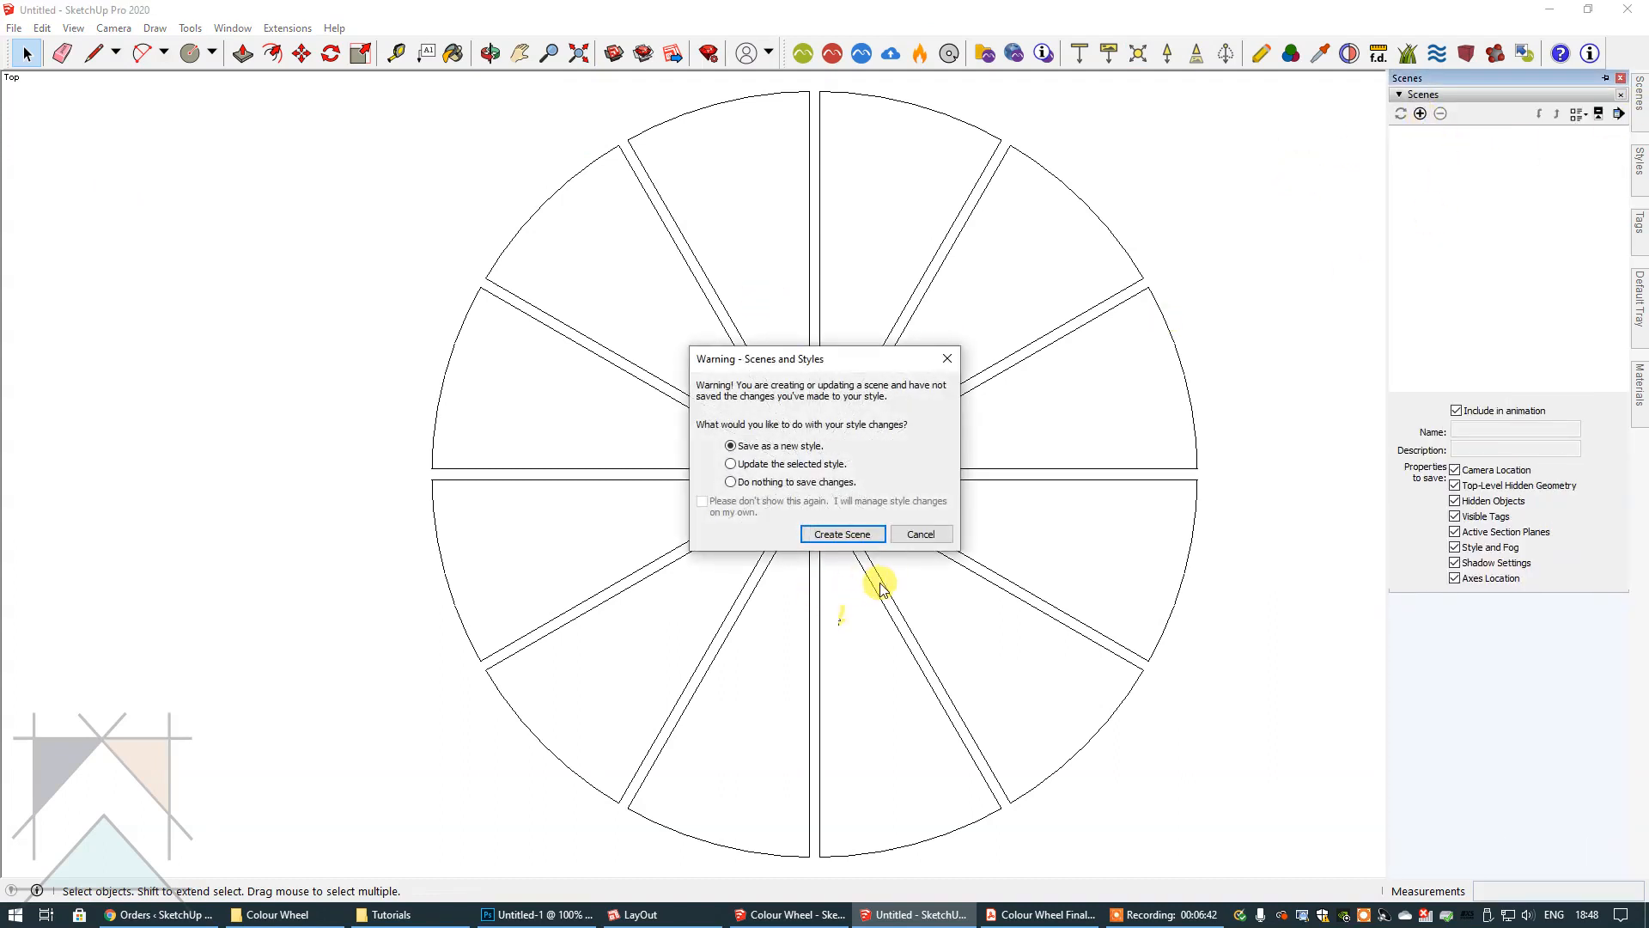
{"action": "left_click", "coordinate": [832, 540]}
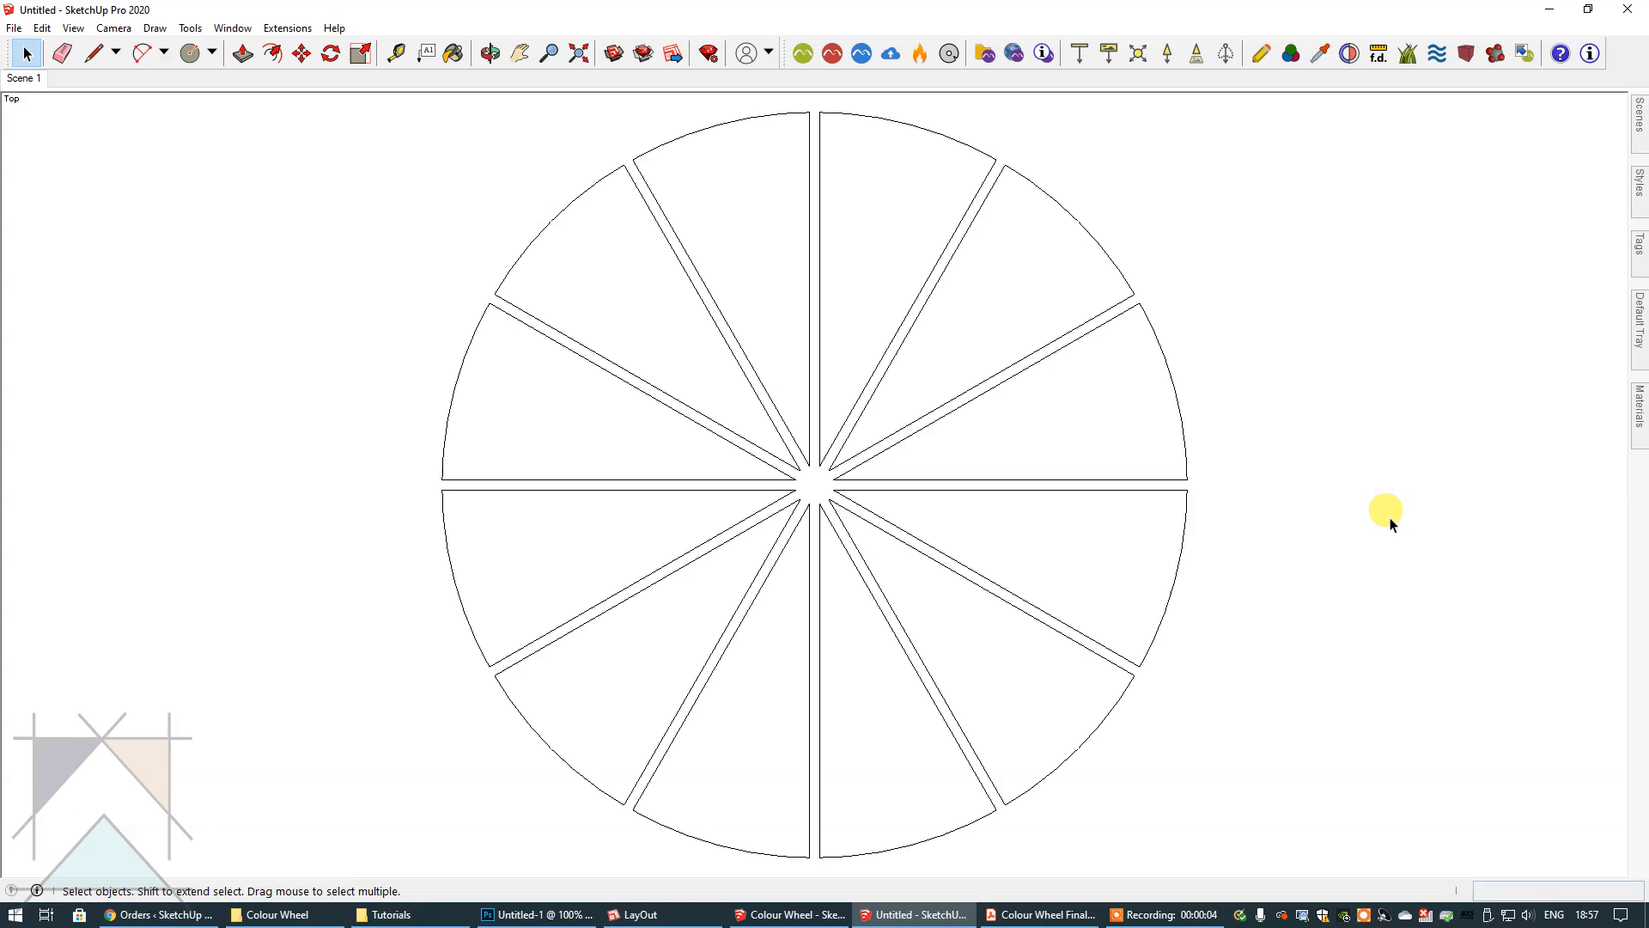
{"action": "left_click", "coordinate": [73, 29]}
{"action": "left_click", "coordinate": [116, 188]}
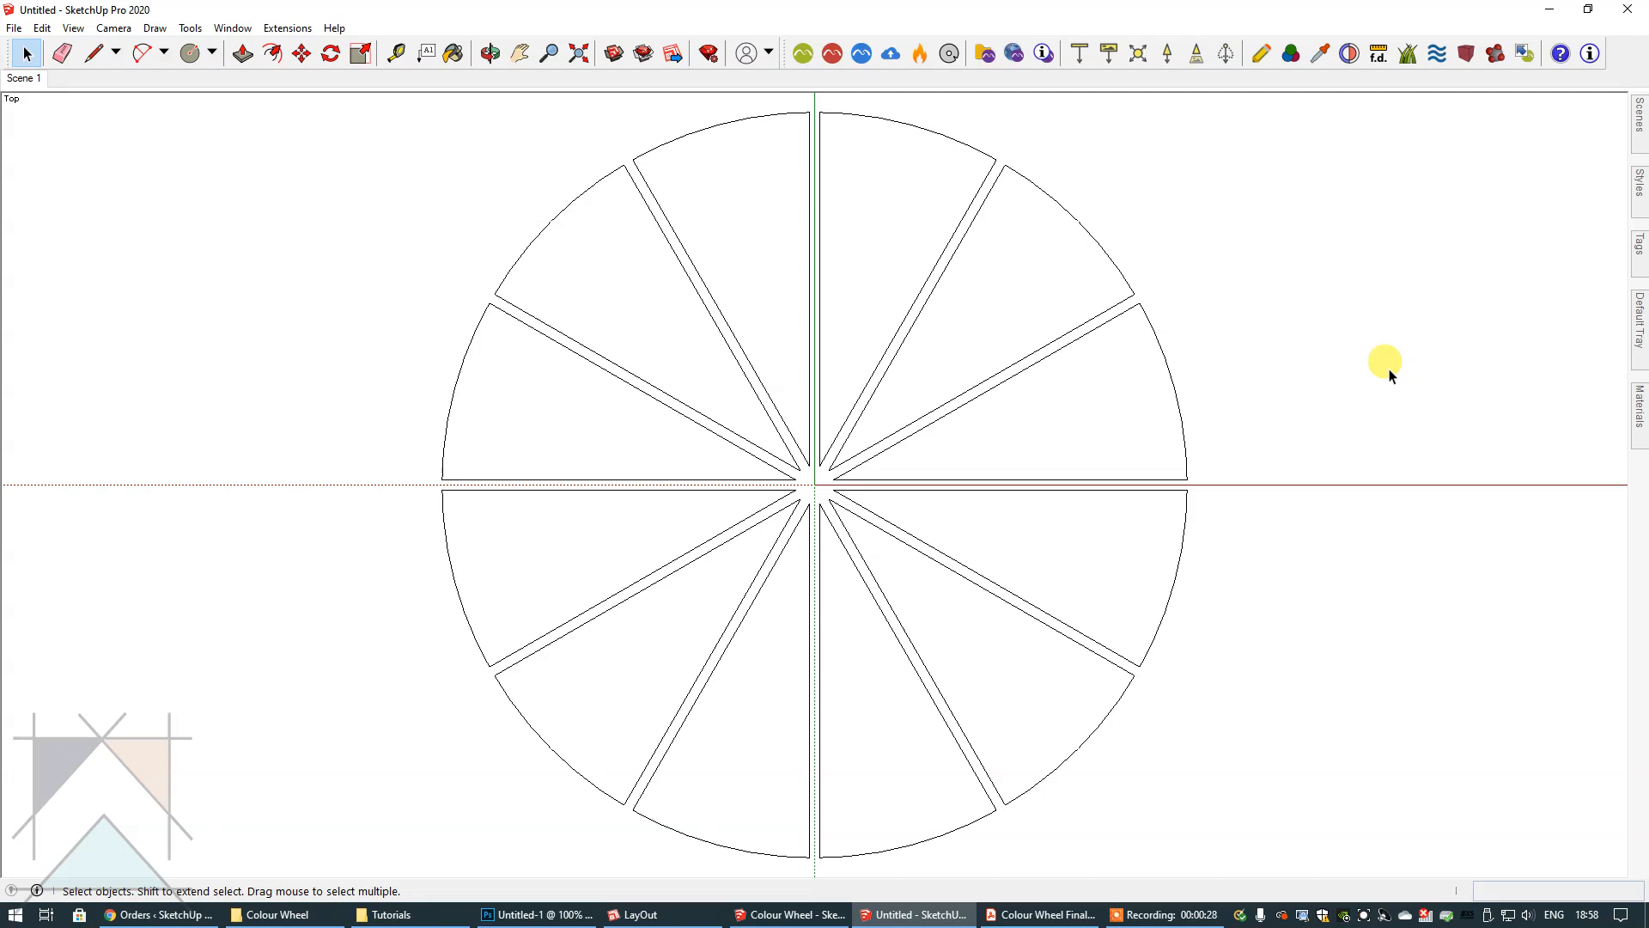
- Switch to File Explorer and examine the wedge colours in the Colour Wheel for RGB Values image
{"action": "left_click", "coordinate": [276, 914]}
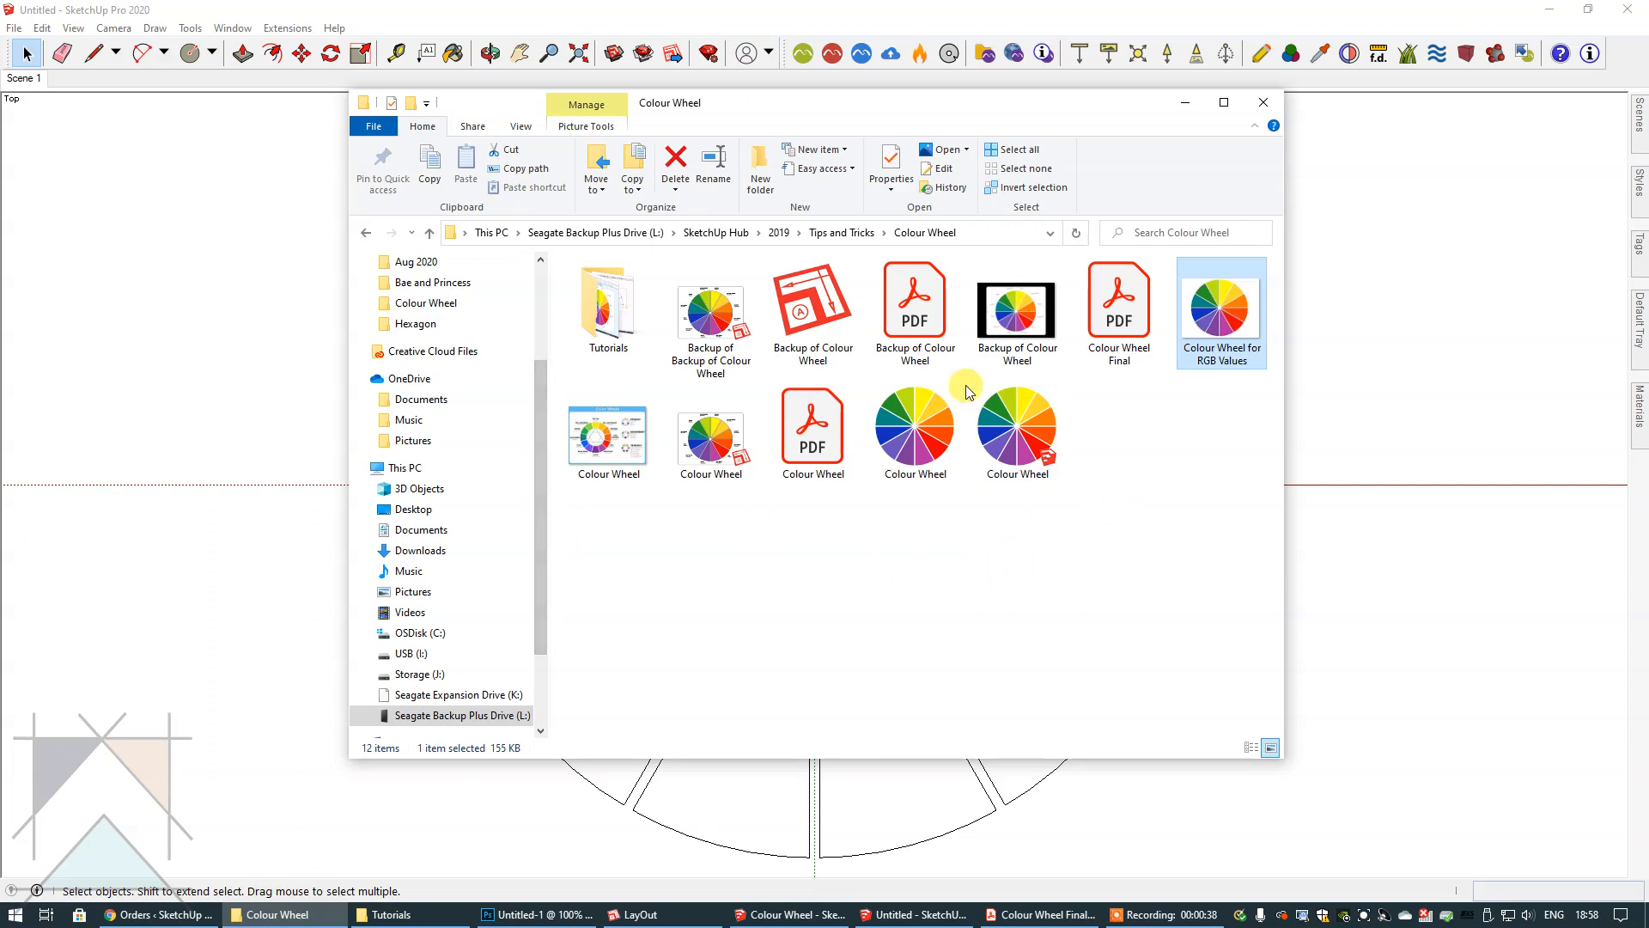
{"action": "double_click", "coordinate": [1203, 335]}
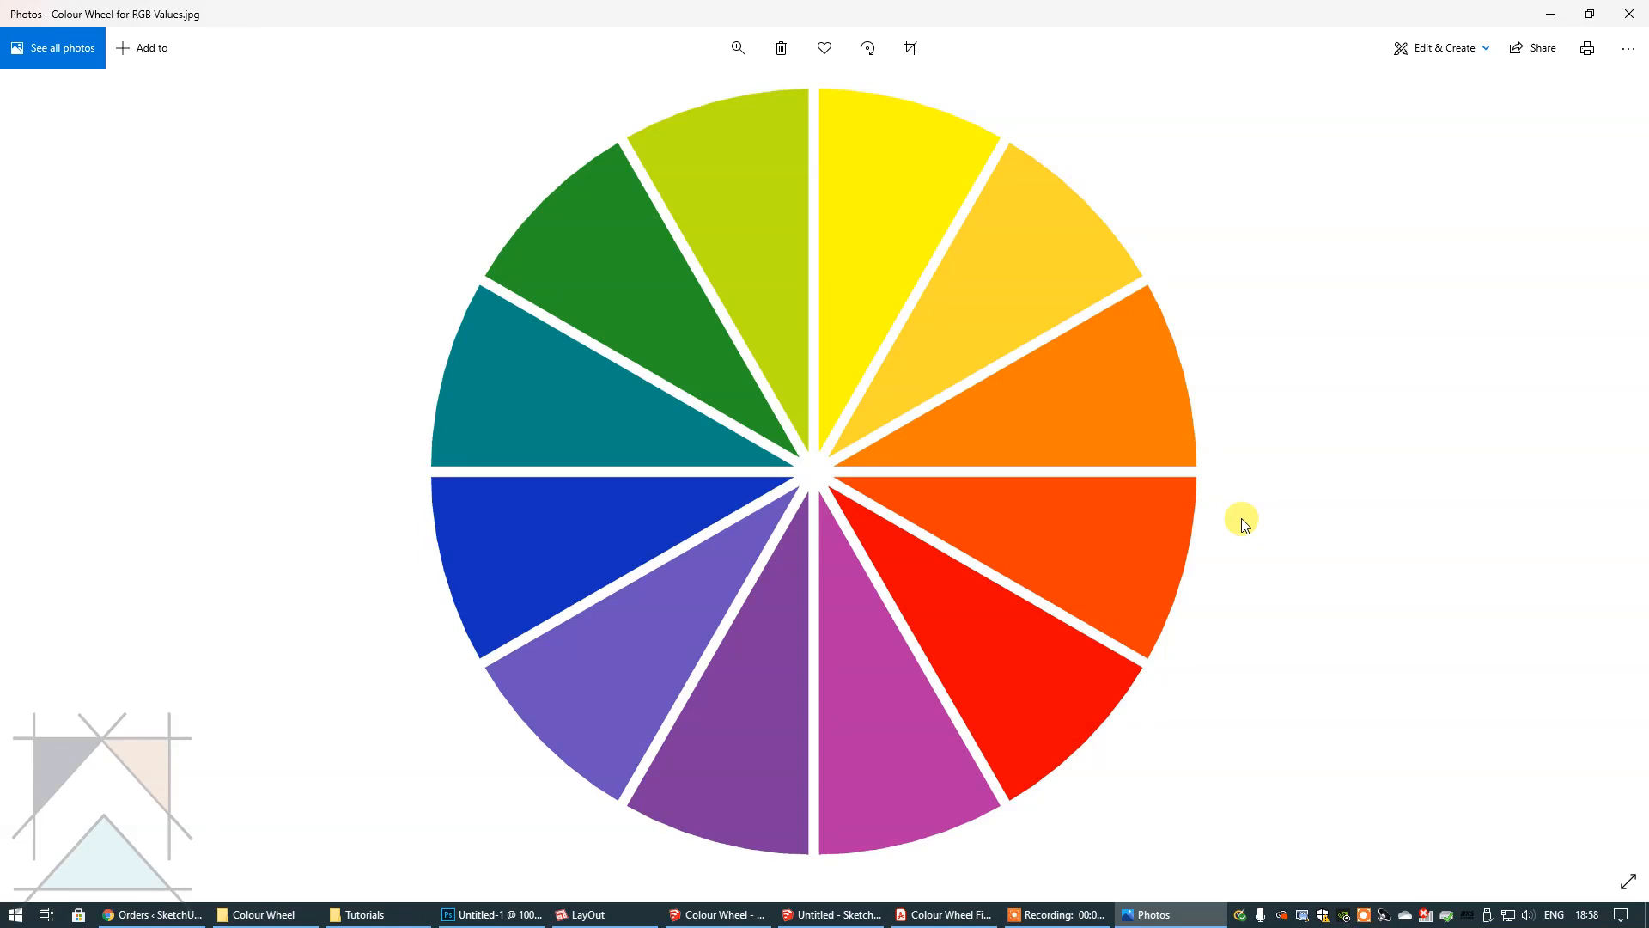
{"action": "left_click", "coordinate": [1630, 26]}
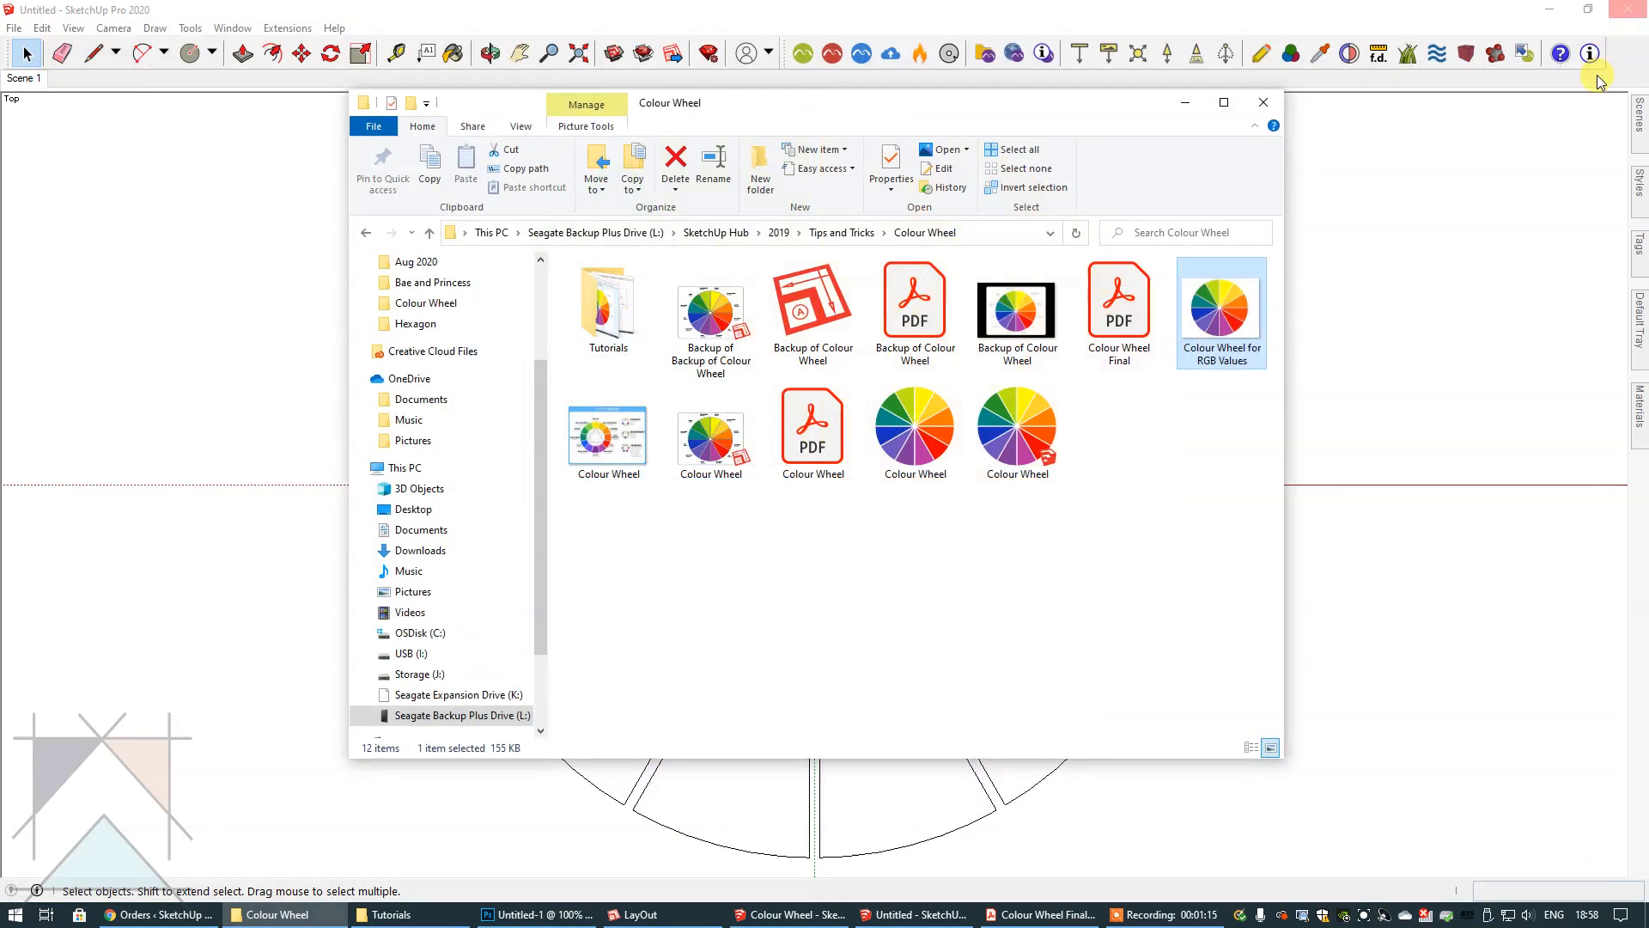
{"action": "left_click", "coordinate": [1169, 102]}
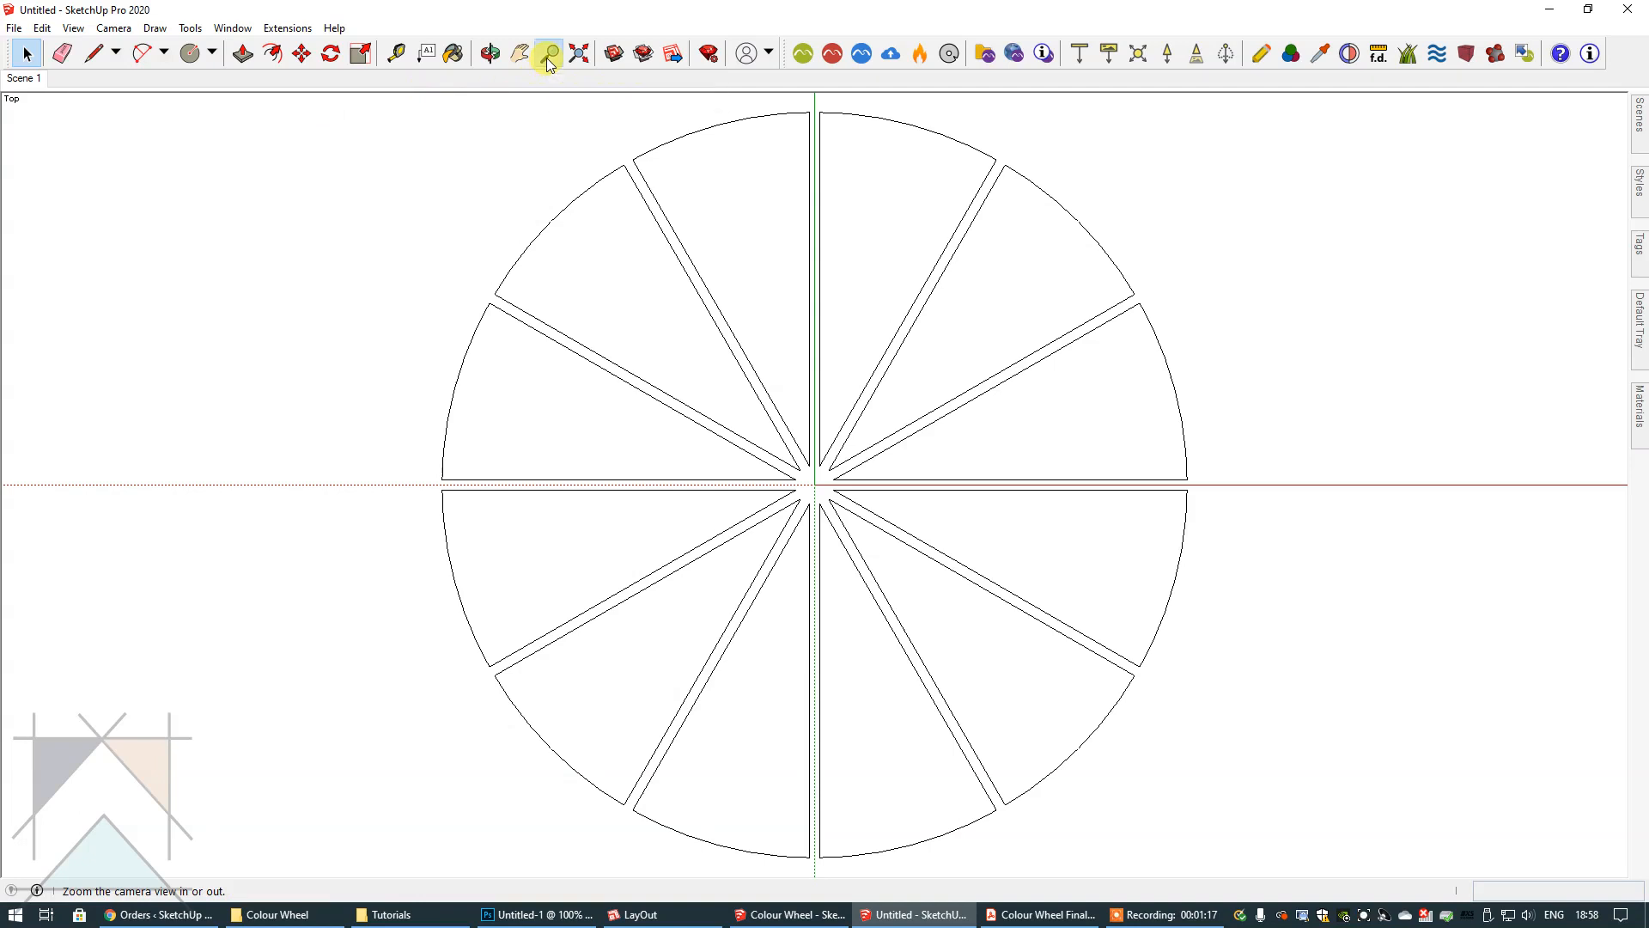
- Import the Colour Wheel for RGB Values JPEG as an image and place it to the right of the wedge wheel
{"action": "left_click", "coordinate": [550, 55]}
{"action": "left_click_drag", "start_coordinate": [666, 159], "coordinate": [660, 228]}
{"action": "left_click", "coordinate": [520, 54]}
{"action": "left_click_drag", "start_coordinate": [817, 226], "coordinate": [606, 236]}
{"action": "left_click", "coordinate": [14, 28]}
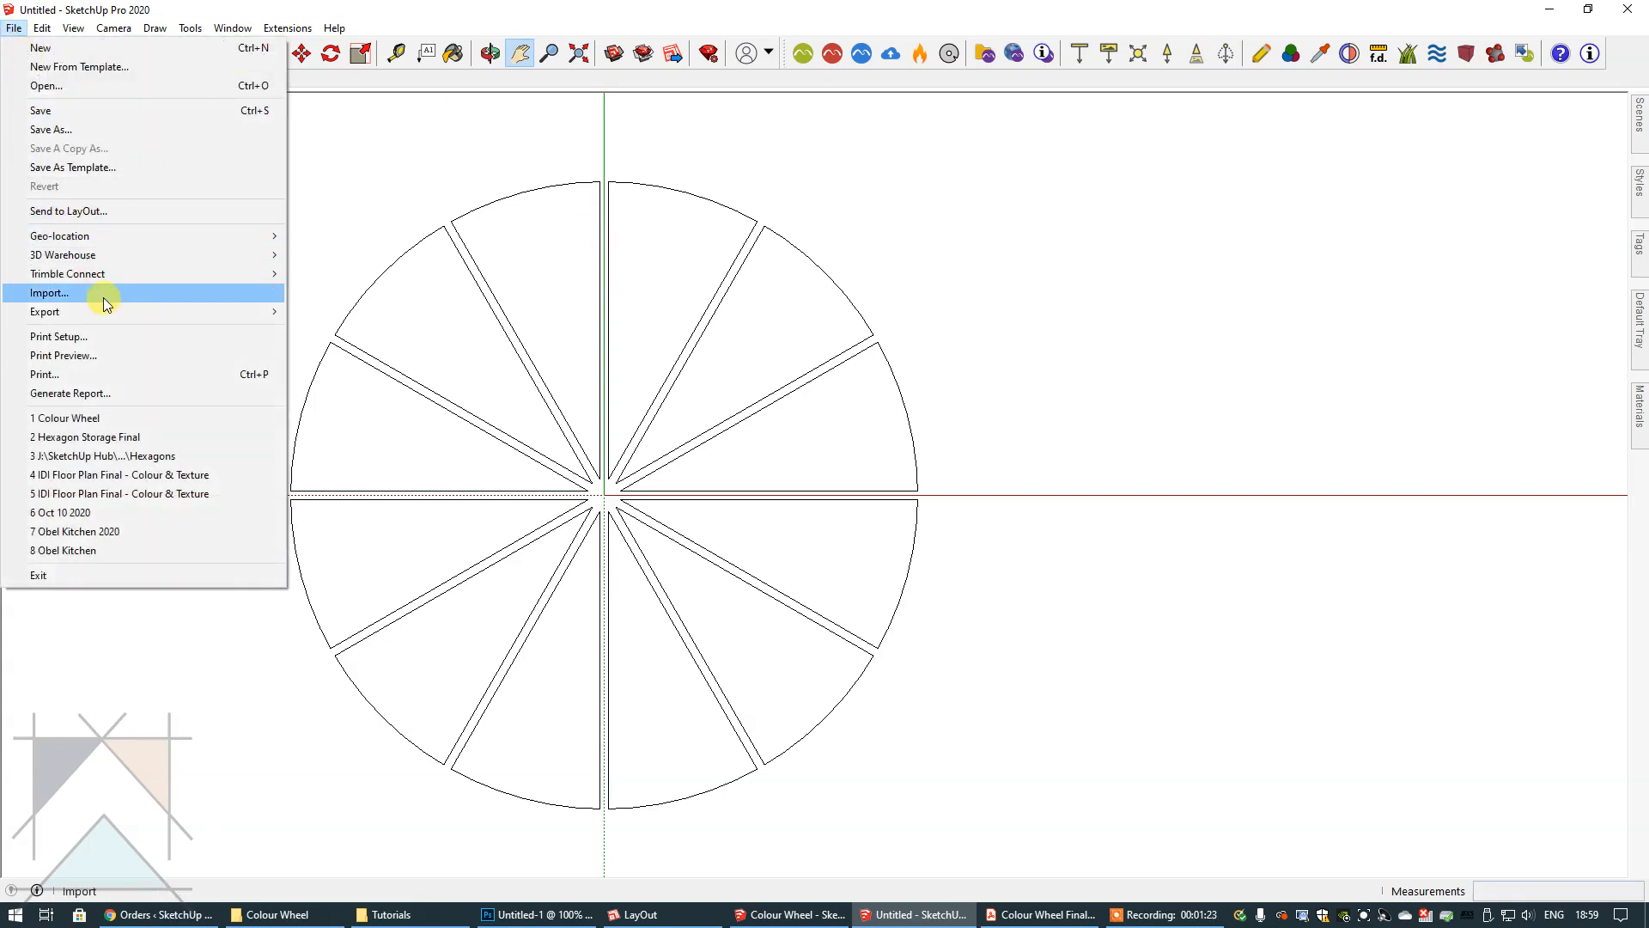
{"action": "left_click", "coordinate": [103, 292]}
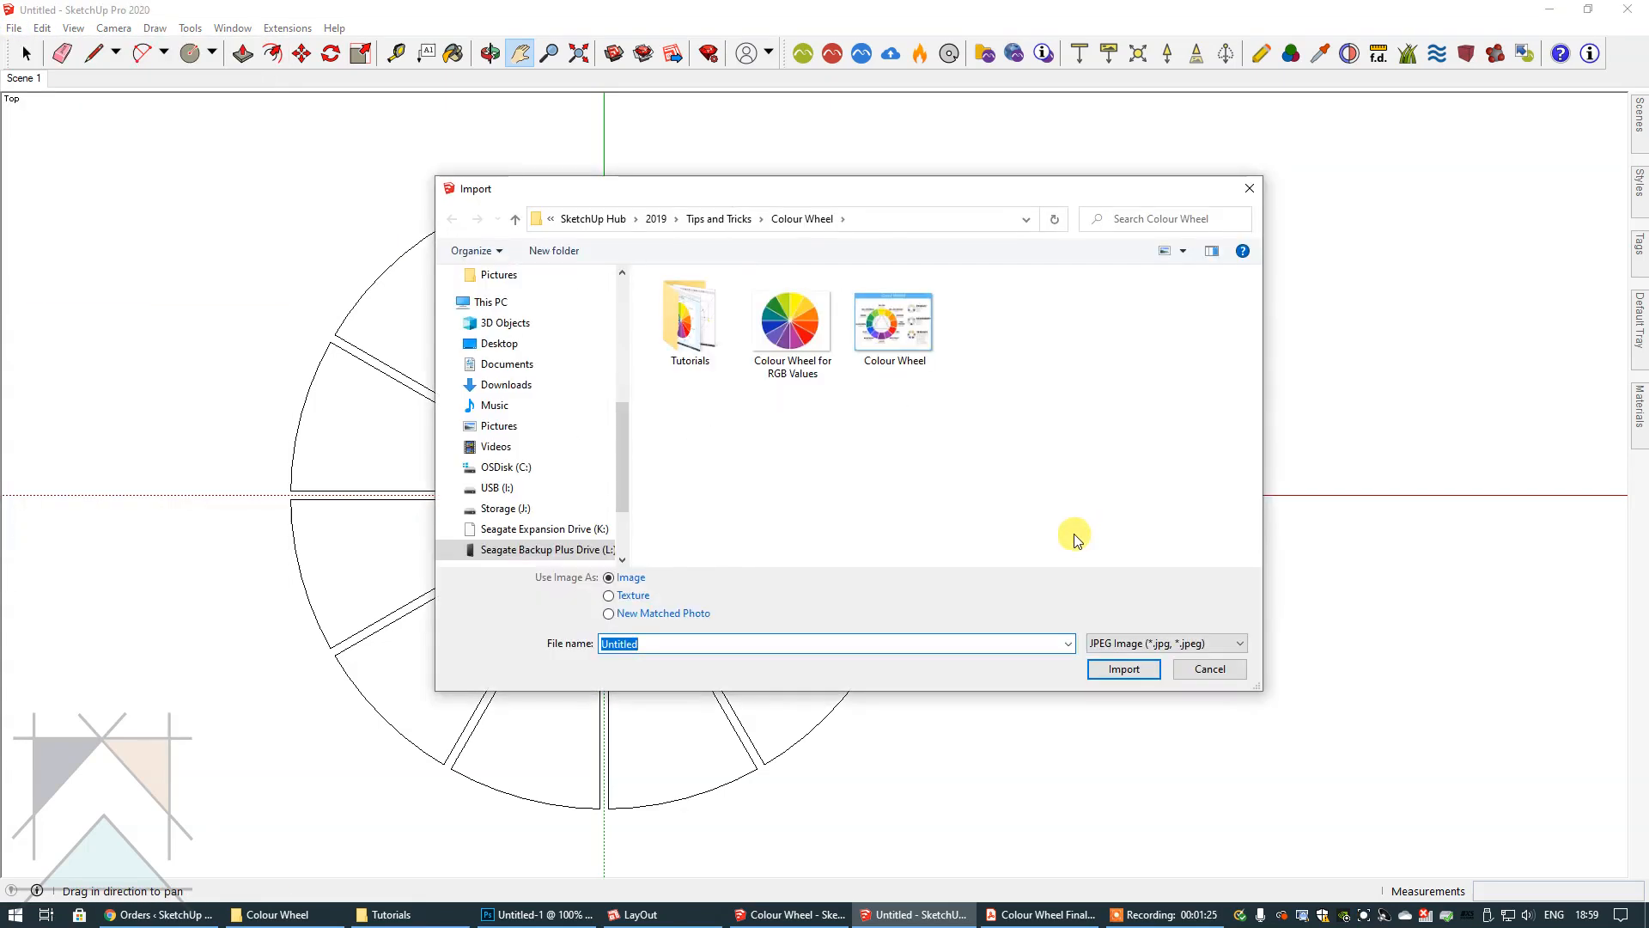
{"action": "left_click", "coordinate": [797, 344]}
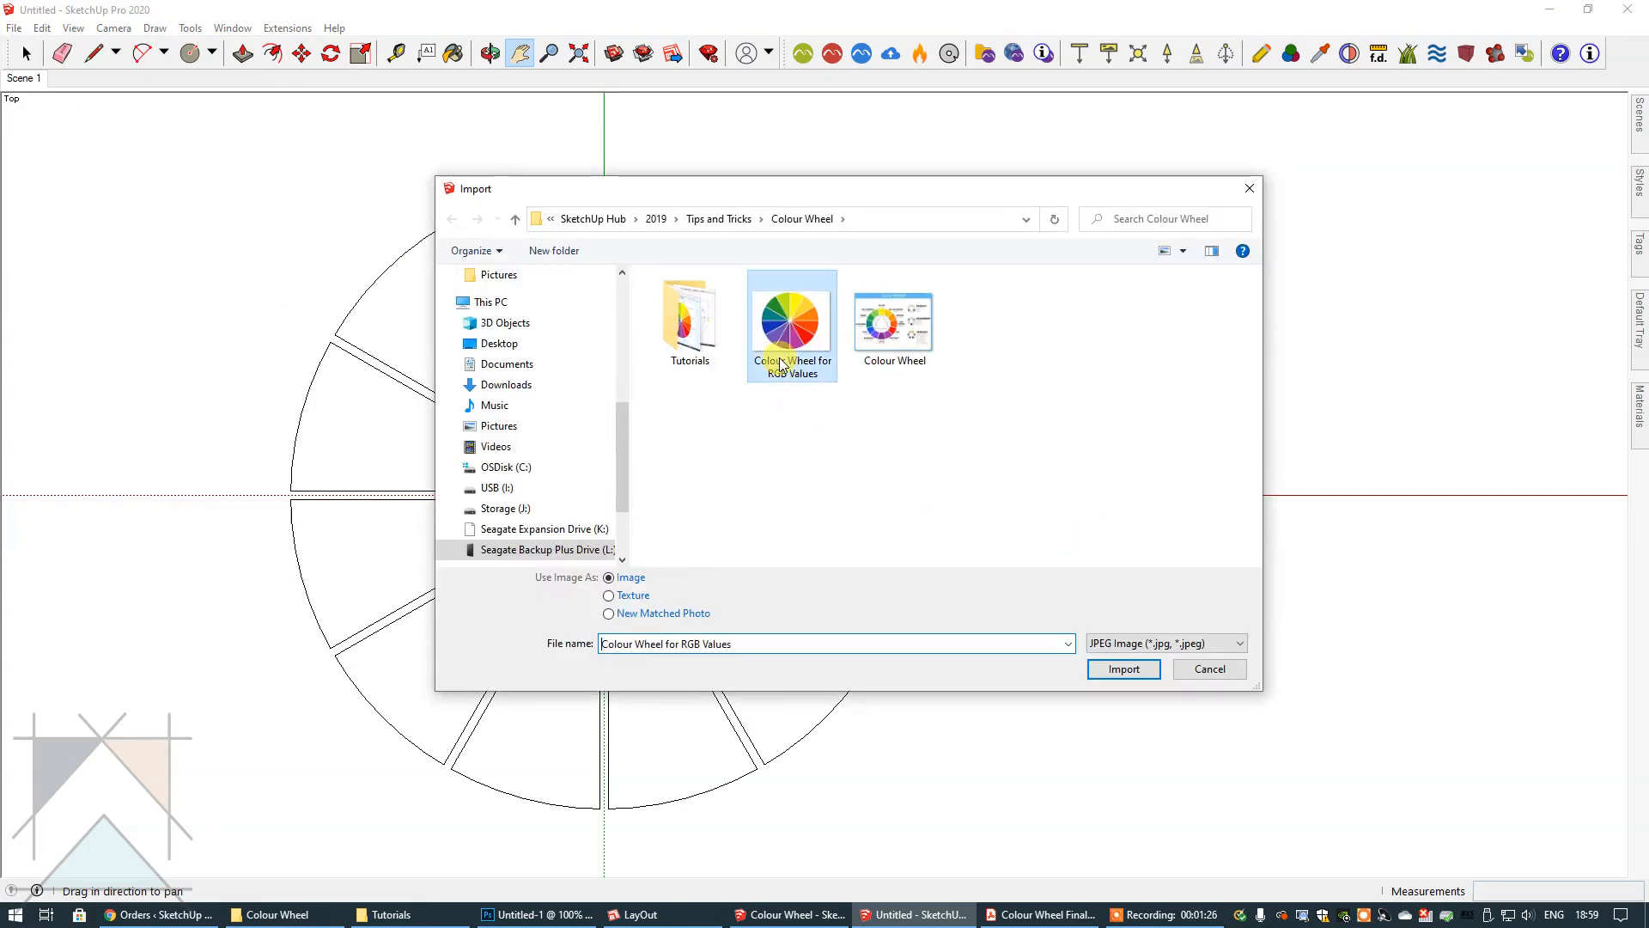
{"action": "left_click", "coordinate": [1113, 671]}
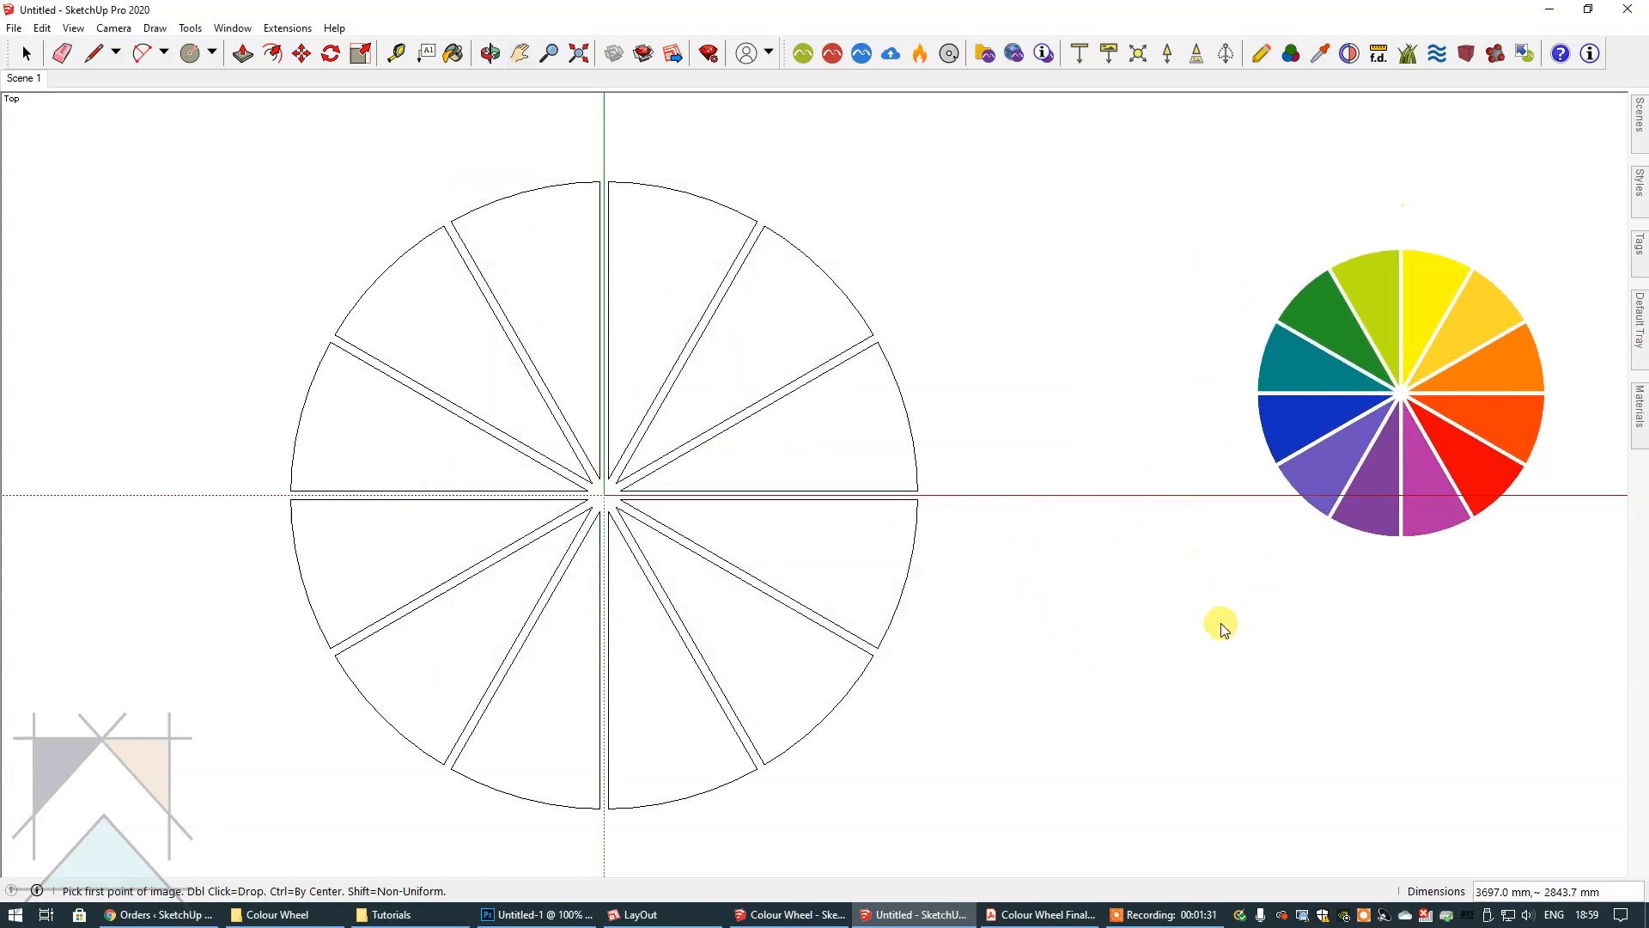
{"action": "left_click", "coordinate": [1011, 673]}
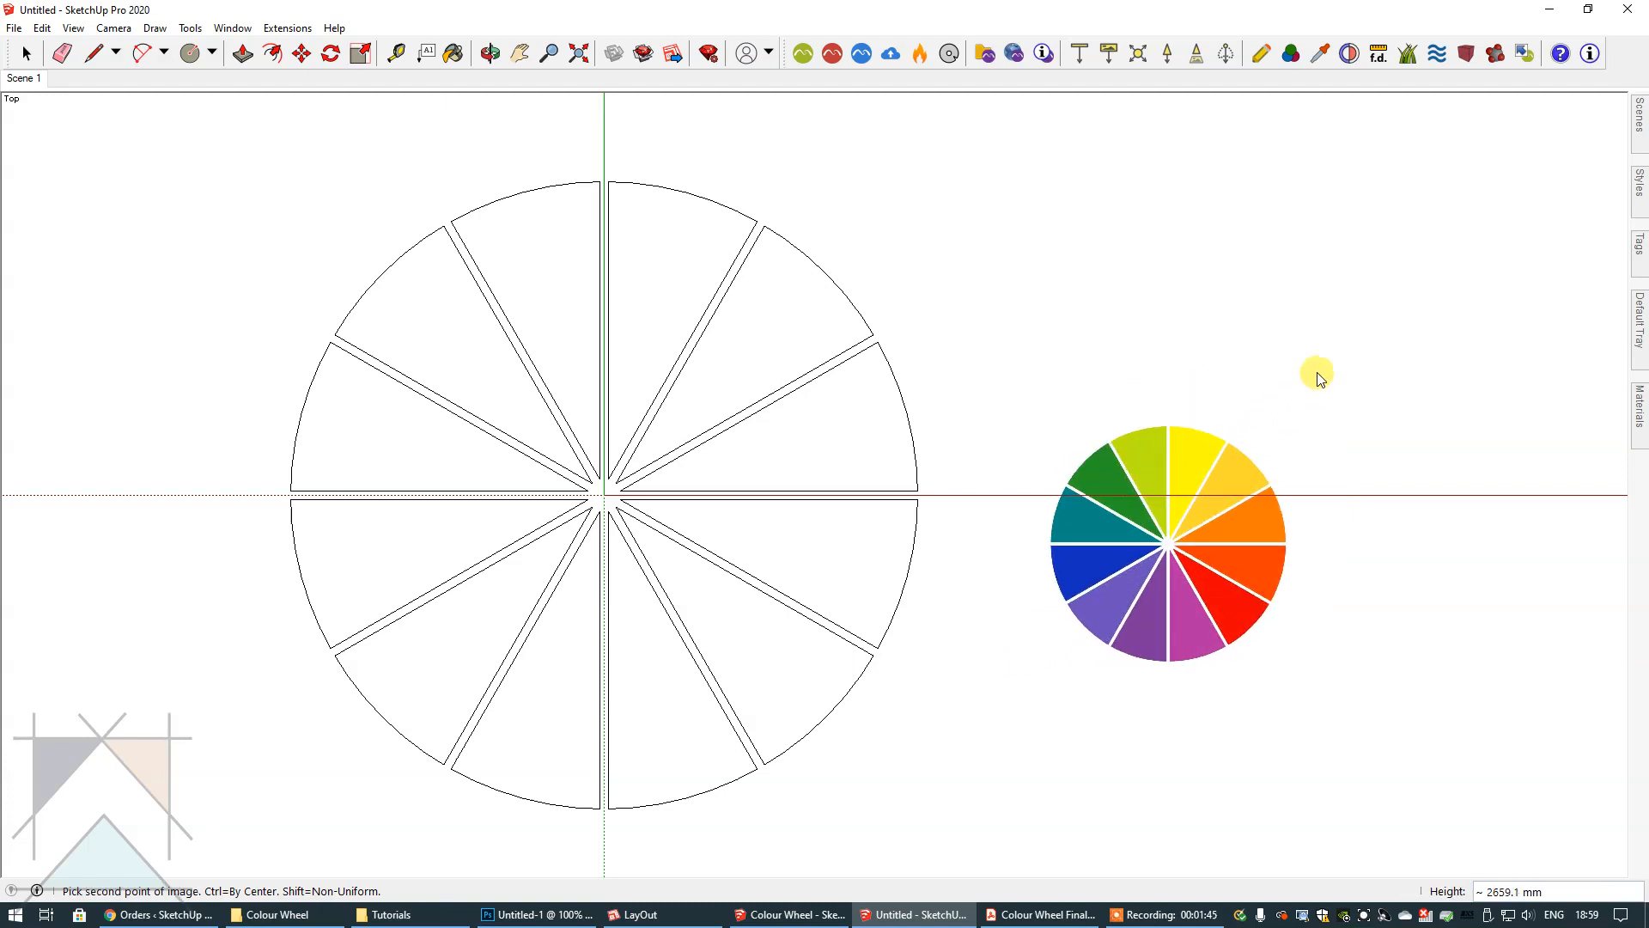
{"action": "left_click", "coordinate": [1477, 214]}
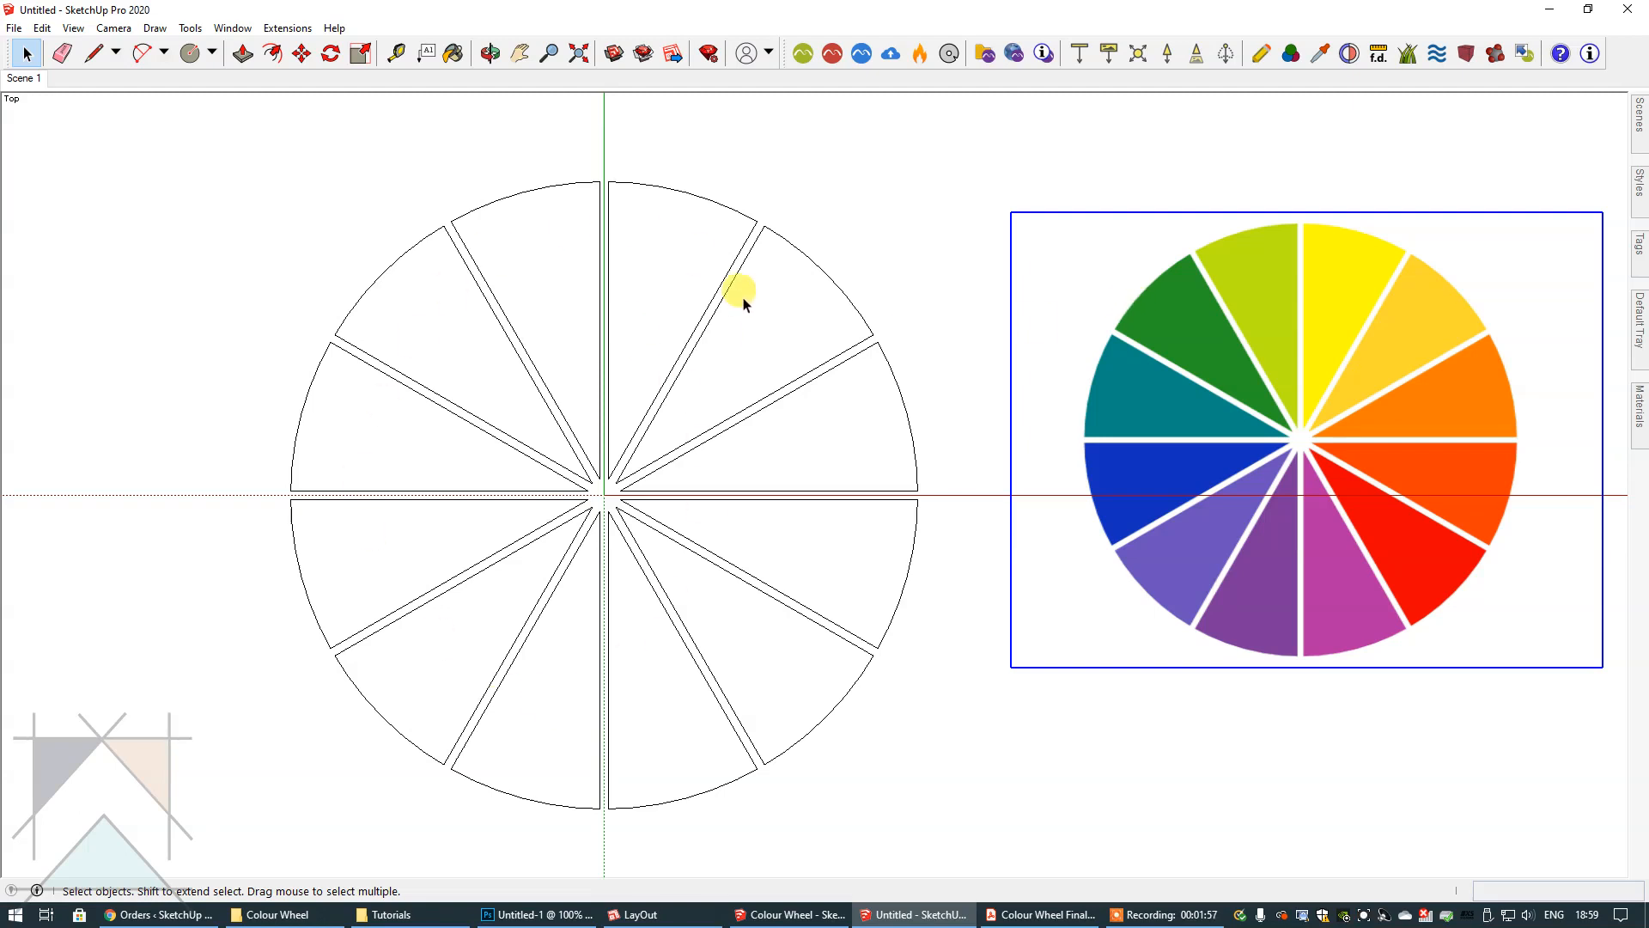
{"action": "left_click", "coordinate": [839, 154]}
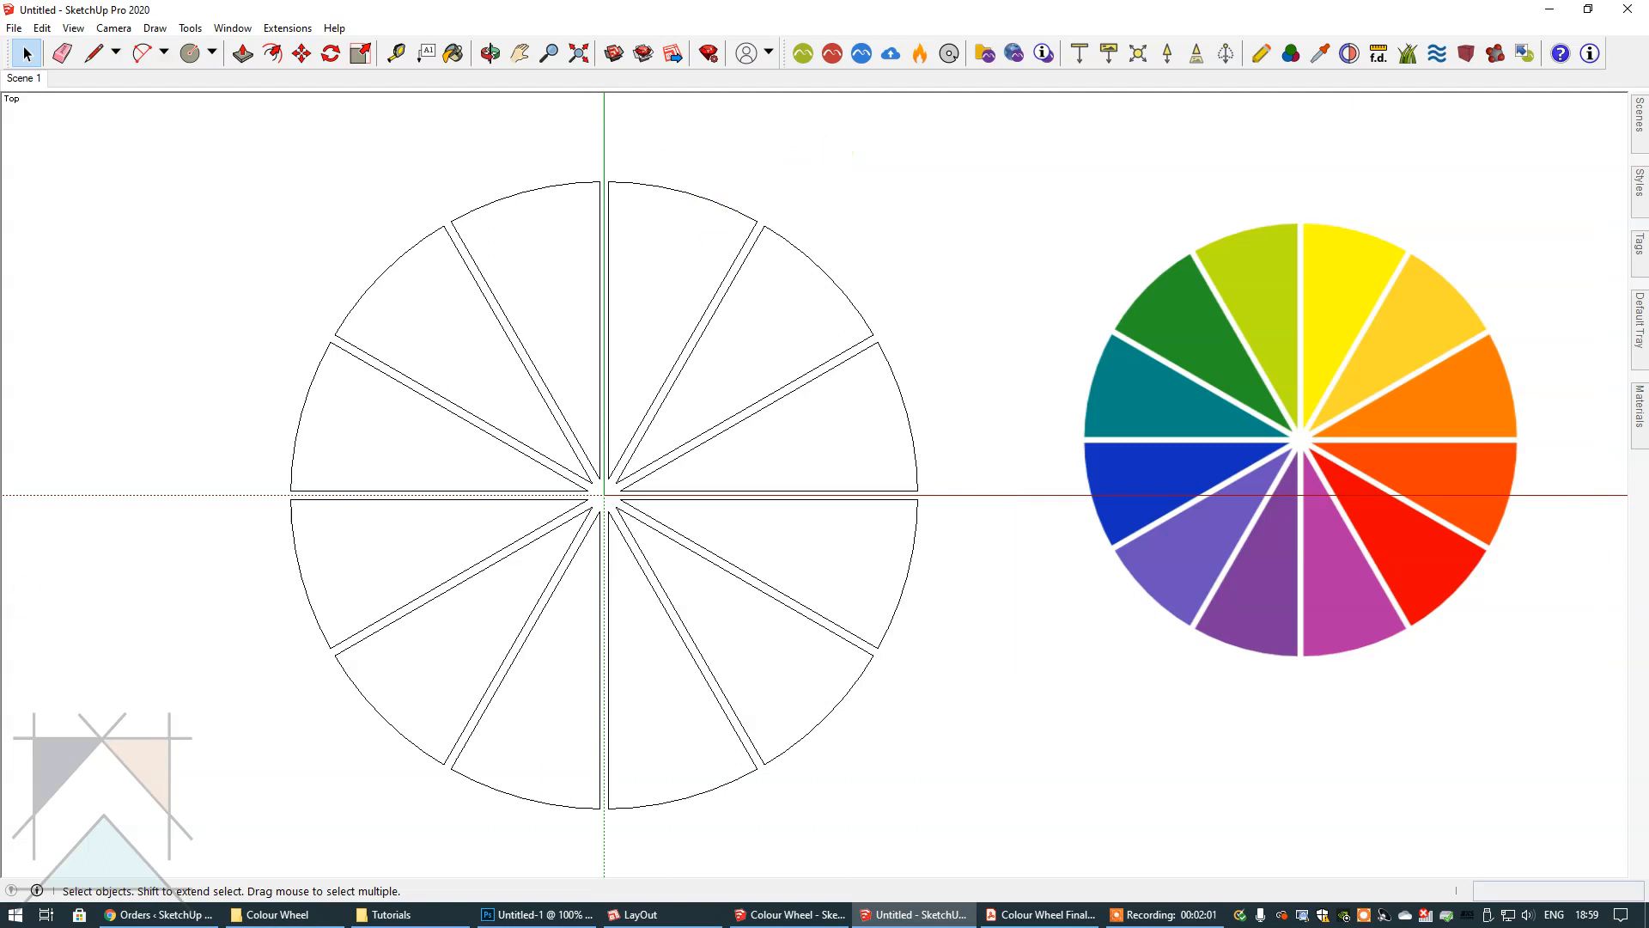
- Keep the Materials tray pinned open and create a new material named Yellow
{"action": "left_click", "coordinate": [1637, 410]}
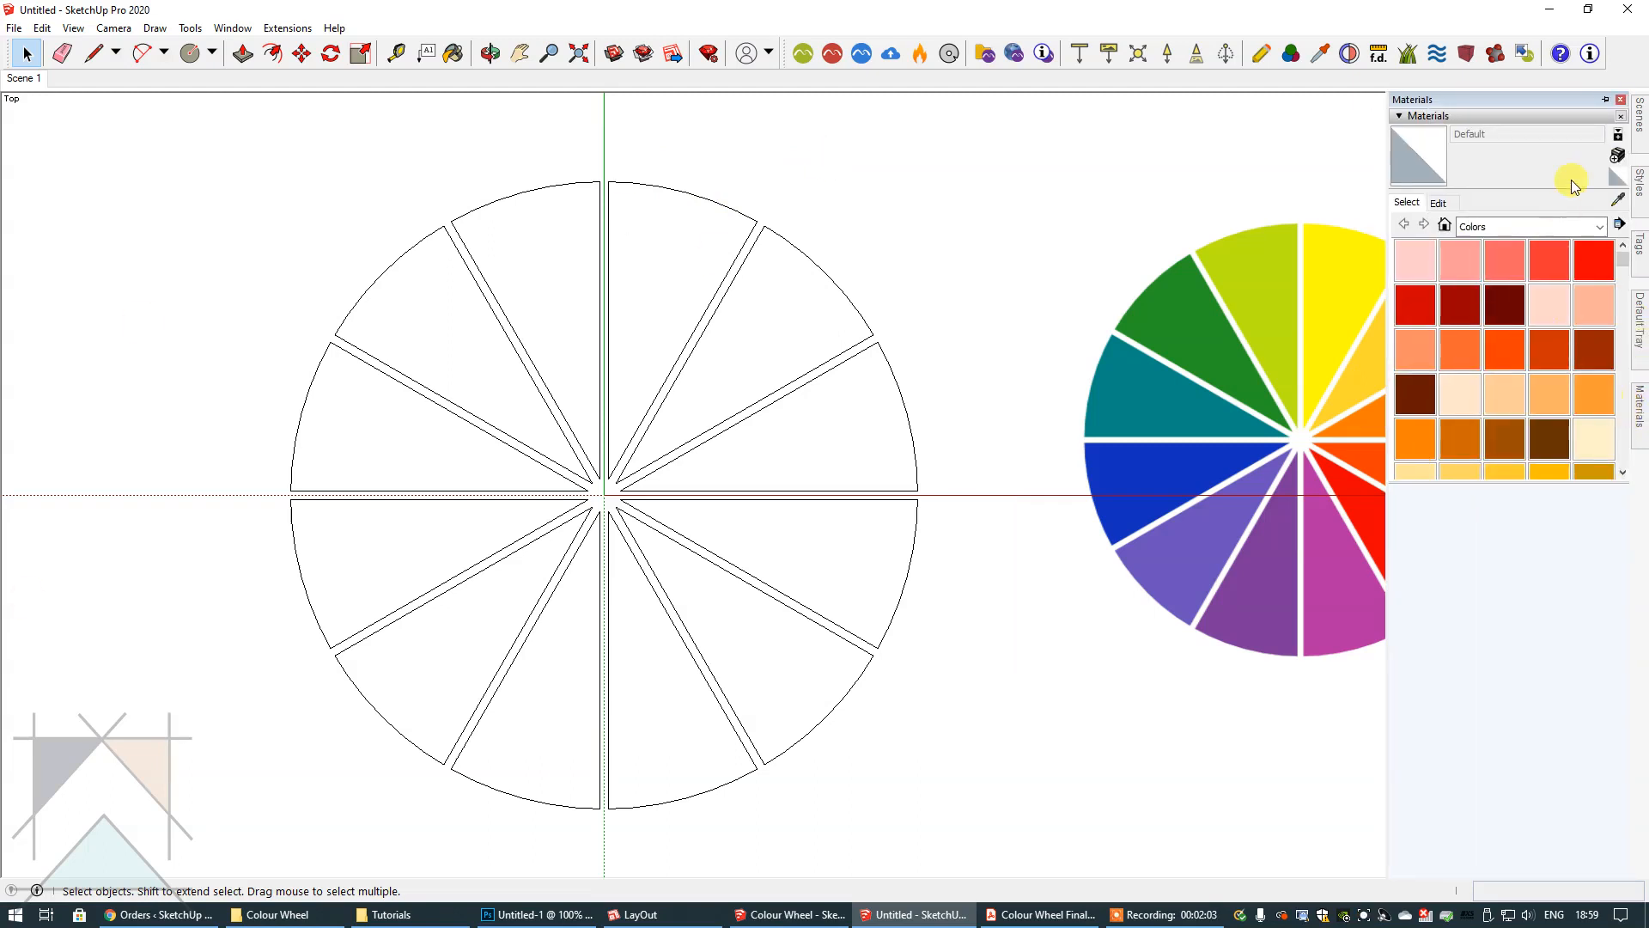
{"action": "left_click", "coordinate": [1603, 100]}
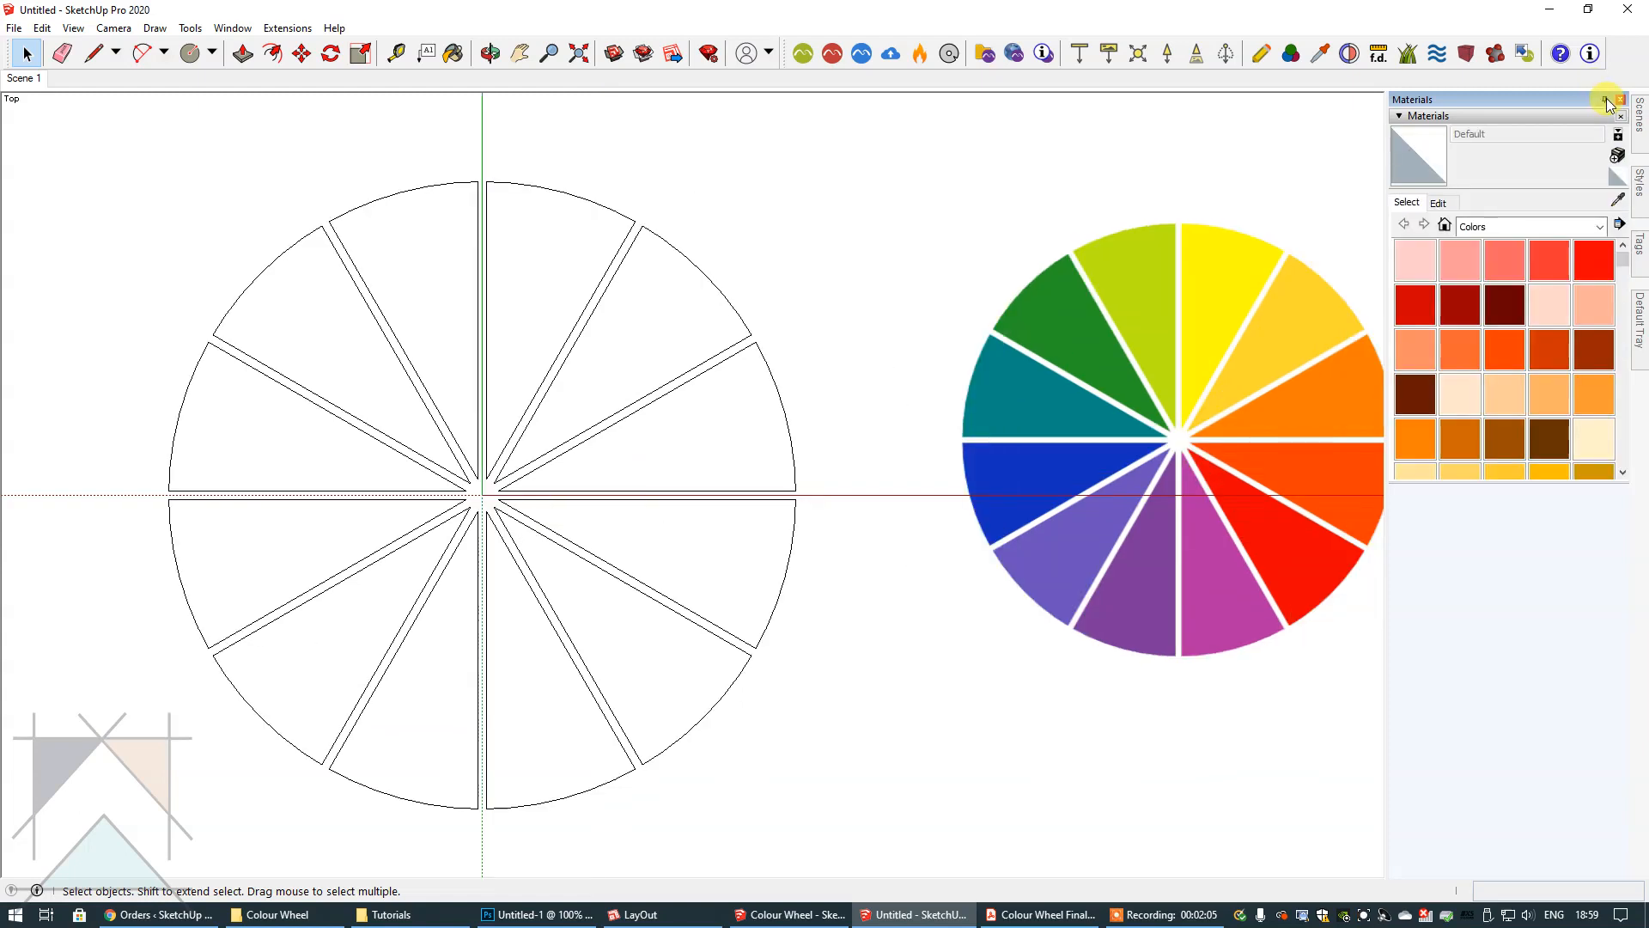
{"action": "left_click", "coordinate": [1618, 155]}
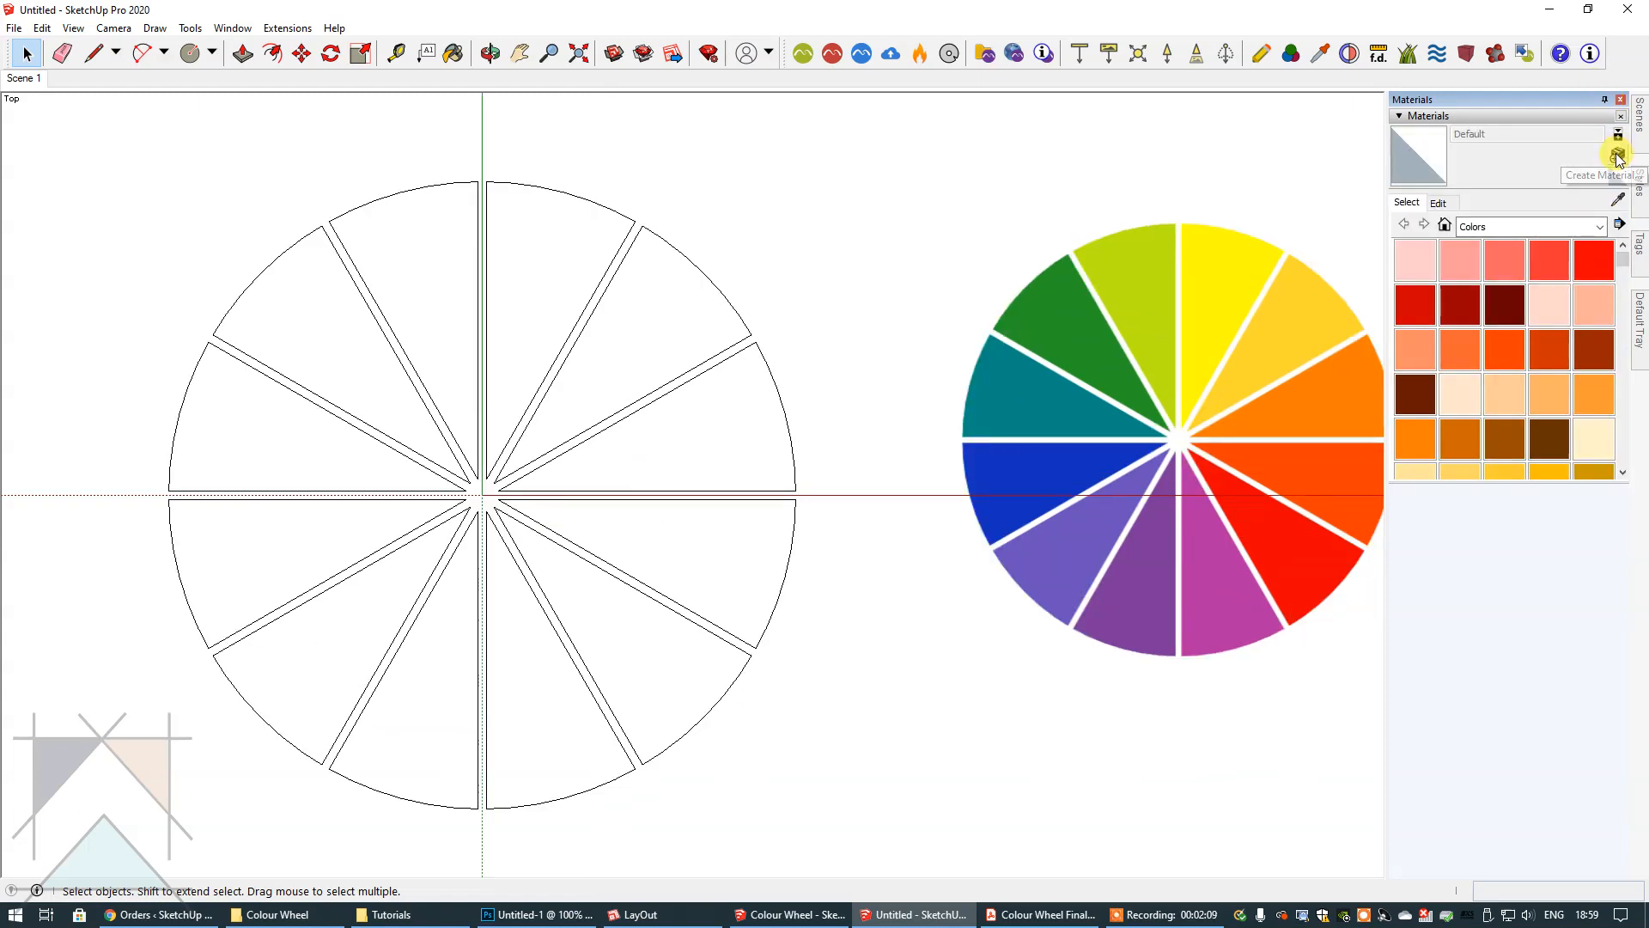
{"action": "double_click", "coordinate": [706, 250]}
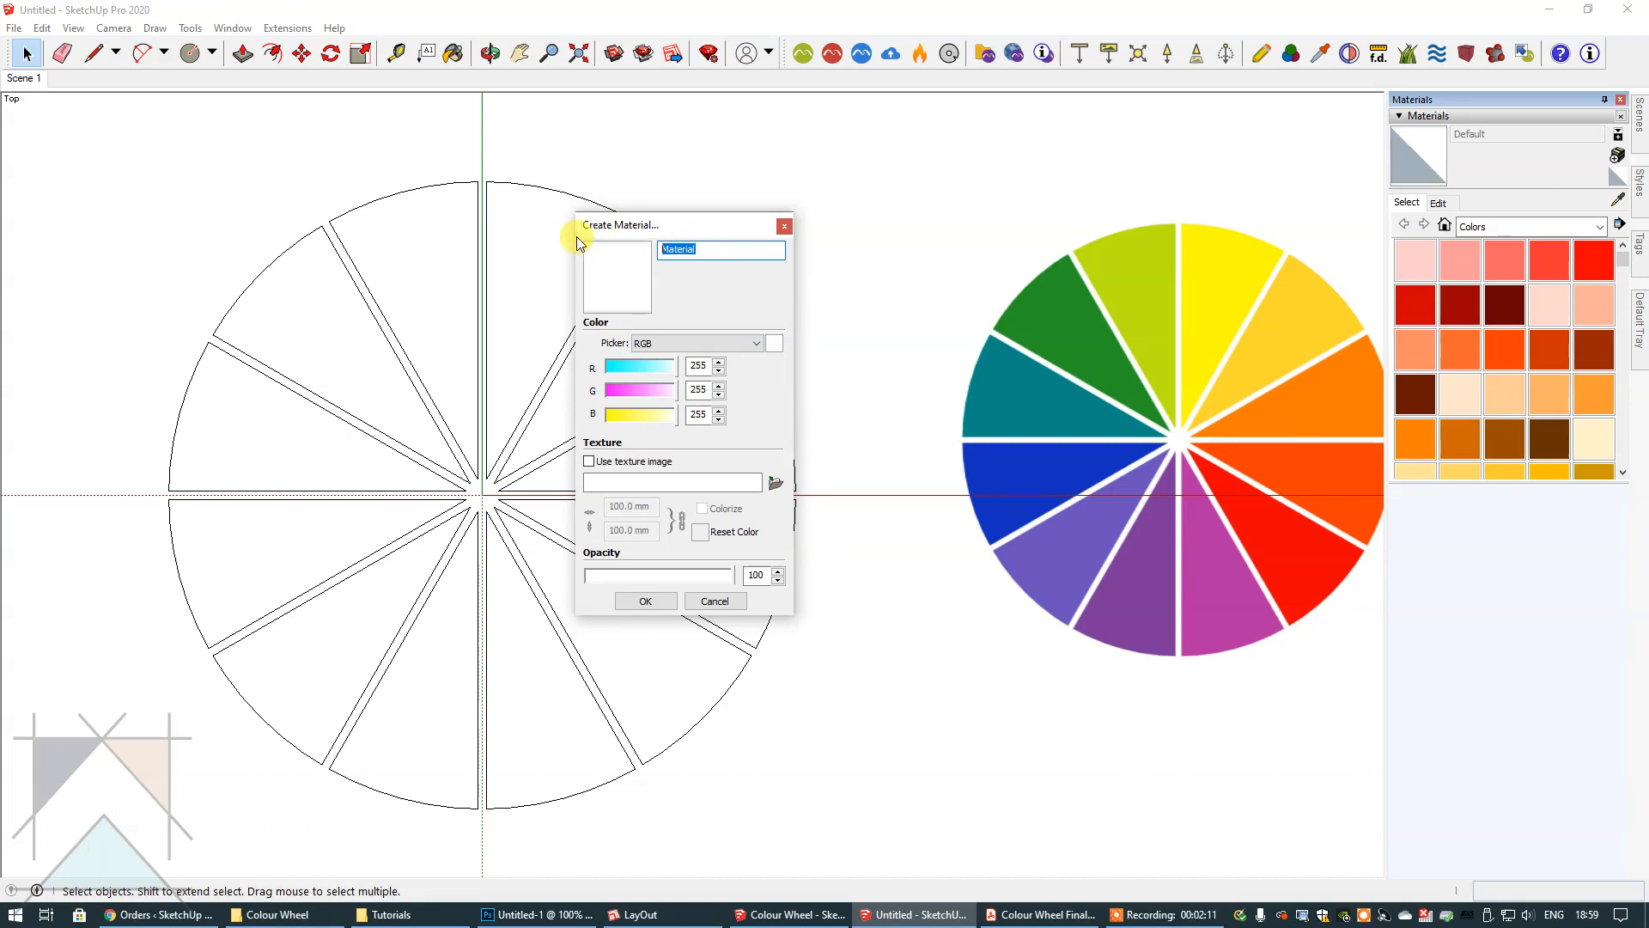
{"action": "type", "text": "Yellow"}
{"action": "left_click", "coordinate": [643, 600]}
- Match the Yellow material to the reference image's yellow wedge and paint the first wedge clockwise from the green axis with it
{"action": "left_click", "coordinate": [1440, 206]}
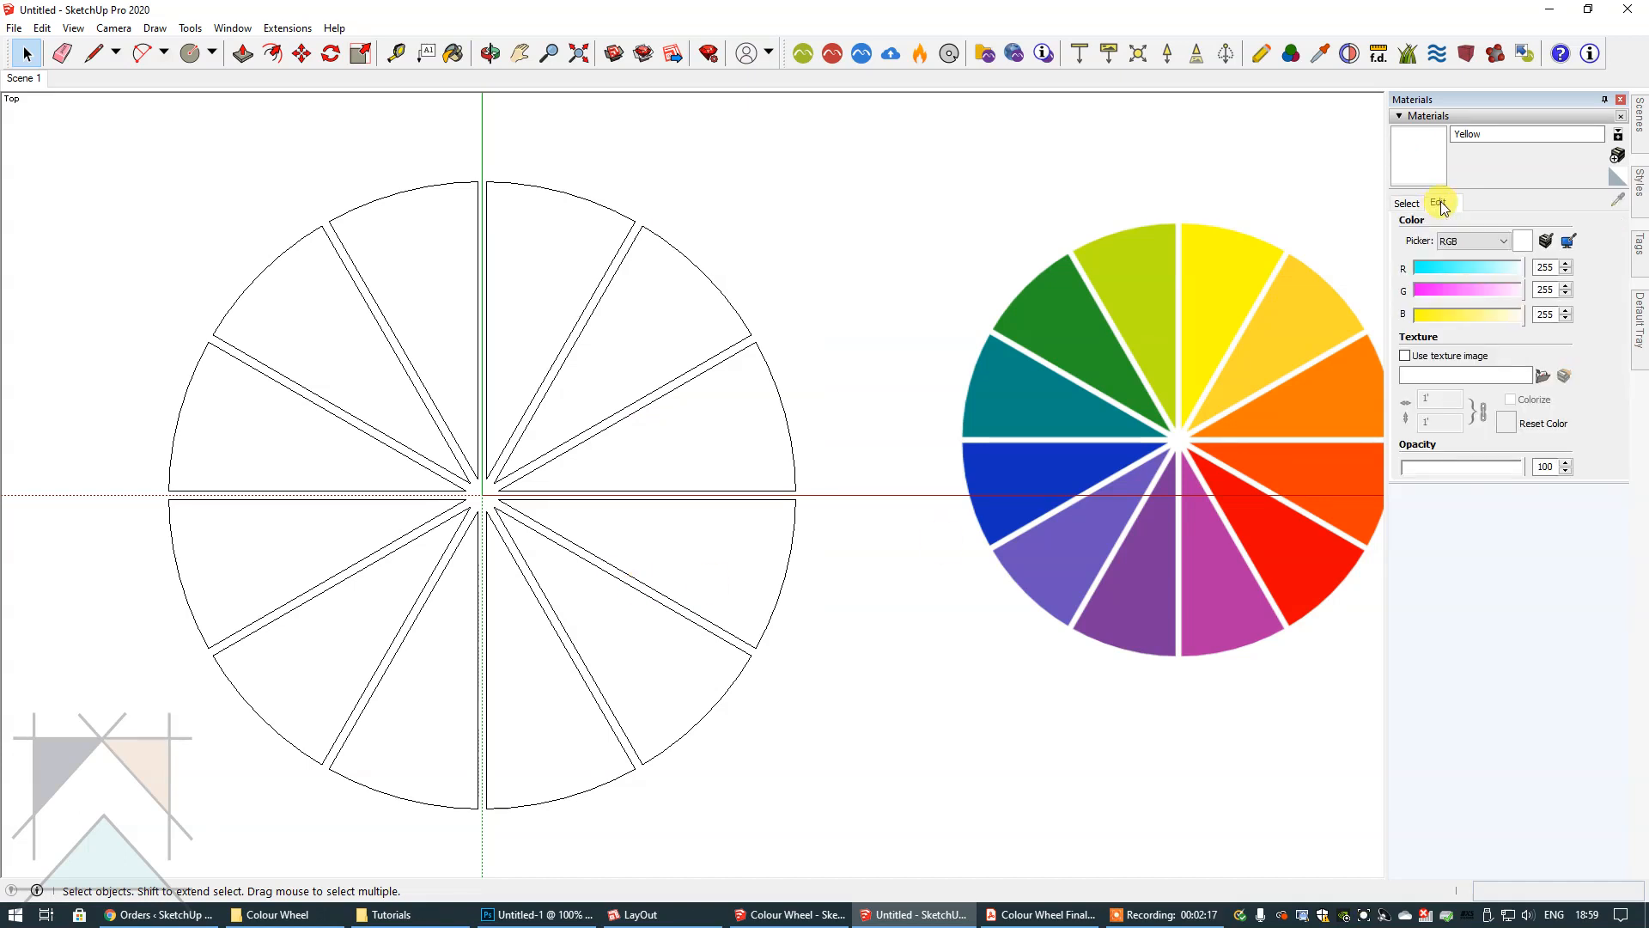
{"action": "left_click", "coordinate": [1567, 243]}
{"action": "left_click", "coordinate": [1221, 286]}
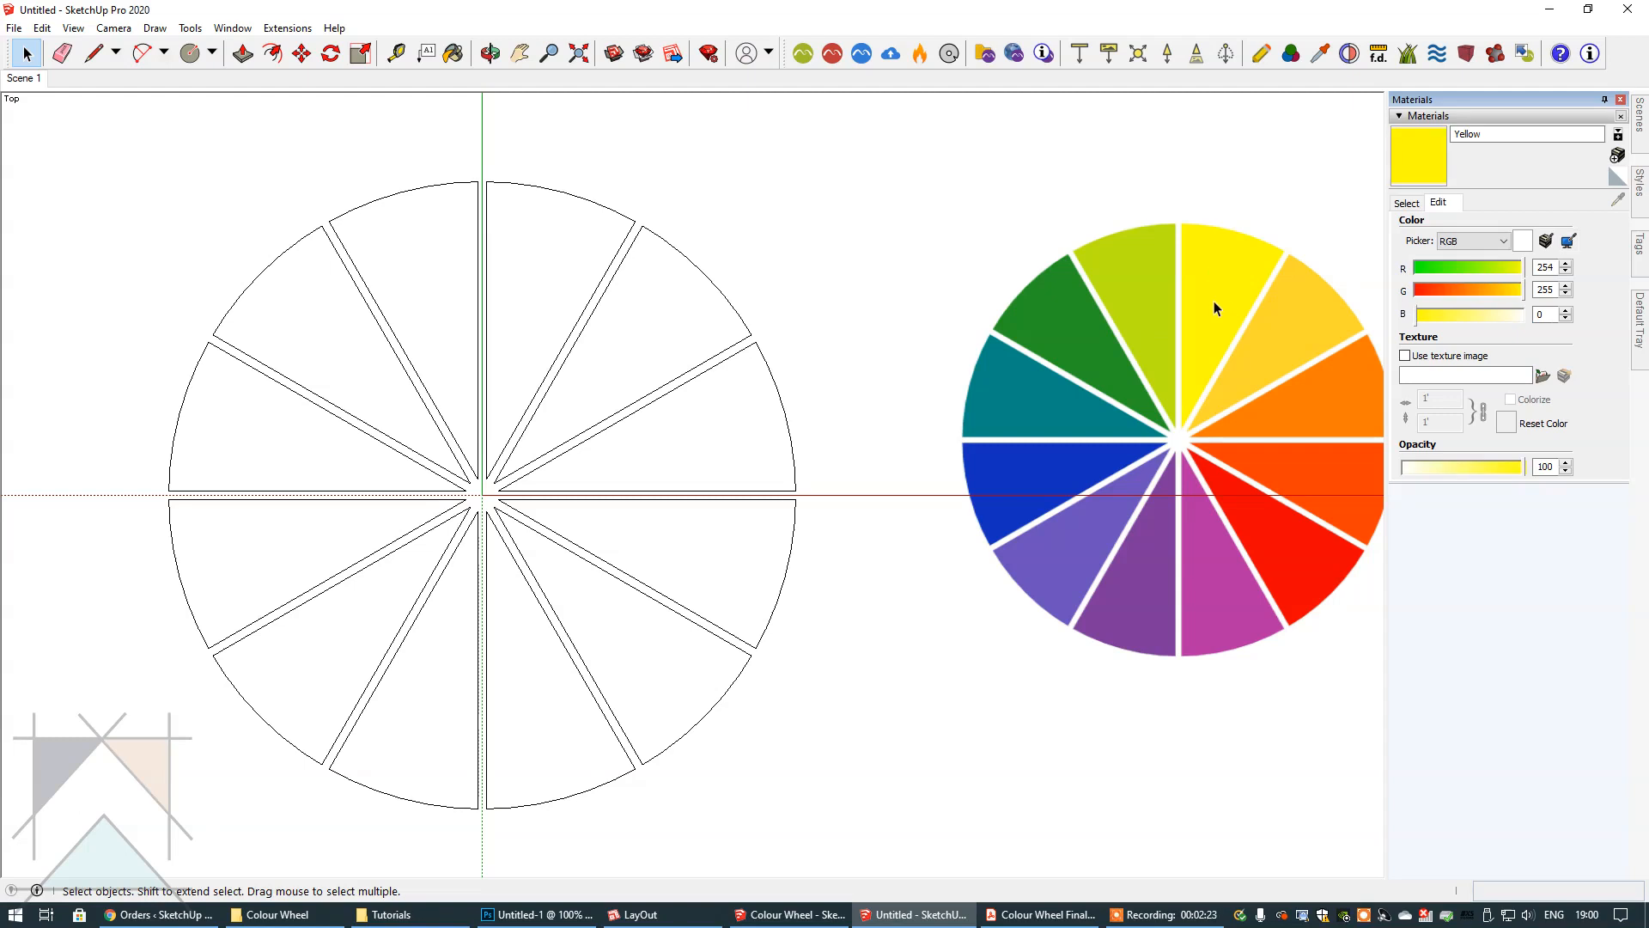
{"action": "left_click", "coordinate": [1418, 157]}
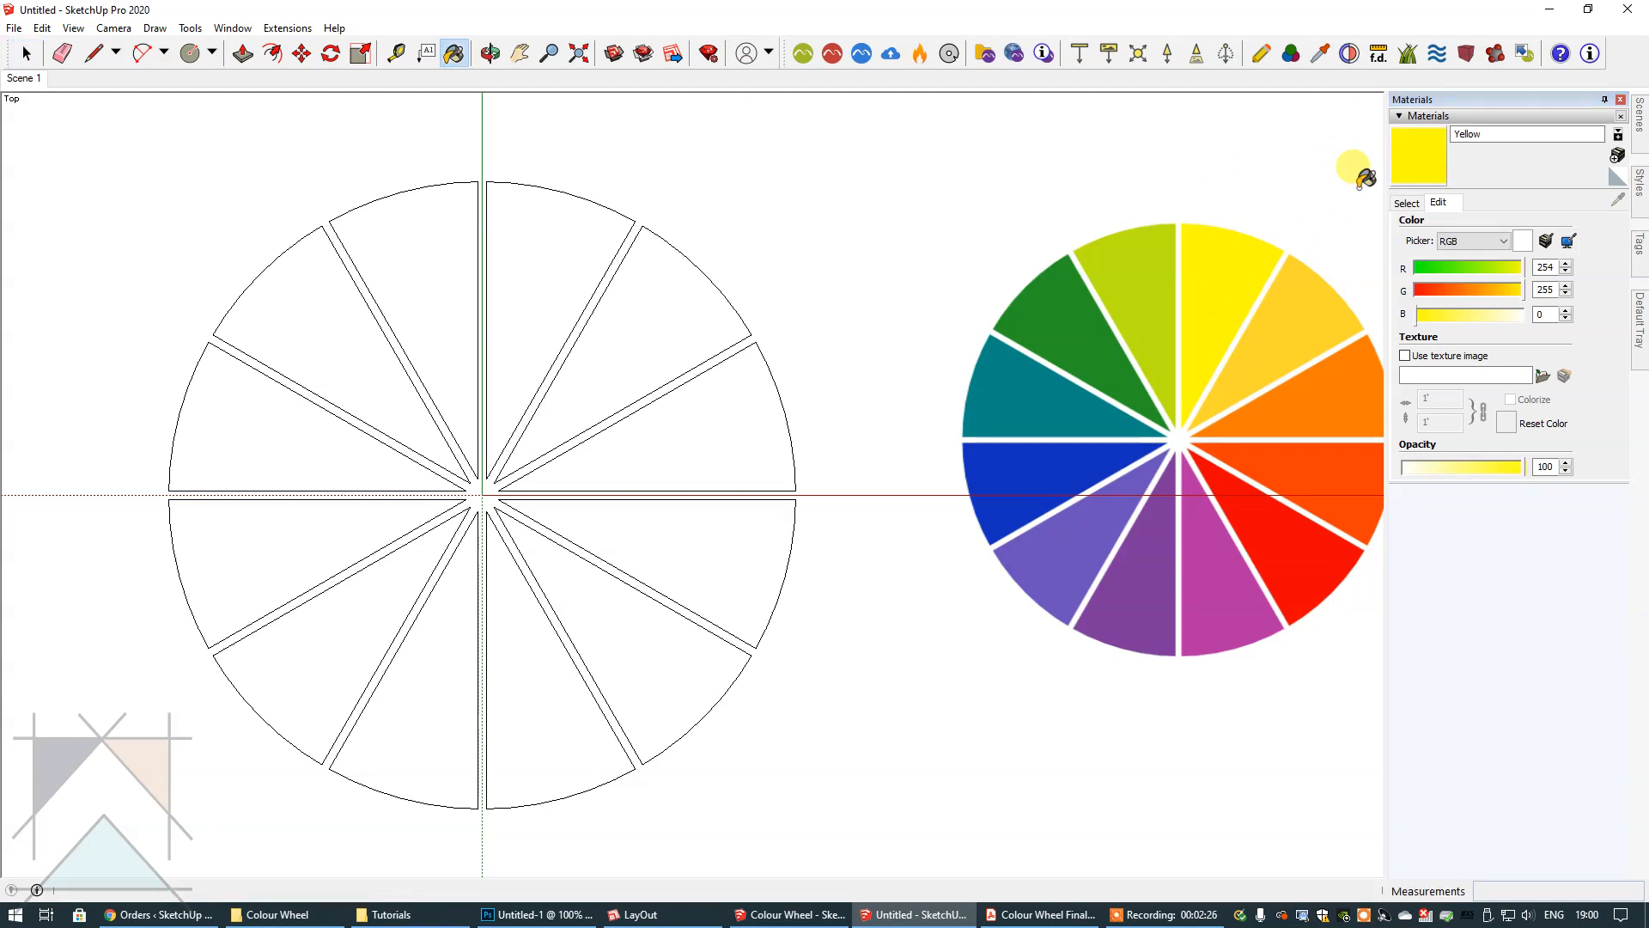
{"action": "left_click", "coordinate": [554, 243]}
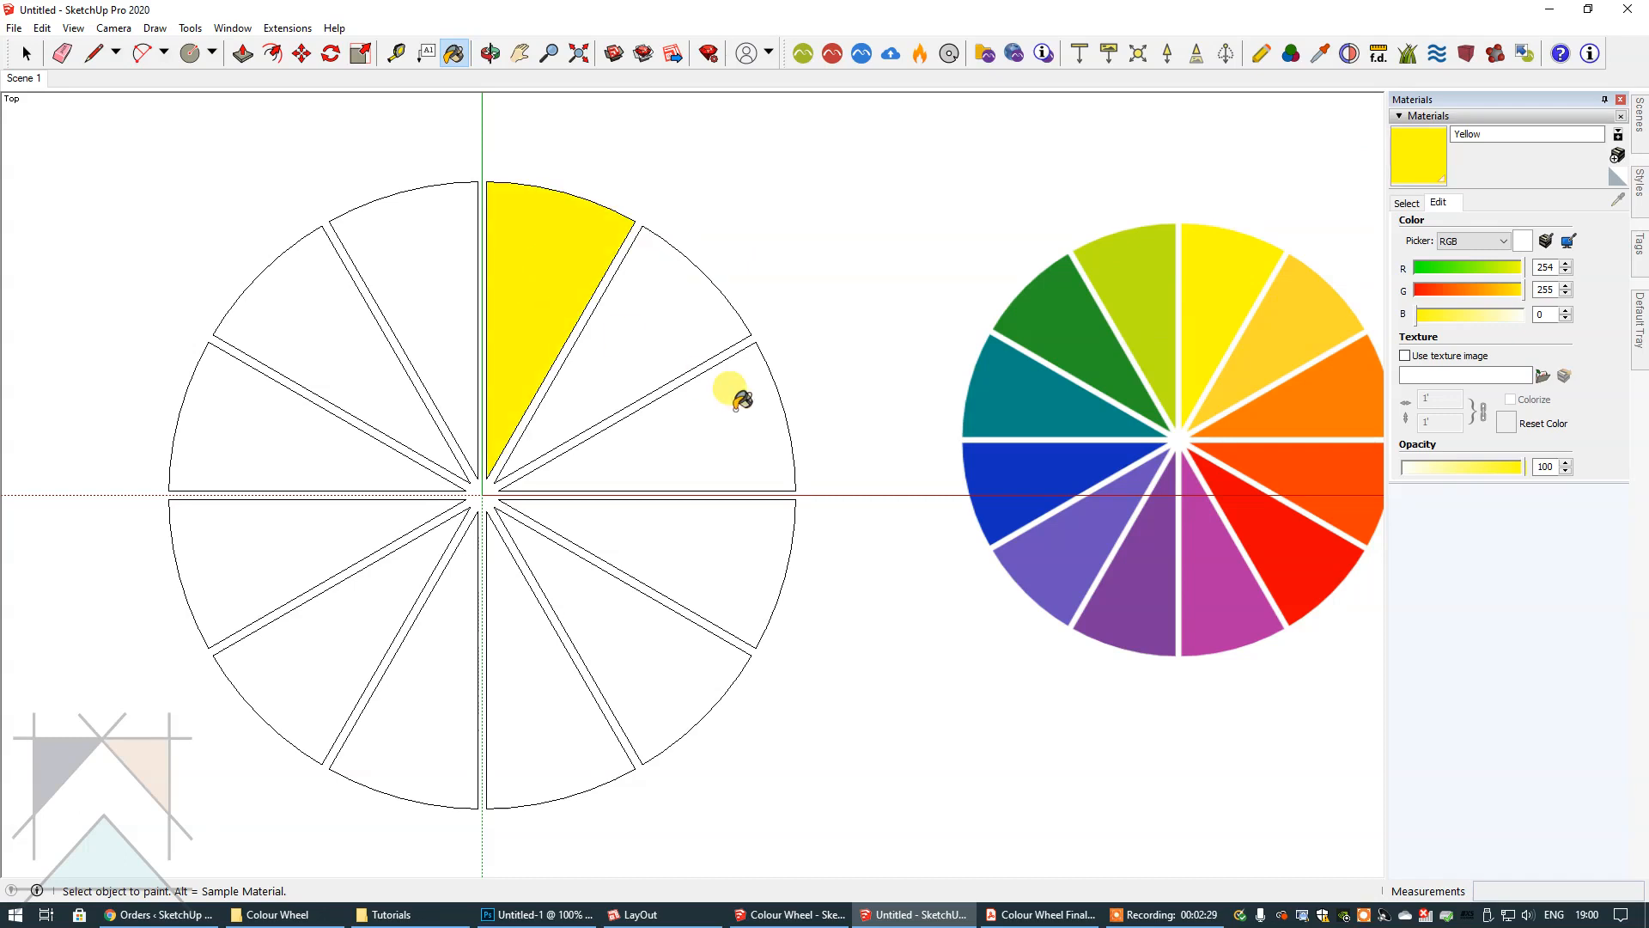
{"action": "left_click", "coordinate": [26, 53]}
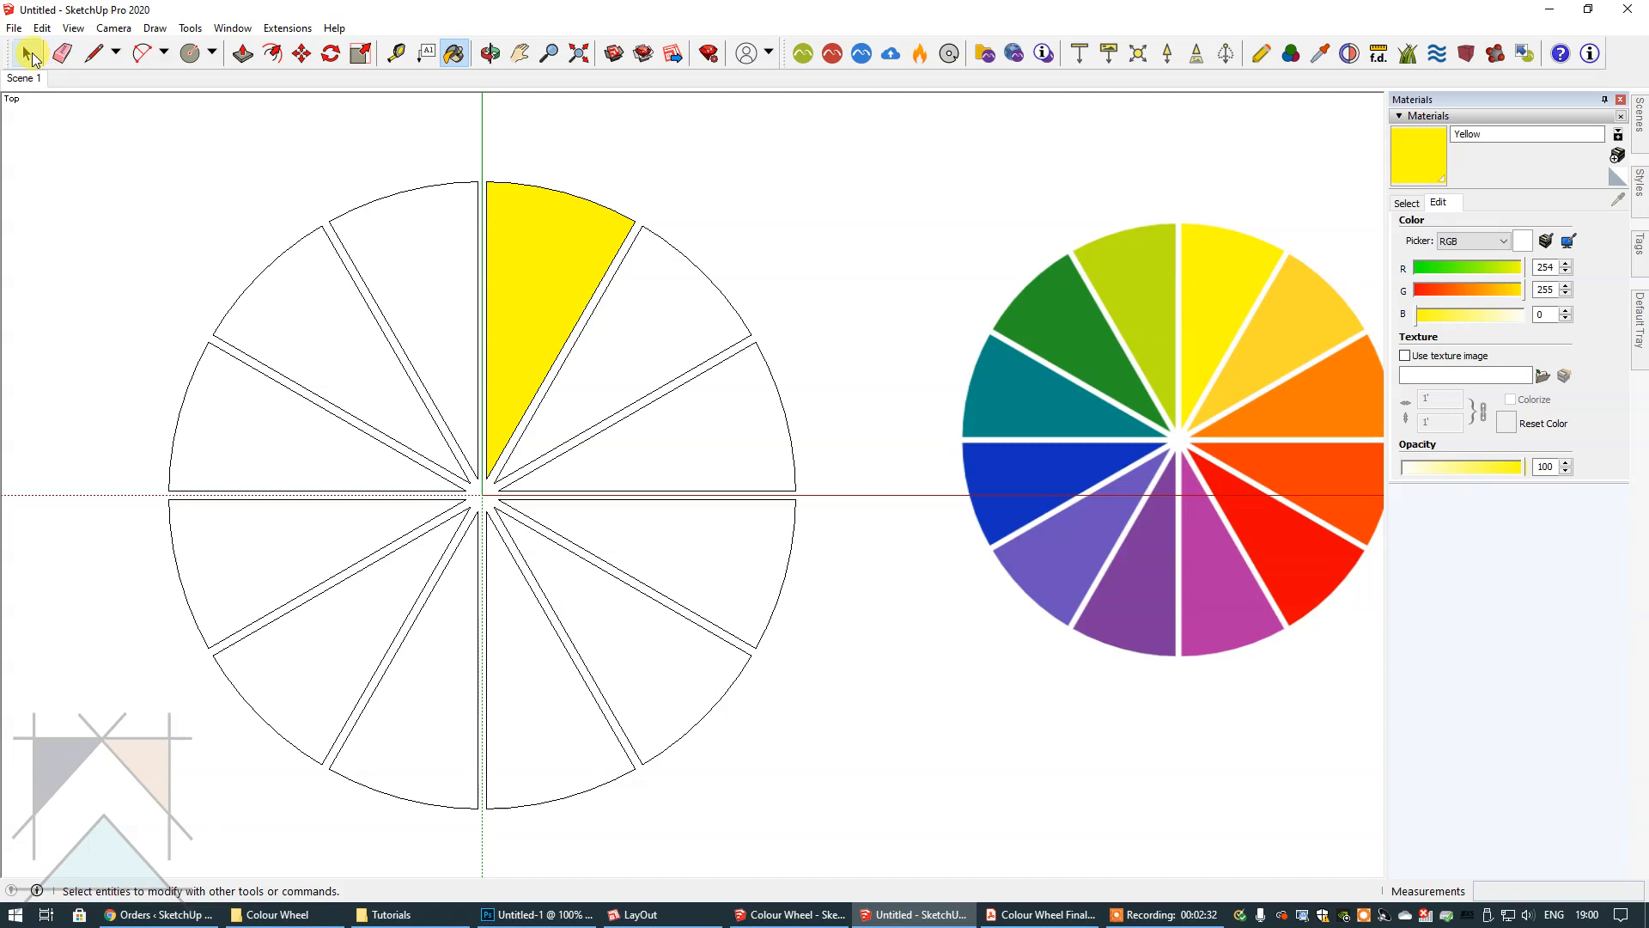
- Create a new material named Yellow Orange
{"action": "left_click", "coordinate": [1618, 157]}
{"action": "left_click", "coordinate": [712, 248]}
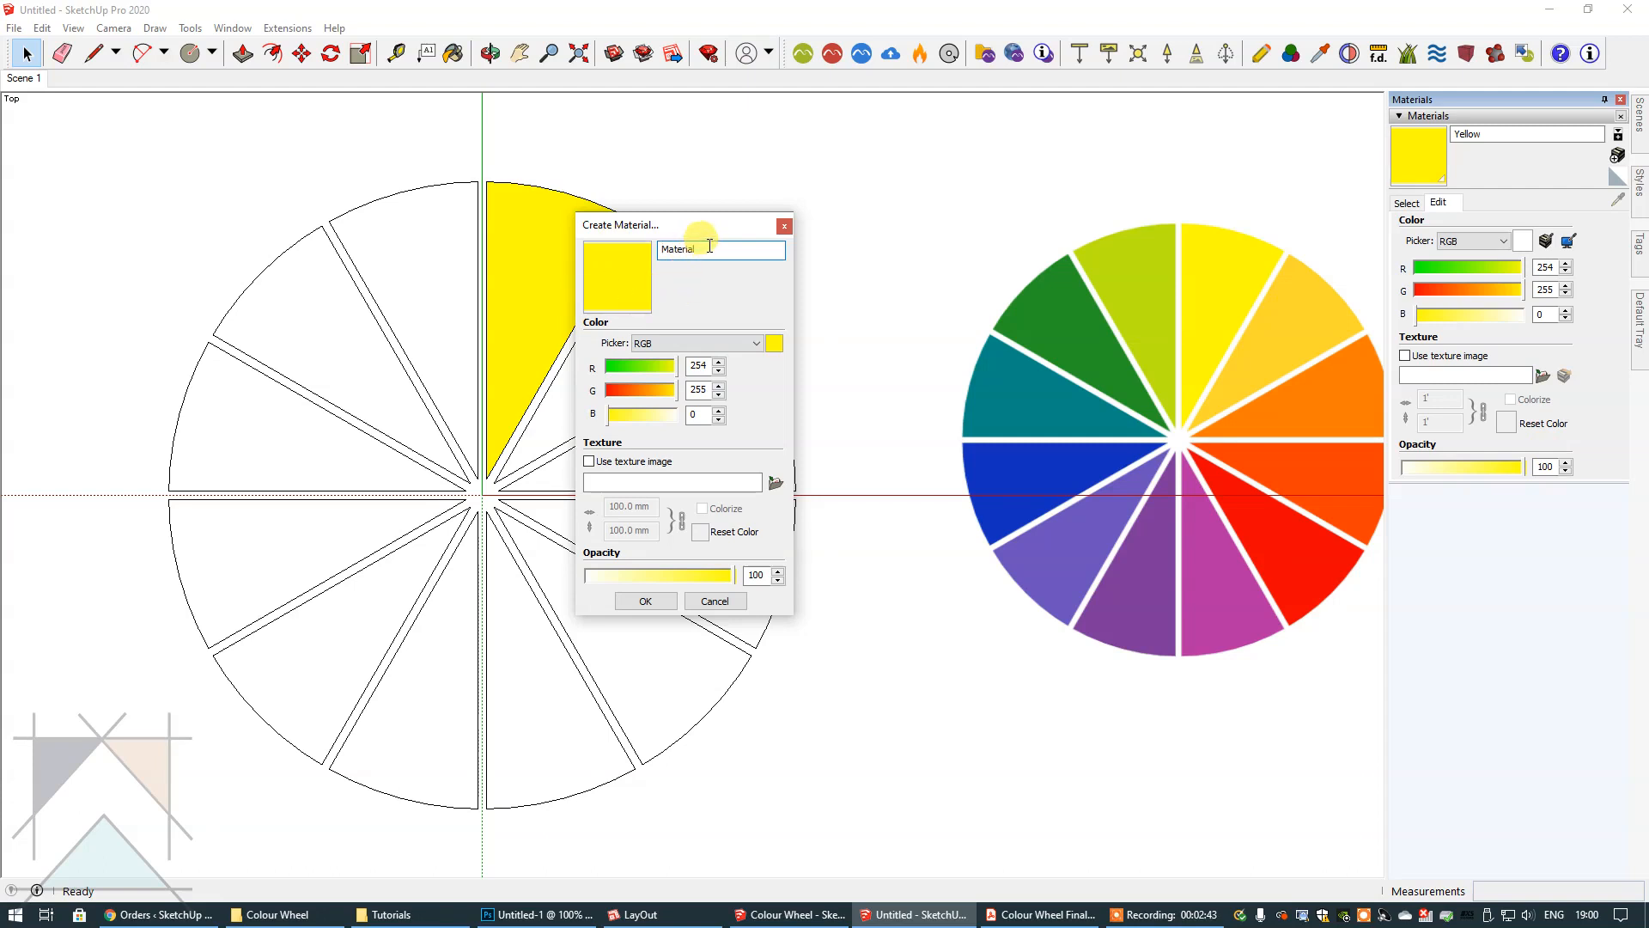
{"action": "key", "text": "BackSpace"}
{"action": "key", "text": "BackSpace"}
{"action": "key", "text": "BackSpace"}
{"action": "key", "text": "BackSpace"}
{"action": "key", "text": "BackSpace"}
{"action": "key", "text": "BackSpace"}
{"action": "key", "text": "BackSpace"}
{"action": "key", "text": "BackSpace"}
{"action": "type", "text": "Yellow Orange"}
{"action": "left_click", "coordinate": [645, 602]}
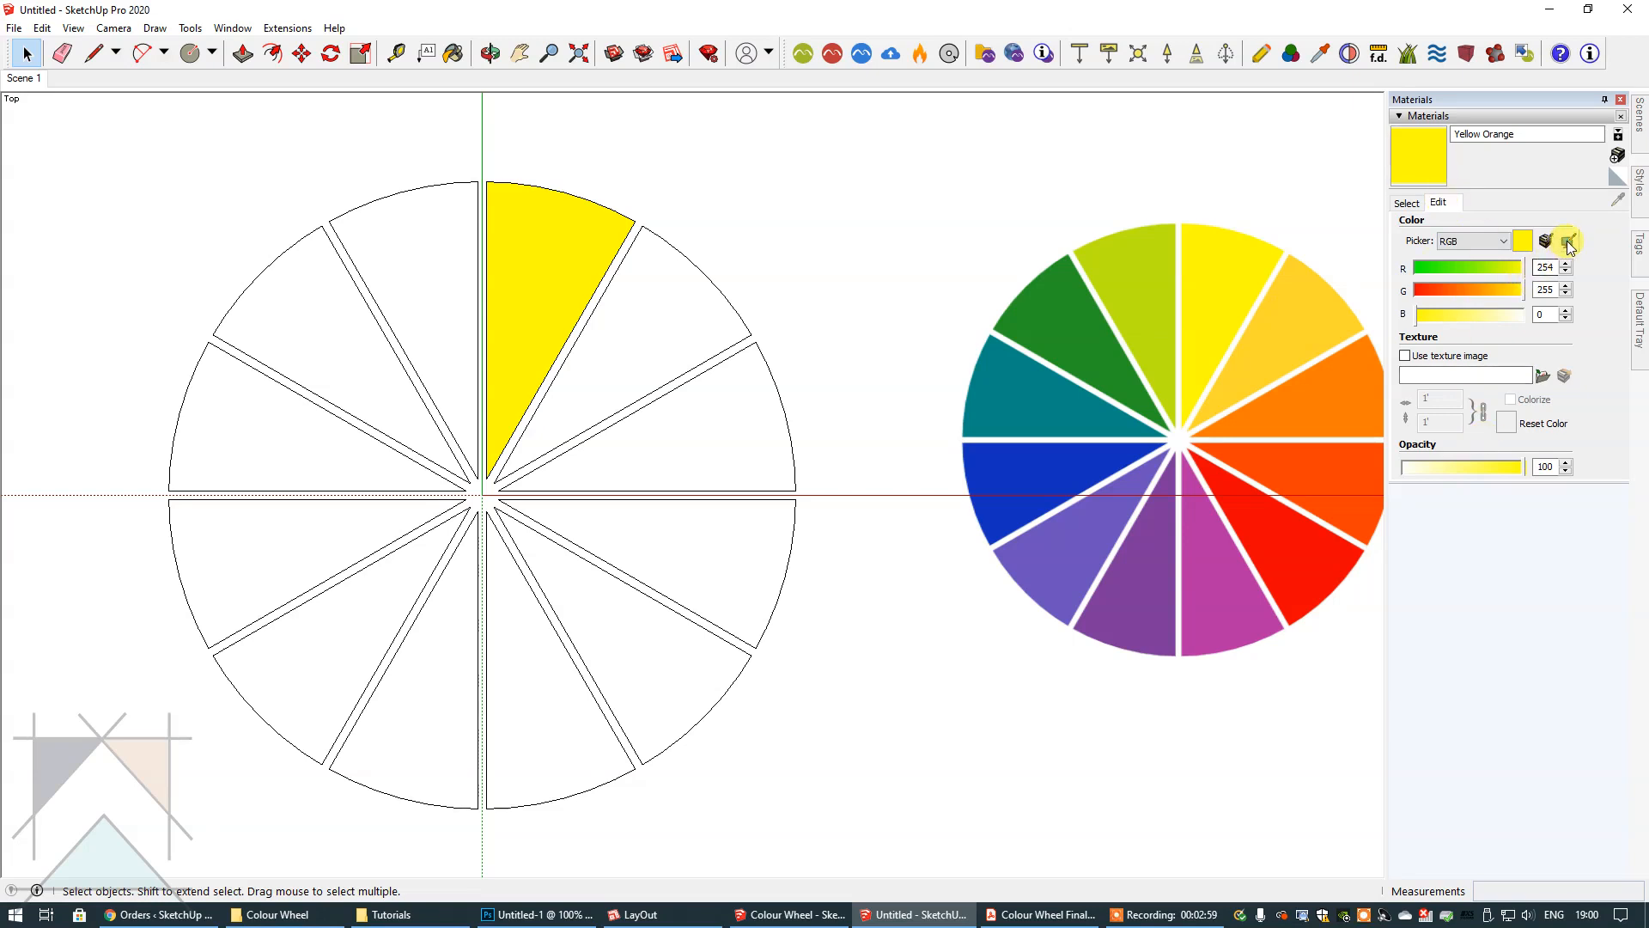
- Match the Yellow Orange material to the reference image's yellow-orange wedge and paint the second wedge clockwise with it
{"action": "left_click", "coordinate": [1568, 242]}
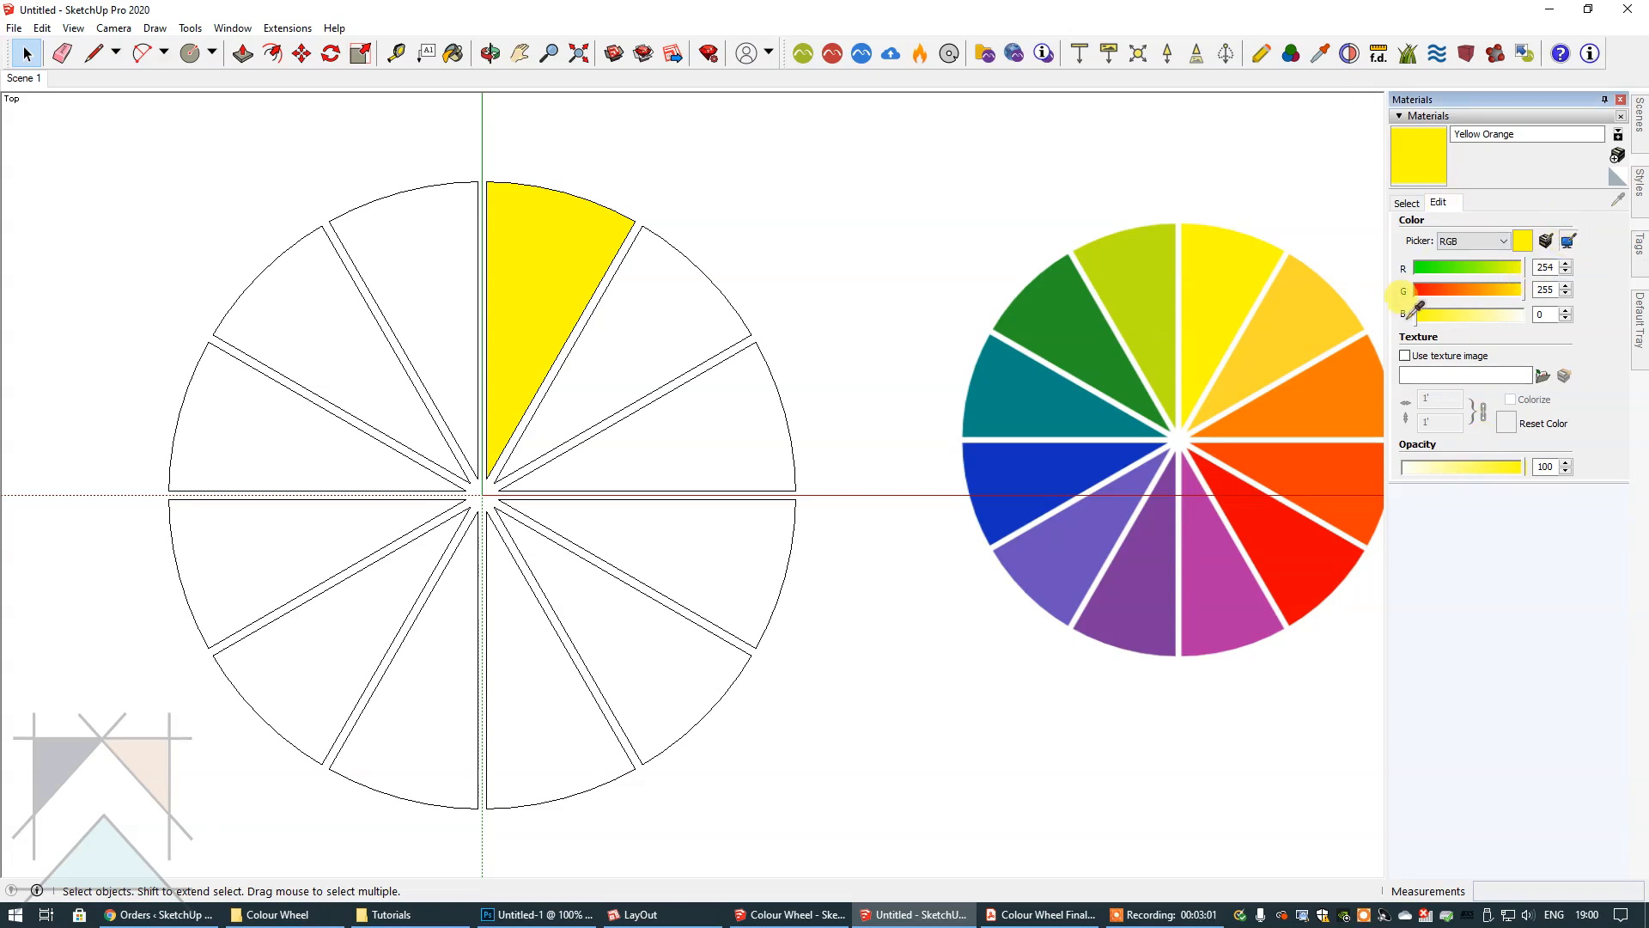
{"action": "left_click", "coordinate": [1284, 327]}
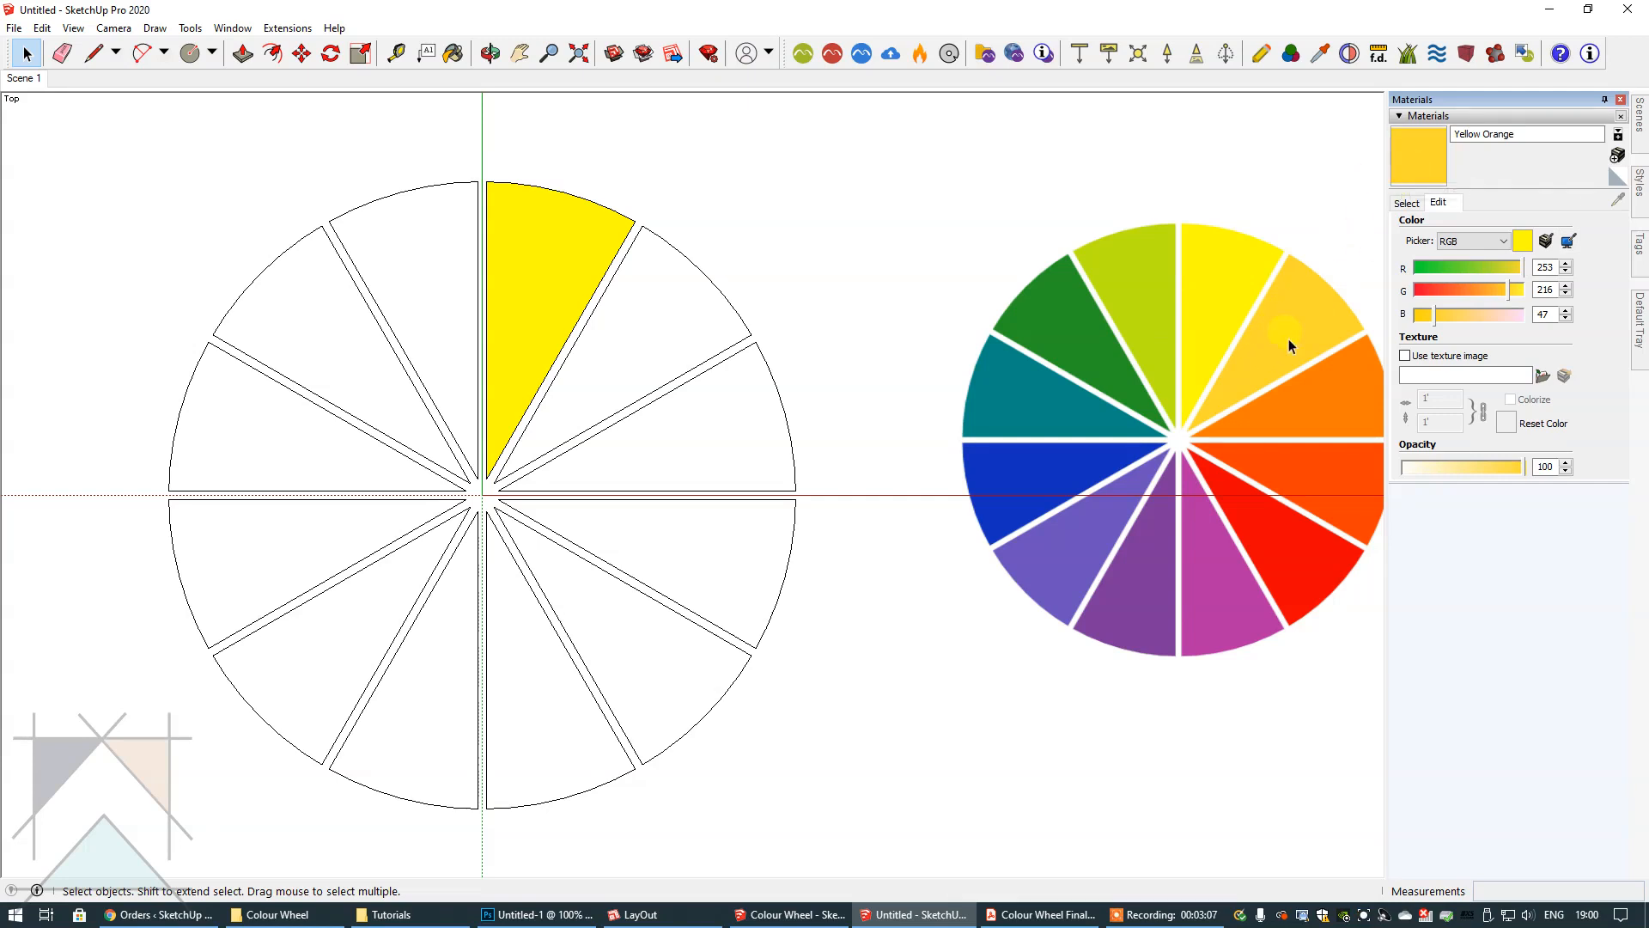
{"action": "left_click", "coordinate": [1420, 157]}
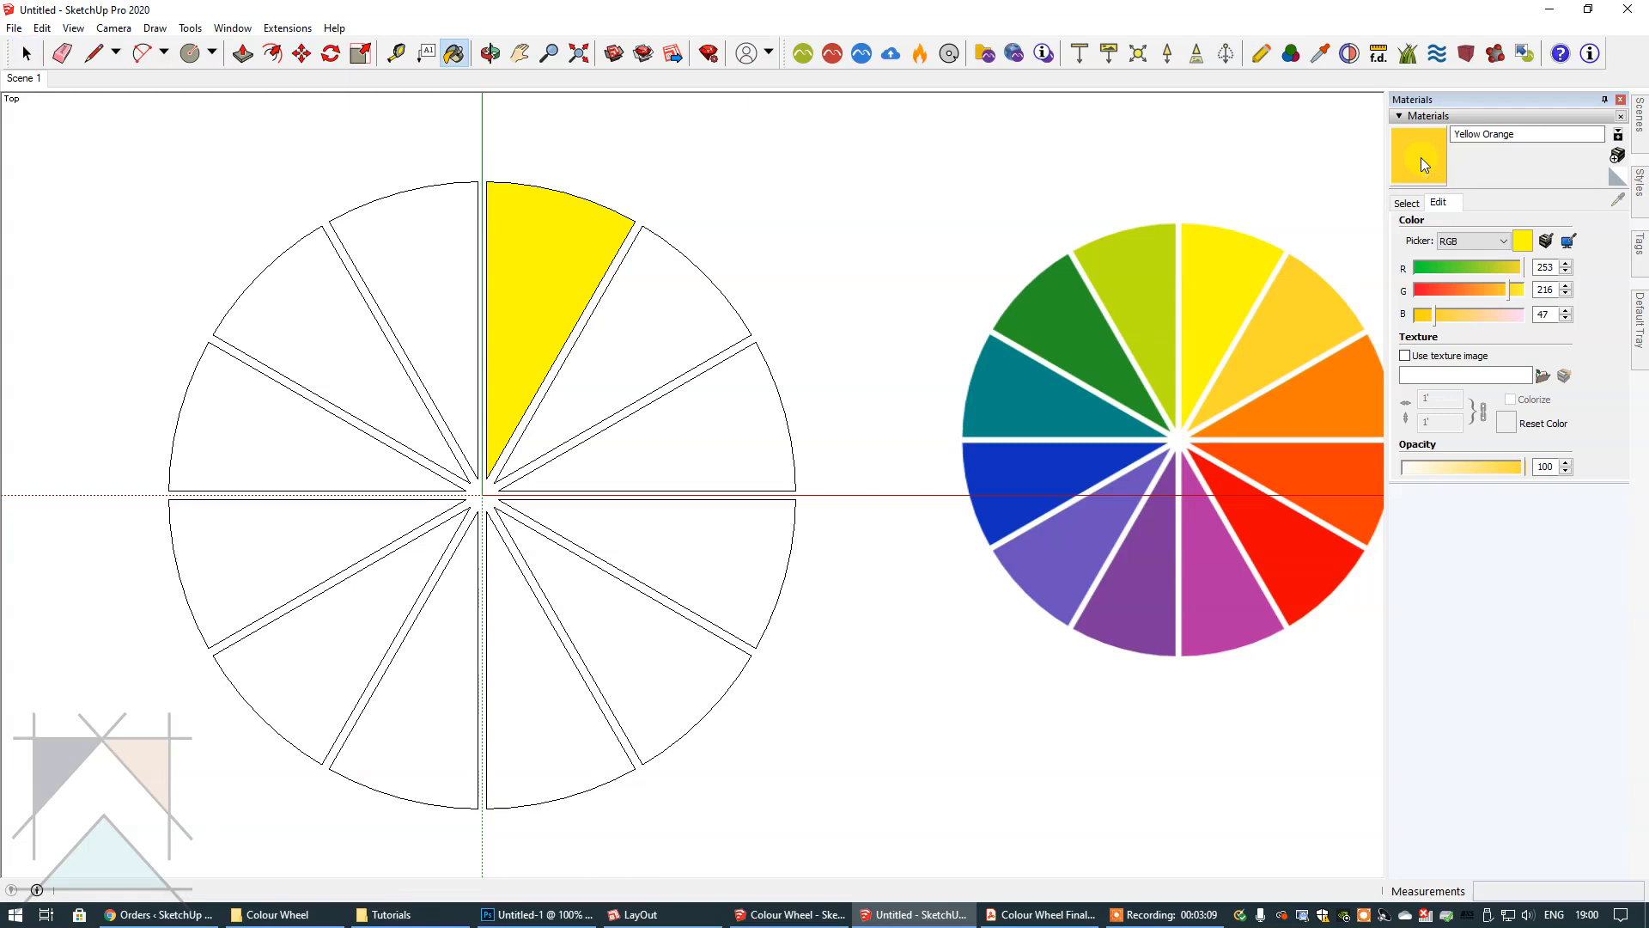
{"action": "left_click", "coordinate": [617, 324]}
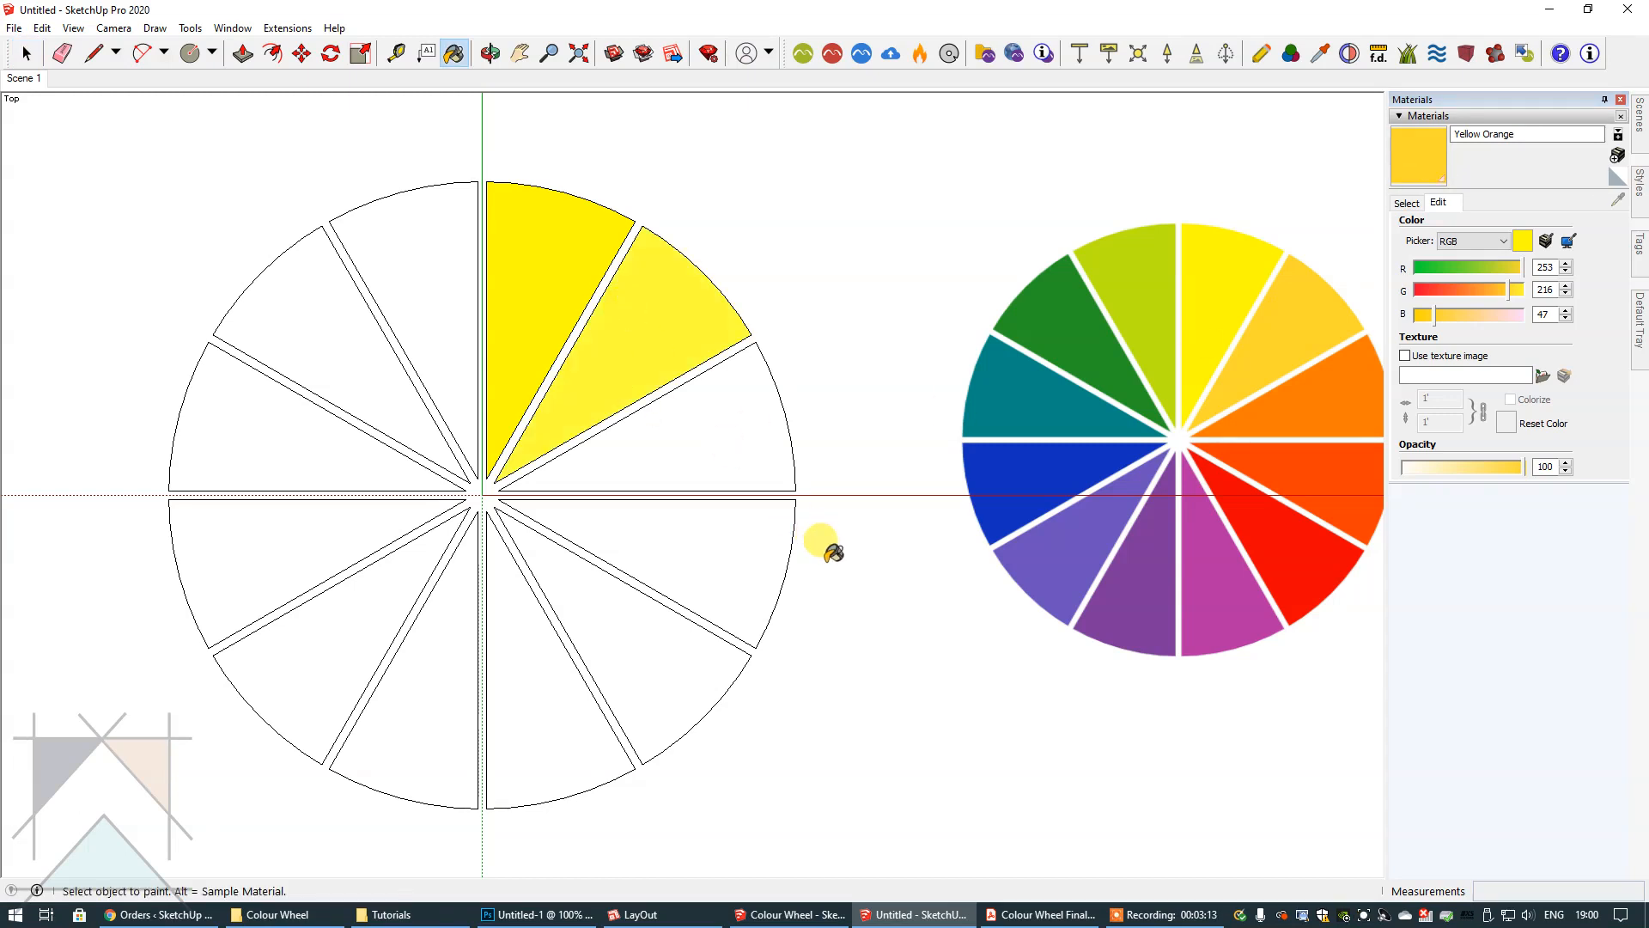
{"action": "left_click", "coordinate": [25, 55]}
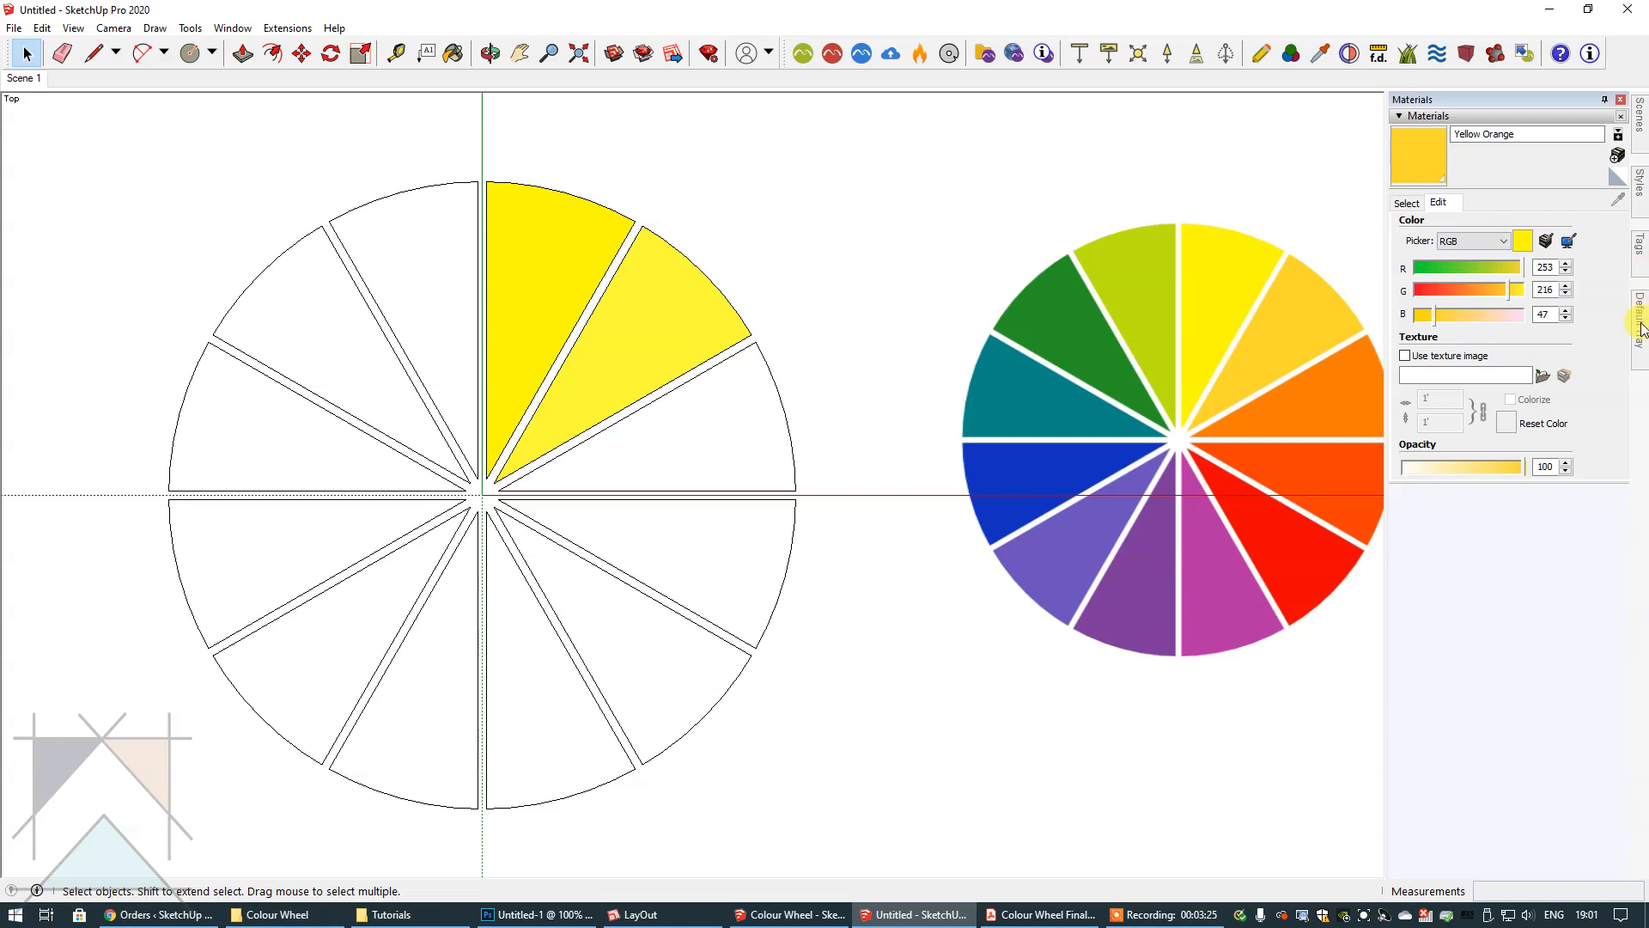
- Turn on Use sun for shading in the shadow settings so the painted wedges display their true colours
{"action": "mouse_move", "coordinate": [1640, 325]}
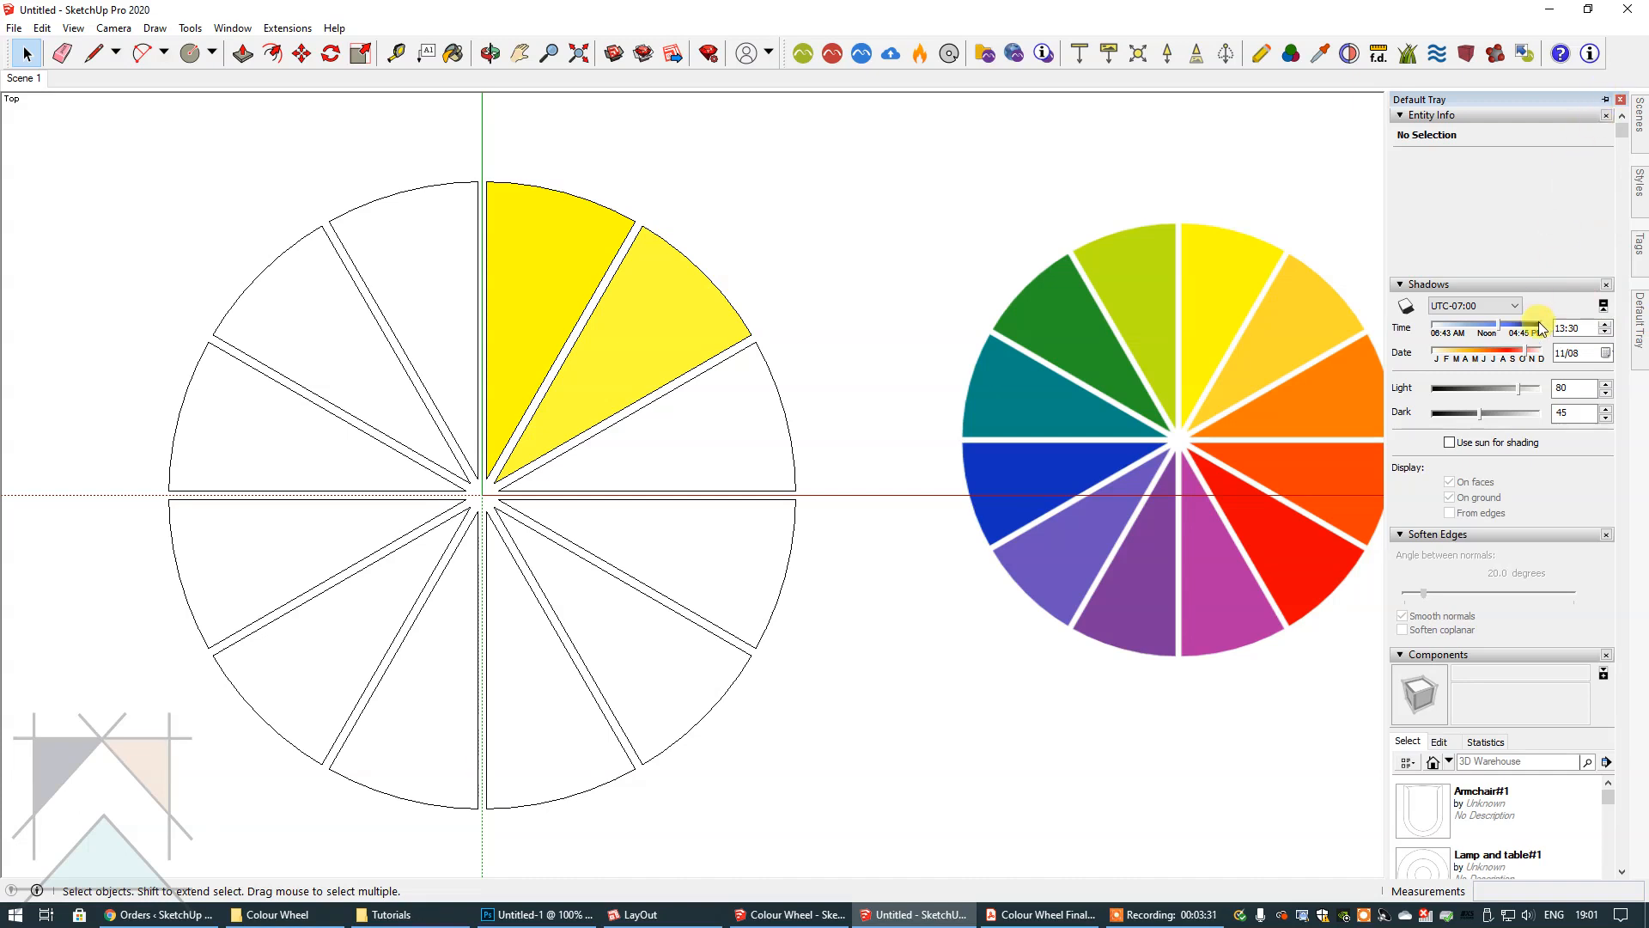
{"action": "left_click", "coordinate": [1449, 443]}
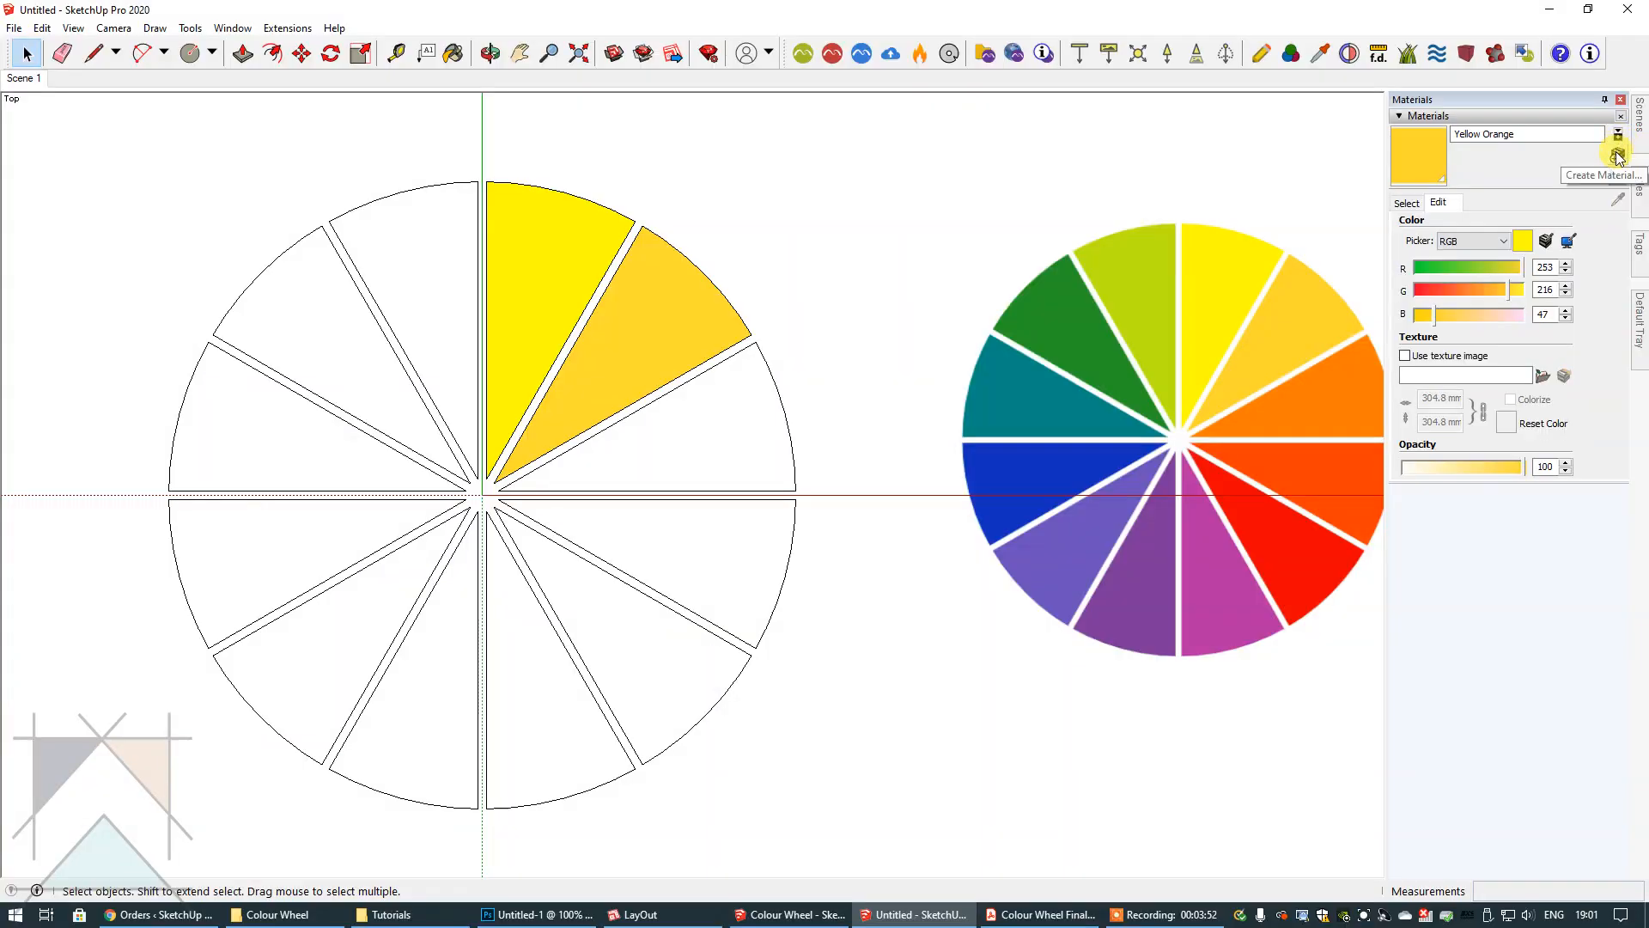
- Create a new material named Orange
{"action": "left_click", "coordinate": [1617, 156]}
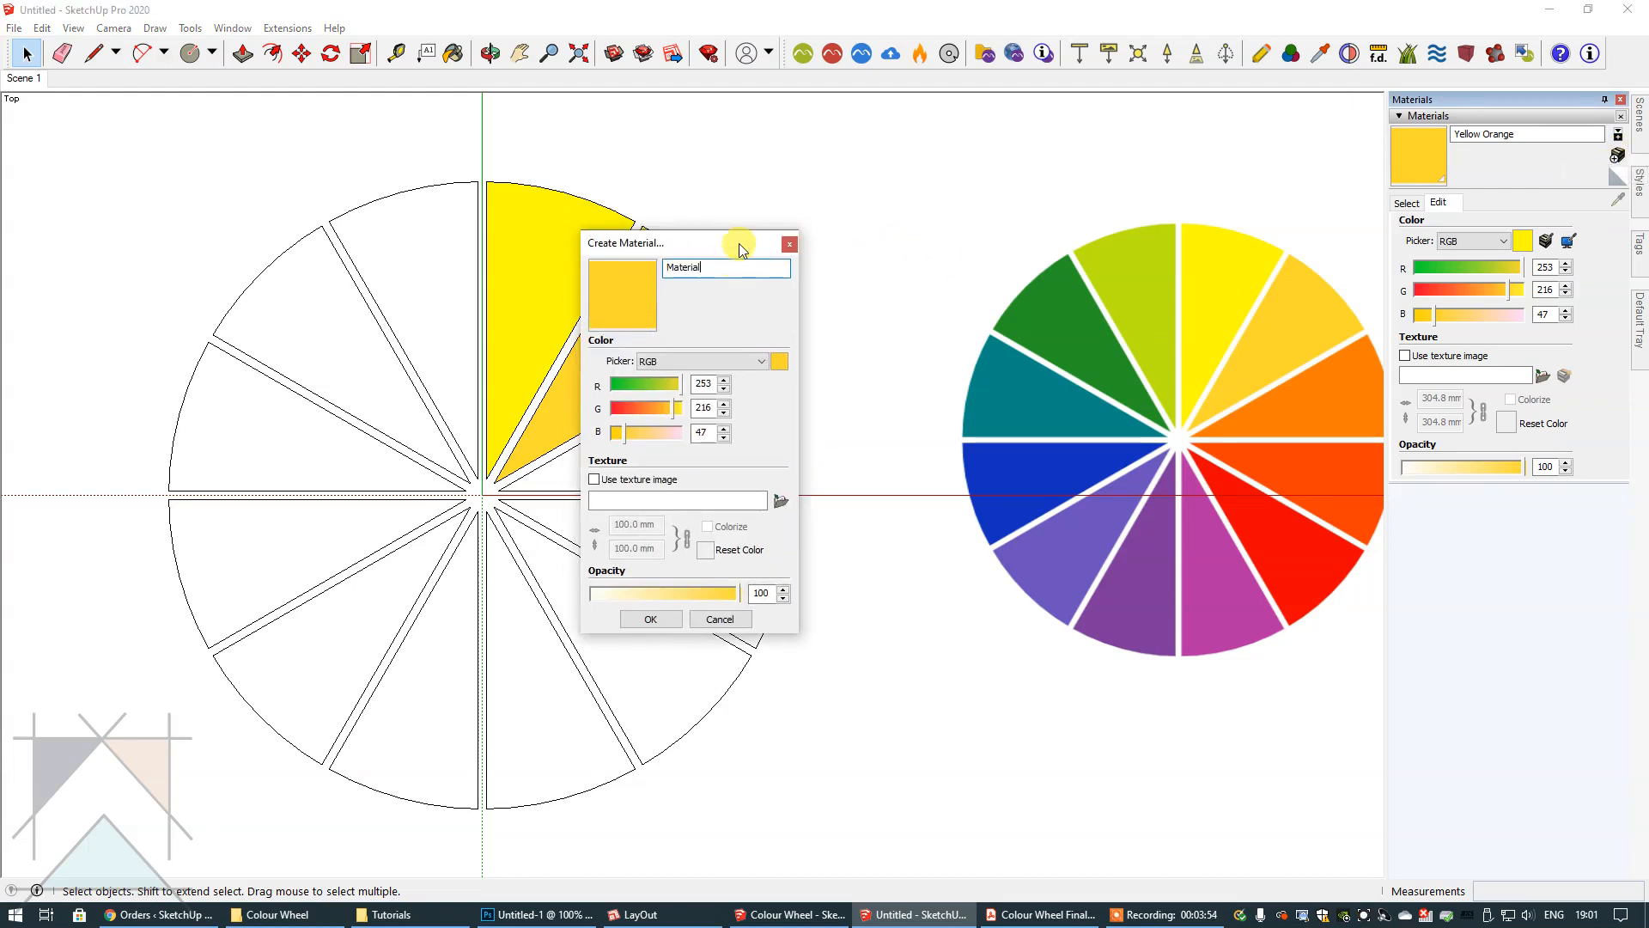
{"action": "key", "text": "BackSpace"}
{"action": "key", "text": "BackSpace"}
{"action": "key", "text": "BackSpace"}
{"action": "key", "text": "BackSpace"}
{"action": "key", "text": "BackSpace"}
{"action": "key", "text": "BackSpace"}
{"action": "key", "text": "BackSpace"}
{"action": "key", "text": "BackSpace"}
{"action": "type", "text": "Orange"}
{"action": "left_click", "coordinate": [651, 619]}
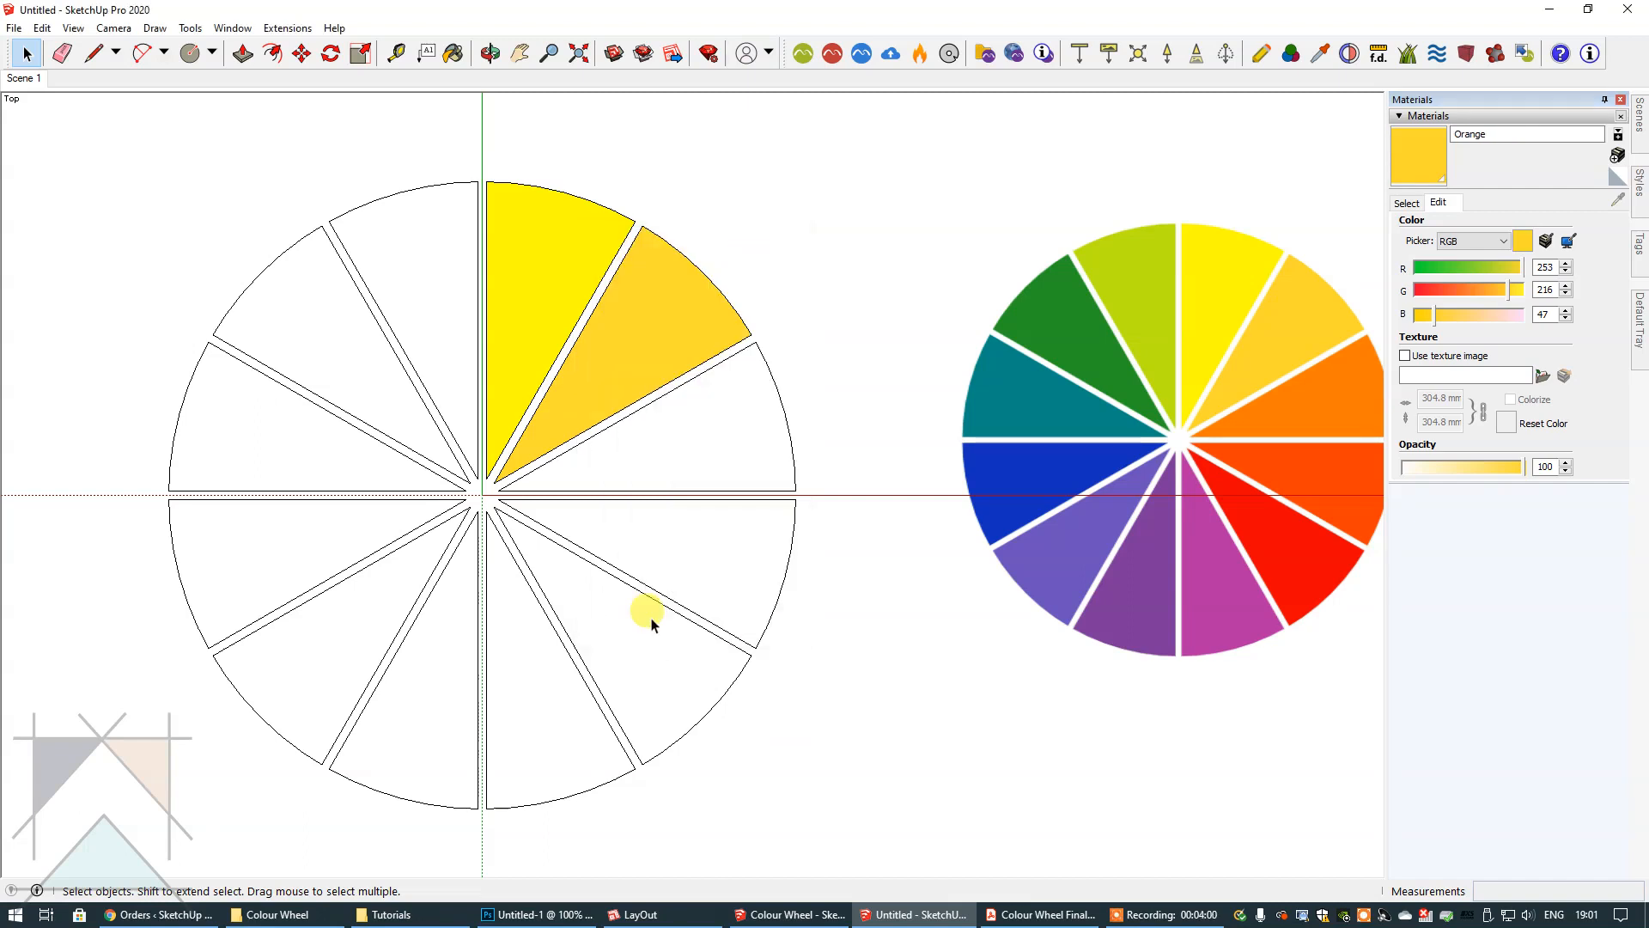
- Match the Orange material to the reference image's orange wedge and paint the third wedge clockwise with it
{"action": "left_click", "coordinate": [1569, 242]}
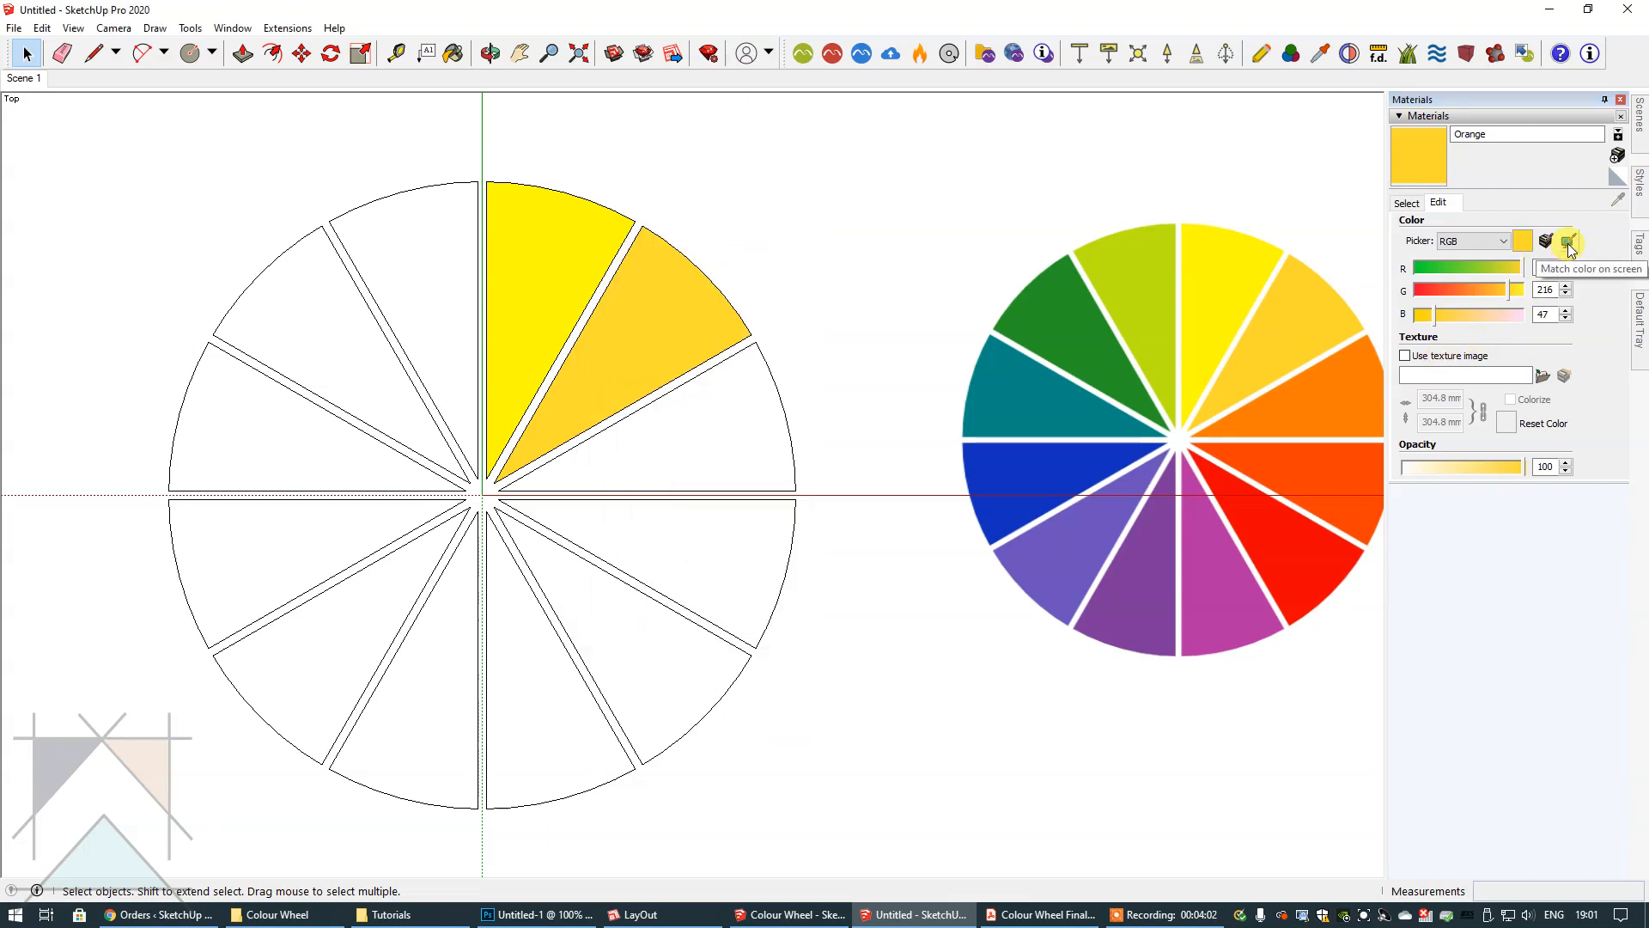
{"action": "left_click", "coordinate": [1305, 403]}
{"action": "left_click", "coordinate": [1417, 158]}
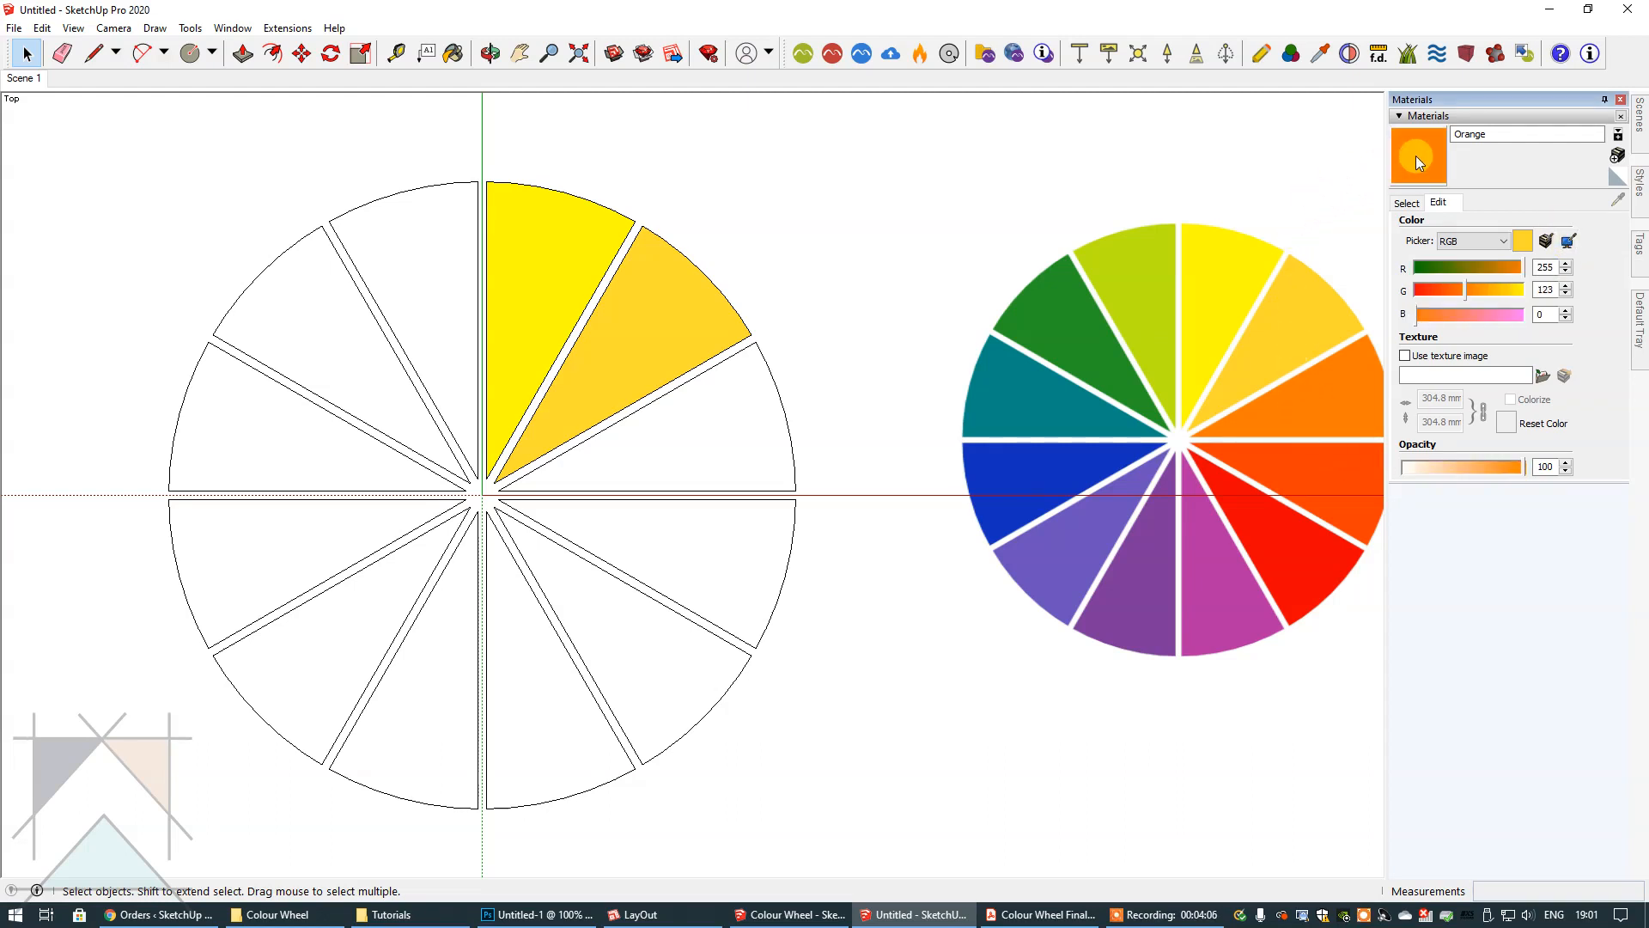
{"action": "left_click", "coordinate": [709, 423]}
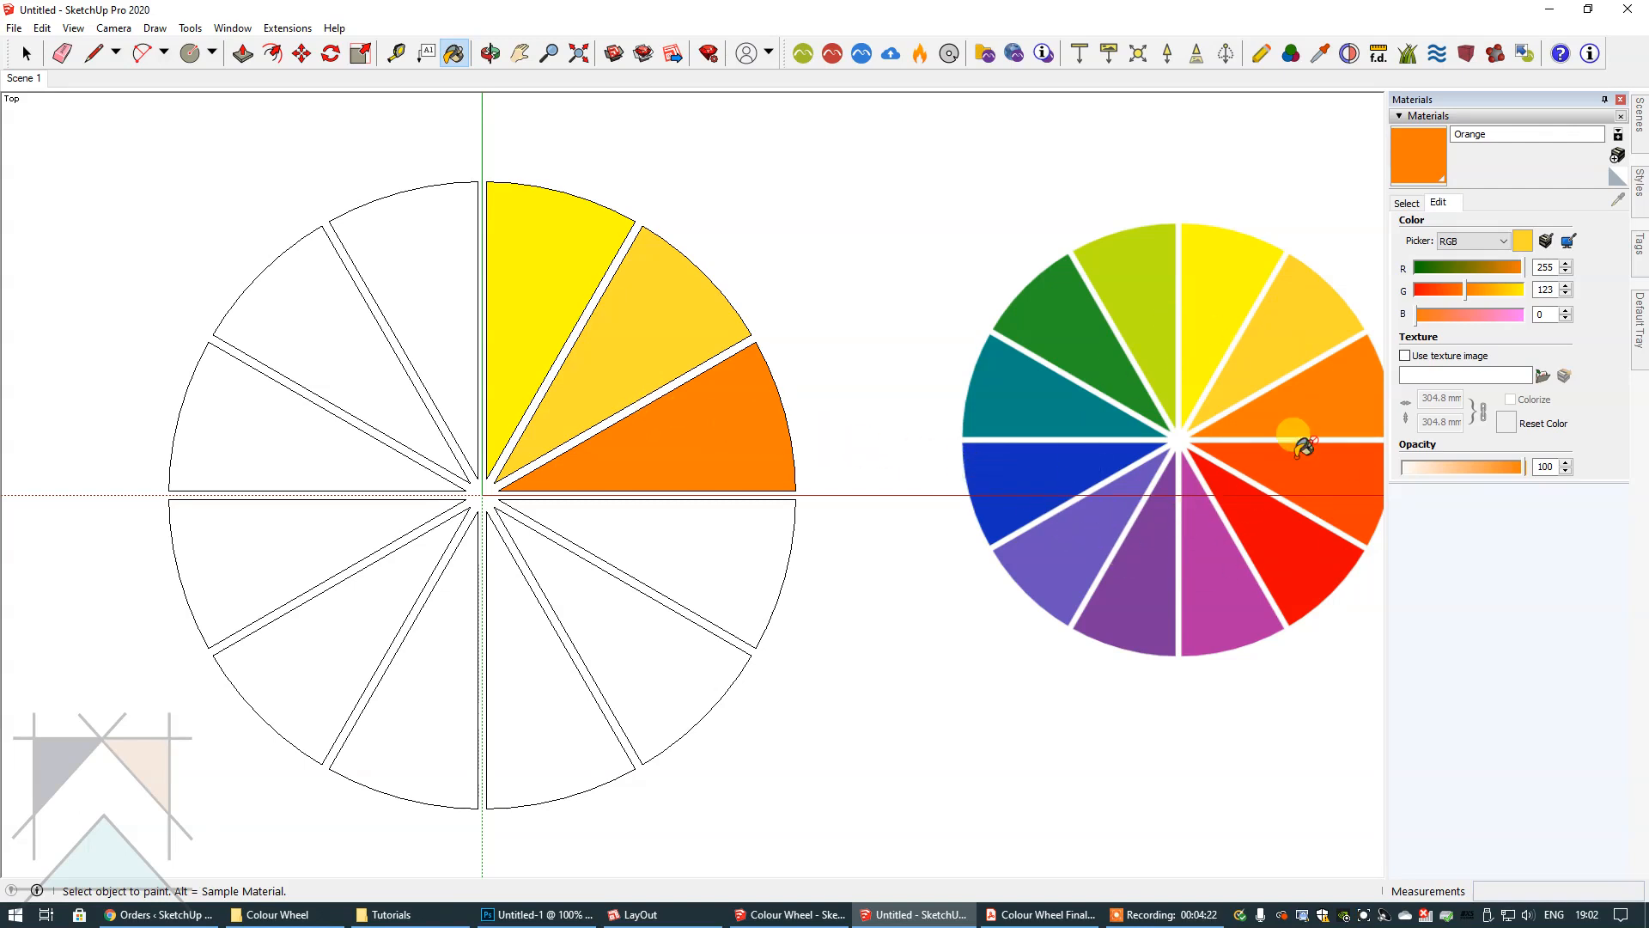
{"action": "left_click", "coordinate": [26, 53]}
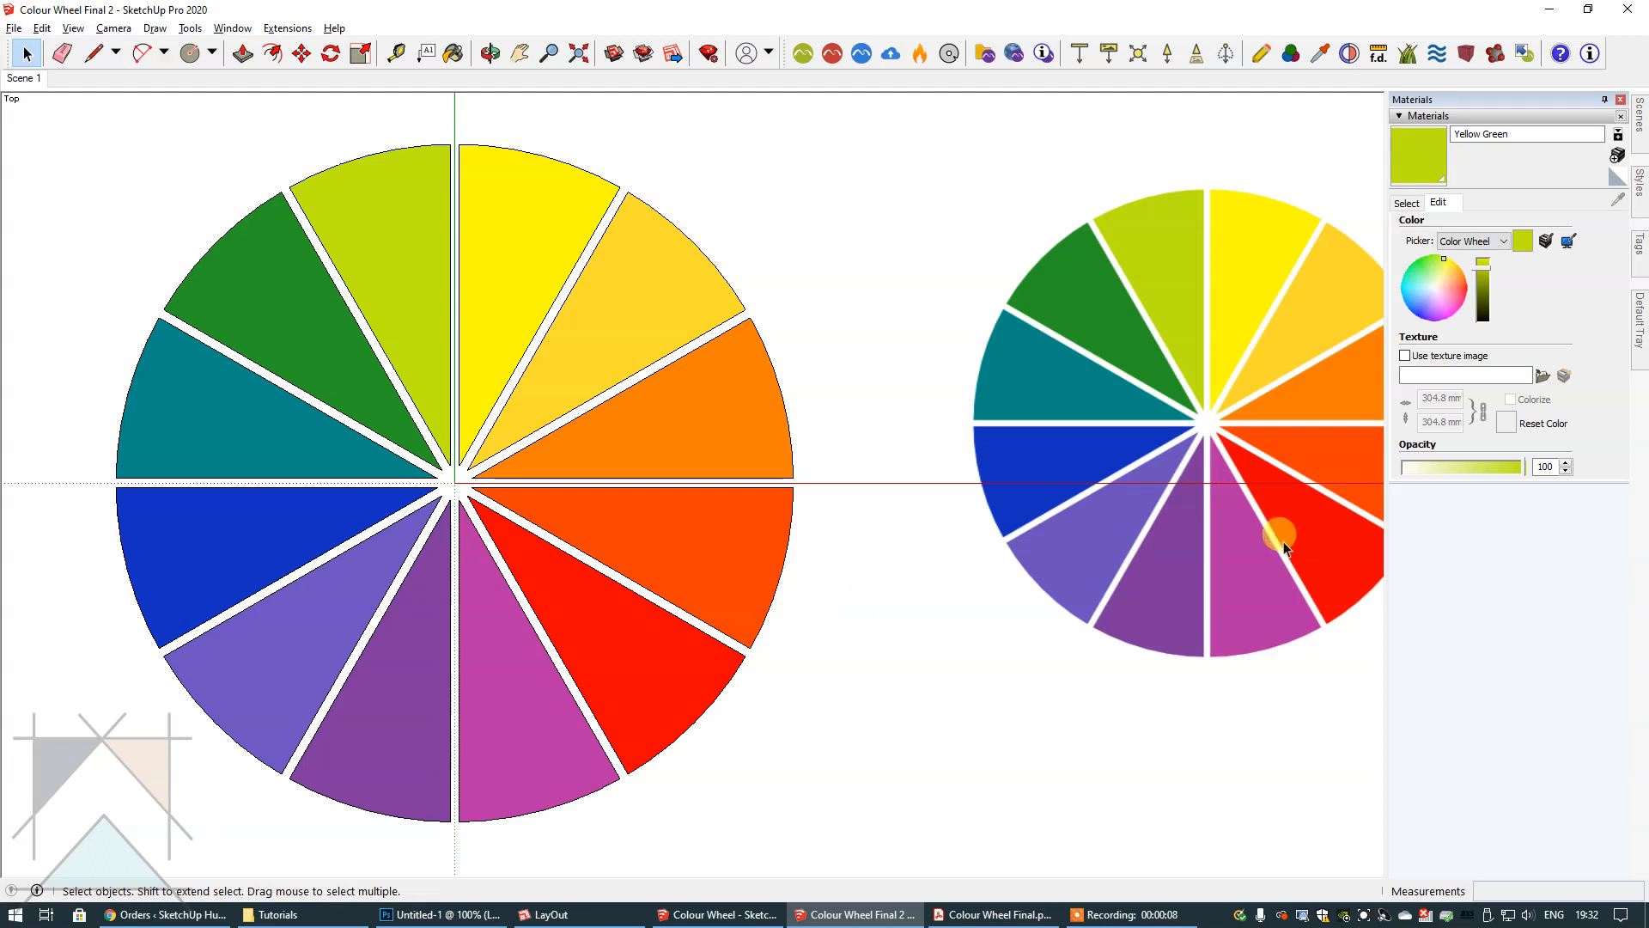
- Delete the imported reference colour wheel image, leaving only the painted twelve-wedge wheel
{"action": "left_click", "coordinate": [1173, 542]}
{"action": "key", "text": "Delete"}
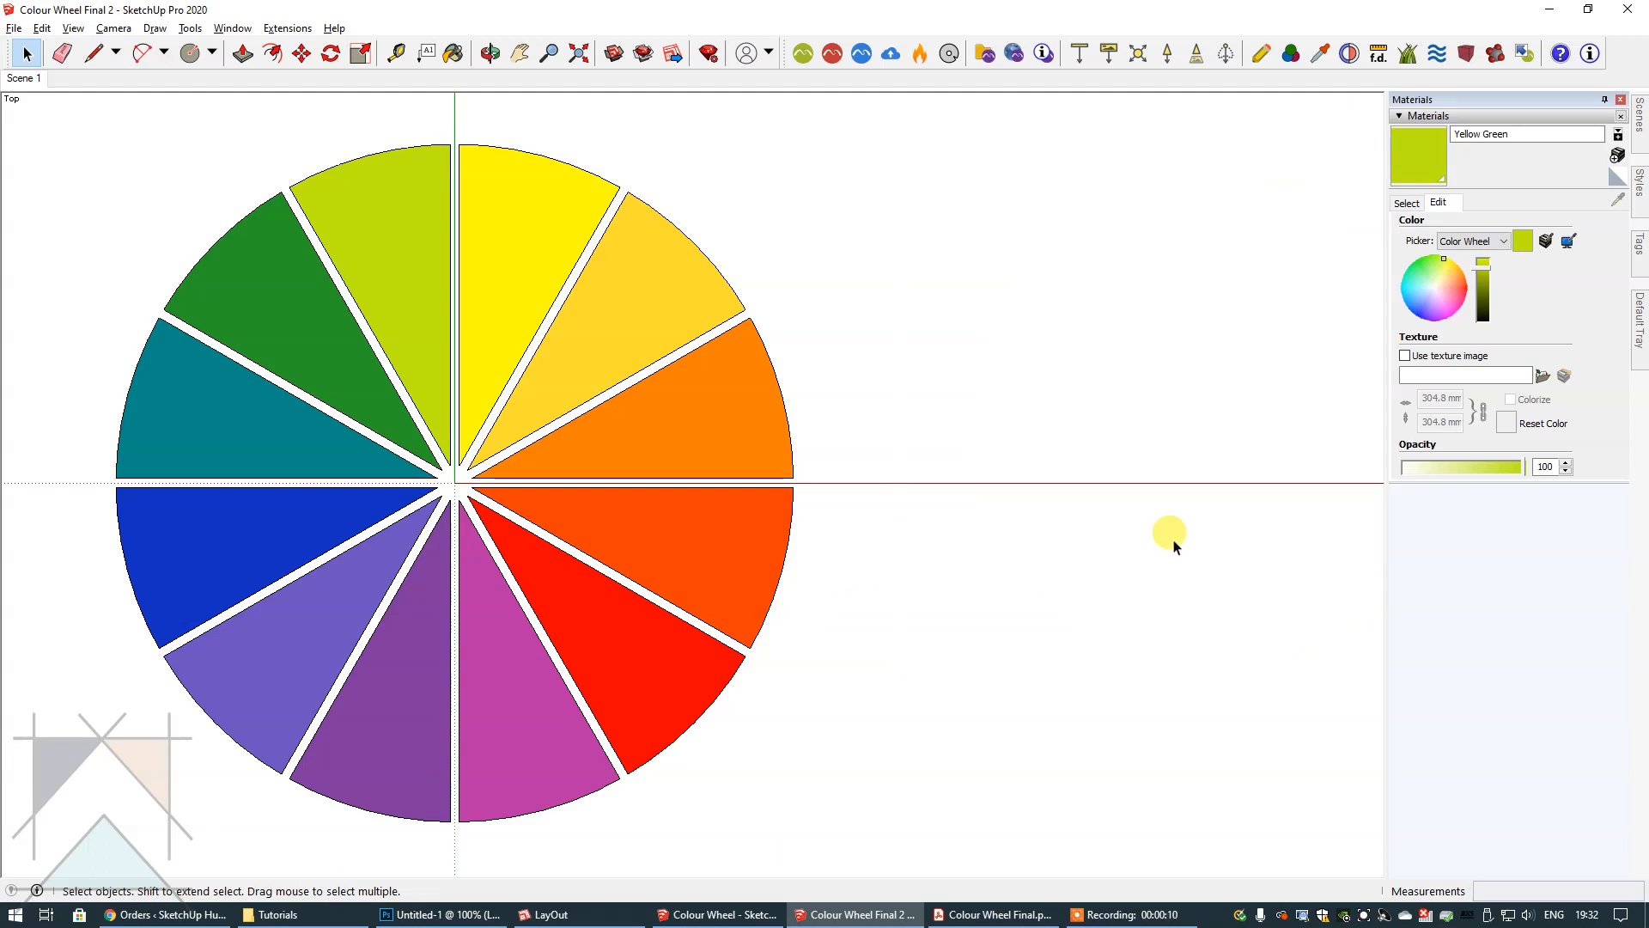
{"action": "left_click", "coordinate": [519, 53]}
{"action": "left_click_drag", "start_coordinate": [698, 301], "coordinate": [981, 306]}
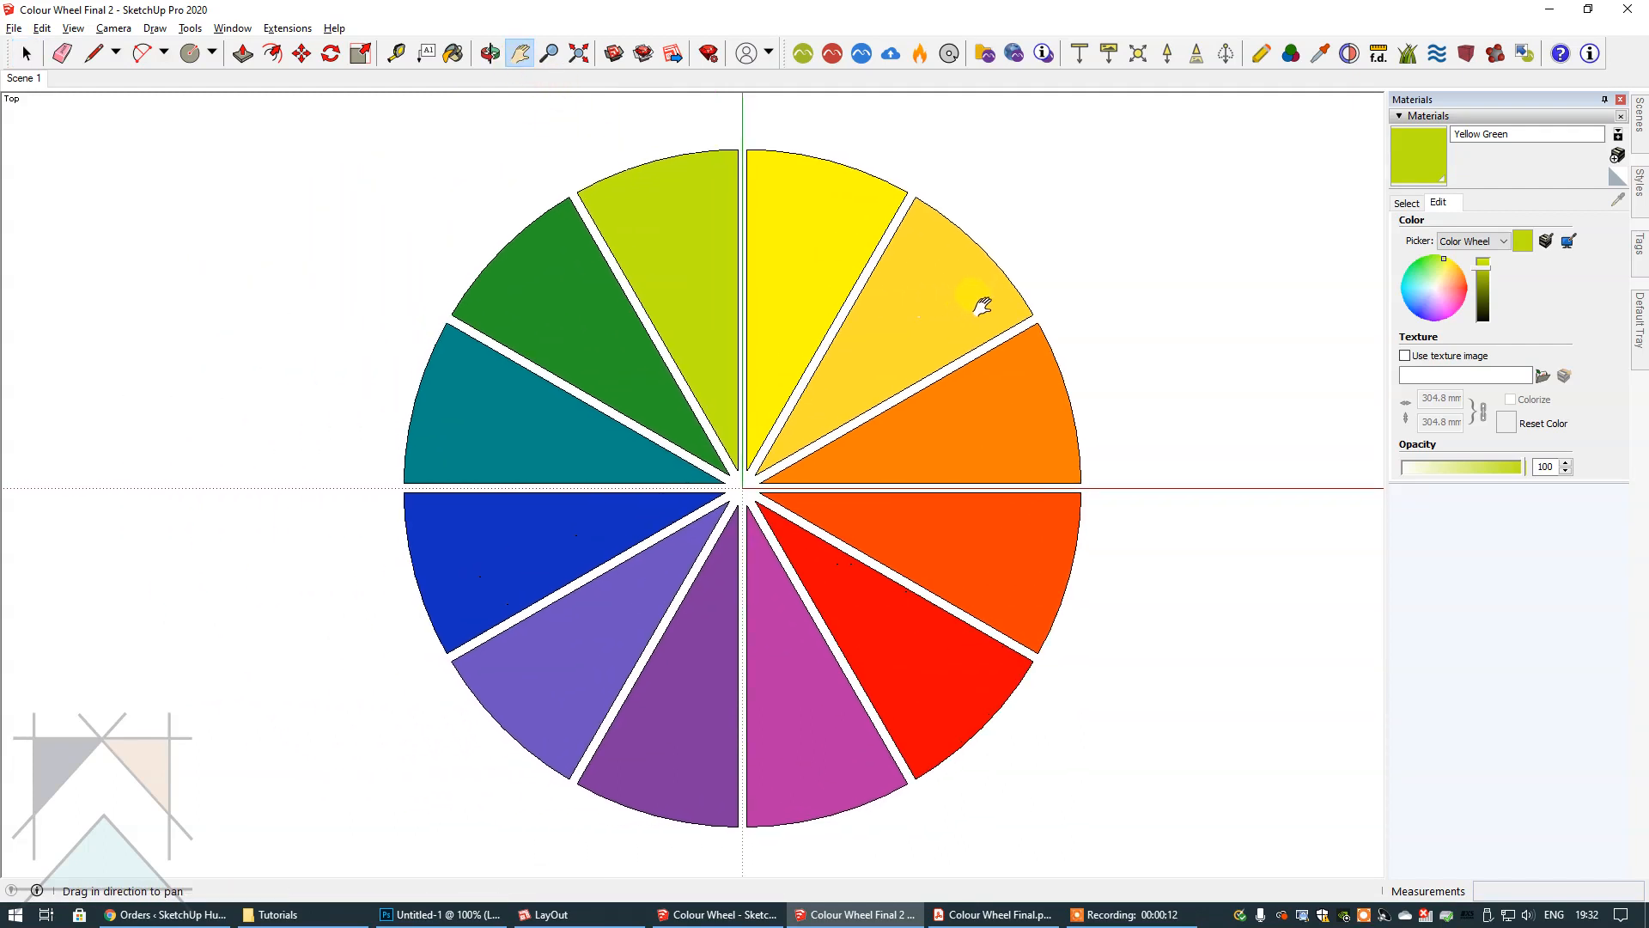
{"action": "left_click", "coordinate": [27, 54]}
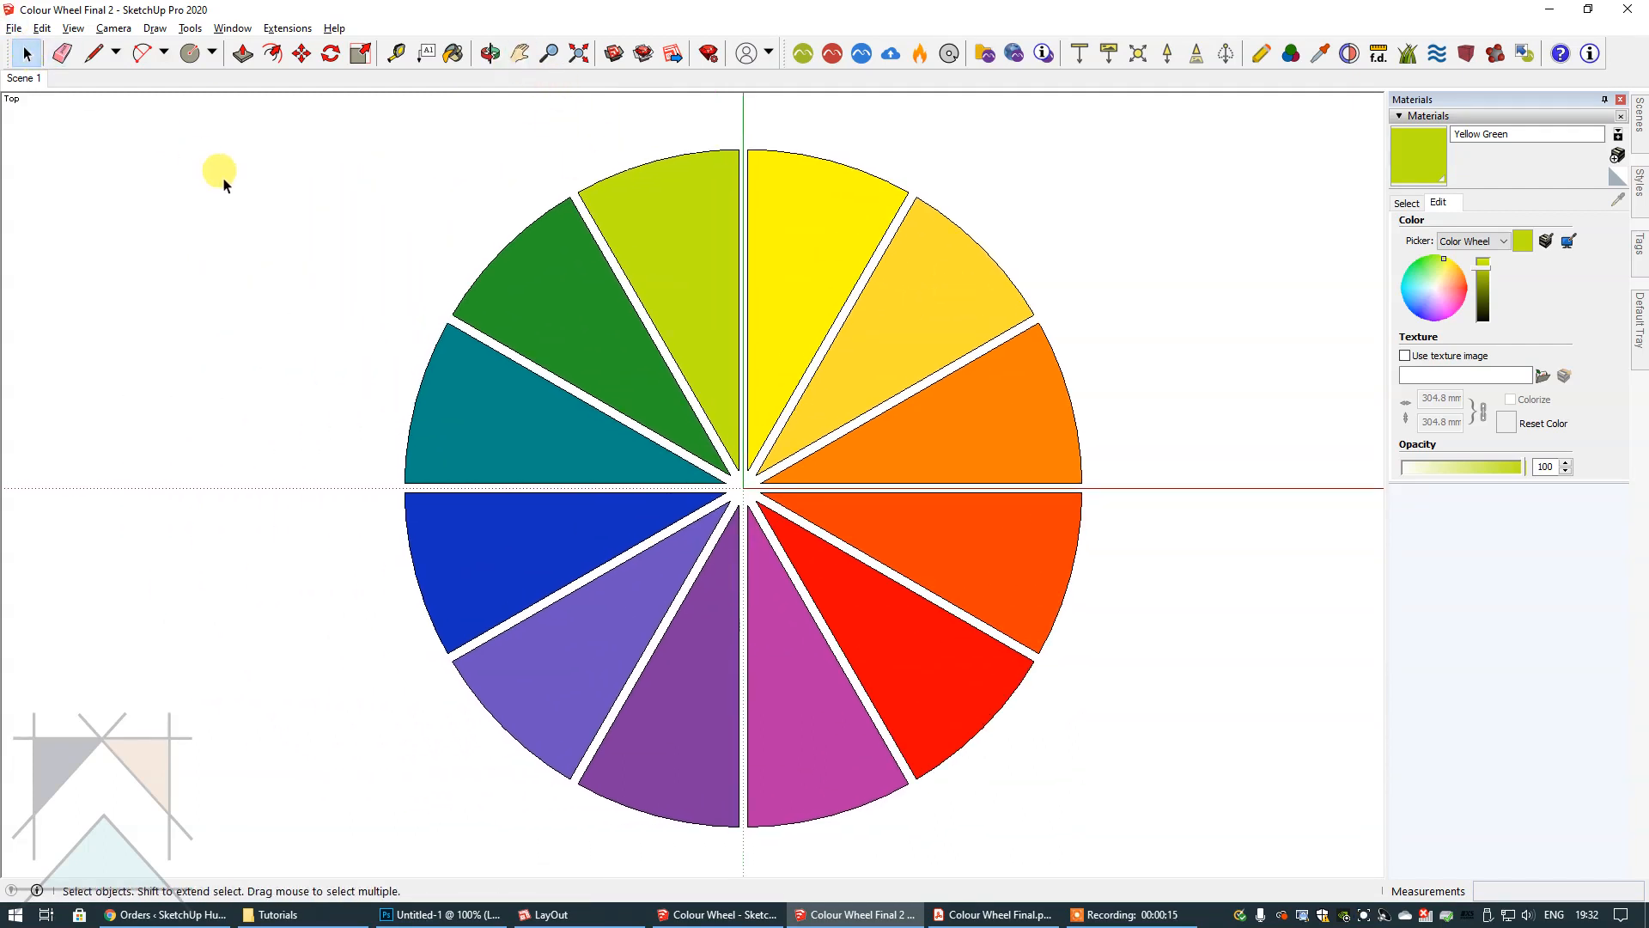
- Show the In Model materials to review the colours created for the wedges
{"action": "left_click", "coordinate": [13, 27]}
{"action": "left_click", "coordinate": [448, 182]}
{"action": "left_click", "coordinate": [1408, 204]}
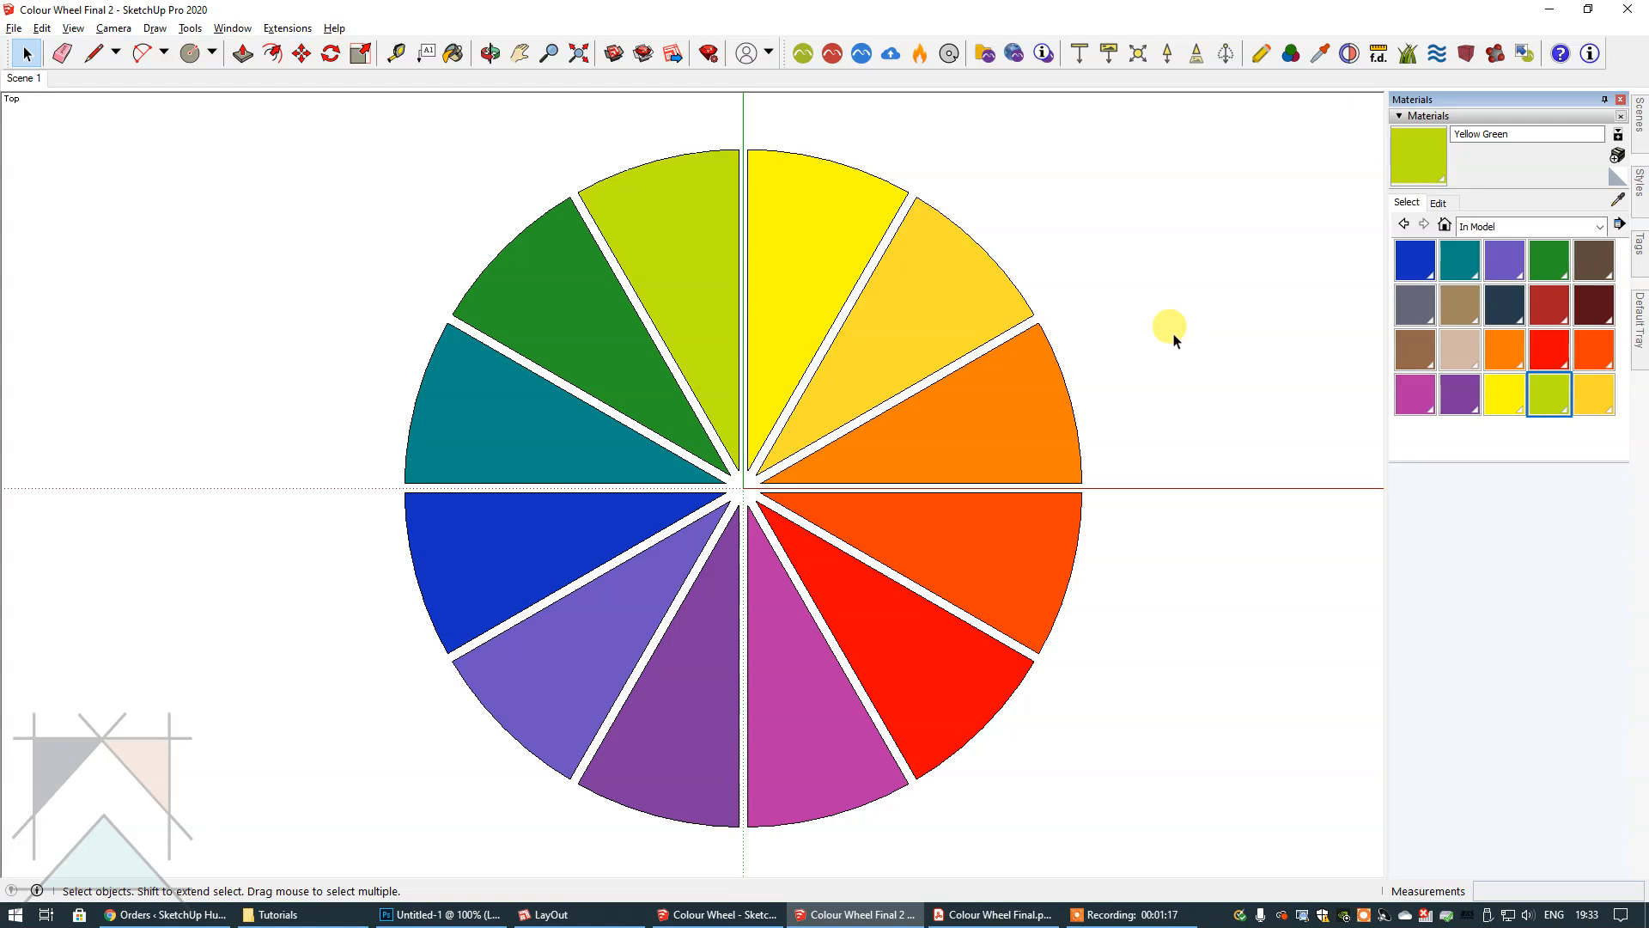
- Sample the yellow-orange wedge's material and set its RGB green value to 213
{"action": "left_click", "coordinate": [1618, 195]}
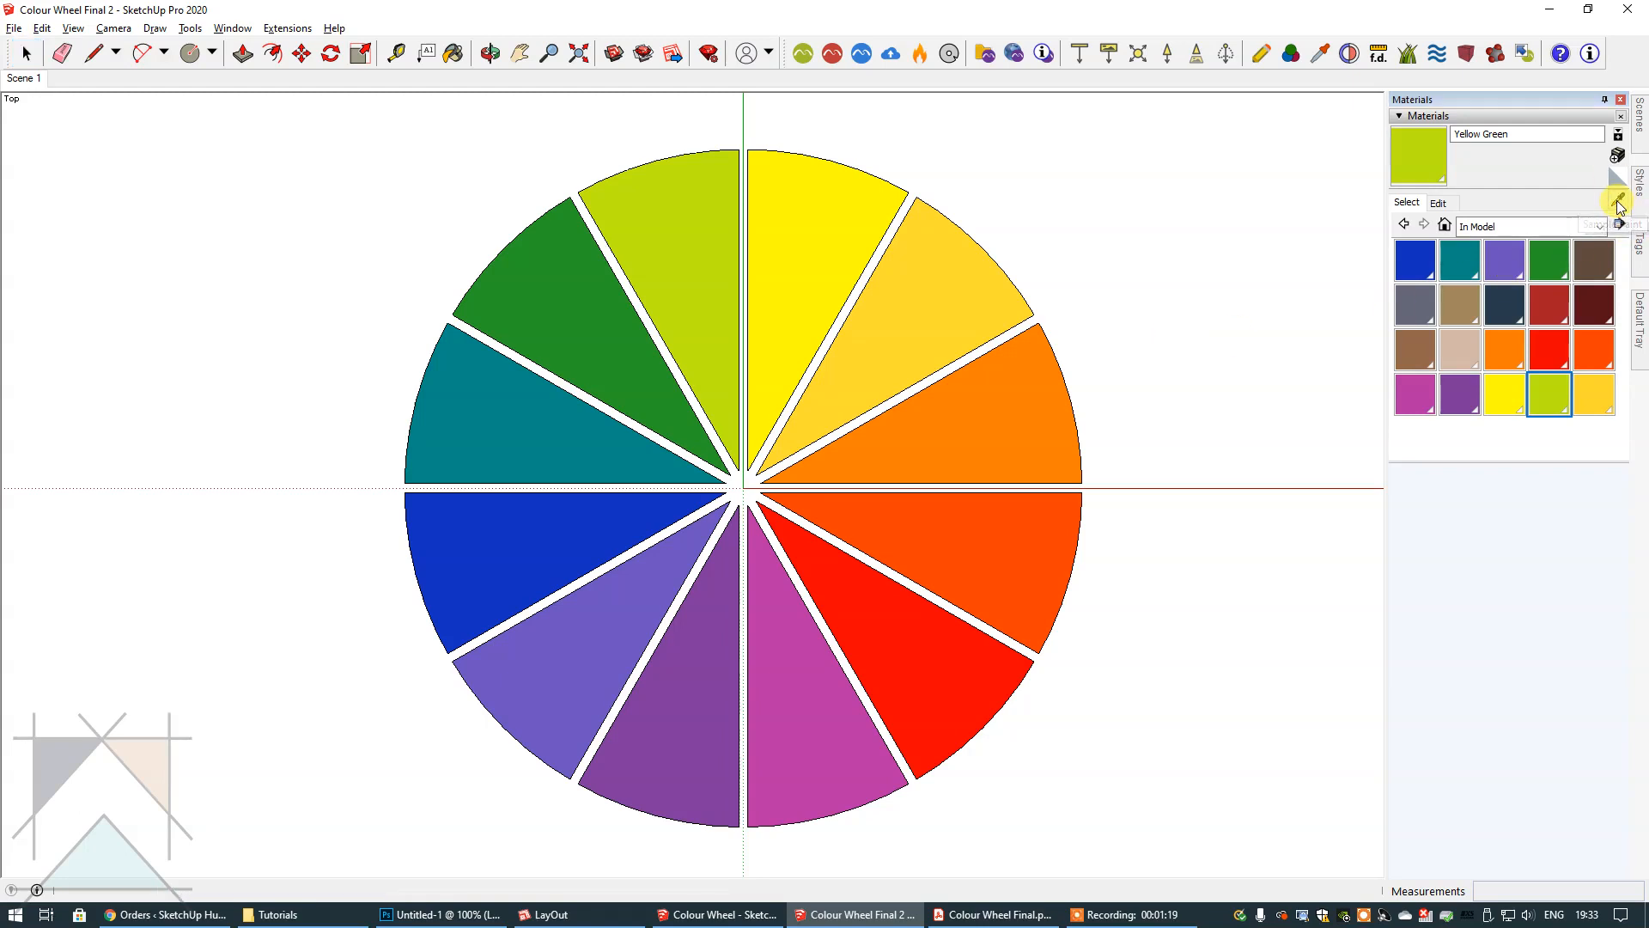
{"action": "left_click", "coordinate": [938, 292]}
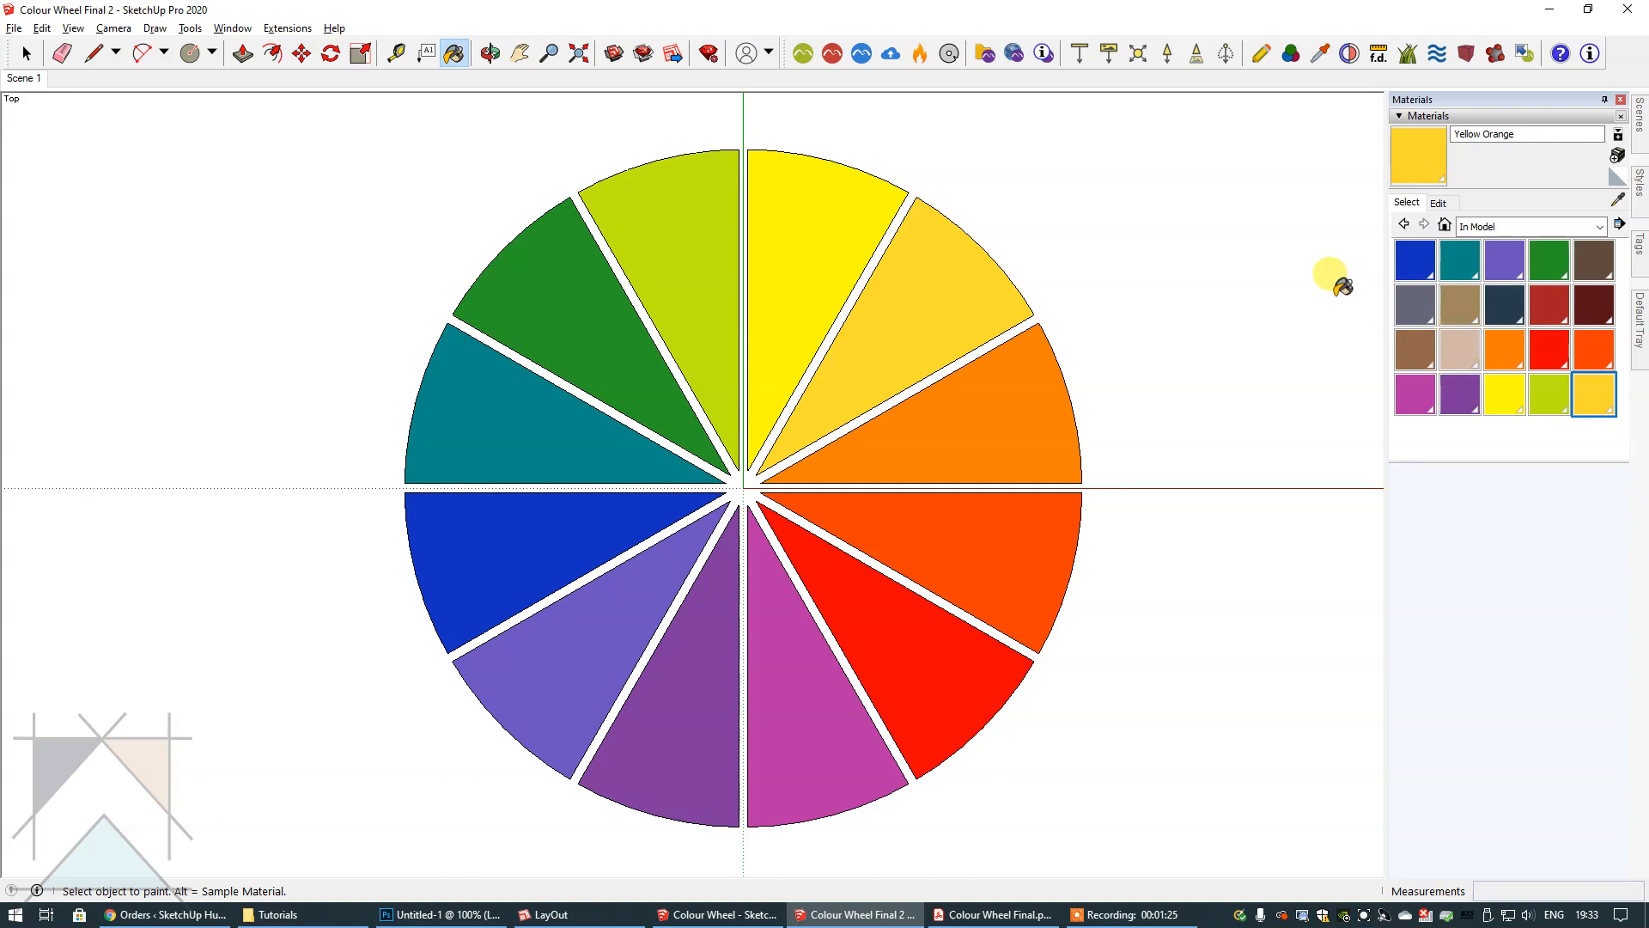
{"action": "left_click", "coordinate": [1439, 202]}
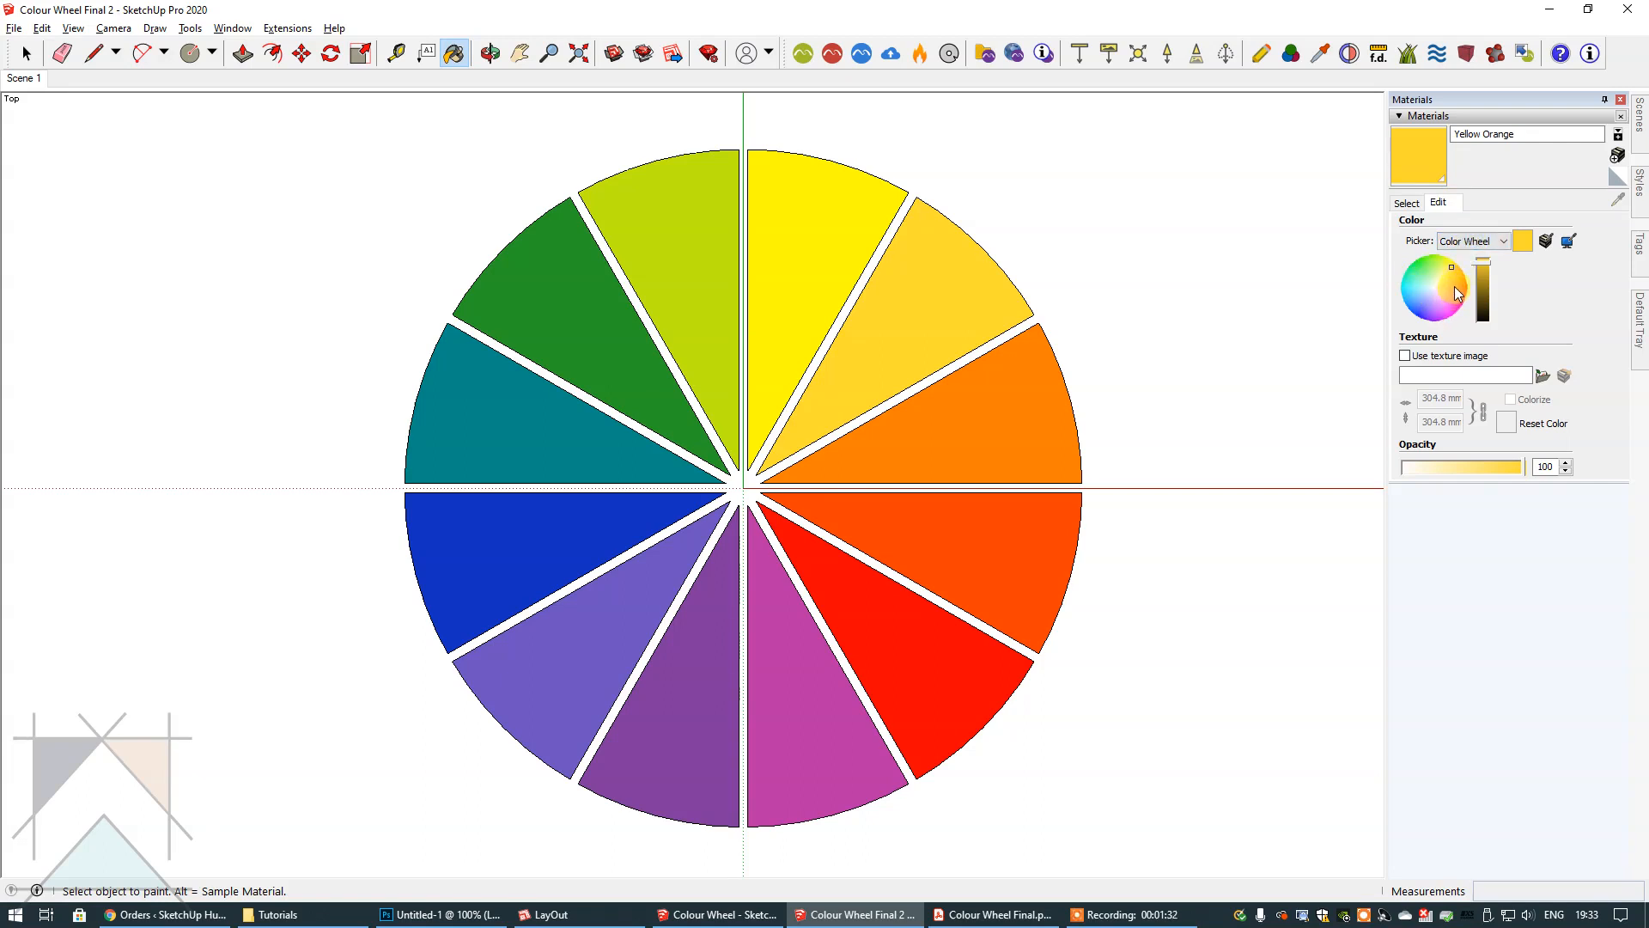
{"action": "left_click", "coordinate": [1487, 247]}
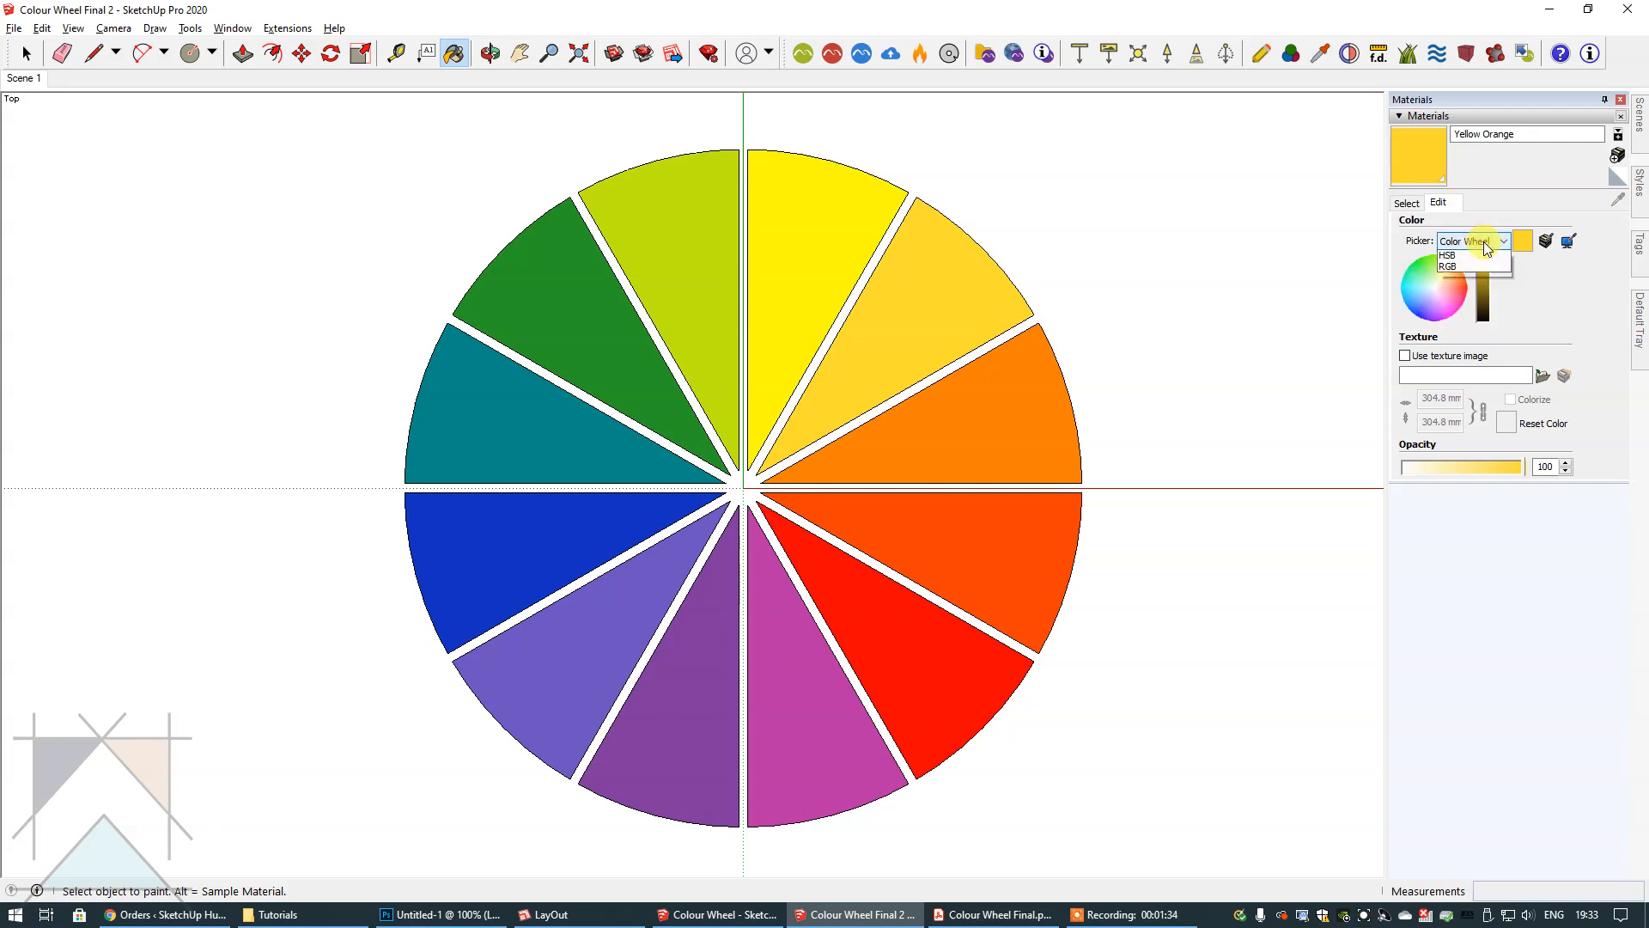
{"action": "left_click", "coordinate": [1458, 256]}
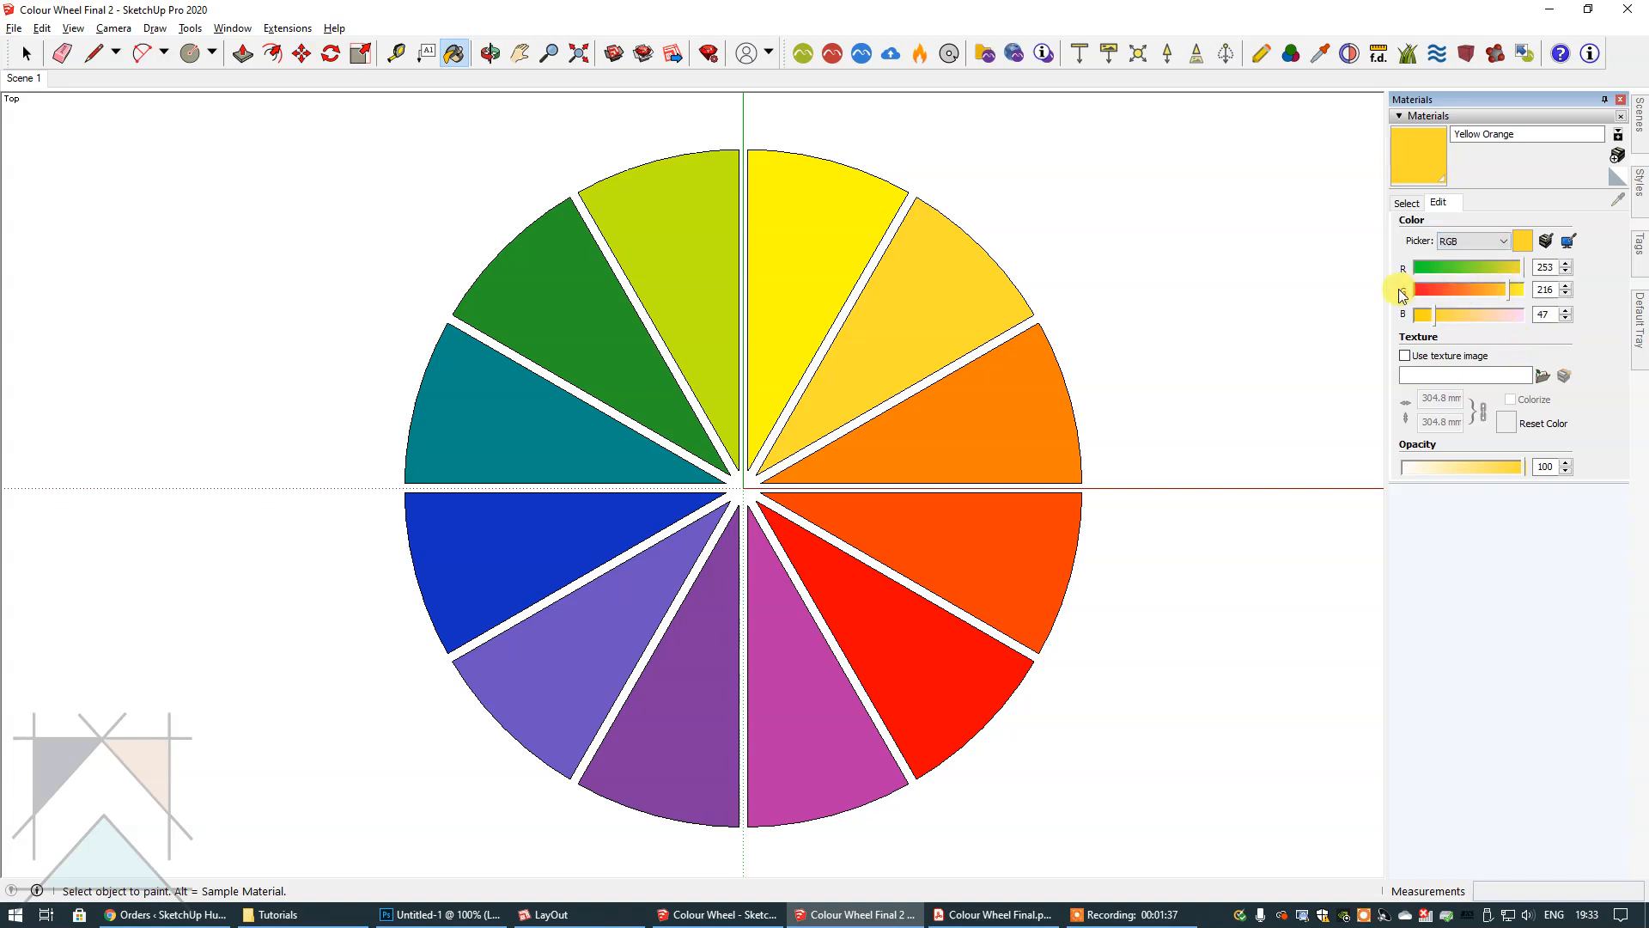
{"action": "left_click", "coordinate": [1566, 295]}
{"action": "left_click", "coordinate": [1567, 296]}
{"action": "left_click", "coordinate": [1567, 296]}
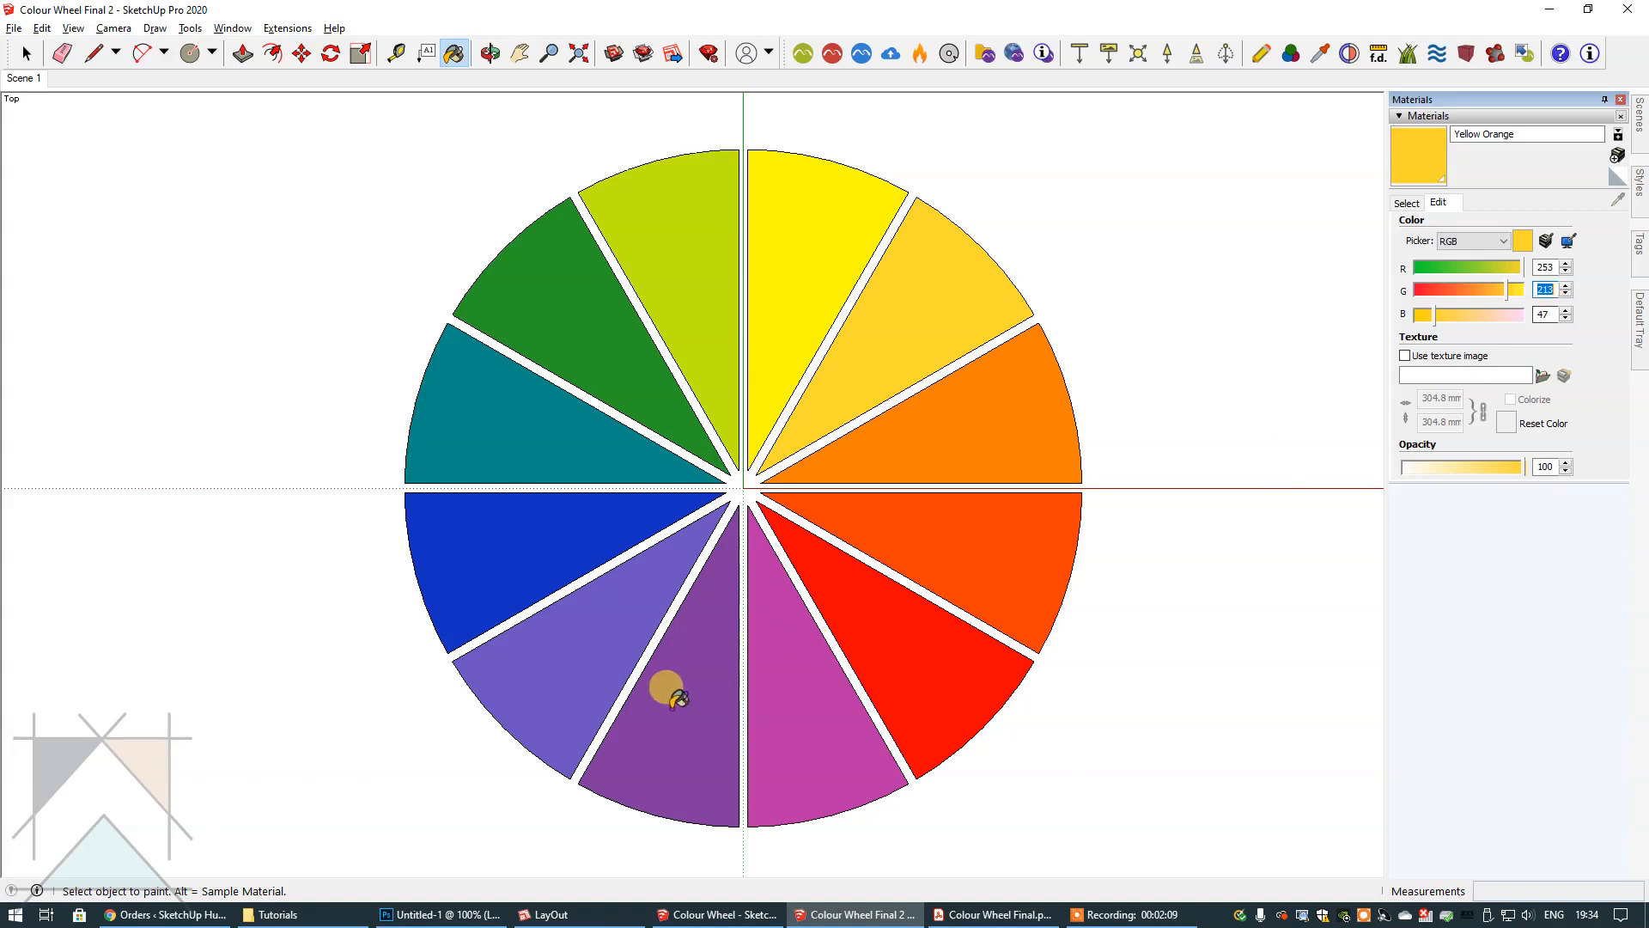
- Sample the violet wedge's material and darken it slightly using the Color Wheel picker
{"action": "left_click", "coordinate": [1409, 209]}
{"action": "left_click", "coordinate": [1618, 199]}
{"action": "left_click", "coordinate": [699, 684]}
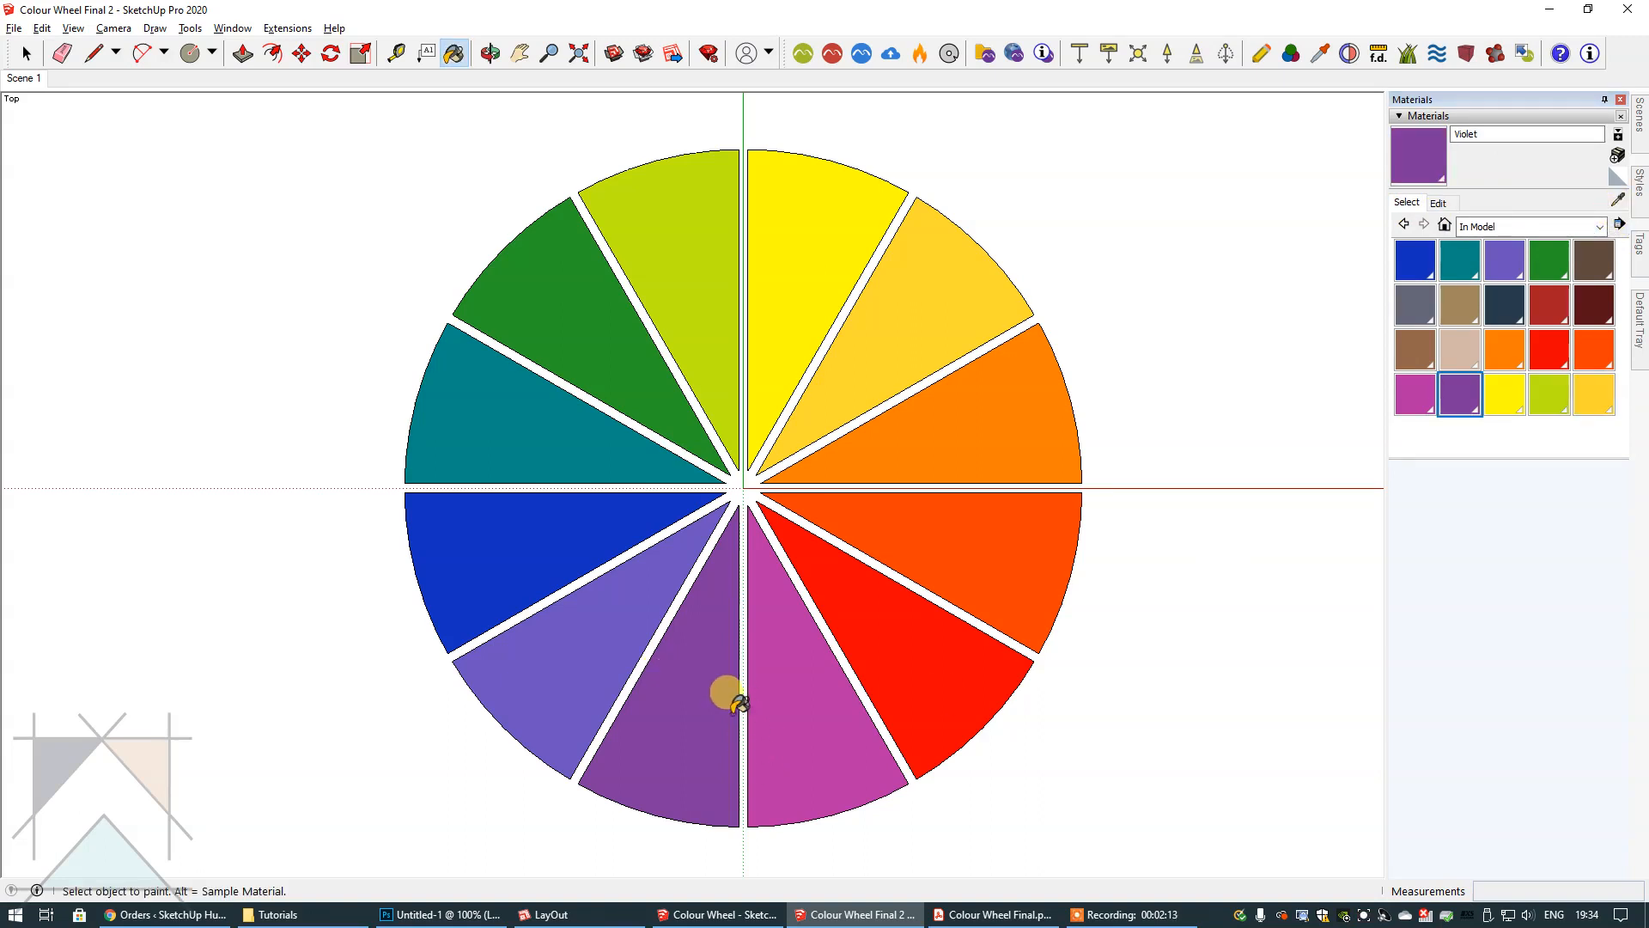
{"action": "left_click", "coordinate": [1438, 205]}
{"action": "left_click", "coordinate": [1553, 315]}
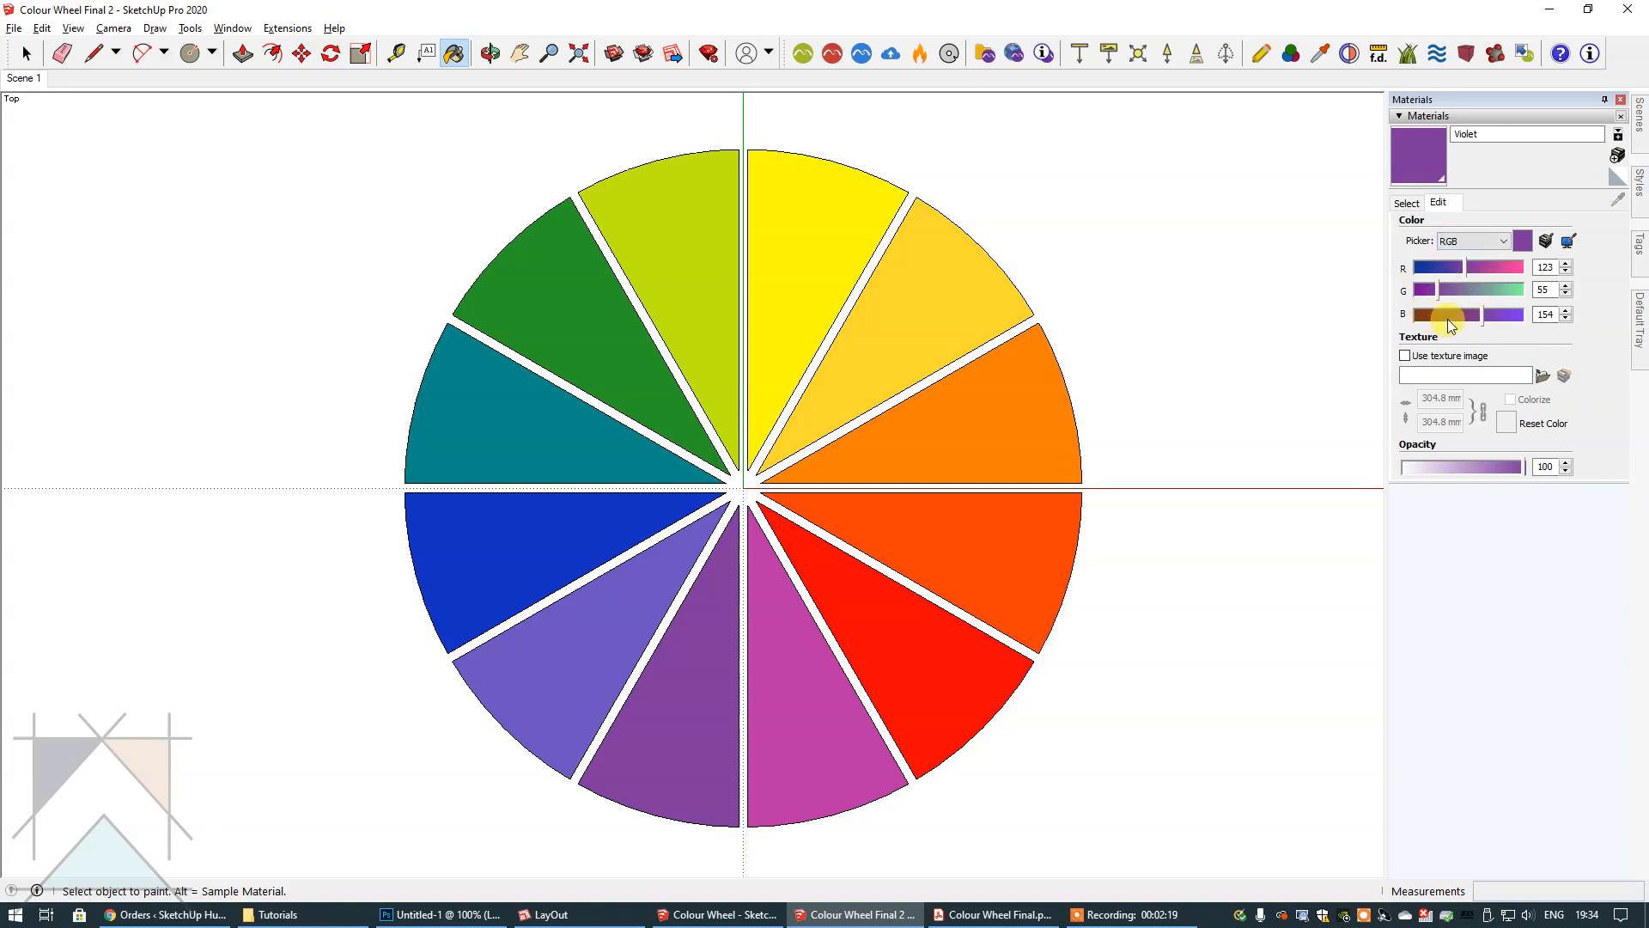
{"action": "left_click", "coordinate": [1470, 242]}
{"action": "left_click", "coordinate": [1474, 257]}
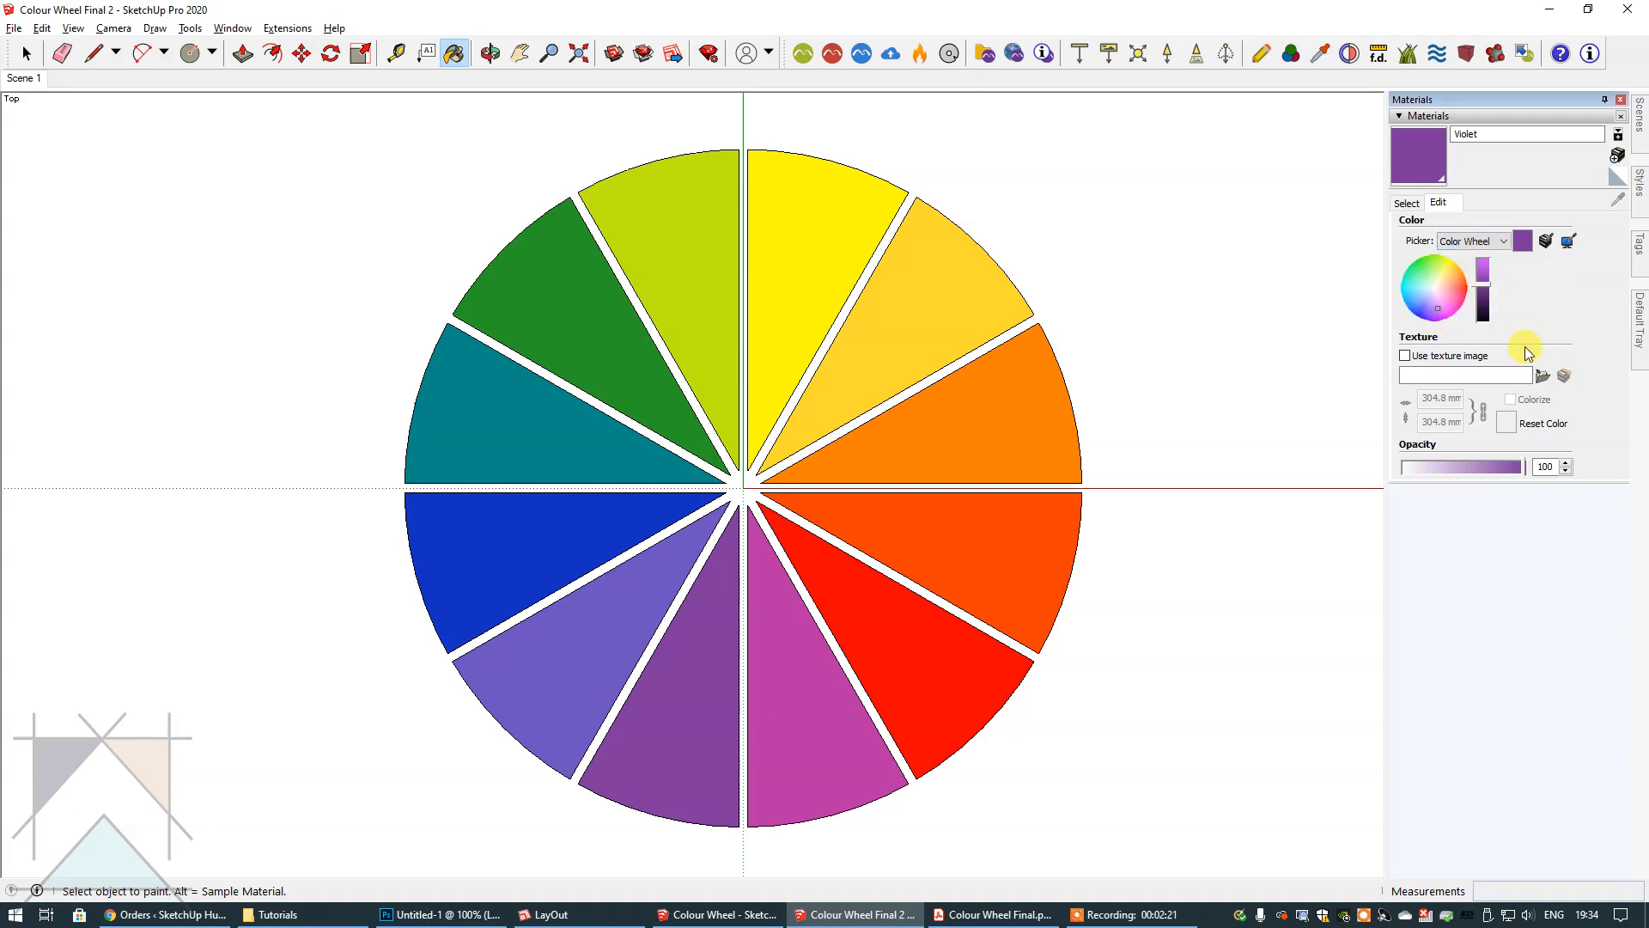
{"action": "left_click", "coordinate": [1477, 287]}
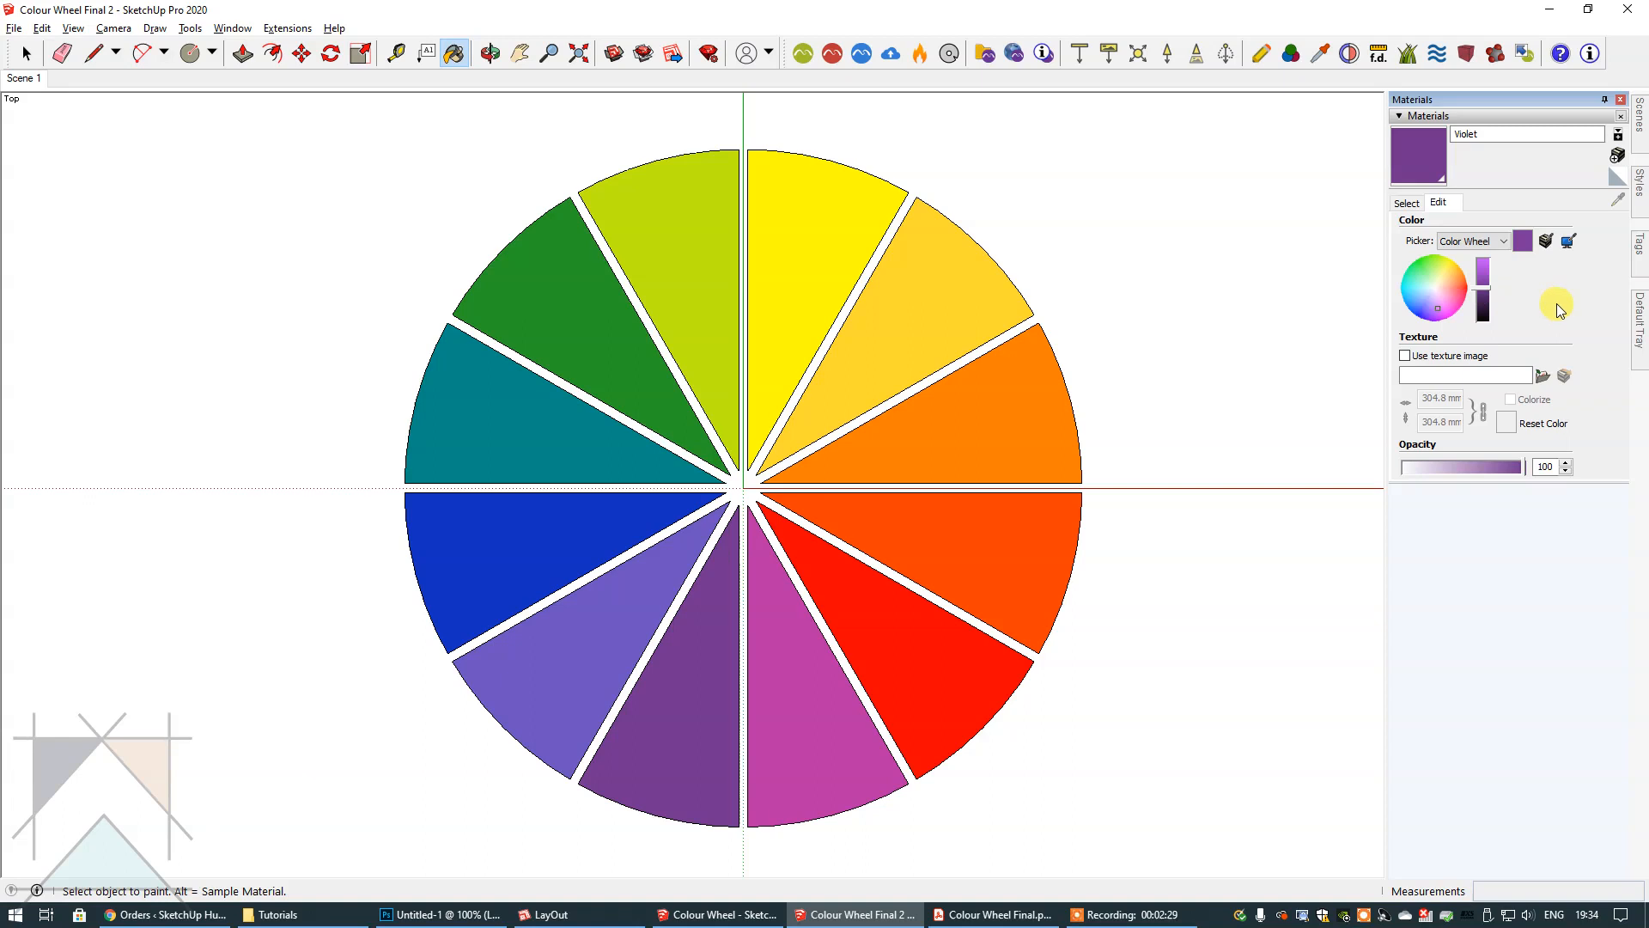
{"action": "left_click", "coordinate": [1609, 102]}
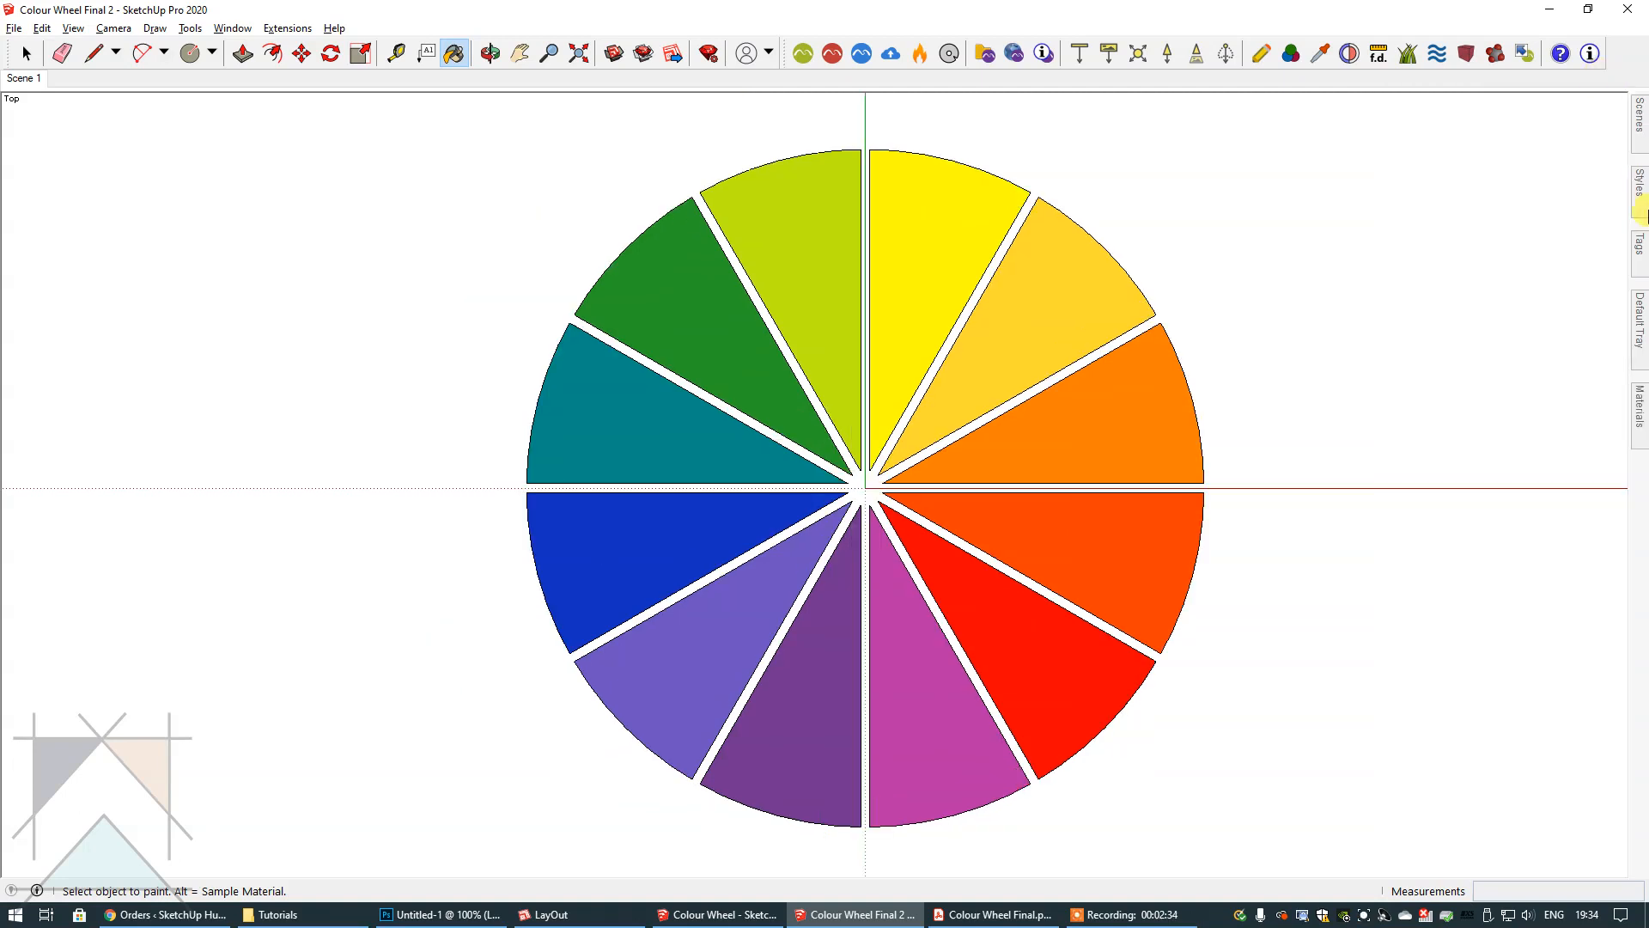
- Return to the Scene 1 view and turn off the display of edges in the model's style
{"action": "left_click", "coordinate": [28, 62]}
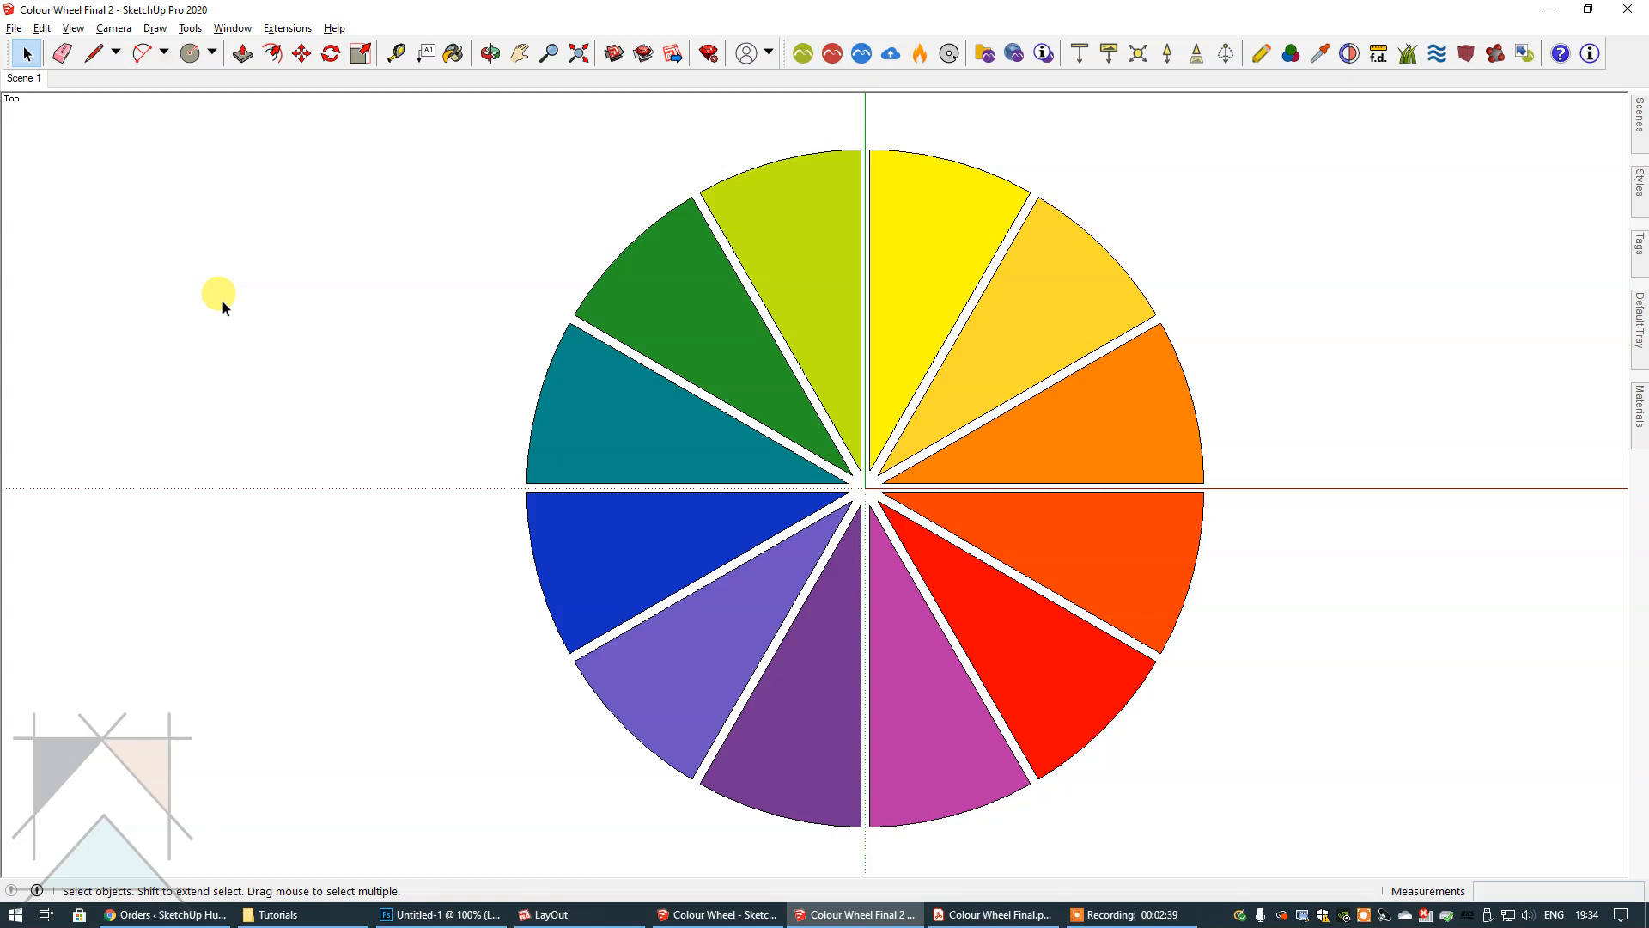
{"action": "left_click", "coordinate": [22, 82]}
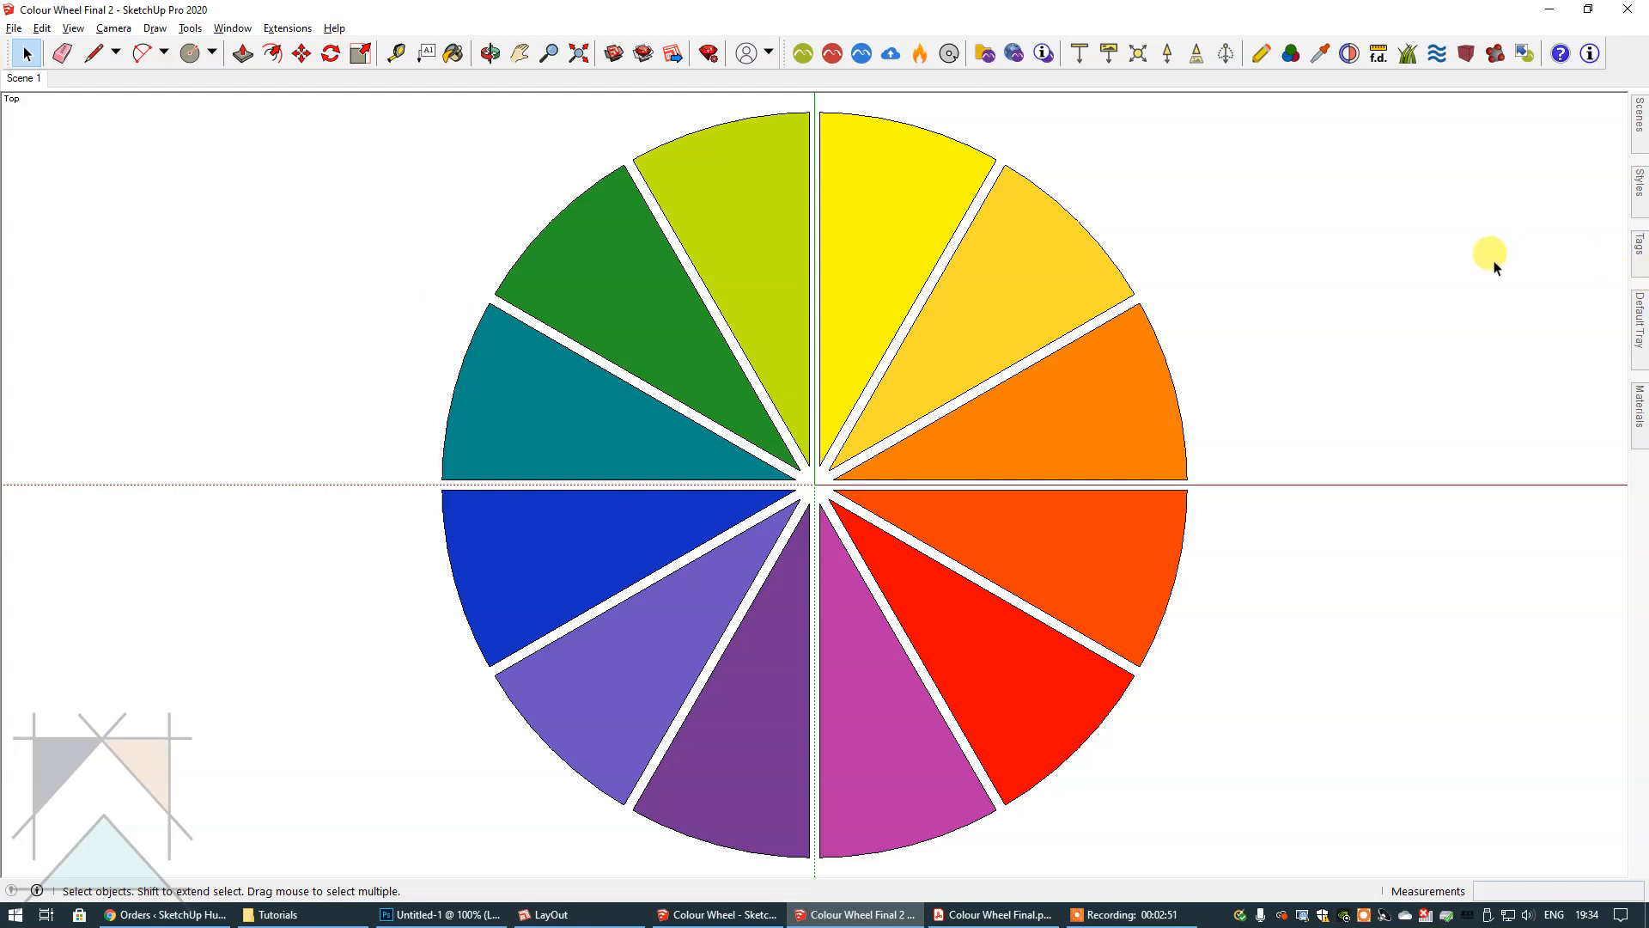
{"action": "left_click", "coordinate": [1639, 182]}
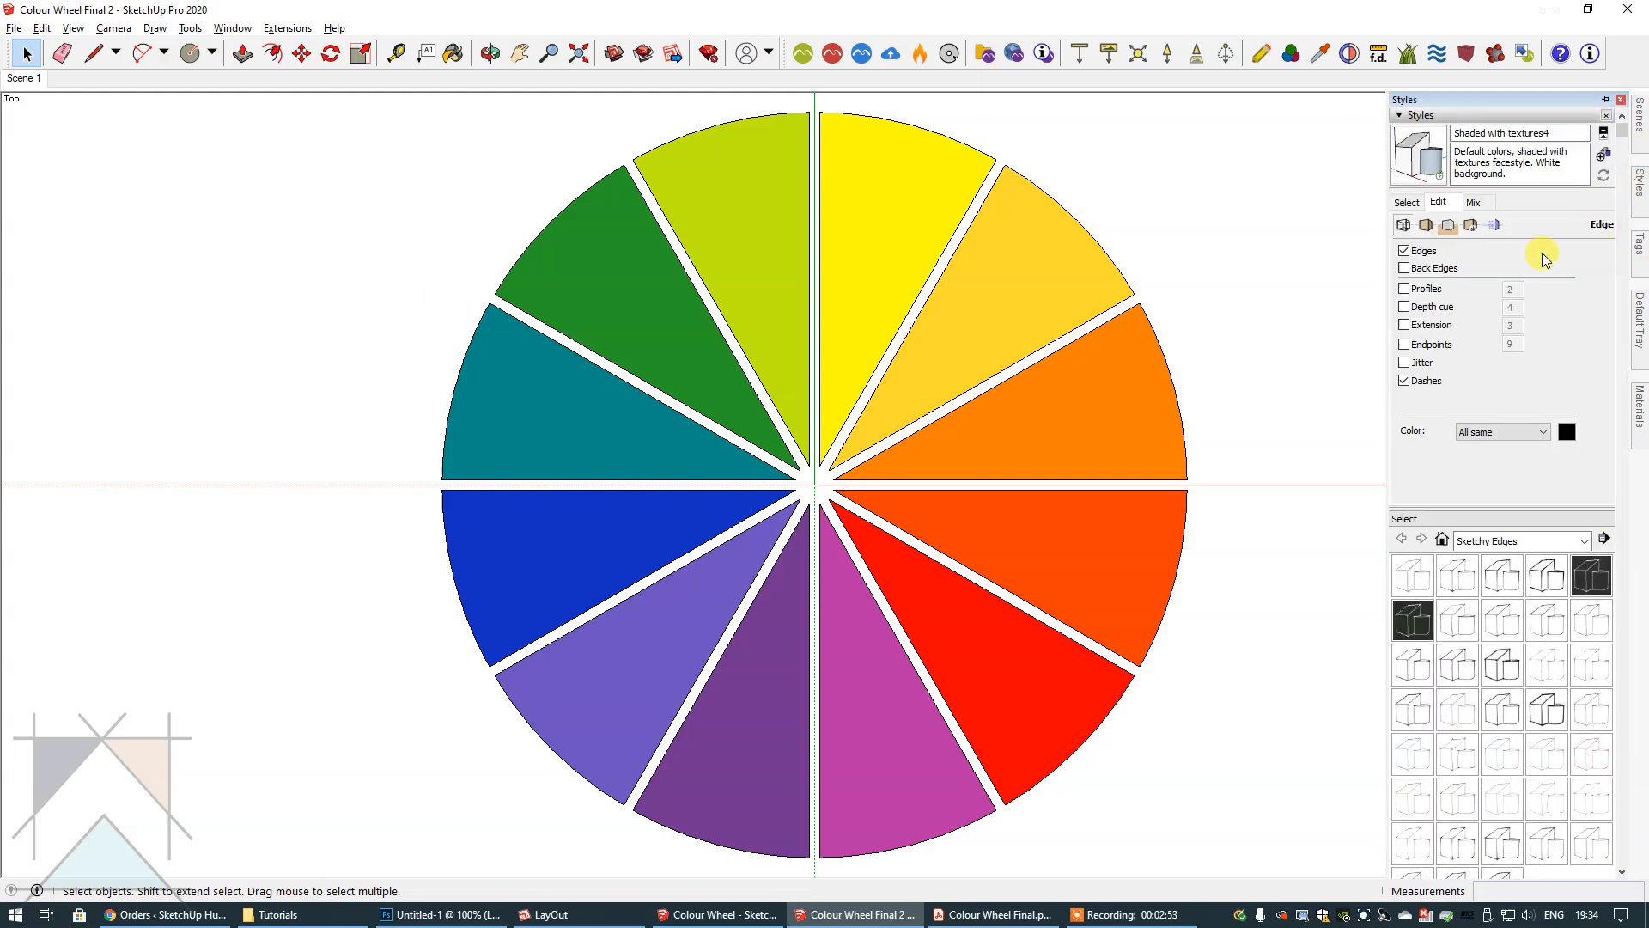
{"action": "left_click", "coordinate": [1405, 251]}
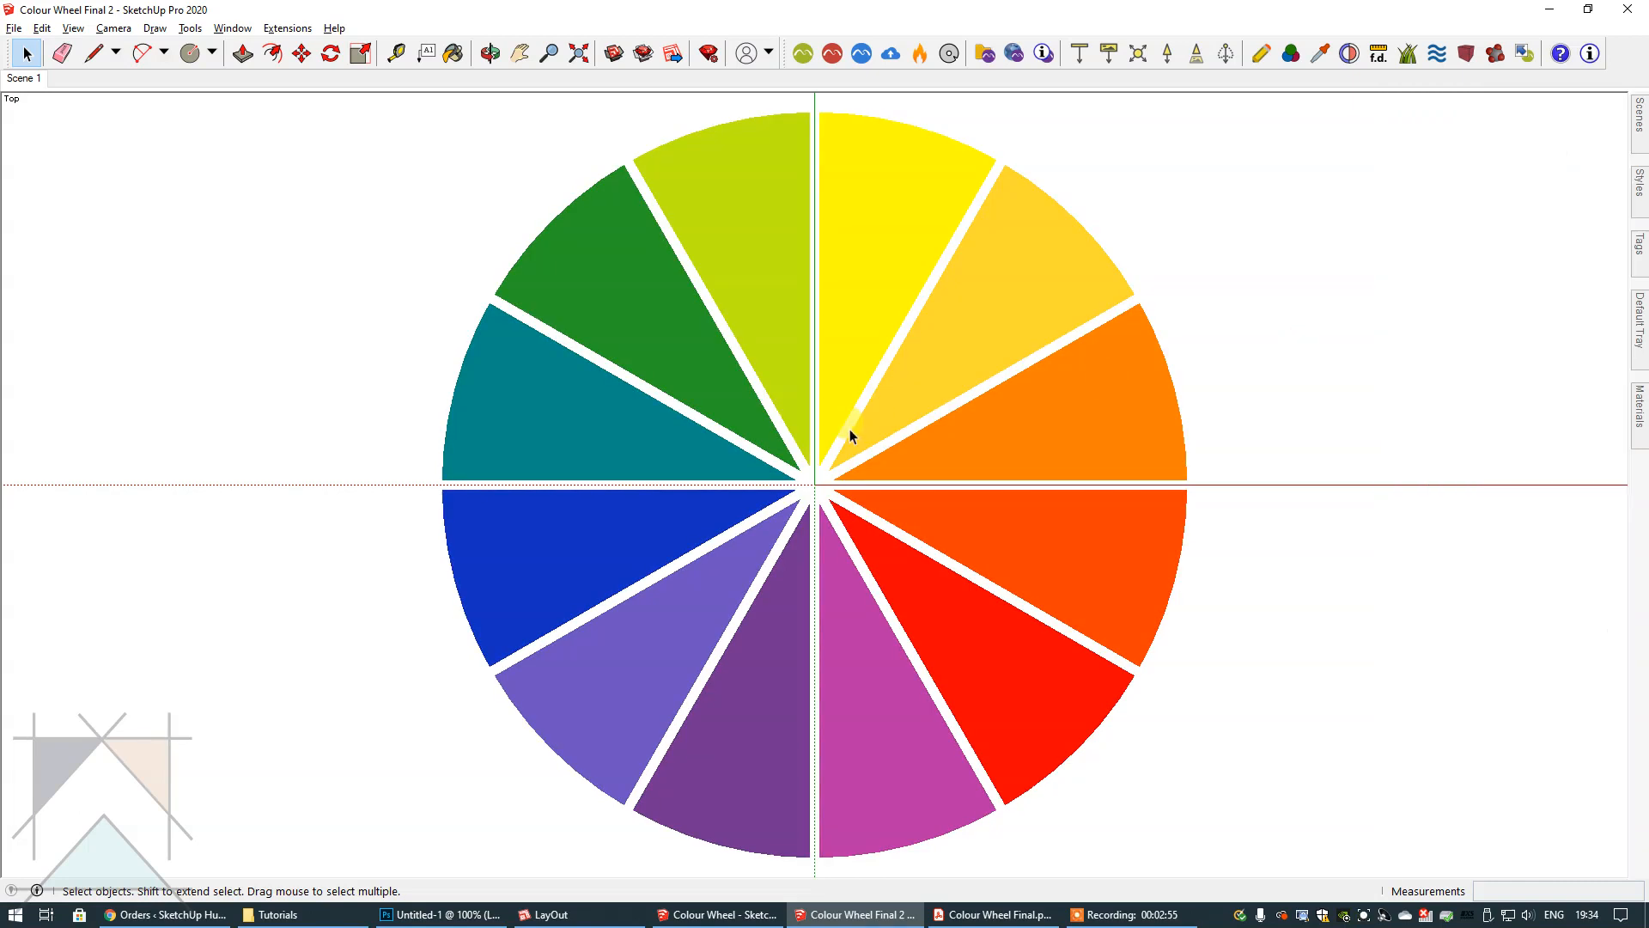
- Update Scene 1, saving the style changes as a new style
{"action": "right_click", "coordinate": [23, 79]}
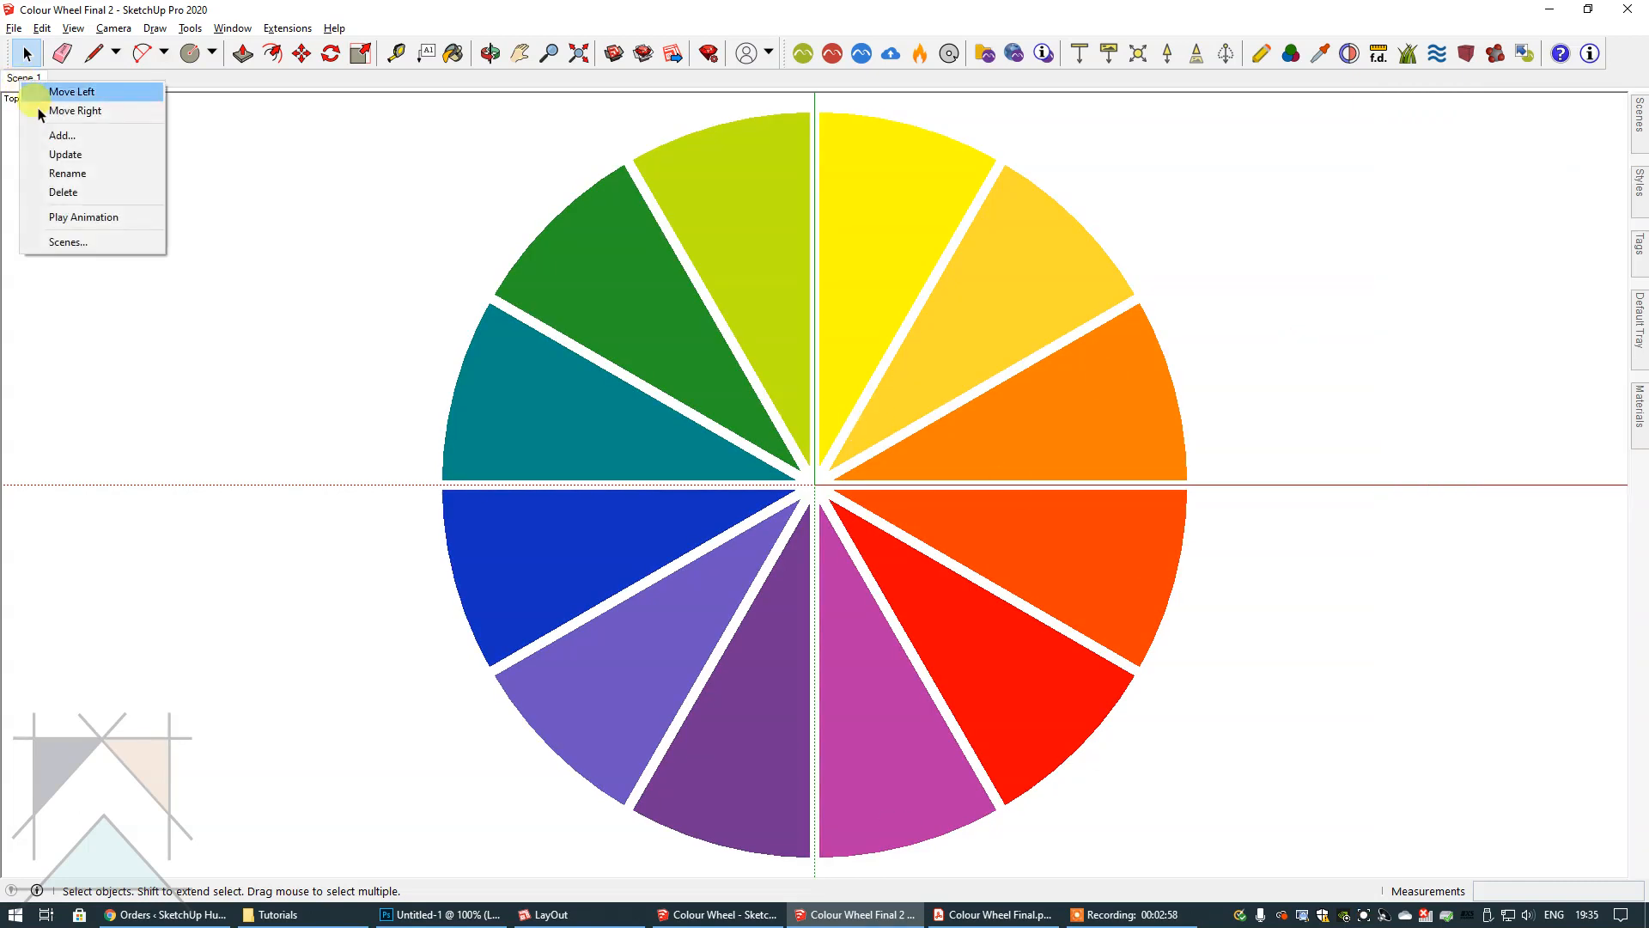
{"action": "left_click", "coordinate": [55, 155]}
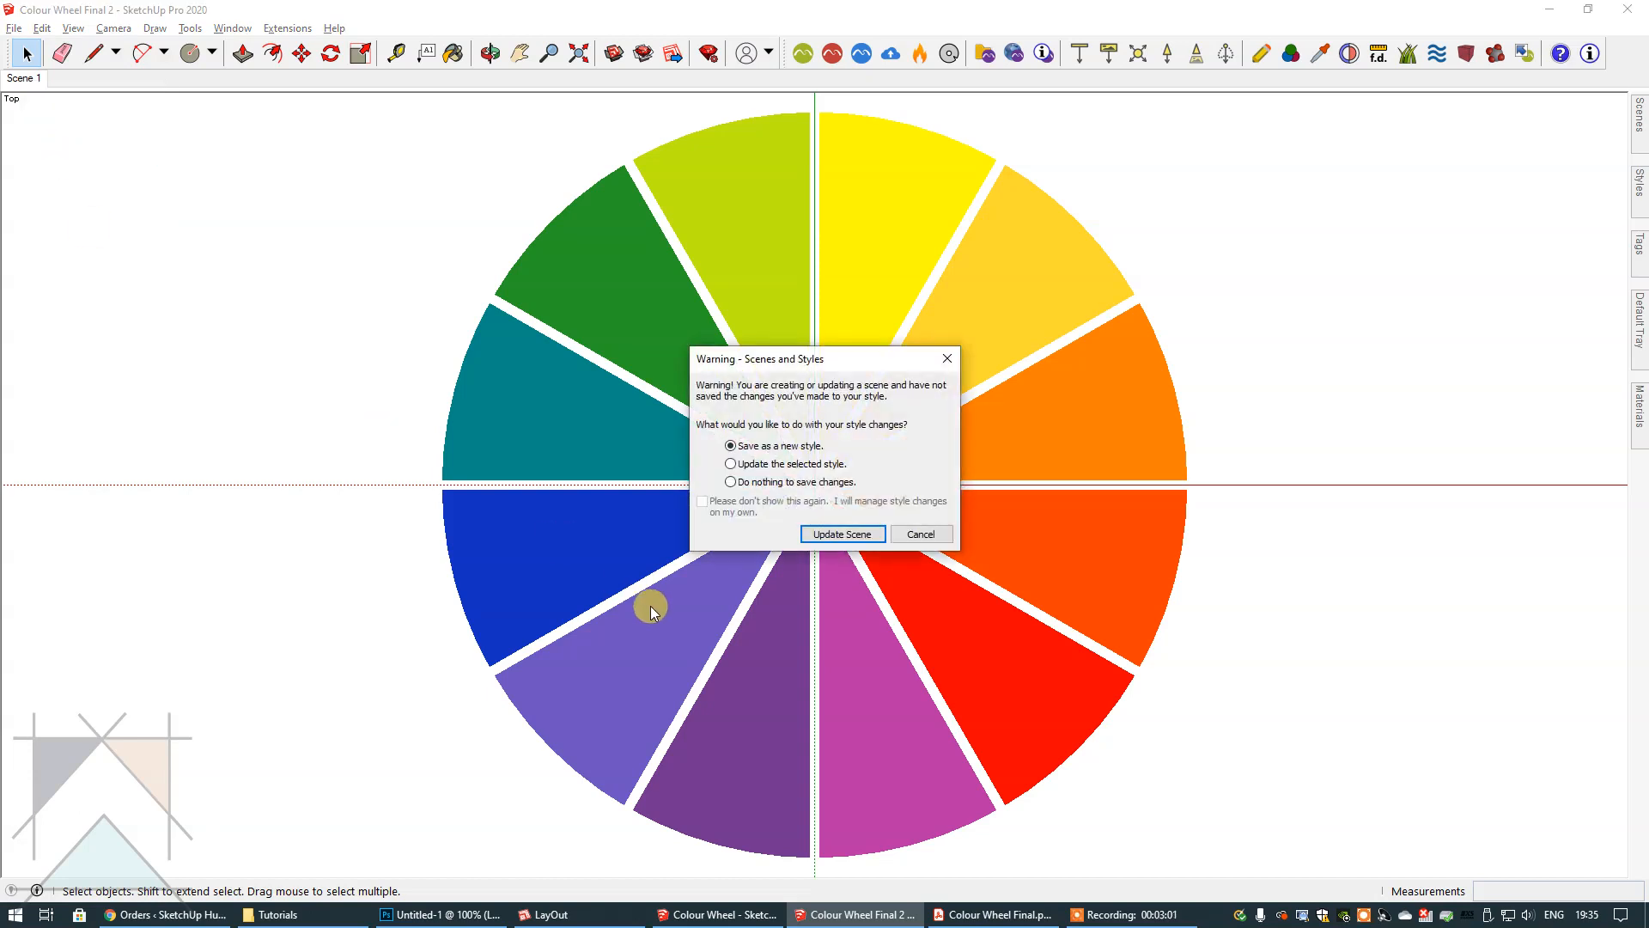
{"action": "left_click", "coordinate": [839, 535]}
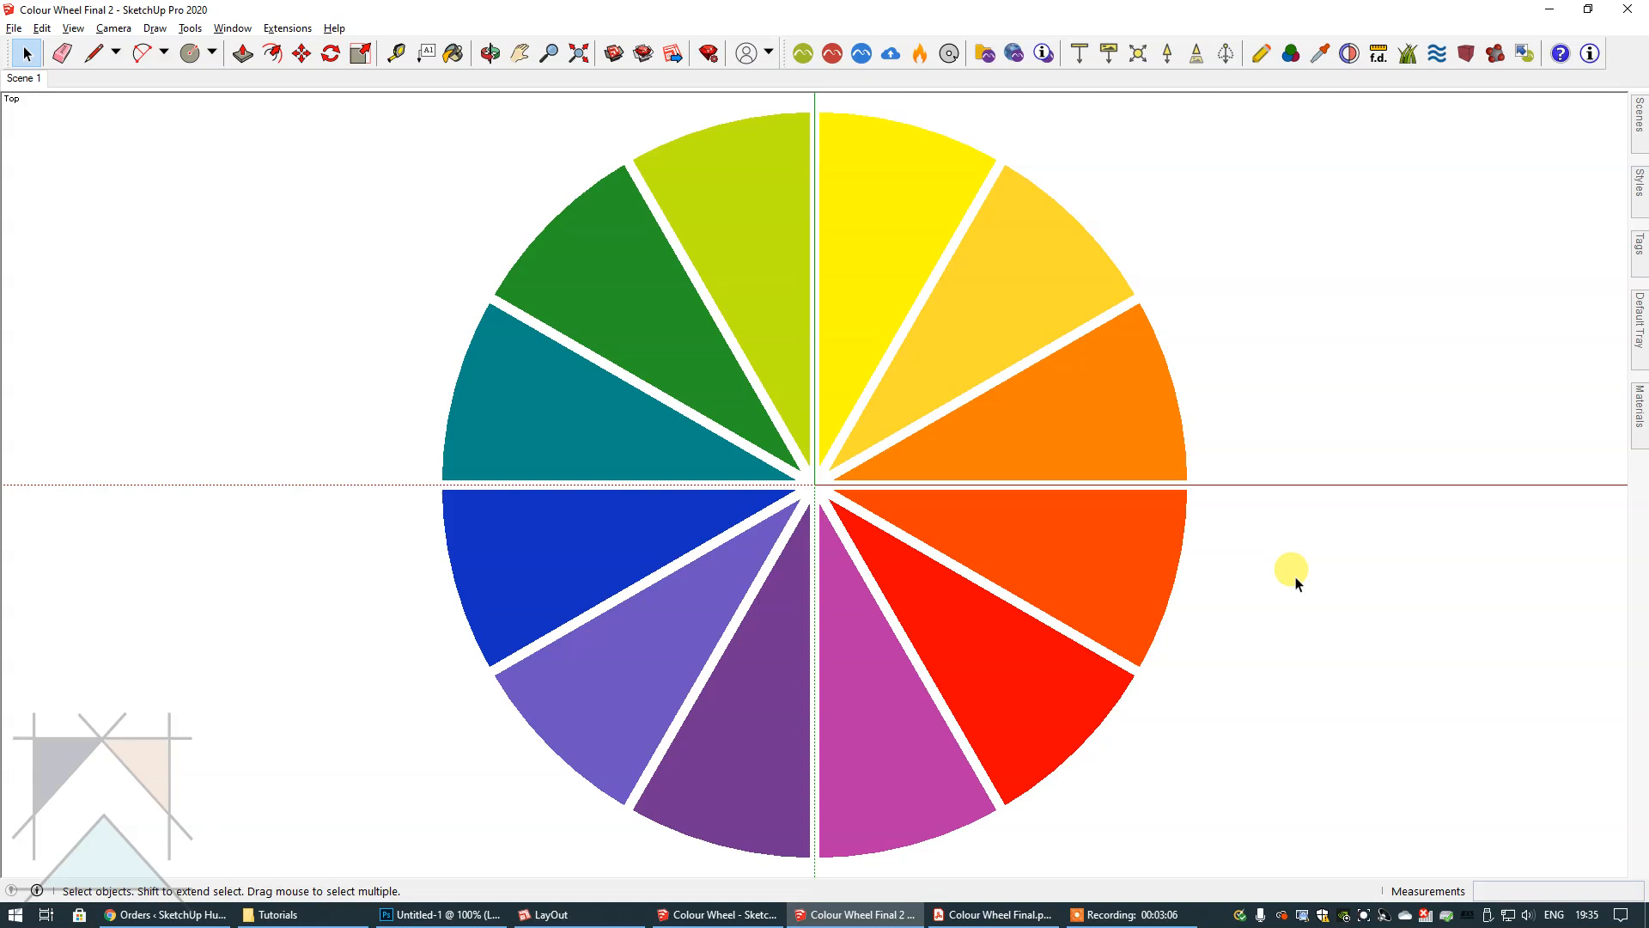
- Save the model and send it to LayOut on the plain paper A4 Landscape template
{"action": "left_click", "coordinate": [13, 28]}
{"action": "left_click", "coordinate": [49, 111]}
{"action": "left_click", "coordinate": [15, 31]}
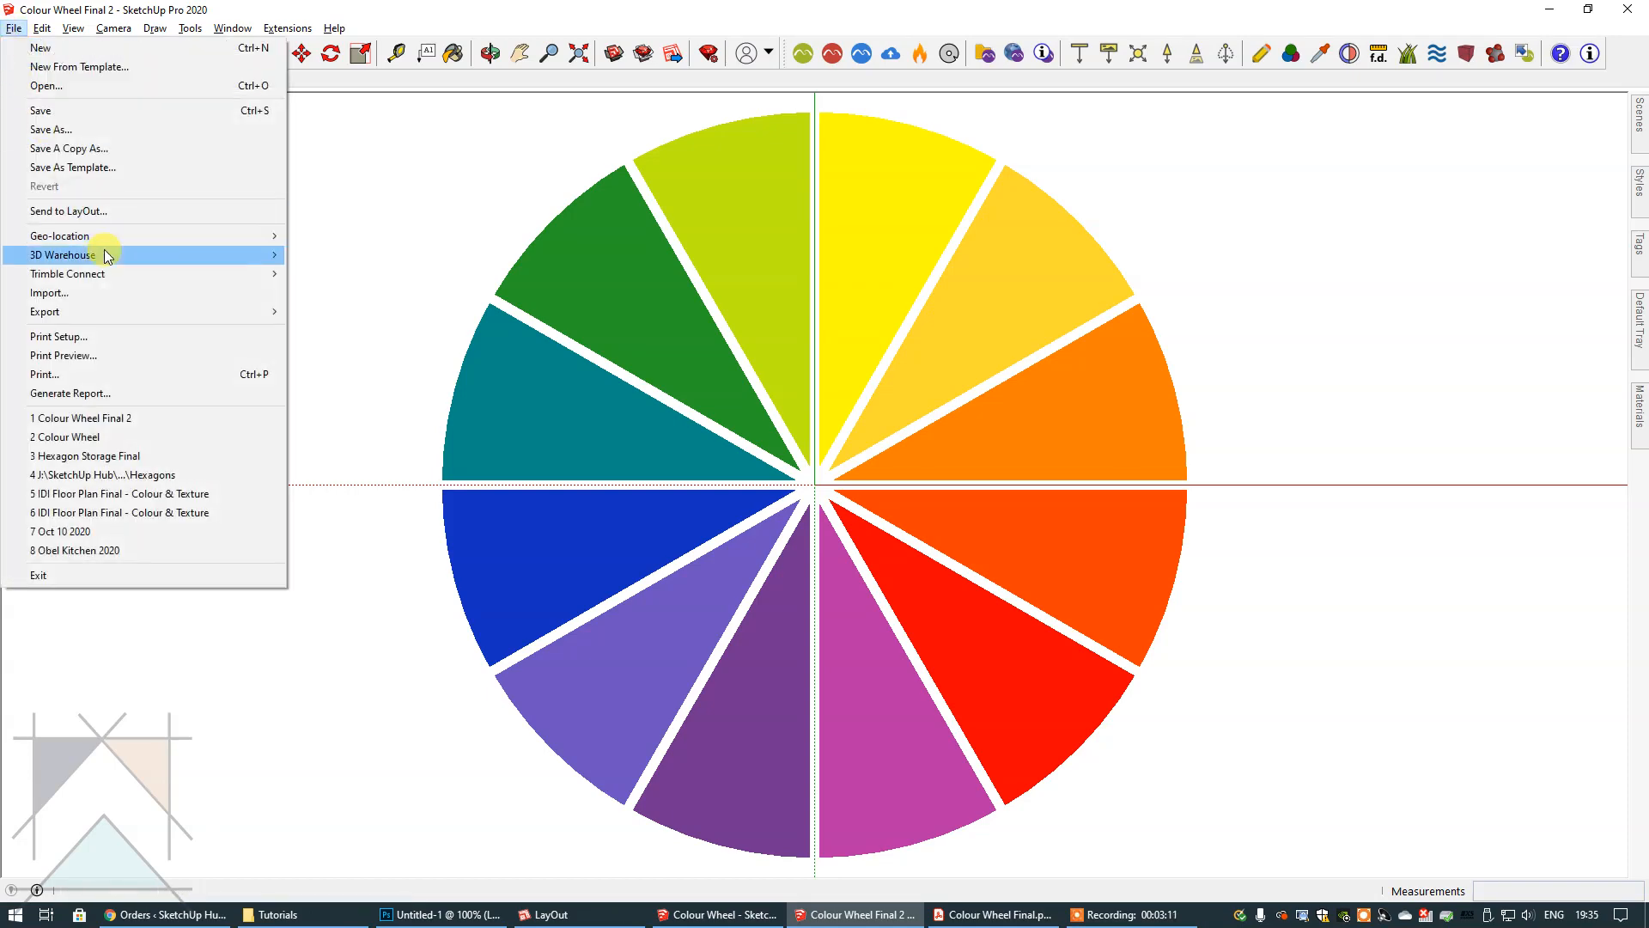
{"action": "left_click", "coordinate": [89, 211]}
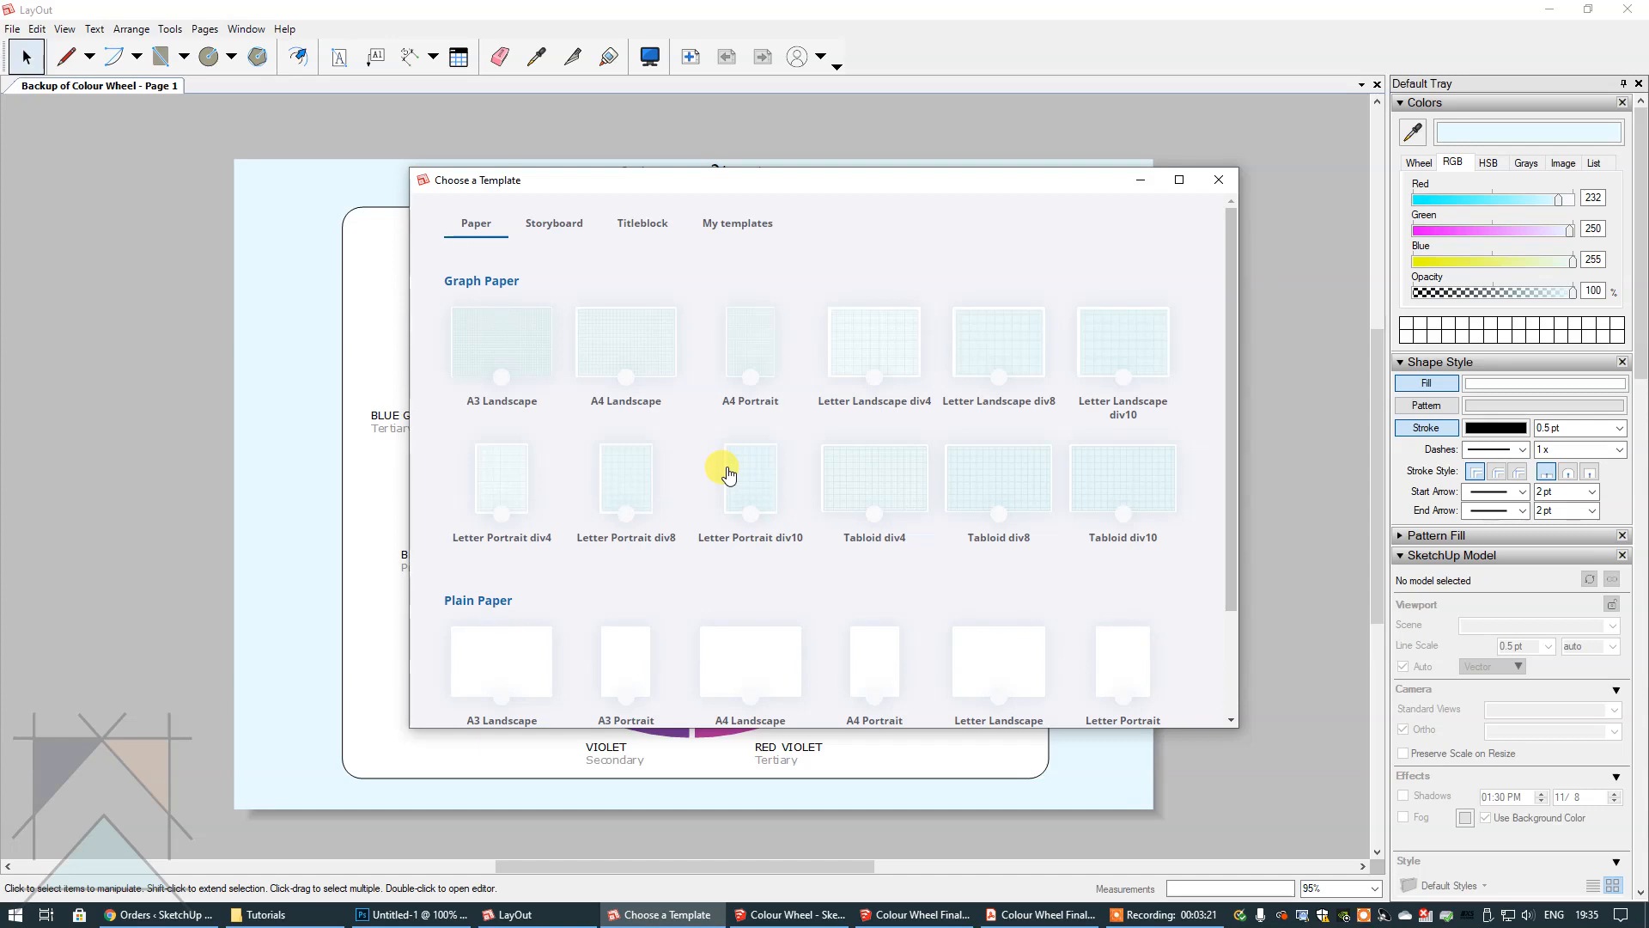
{"action": "scroll", "coordinate": [728, 475], "scroll_direction": "down", "scroll_amount": 2}
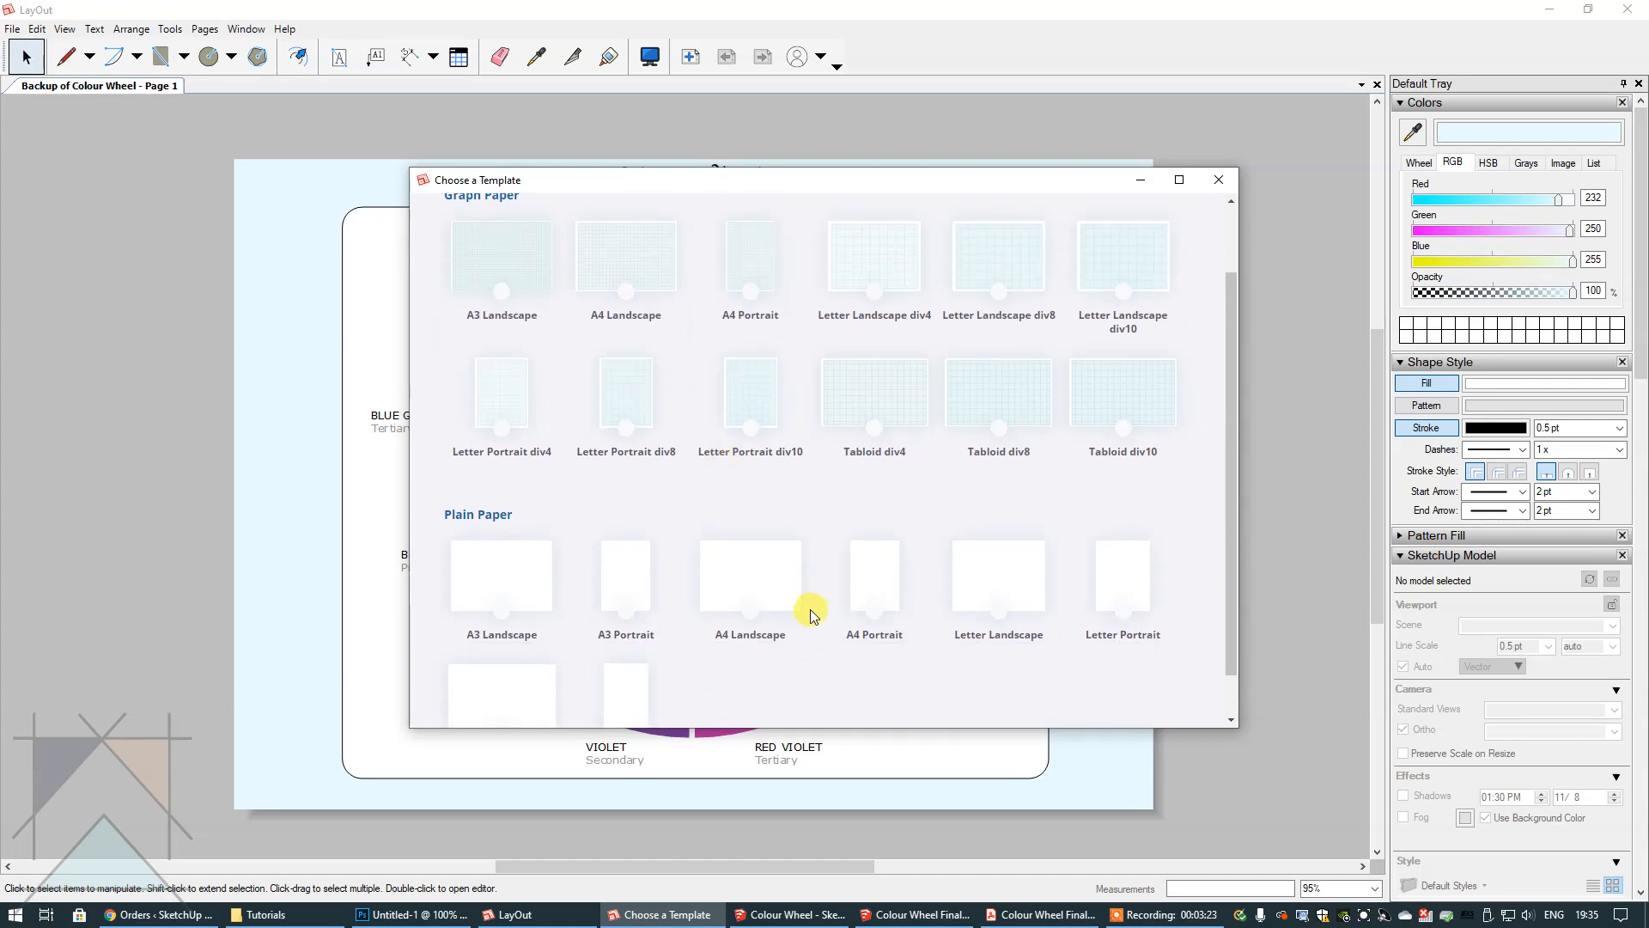
{"action": "scroll", "coordinate": [811, 610], "scroll_direction": "down", "scroll_amount": 1}
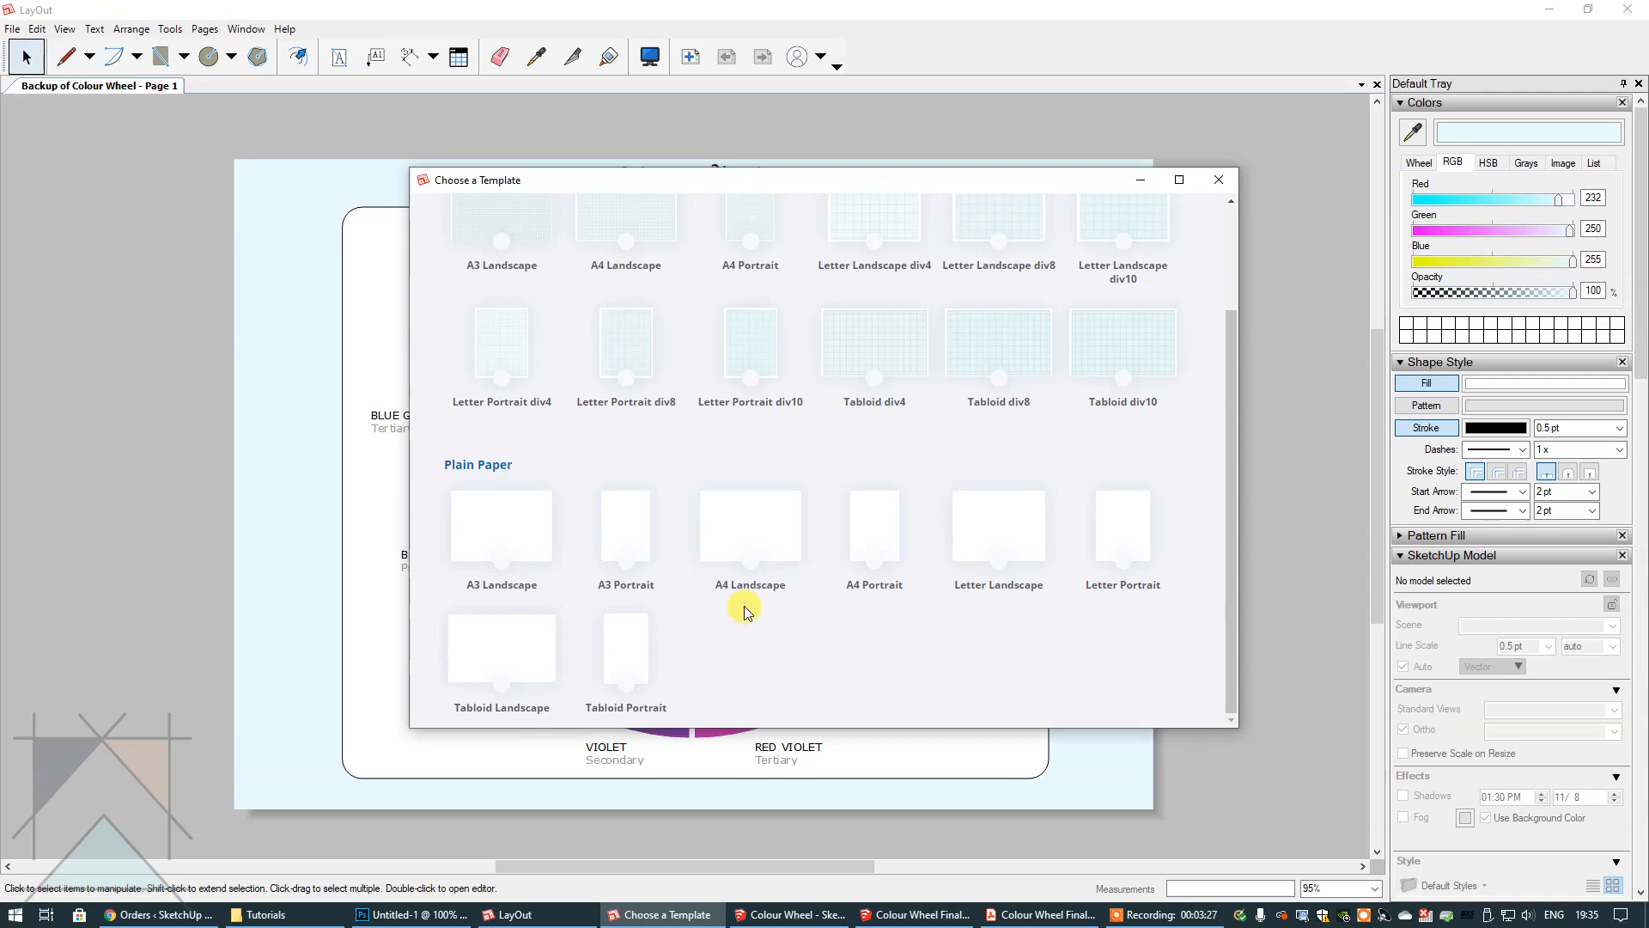
{"action": "left_click", "coordinate": [749, 513]}
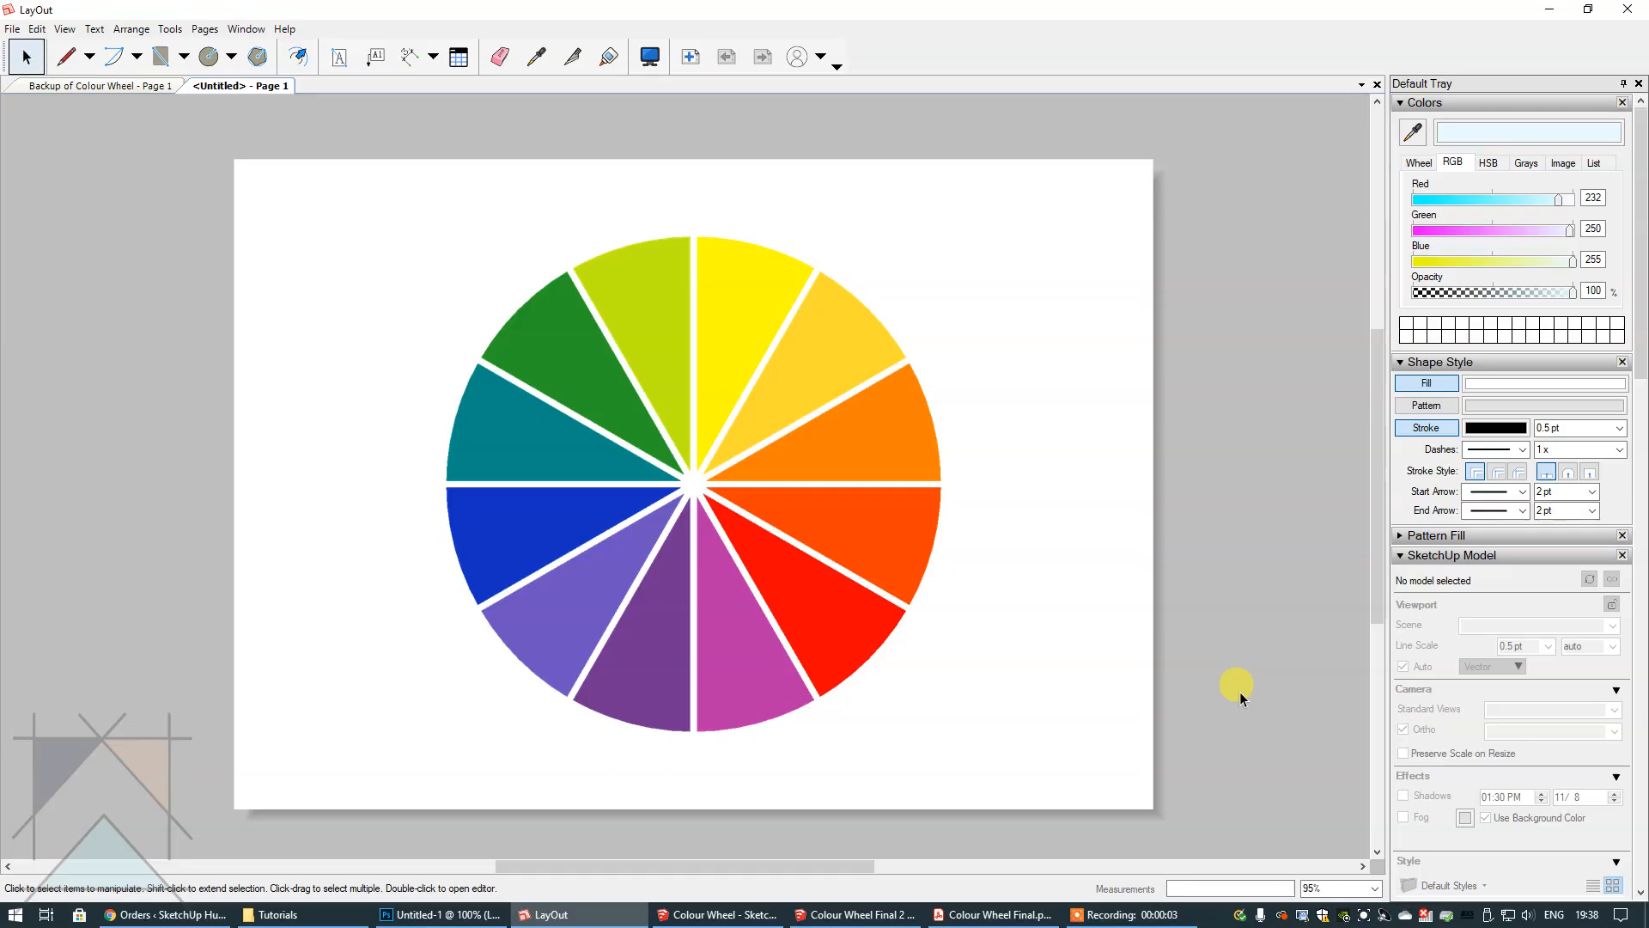
- Set the colour wheel viewport's rendering to Vector and check its edges up close
{"action": "left_click", "coordinate": [784, 539]}
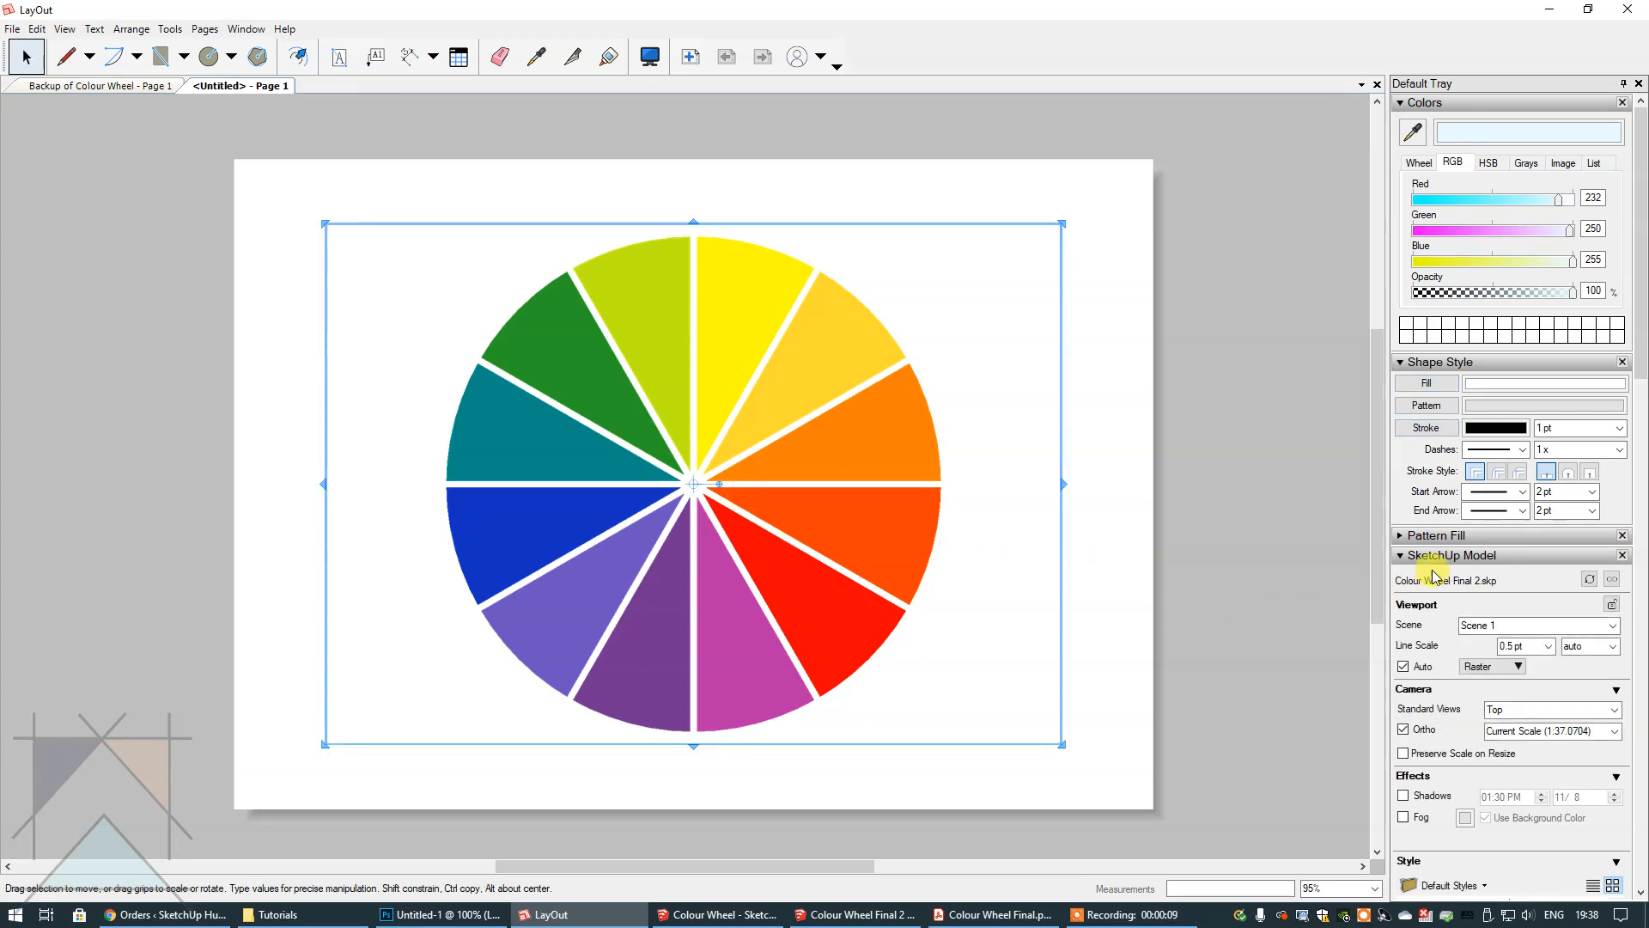
{"action": "left_click", "coordinate": [1494, 667]}
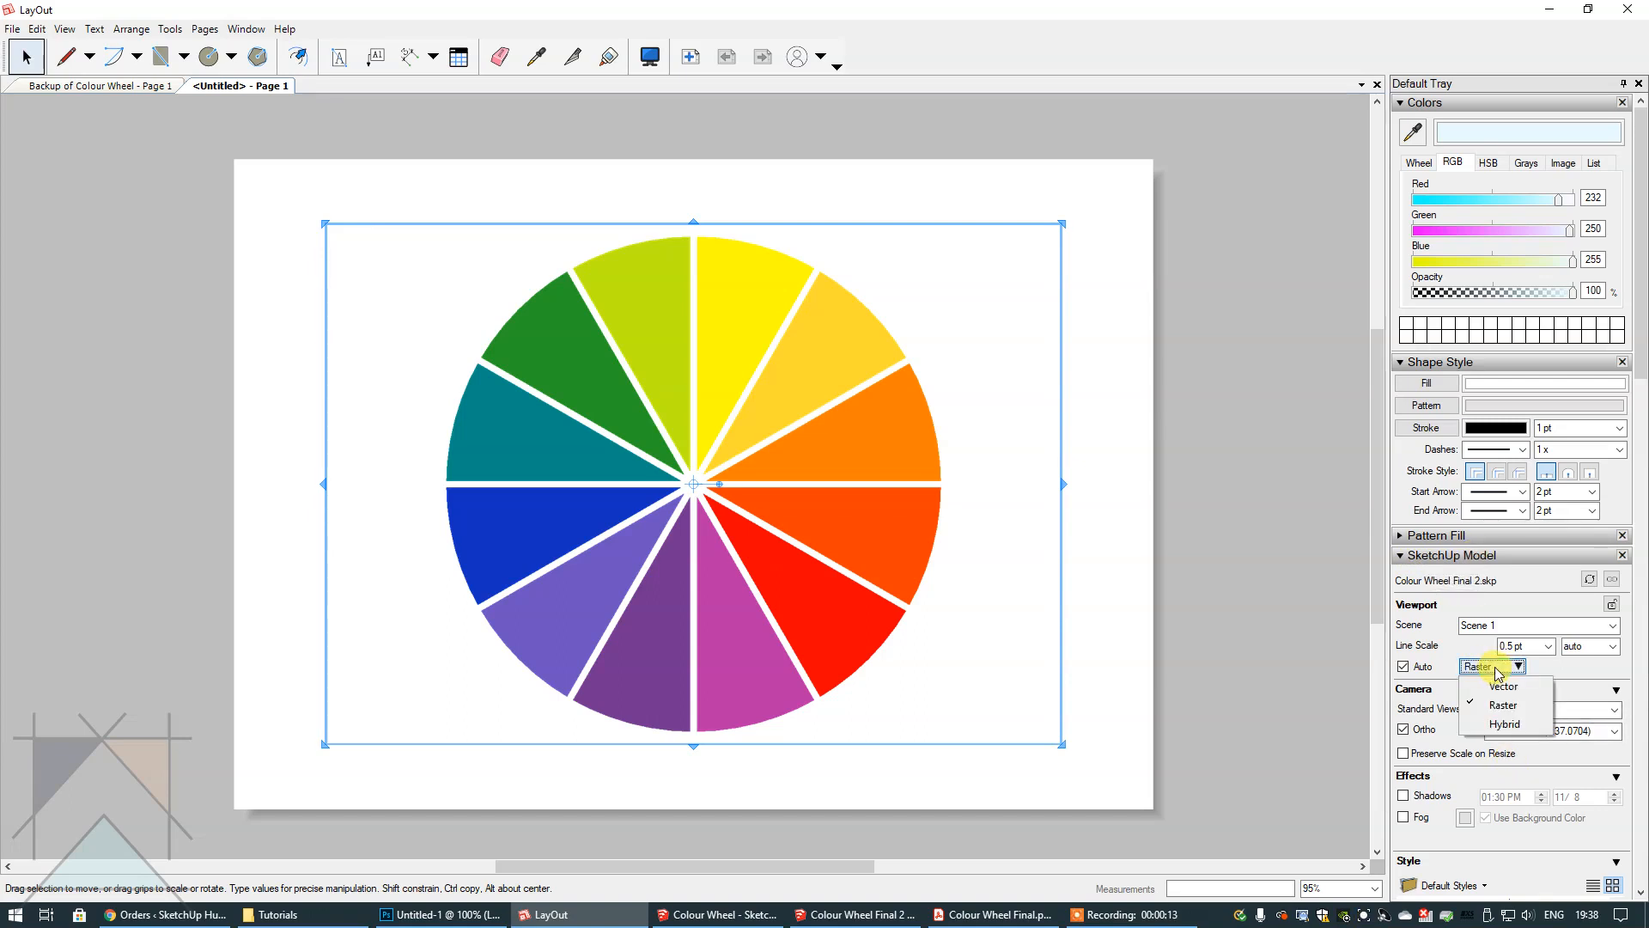
{"action": "left_click", "coordinate": [1501, 684]}
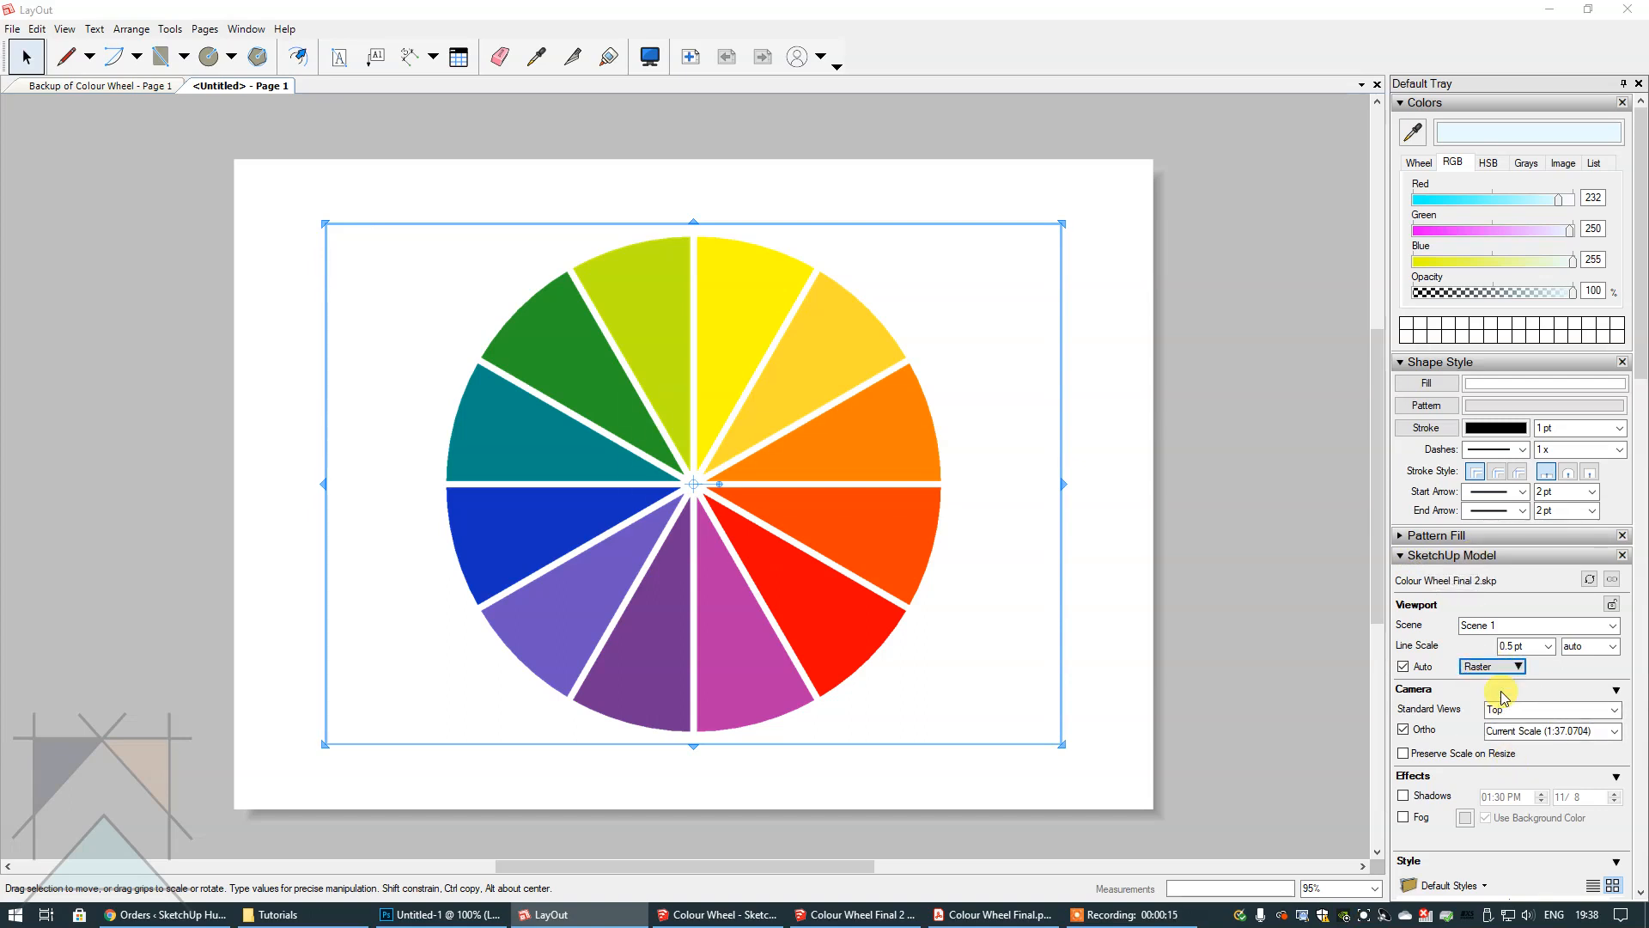
{"action": "left_click", "coordinate": [994, 504]}
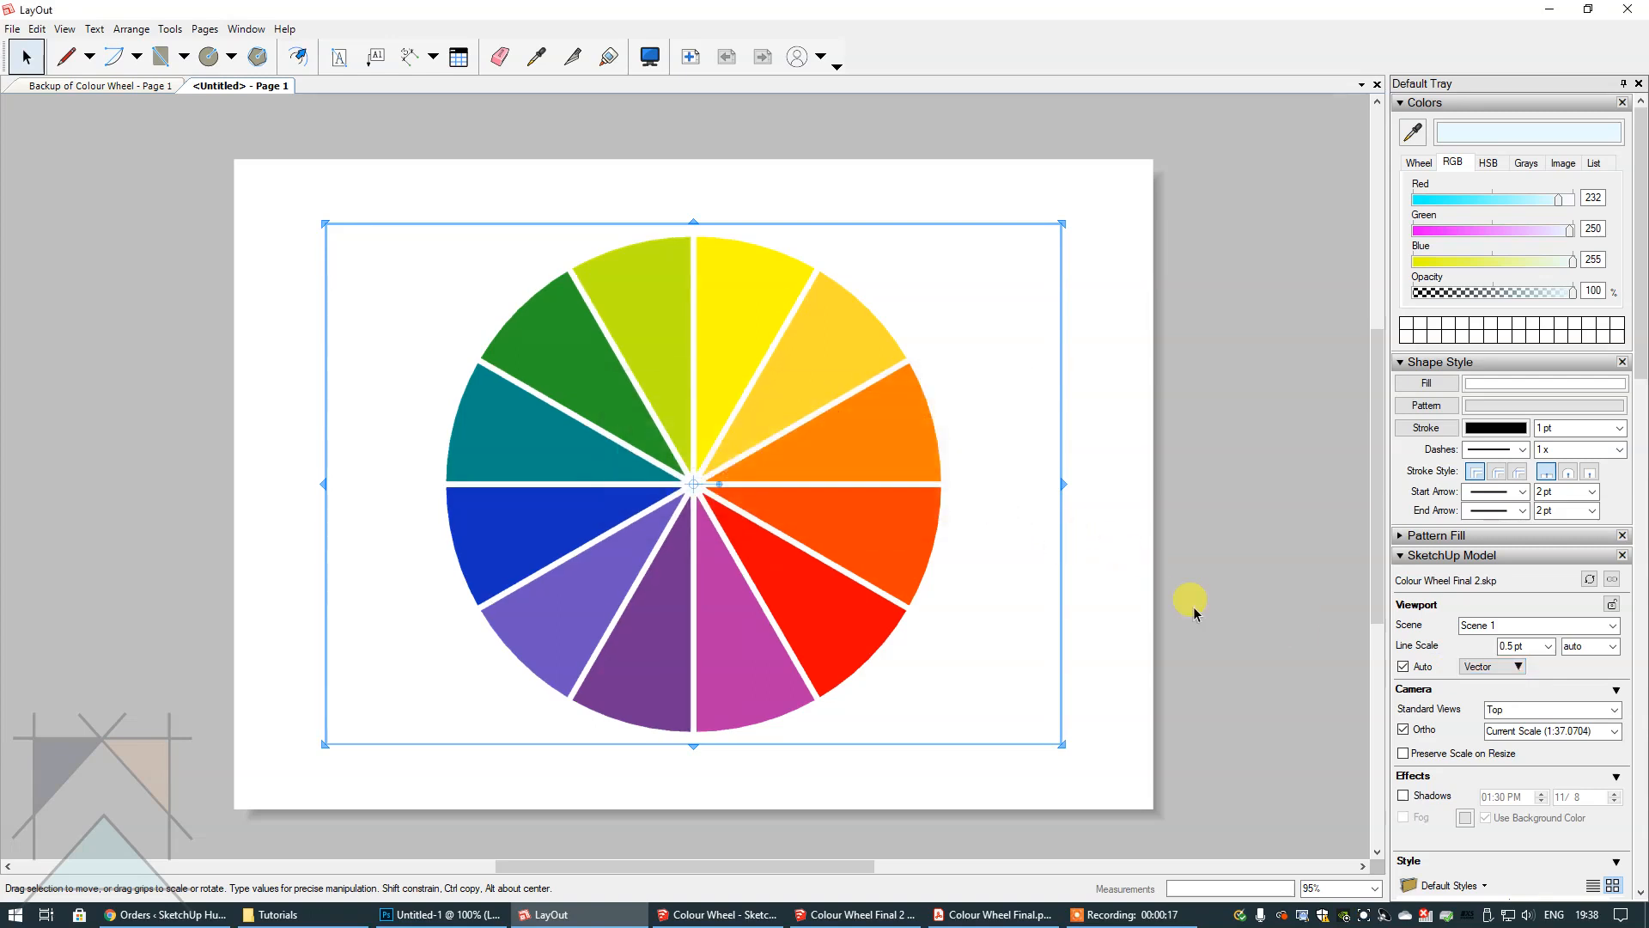
{"action": "scroll", "coordinate": [747, 508], "scroll_direction": "up", "scroll_amount": 10}
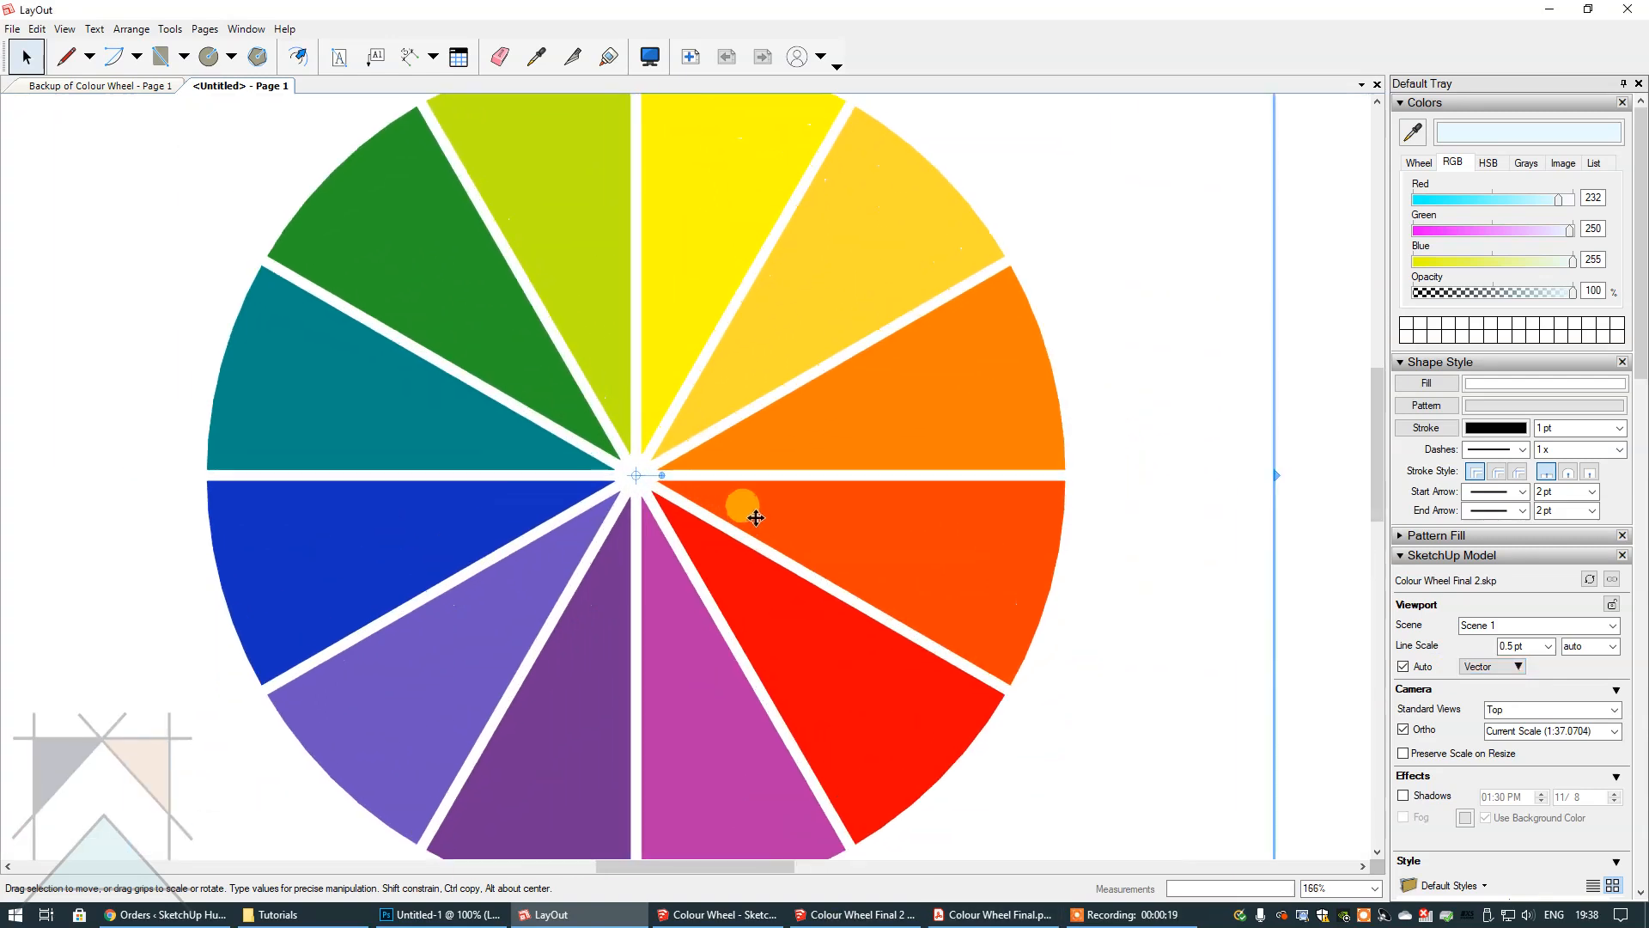
{"action": "scroll", "coordinate": [755, 517], "scroll_direction": "up", "scroll_amount": 2}
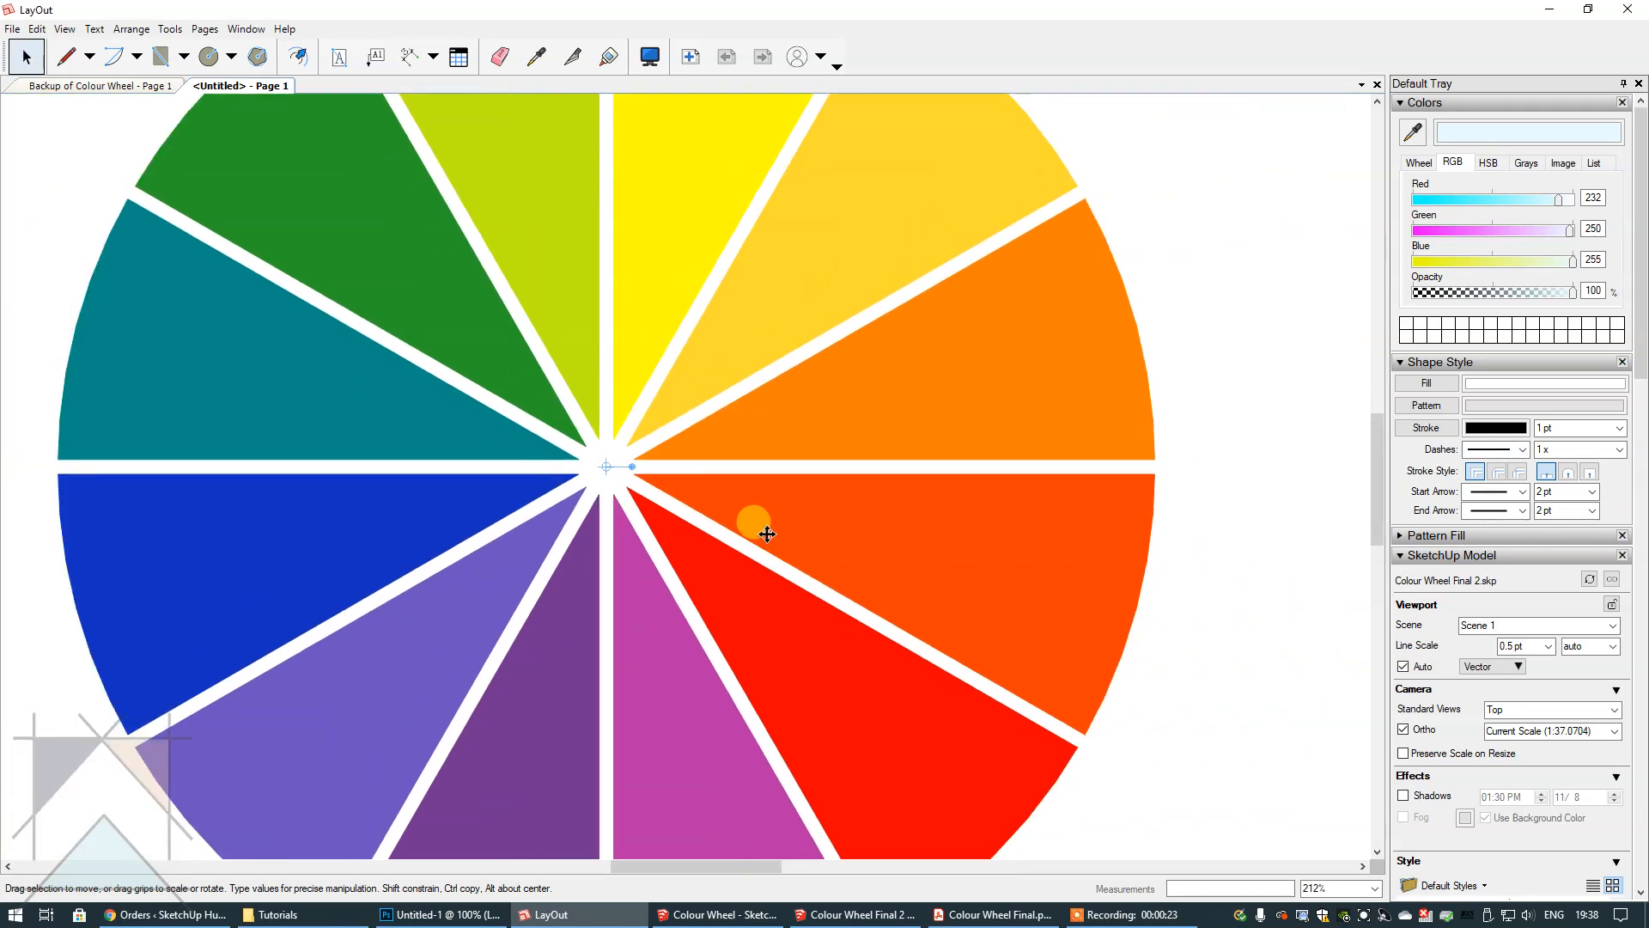
{"action": "scroll", "coordinate": [767, 534], "scroll_direction": "down", "scroll_amount": 4}
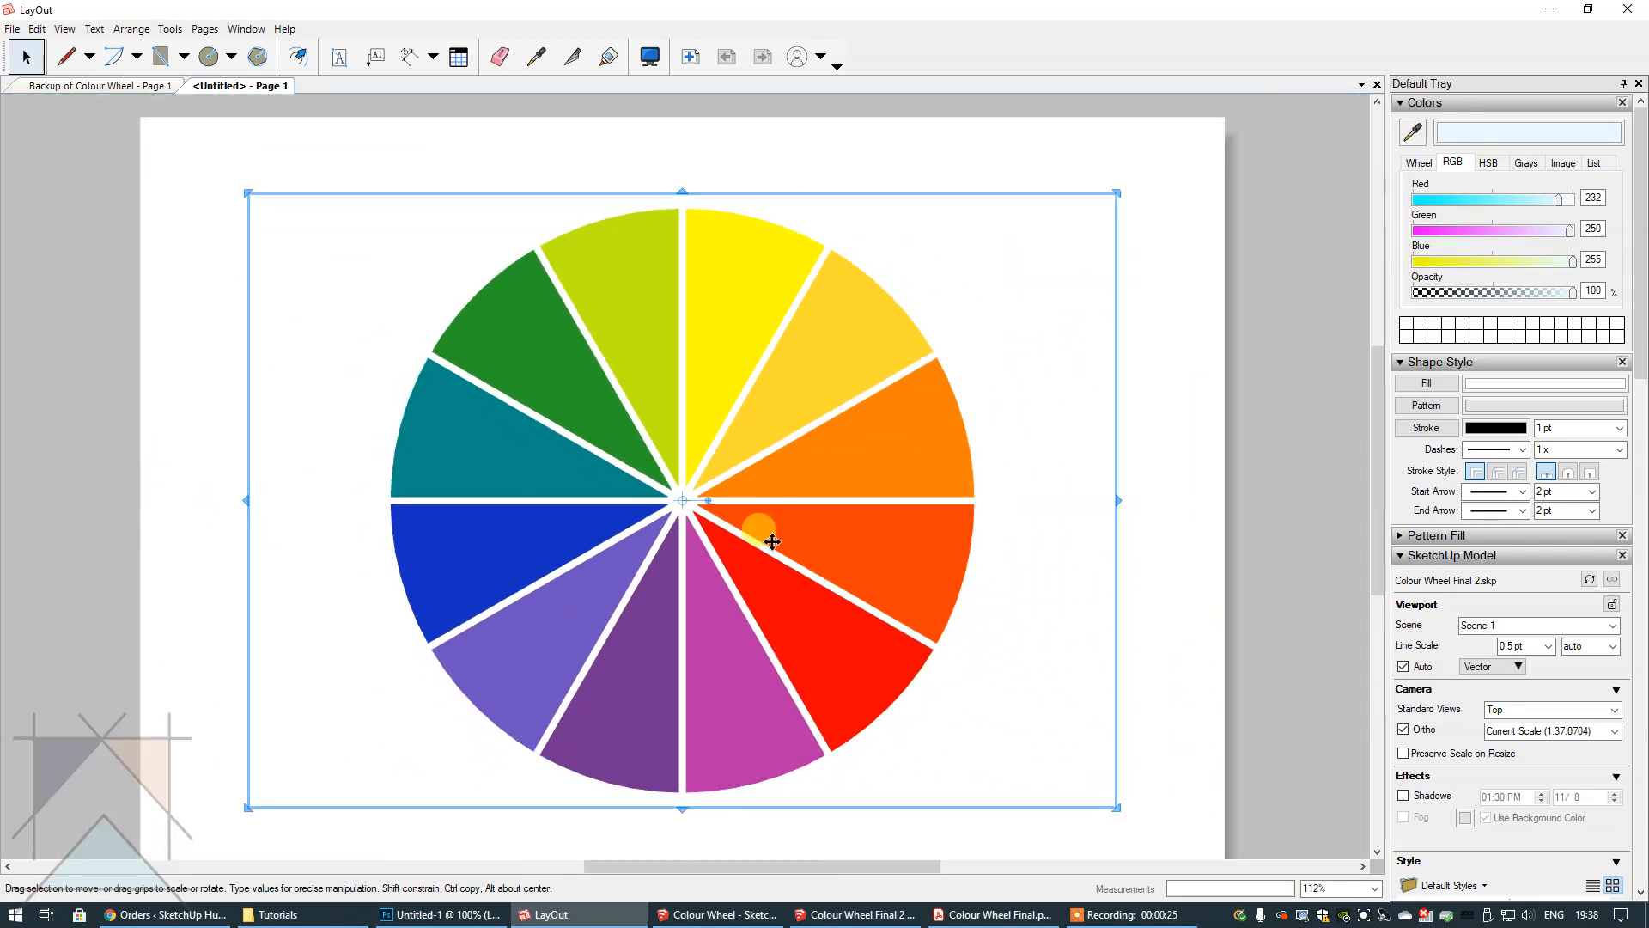
{"action": "scroll", "coordinate": [772, 542], "scroll_direction": "down", "scroll_amount": 1}
{"action": "left_click", "coordinate": [1274, 529]}
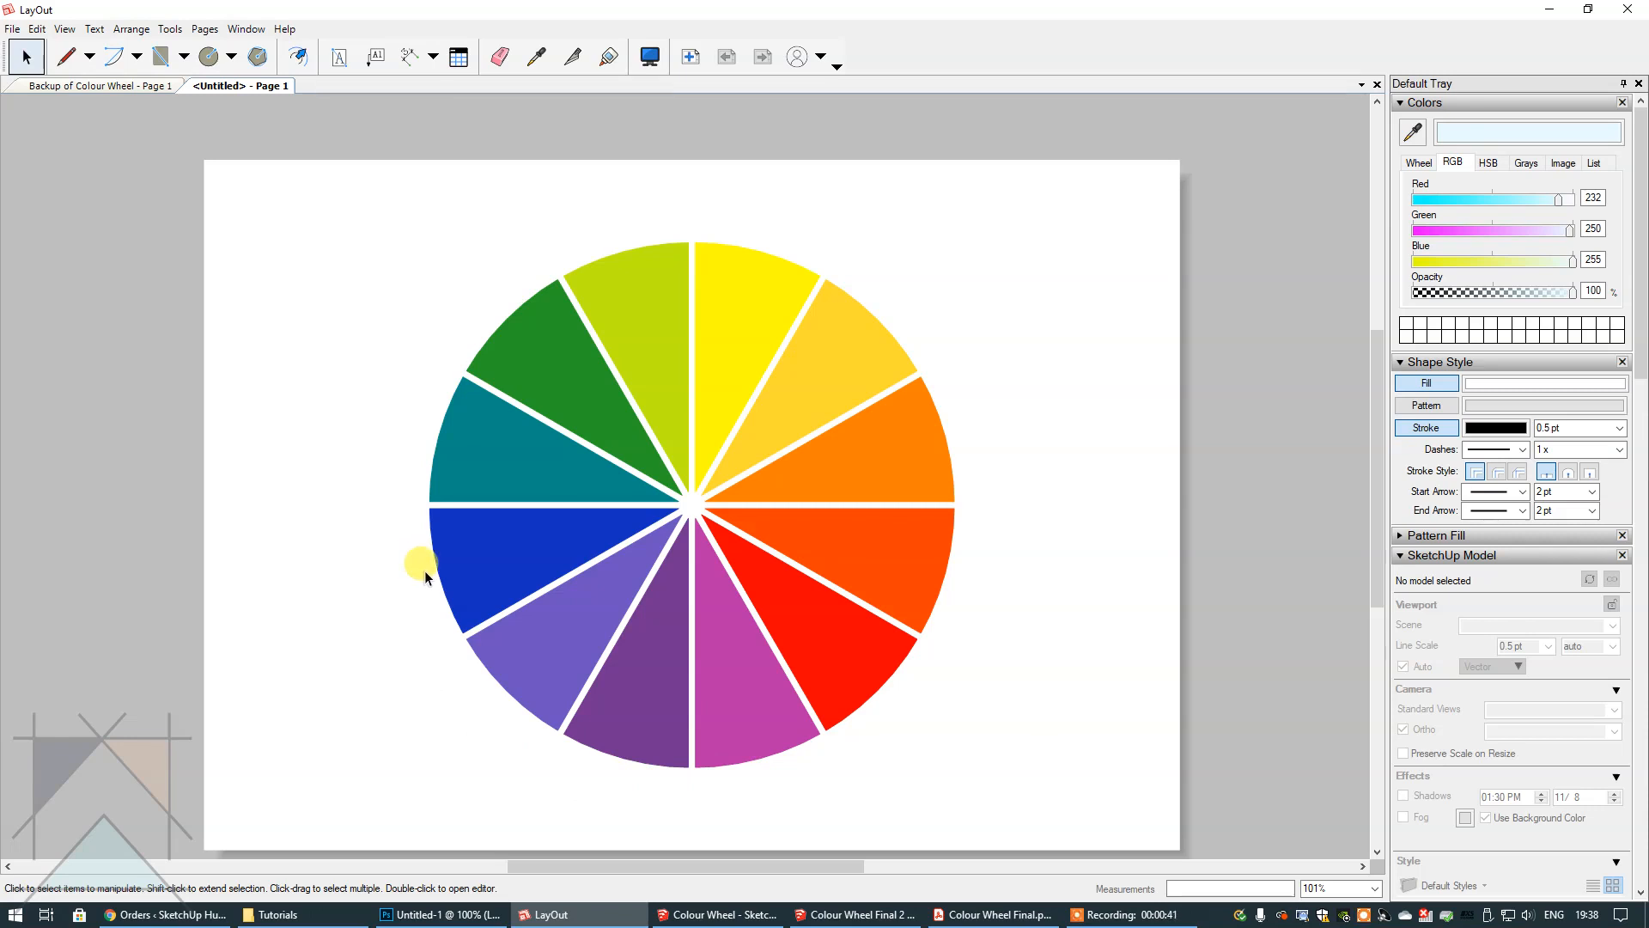
- Draw a 190 × 190 mm rounded rectangle starting from a point above and outside the colour wheel's upper-left edge
{"action": "left_click", "coordinate": [231, 60]}
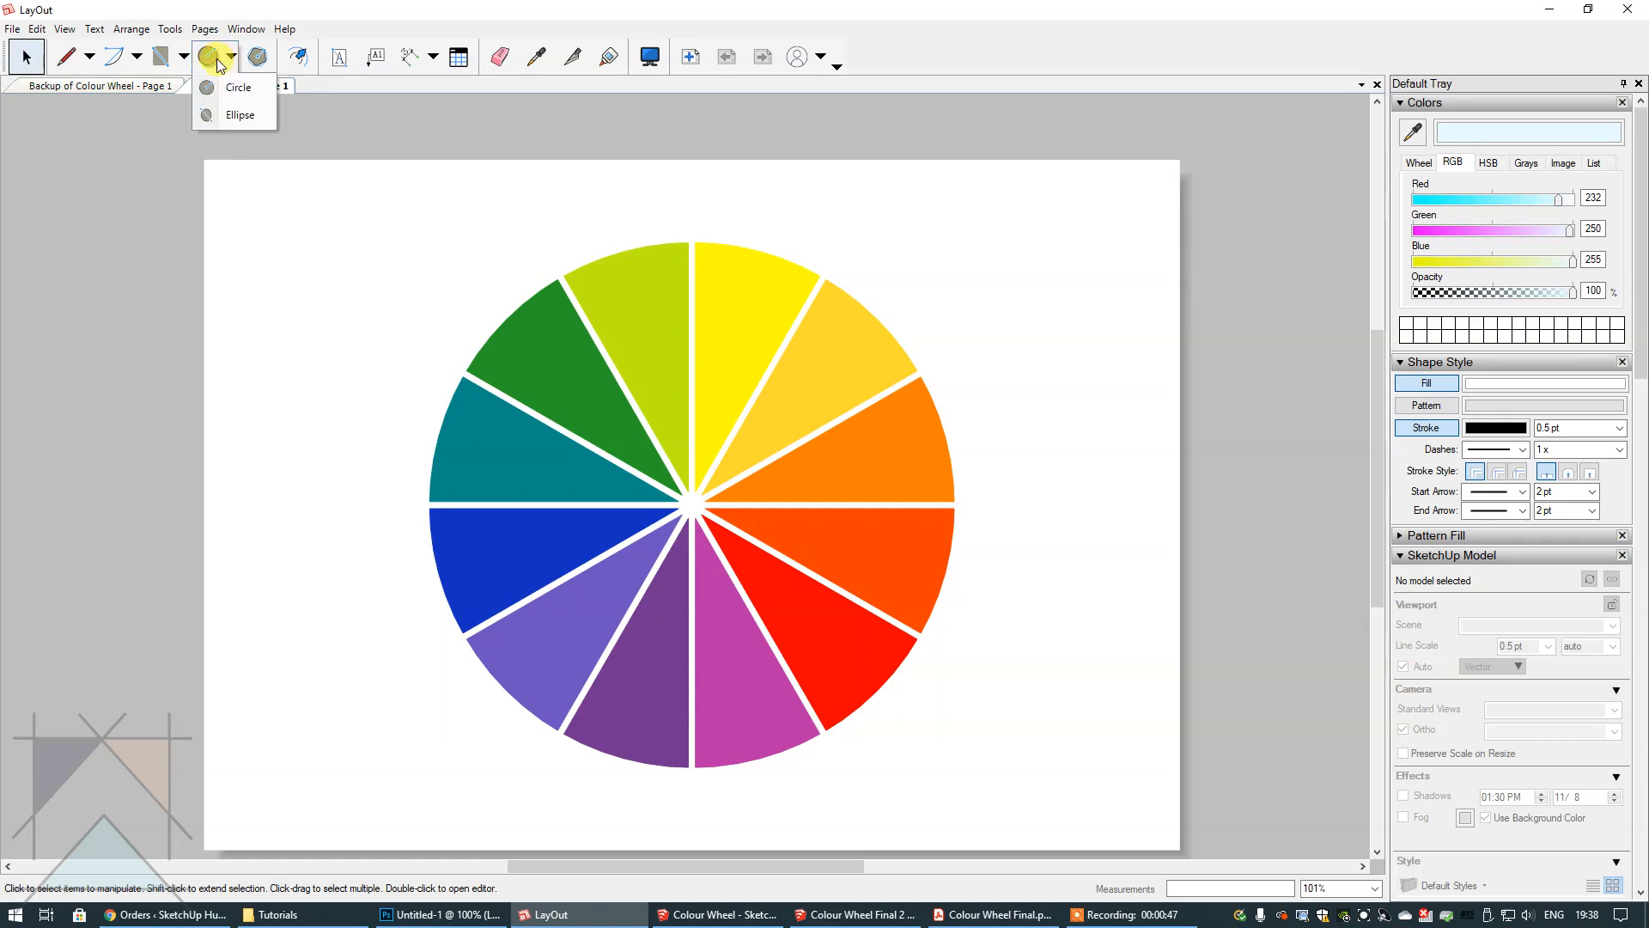
{"action": "left_click", "coordinate": [183, 57]}
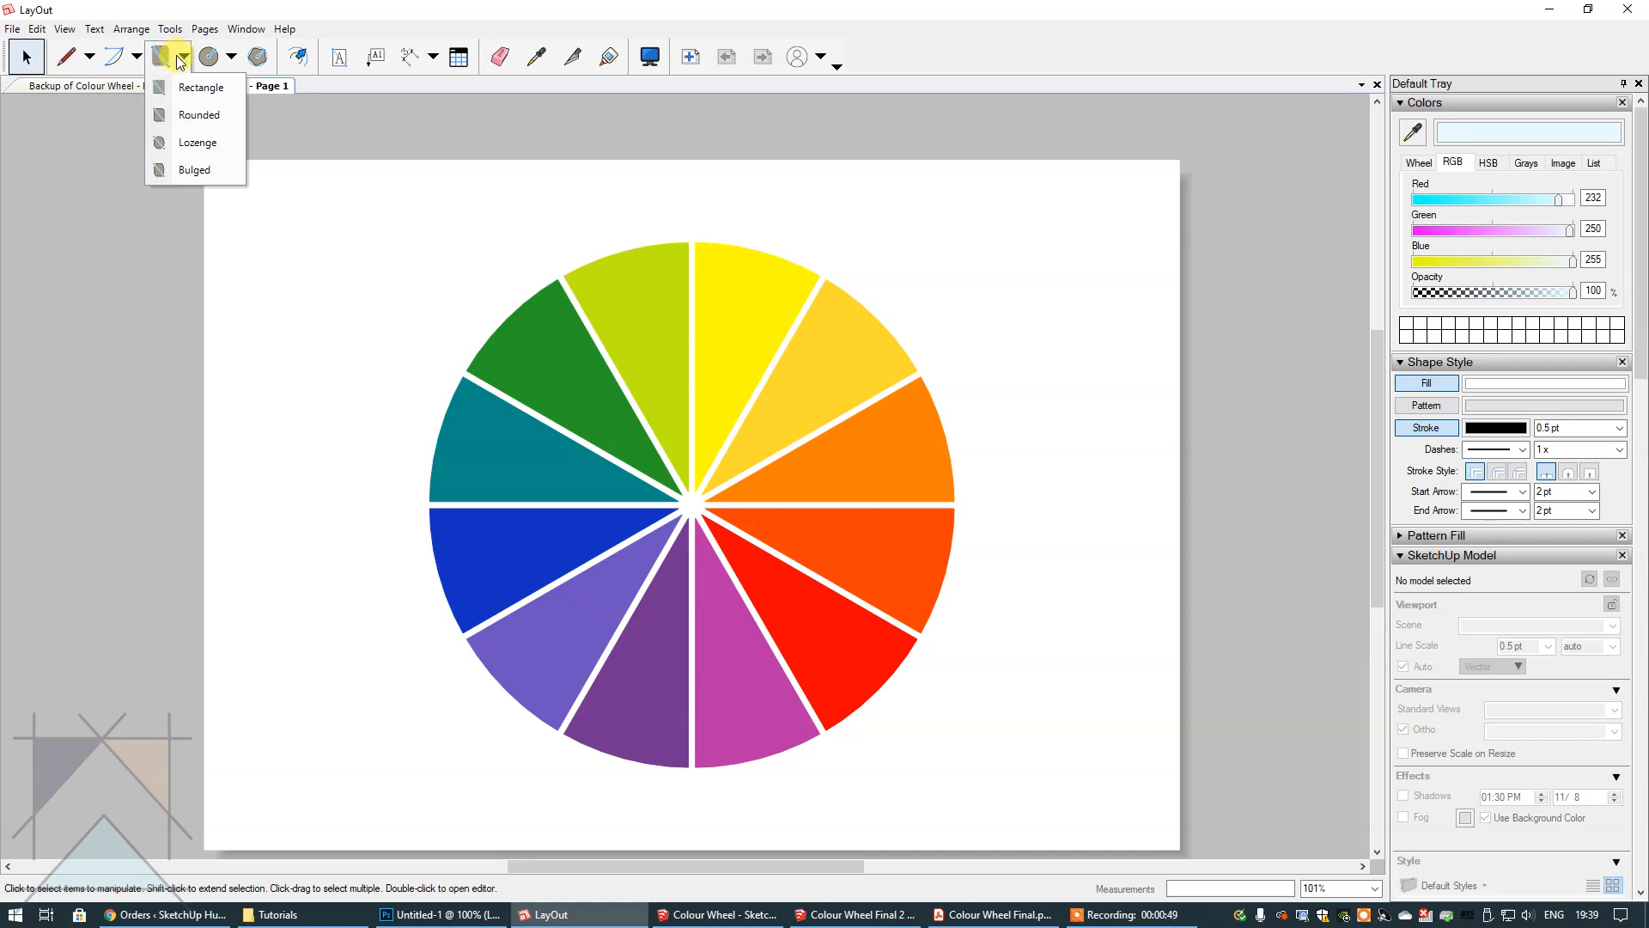
{"action": "left_click", "coordinate": [188, 120]}
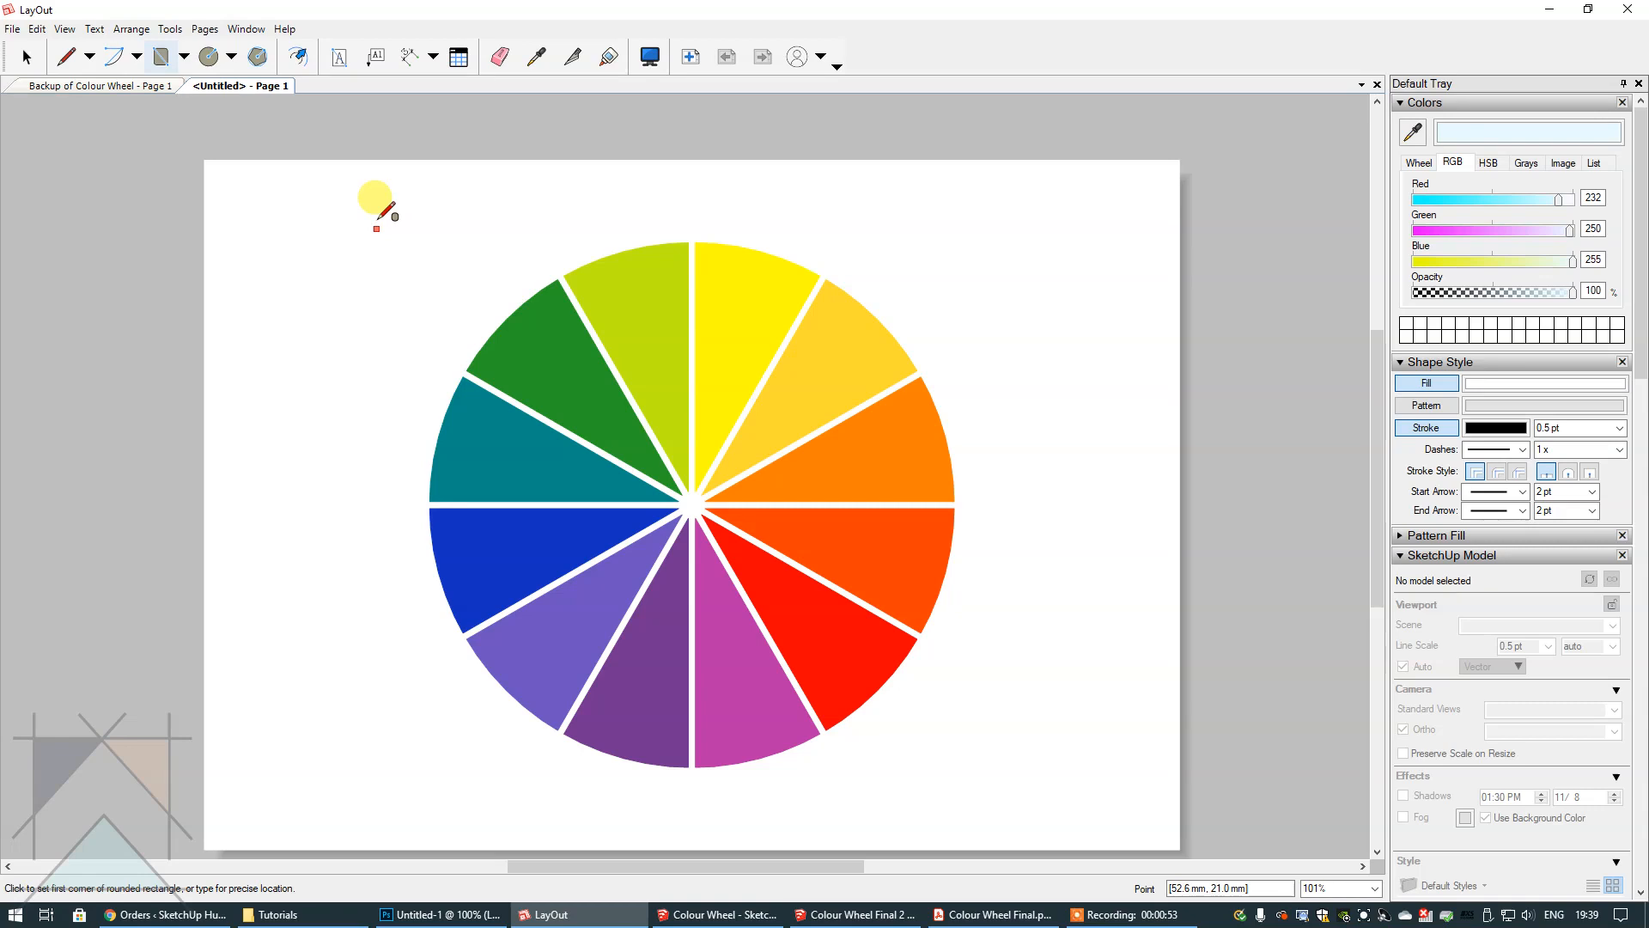
{"action": "left_click", "coordinate": [377, 229]}
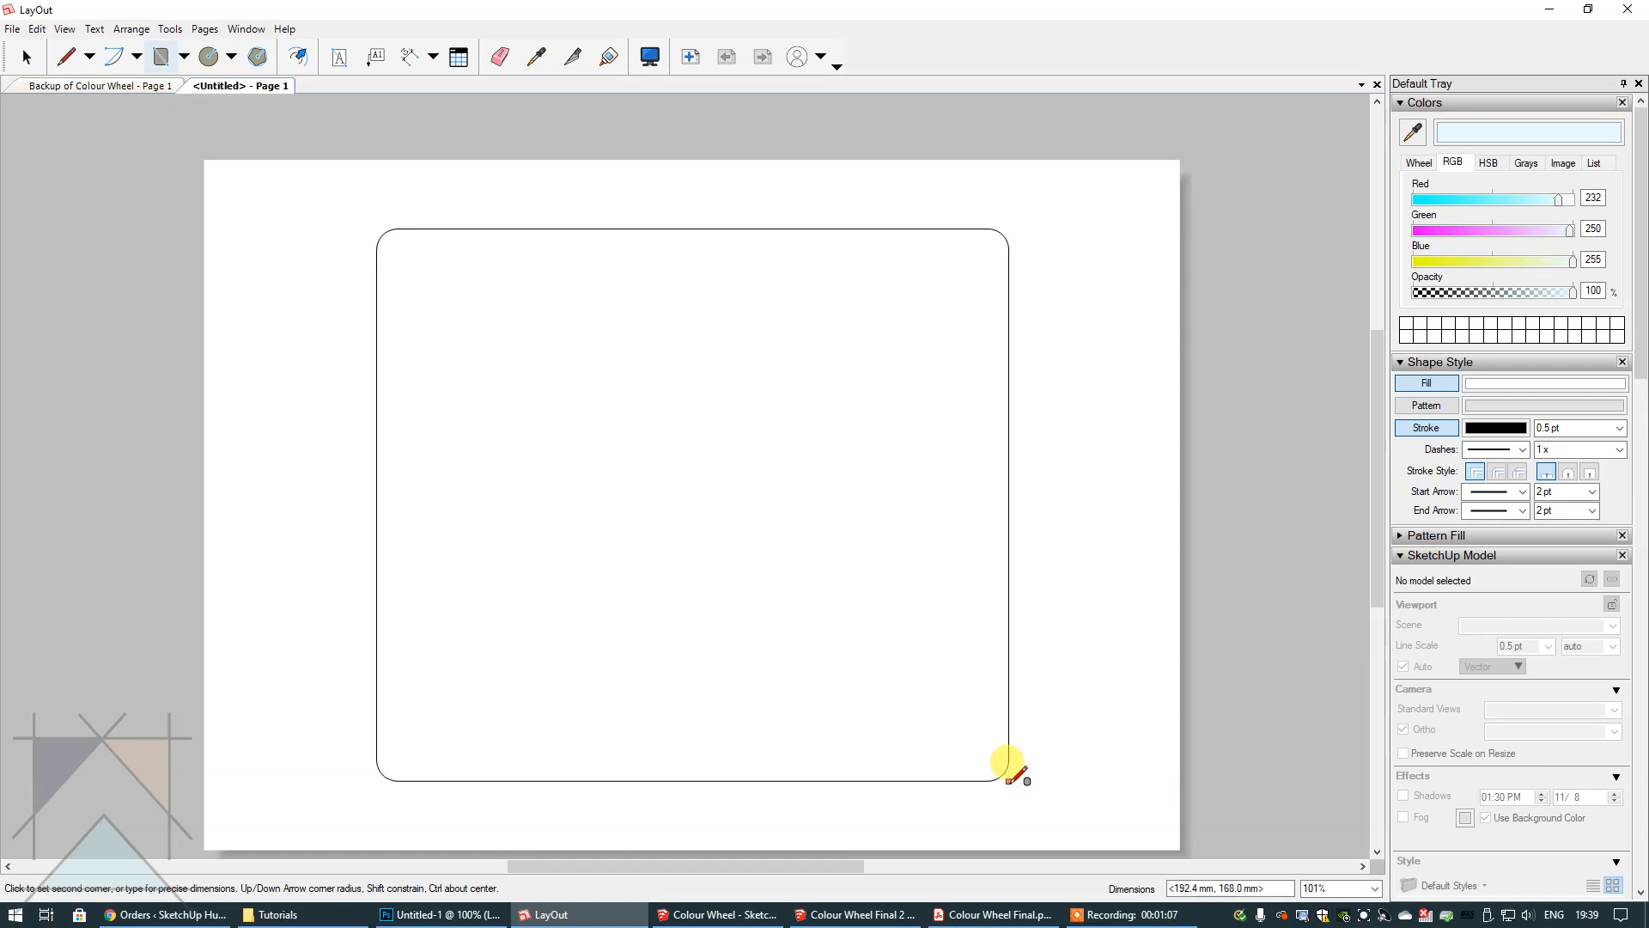
{"action": "type", "text": "1"}
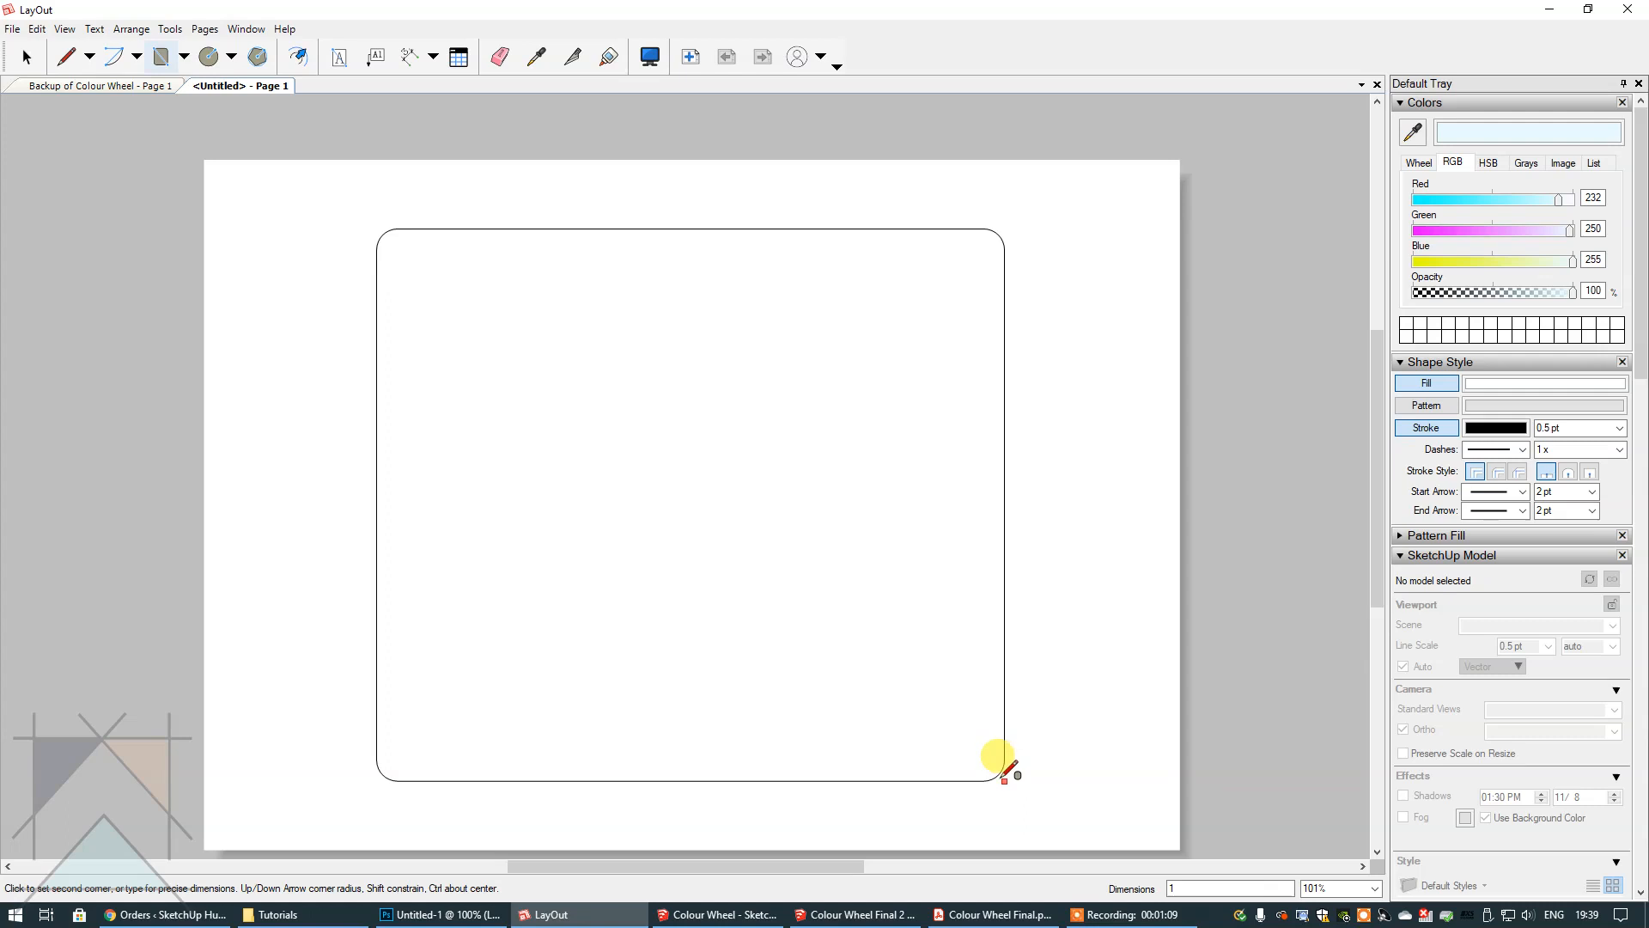
{"action": "type", "text": "90,190"}
{"action": "key", "text": "Return"}
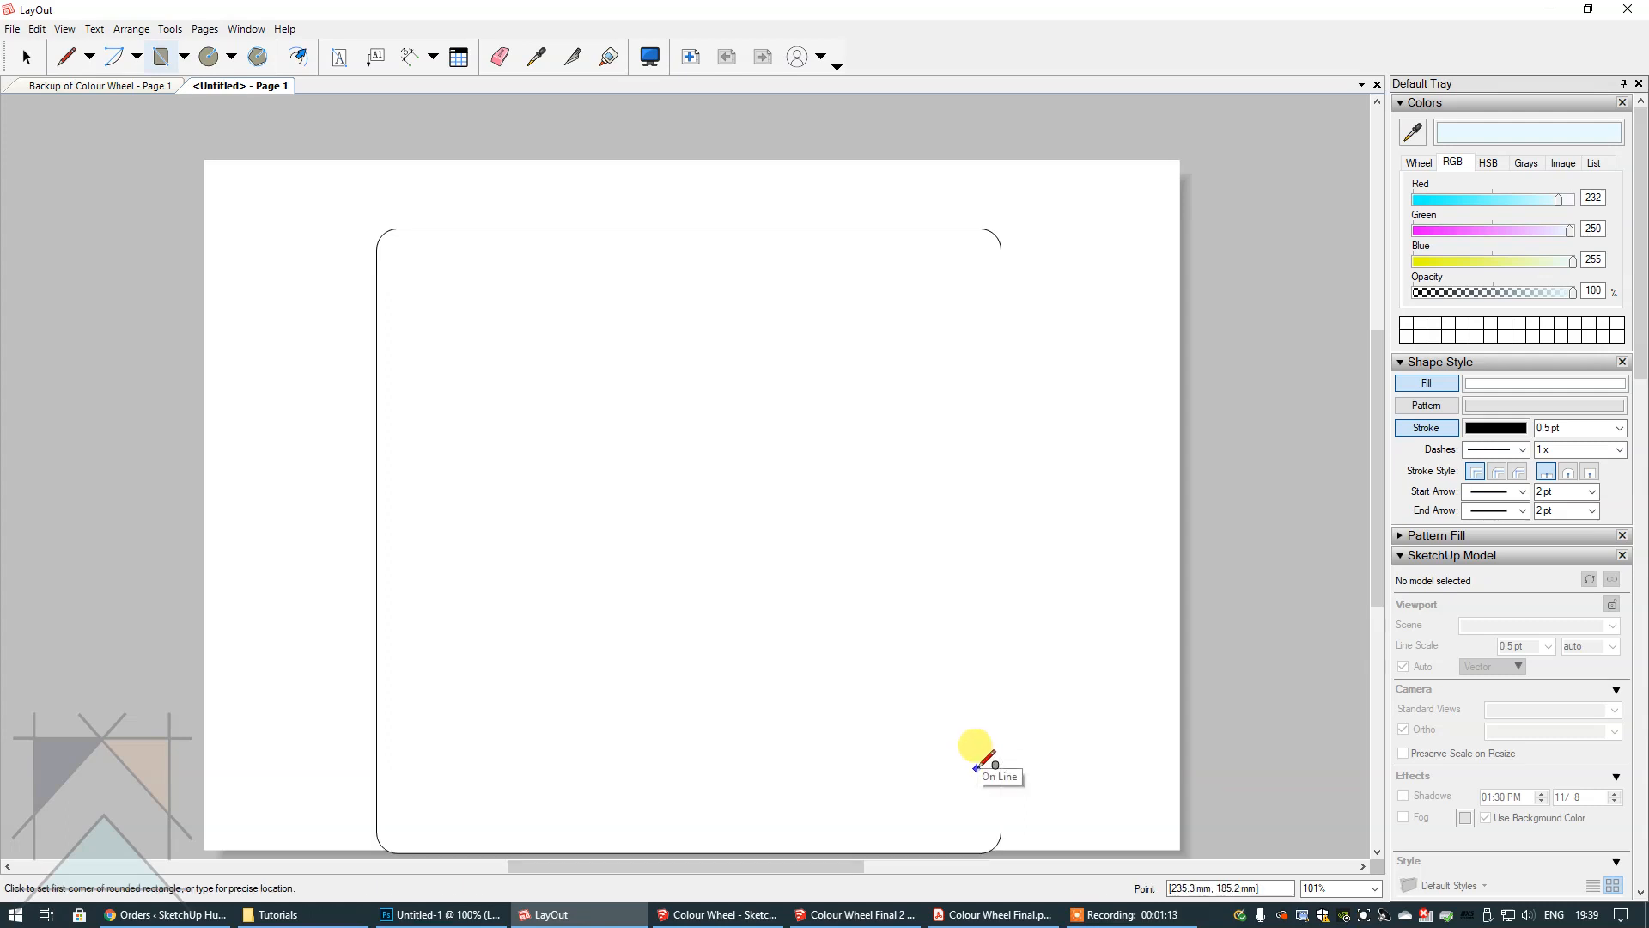
- Move the rounded rectangle so it is centred on the colour wheel, and send it to the back
{"action": "key", "text": "space"}
{"action": "left_click", "coordinate": [747, 376]}
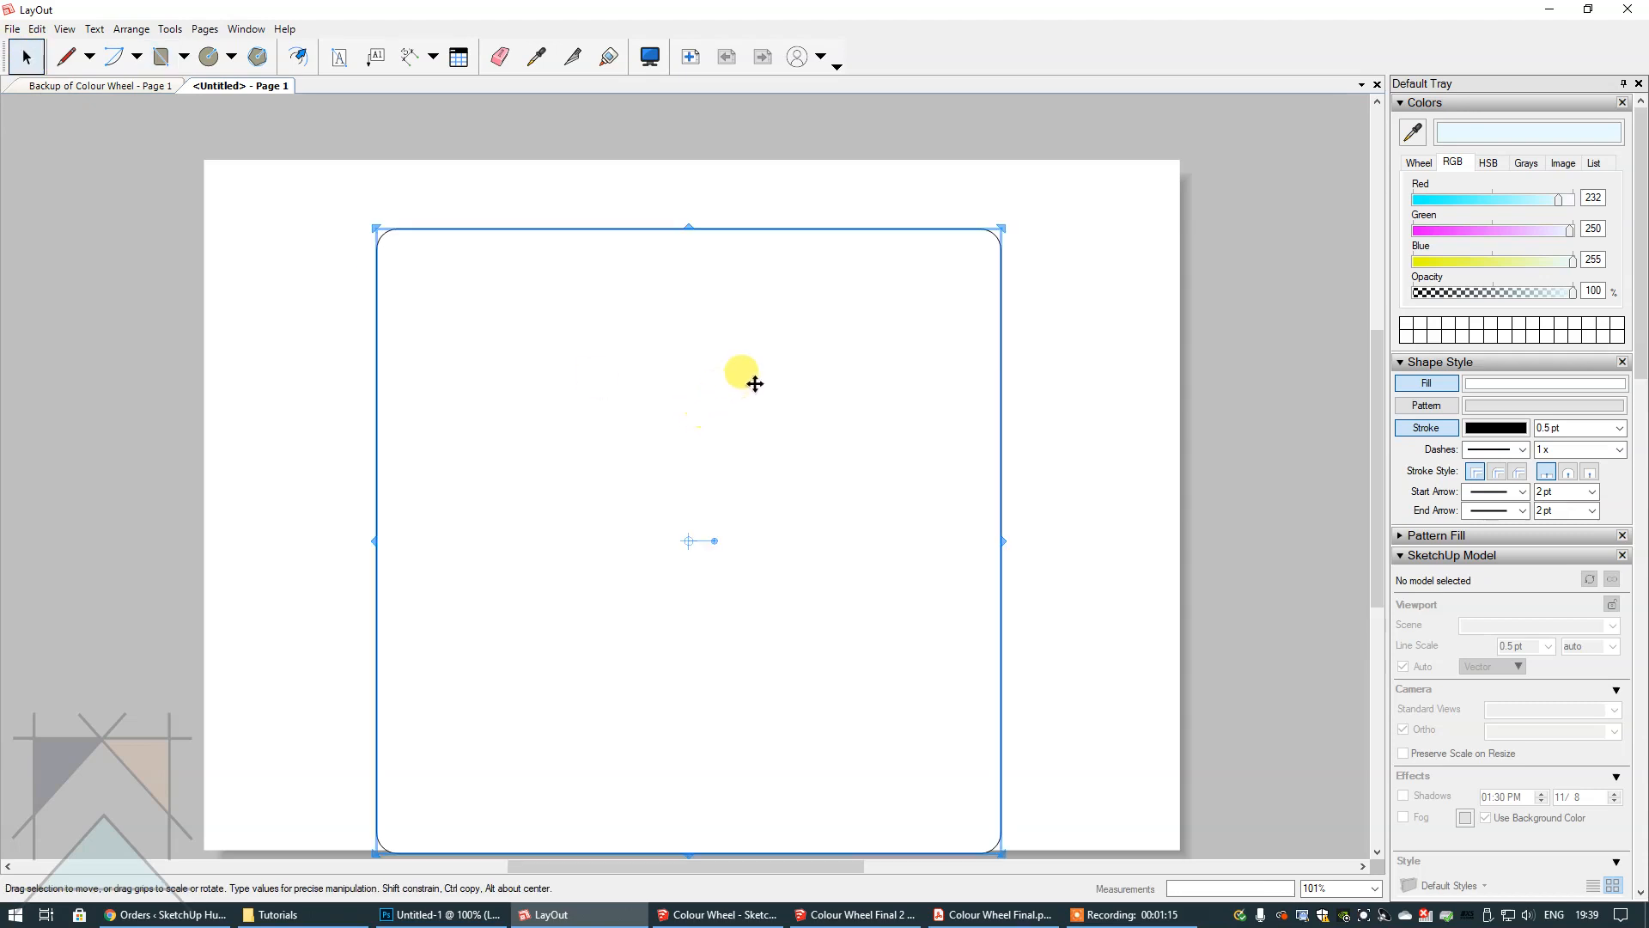
{"action": "left_click_drag", "start_coordinate": [758, 372], "coordinate": [761, 336]}
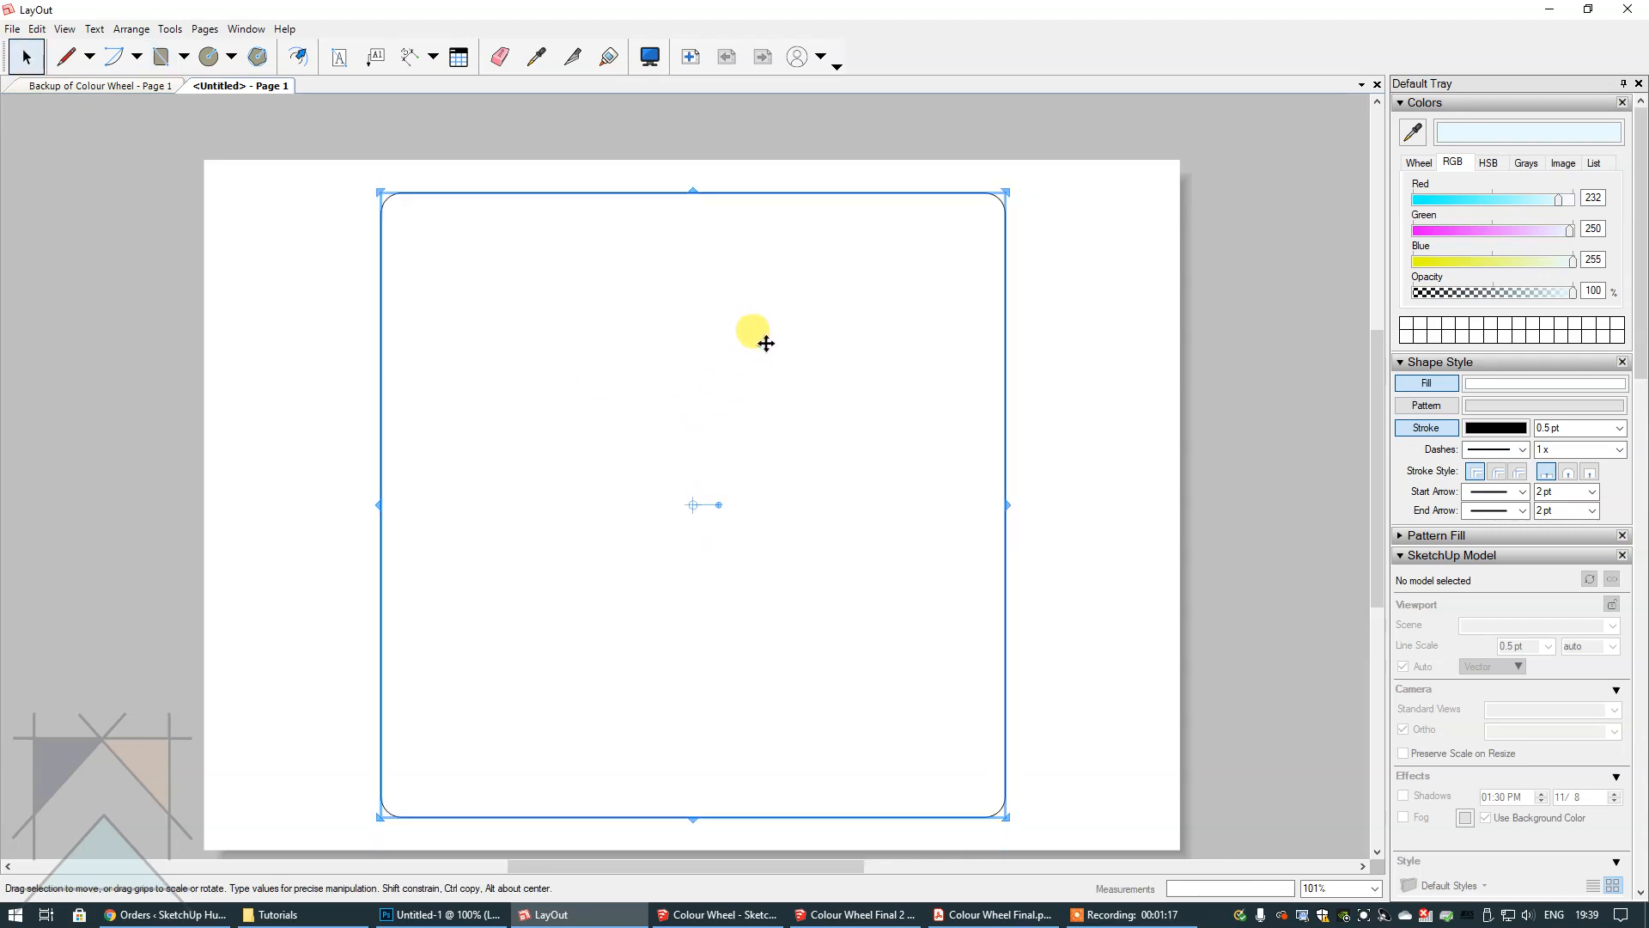
{"action": "right_click", "coordinate": [767, 343]}
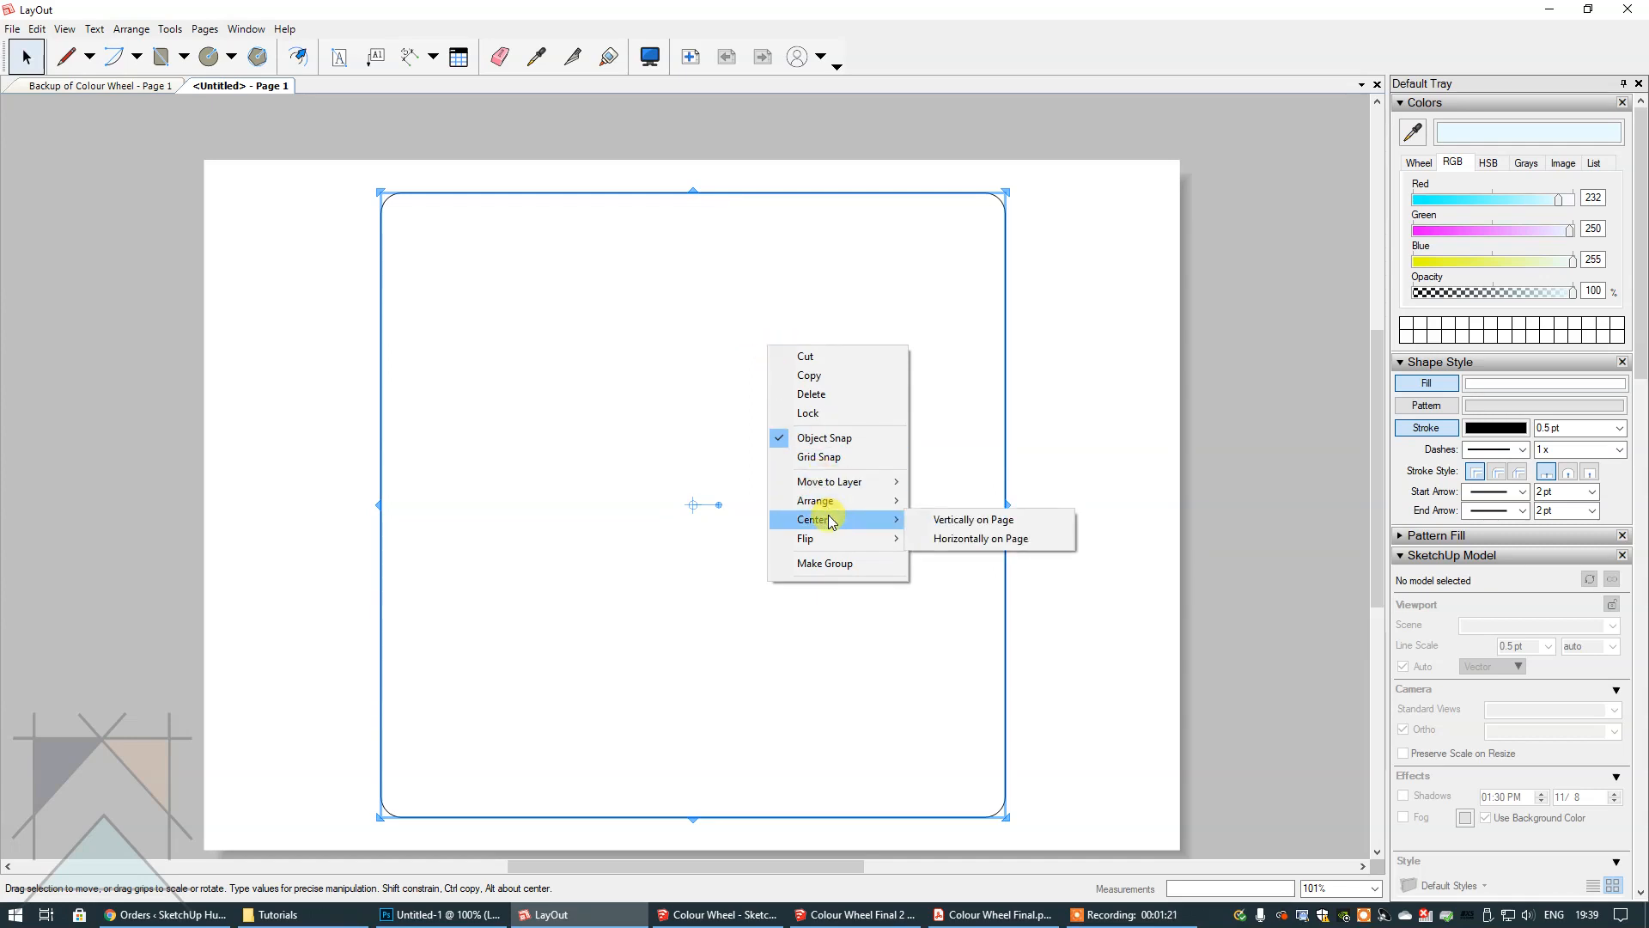
{"action": "mouse_move", "coordinate": [825, 501]}
{"action": "left_click", "coordinate": [956, 558]}
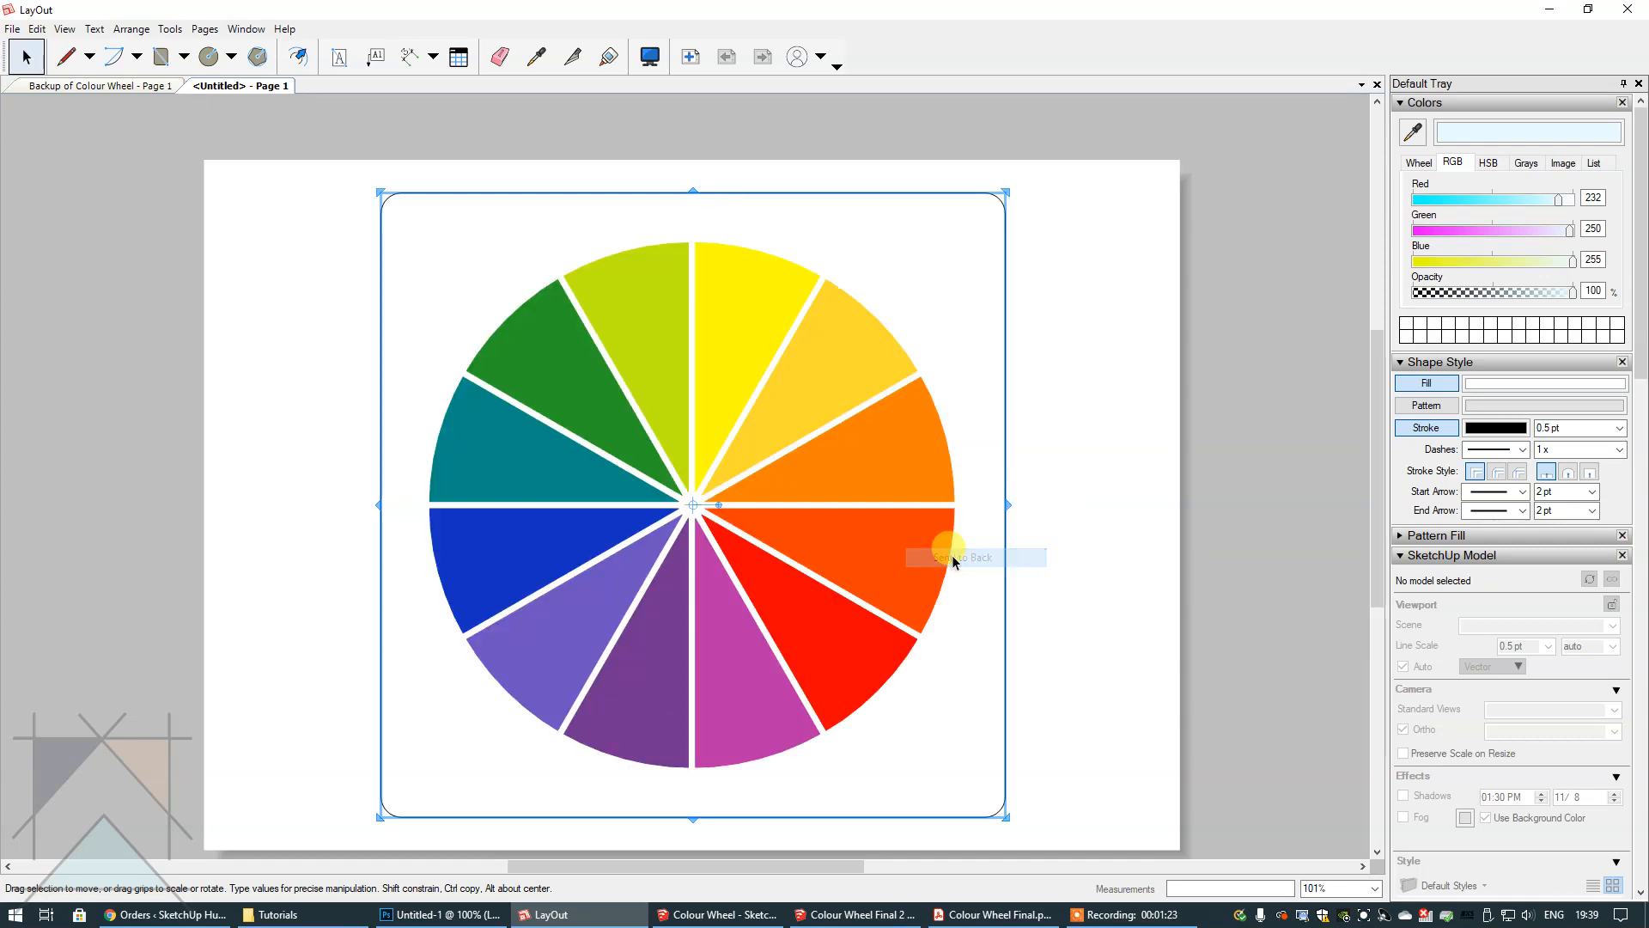
{"action": "left_click", "coordinate": [1269, 419]}
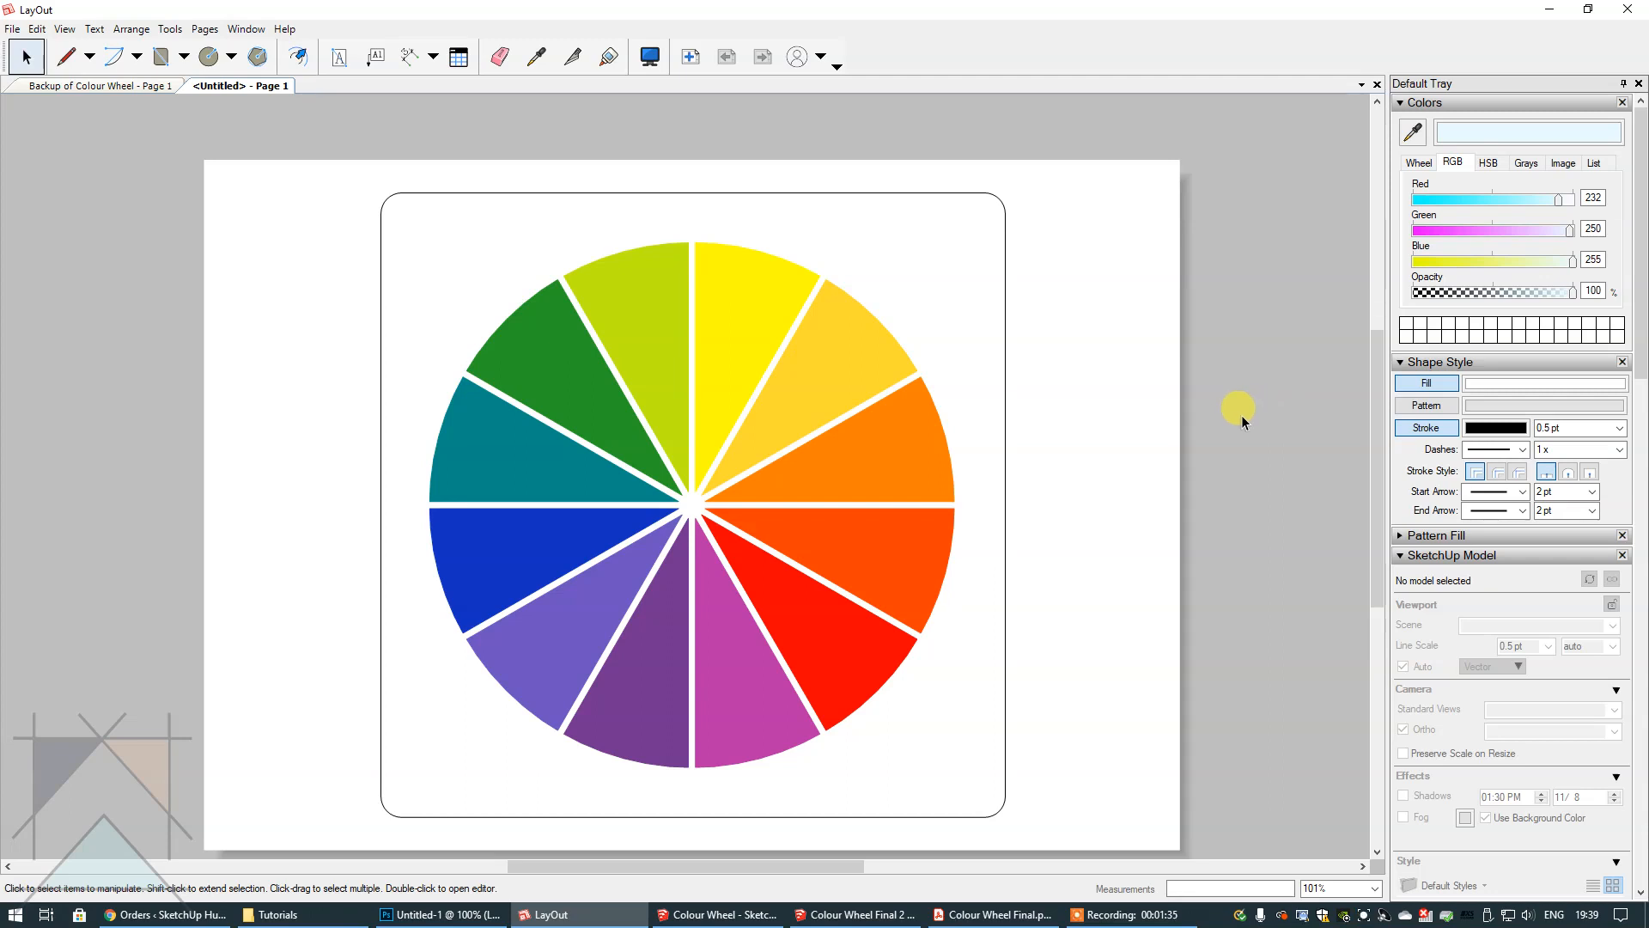
- Stretch the rounded frame outward on both sides to the width of the wheel's viewport and compare it with the finished design
{"action": "left_click", "coordinate": [960, 280]}
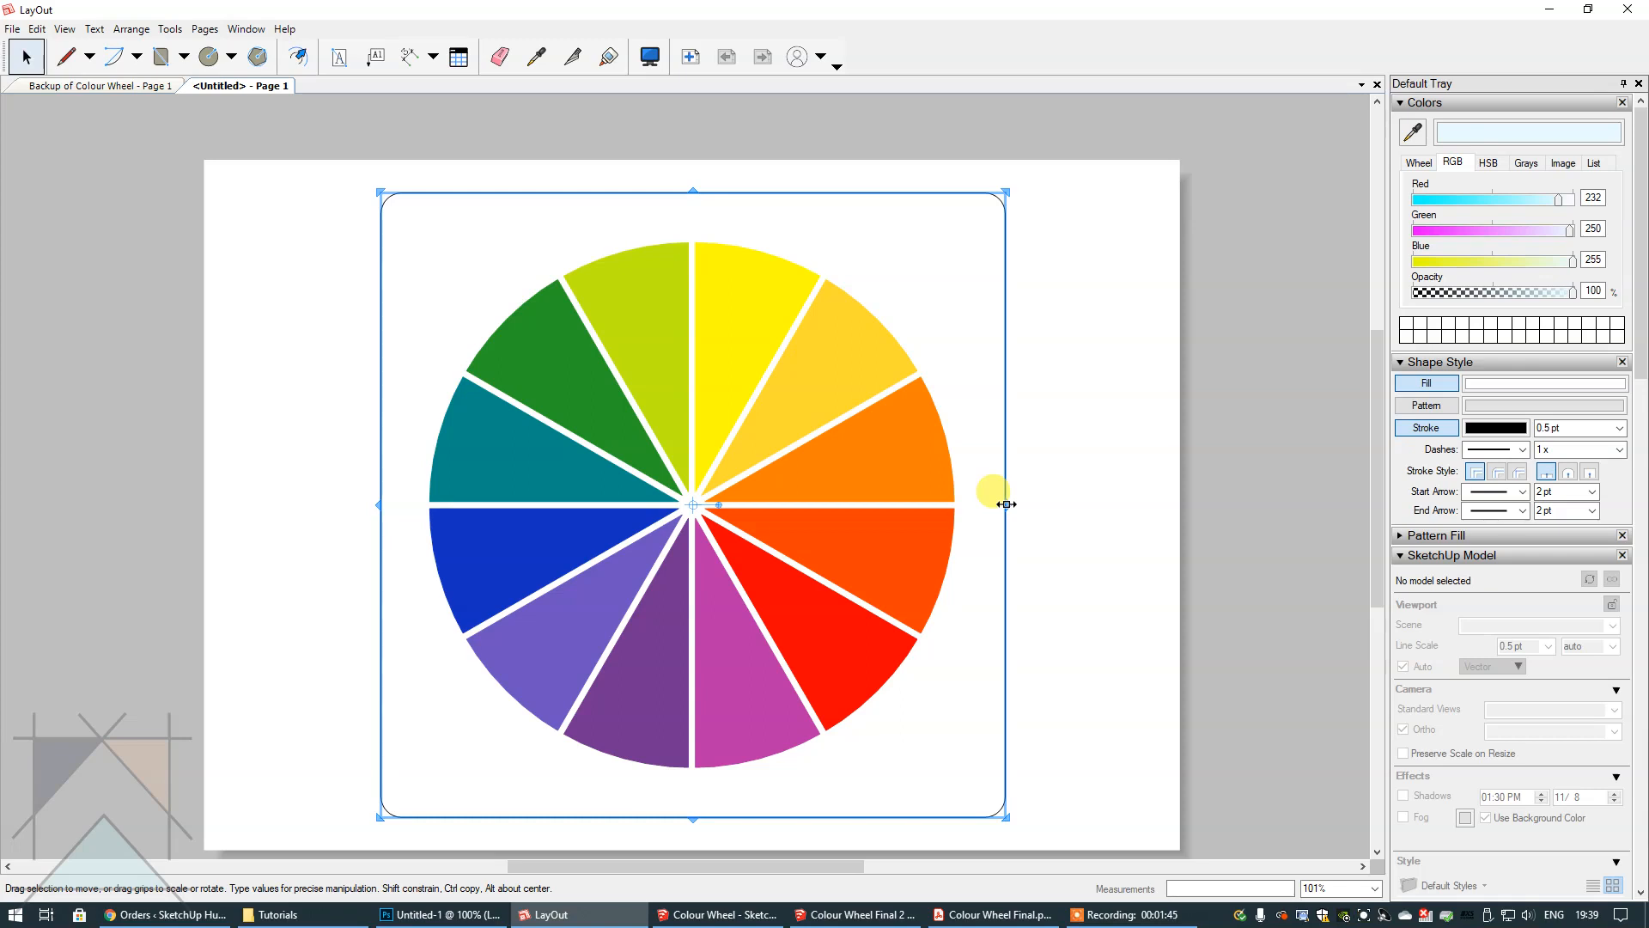
{"action": "left_click_drag", "start_coordinate": [1007, 505], "coordinate": [1077, 504]}
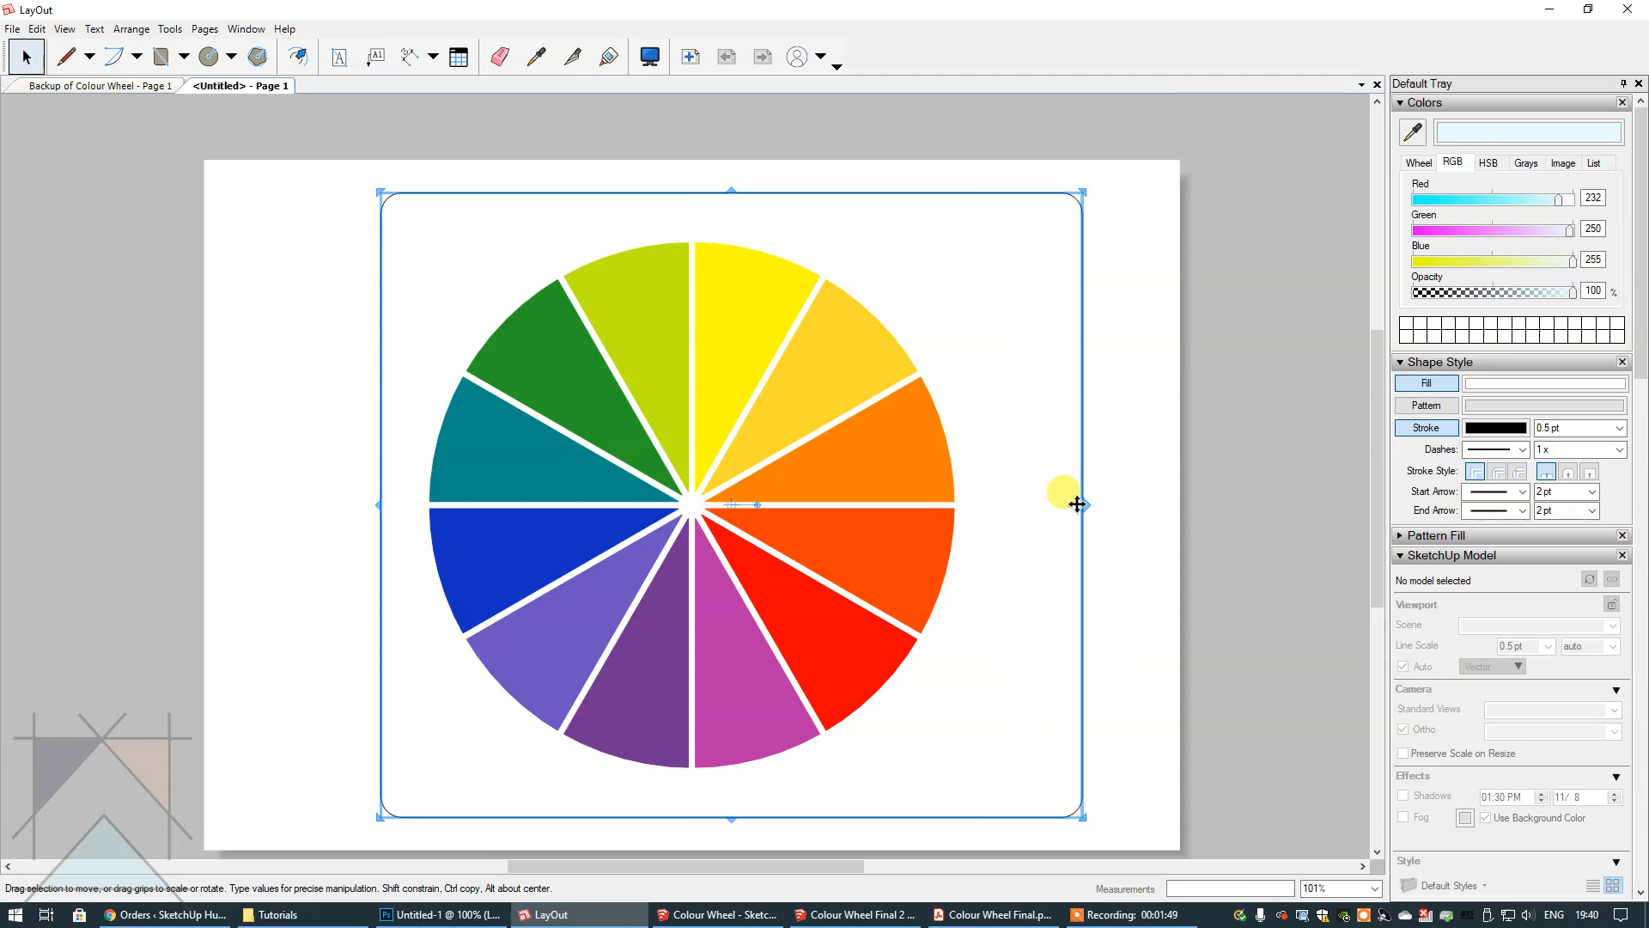
{"action": "left_click_drag", "start_coordinate": [379, 504], "coordinate": [302, 512]}
{"action": "left_click", "coordinate": [1281, 524]}
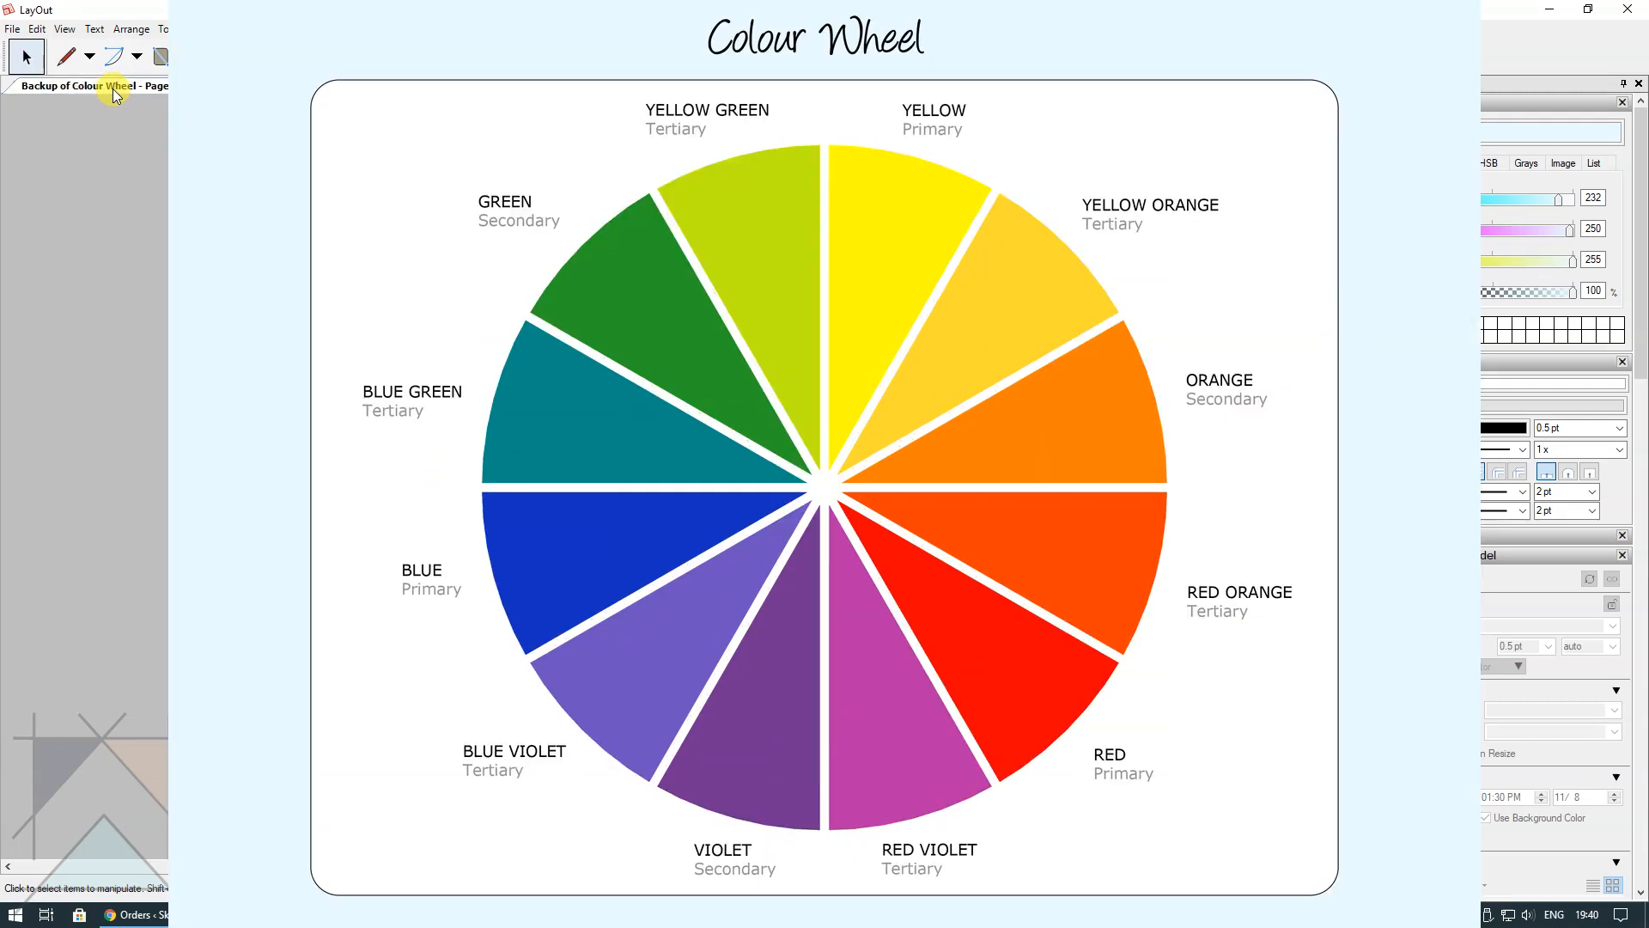
{"action": "left_click", "coordinate": [112, 90]}
{"action": "left_click", "coordinate": [97, 87]}
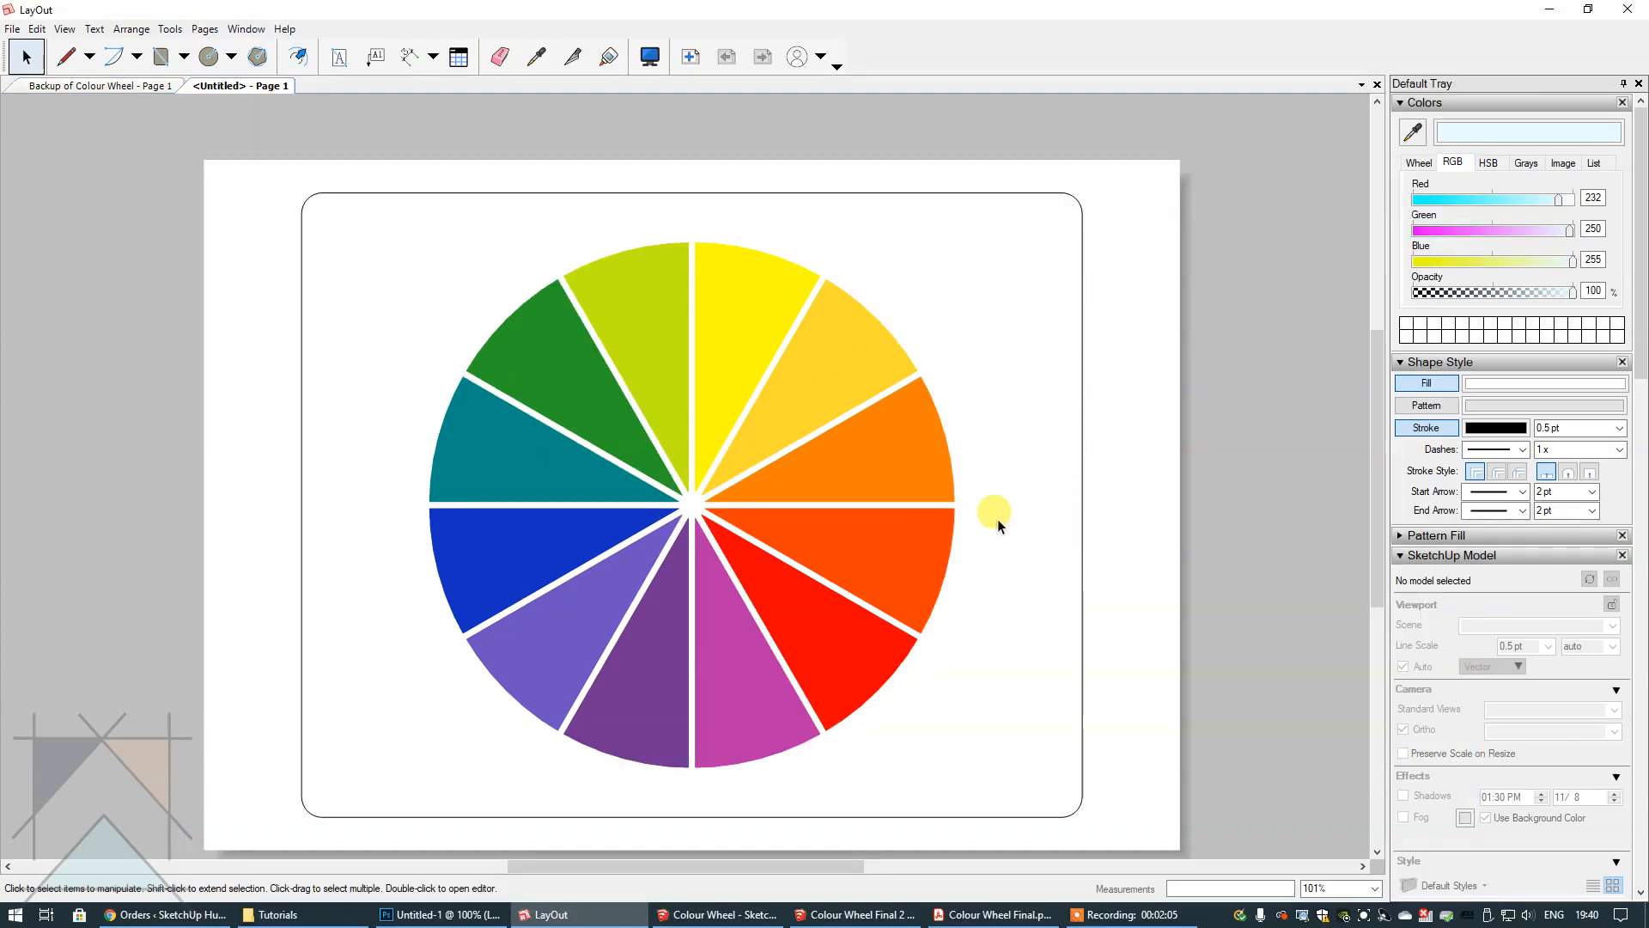
- Centre the rounded rectangle frame vertically and horizontally on the page
{"action": "left_click", "coordinate": [1009, 517]}
{"action": "right_click", "coordinate": [1008, 517]}
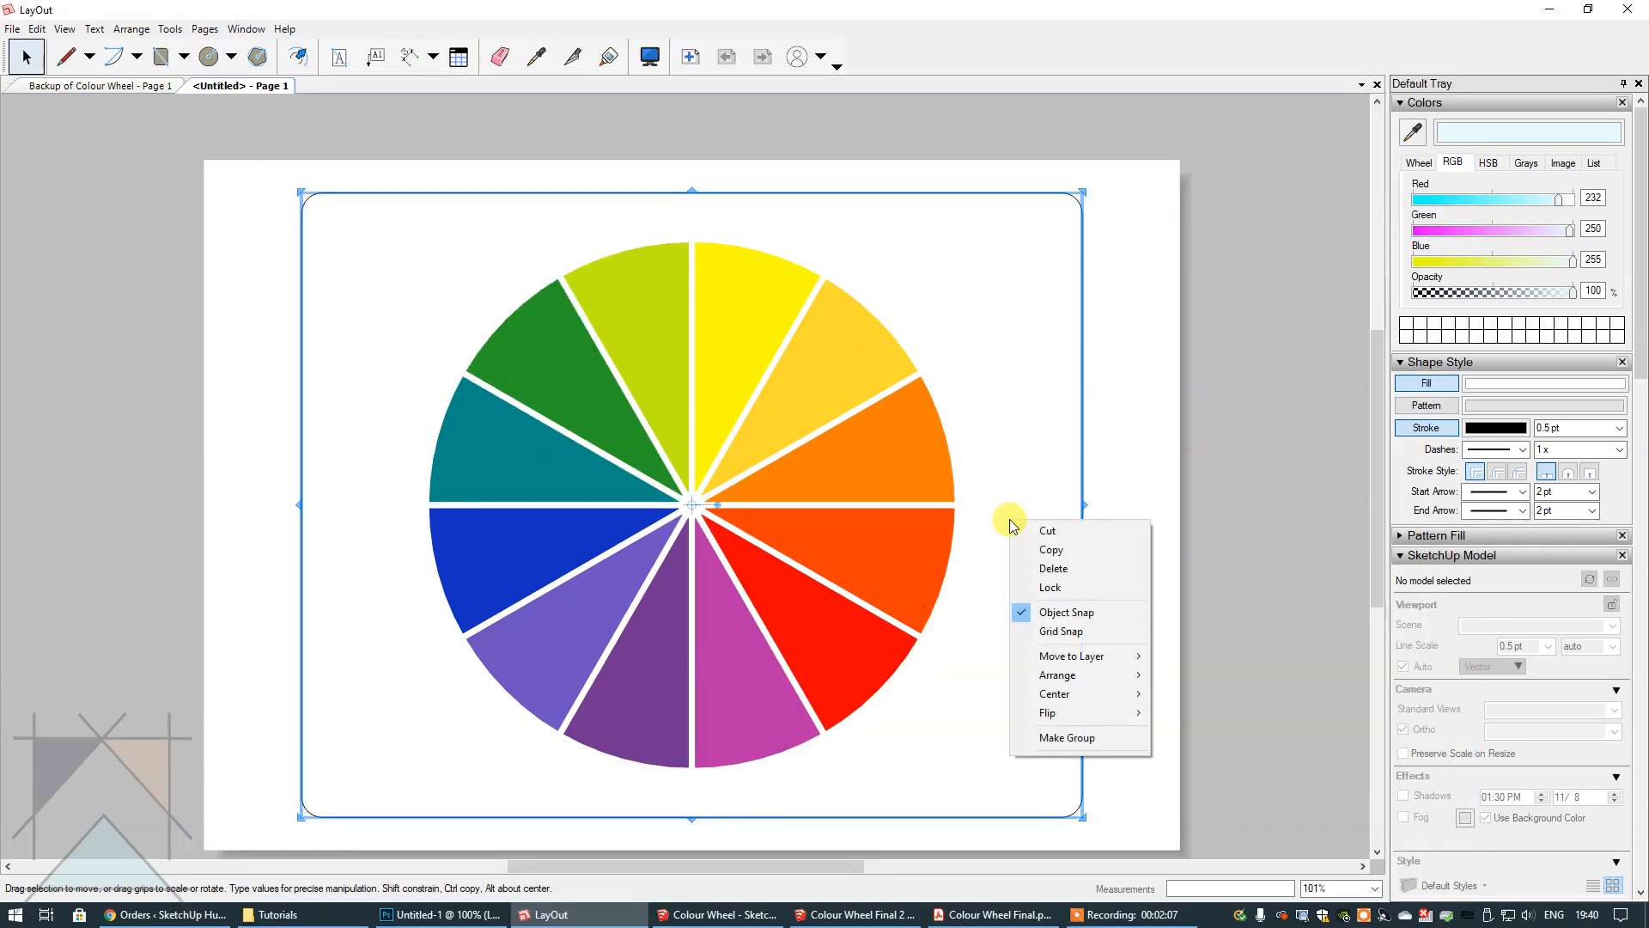
{"action": "mouse_move", "coordinate": [1067, 692]}
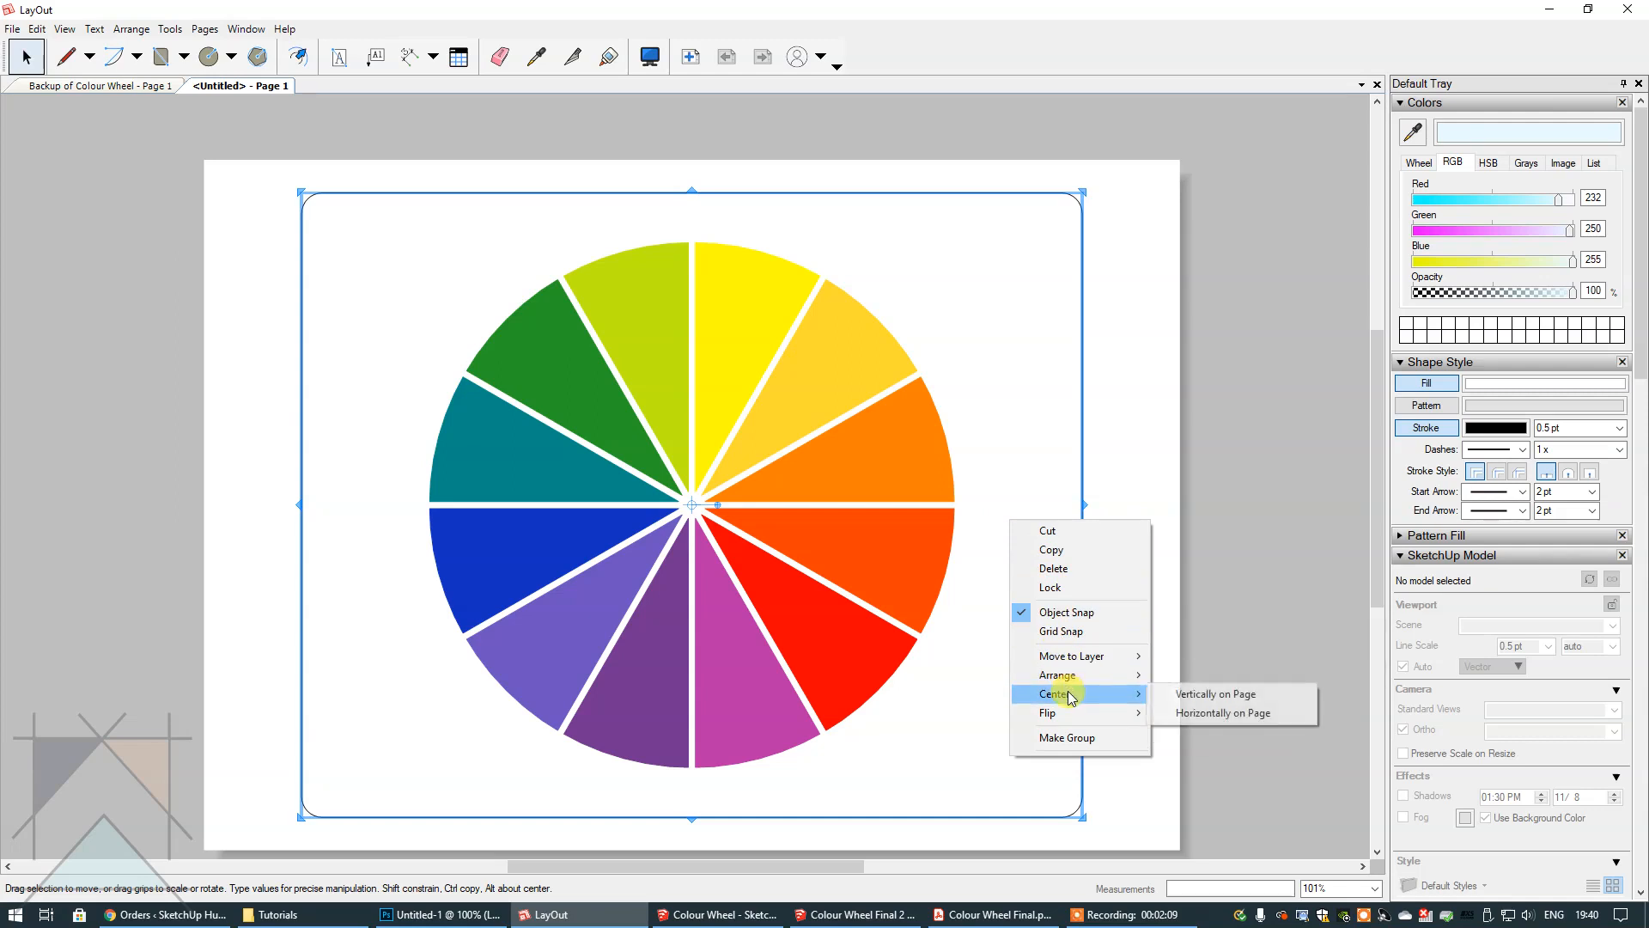
{"action": "left_click", "coordinate": [1210, 694]}
{"action": "right_click", "coordinate": [1007, 458]}
{"action": "mouse_move", "coordinate": [1065, 644]}
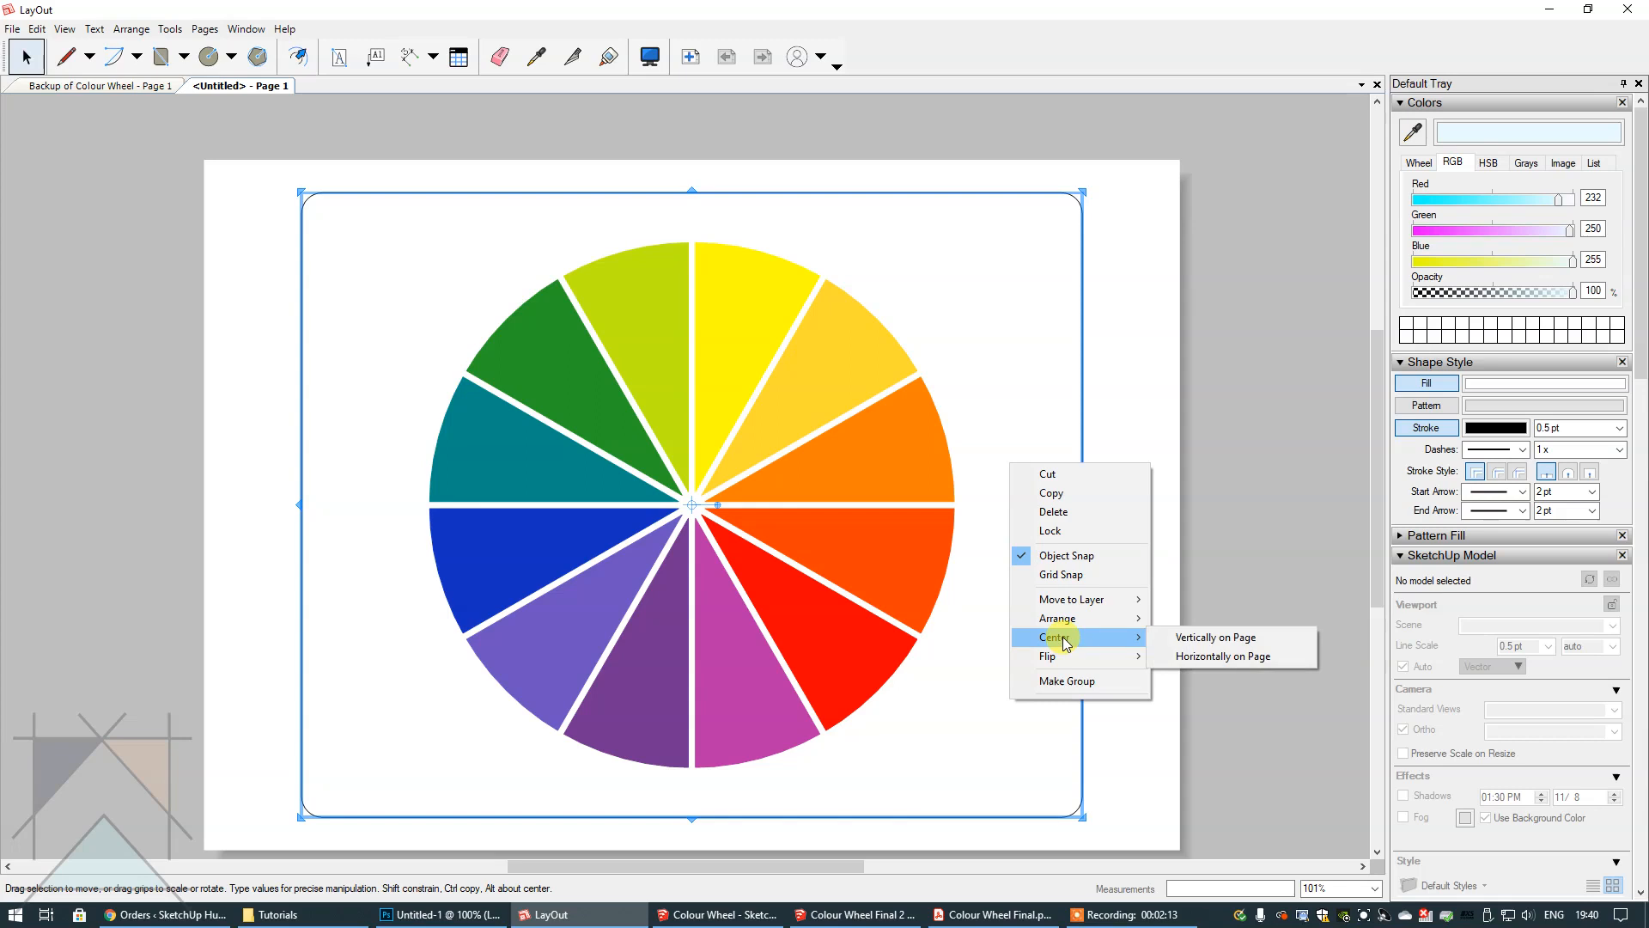
{"action": "left_click", "coordinate": [1192, 657]}
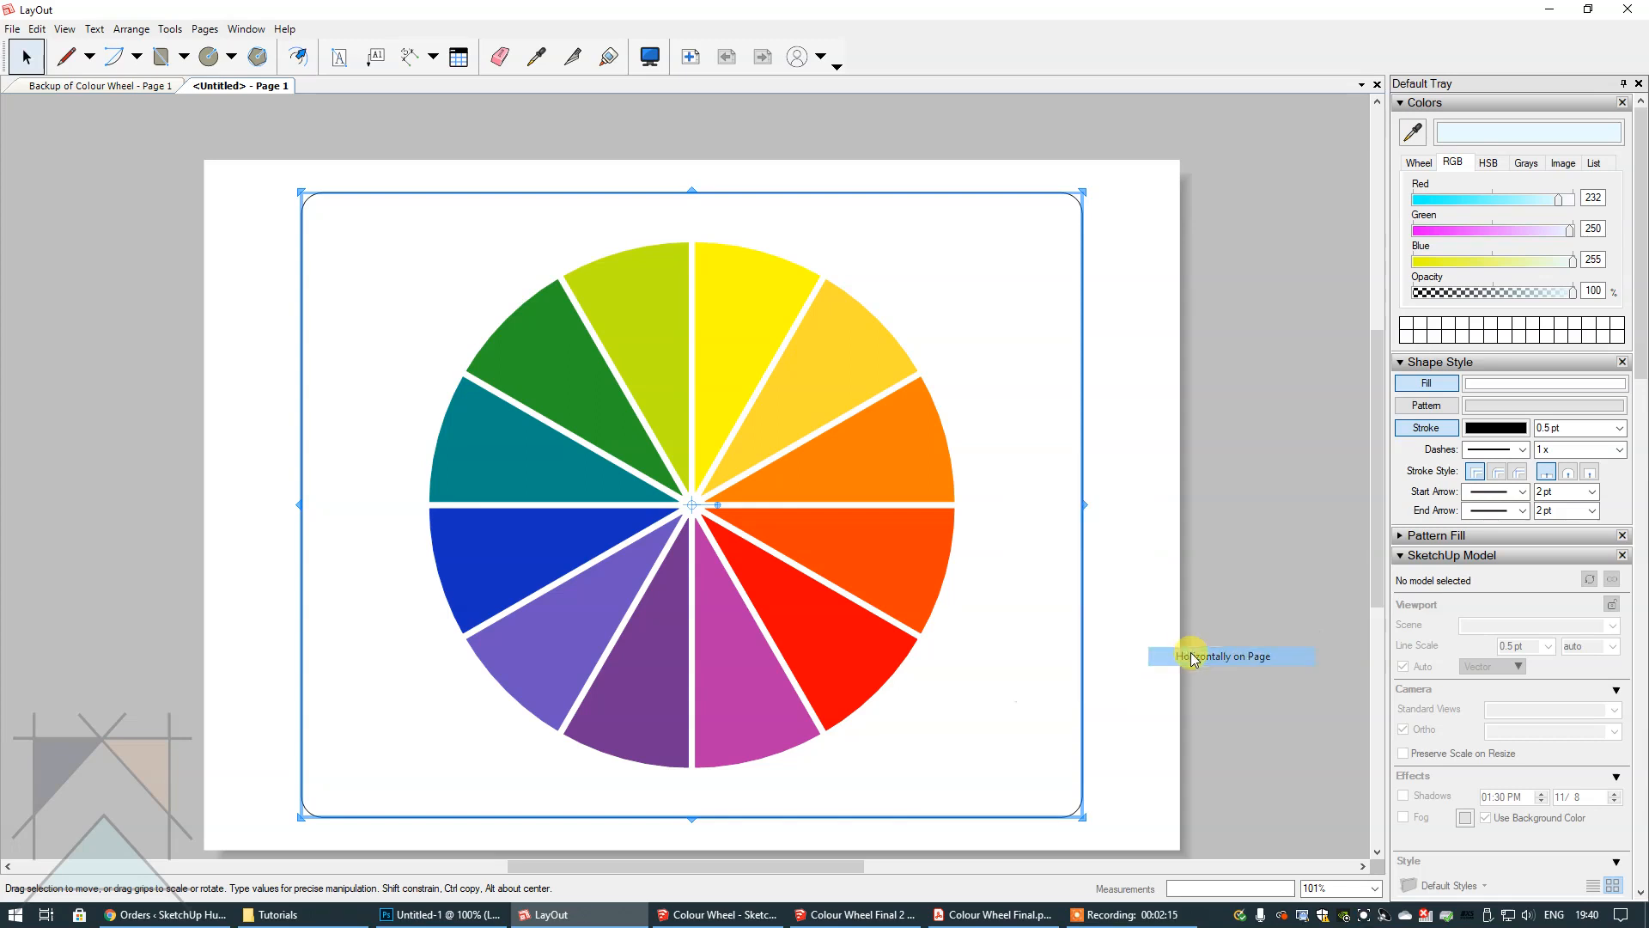
{"action": "left_click", "coordinate": [1267, 576]}
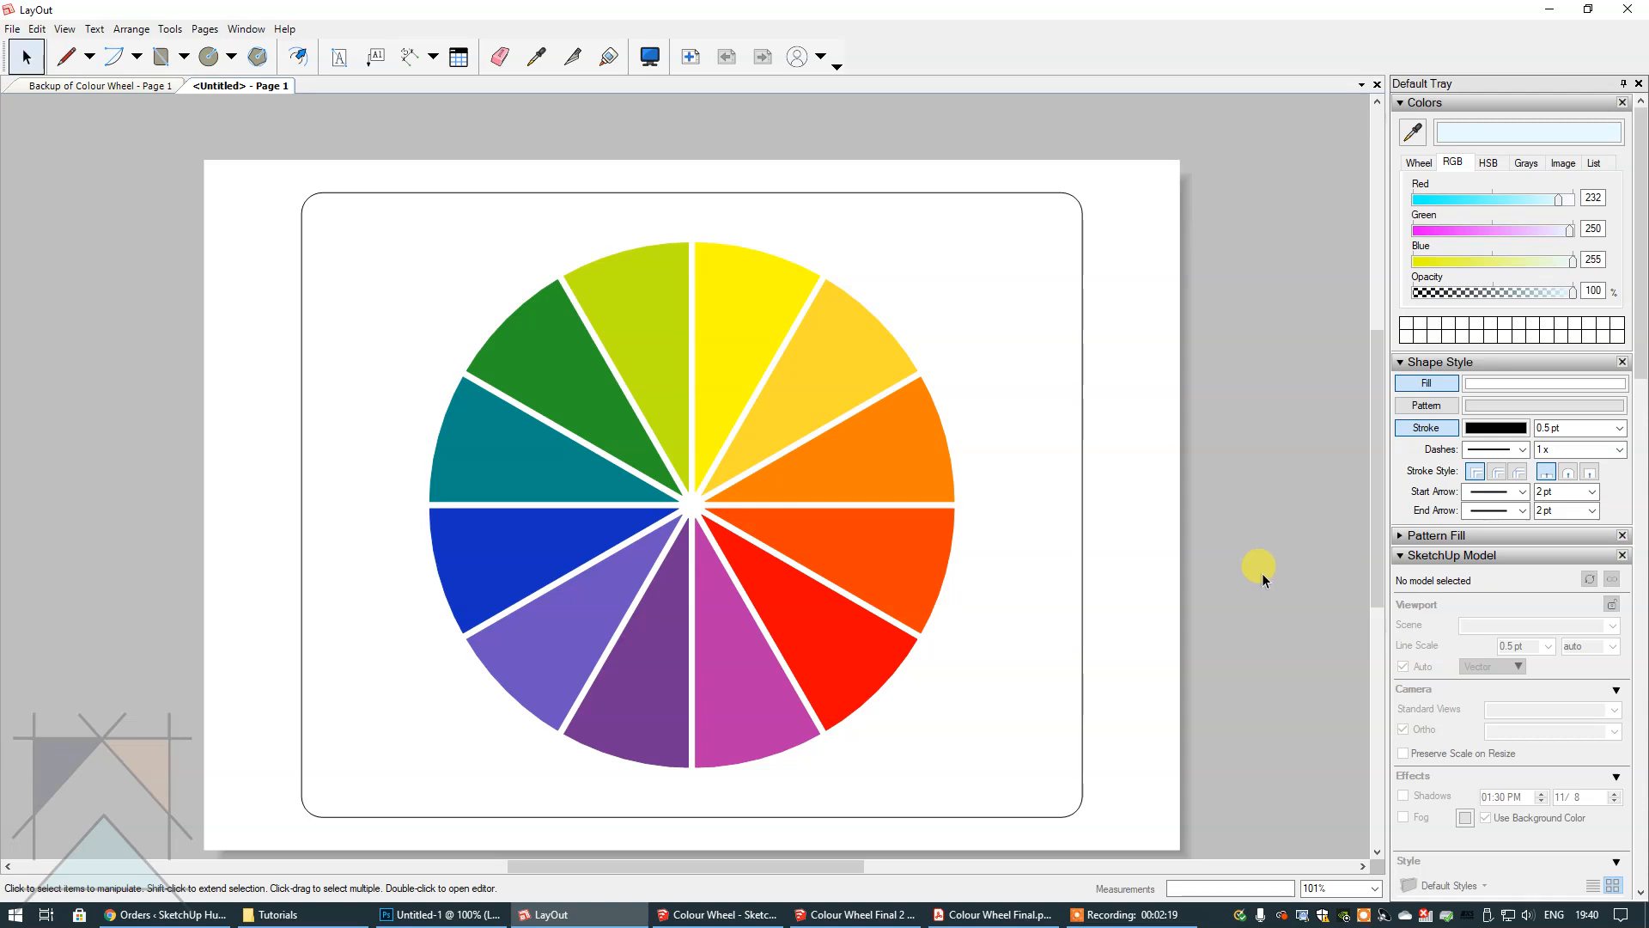
- Centre the colour wheel viewport vertically and horizontally on the page
{"action": "left_click", "coordinate": [744, 373]}
{"action": "left_click", "coordinate": [744, 373]}
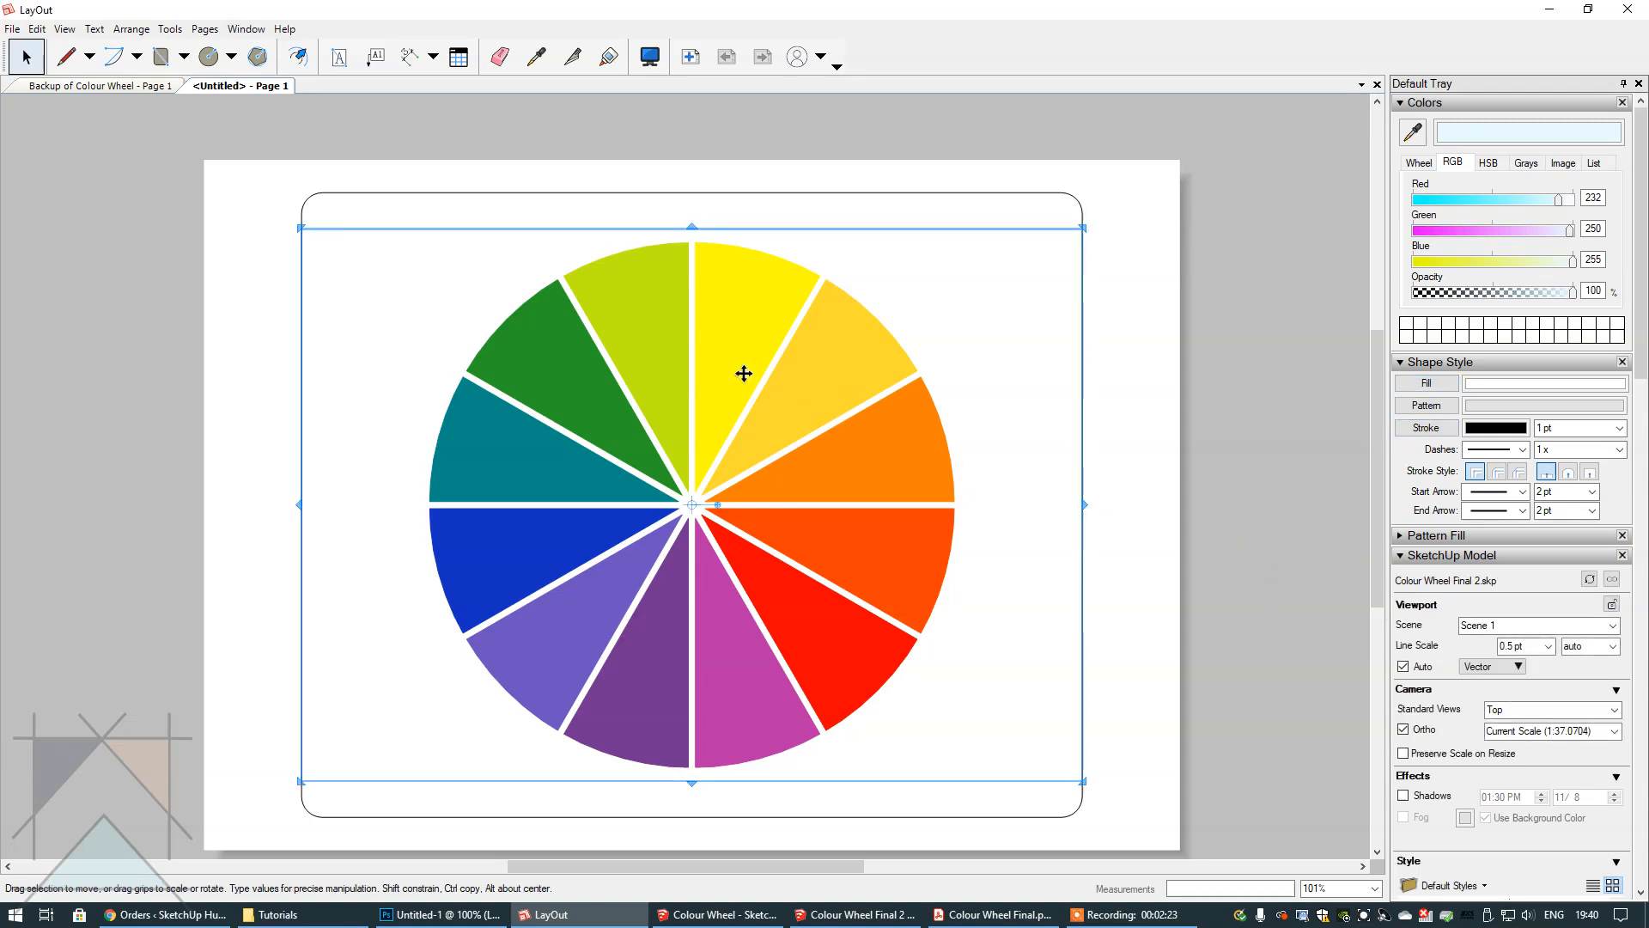
{"action": "right_click", "coordinate": [799, 447]}
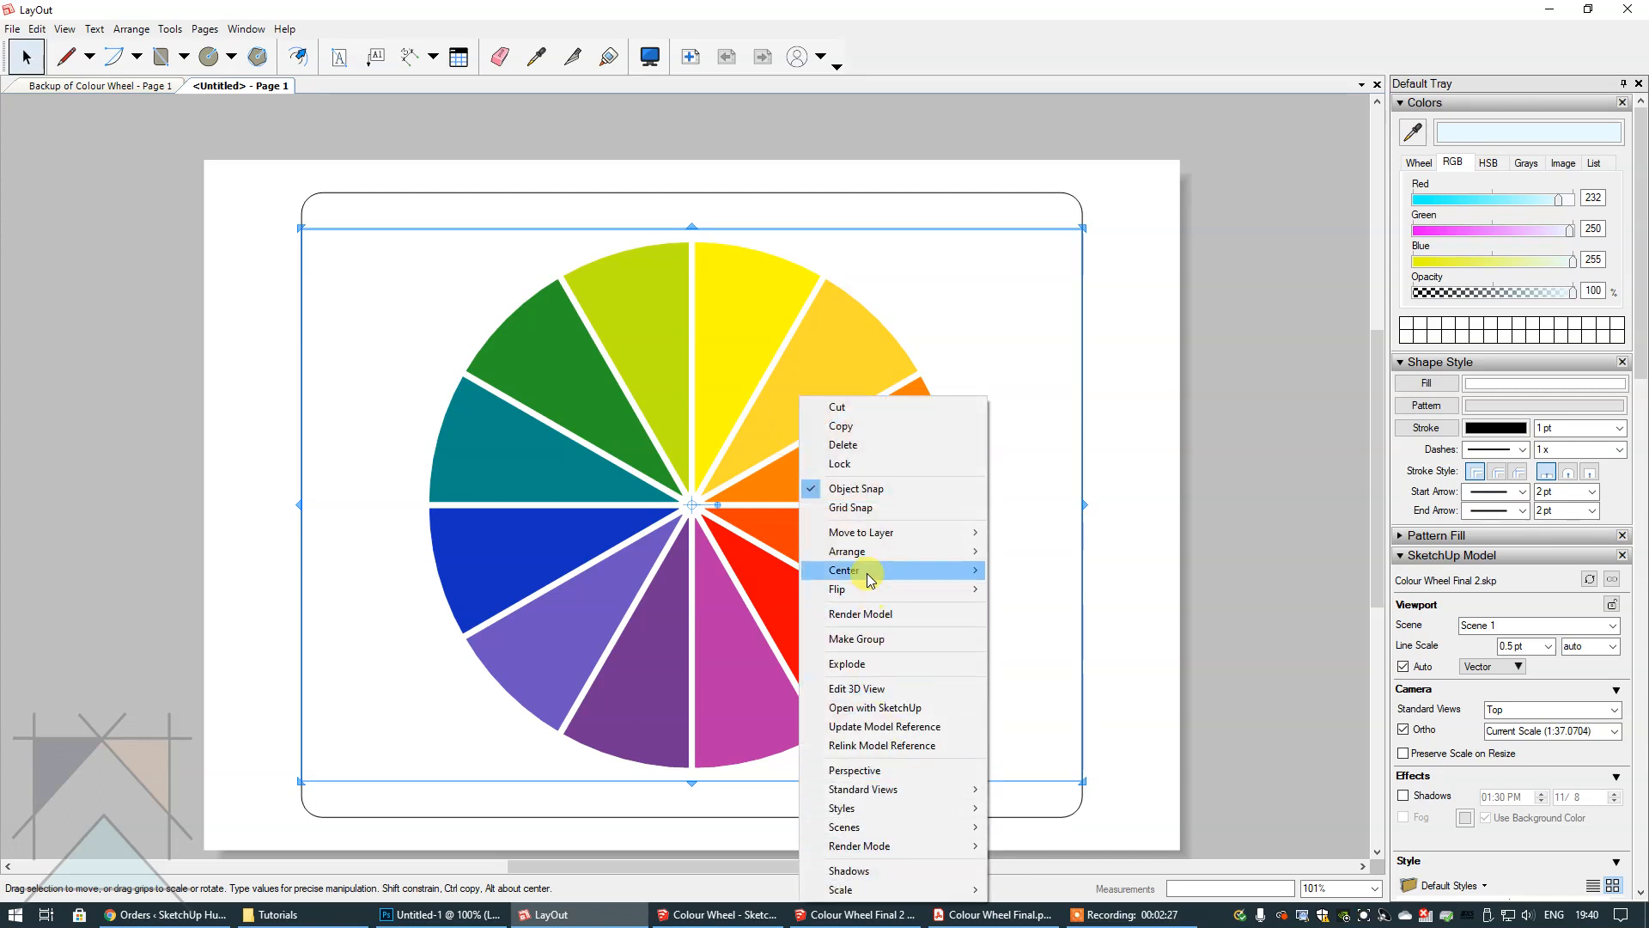
{"action": "mouse_move", "coordinate": [870, 577]}
{"action": "left_click", "coordinate": [1050, 570]}
{"action": "right_click", "coordinate": [892, 490]}
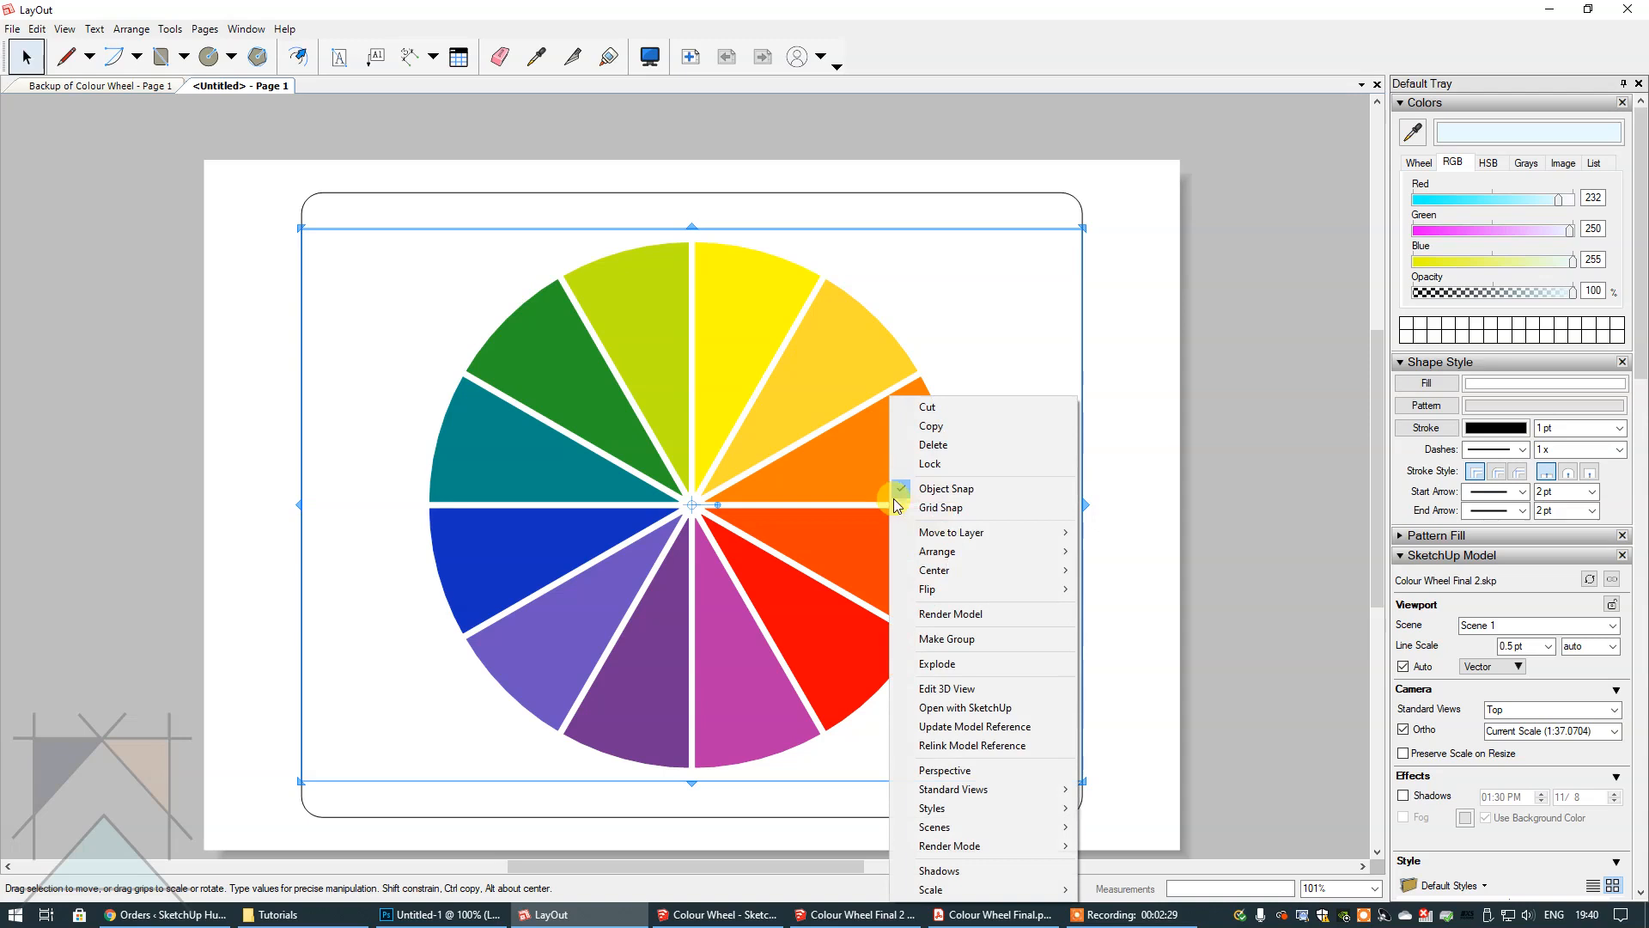
{"action": "mouse_move", "coordinate": [963, 589]}
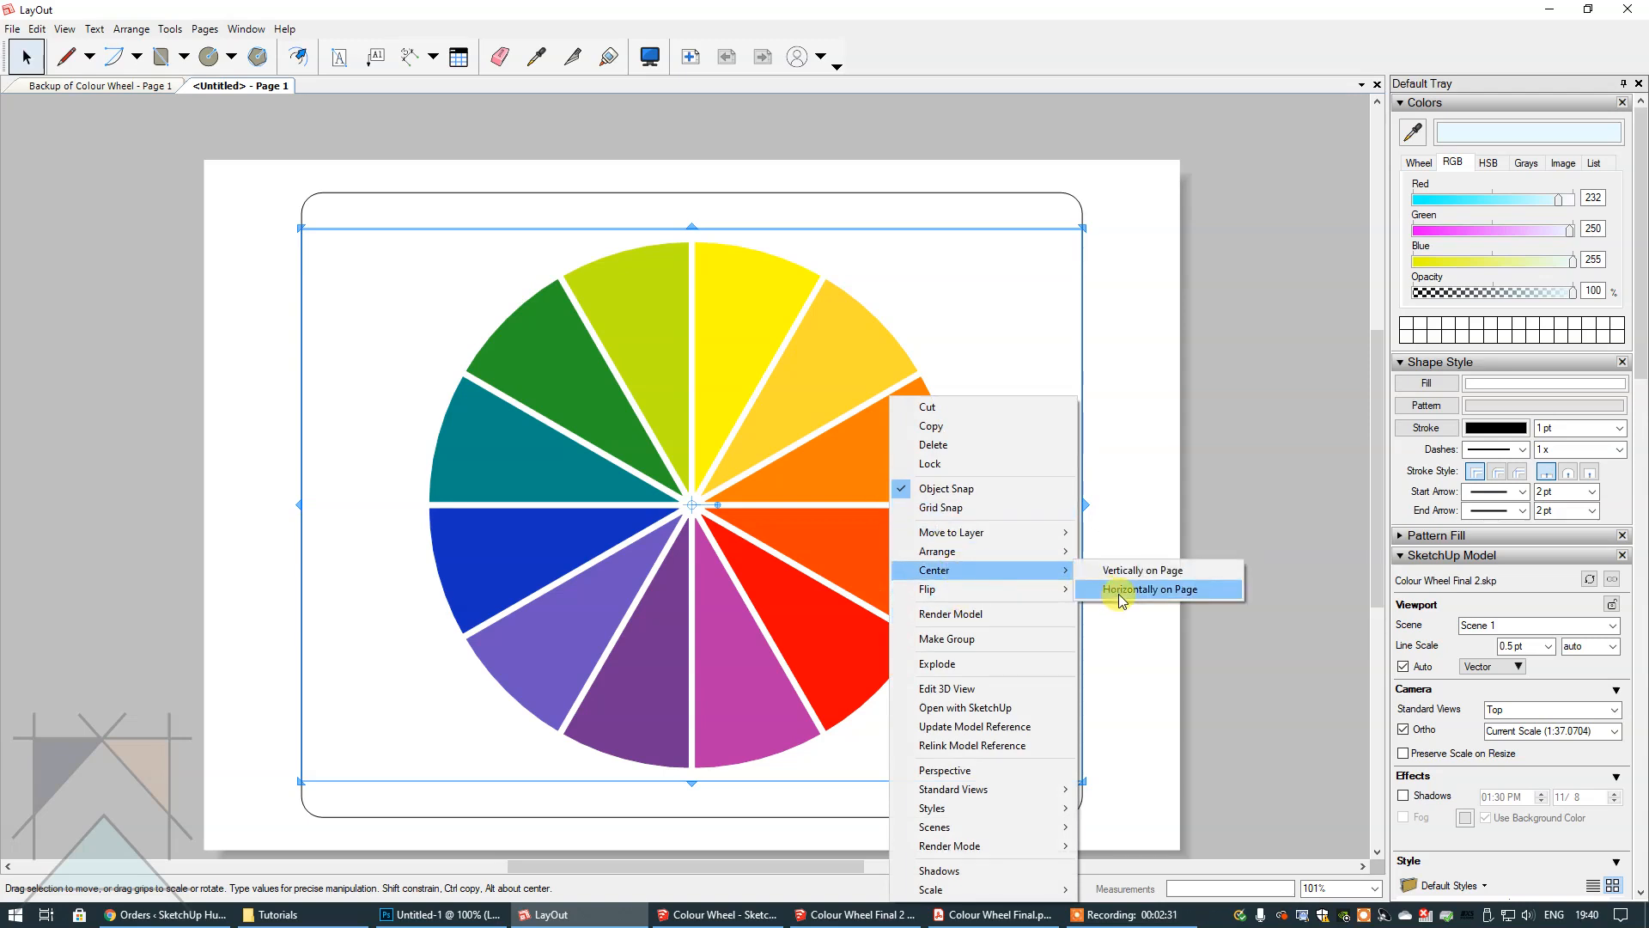
{"action": "left_click", "coordinate": [1123, 592]}
{"action": "left_click", "coordinate": [1317, 580]}
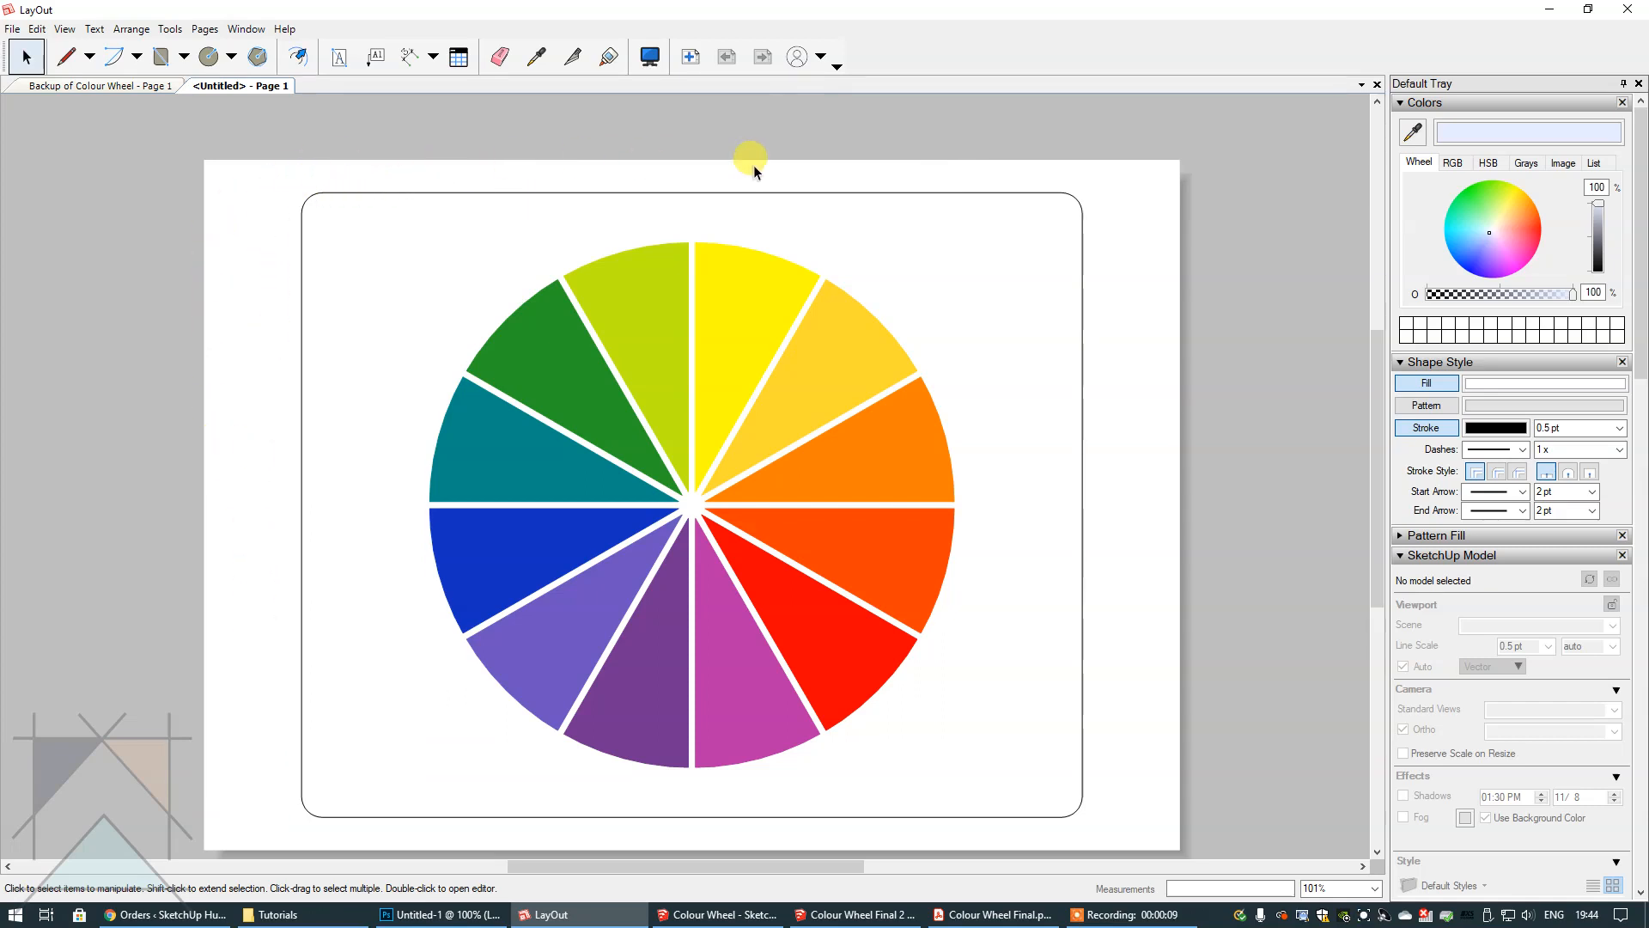
- Open the document's paper settings and activate the paper colour for editing
{"action": "left_click", "coordinate": [8, 31]}
{"action": "left_click", "coordinate": [77, 335]}
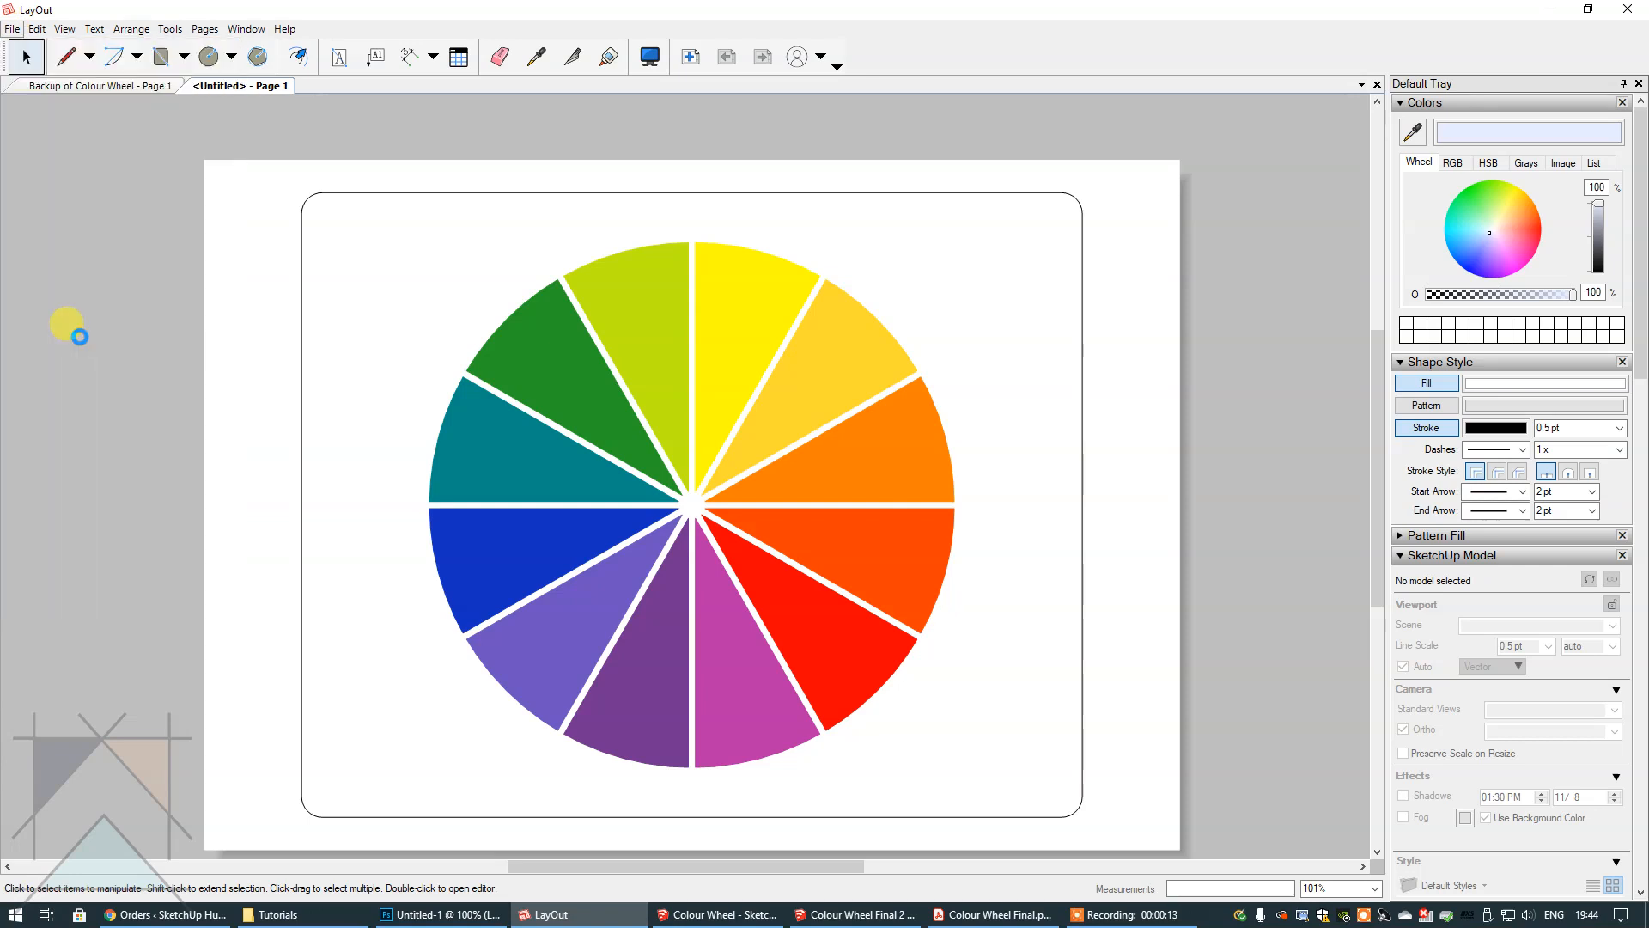
{"action": "left_click", "coordinate": [79, 120]}
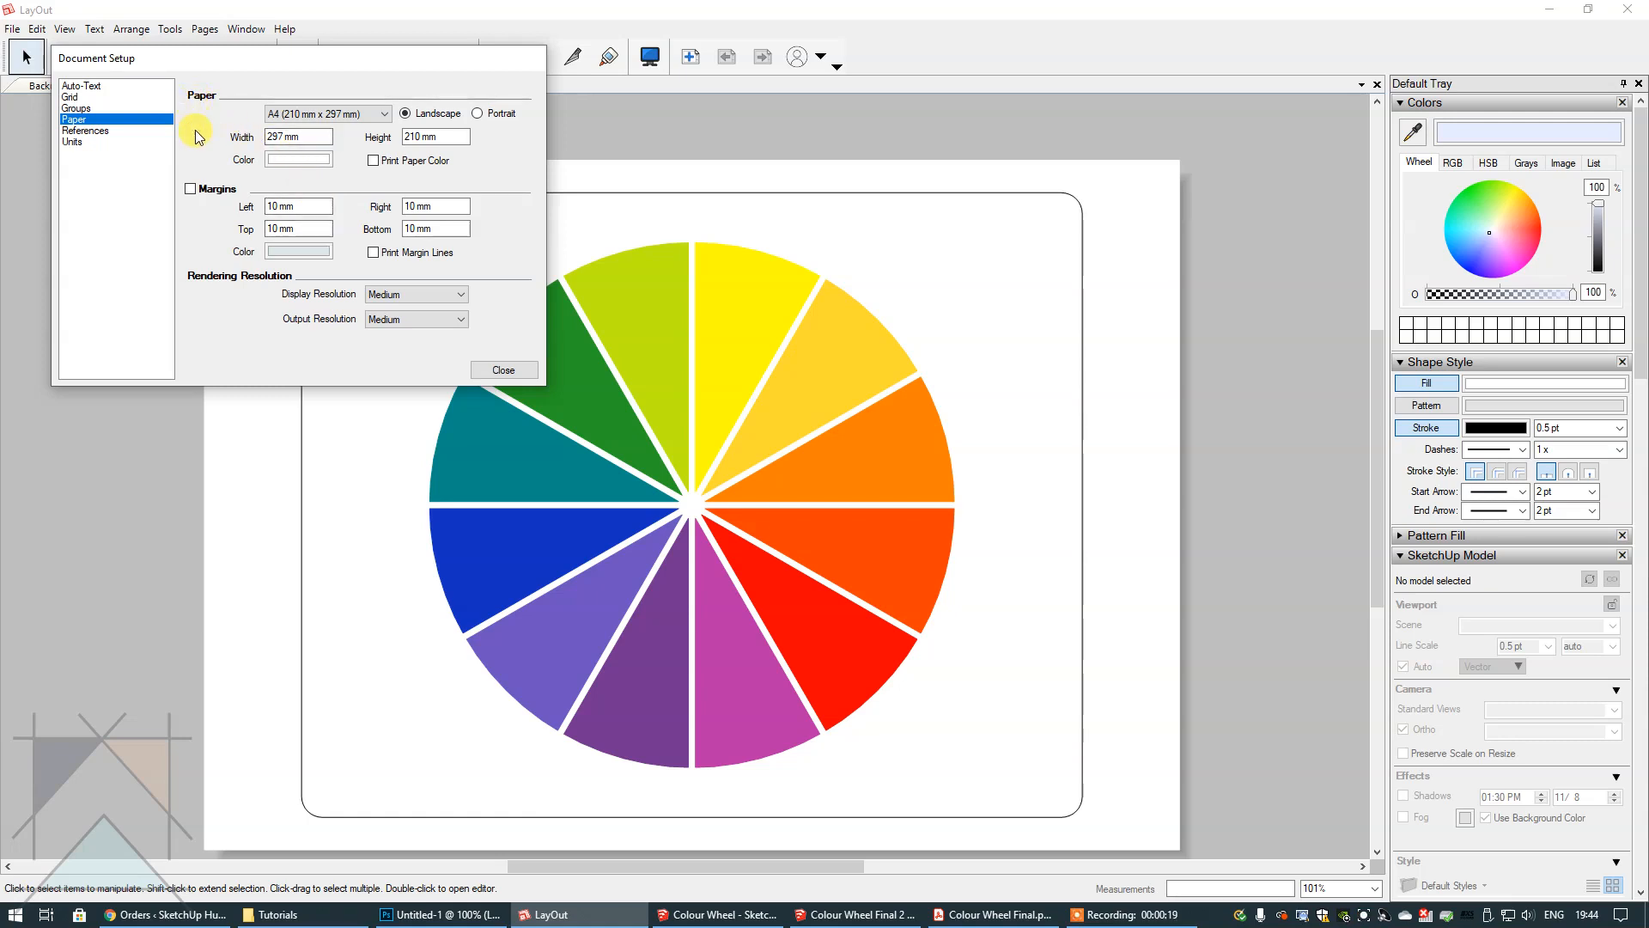
{"action": "left_click", "coordinate": [292, 161]}
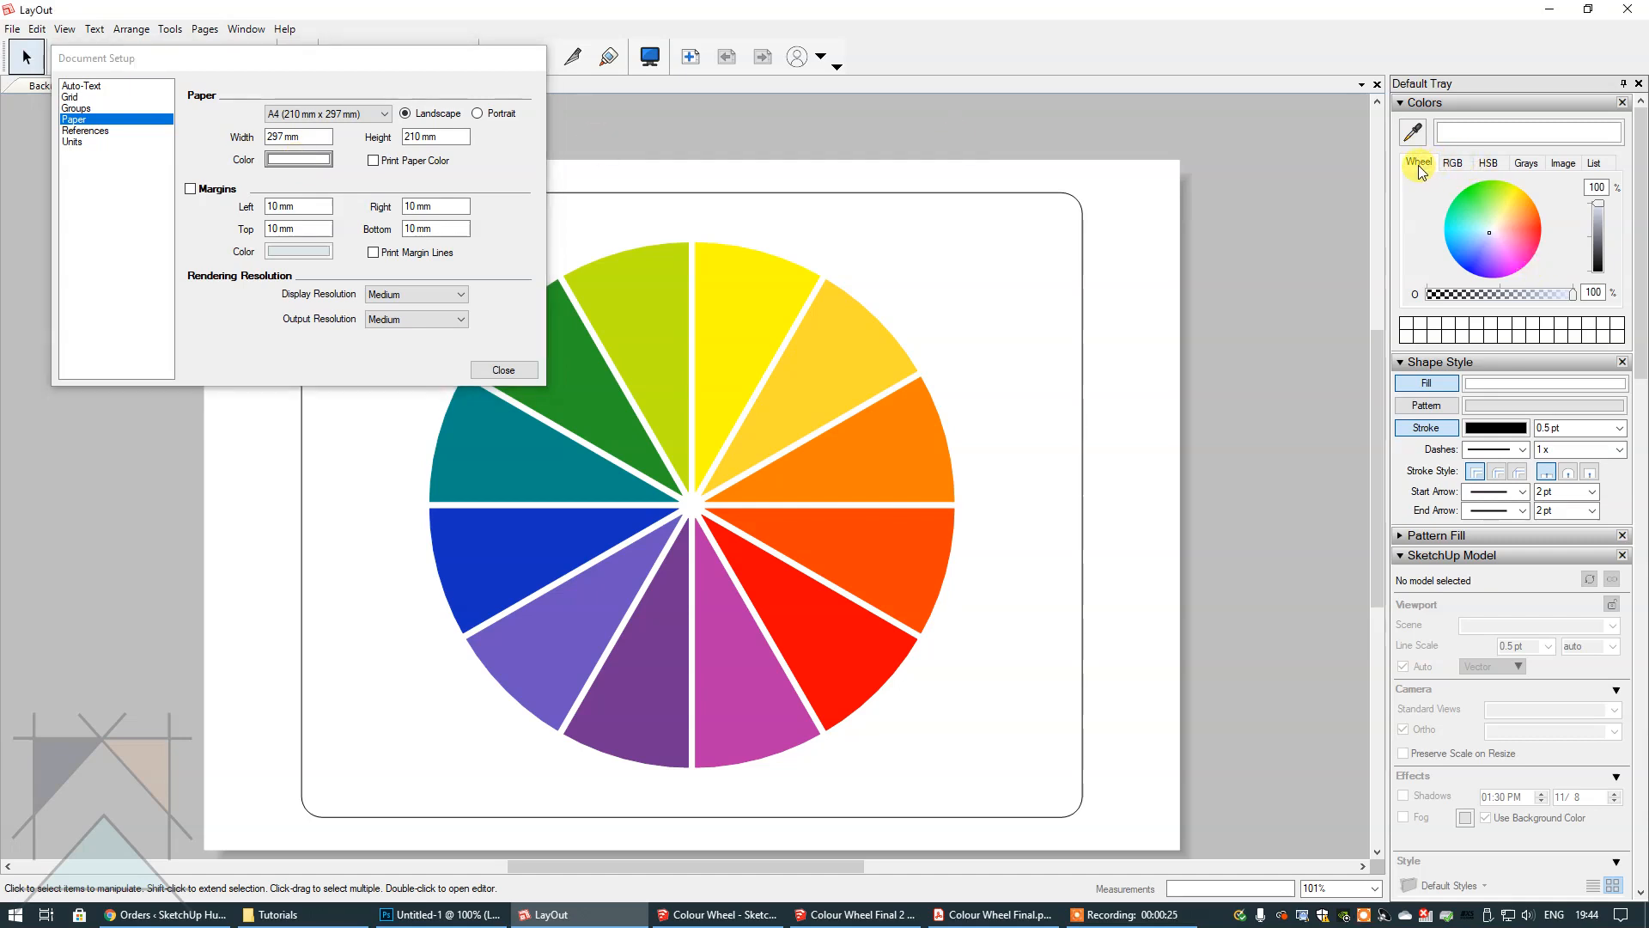
- Look through the RGB, Grays, Image and List colour pickers and return to the colour wheel picker
{"action": "left_click", "coordinate": [1454, 164]}
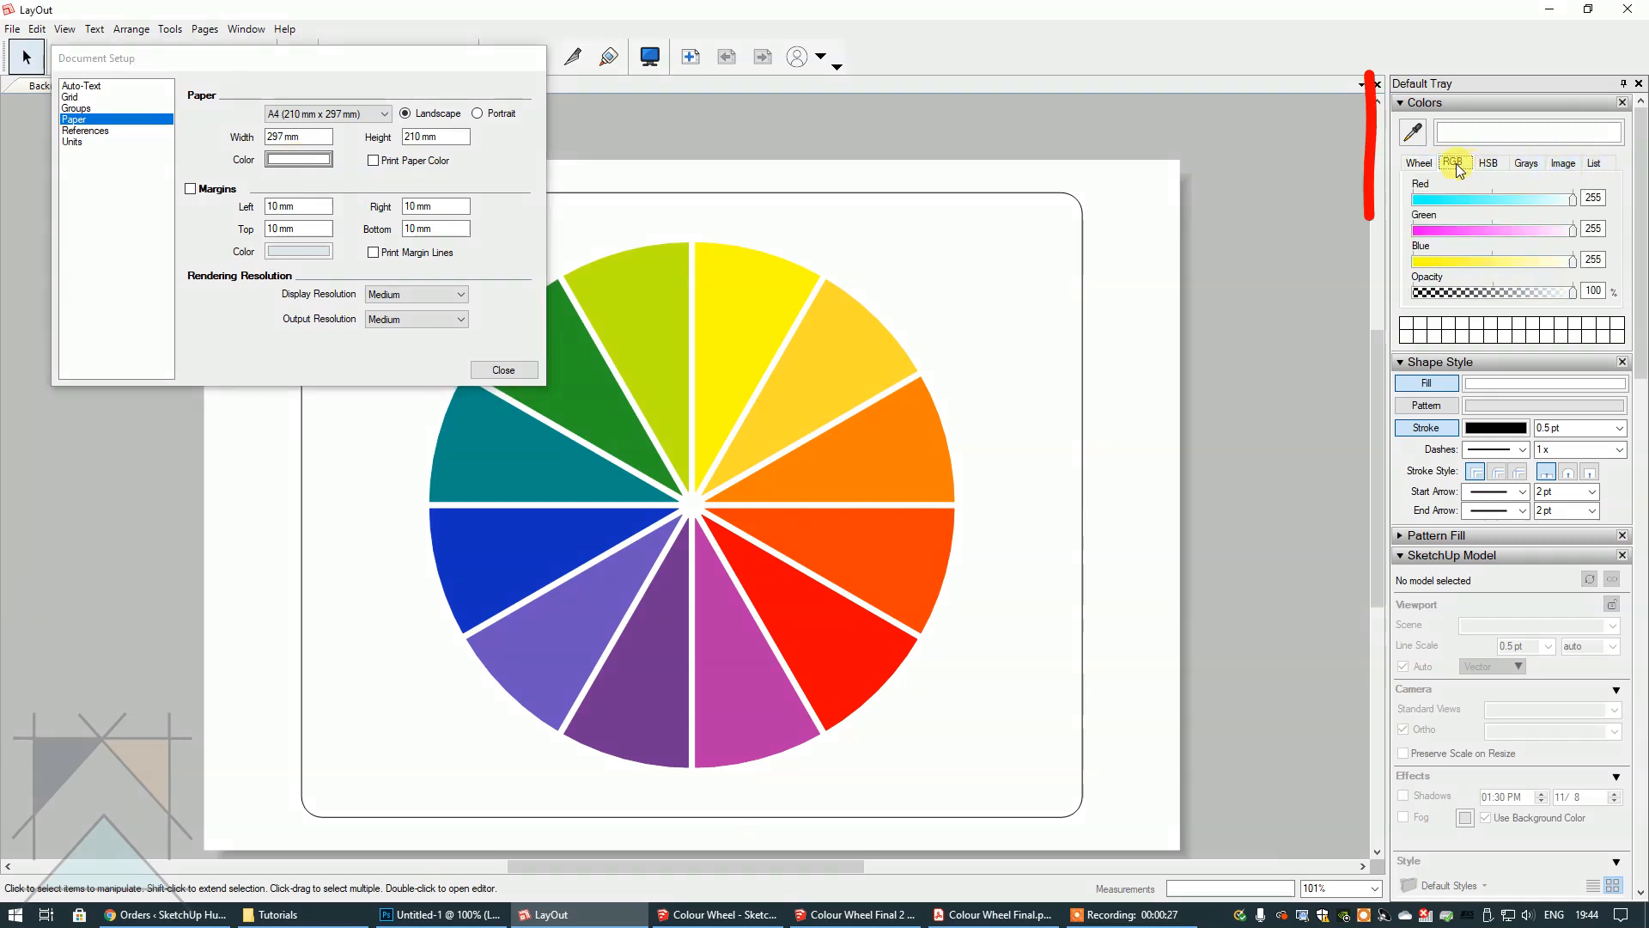
{"action": "left_click", "coordinate": [1526, 163]}
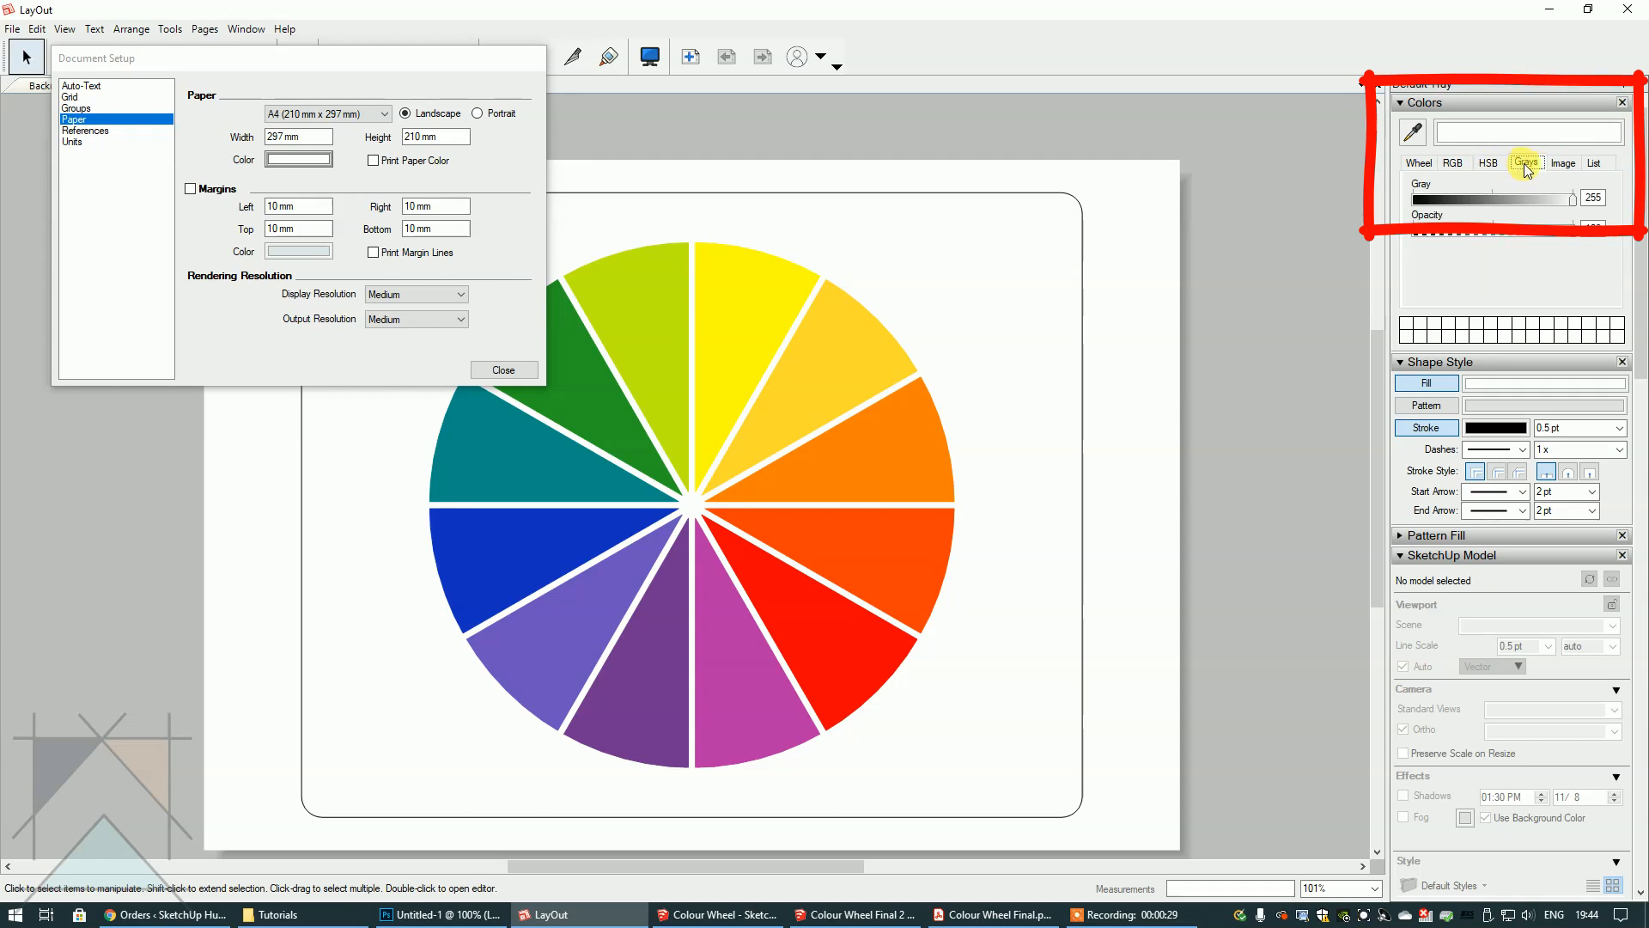
{"action": "left_click", "coordinate": [1561, 163]}
{"action": "left_click", "coordinate": [1593, 163]}
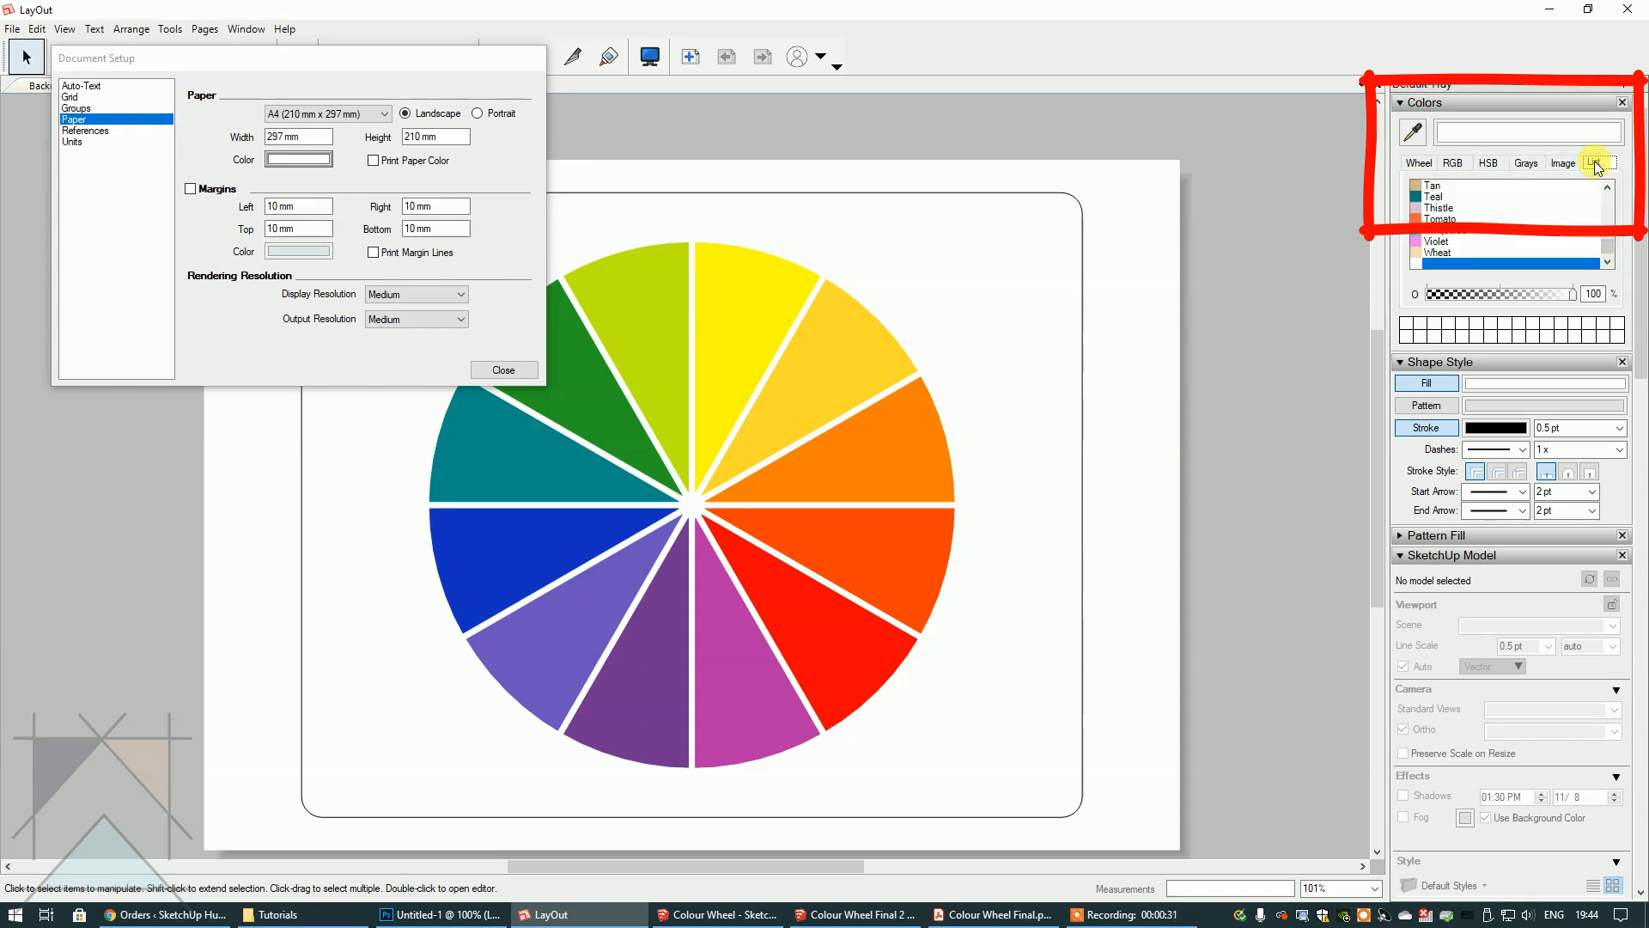
{"action": "left_click", "coordinate": [1417, 165]}
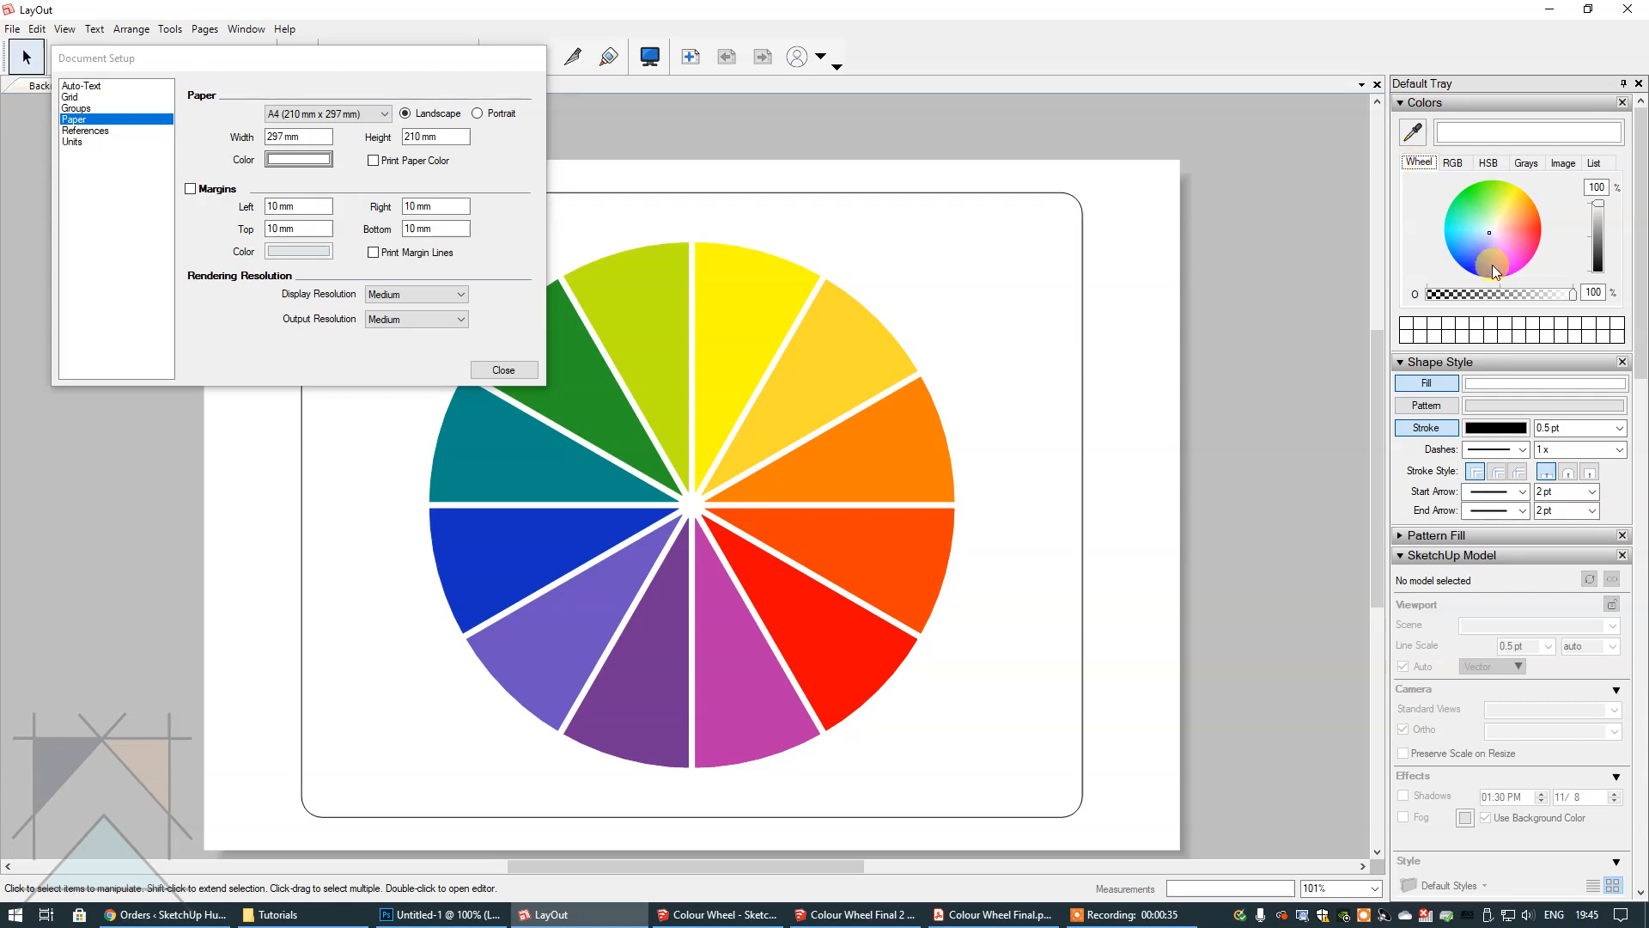
- Try pale blue tints for the paper from the colour wheel picker, settling on a pale mint of RGB 222, 255, 246
{"action": "left_click", "coordinate": [1481, 234]}
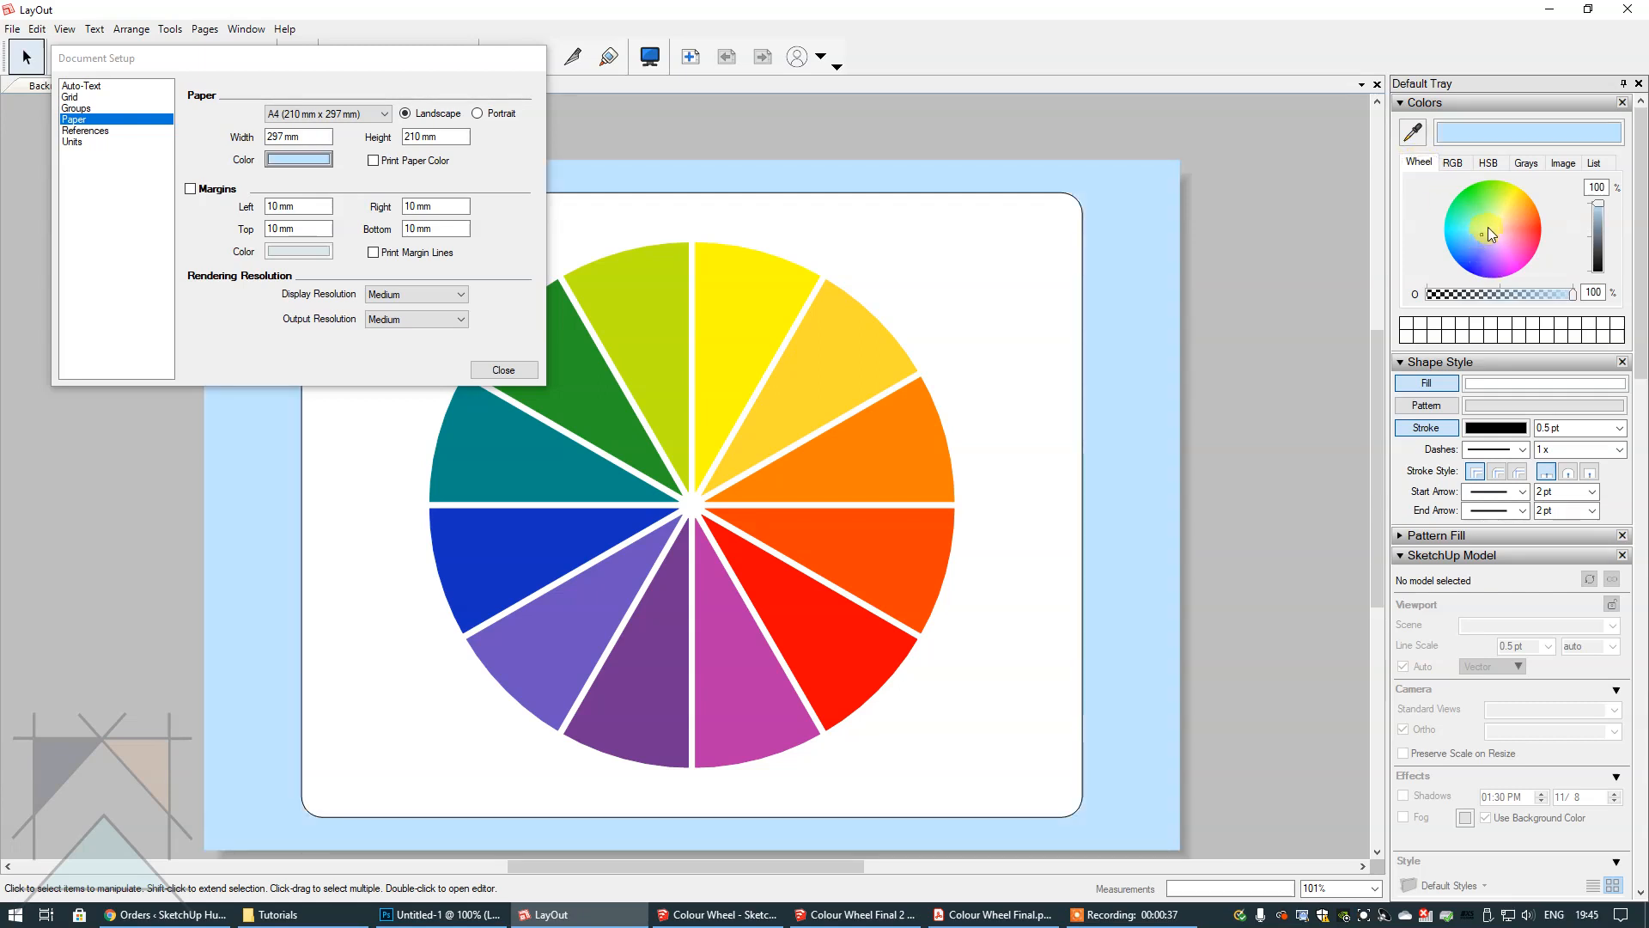
{"action": "left_click", "coordinate": [1487, 225]}
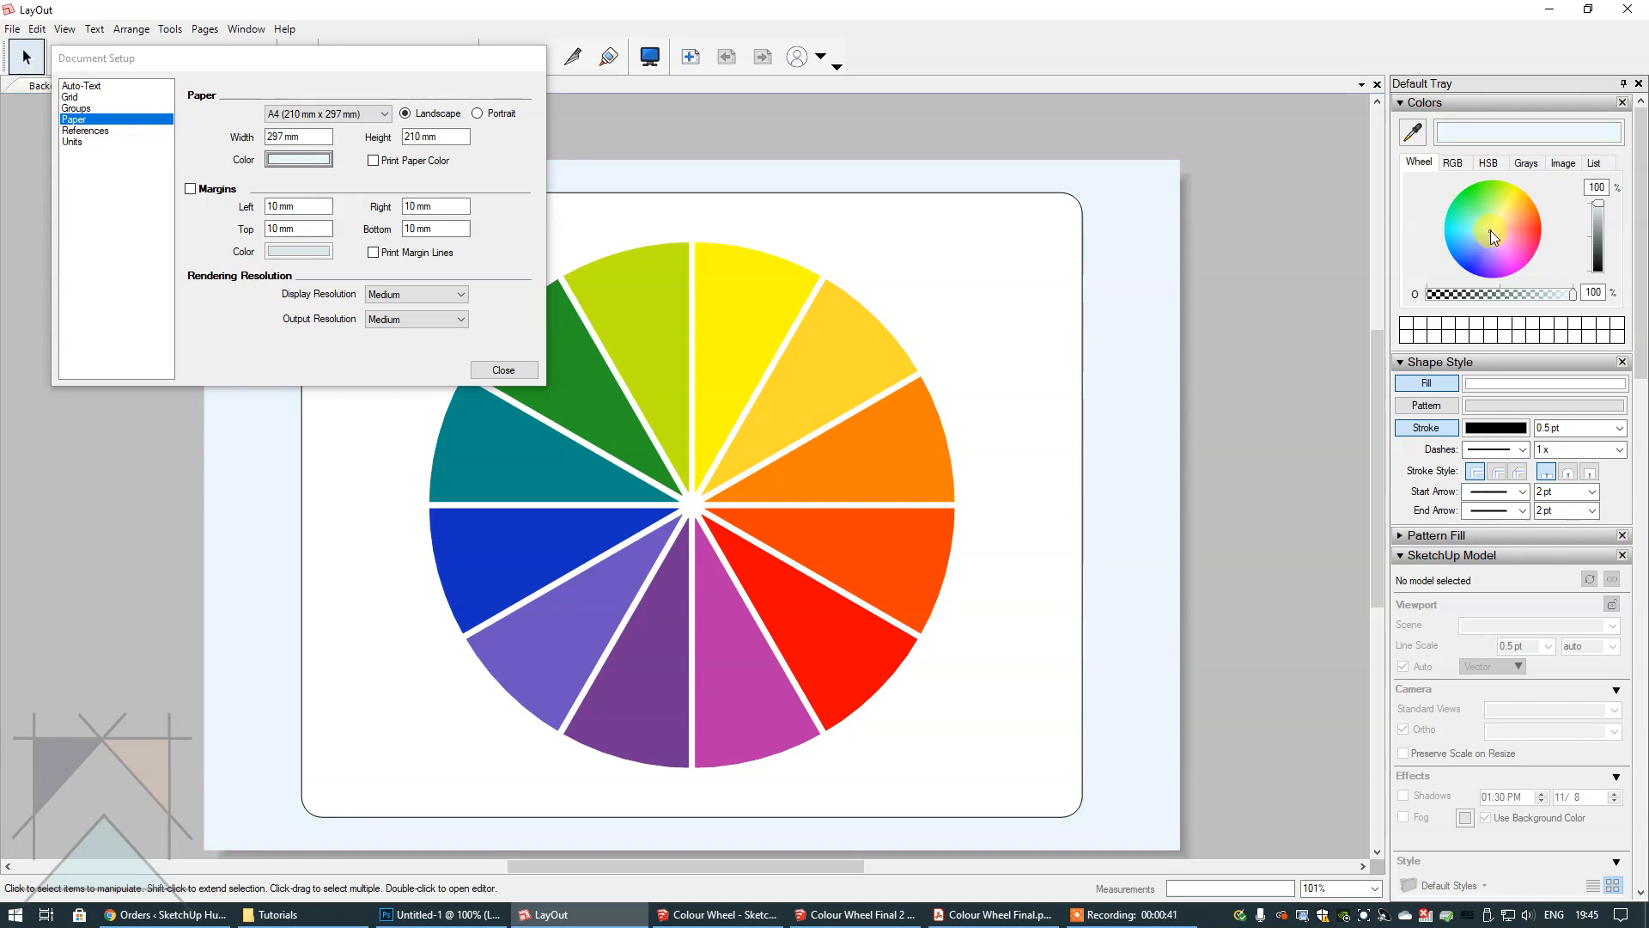
{"action": "left_click", "coordinate": [1489, 228]}
- Set the paper colour to RGB 232, 250, 255
{"action": "left_click", "coordinate": [1454, 164]}
{"action": "left_click", "coordinate": [1597, 199]}
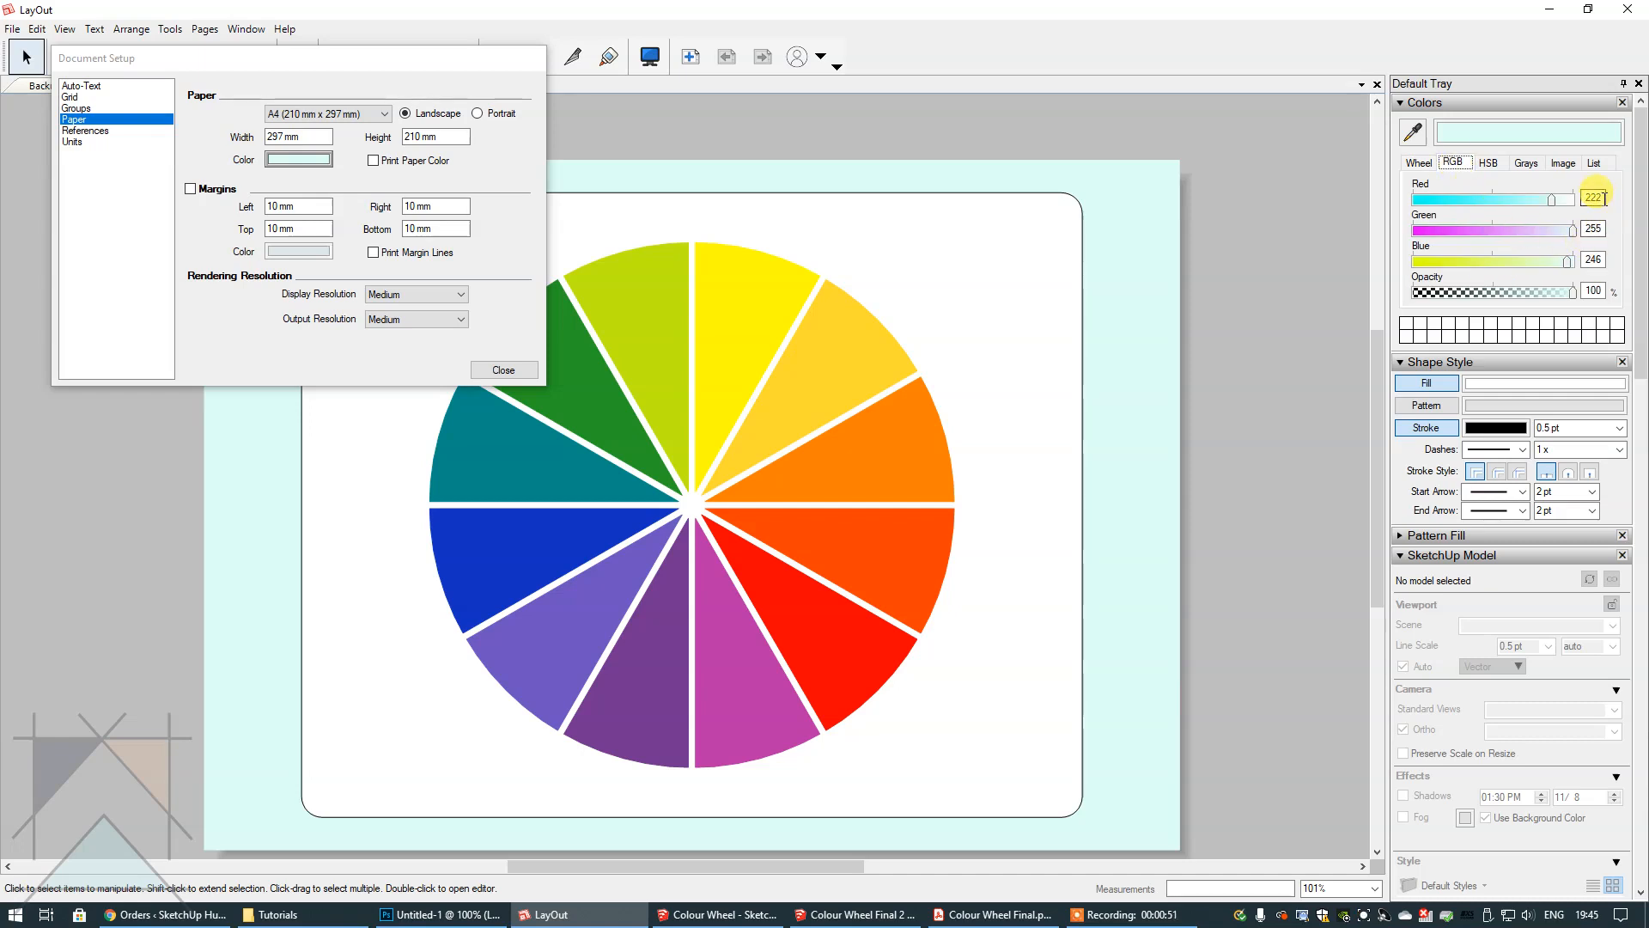
{"action": "type", "text": "2"}
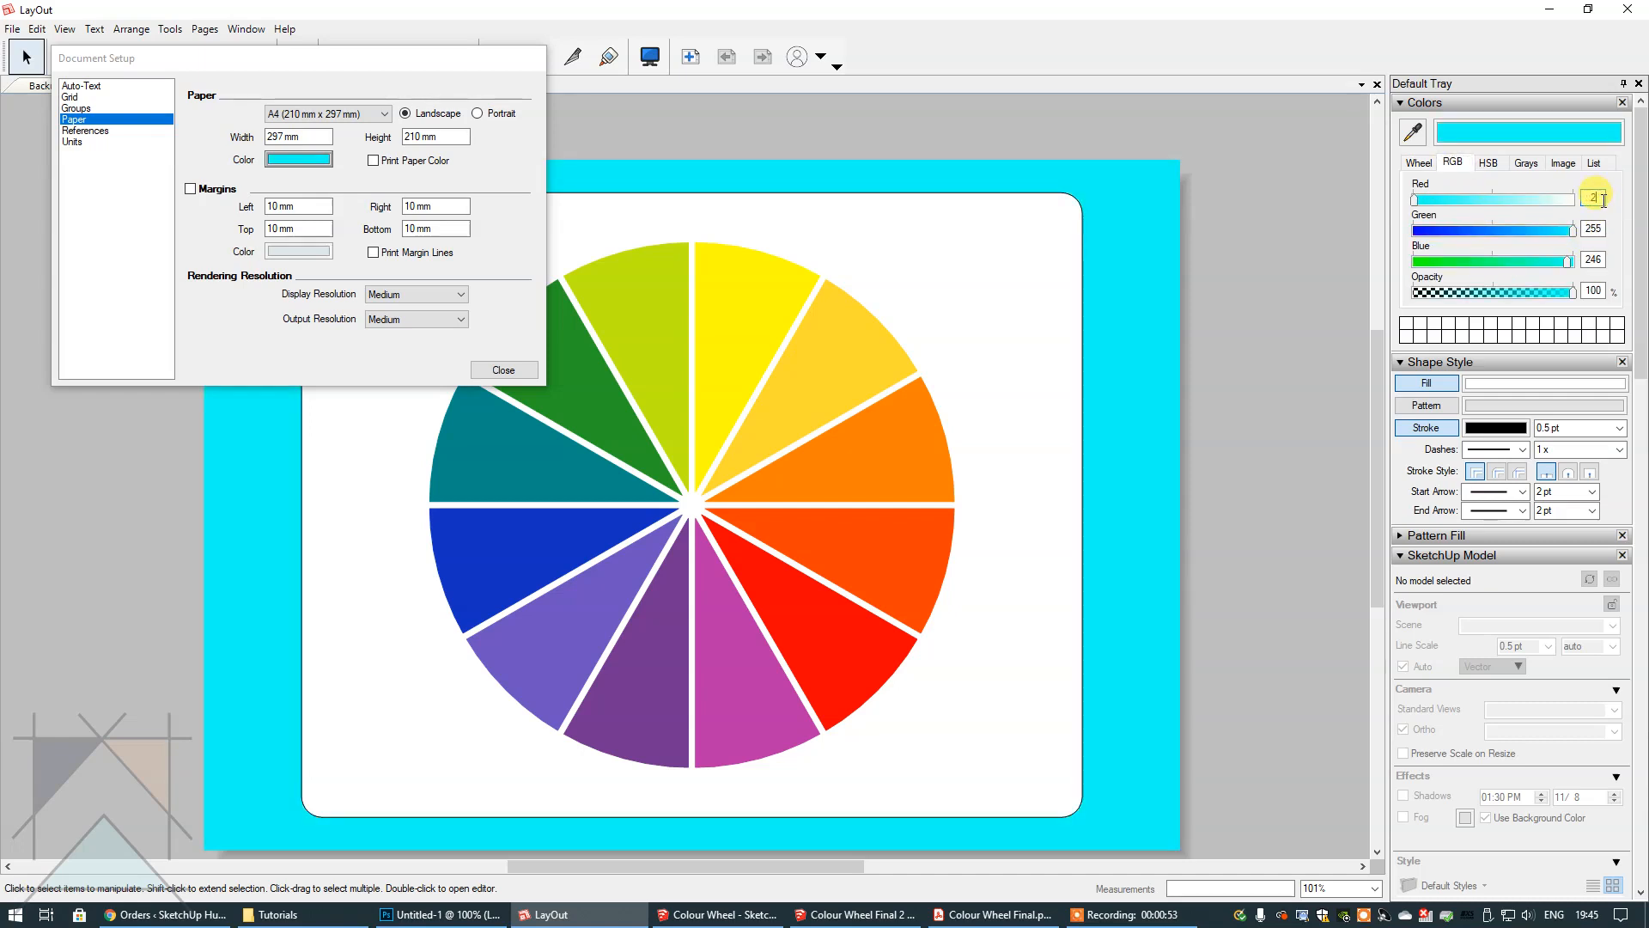
{"action": "type", "text": "32"}
{"action": "left_click", "coordinate": [1596, 229]}
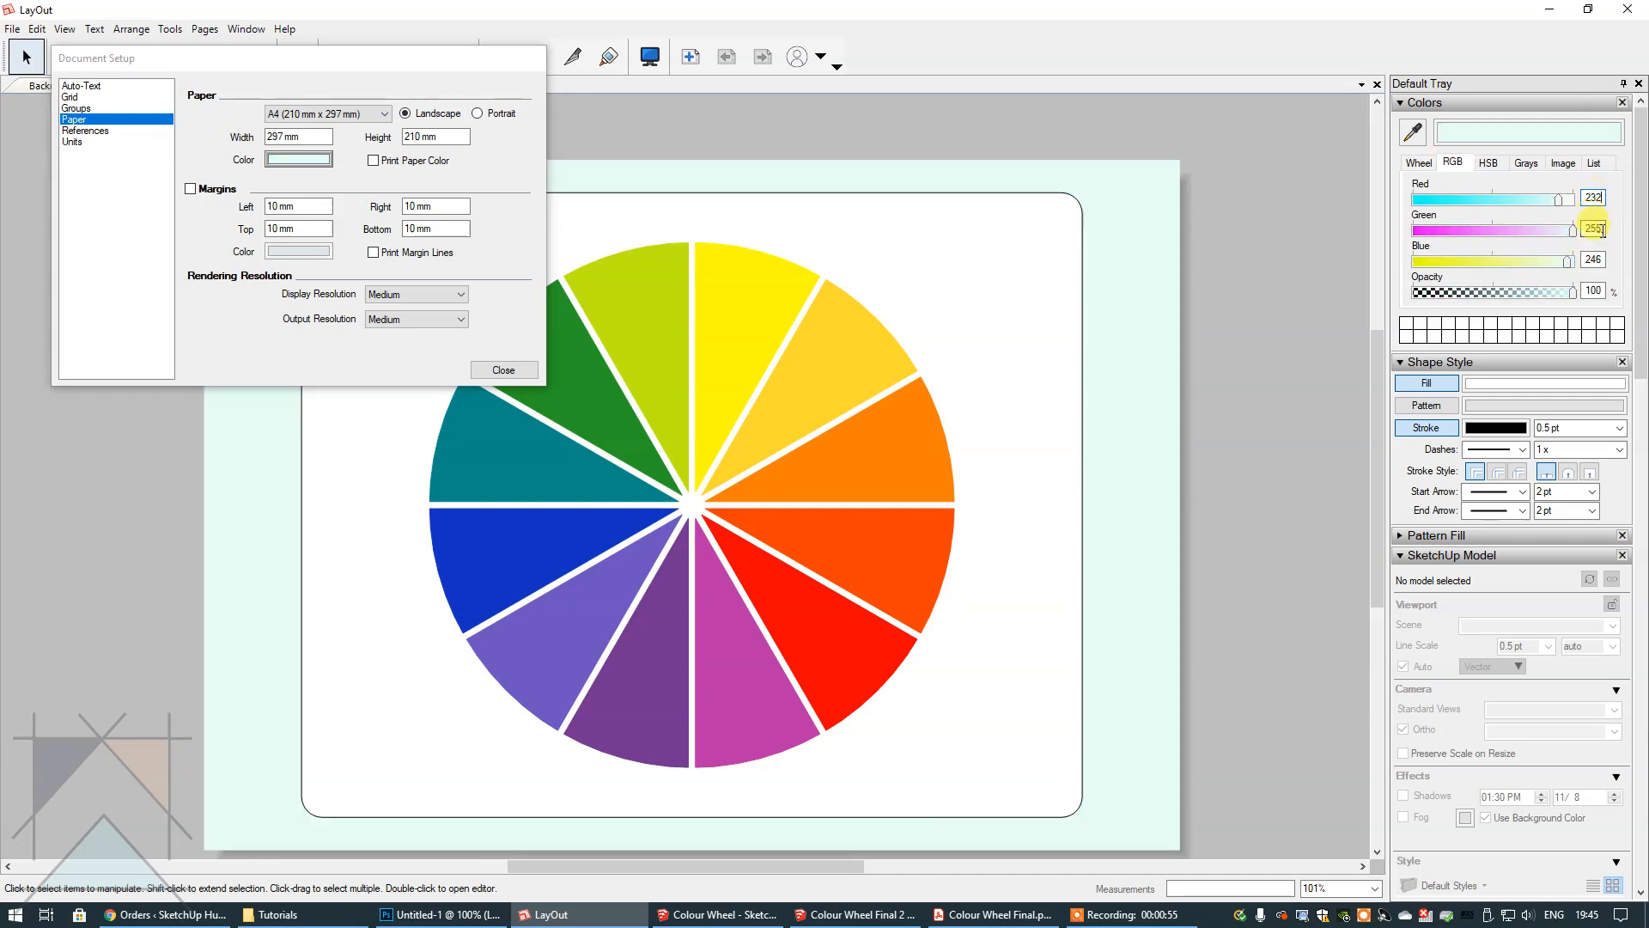
{"action": "type", "text": "25"}
{"action": "key", "text": "BackSpace"}
{"action": "type", "text": "50"}
{"action": "left_click", "coordinate": [1596, 258]}
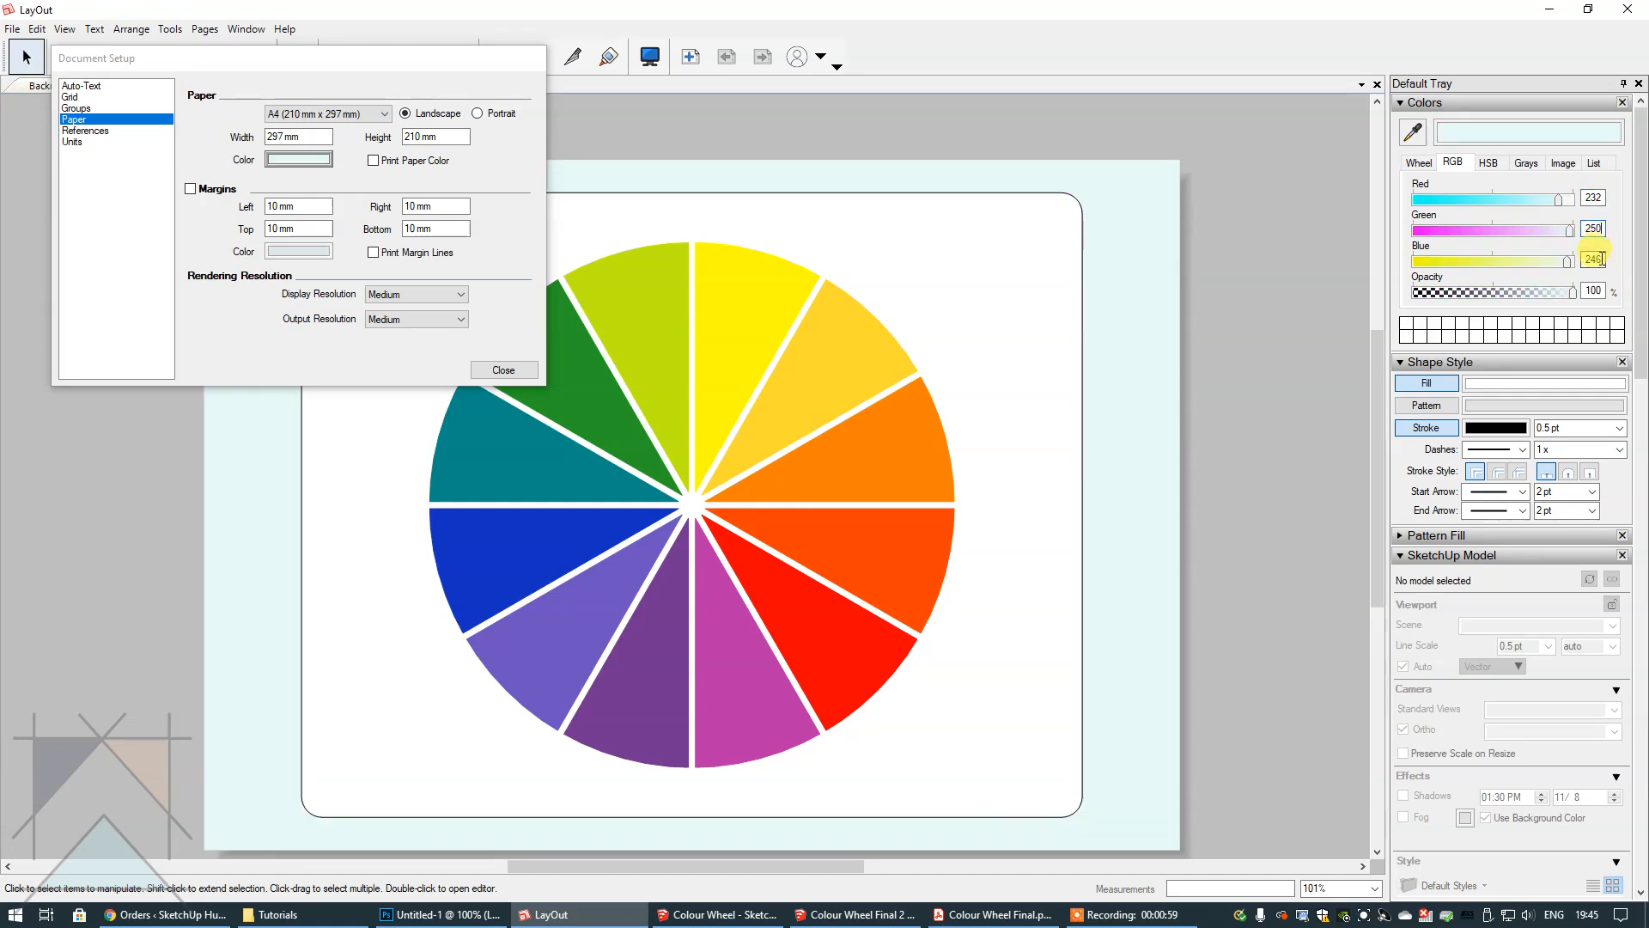
{"action": "type", "text": "2"}
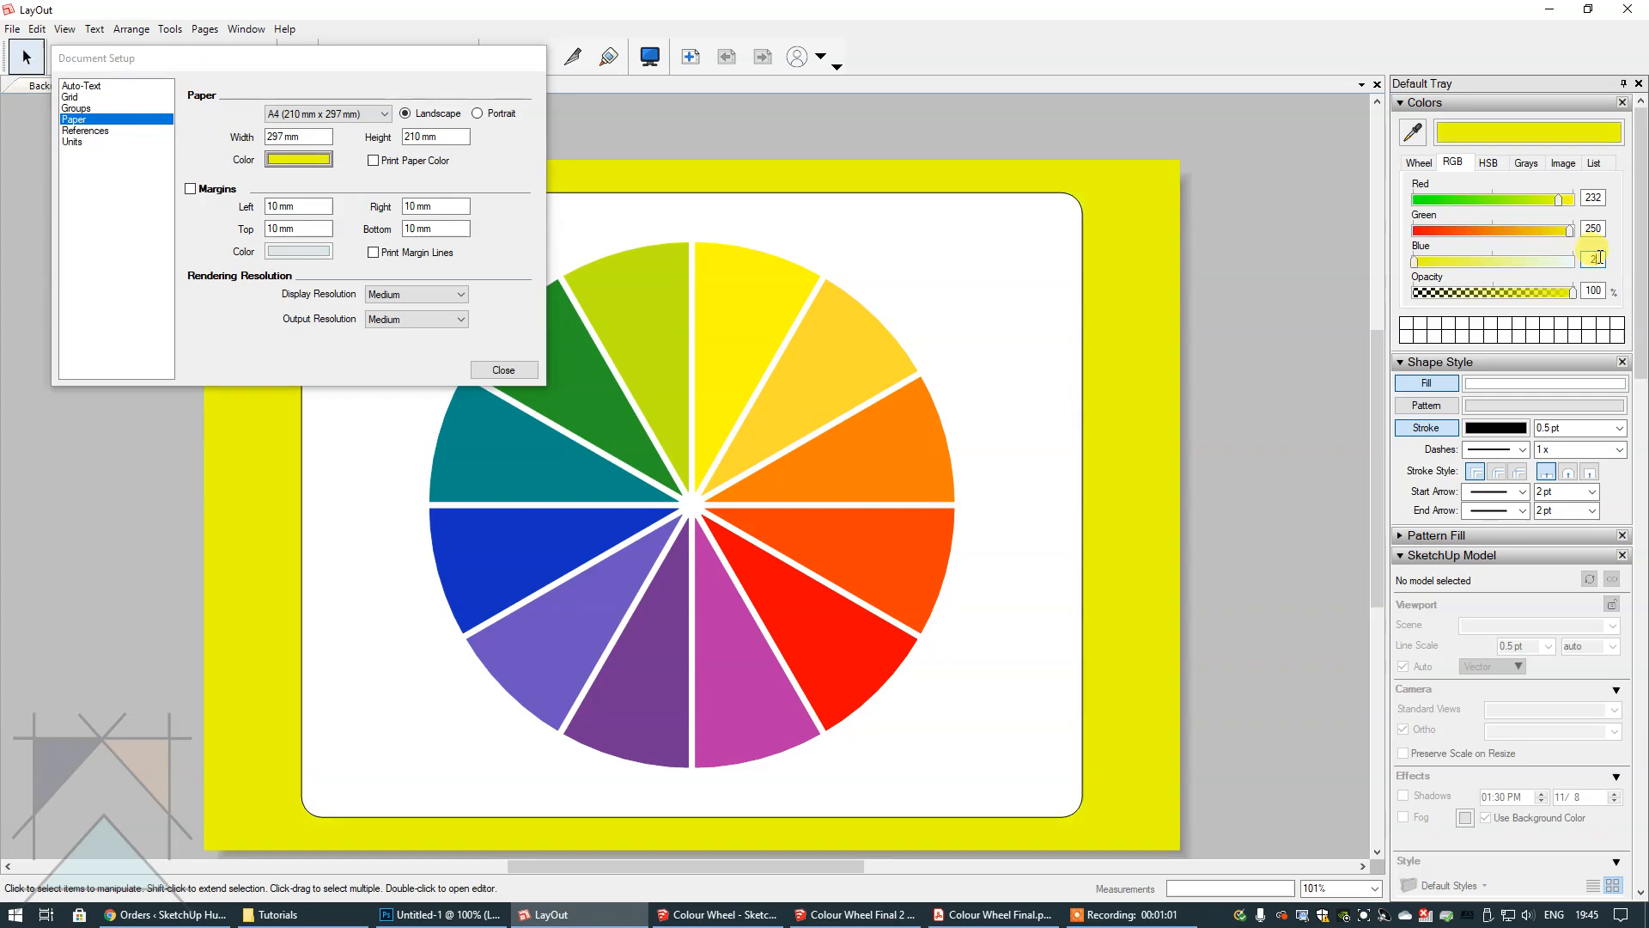
{"action": "type", "text": "55"}
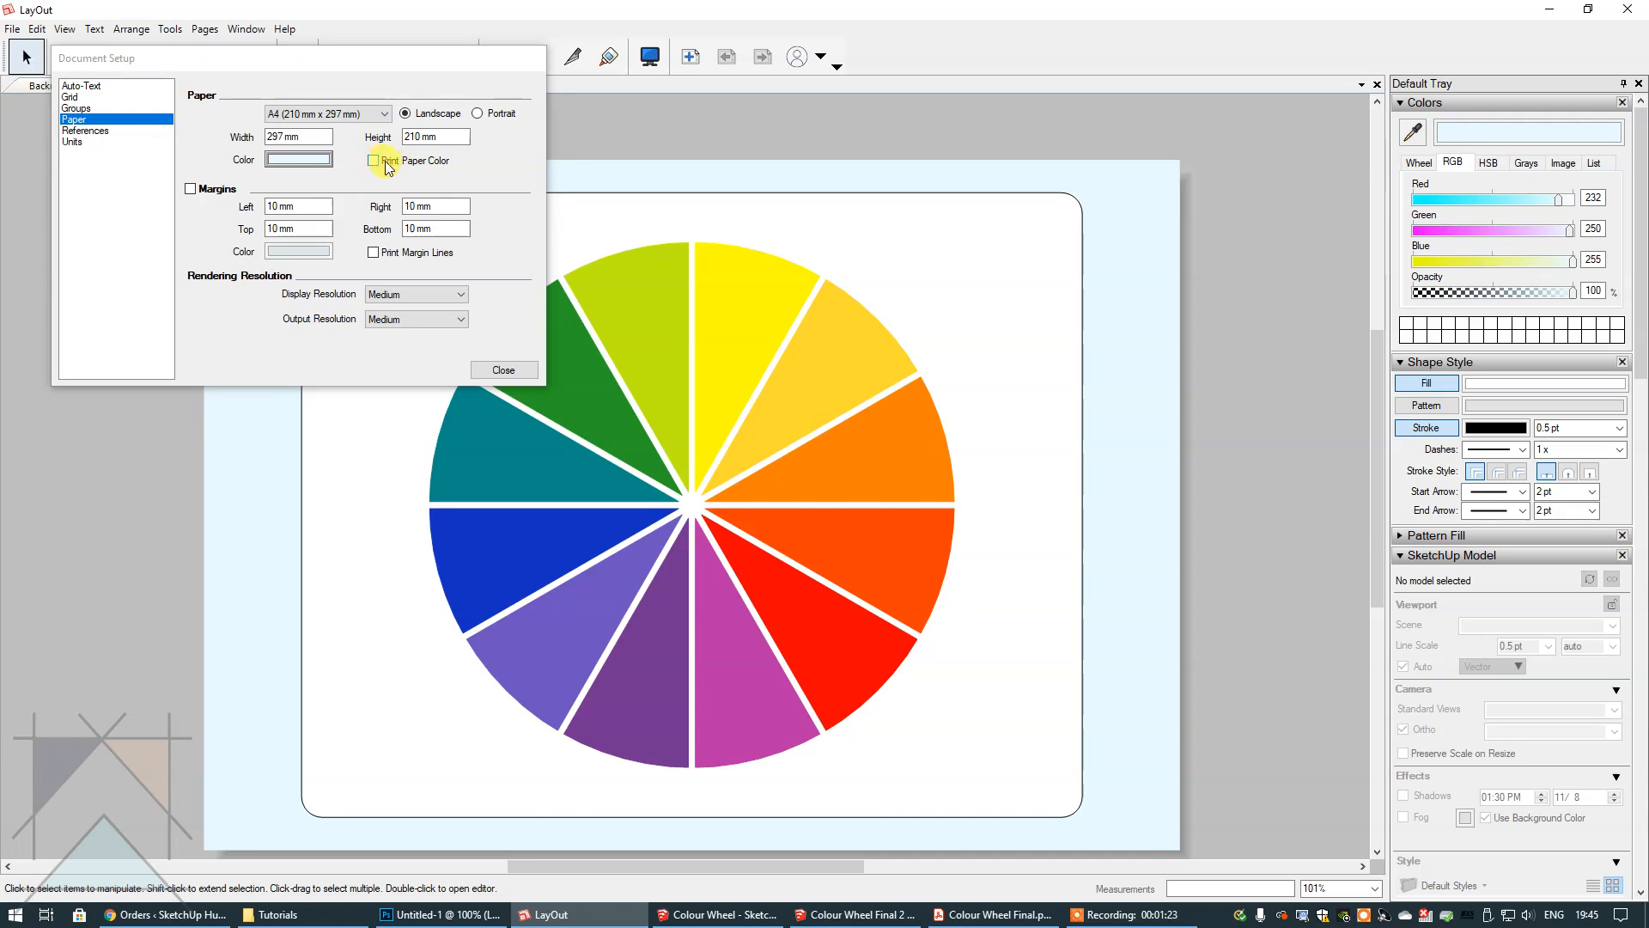
- Enable printing of the paper colour and close the document setup
{"action": "left_click", "coordinate": [375, 161]}
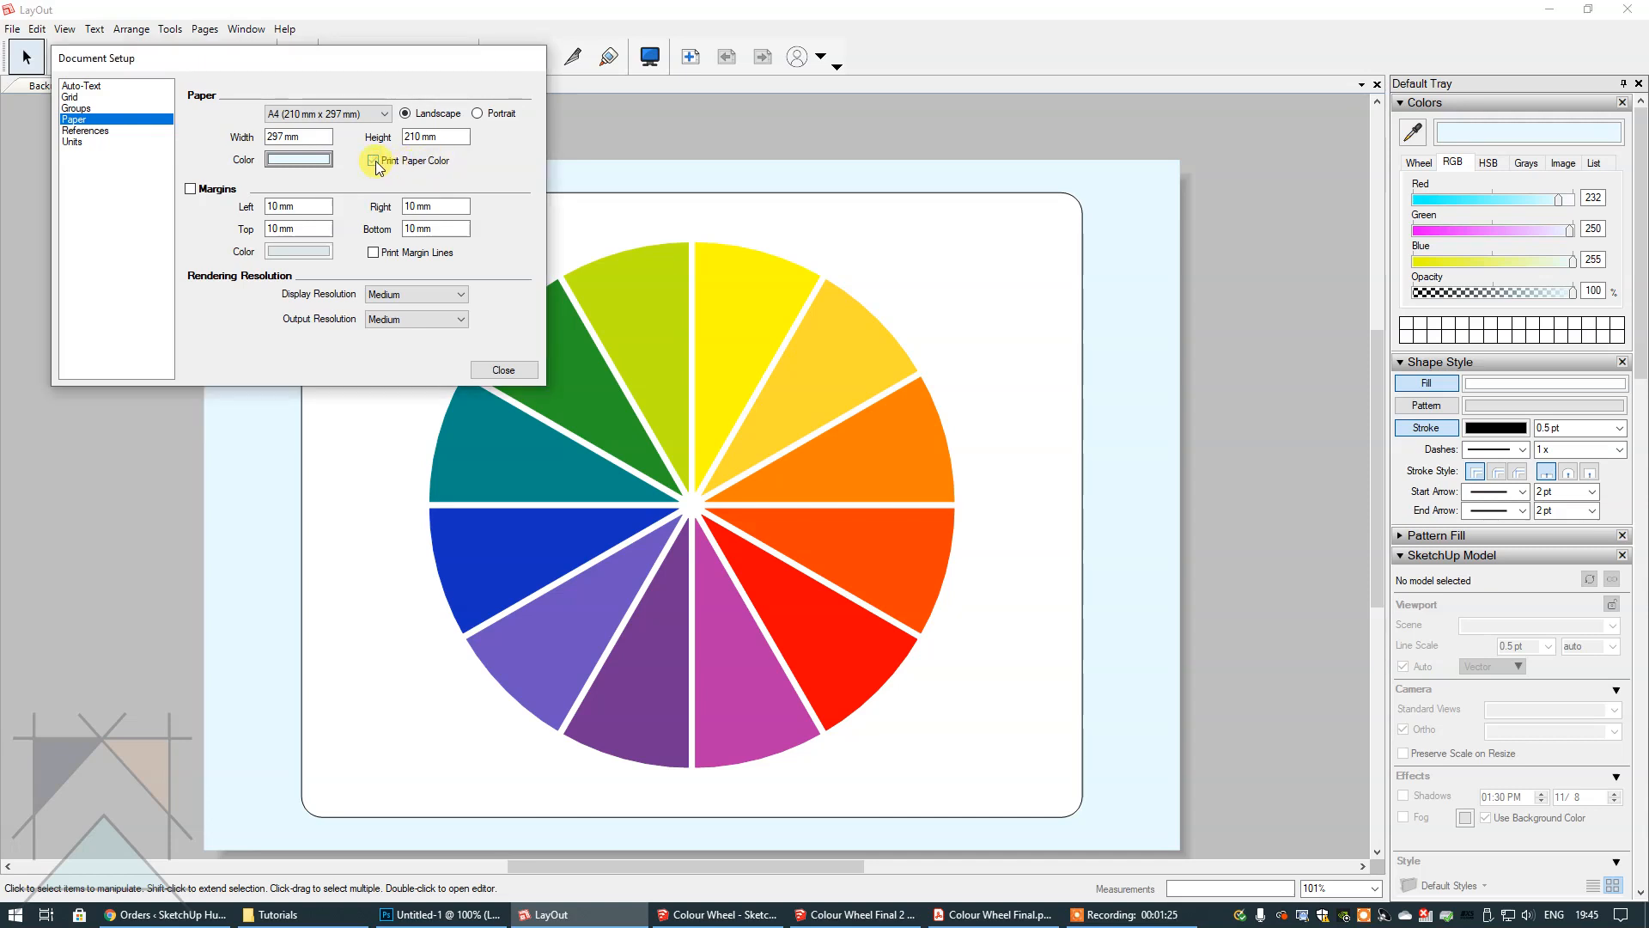
{"action": "left_click", "coordinate": [413, 207]}
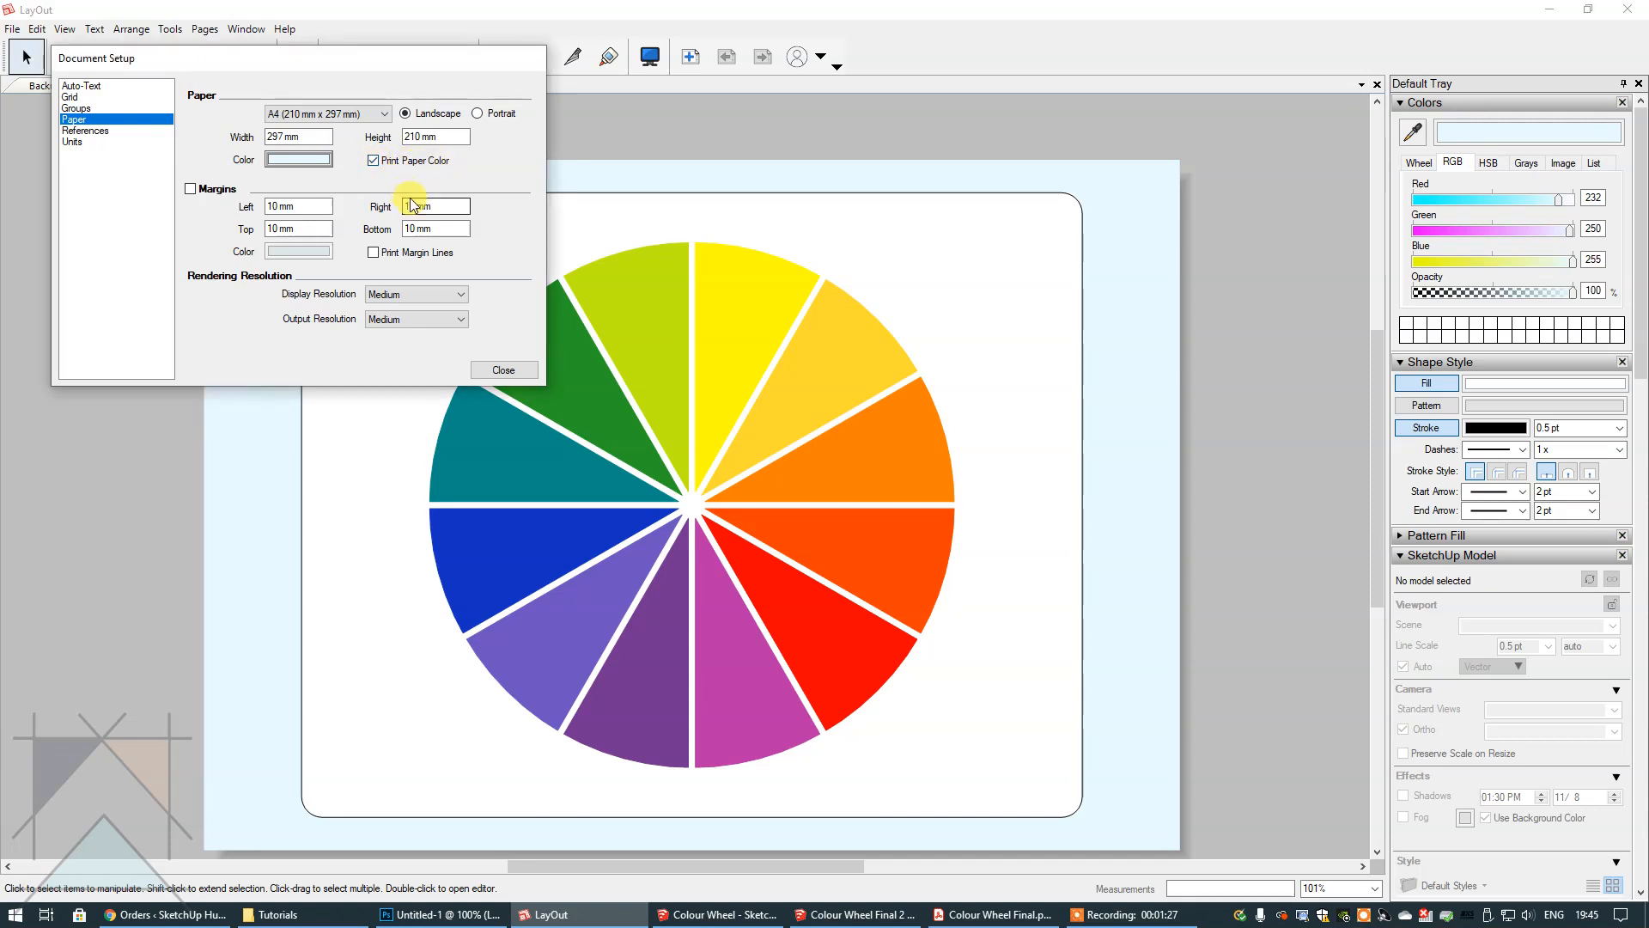
{"action": "left_click", "coordinate": [502, 370]}
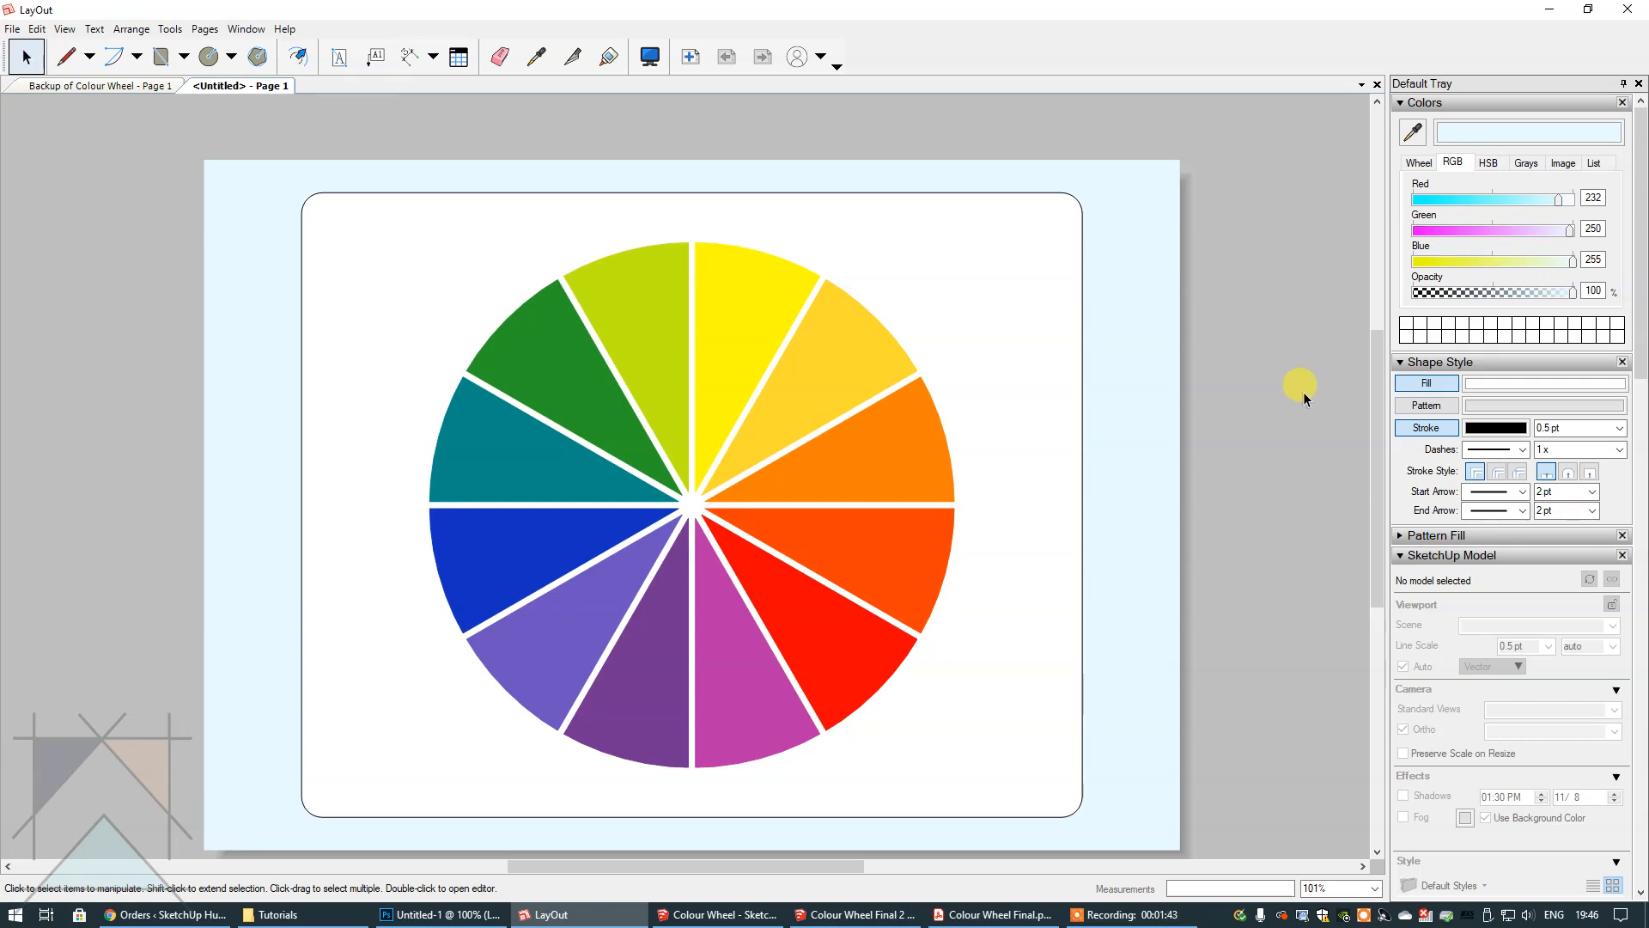
- Try a leader label pointing at the yellow wedge and delete it
{"action": "left_click", "coordinate": [376, 58]}
{"action": "left_click", "coordinate": [749, 292]}
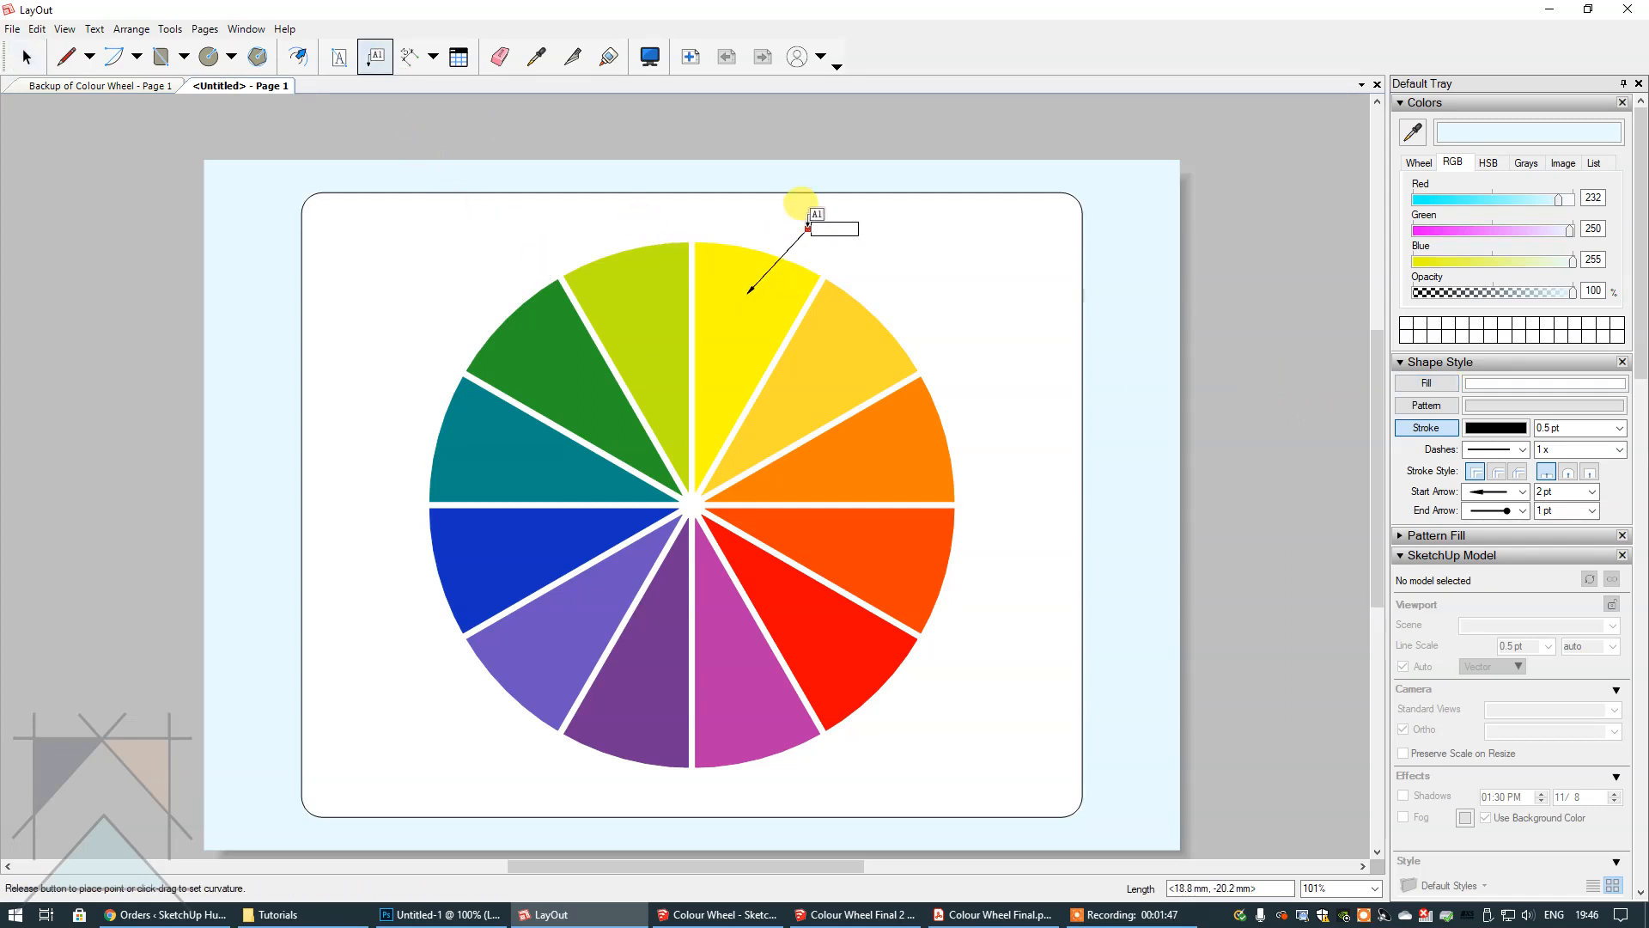
{"action": "left_click", "coordinate": [893, 229]}
{"action": "left_click", "coordinate": [26, 59]}
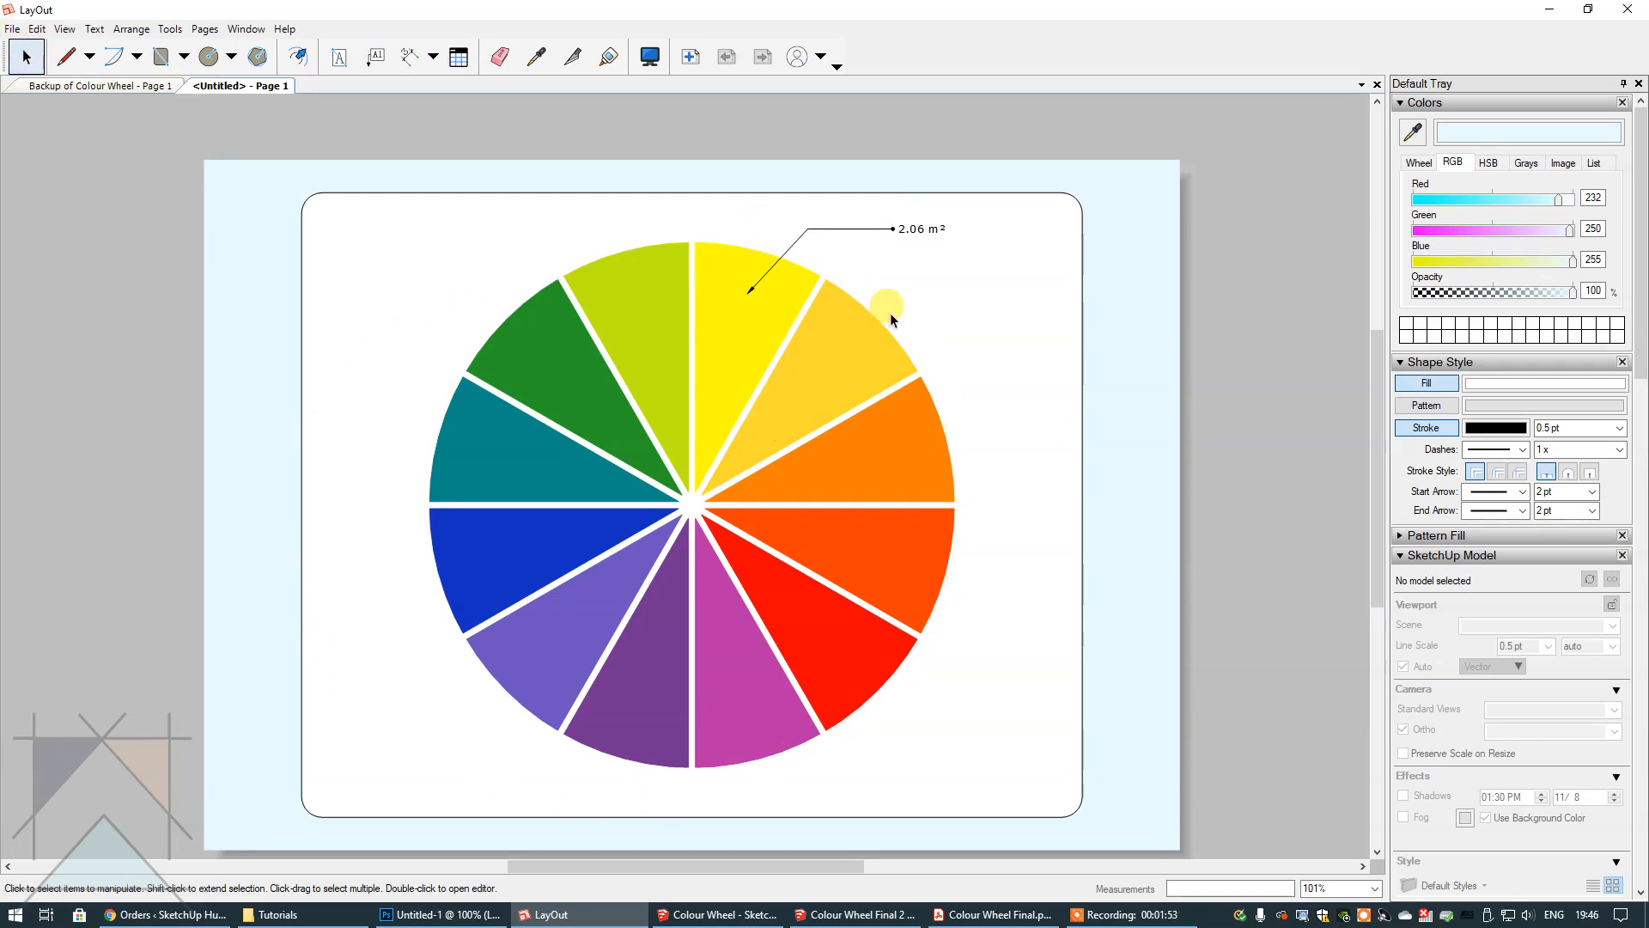
{"action": "left_click", "coordinate": [880, 230]}
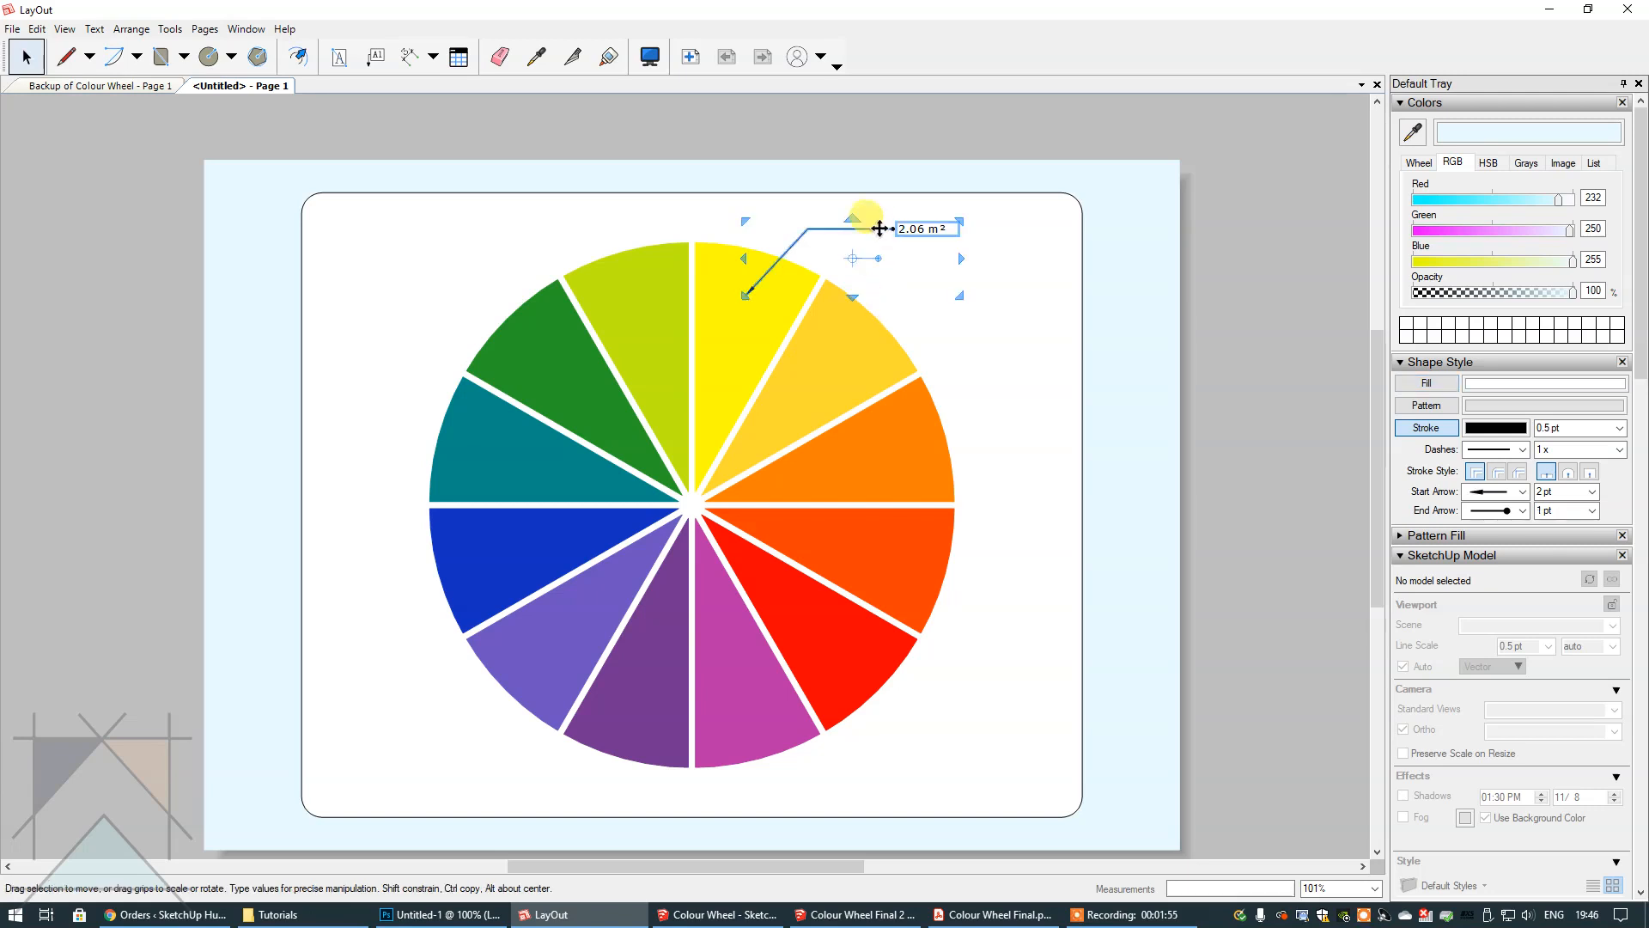
{"action": "key", "text": "Delete"}
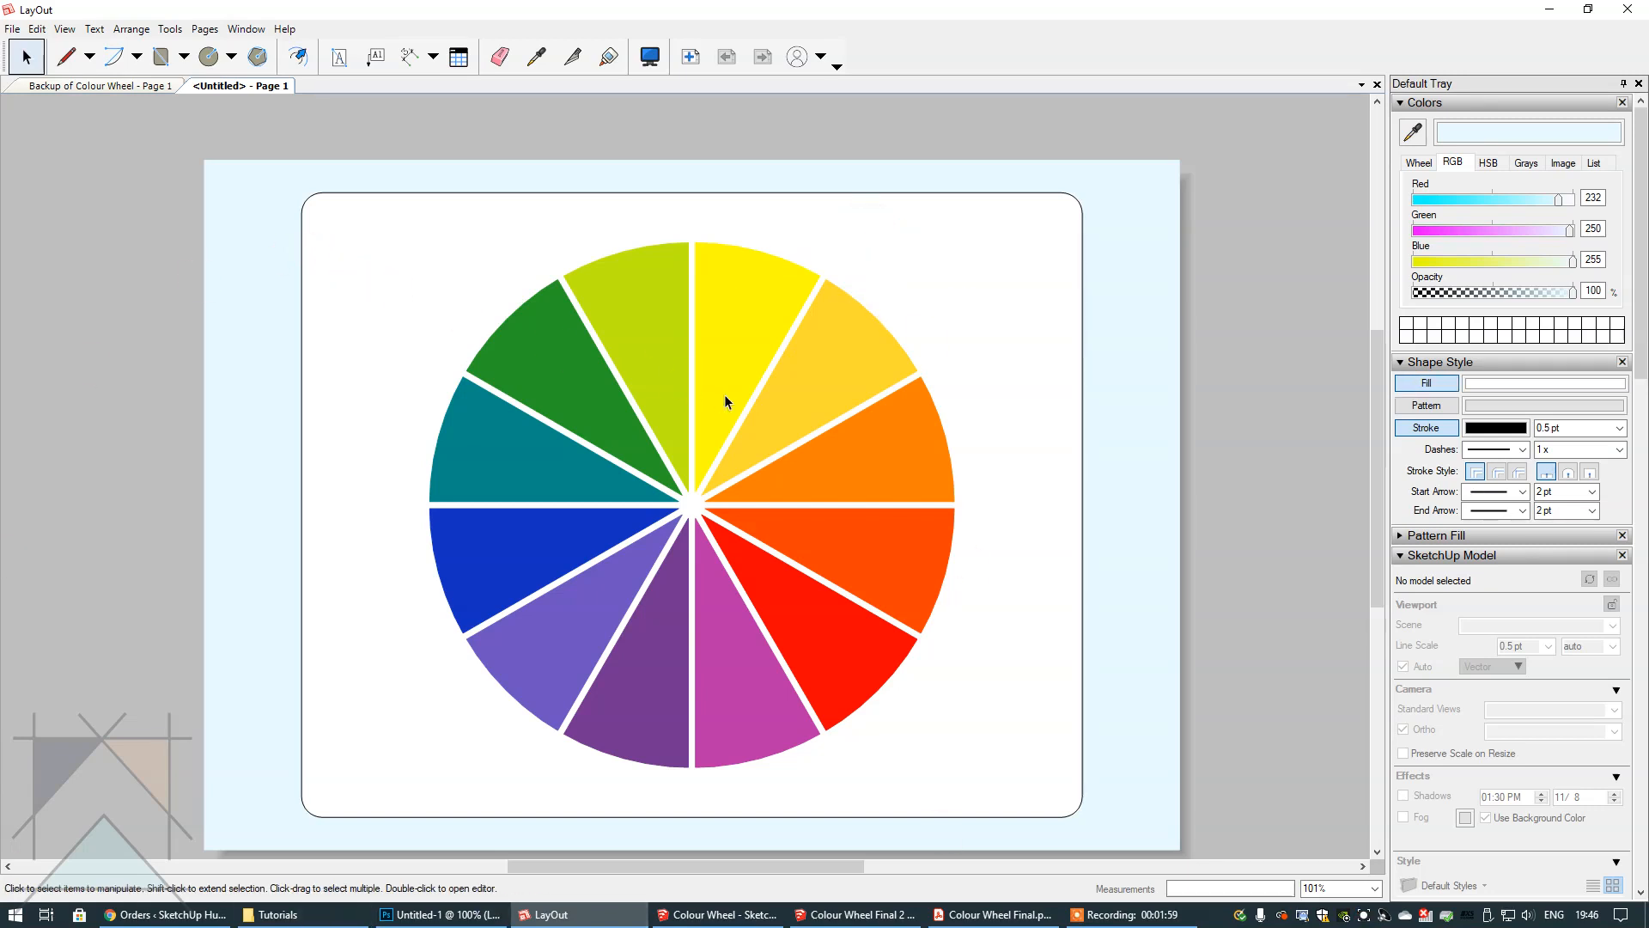
- Add a two-line text reading "YELLOW" and "Primary" just above the yellow wedge's outer edge
{"action": "left_click", "coordinate": [339, 58]}
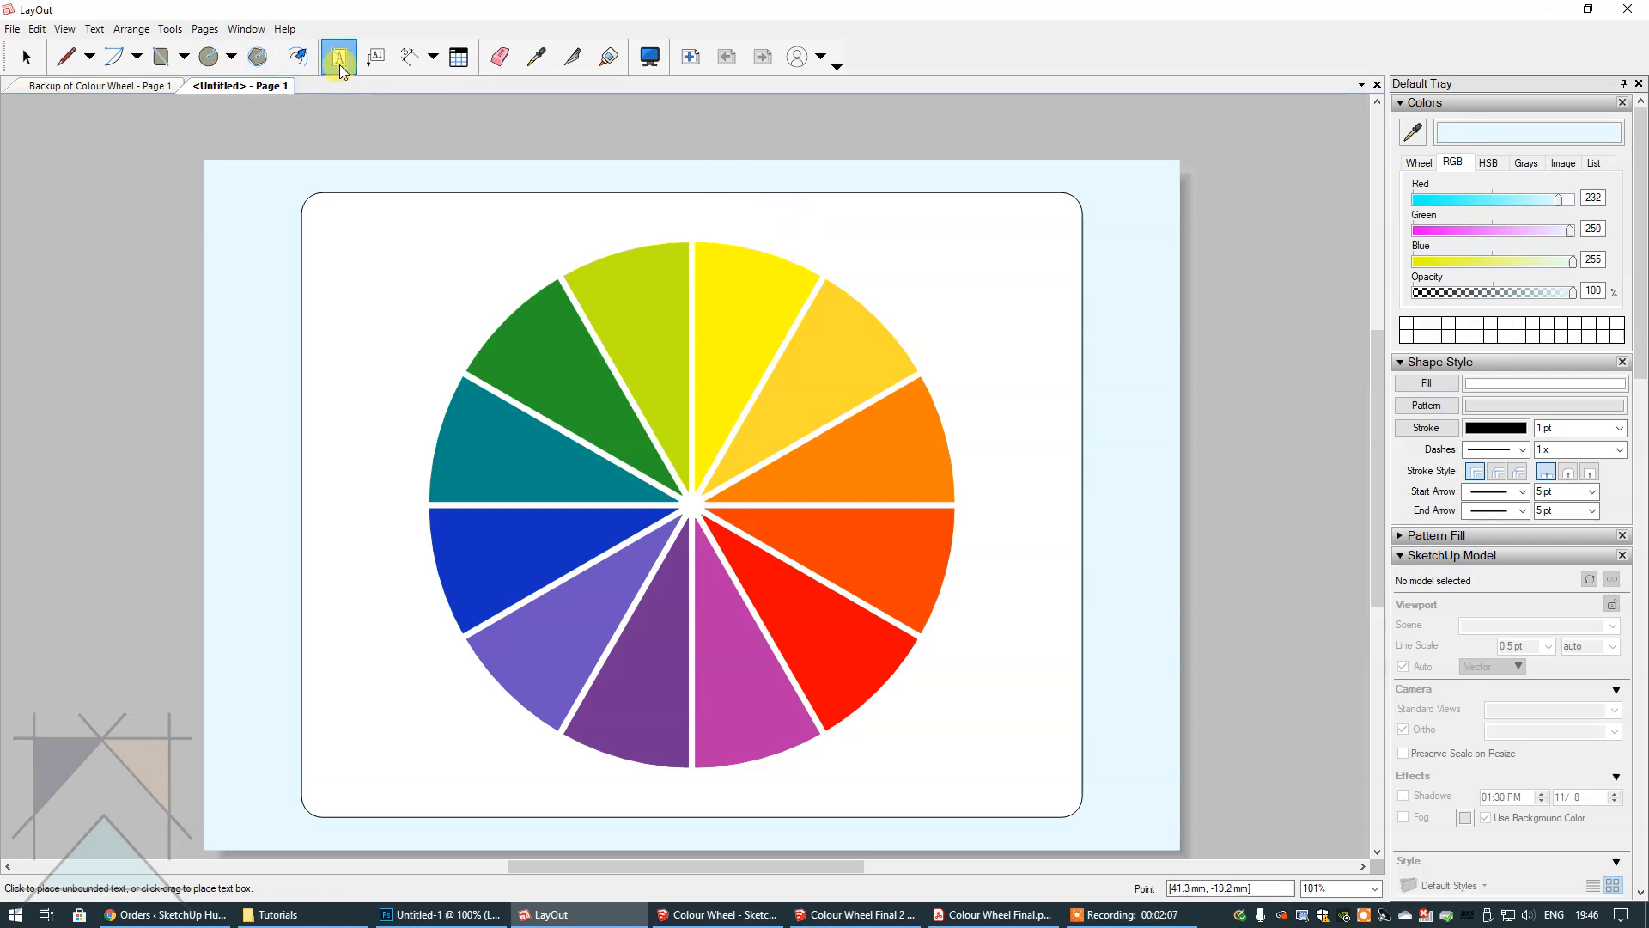
{"action": "left_click", "coordinate": [804, 239]}
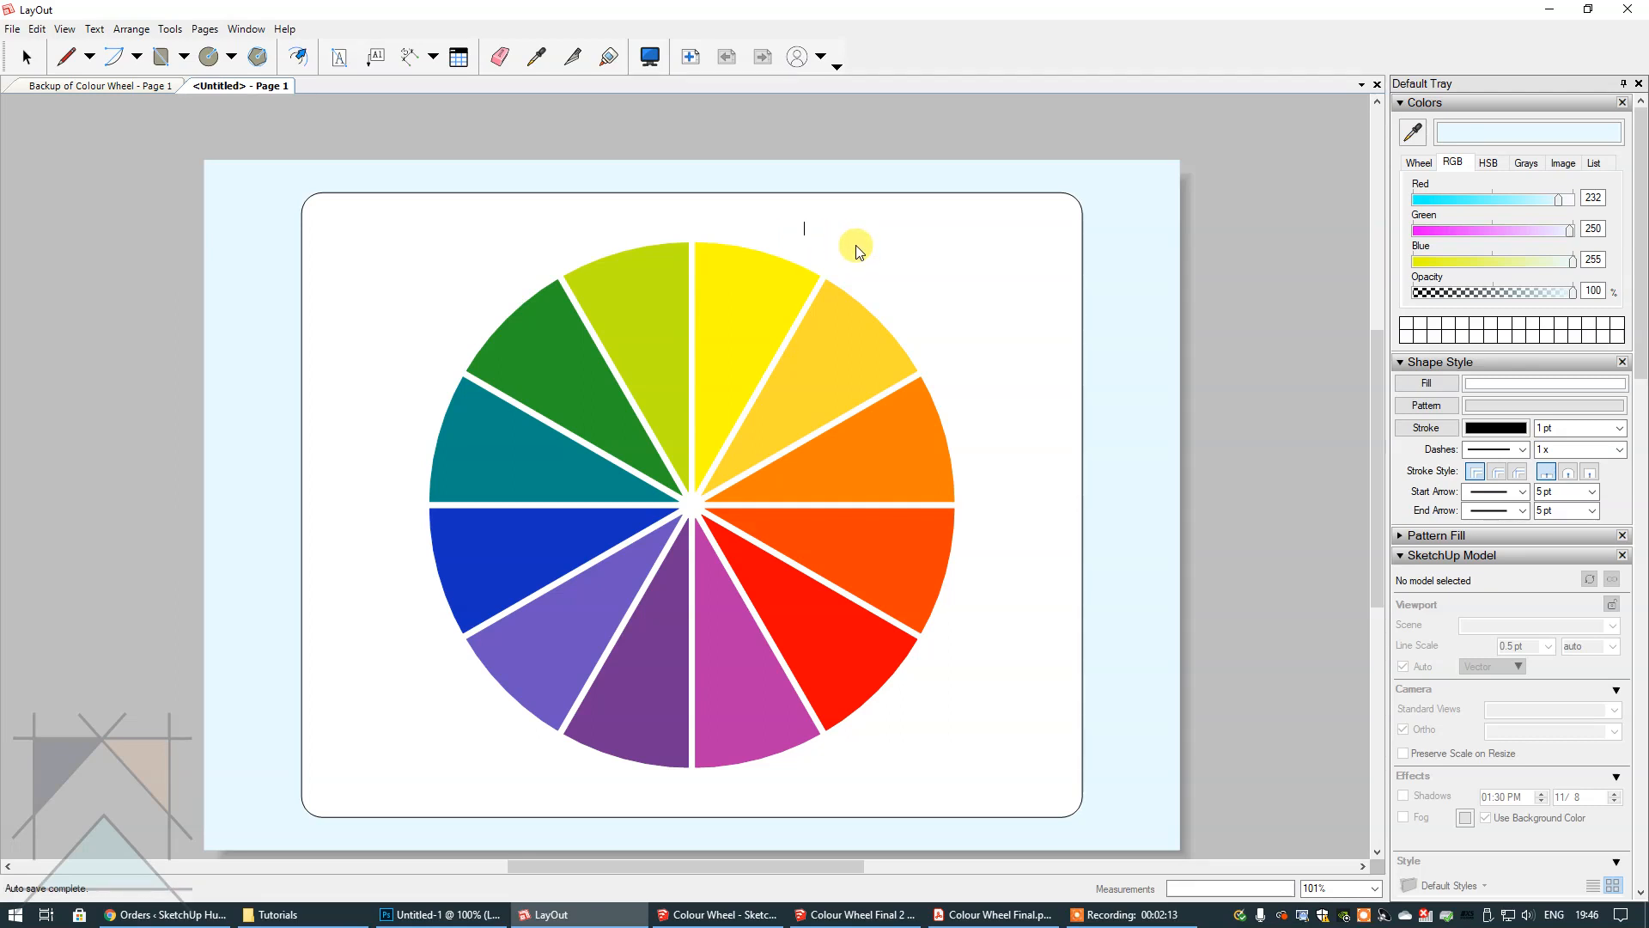
{"action": "type", "text": "YELLOW"}
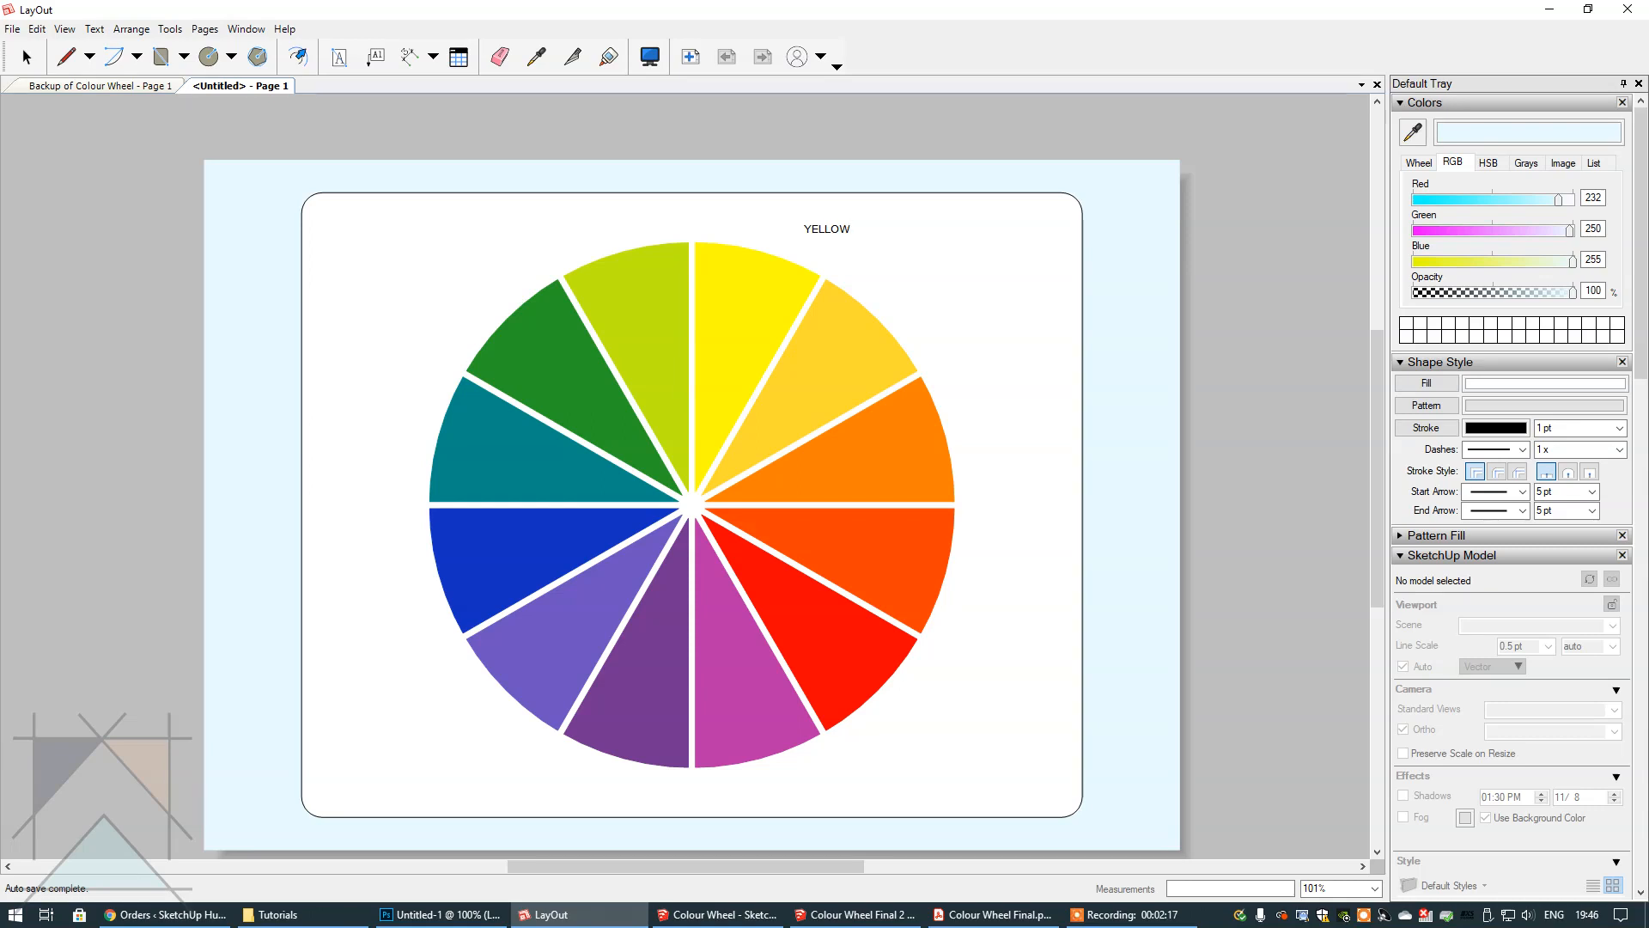
{"action": "key", "text": "Return"}
{"action": "type", "text": "ary"}
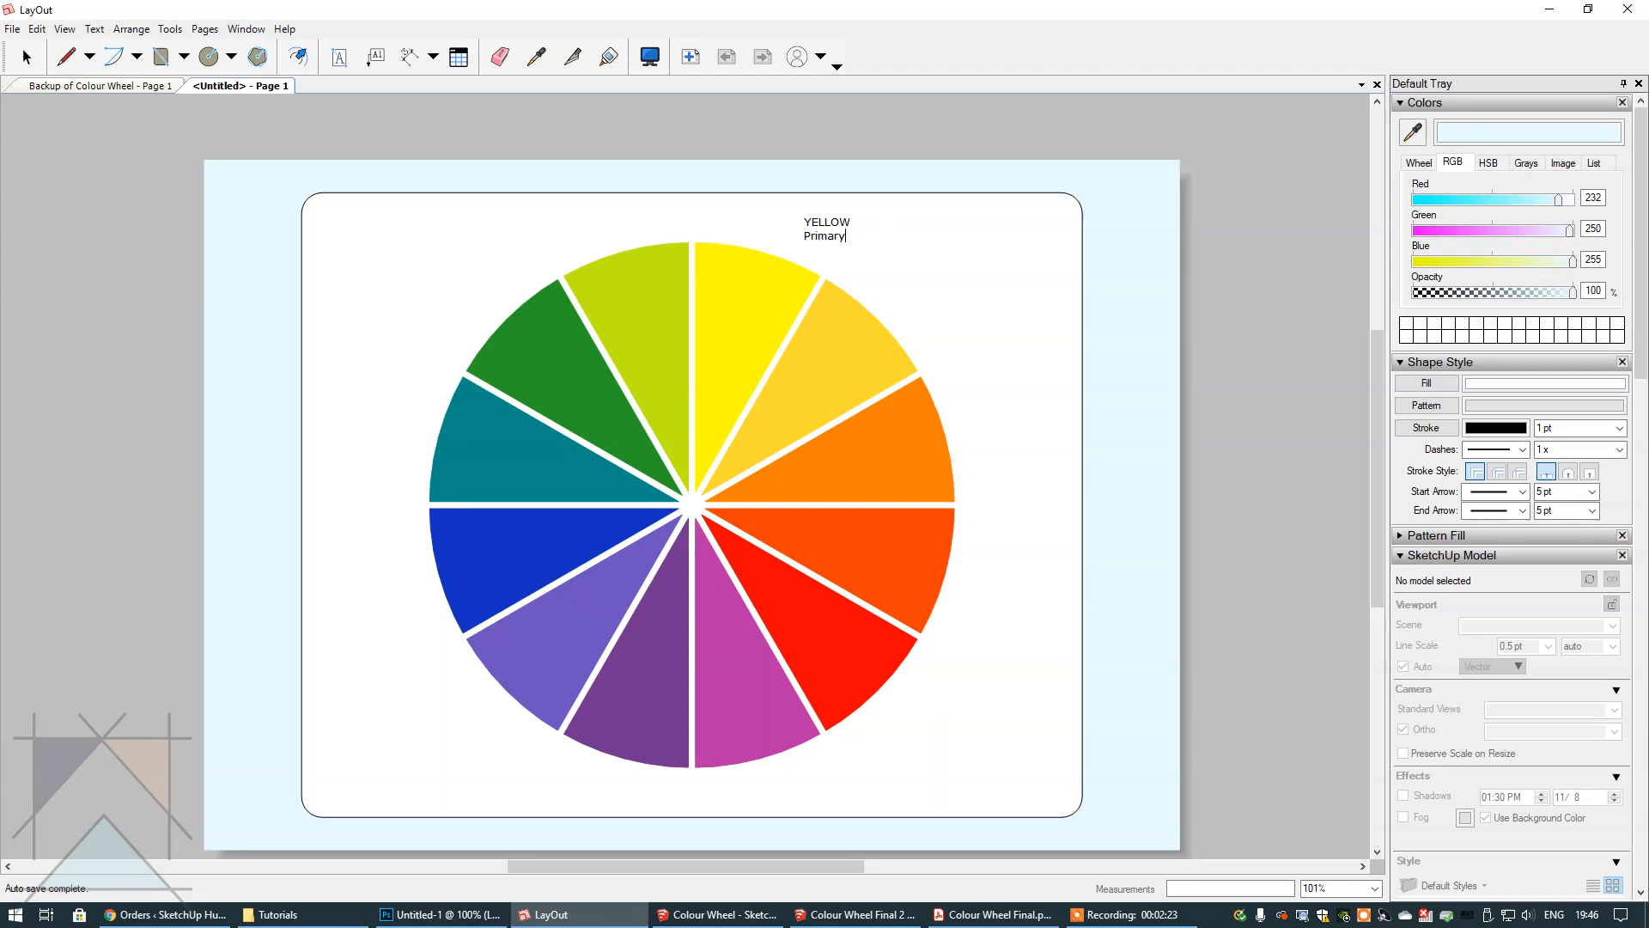
{"action": "left_click", "coordinate": [25, 57]}
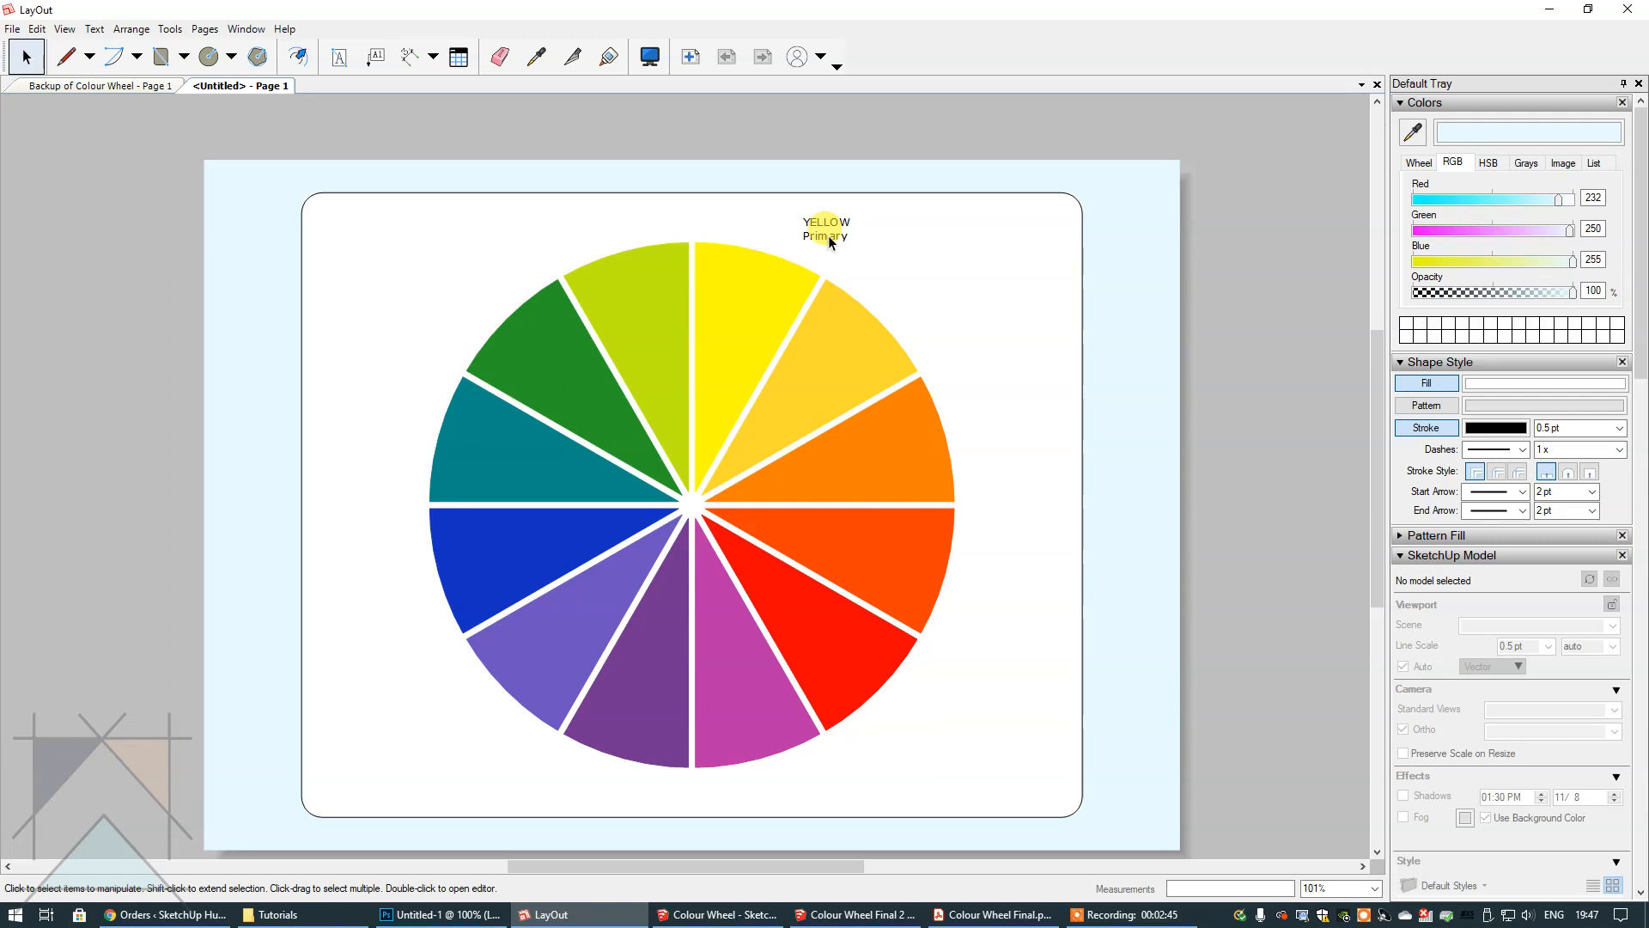
- Recolour only the word "Primary" in the yellow wedge's label to mid grey at 59% brightness
{"action": "left_click", "coordinate": [828, 235]}
{"action": "double_click", "coordinate": [828, 235]}
{"action": "left_click", "coordinate": [848, 235]}
{"action": "double_click", "coordinate": [821, 235]}
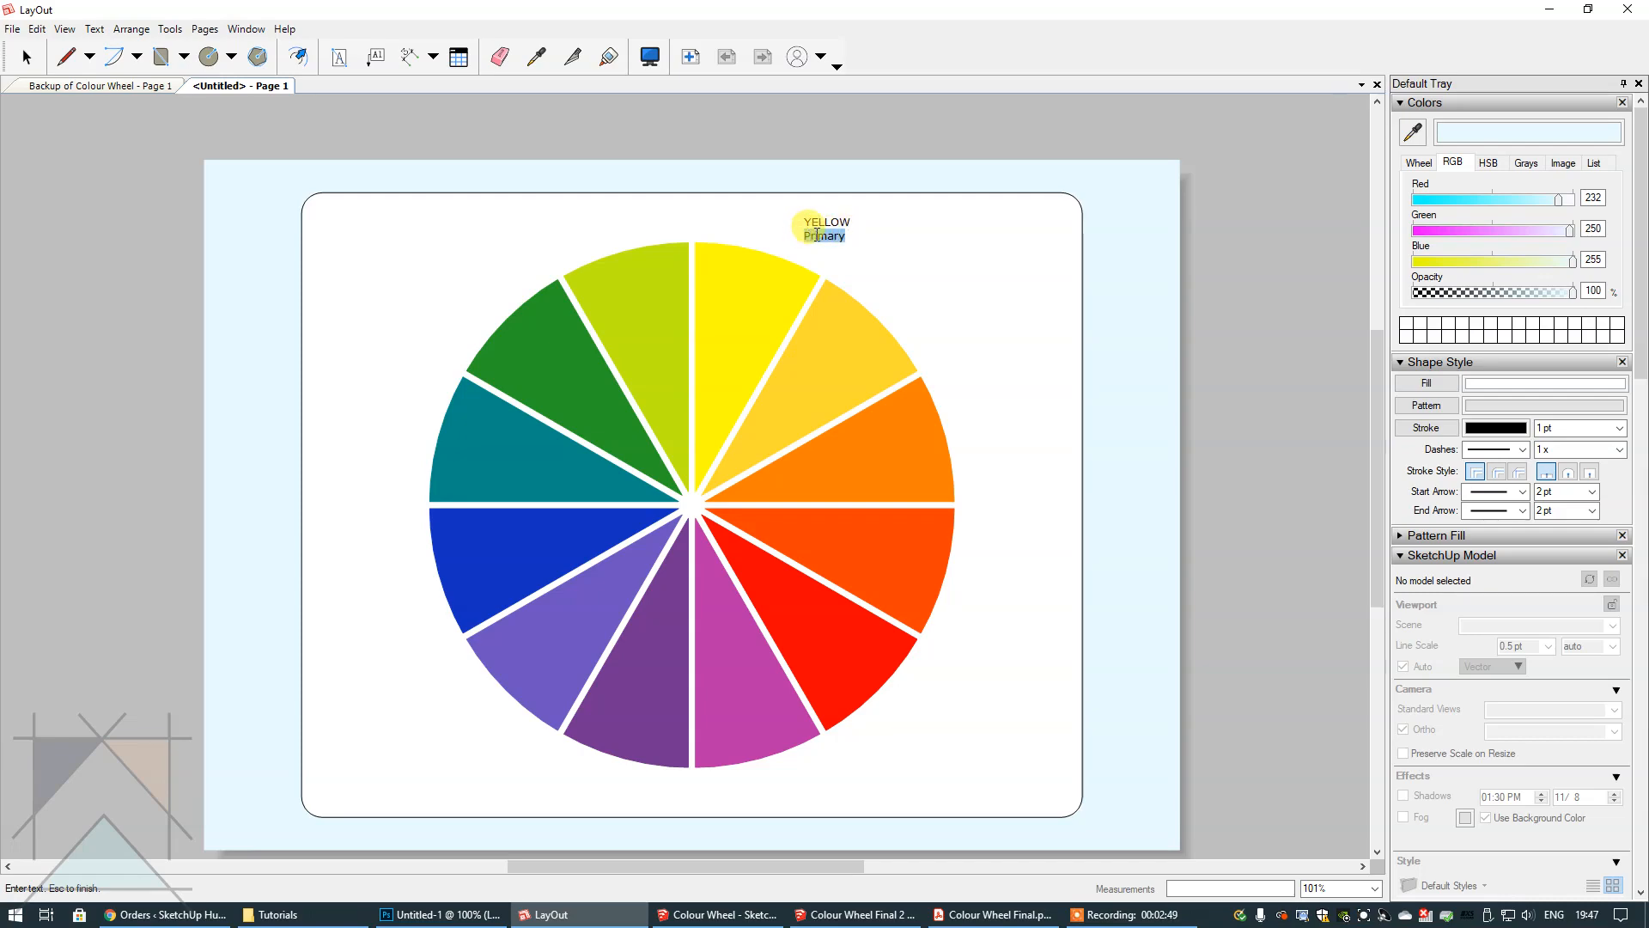
{"action": "scroll", "coordinate": [1563, 580], "scroll_direction": "down", "scroll_amount": 15}
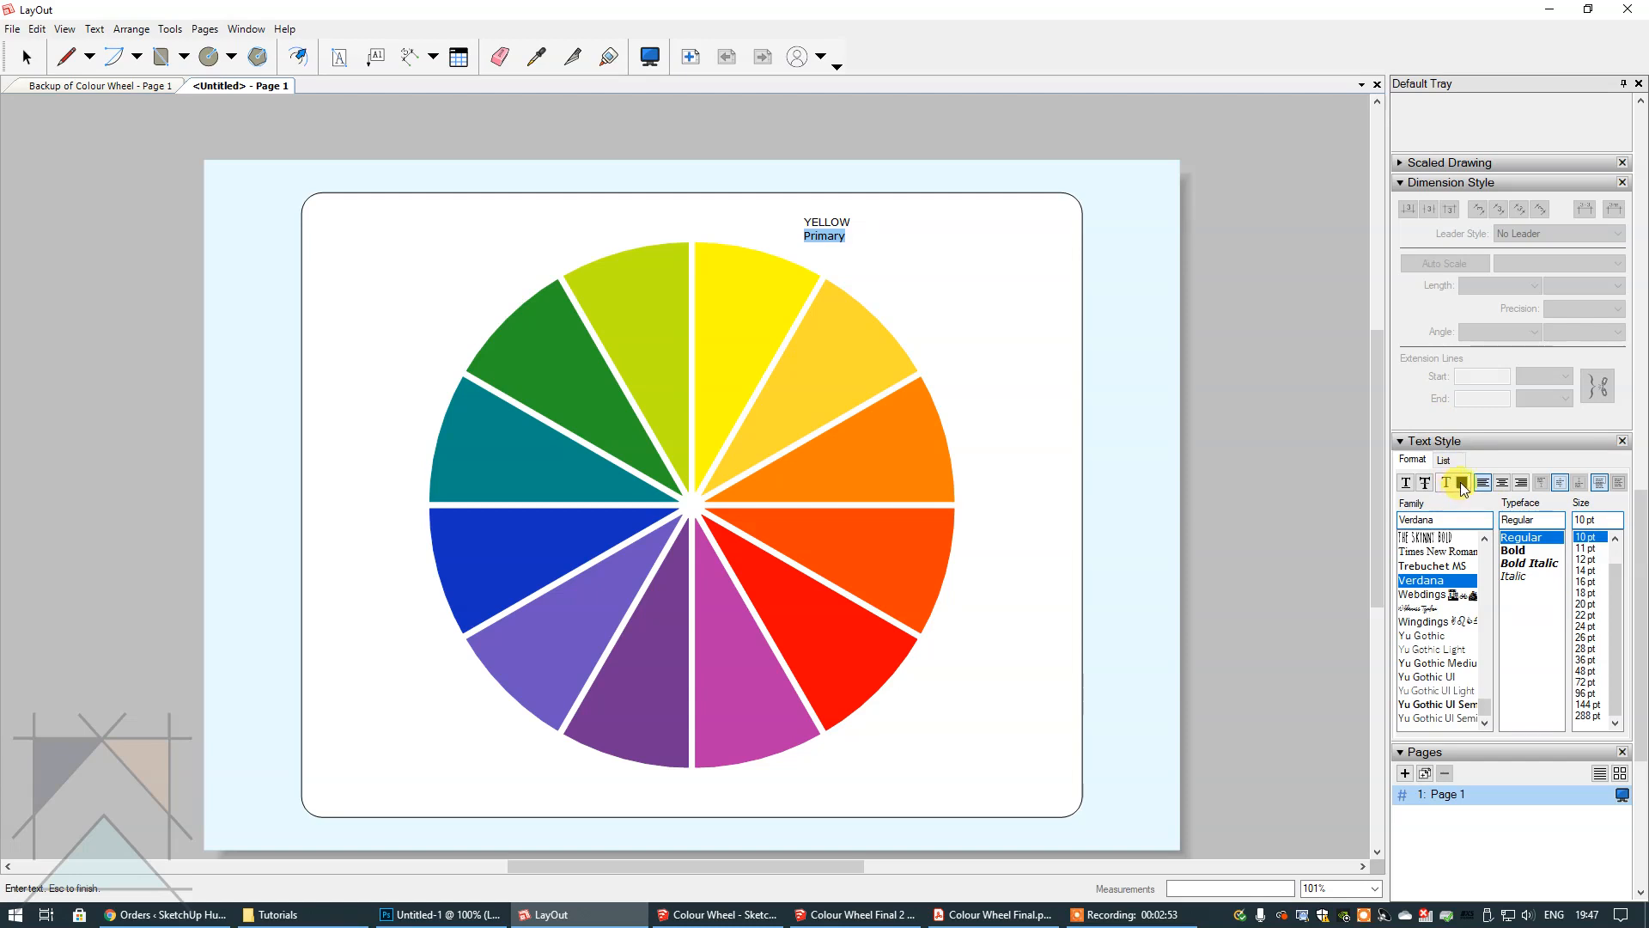
{"action": "left_click", "coordinate": [1462, 487]}
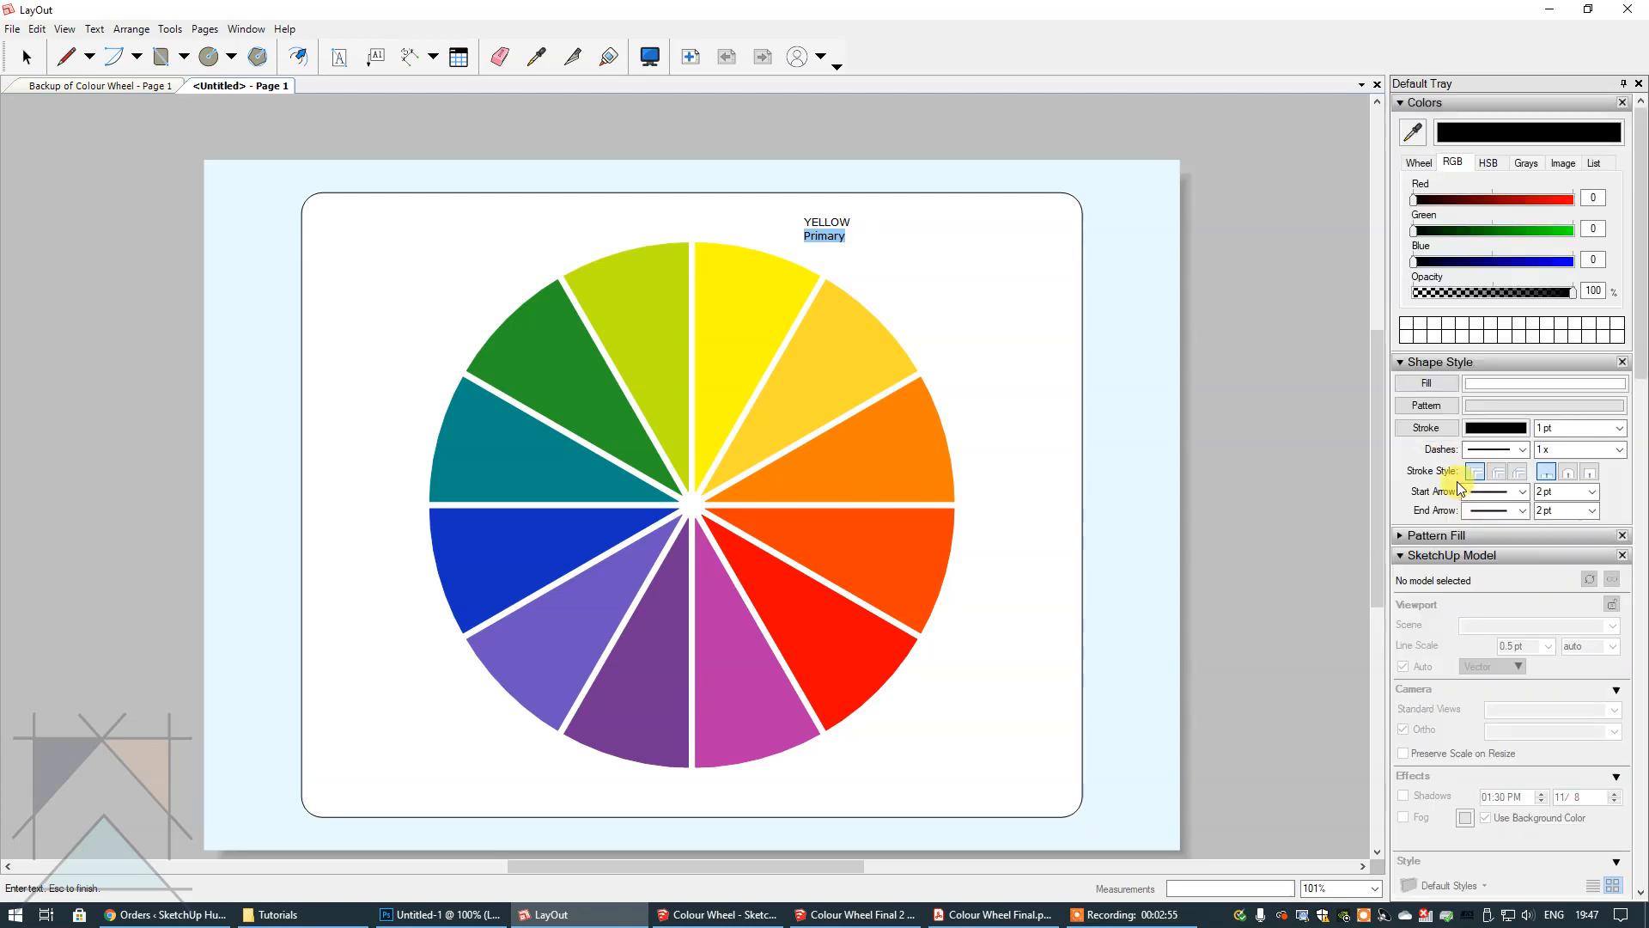
{"action": "left_click", "coordinate": [1525, 163]}
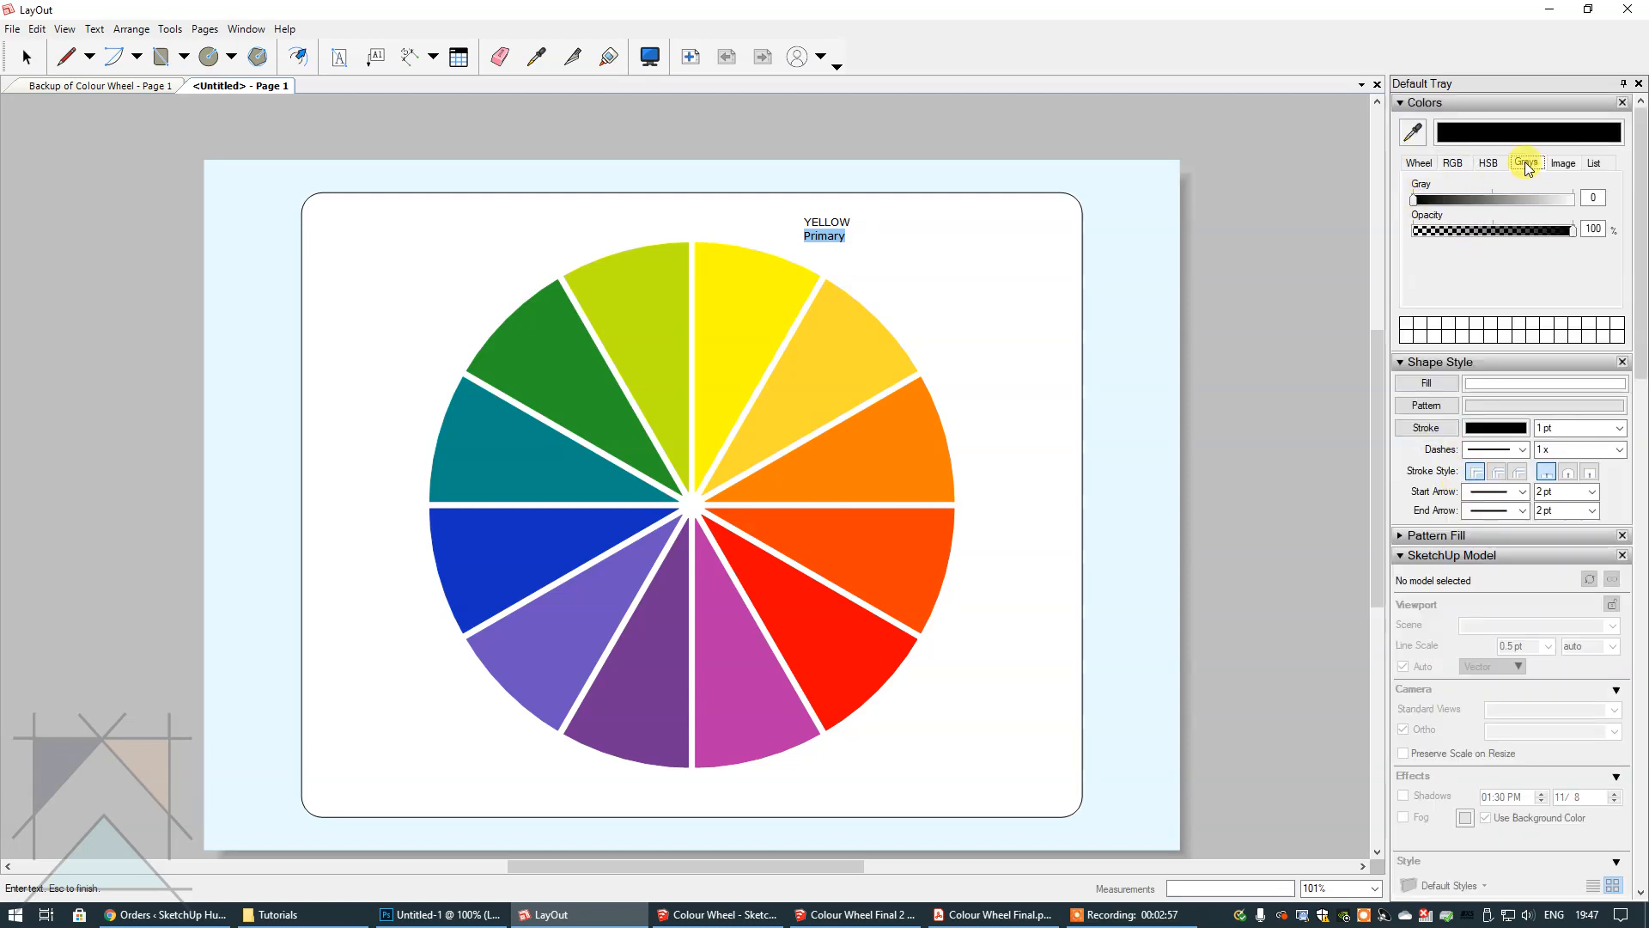
{"action": "left_click", "coordinate": [1418, 162]}
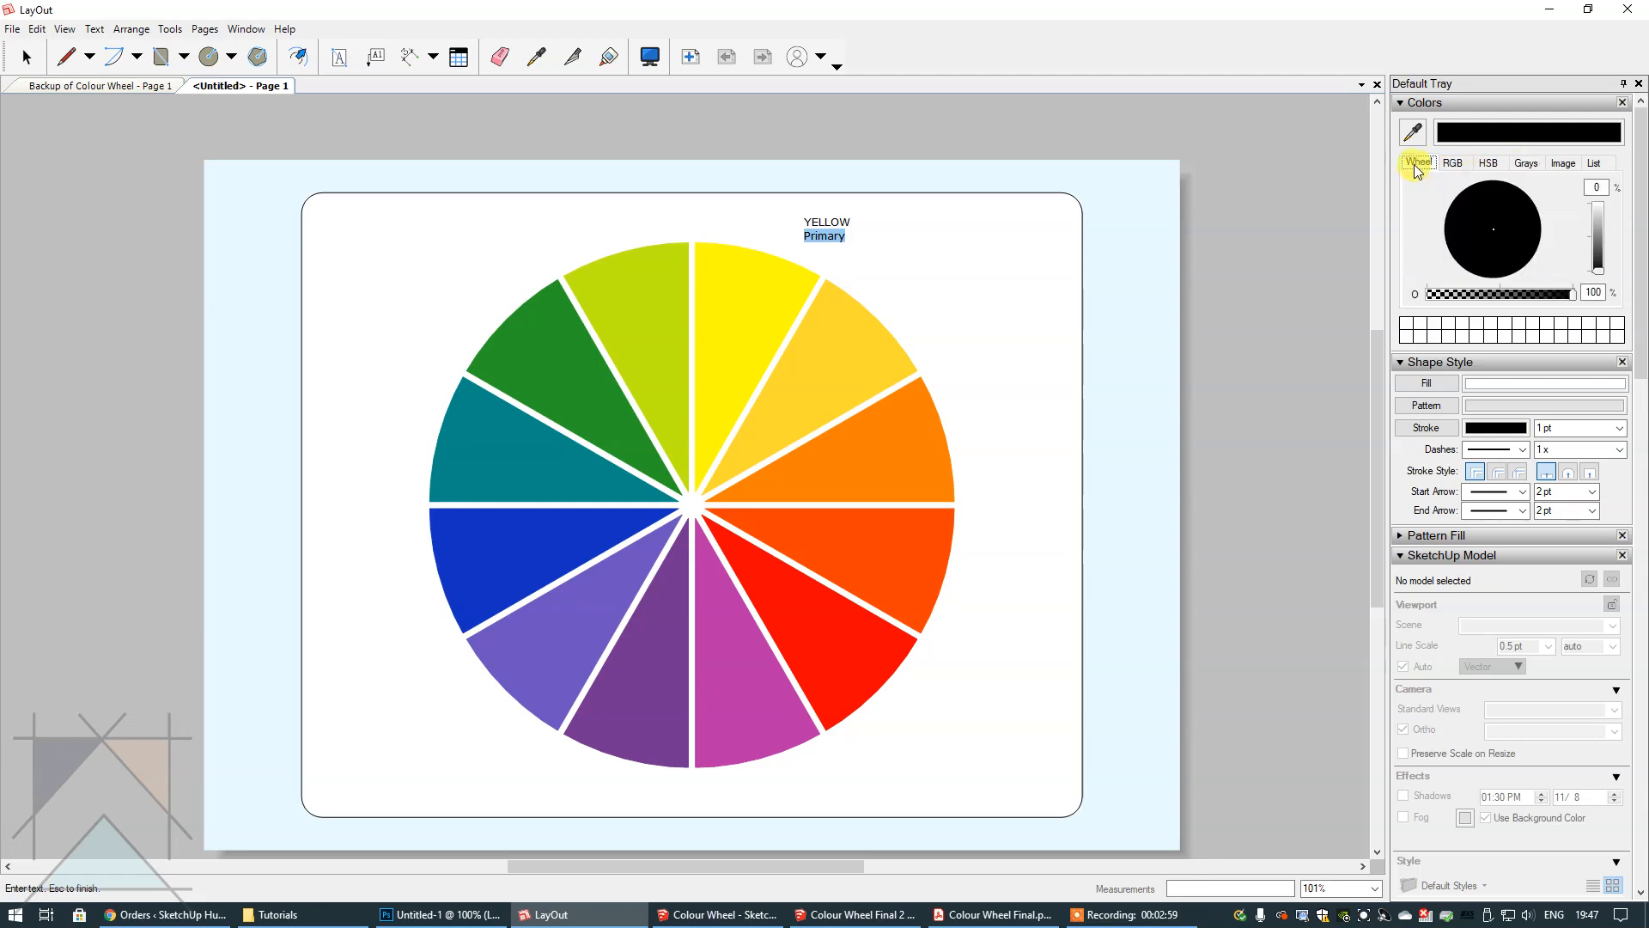
{"action": "left_click_drag", "start_coordinate": [1597, 268], "coordinate": [1599, 230]}
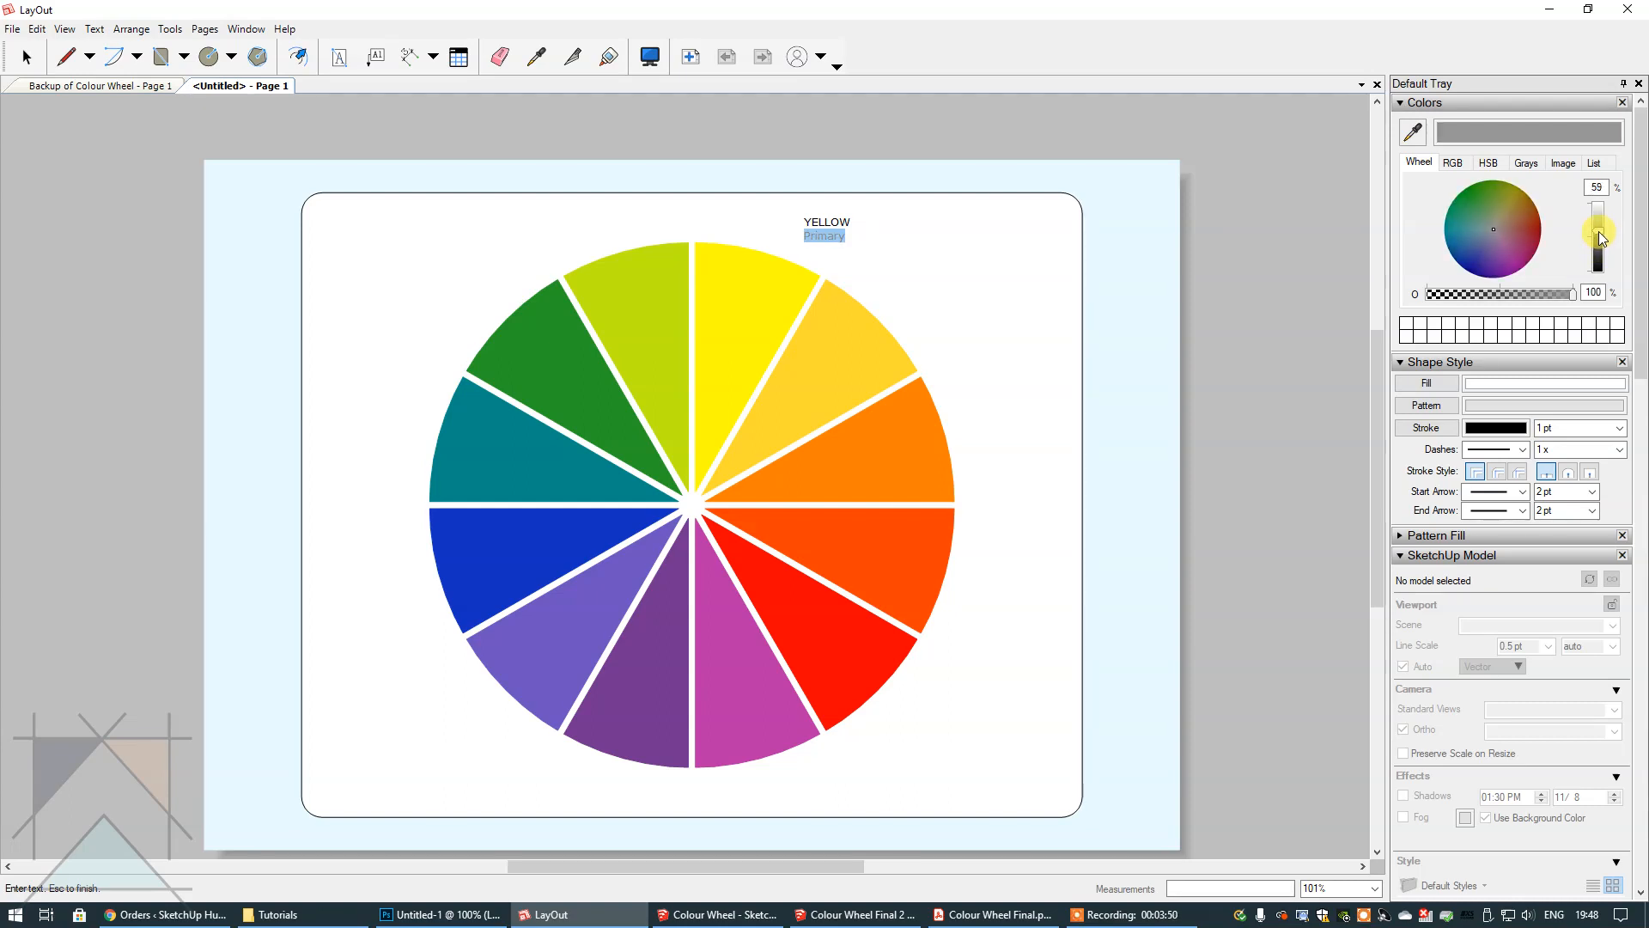
{"action": "left_click", "coordinate": [1256, 308]}
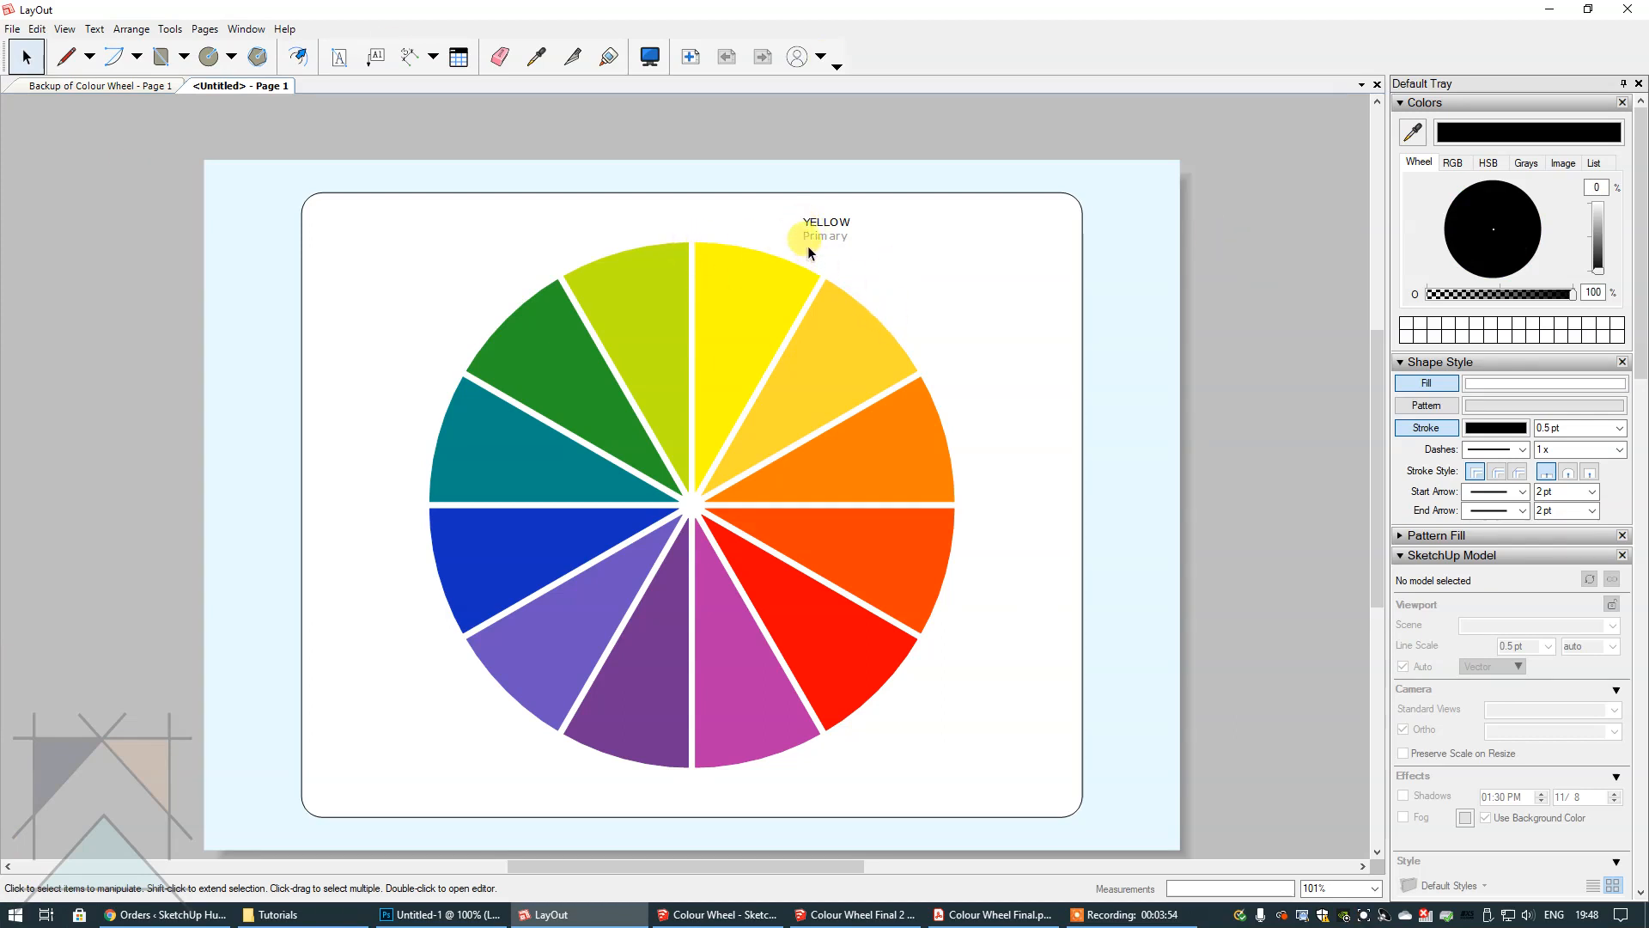
- Toggle object snapping and move the YELLOW Primary label so it sits centred above the yellow wedge
{"action": "left_click", "coordinate": [129, 30]}
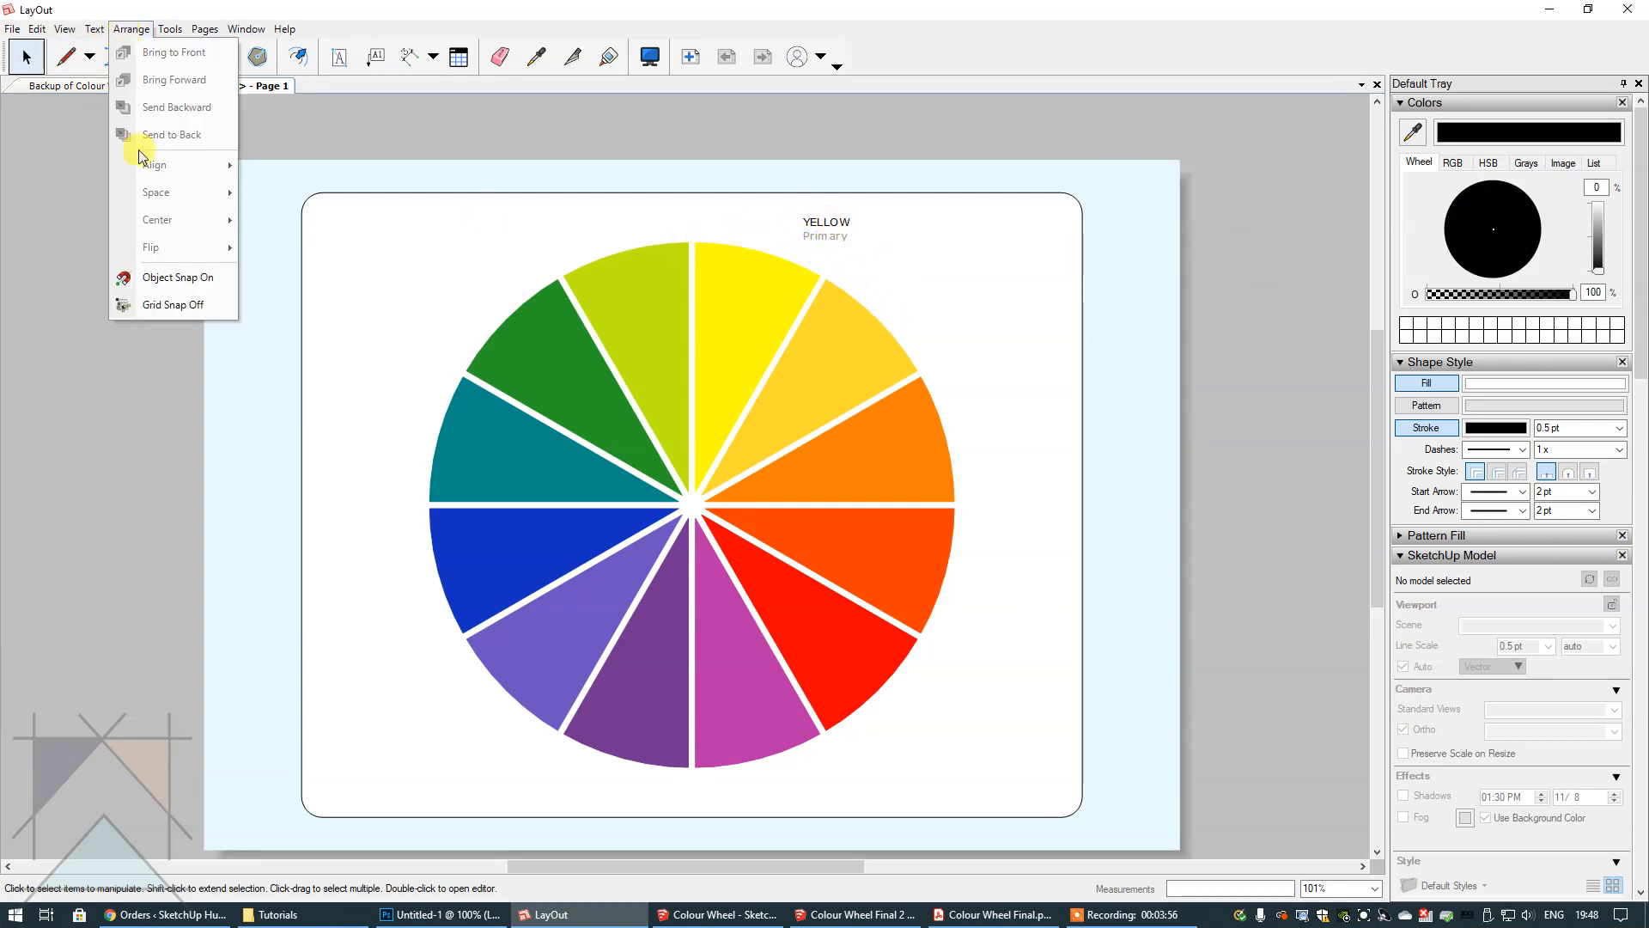
{"action": "left_click", "coordinate": [175, 277]}
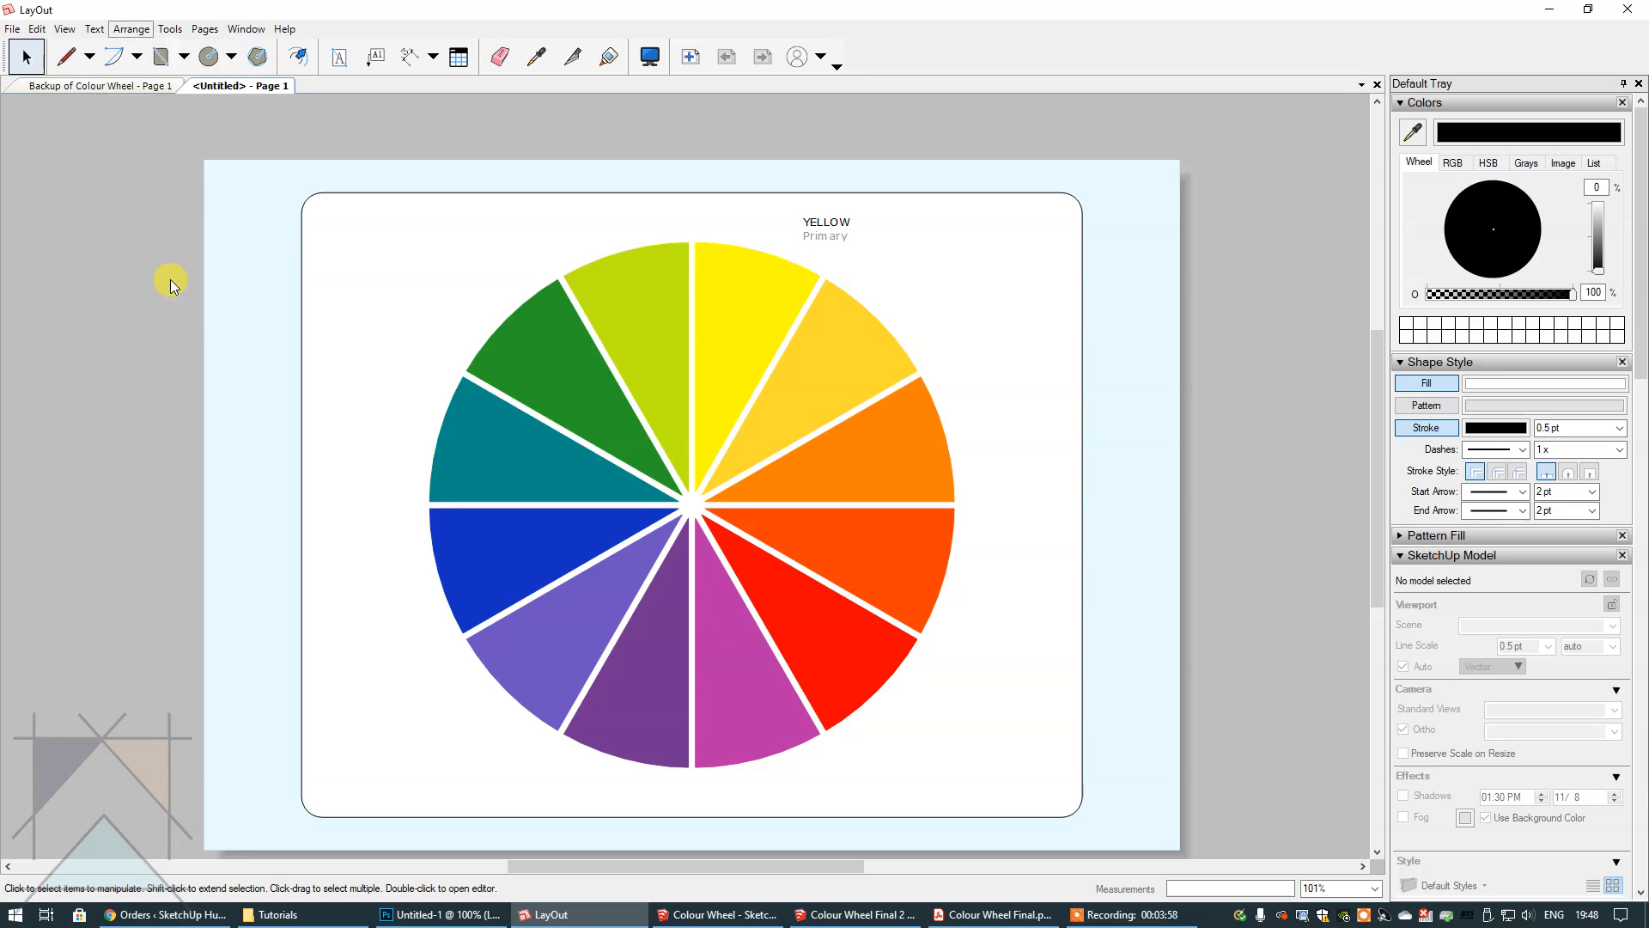
{"action": "left_click", "coordinate": [826, 231]}
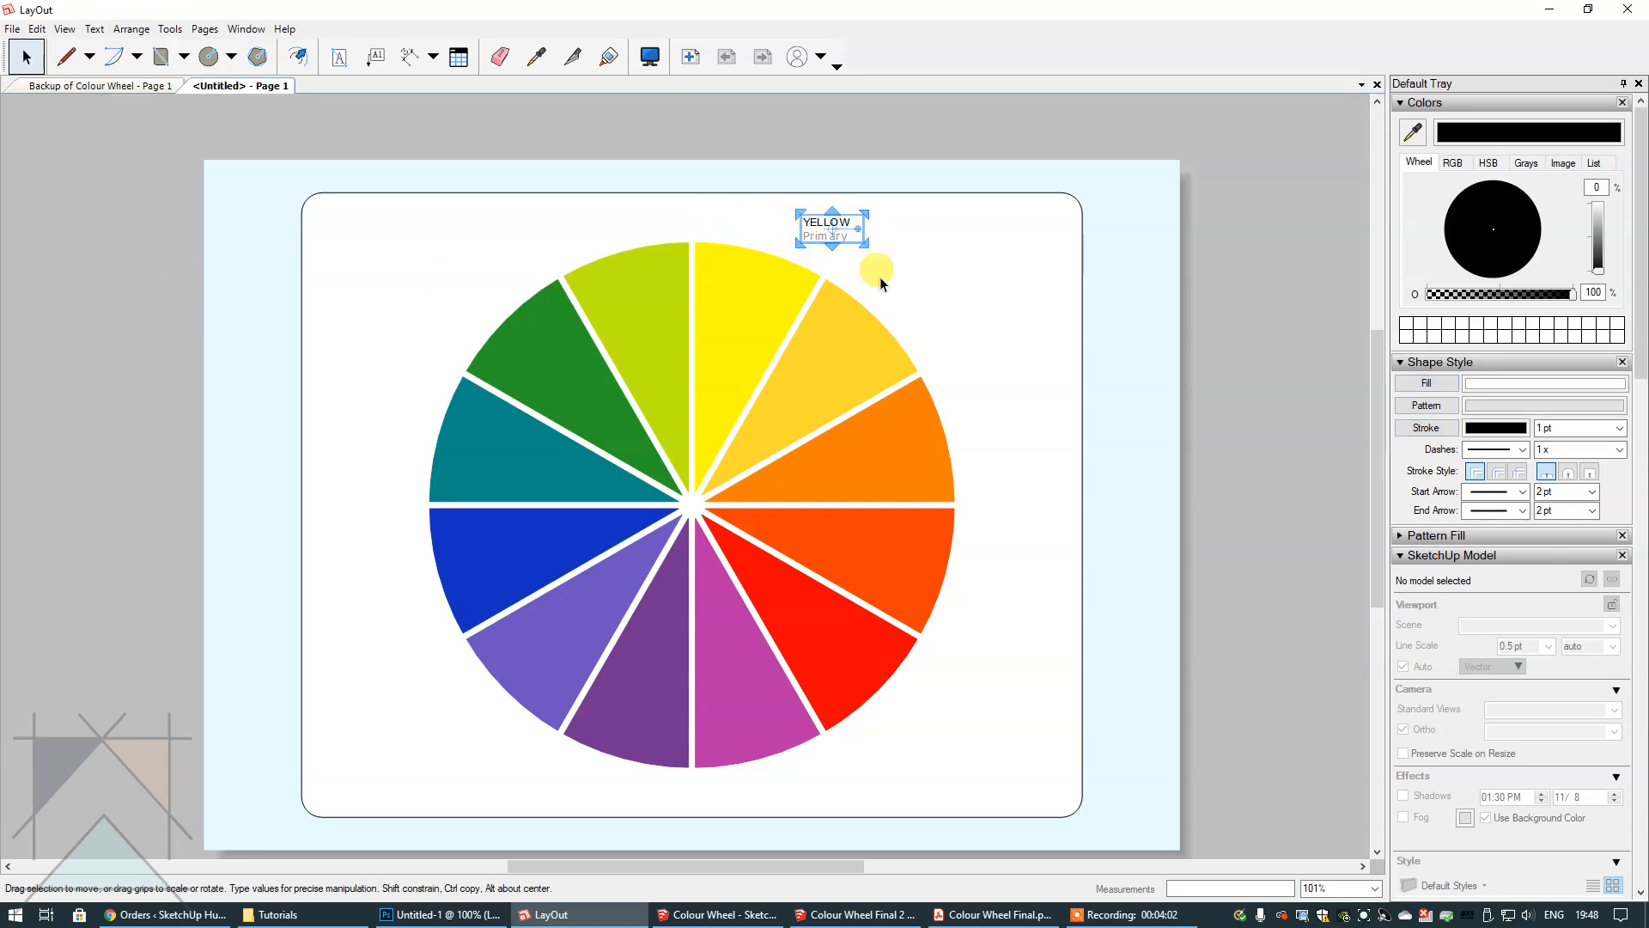
{"action": "left_click_drag", "start_coordinate": [824, 221], "coordinate": [771, 218]}
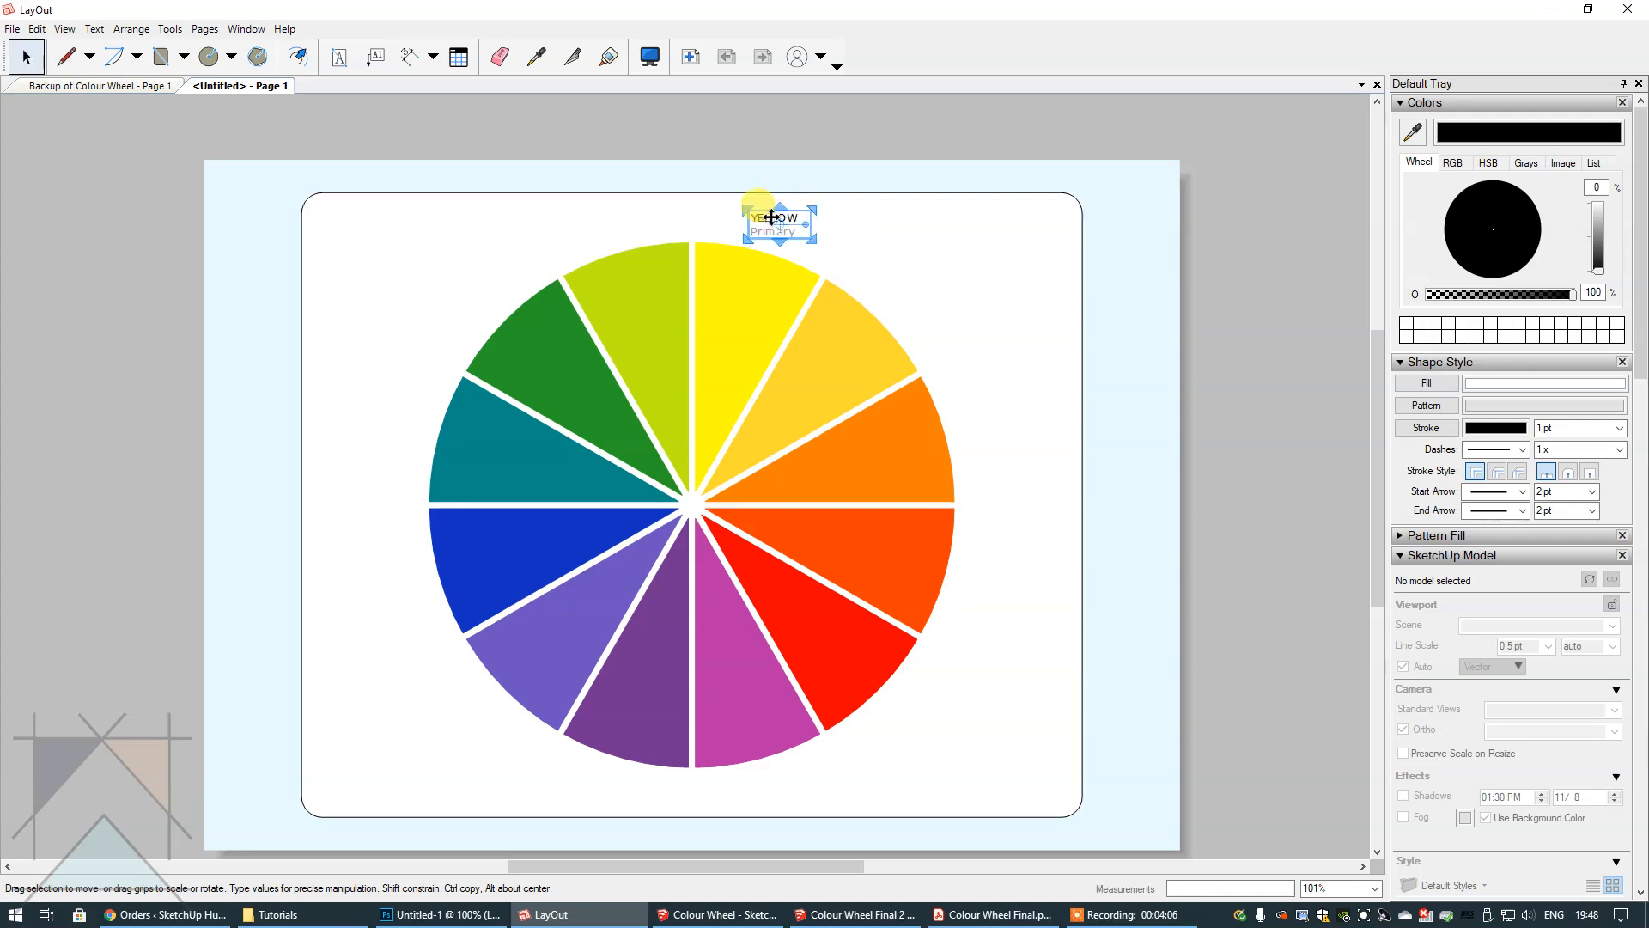
{"action": "left_click", "coordinate": [1266, 338]}
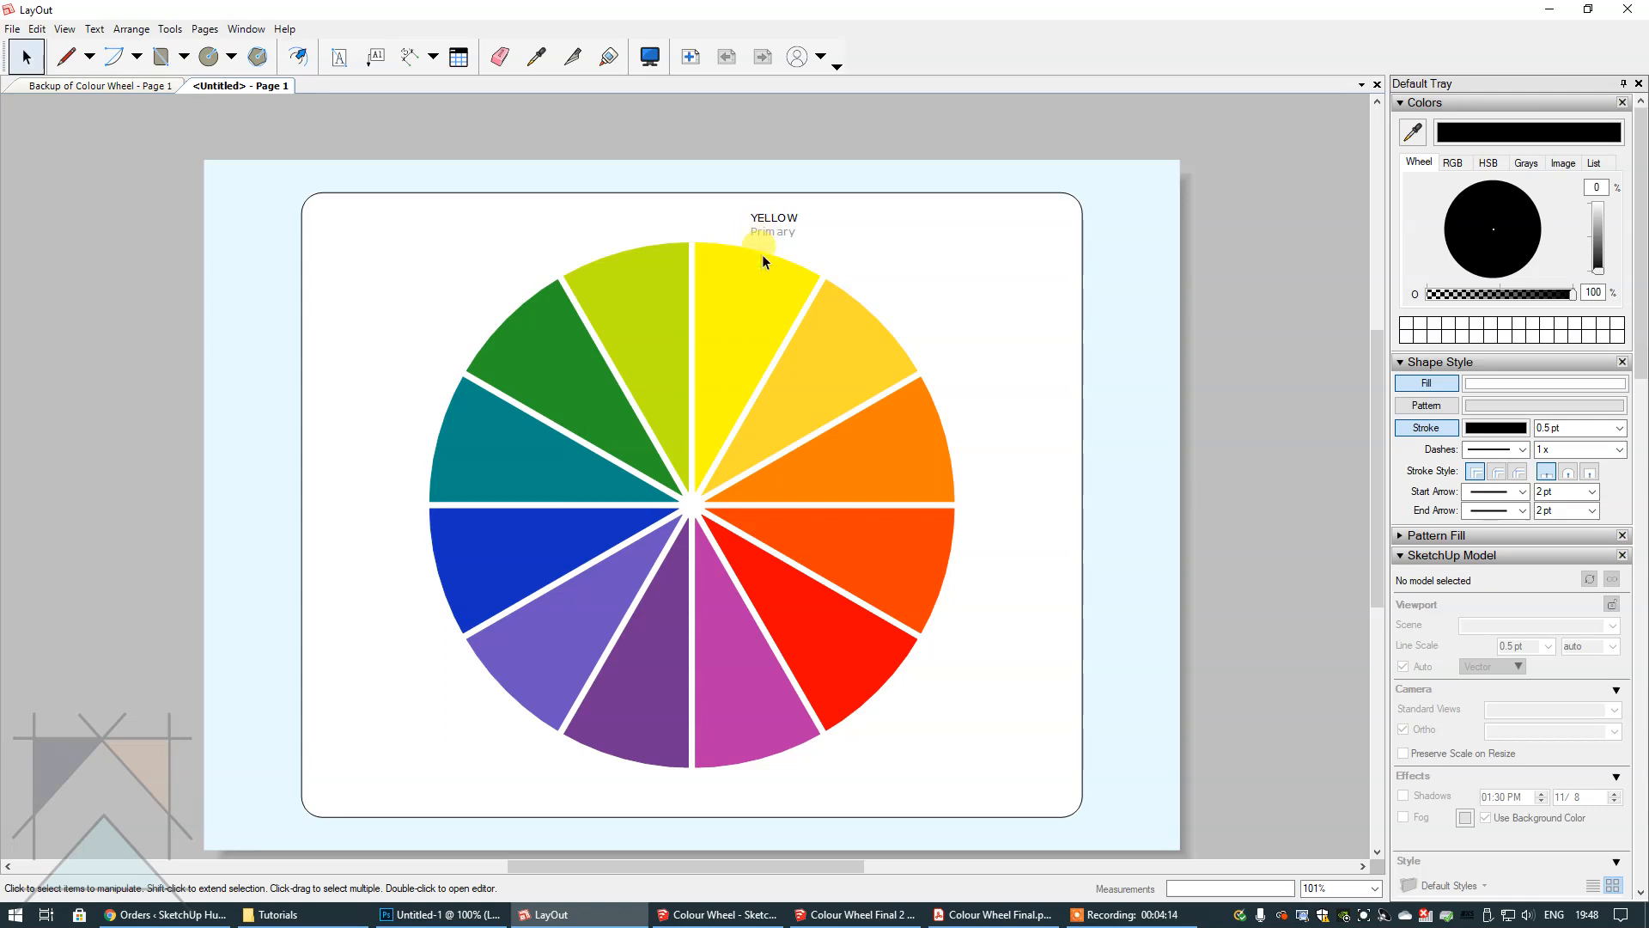
- Nudge the YELLOW Primary label slightly upward, away from the yellow wedge, and deselect it with the whole page in view
{"action": "left_click", "coordinate": [754, 215]}
{"action": "scroll", "coordinate": [753, 214], "scroll_direction": "up", "scroll_amount": 1}
{"action": "scroll", "coordinate": [754, 214], "scroll_direction": "up", "scroll_amount": 5}
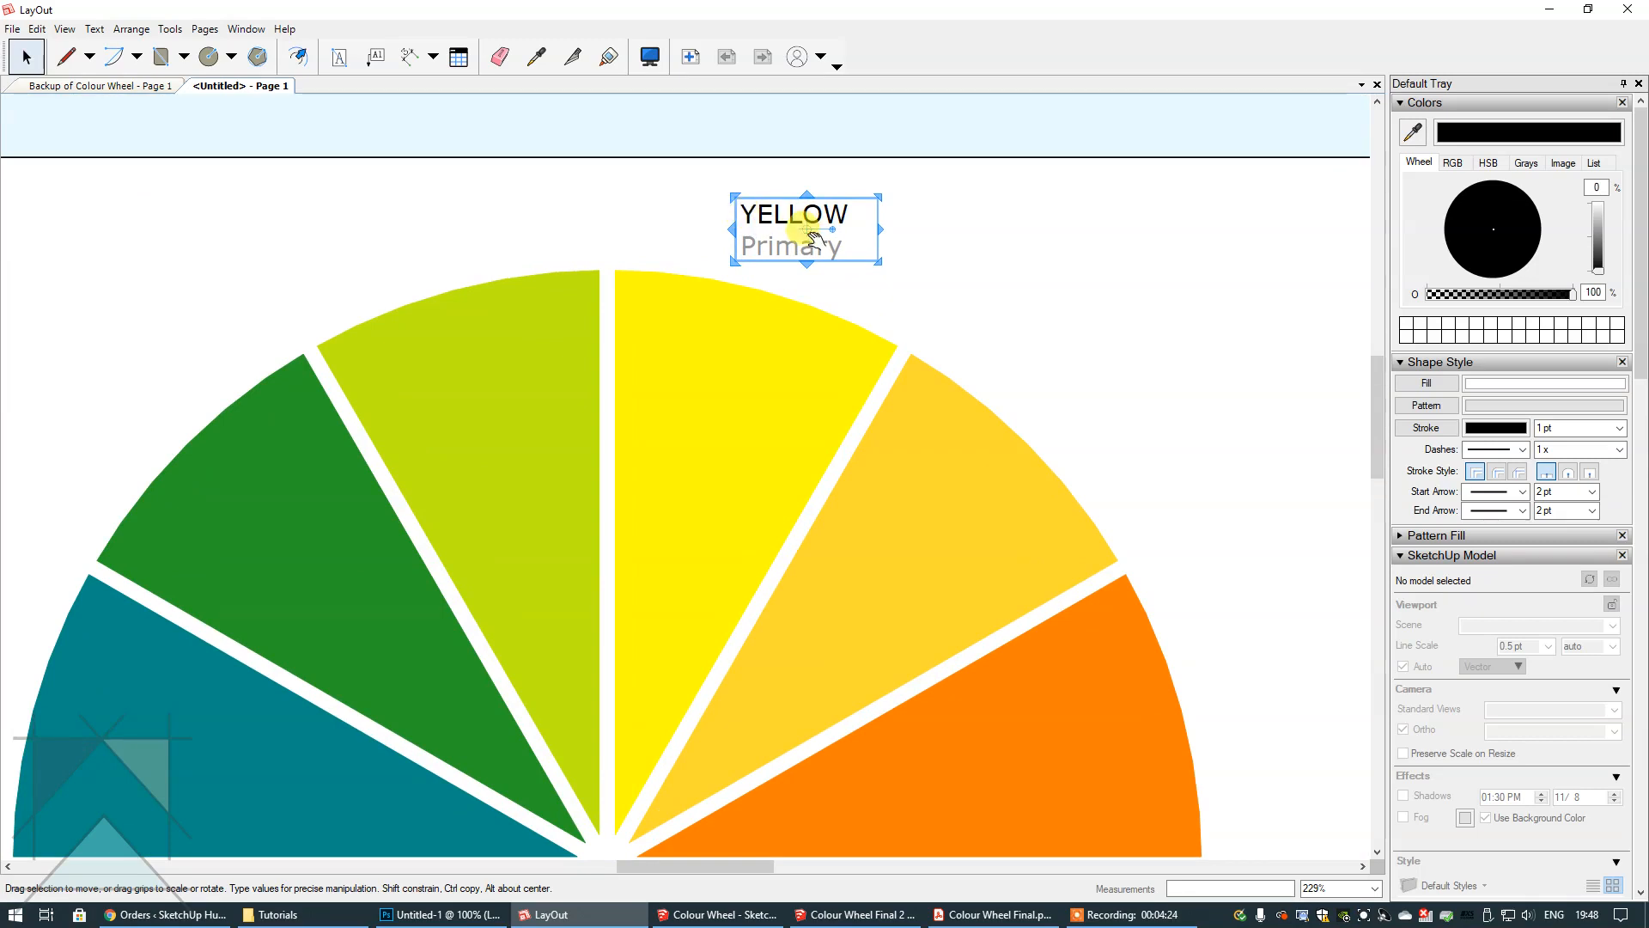
{"action": "left_click_drag", "start_coordinate": [790, 219], "coordinate": [790, 211]}
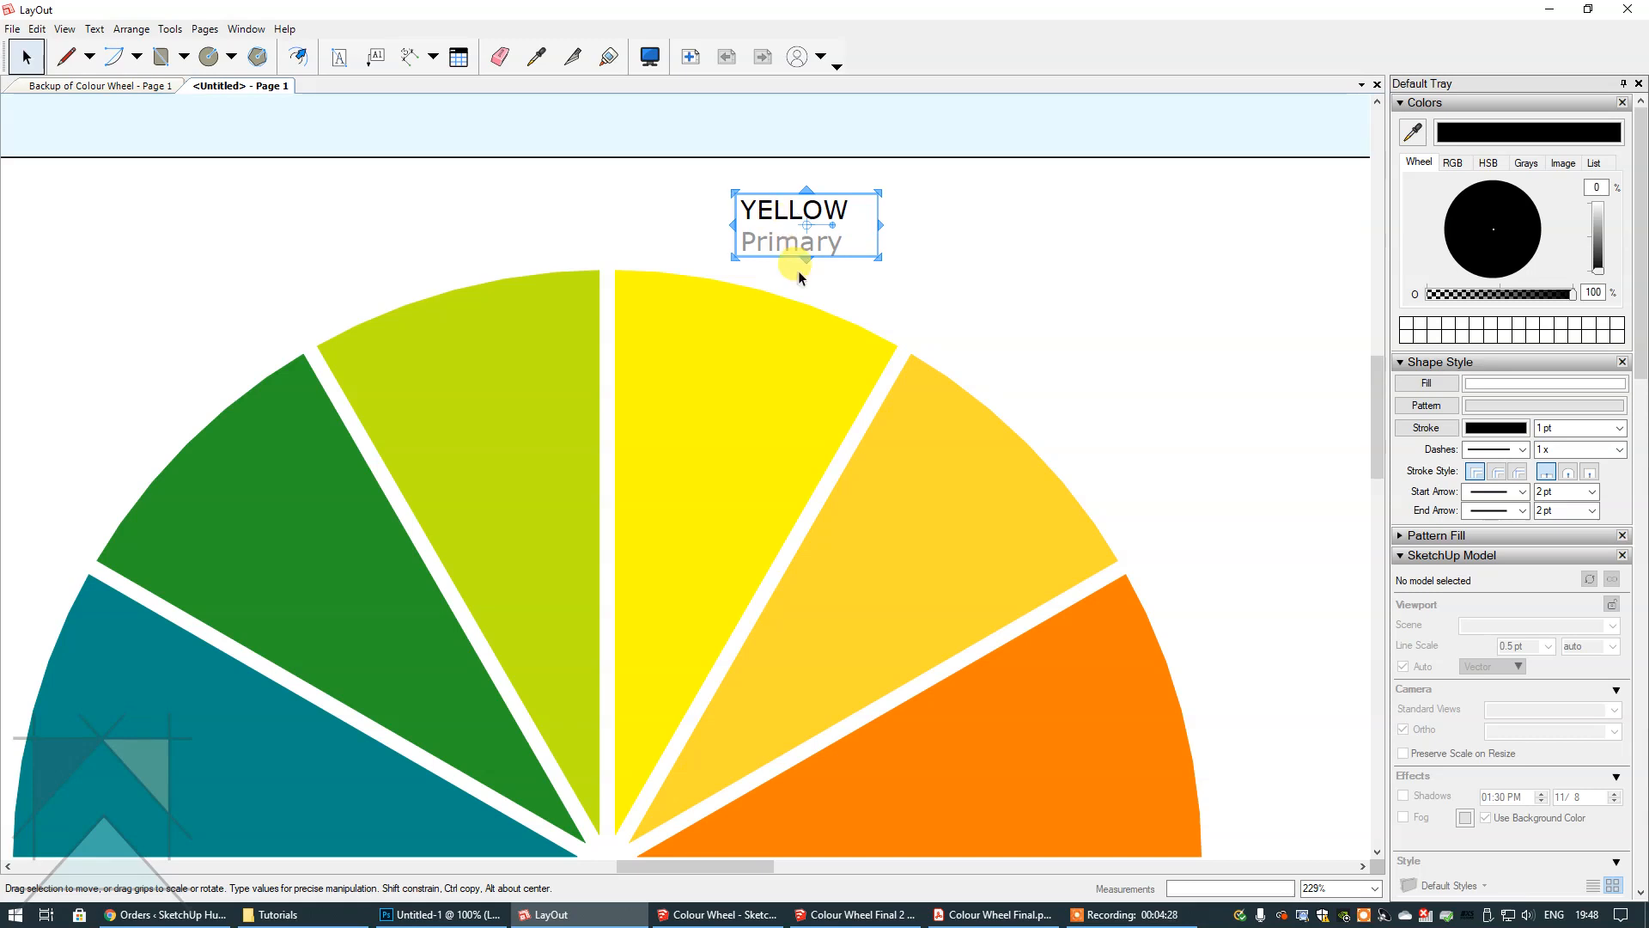
{"action": "left_click", "coordinate": [37, 29]}
{"action": "mouse_move", "coordinate": [64, 29]}
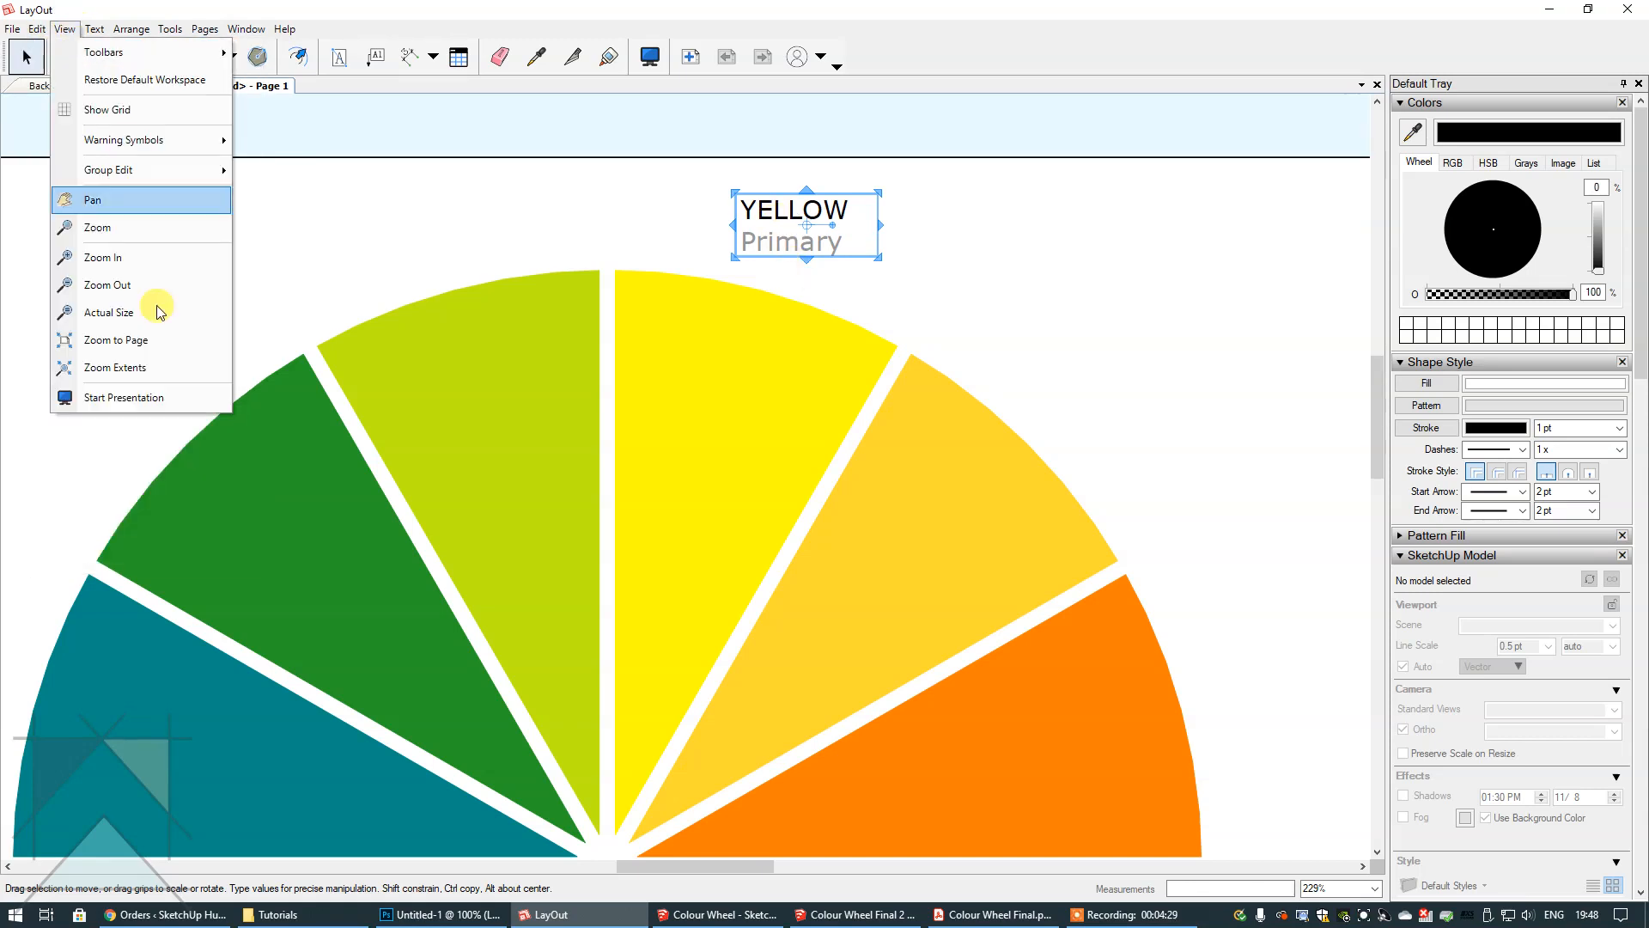
{"action": "left_click", "coordinate": [150, 364]}
{"action": "left_click", "coordinate": [1284, 349]}
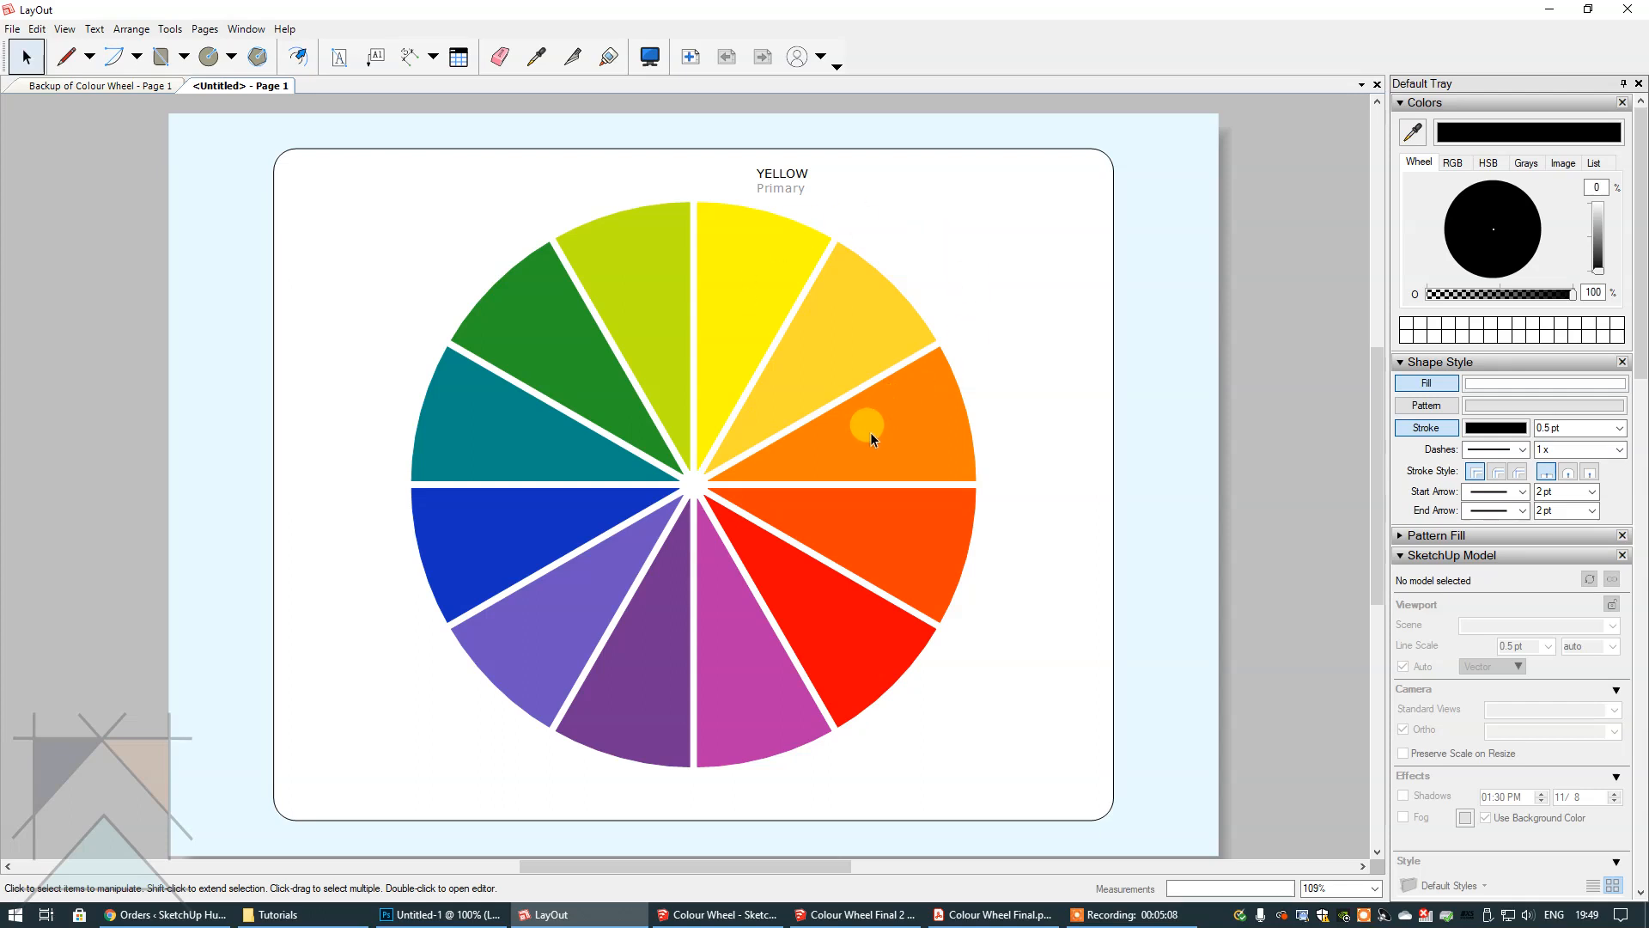
- Duplicate the YELLOW Primary label and place the copy just outside the yellow-orange wedge's outer edge
{"action": "left_click", "coordinate": [784, 171]}
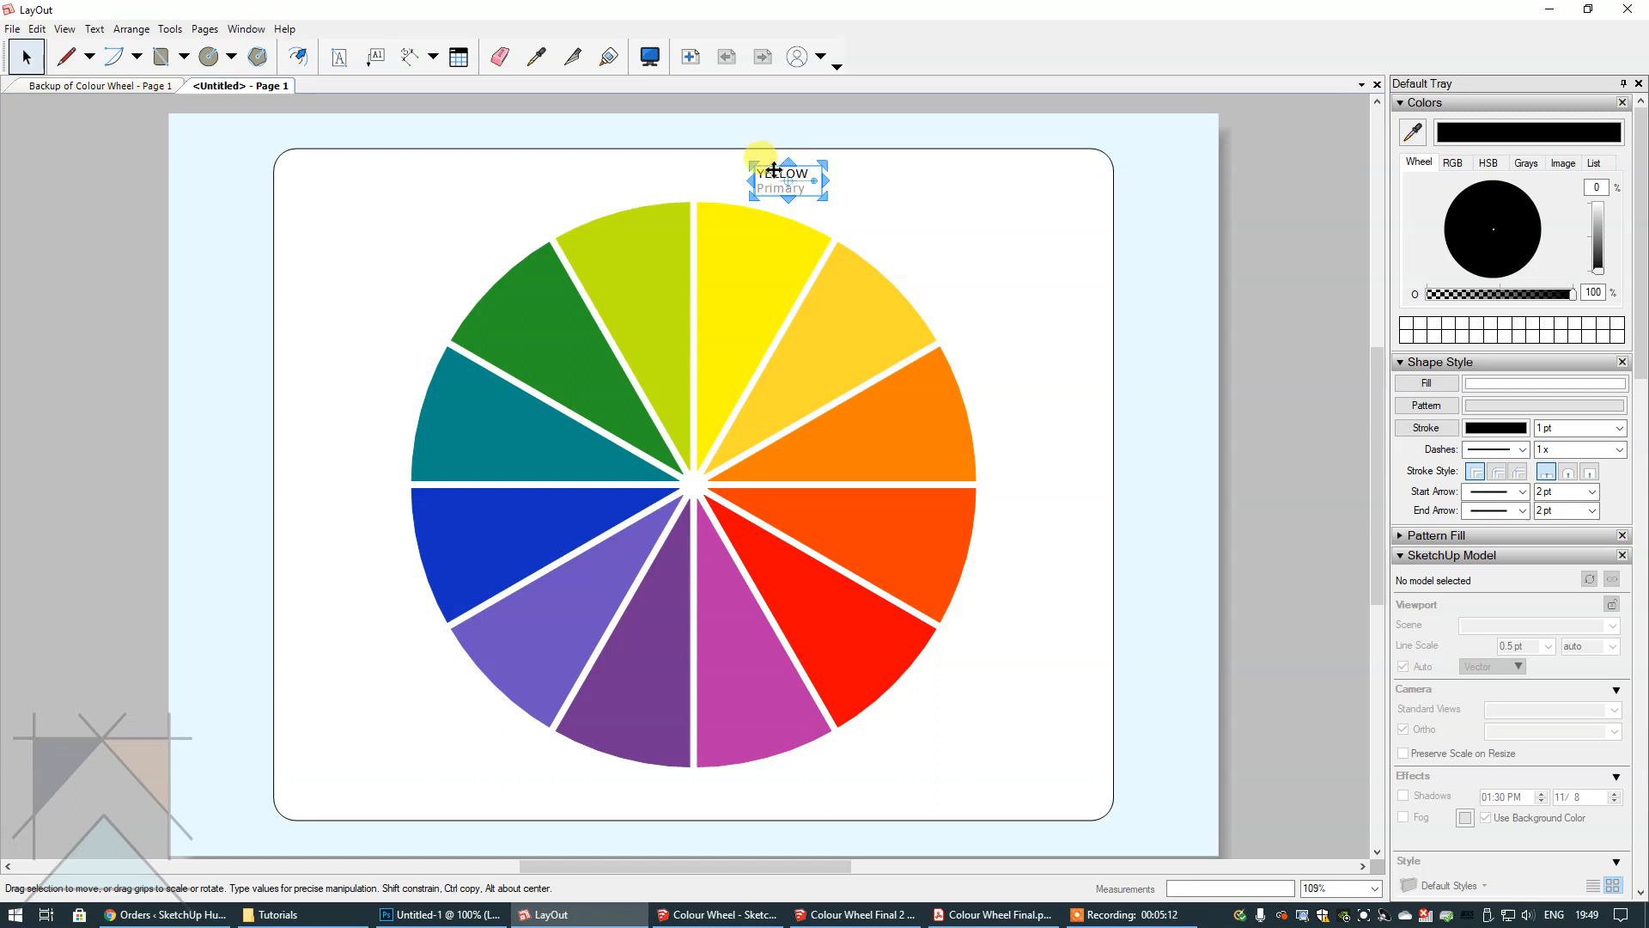
{"action": "right_click", "coordinate": [774, 170]}
{"action": "left_click", "coordinate": [816, 201]}
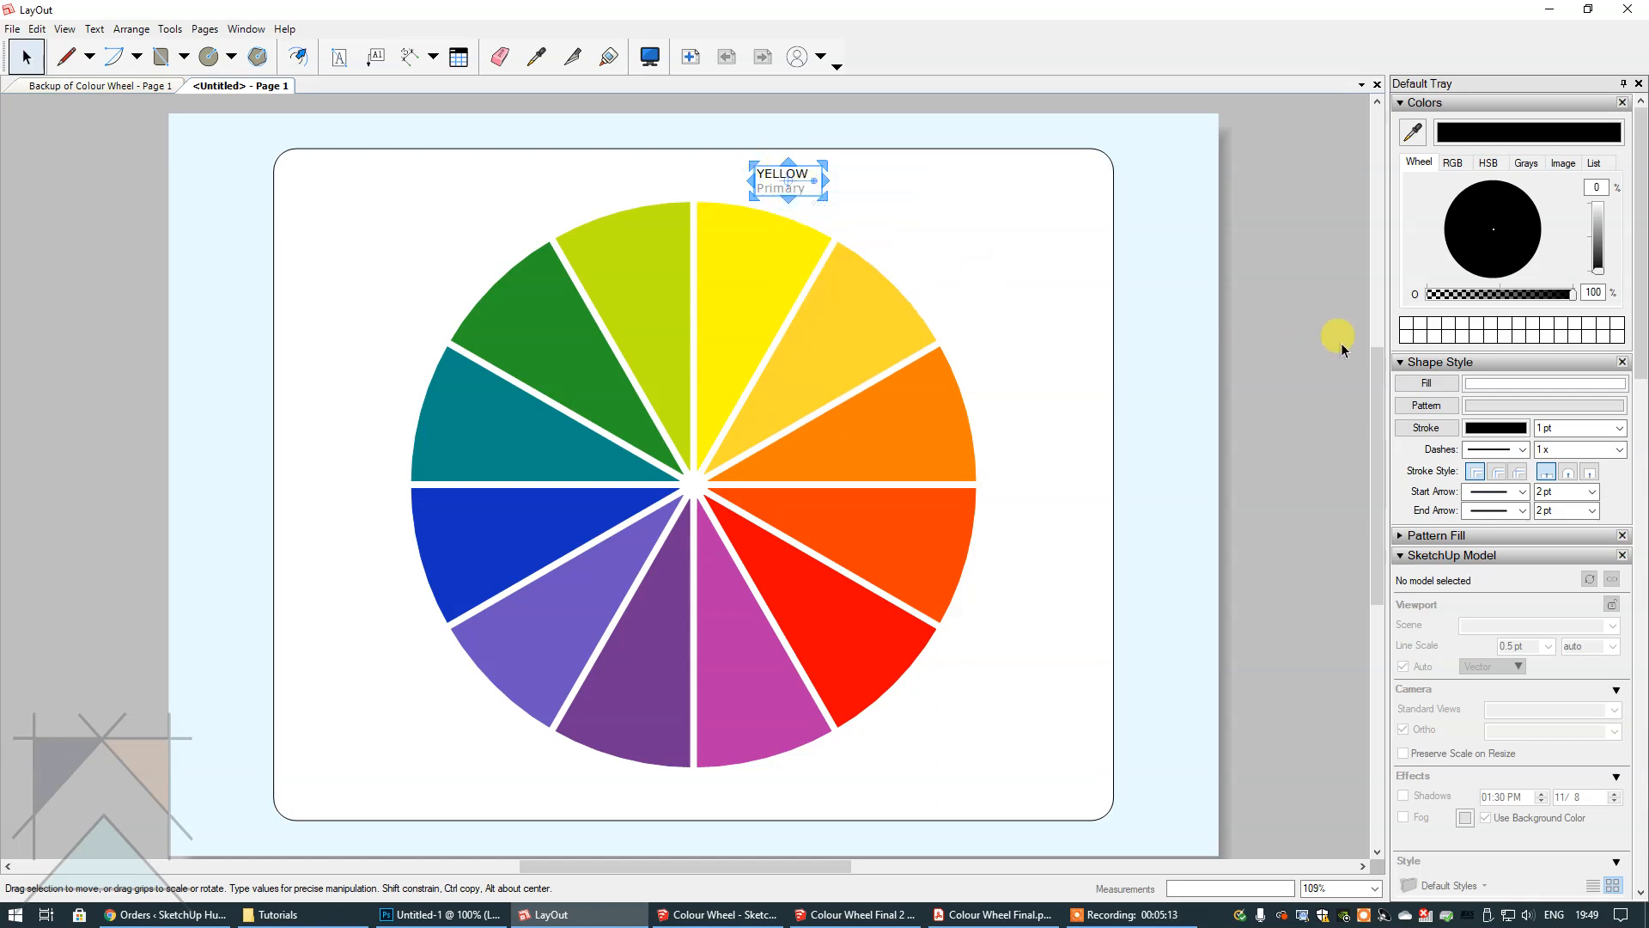
{"action": "left_click", "coordinate": [1276, 334]}
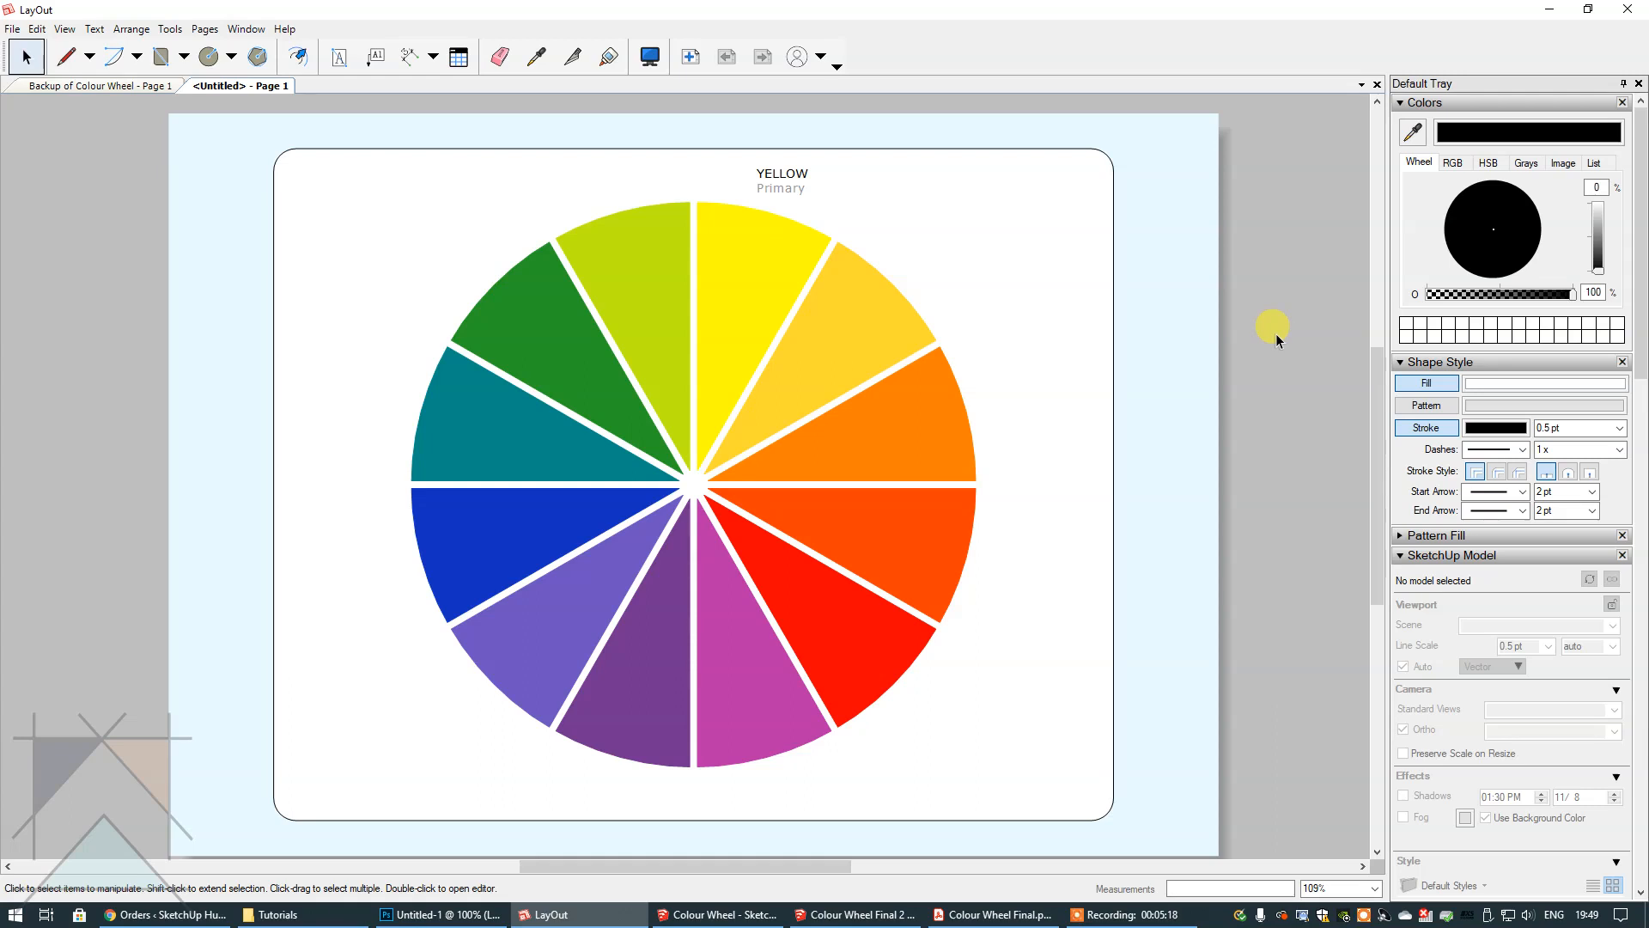
{"action": "right_click", "coordinate": [1276, 333]}
{"action": "left_click", "coordinate": [1285, 341]}
{"action": "left_click", "coordinate": [775, 177]}
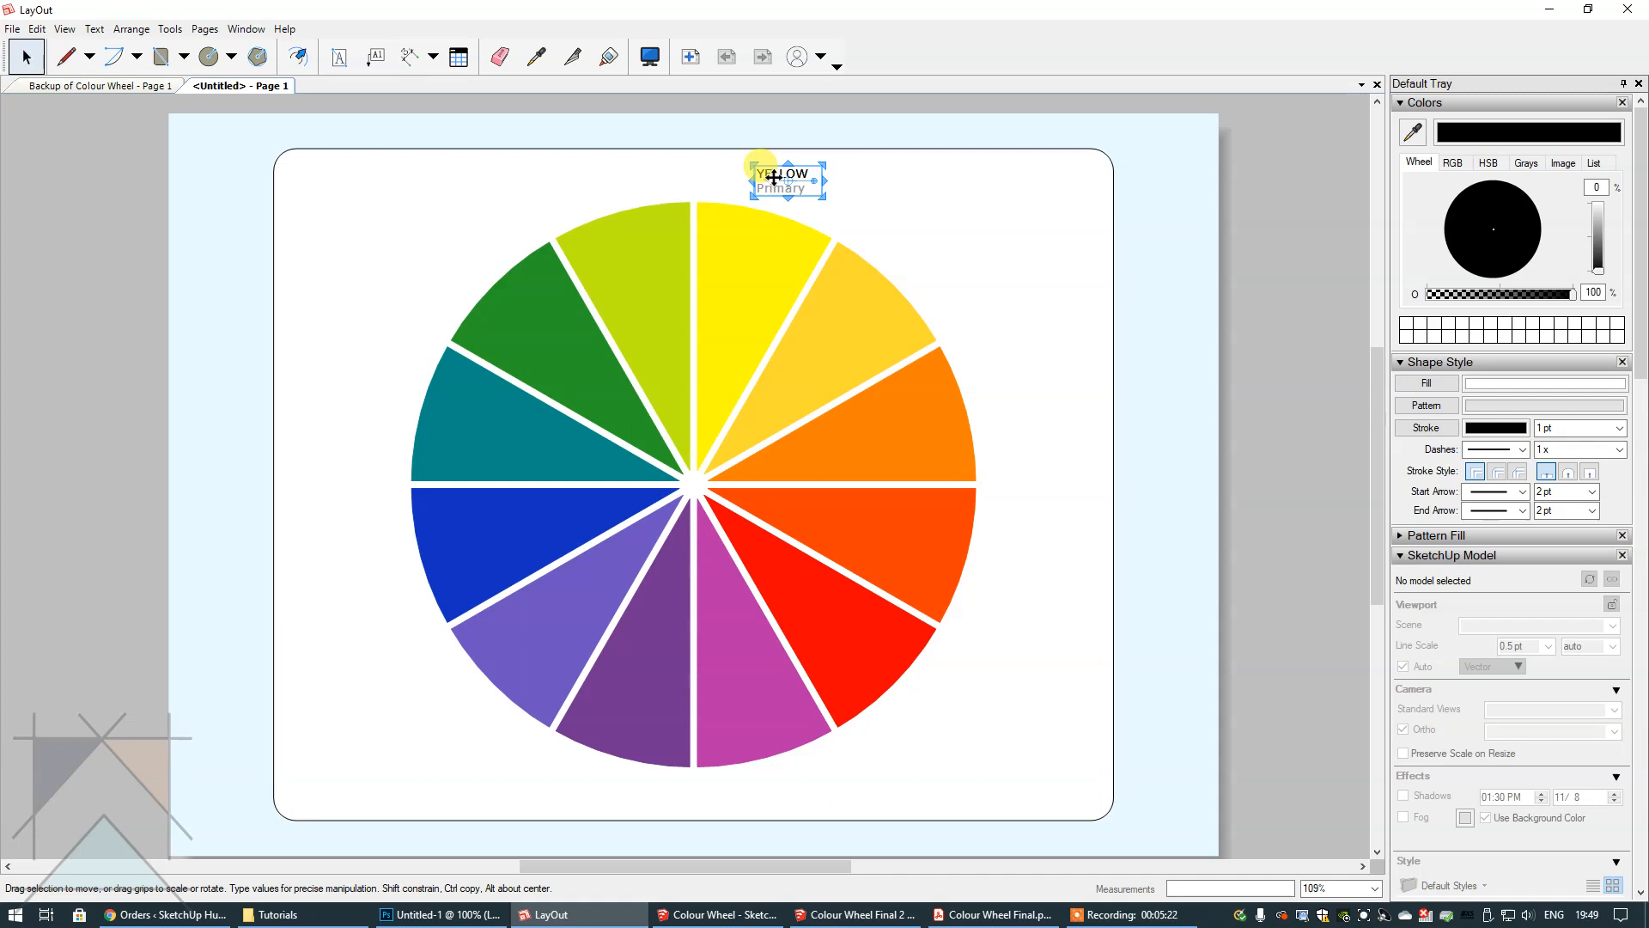
{"action": "left_click_drag", "start_coordinate": [775, 176], "coordinate": [928, 249]}
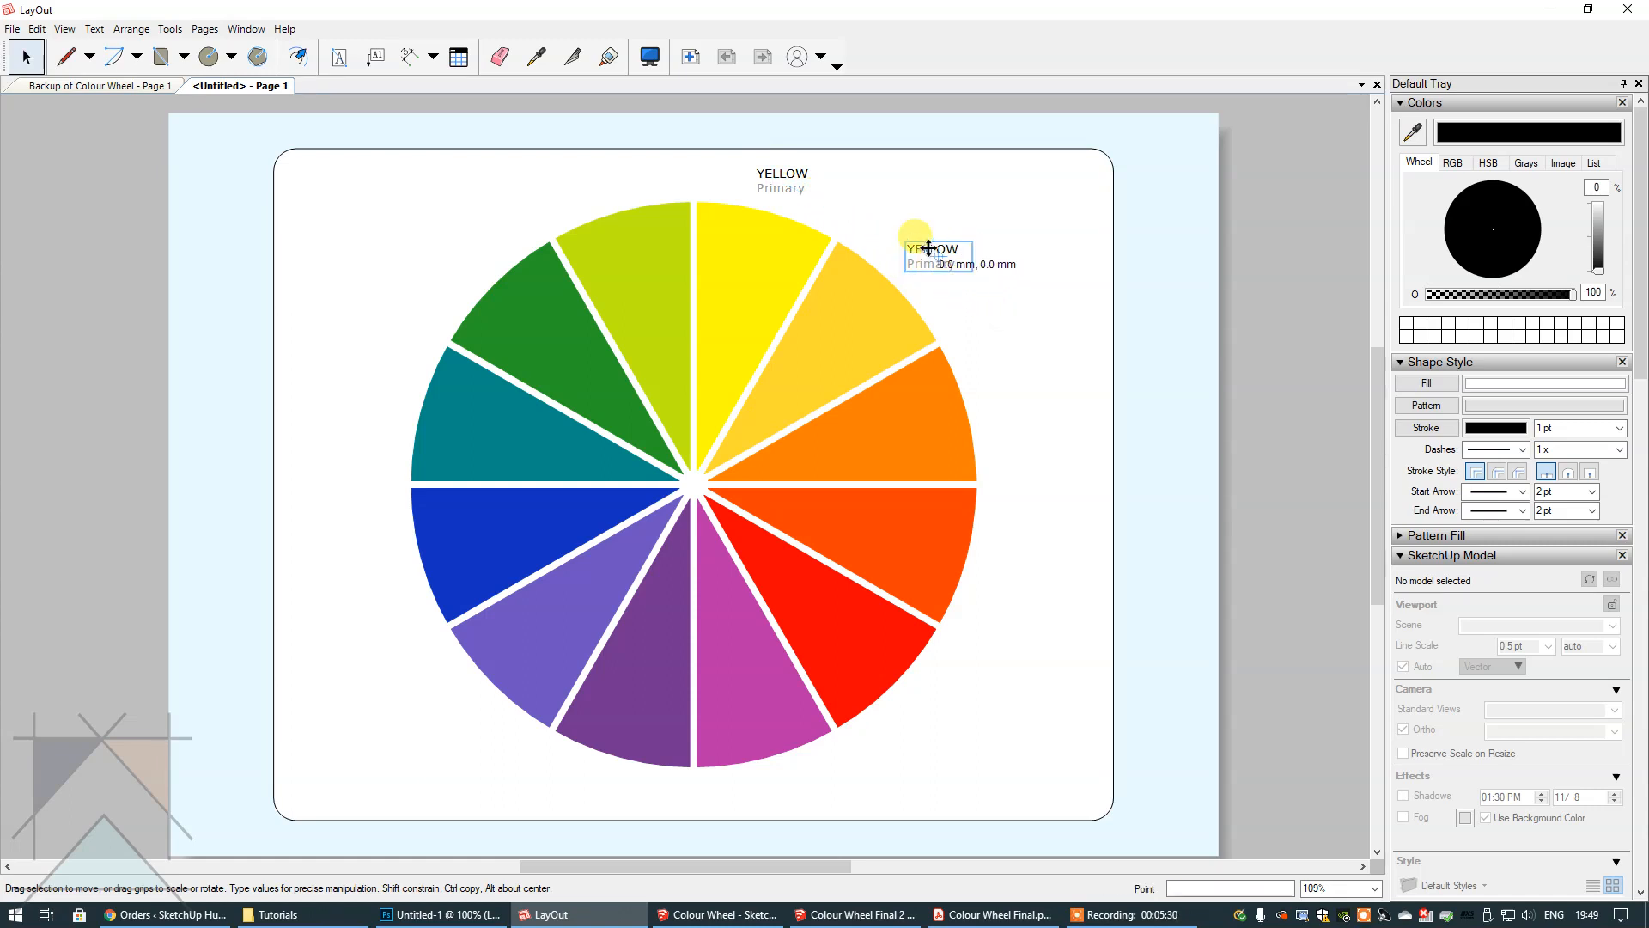
- Extend the first line of the copied label beside the yellow-orange wedge to read "YELLOW ORANGE"
{"action": "double_click", "coordinate": [929, 249]}
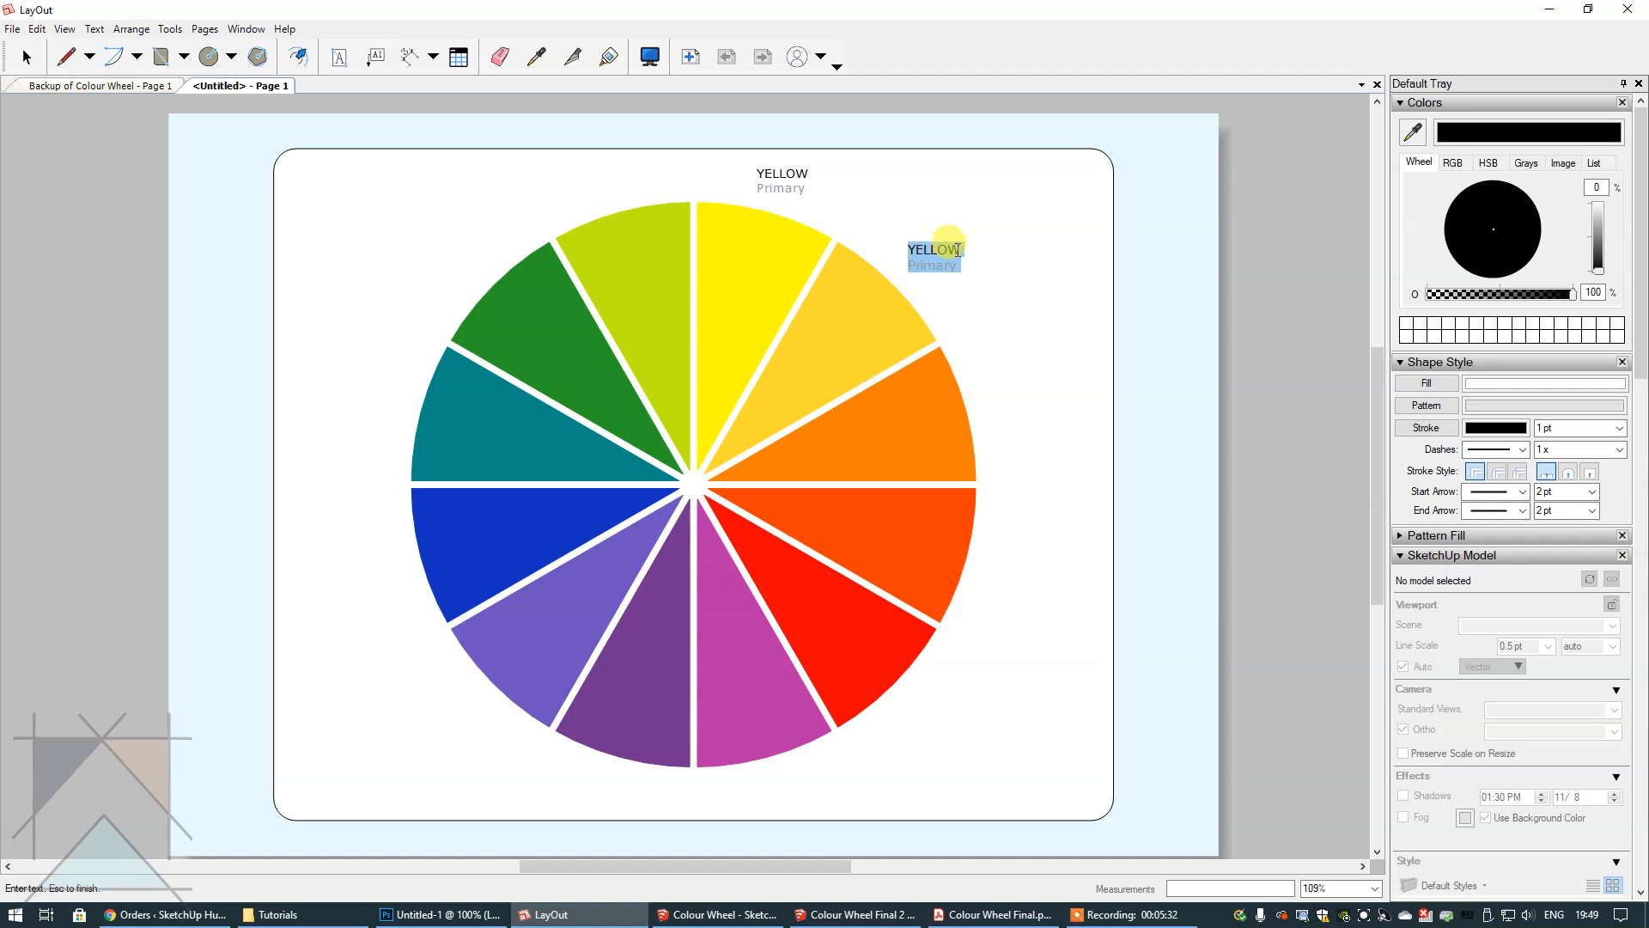
{"action": "left_click", "coordinate": [960, 249]}
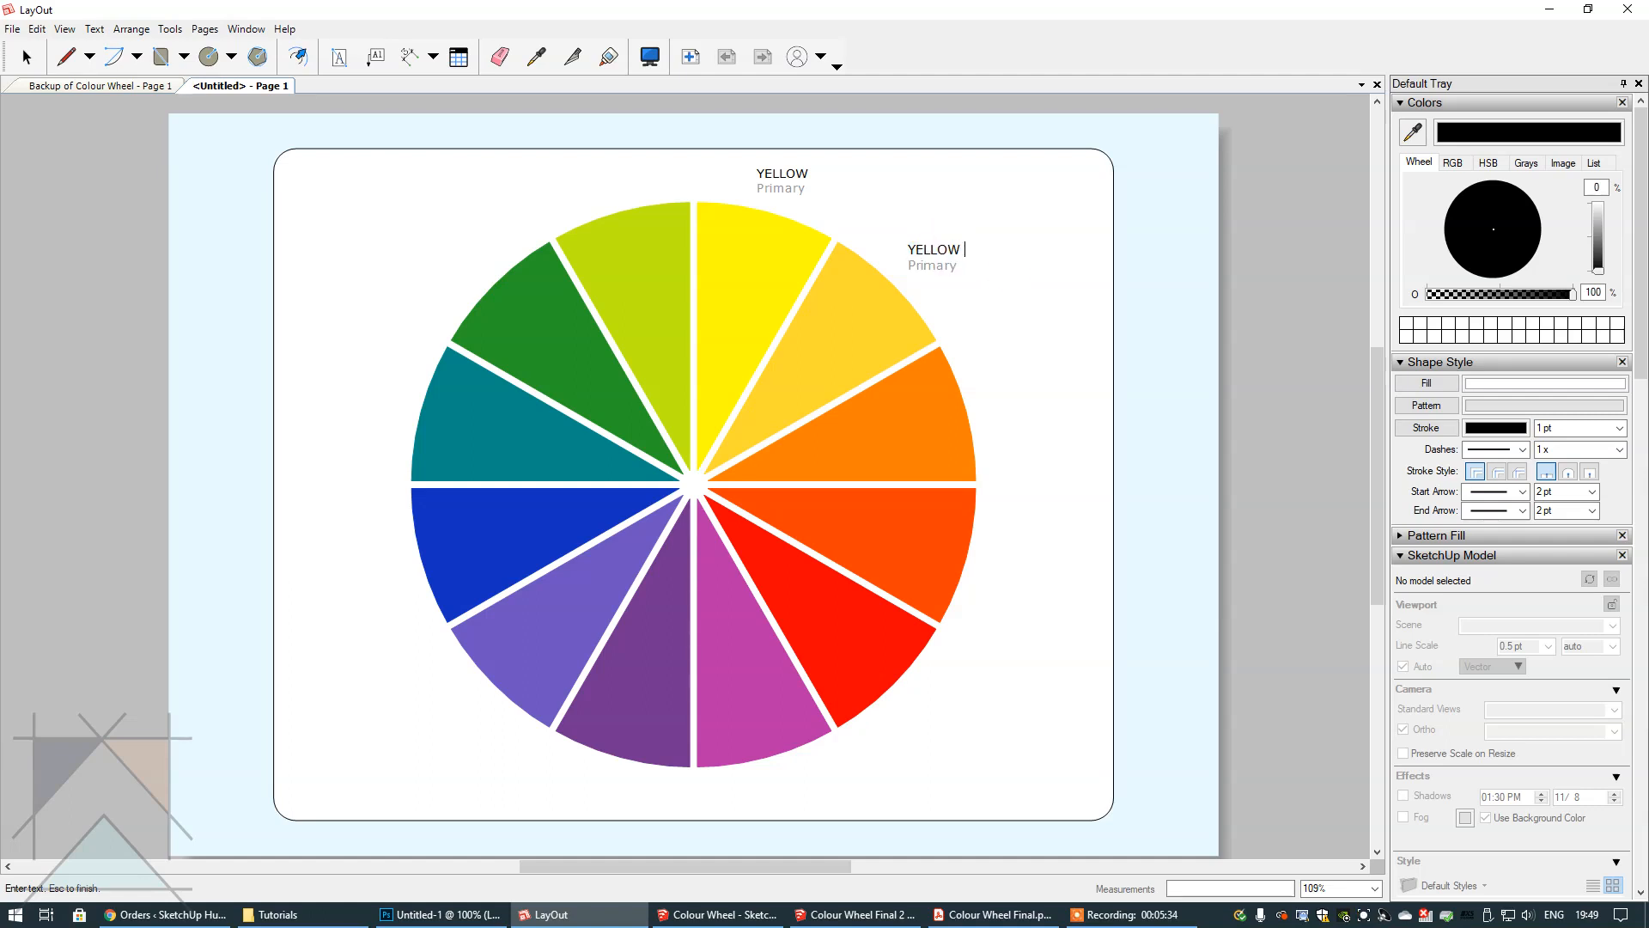
{"action": "type", "text": "ORANGE"}
- Replace the second line of the YELLOW ORANGE label with "Tertiary" and finish editing the text
{"action": "left_click", "coordinate": [1007, 315]}
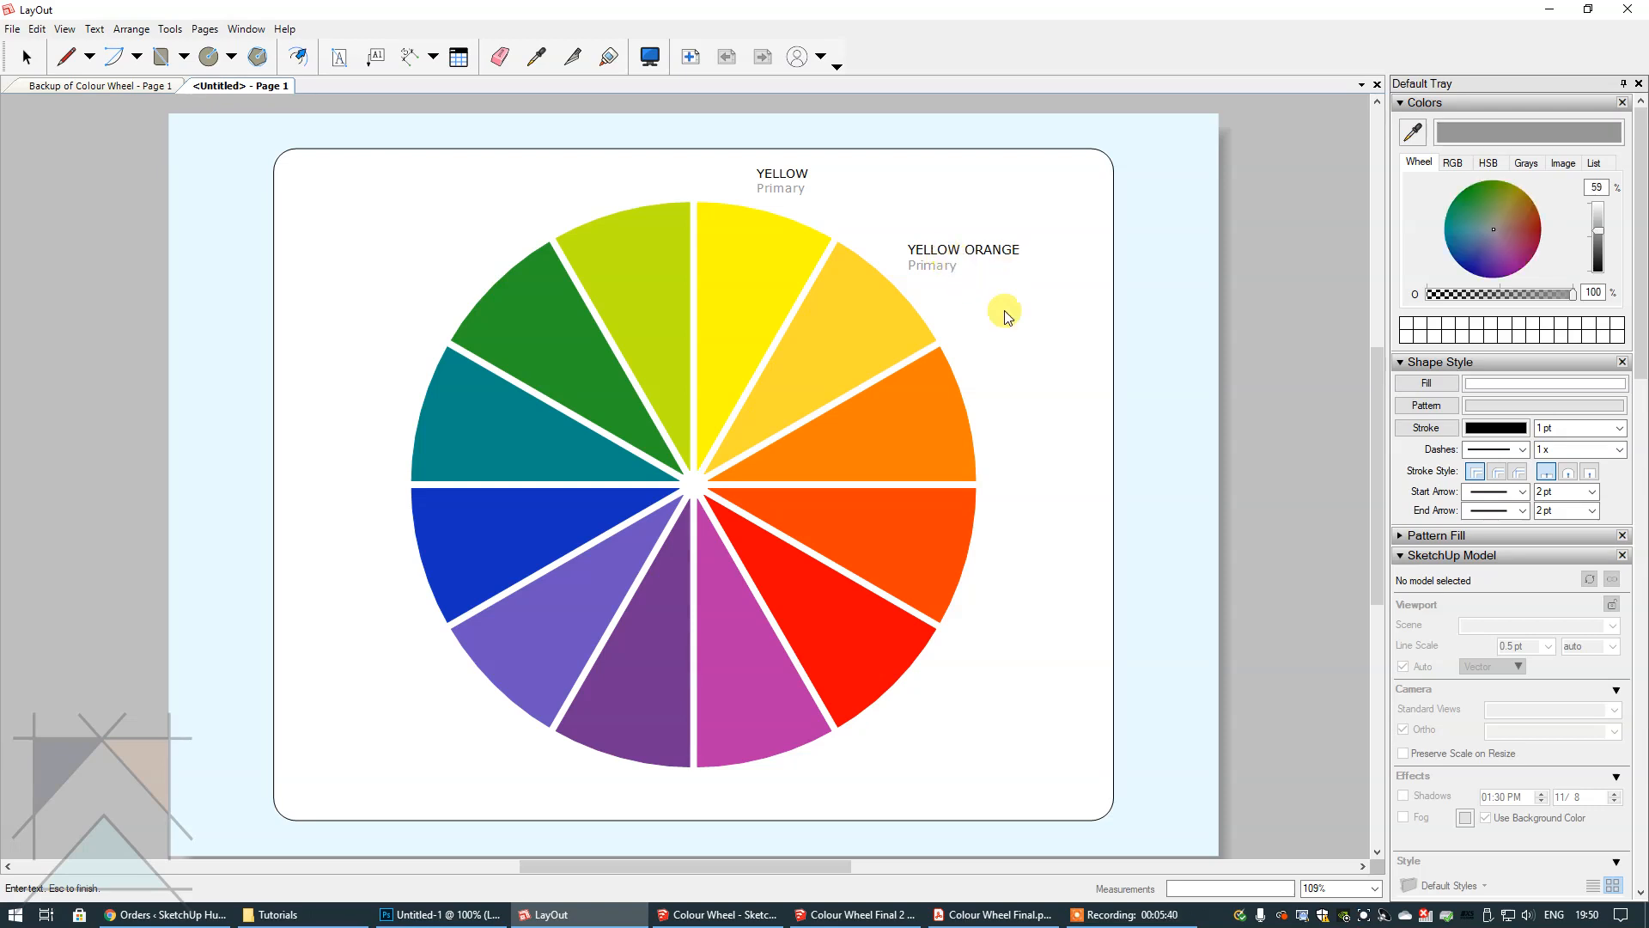
{"action": "key", "text": "BackSpace"}
{"action": "key", "text": "BackSpace"}
{"action": "key", "text": "BackSpace"}
{"action": "key", "text": "BackSpace"}
{"action": "key", "text": "BackSpace"}
{"action": "key", "text": "BackSpace"}
{"action": "key", "text": "BackSpace"}
{"action": "type", "text": "Tertiary"}
{"action": "key", "text": "Escape"}
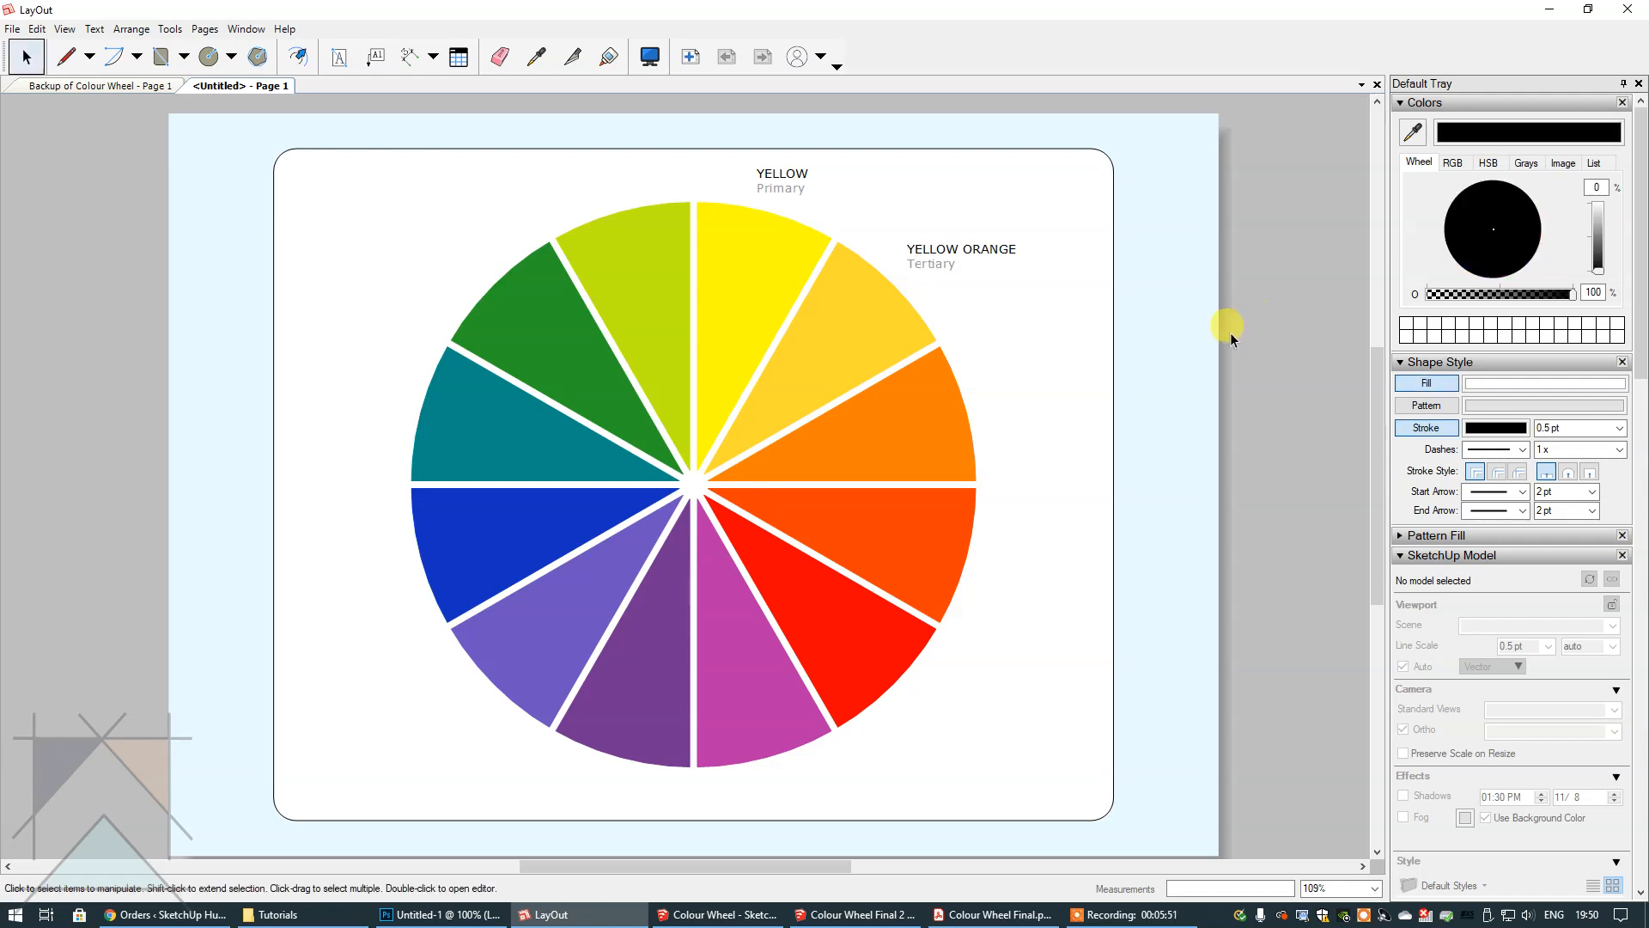
- Duplicate the YELLOW ORANGE Tertiary label and place the copy just outside the orange wedge's outer edge
{"action": "left_click", "coordinate": [96, 90]}
{"action": "left_click", "coordinate": [945, 250]}
{"action": "right_click", "coordinate": [939, 248]}
{"action": "left_click", "coordinate": [980, 277]}
{"action": "right_click", "coordinate": [1285, 339]}
{"action": "left_click", "coordinate": [1314, 348]}
{"action": "left_click_drag", "start_coordinate": [959, 271], "coordinate": [1026, 397]}
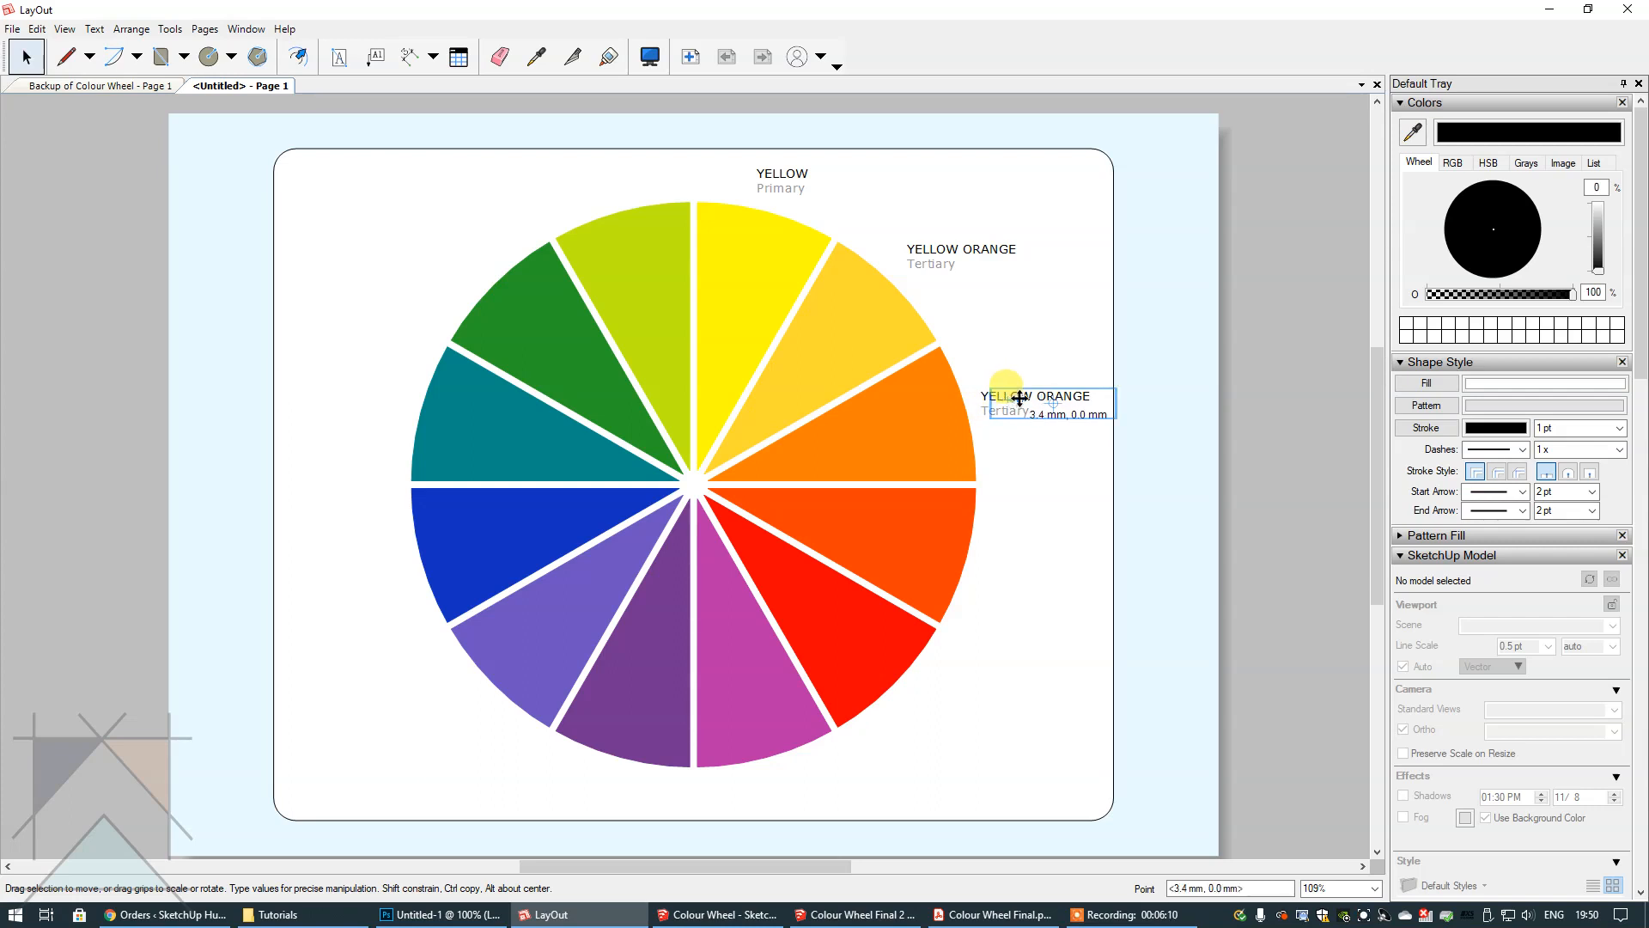
{"action": "left_click", "coordinate": [1278, 458]}
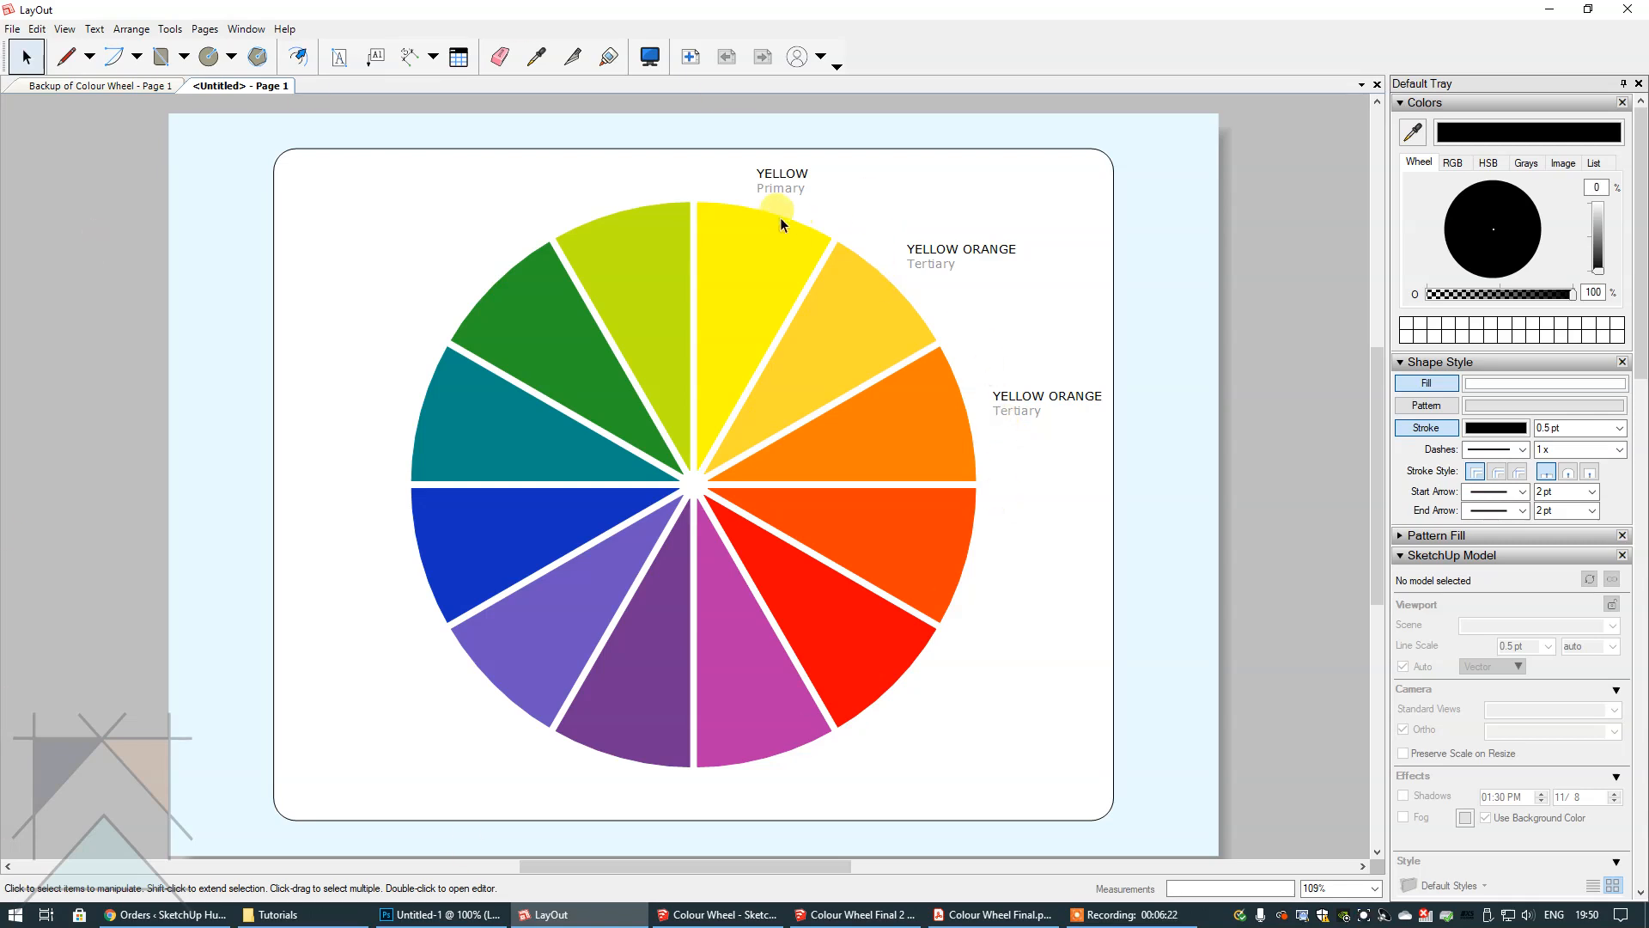
- Nudge the YELLOW ORANGE label slightly closer to the yellow-orange wedge and deselect it with the whole page in view
{"action": "left_click", "coordinate": [1018, 404]}
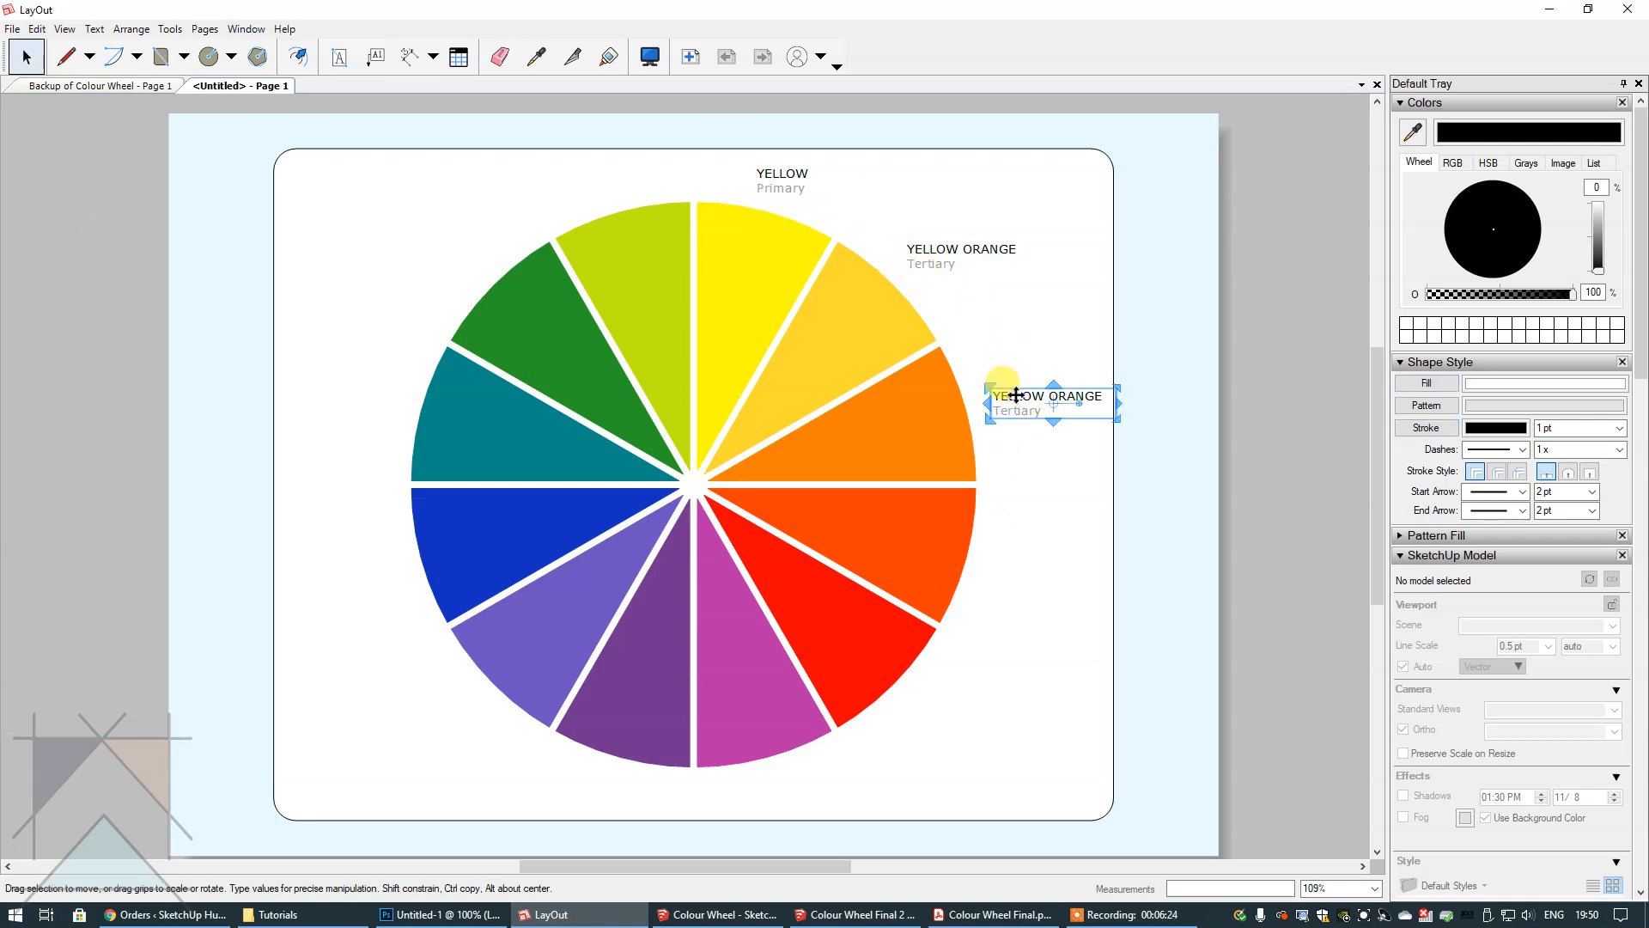
{"action": "scroll", "coordinate": [1018, 400], "scroll_direction": "up", "scroll_amount": 3}
{"action": "scroll", "coordinate": [1016, 395], "scroll_direction": "up", "scroll_amount": 1}
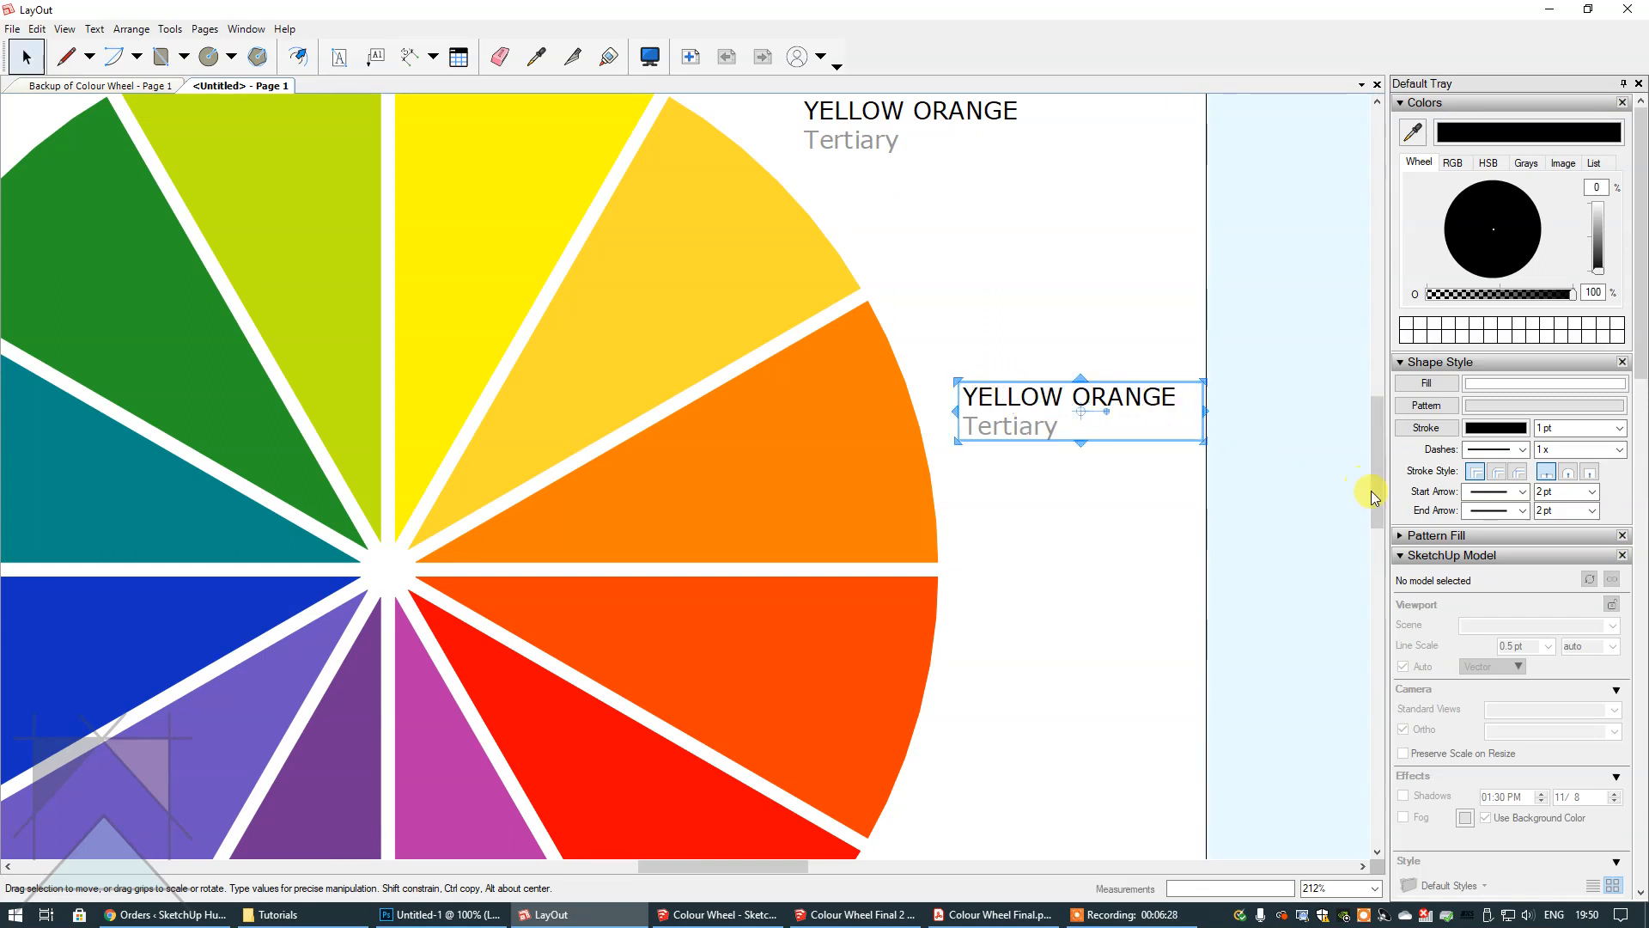
{"action": "left_click_drag", "start_coordinate": [1377, 492], "coordinate": [1381, 452]}
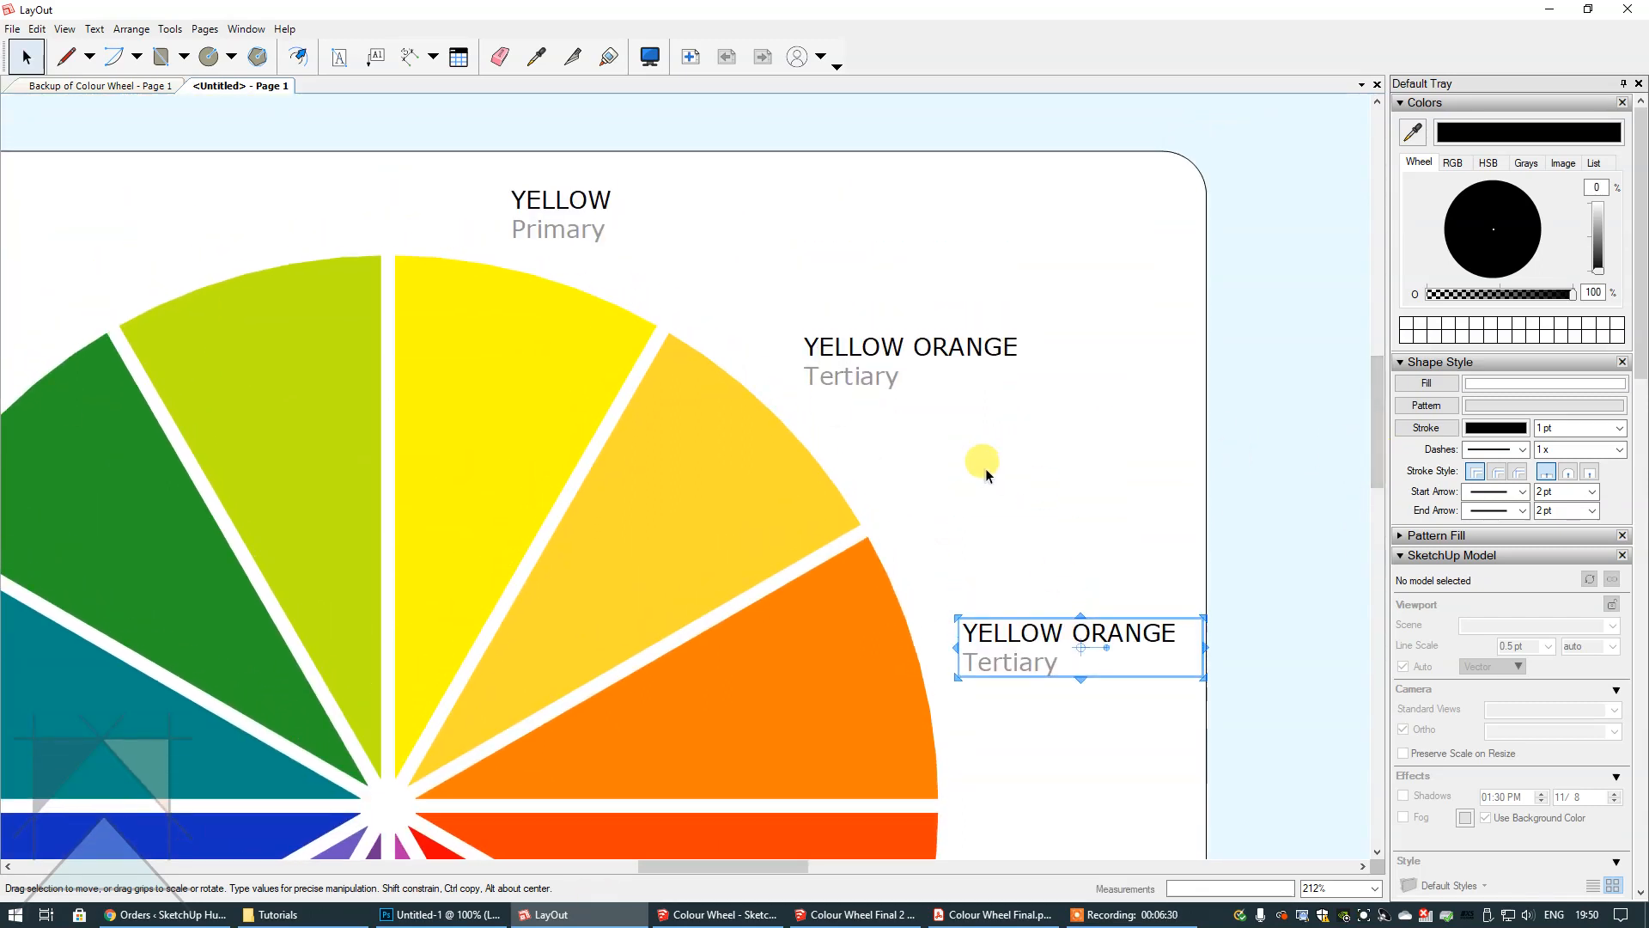
{"action": "left_click_drag", "start_coordinate": [838, 358], "coordinate": [830, 356]}
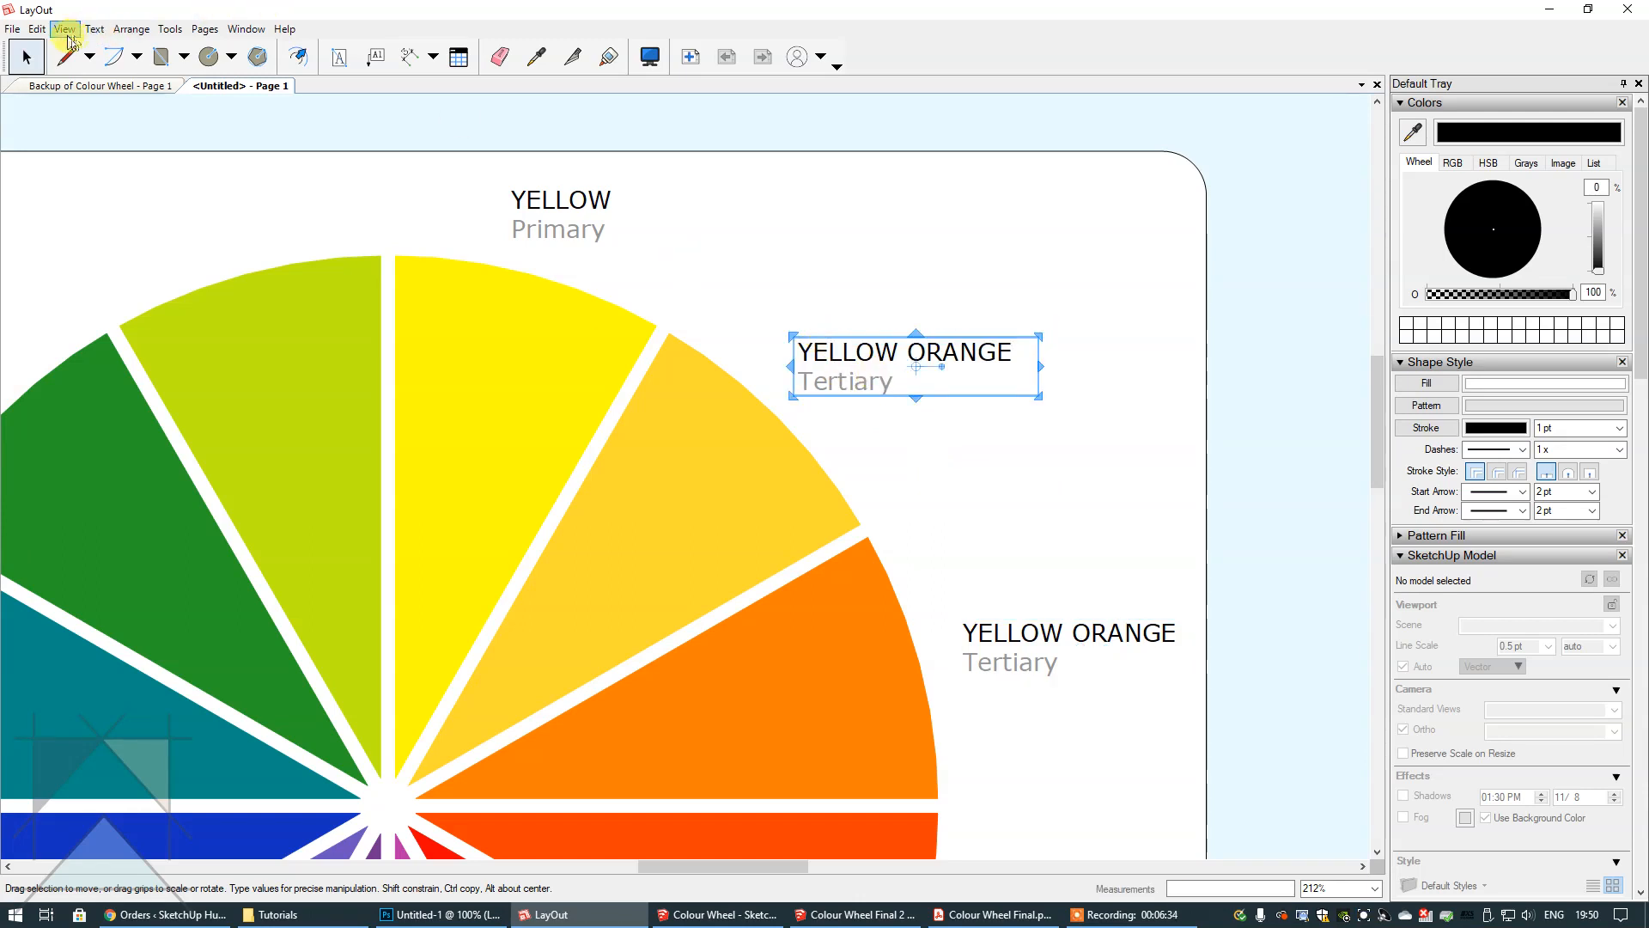
{"action": "left_click", "coordinate": [65, 28]}
{"action": "left_click", "coordinate": [133, 368]}
{"action": "left_click", "coordinate": [1254, 427]}
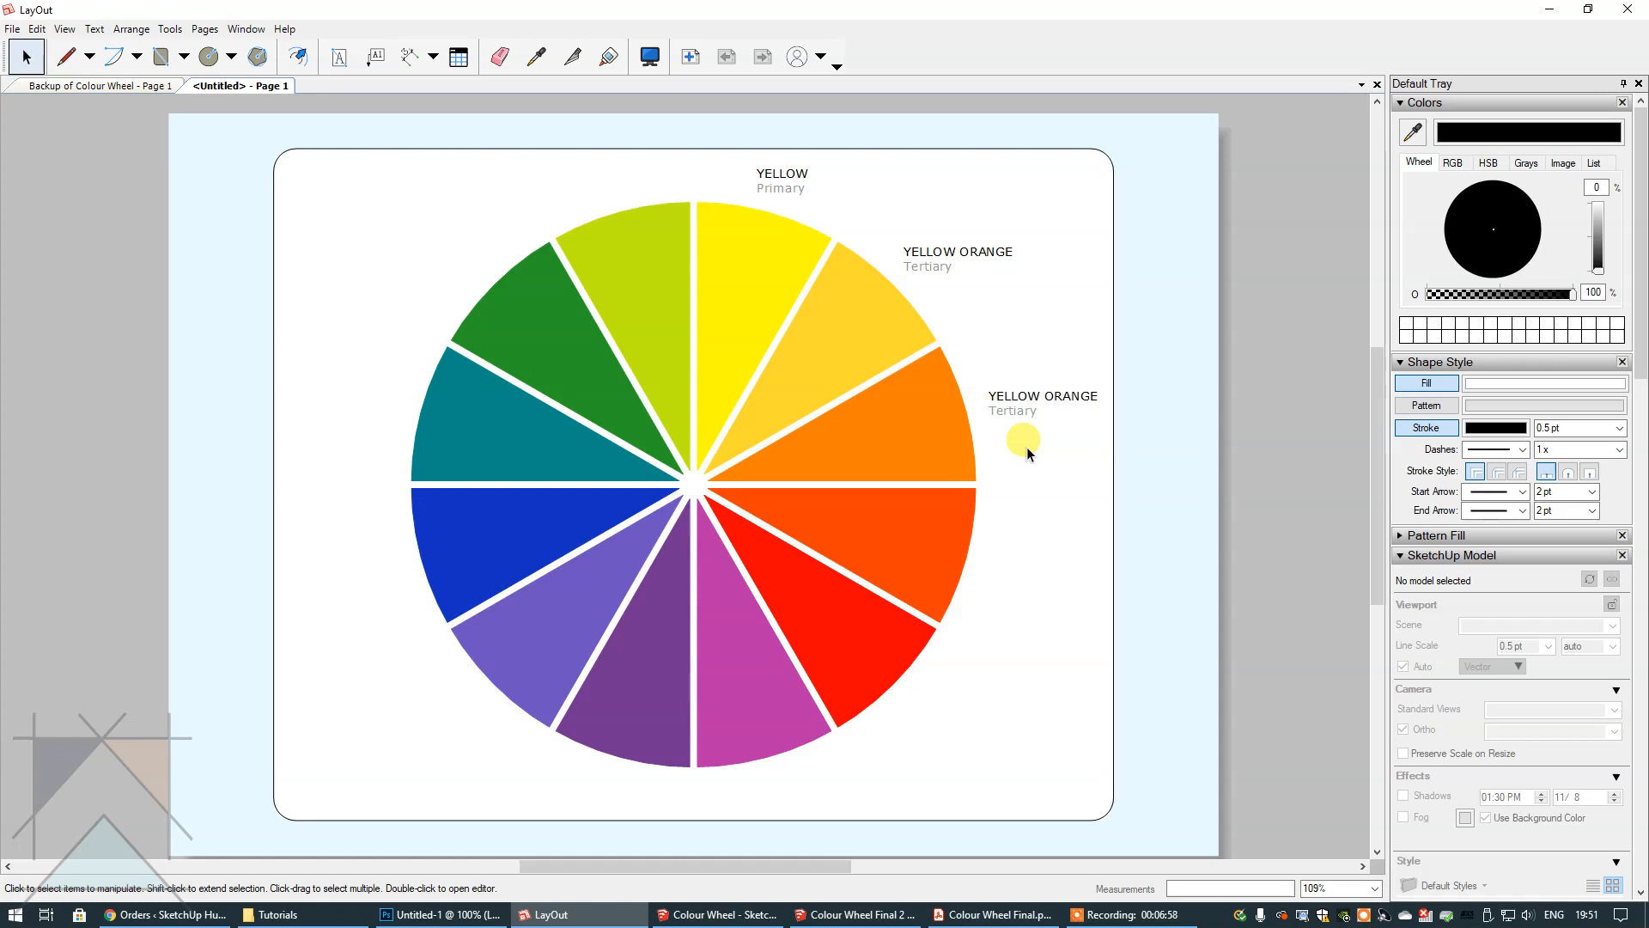
- Shorten the first line of the label beside the orange wedge to "ORANGE"
{"action": "double_click", "coordinate": [1015, 400]}
{"action": "left_click", "coordinate": [1050, 399]}
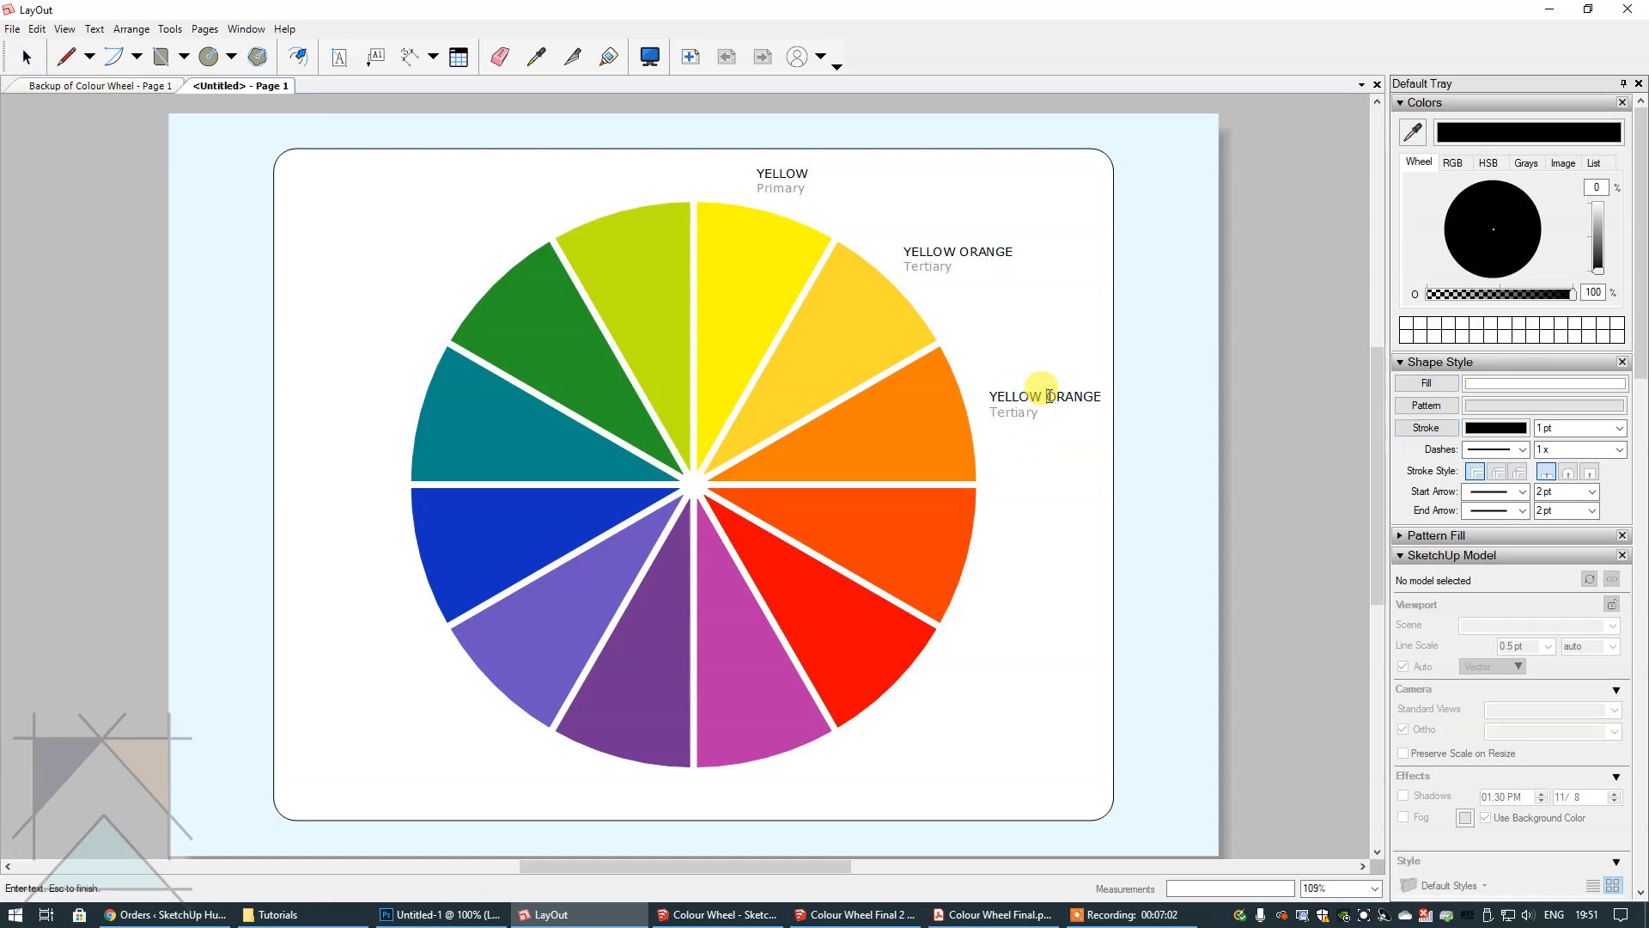
{"action": "key", "text": "BackSpace"}
{"action": "key", "text": "BackSpace"}
{"action": "key", "text": "BackSpace"}
{"action": "key", "text": "BackSpace"}
{"action": "key", "text": "BackSpace"}
{"action": "key", "text": "BackSpace"}
{"action": "key", "text": "BackSpace"}
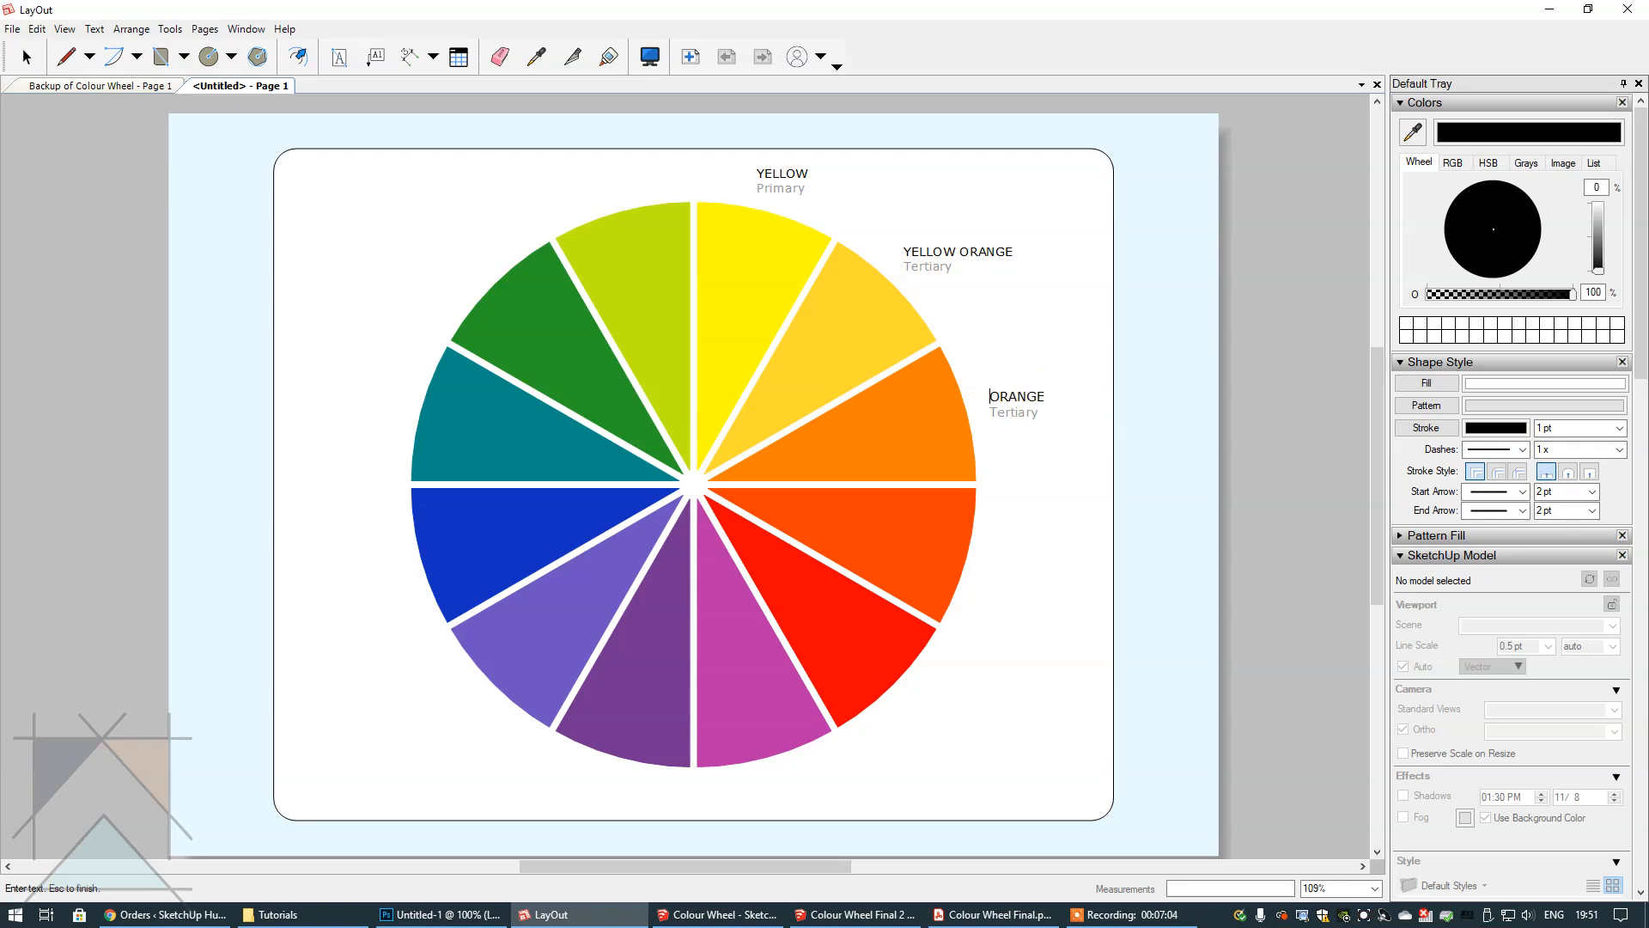
- Replace the second line of the ORANGE label with "Secondary" and finish editing the text
{"action": "left_click", "coordinate": [1040, 411]}
{"action": "key", "text": "BackSpace"}
{"action": "key", "text": "BackSpace"}
{"action": "key", "text": "BackSpace"}
{"action": "key", "text": "BackSpace"}
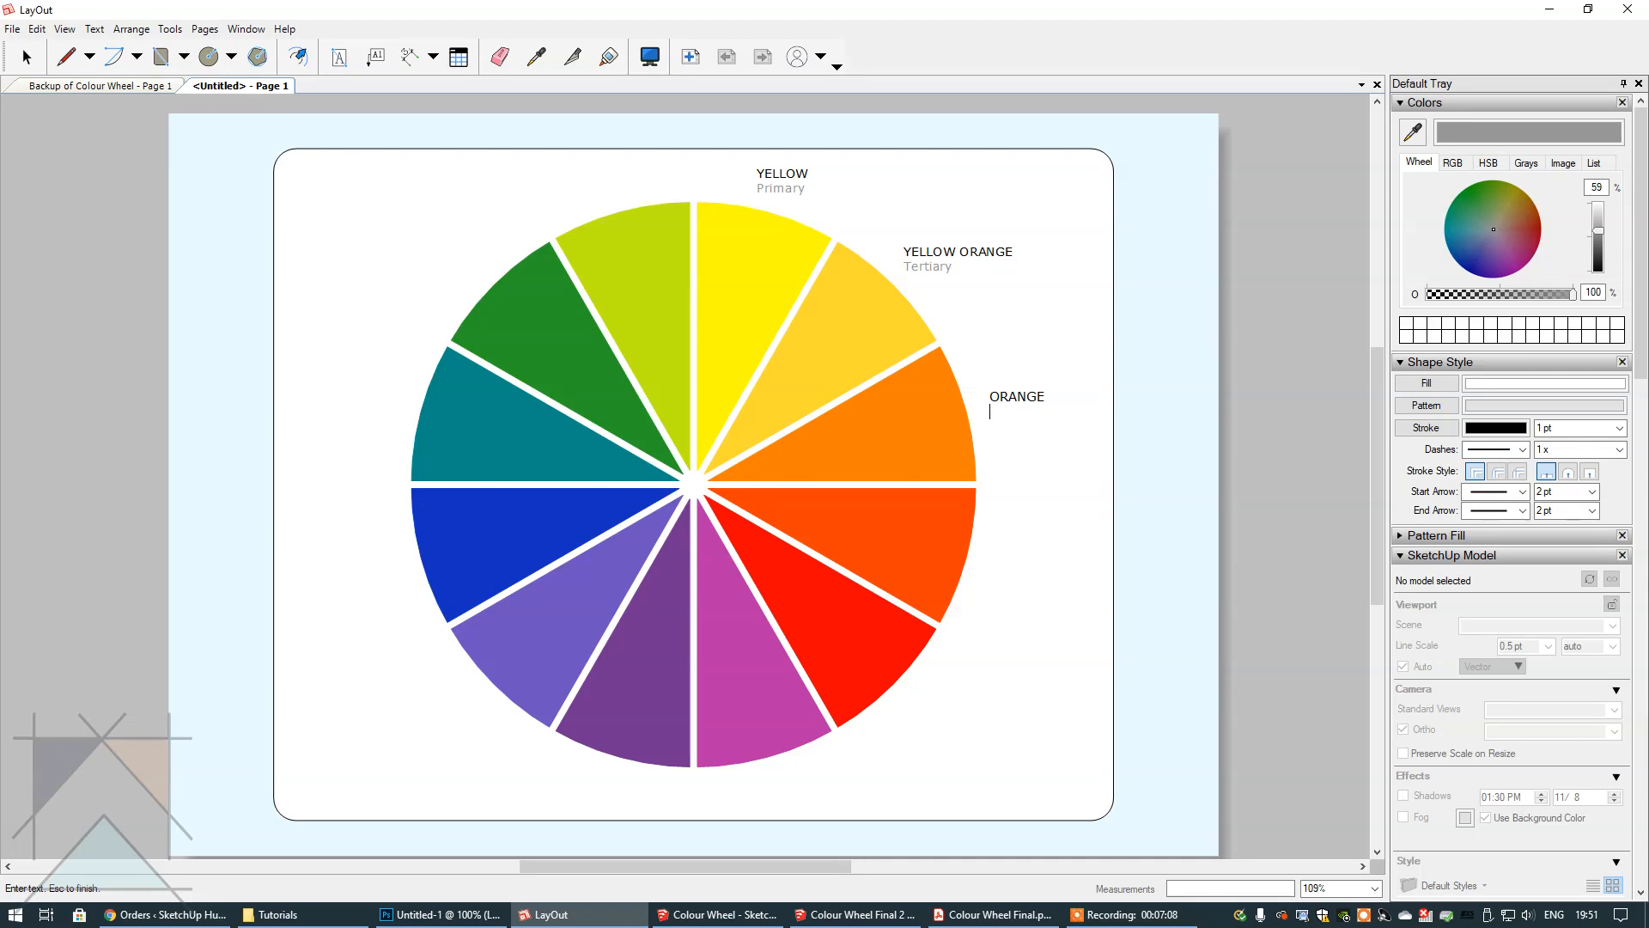
{"action": "type", "text": "Secondary"}
{"action": "key", "text": "Escape"}
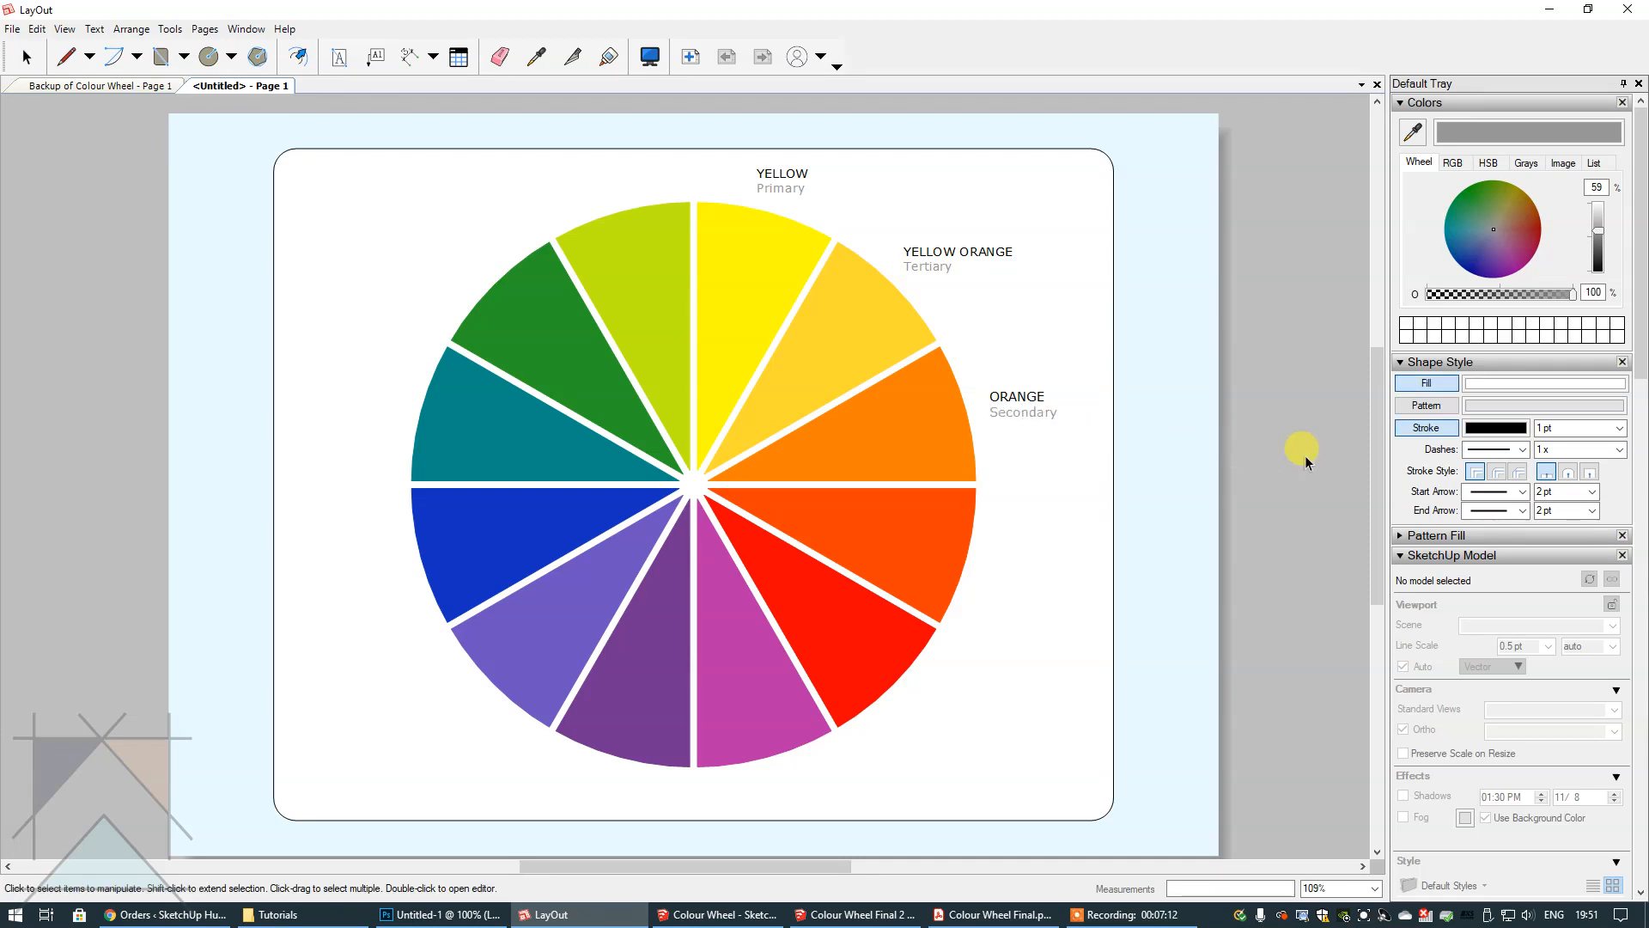
{"action": "left_click", "coordinate": [1305, 455]}
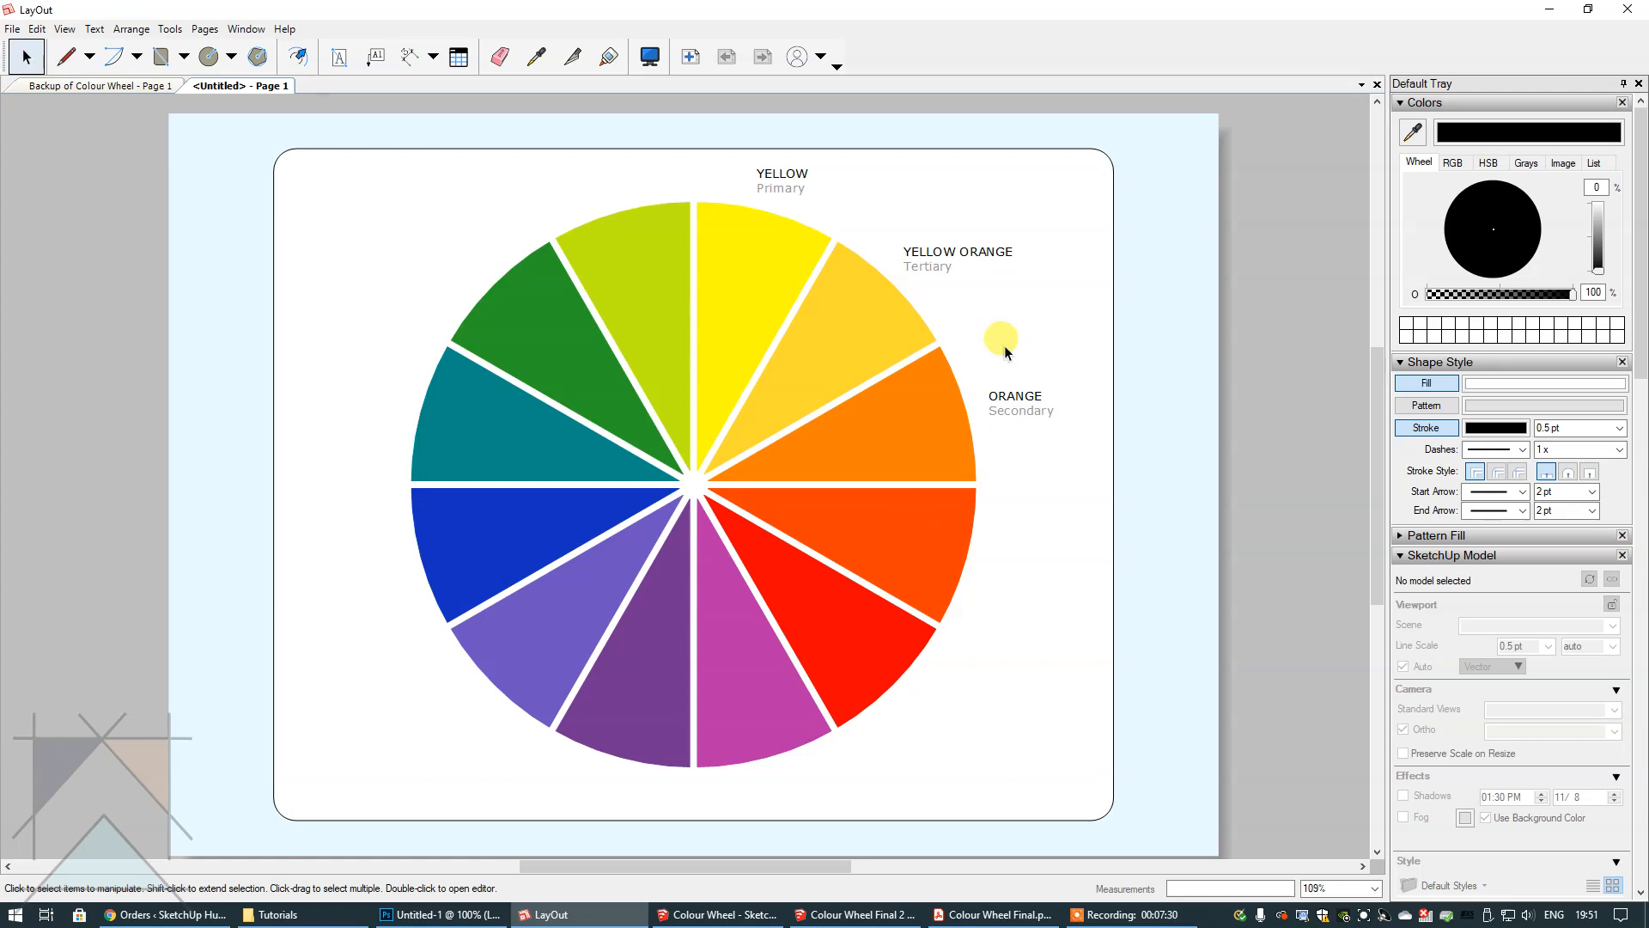
- Duplicate the YELLOW ORANGE Tertiary label and place the copy just outside the red-orange wedge below the ORANGE label
{"action": "left_click", "coordinate": [945, 253]}
{"action": "right_click", "coordinate": [945, 250]}
{"action": "left_click", "coordinate": [987, 281]}
{"action": "right_click", "coordinate": [1242, 392]}
{"action": "left_click", "coordinate": [1292, 411]}
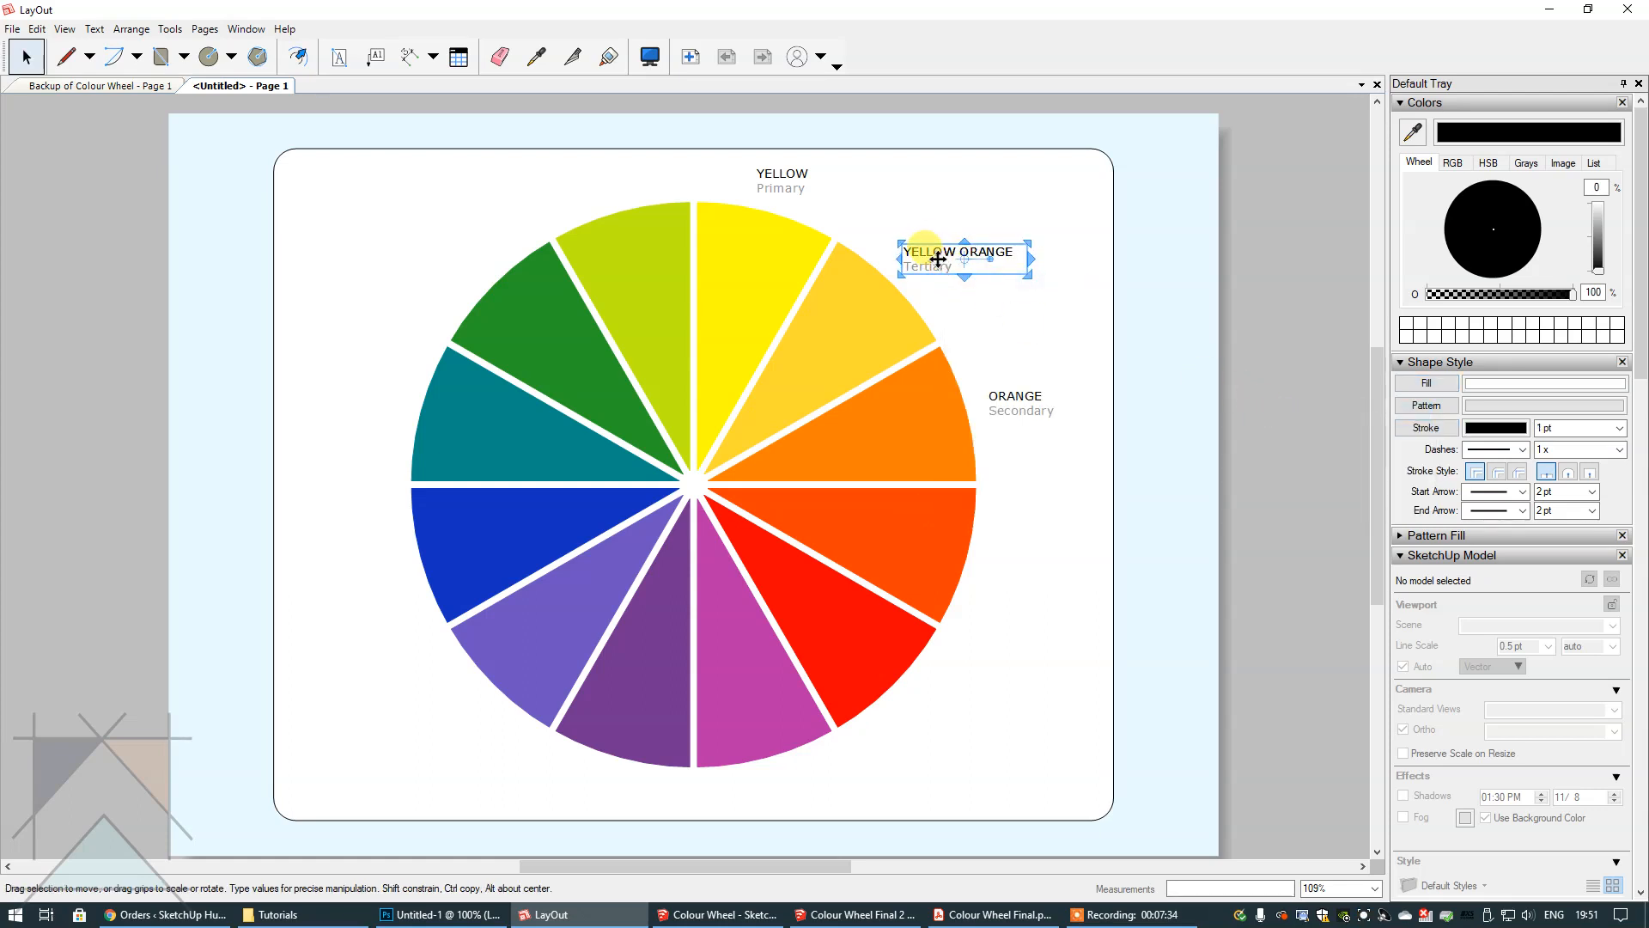
{"action": "left_click_drag", "start_coordinate": [934, 258], "coordinate": [1019, 571]}
{"action": "left_click", "coordinate": [1009, 568]}
{"action": "left_click", "coordinate": [1005, 567]}
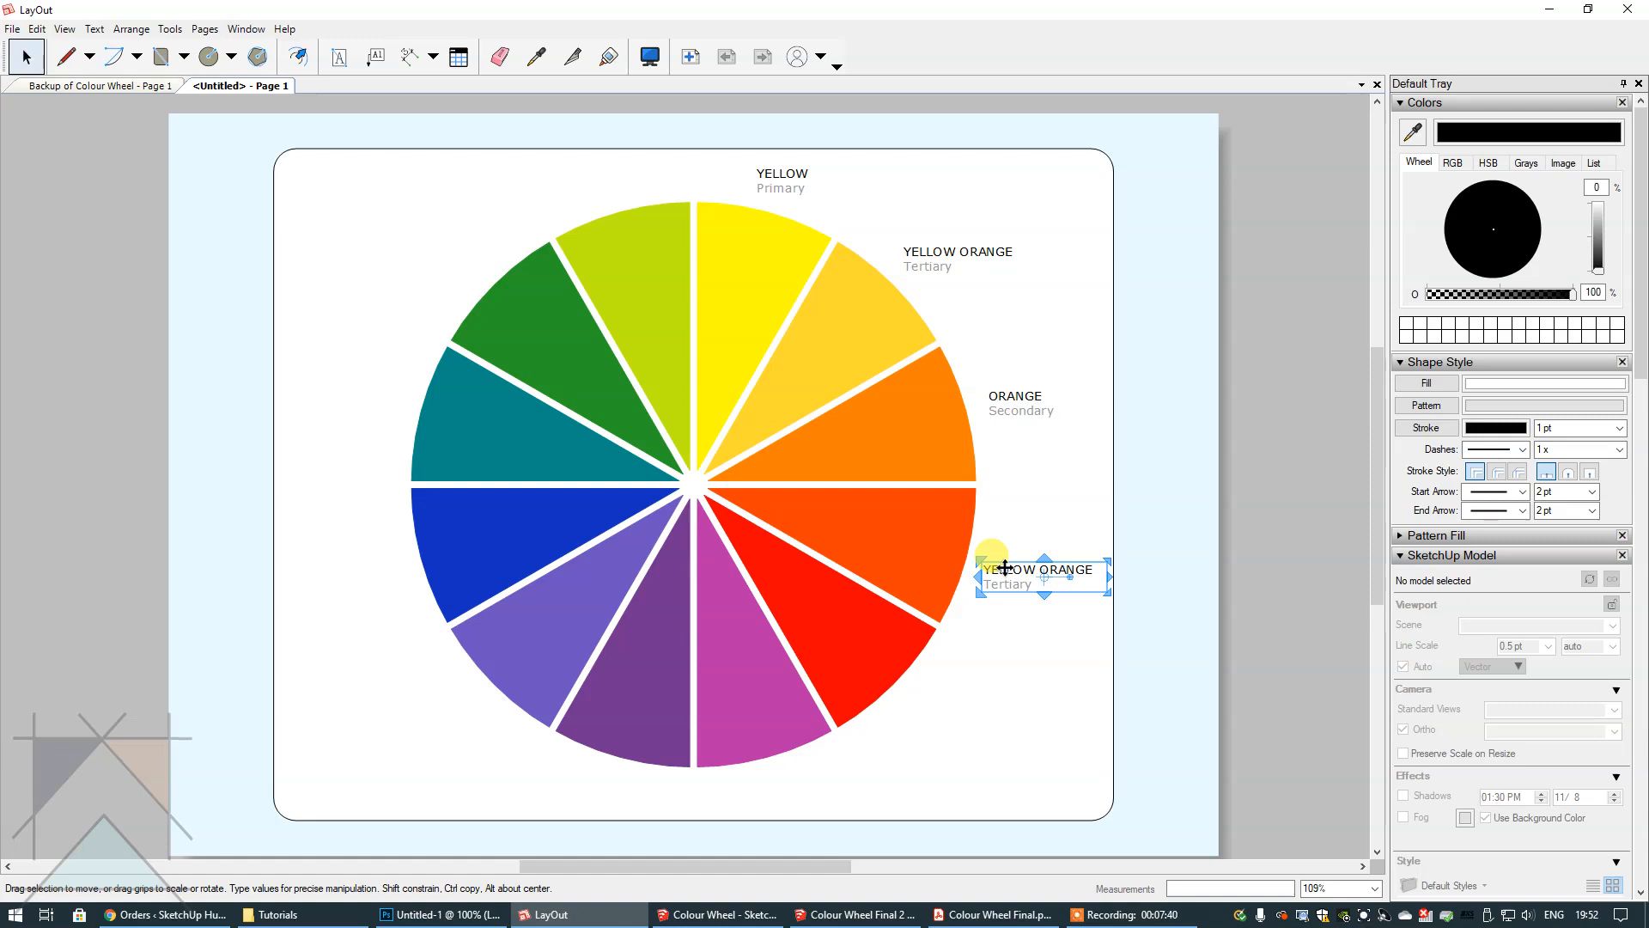
- Change the first line of the label beside the red-orange wedge to "RED ORANGE"
{"action": "double_click", "coordinate": [1005, 567]}
{"action": "left_click", "coordinate": [1040, 567]}
{"action": "key", "text": "BackSpace"}
{"action": "key", "text": "BackSpace"}
{"action": "key", "text": "BackSpace"}
{"action": "key", "text": "BackSpace"}
{"action": "key", "text": "BackSpace"}
{"action": "key", "text": "BackSpace"}
{"action": "key", "text": "BackSpace"}
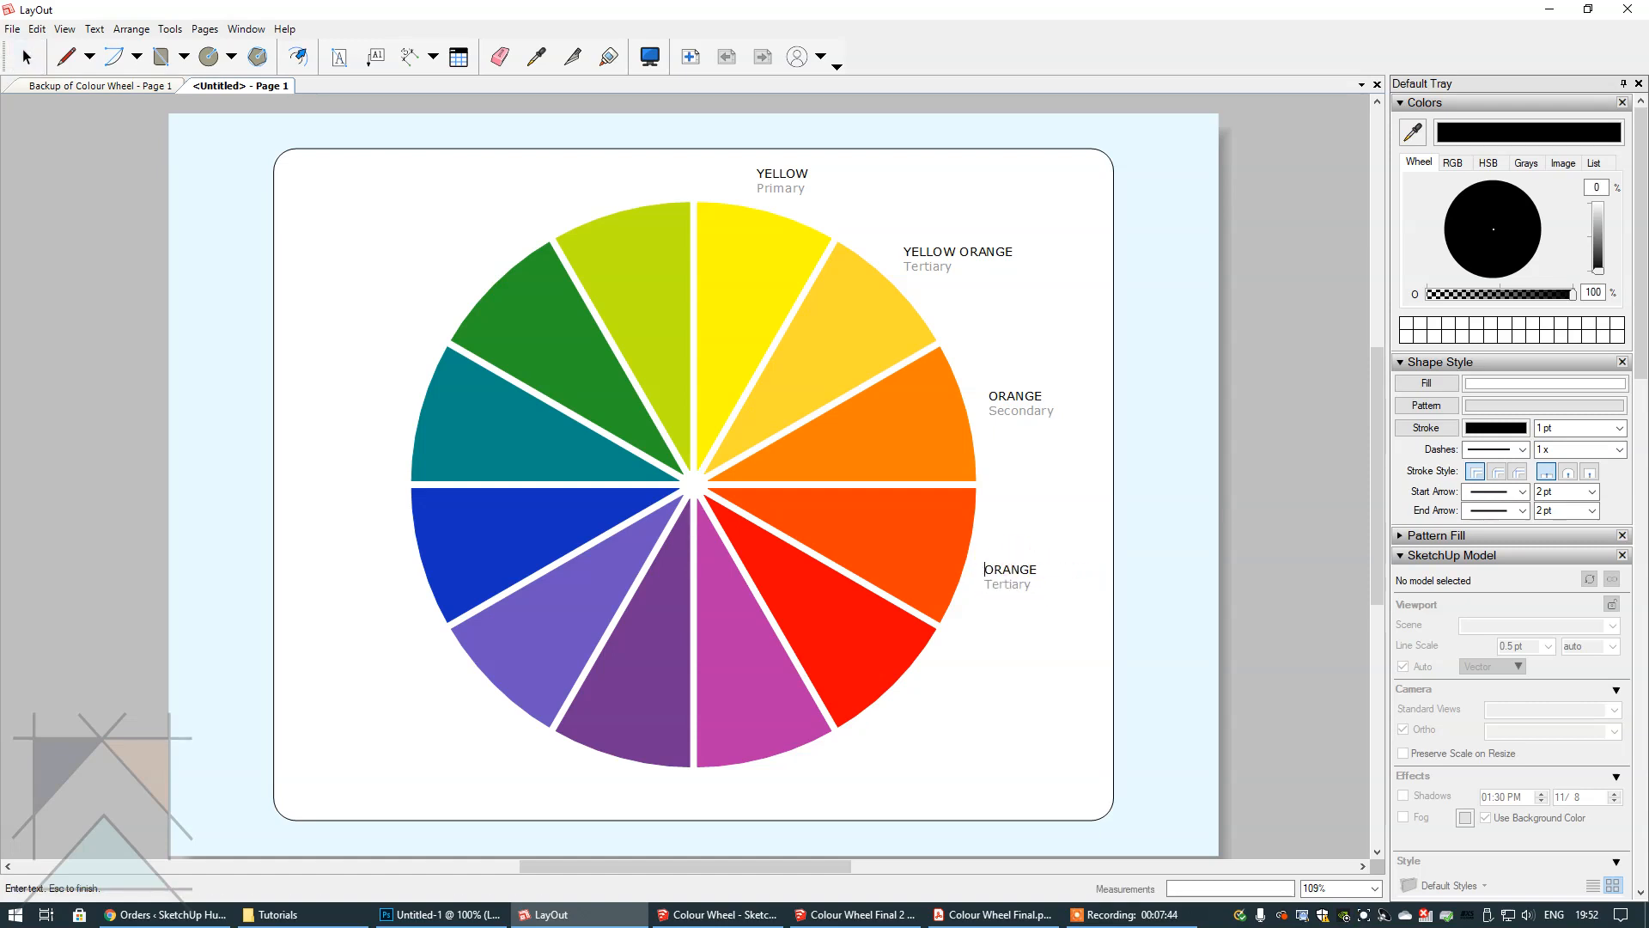
{"action": "type", "text": "RED"}
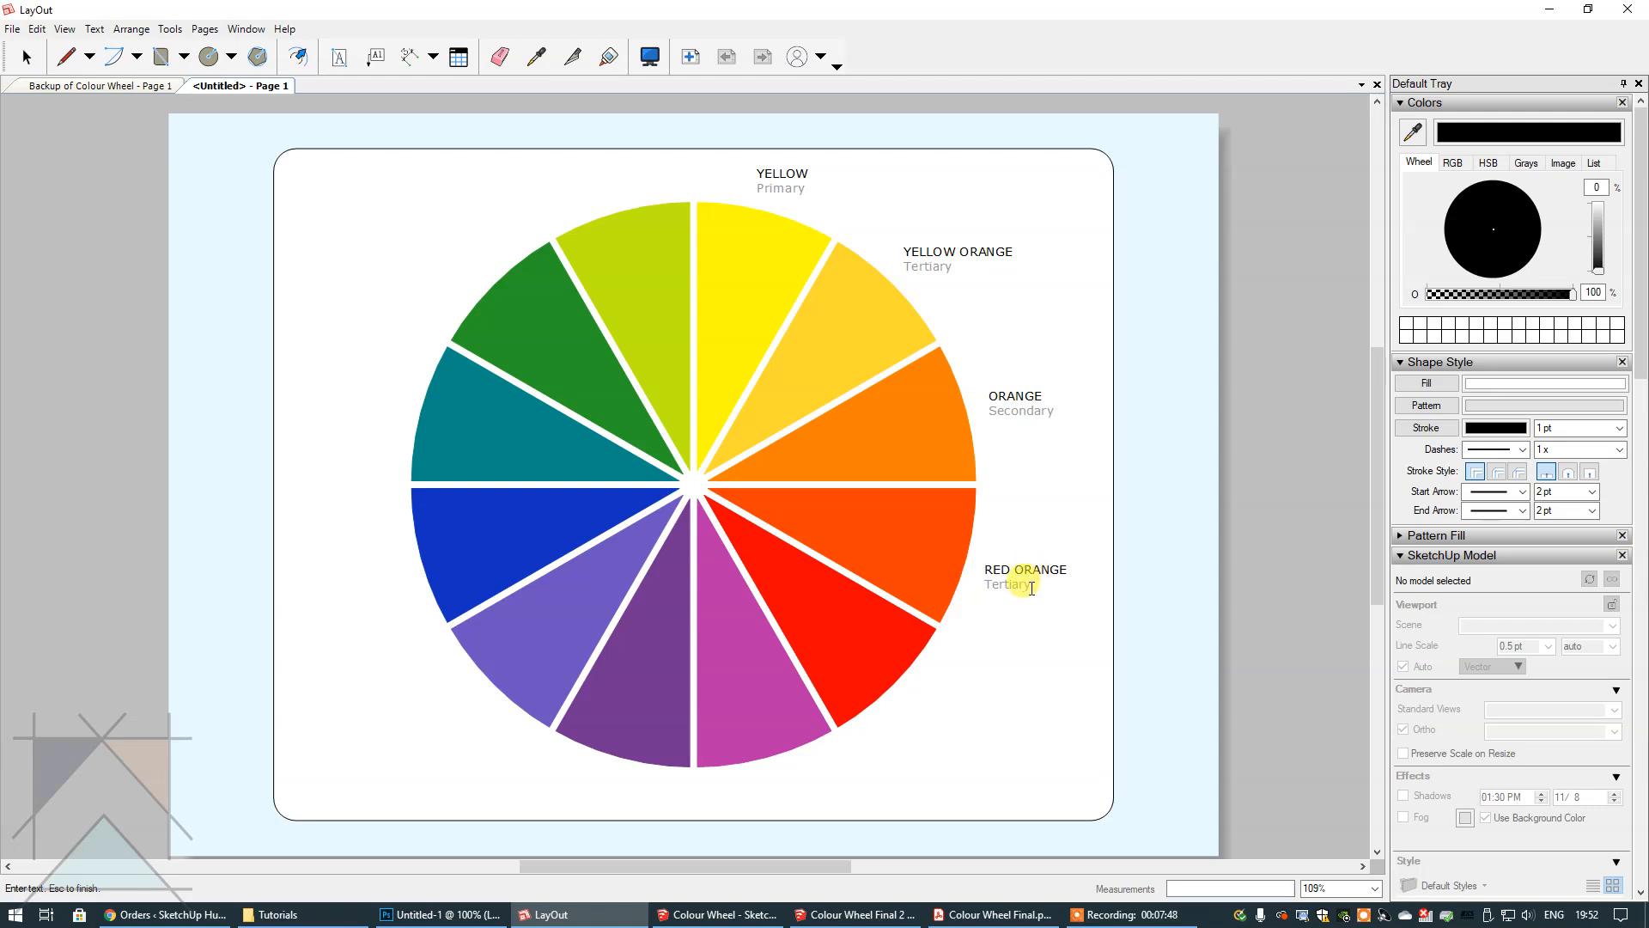
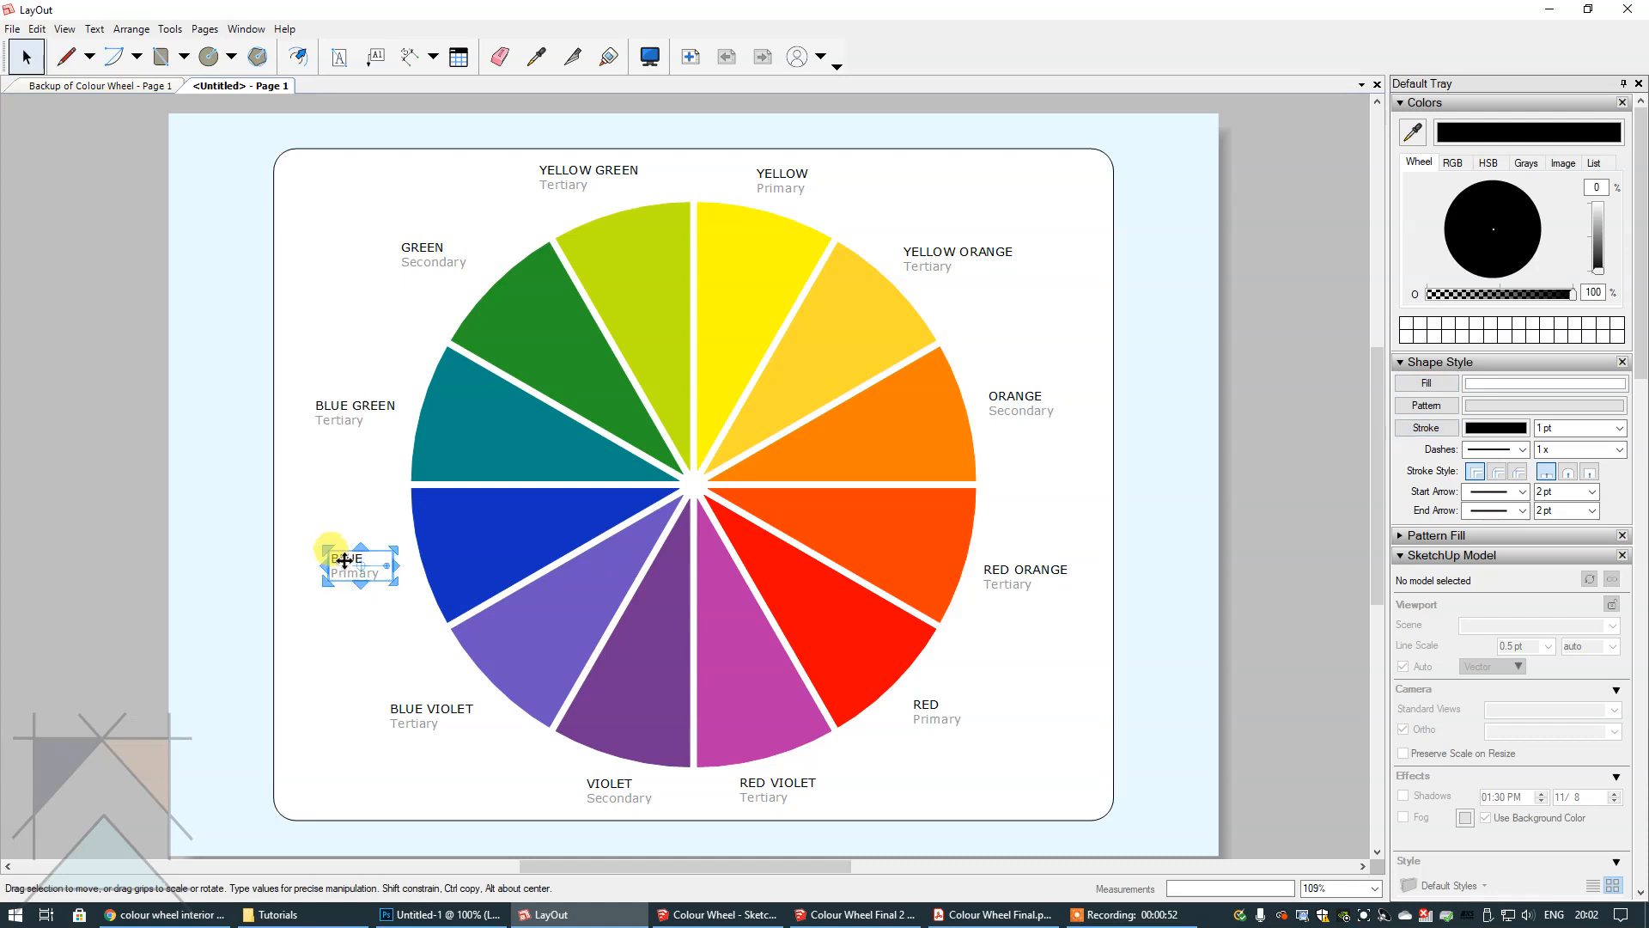
- Nudge the GREEN Secondary and YELLOW GREEN Tertiary labels slightly closer to their wedges
{"action": "left_click", "coordinate": [117, 560]}
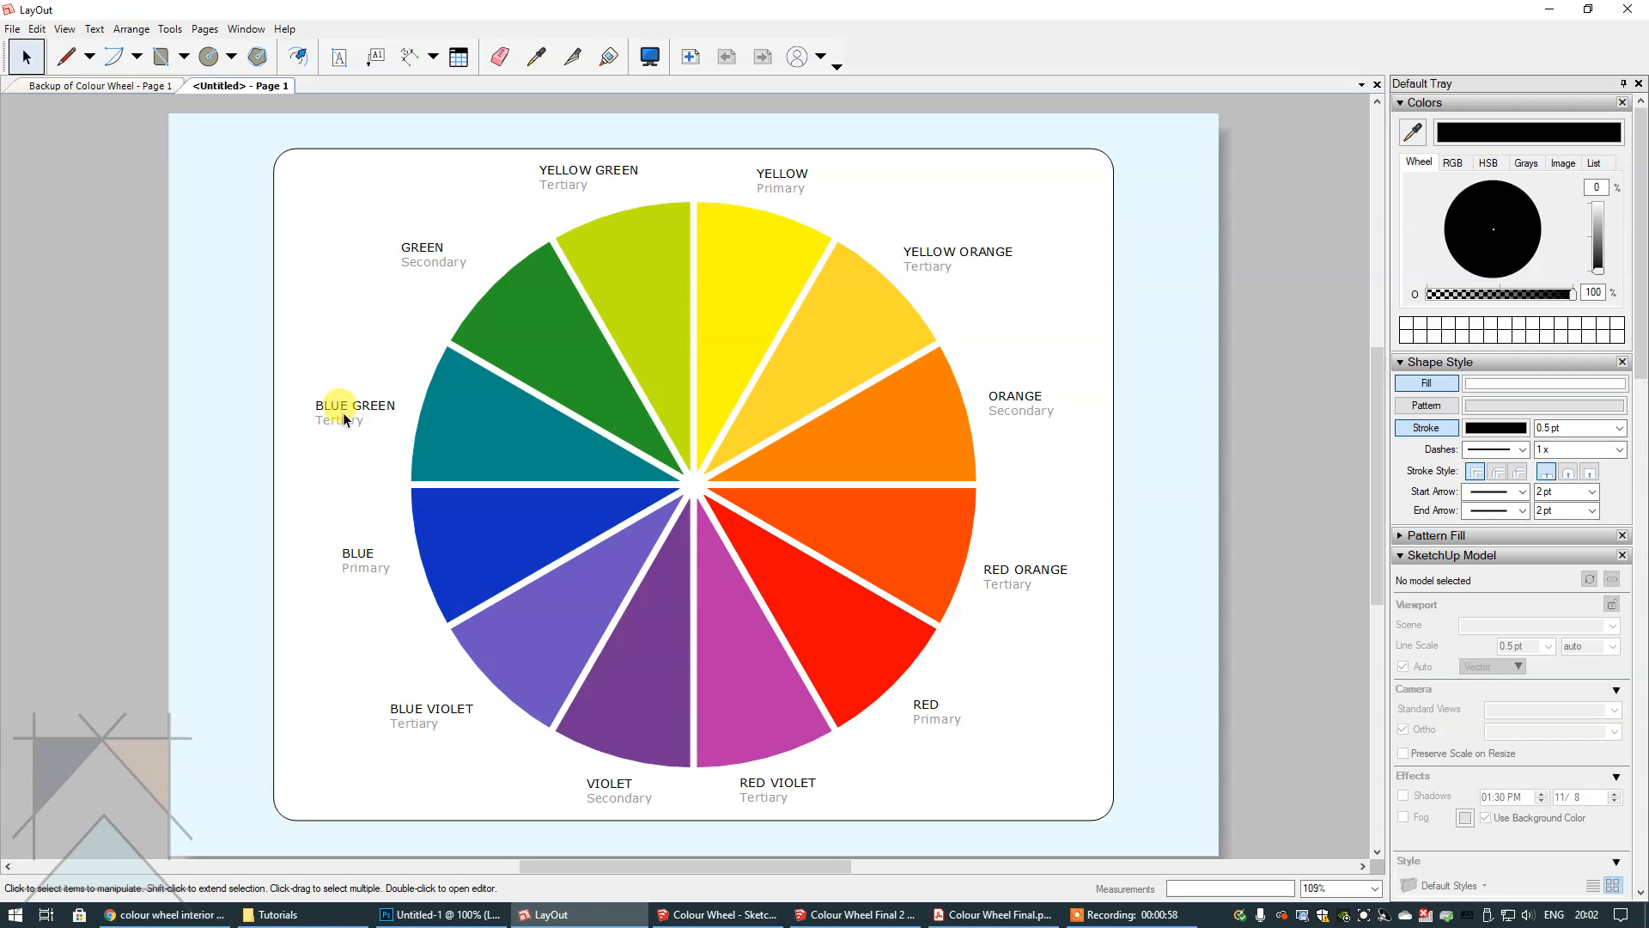
{"action": "scroll", "coordinate": [405, 250], "scroll_direction": "up", "scroll_amount": 5}
{"action": "left_click", "coordinate": [415, 248]}
{"action": "left_click_drag", "start_coordinate": [415, 247], "coordinate": [431, 250]}
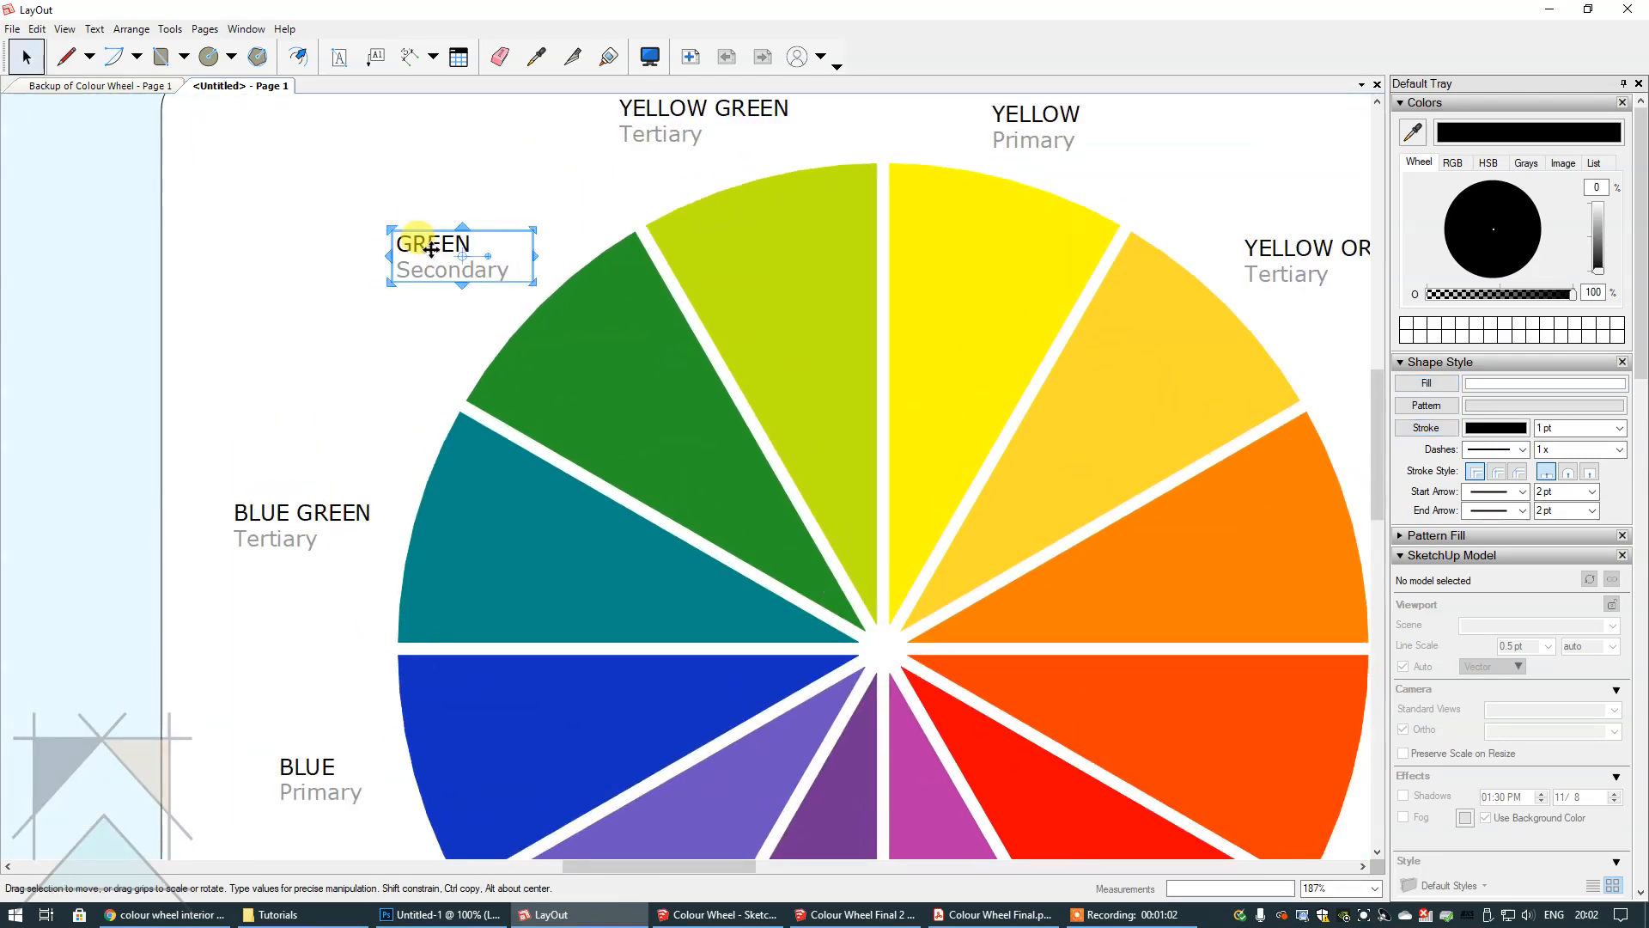
{"action": "left_click_drag", "start_coordinate": [676, 110], "coordinate": [689, 119]}
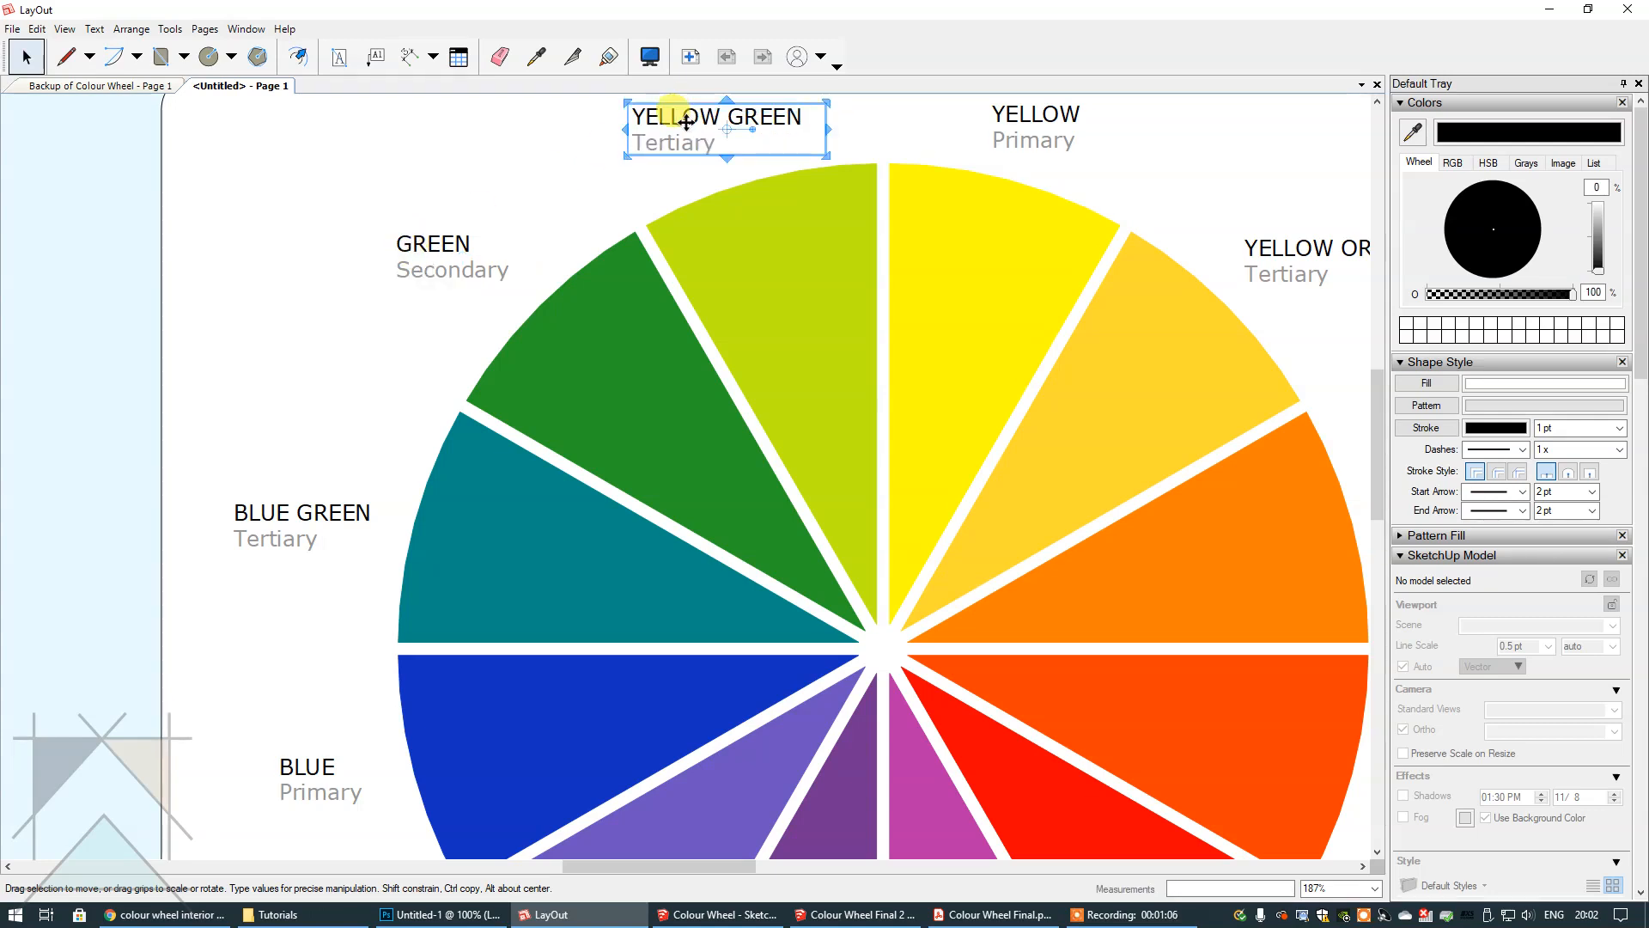
{"action": "left_click", "coordinate": [305, 178]}
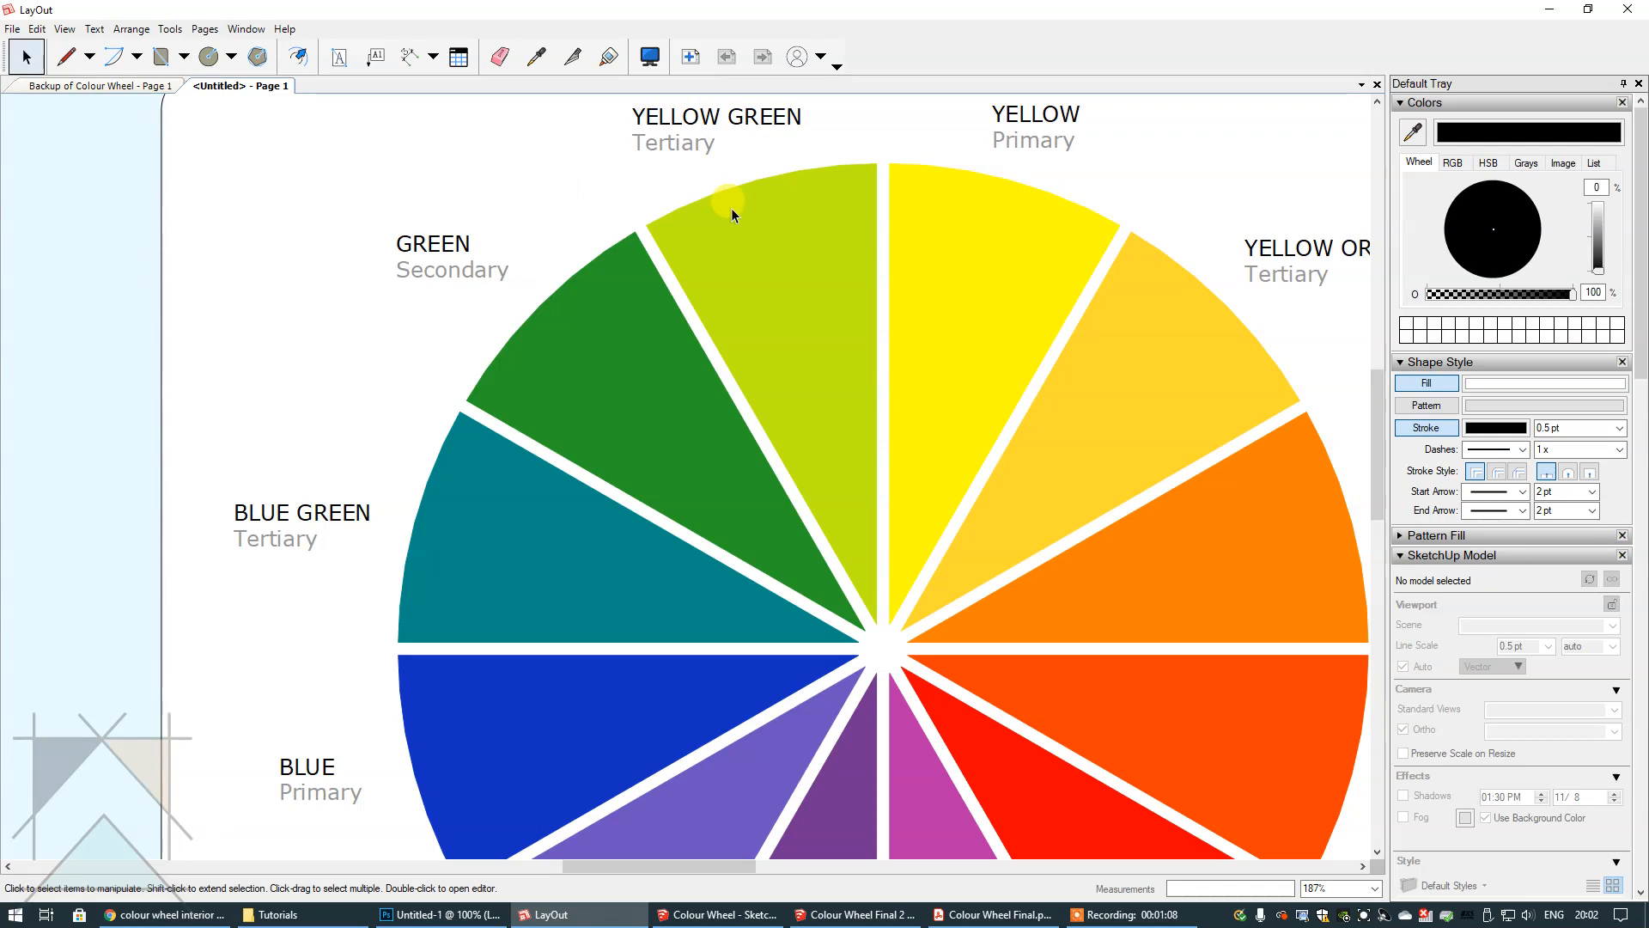
- Fine-tune the YELLOW GREEN label so it sits level with the YELLOW label, and bring the whole page back into view
{"action": "scroll", "coordinate": [722, 194], "scroll_direction": "up", "scroll_amount": 2}
{"action": "left_click_drag", "start_coordinate": [1373, 460], "coordinate": [1384, 407]}
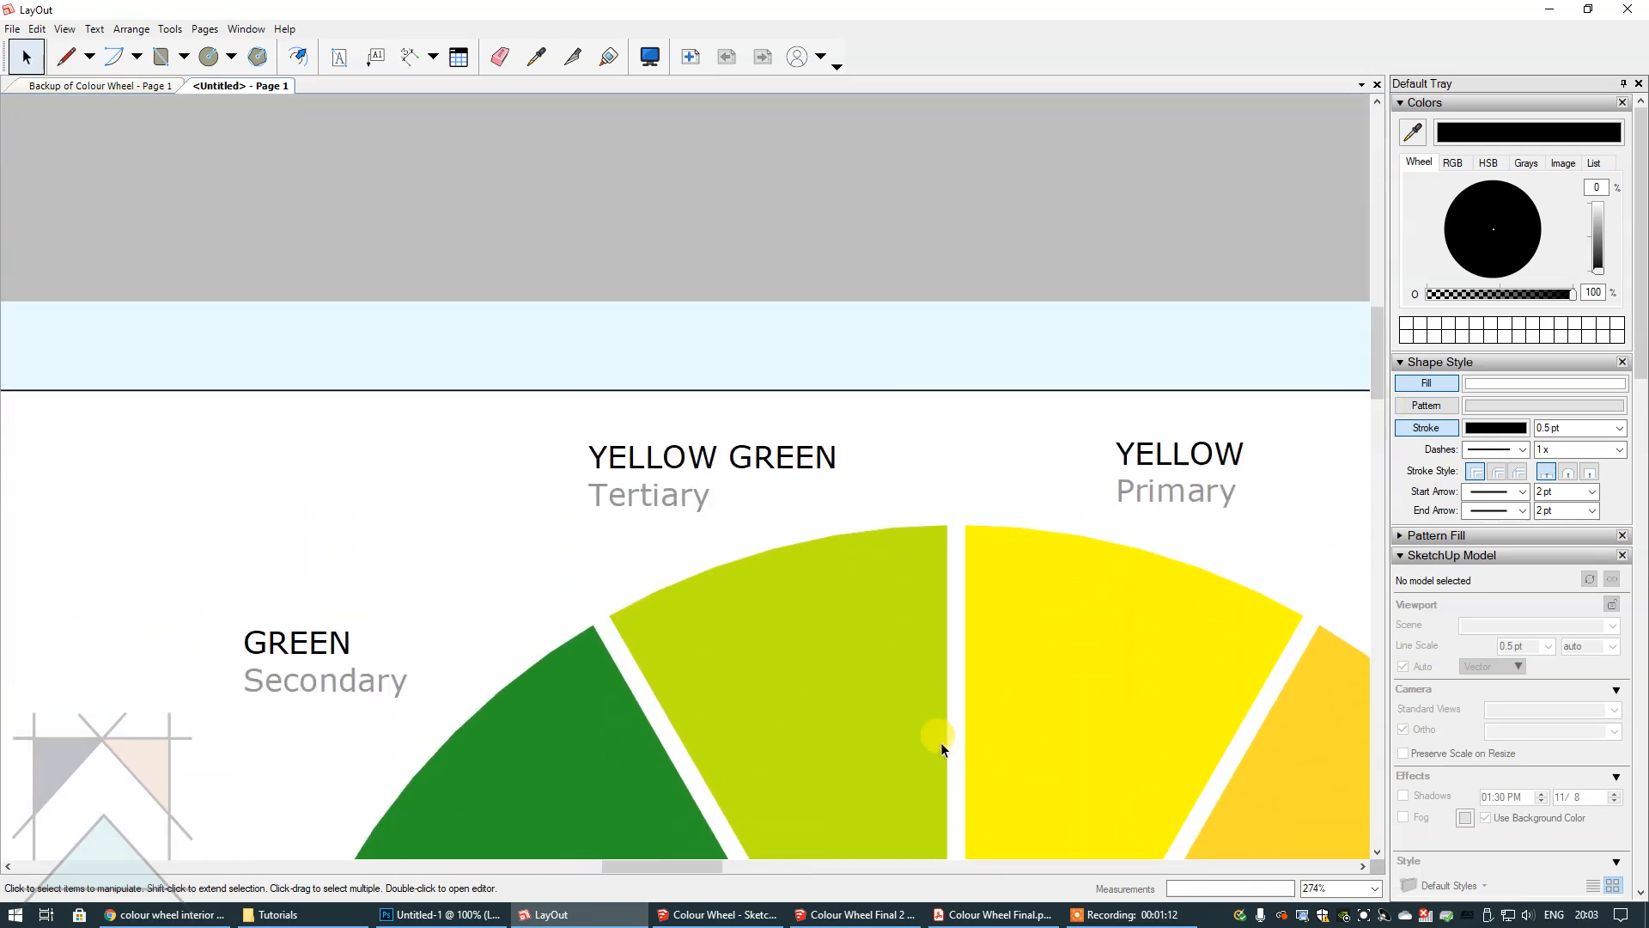
{"action": "scroll", "coordinate": [939, 738], "scroll_direction": "up", "scroll_amount": 2}
{"action": "left_click", "coordinate": [795, 439]}
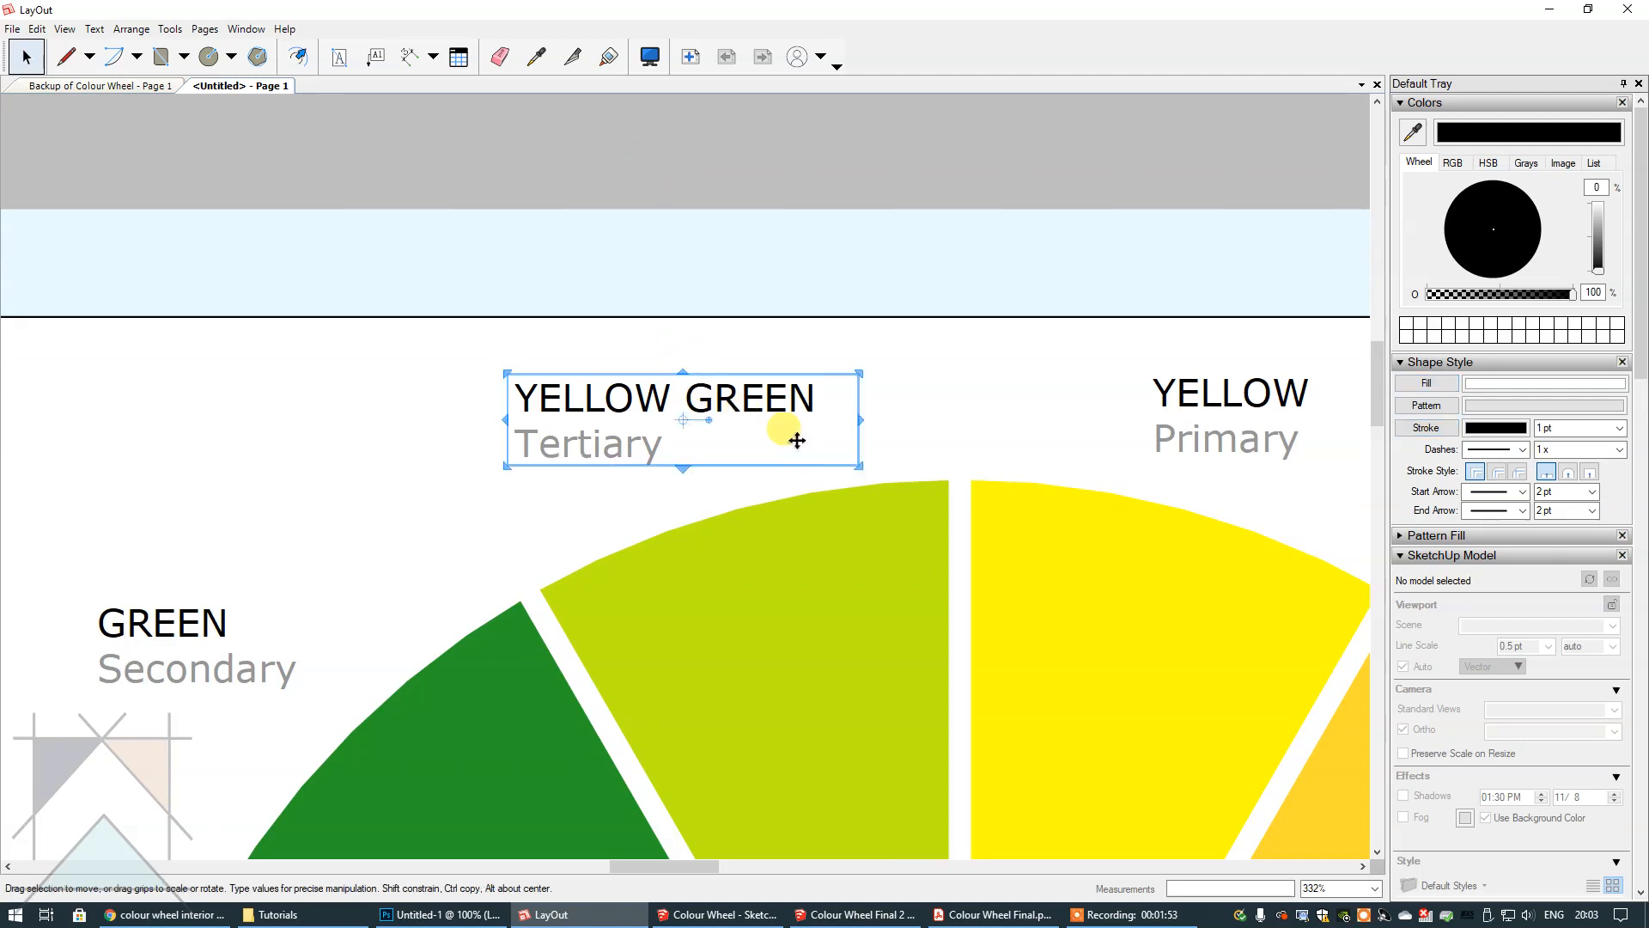
{"action": "scroll", "coordinate": [775, 430], "scroll_direction": "up", "scroll_amount": 2}
{"action": "mouse_move", "coordinate": [728, 870]}
{"action": "left_mouse_down"}
{"action": "mouse_move", "coordinate": [697, 876]}
{"action": "mouse_move", "coordinate": [711, 867]}
{"action": "left_mouse_up"}
{"action": "left_click_drag", "start_coordinate": [526, 385], "coordinate": [520, 376]}
{"action": "left_click", "coordinate": [616, 126]}
{"action": "left_click", "coordinate": [64, 28]}
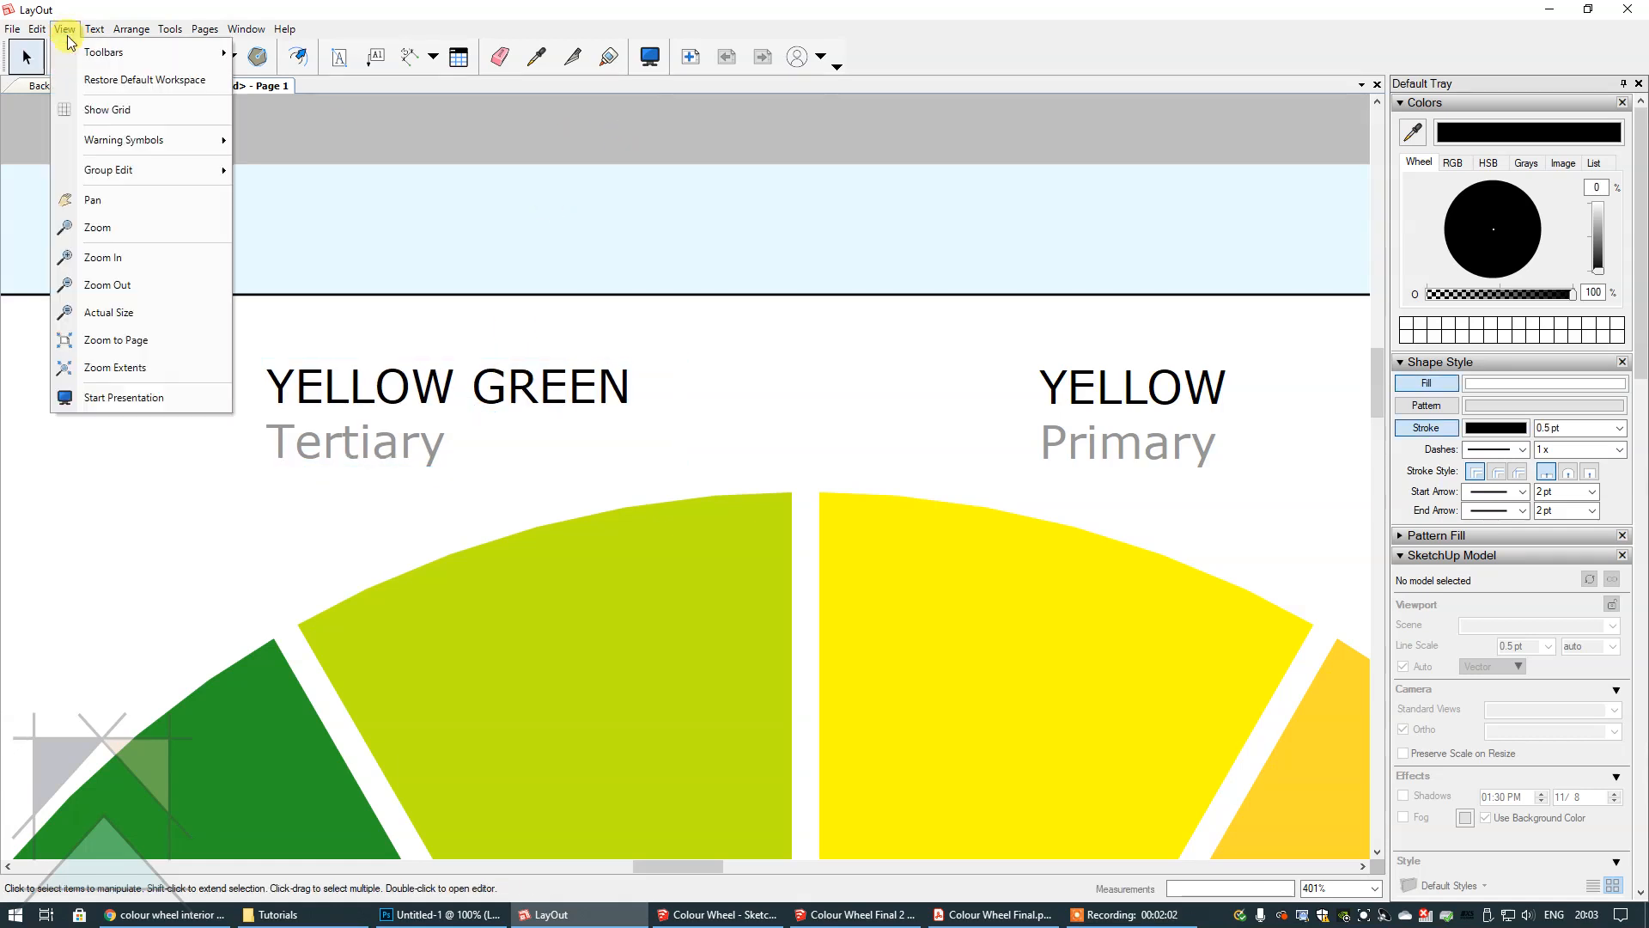
{"action": "left_click", "coordinate": [107, 368]}
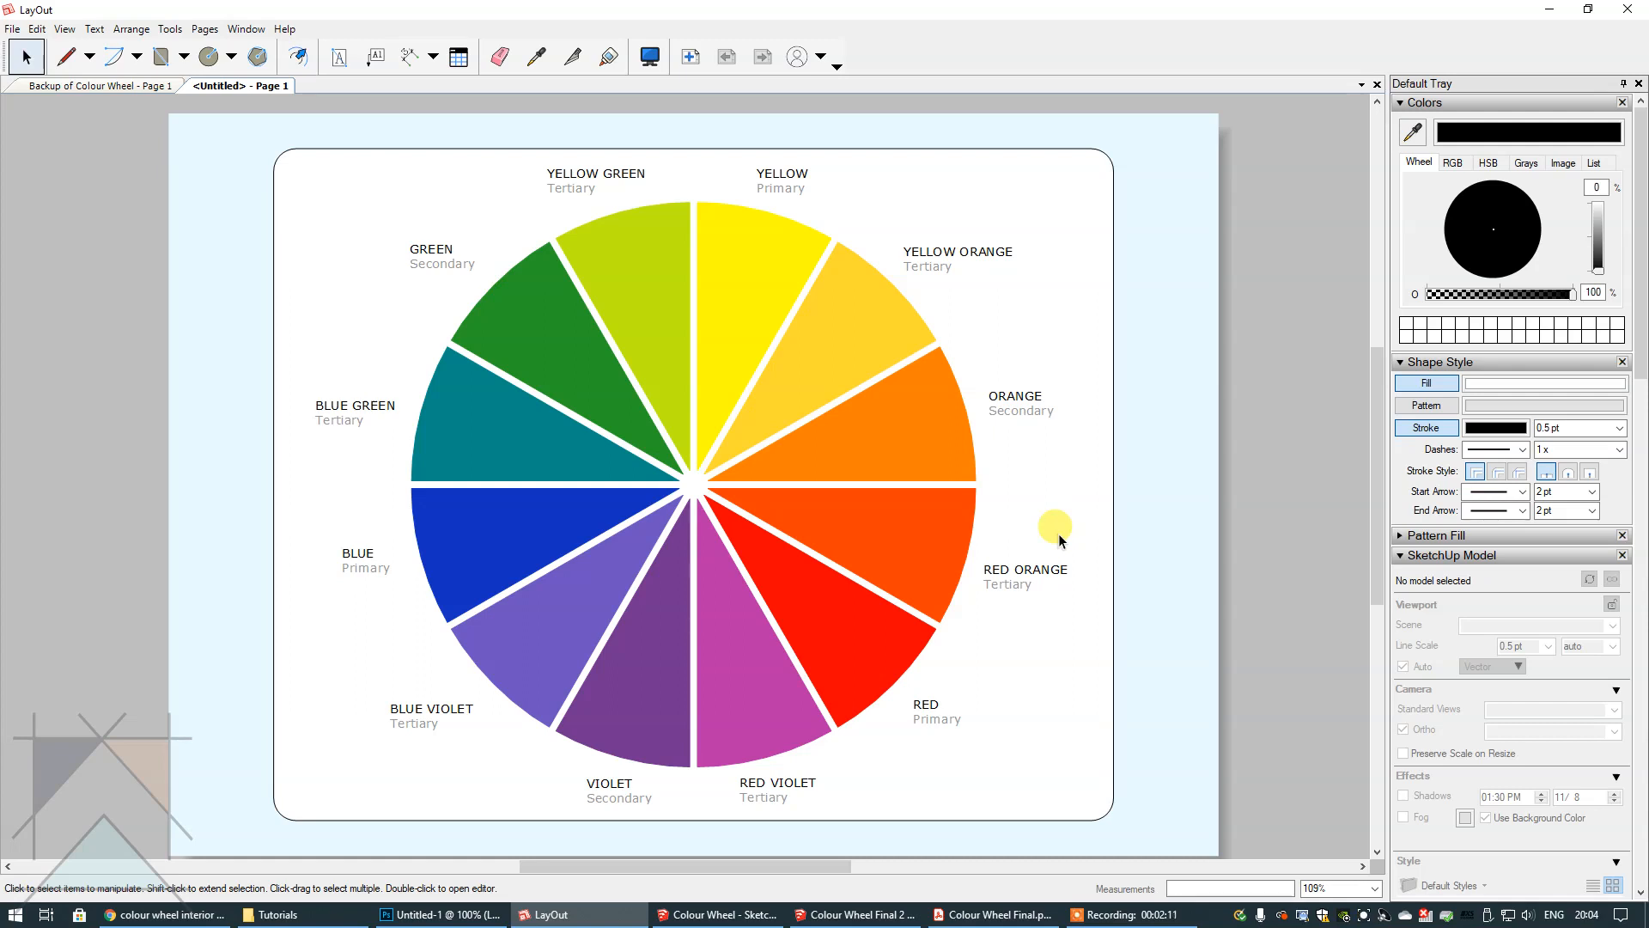
- Nudge the RED ORANGE Tertiary label slightly outward to line up beneath the ORANGE label, and bring the whole page back into view
{"action": "left_click", "coordinate": [1018, 578]}
{"action": "scroll", "coordinate": [1019, 578], "scroll_direction": "up", "scroll_amount": 3}
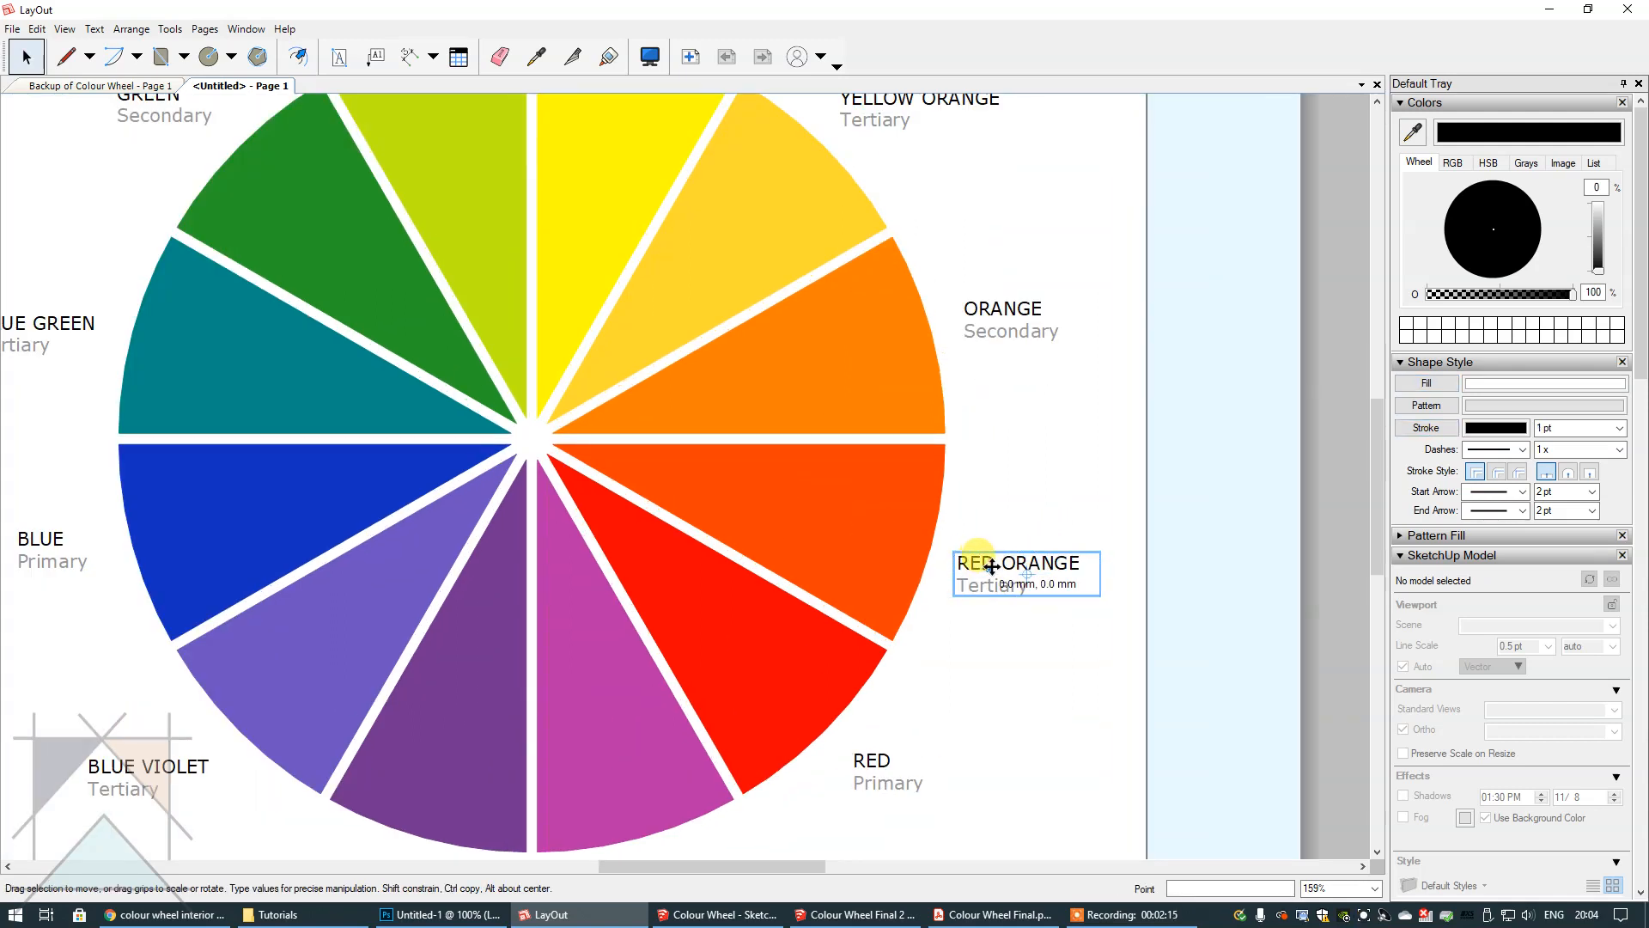
{"action": "left_click_drag", "start_coordinate": [993, 562], "coordinate": [1001, 564]}
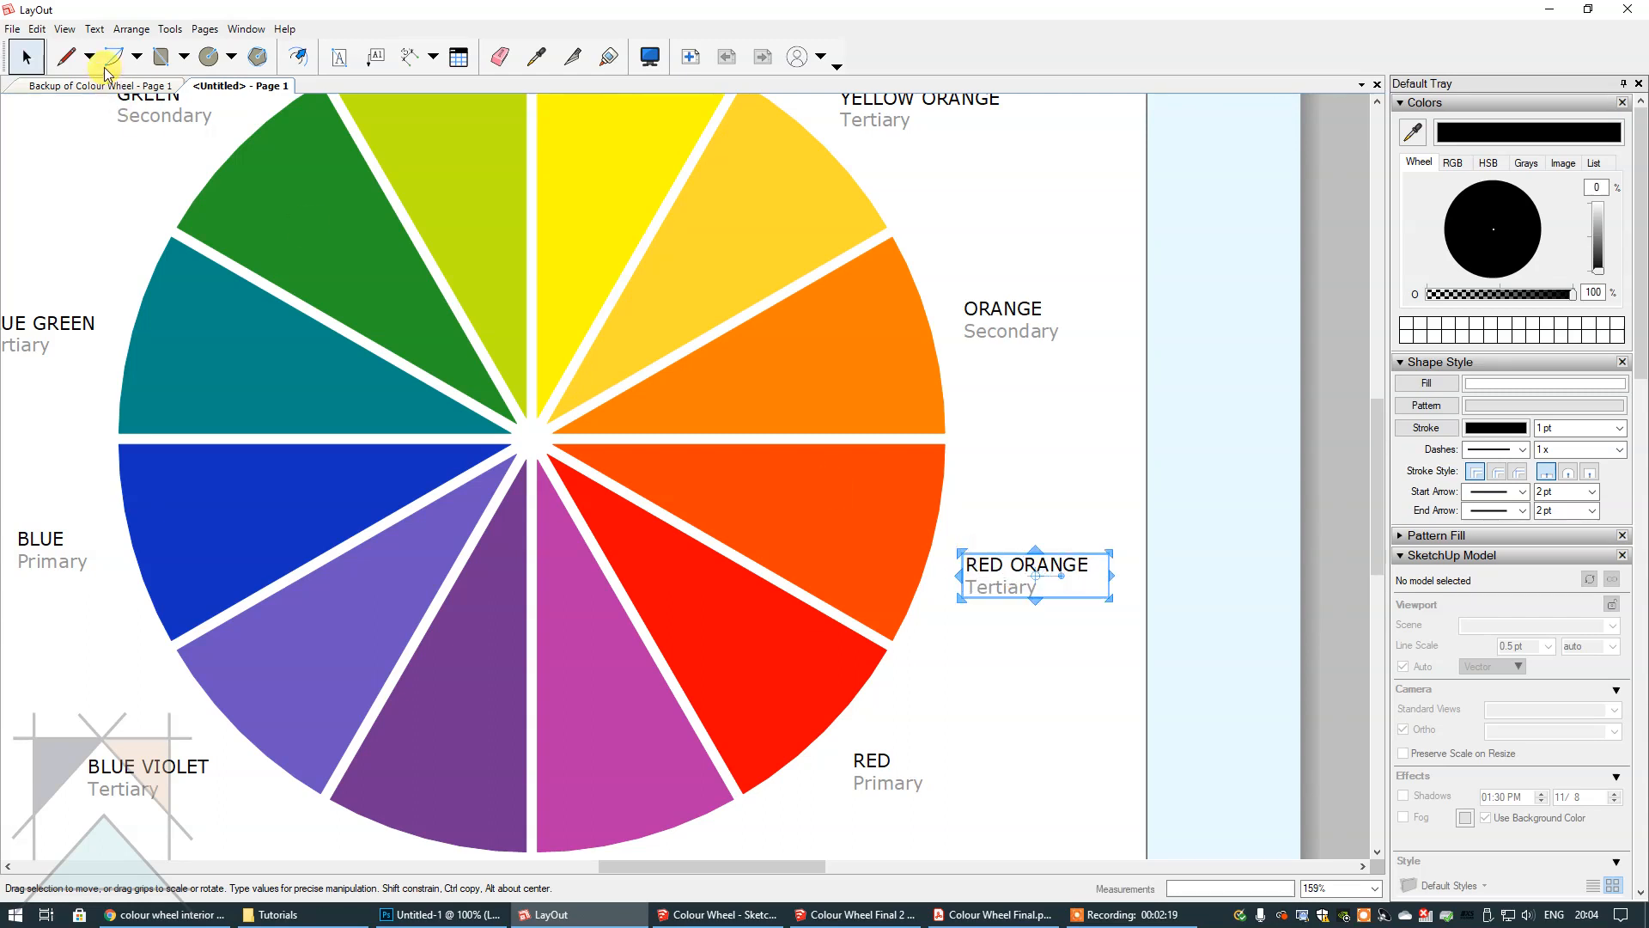
{"action": "left_click", "coordinate": [65, 28]}
{"action": "left_click", "coordinate": [137, 366]}
{"action": "left_click", "coordinate": [1277, 566]}
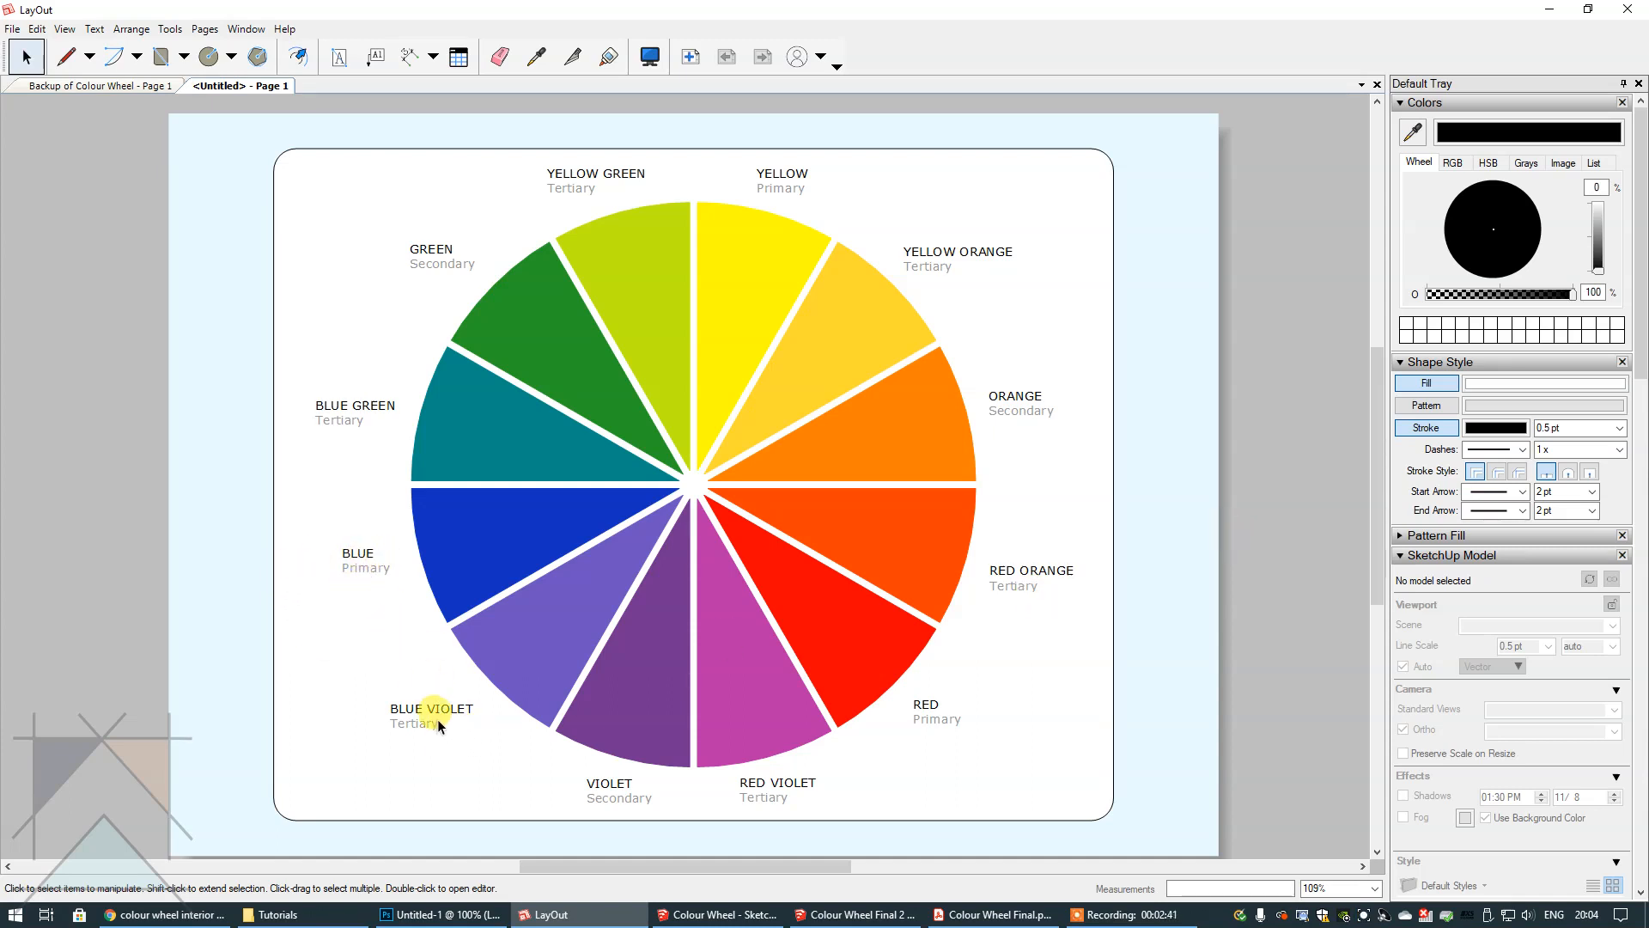
- Nudge the BLUE Primary and BLUE VIOLET Tertiary labels slightly closer to their wedges
{"action": "scroll", "coordinate": [434, 713], "scroll_direction": "up", "scroll_amount": 3}
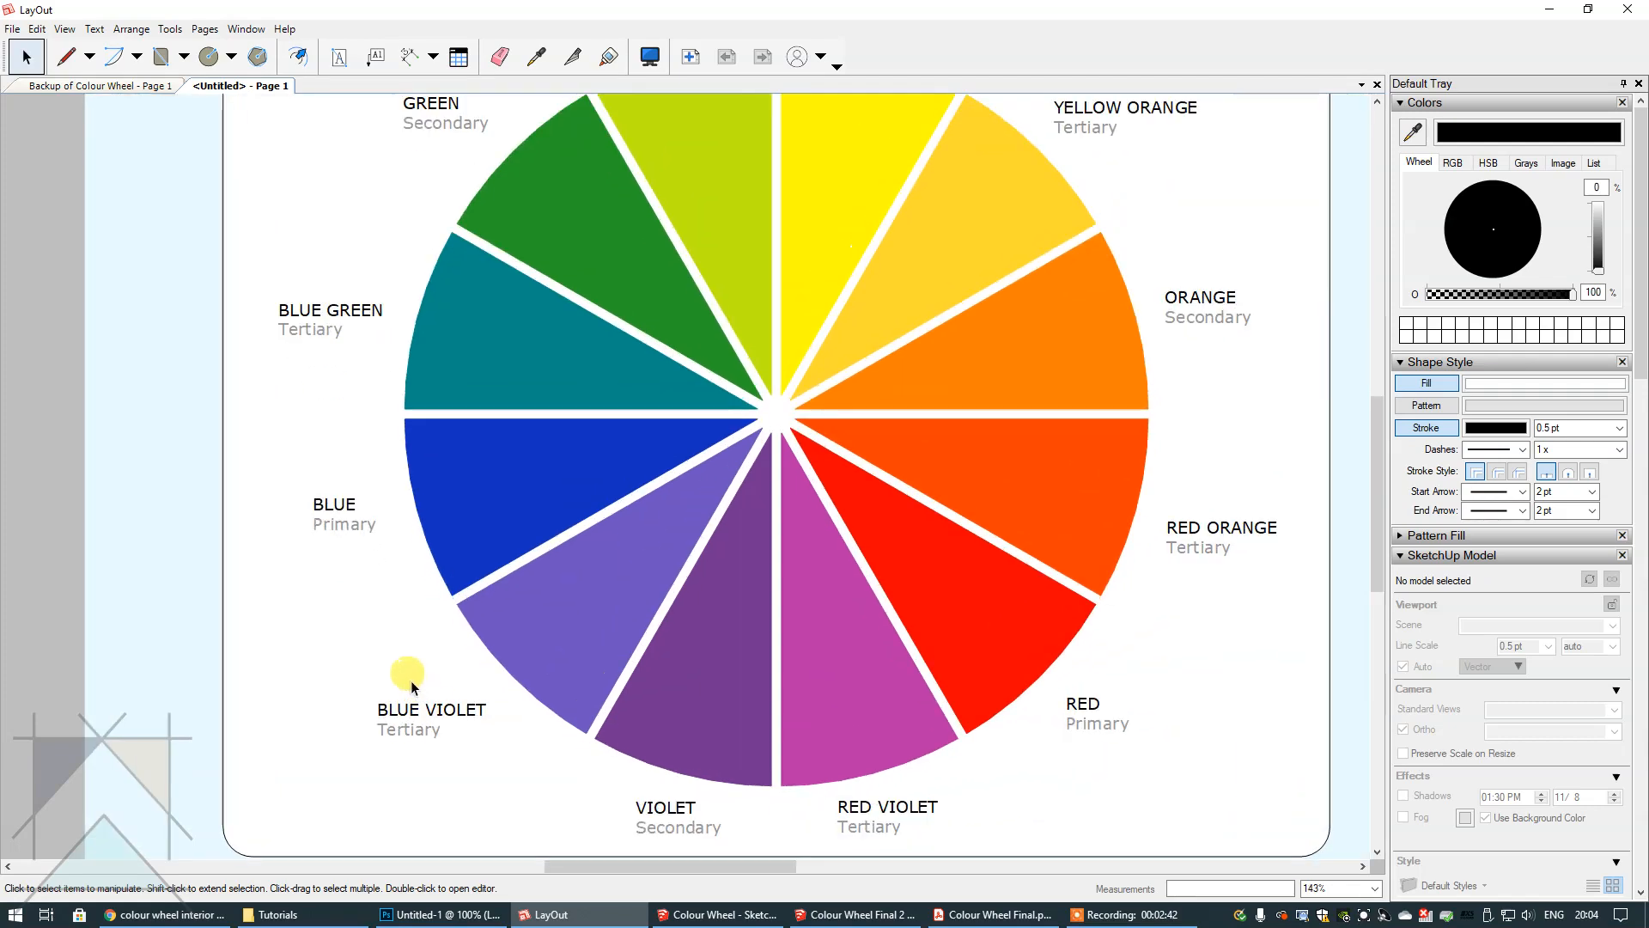
{"action": "left_click", "coordinate": [337, 502]}
{"action": "scroll", "coordinate": [344, 502], "scroll_direction": "up", "scroll_amount": 1}
{"action": "left_click_drag", "start_coordinate": [344, 502], "coordinate": [344, 501]}
{"action": "left_click_drag", "start_coordinate": [422, 726], "coordinate": [425, 708]}
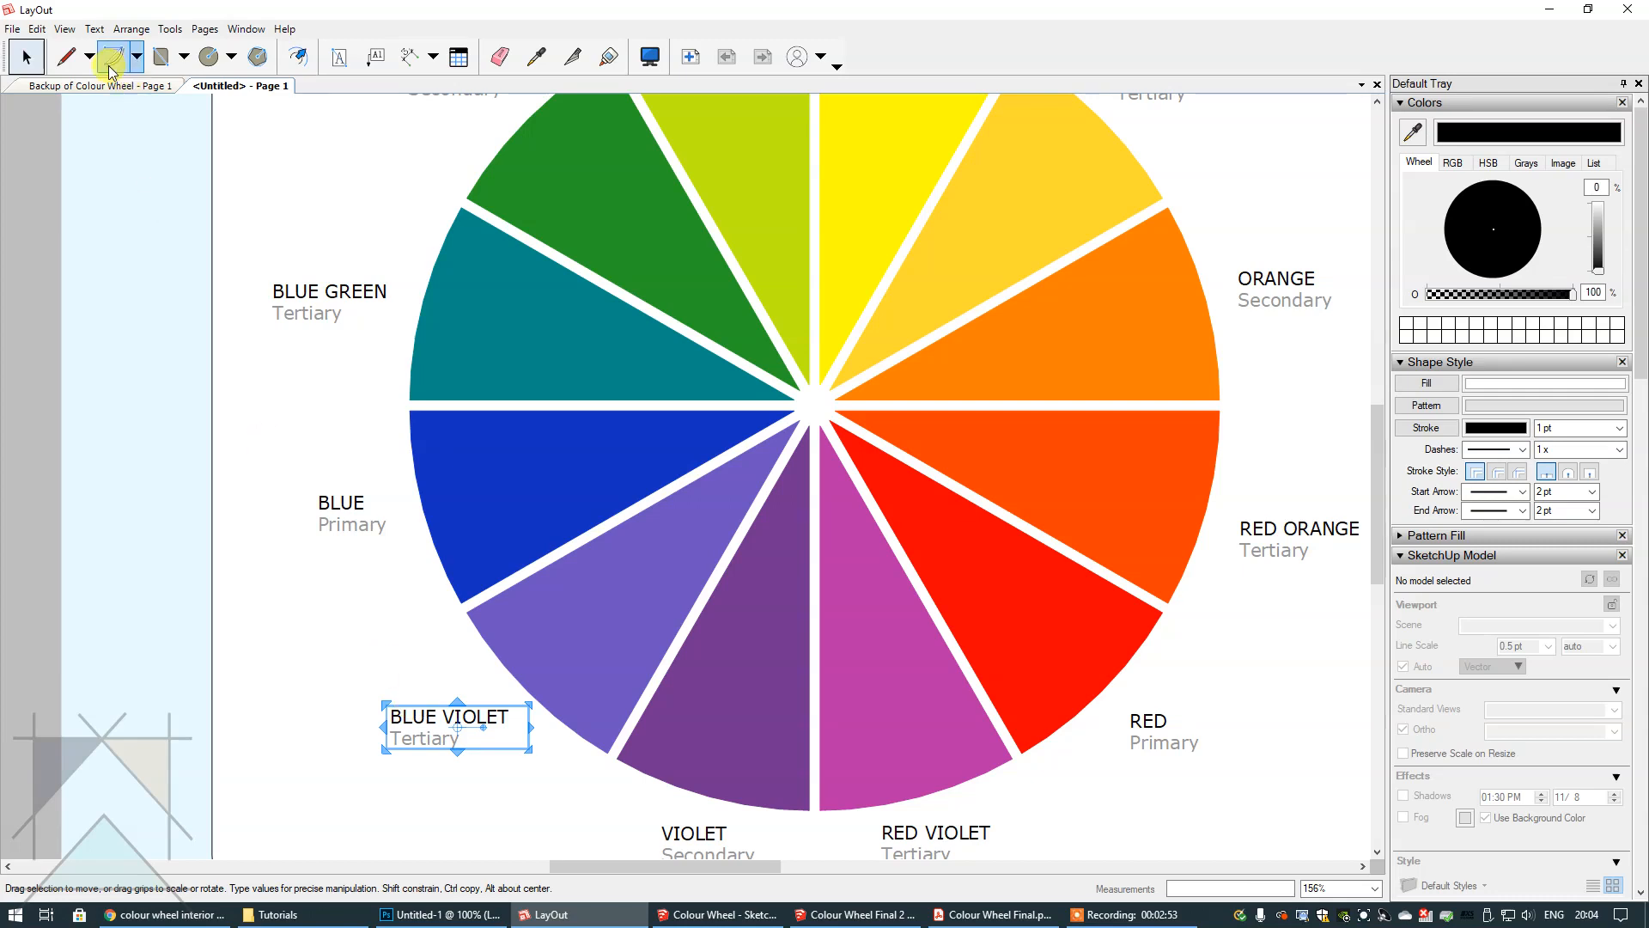
{"action": "left_click", "coordinate": [65, 28]}
{"action": "left_click", "coordinate": [116, 368]}
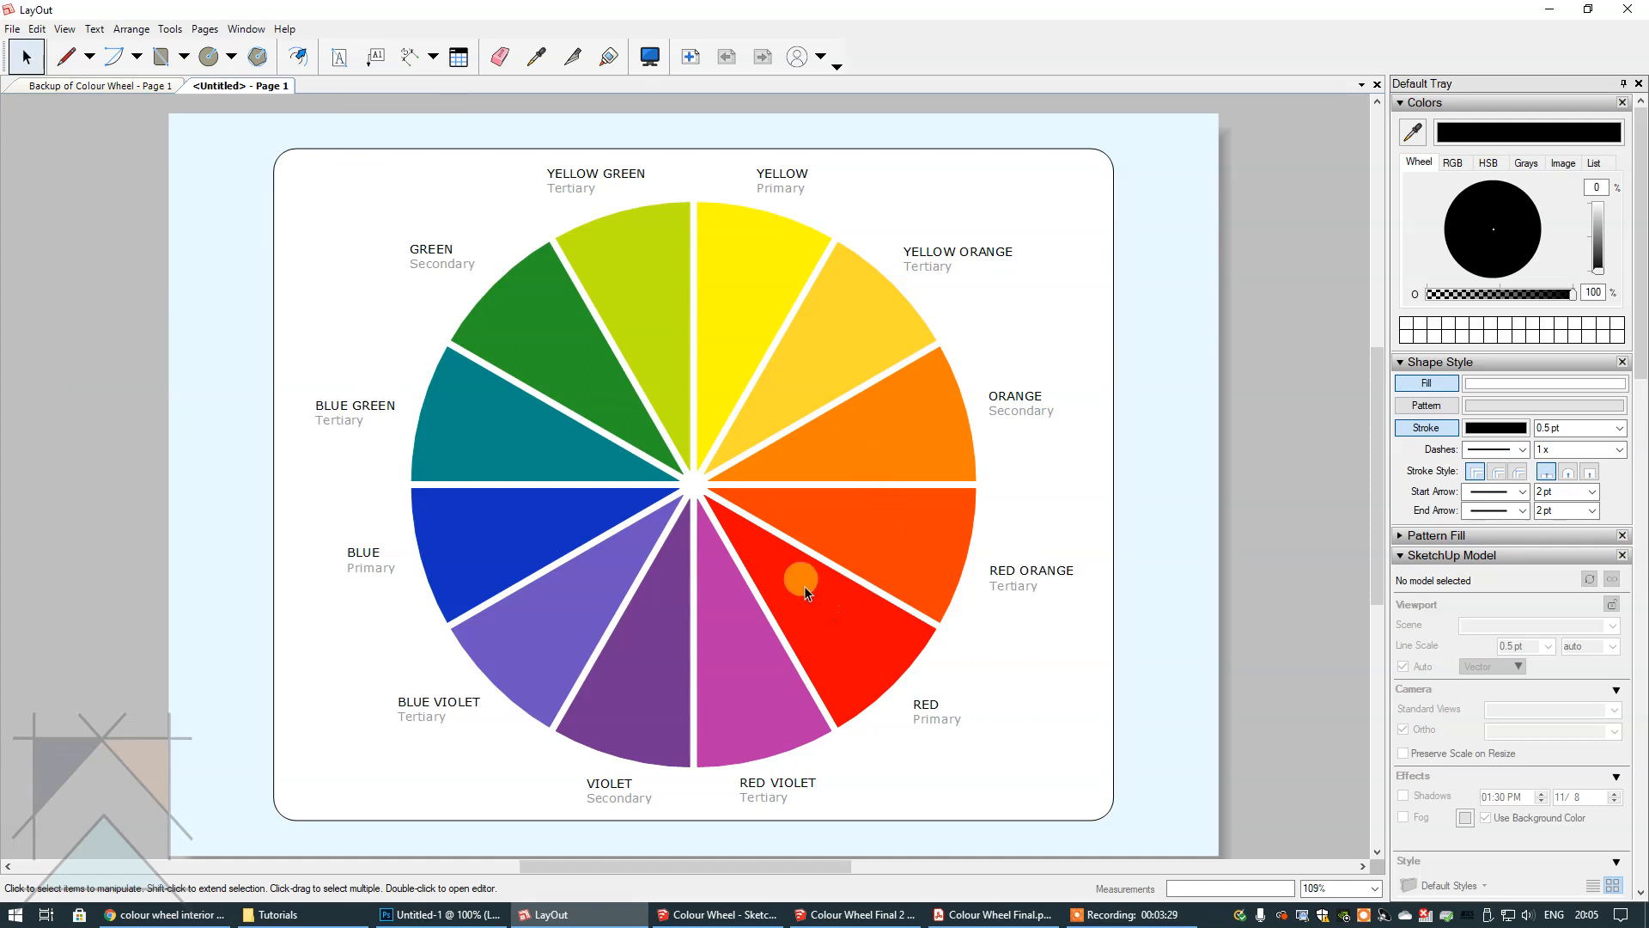
- Group the rounded frame, all twelve colour labels and the colour wheel viewport into one object
{"action": "left_click", "coordinate": [330, 203]}
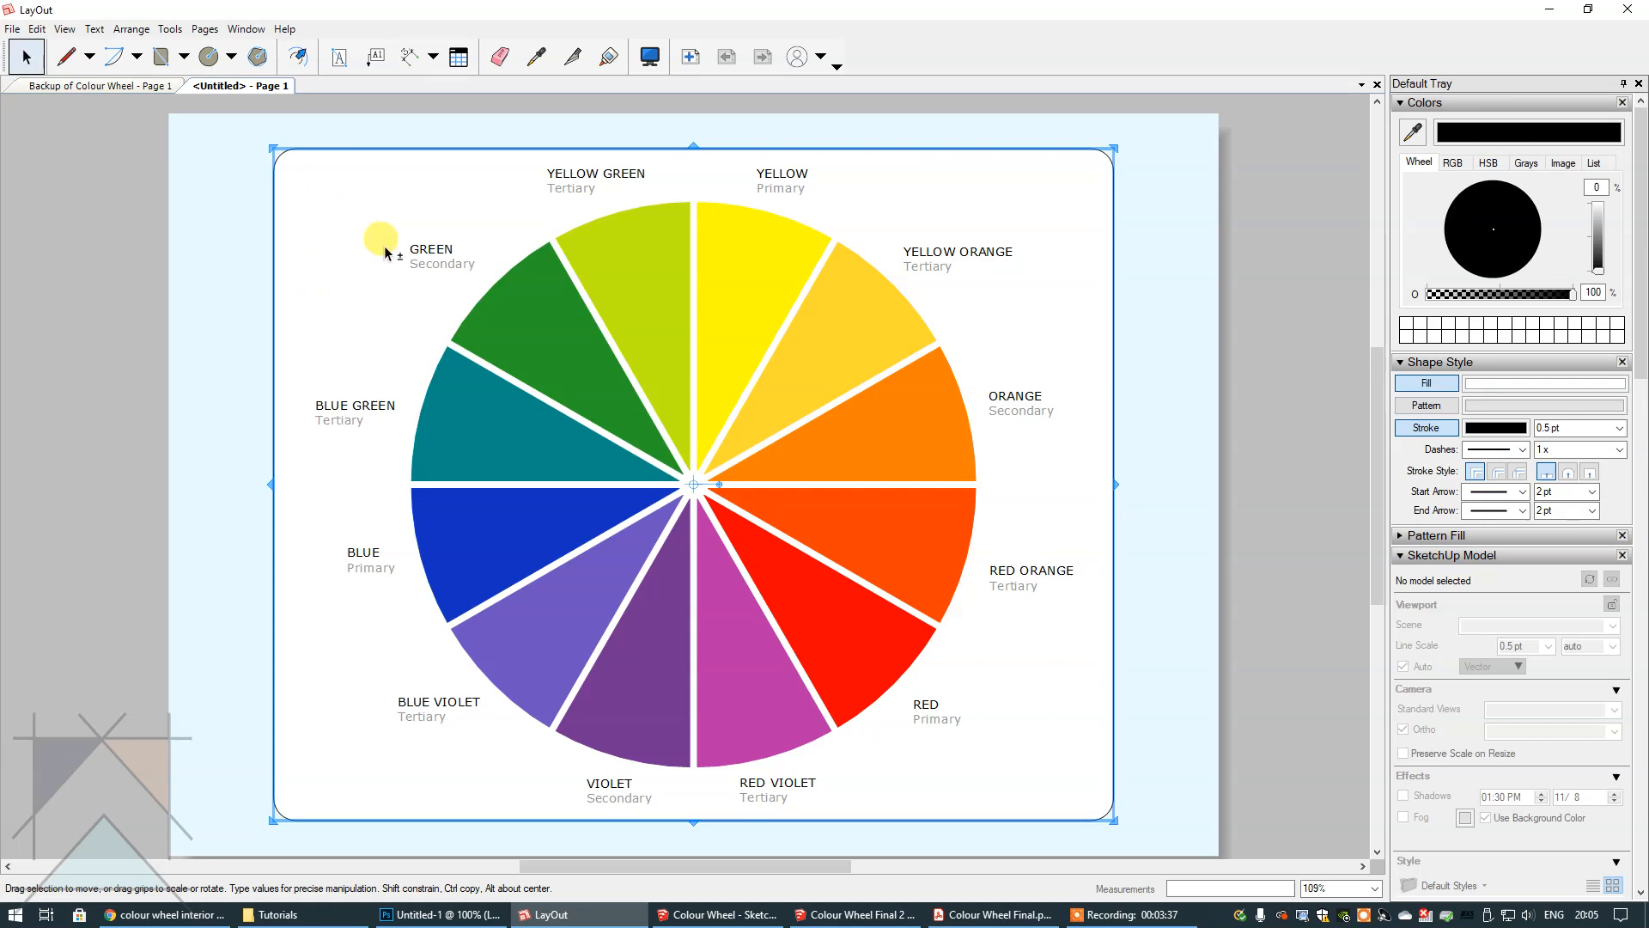
{"action": "left_click", "coordinate": [427, 249], "text": "shift"}
{"action": "left_click", "coordinate": [611, 182], "text": "shift"}
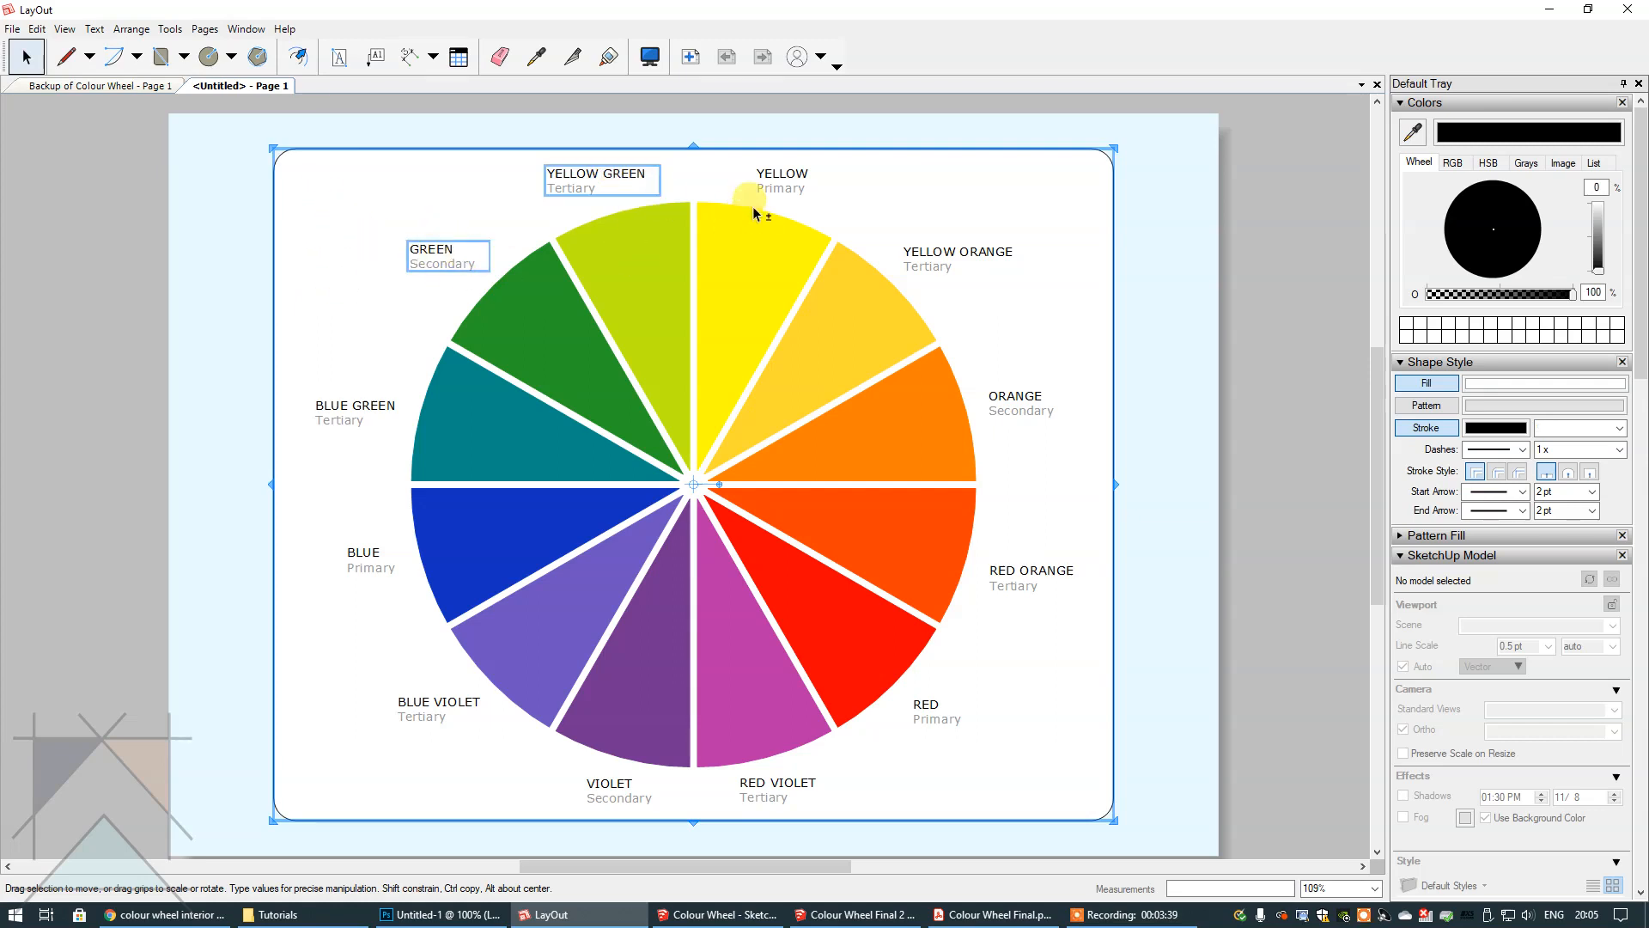
{"action": "left_click", "coordinate": [767, 176], "text": "shift"}
{"action": "left_click", "coordinate": [943, 257], "text": "shift"}
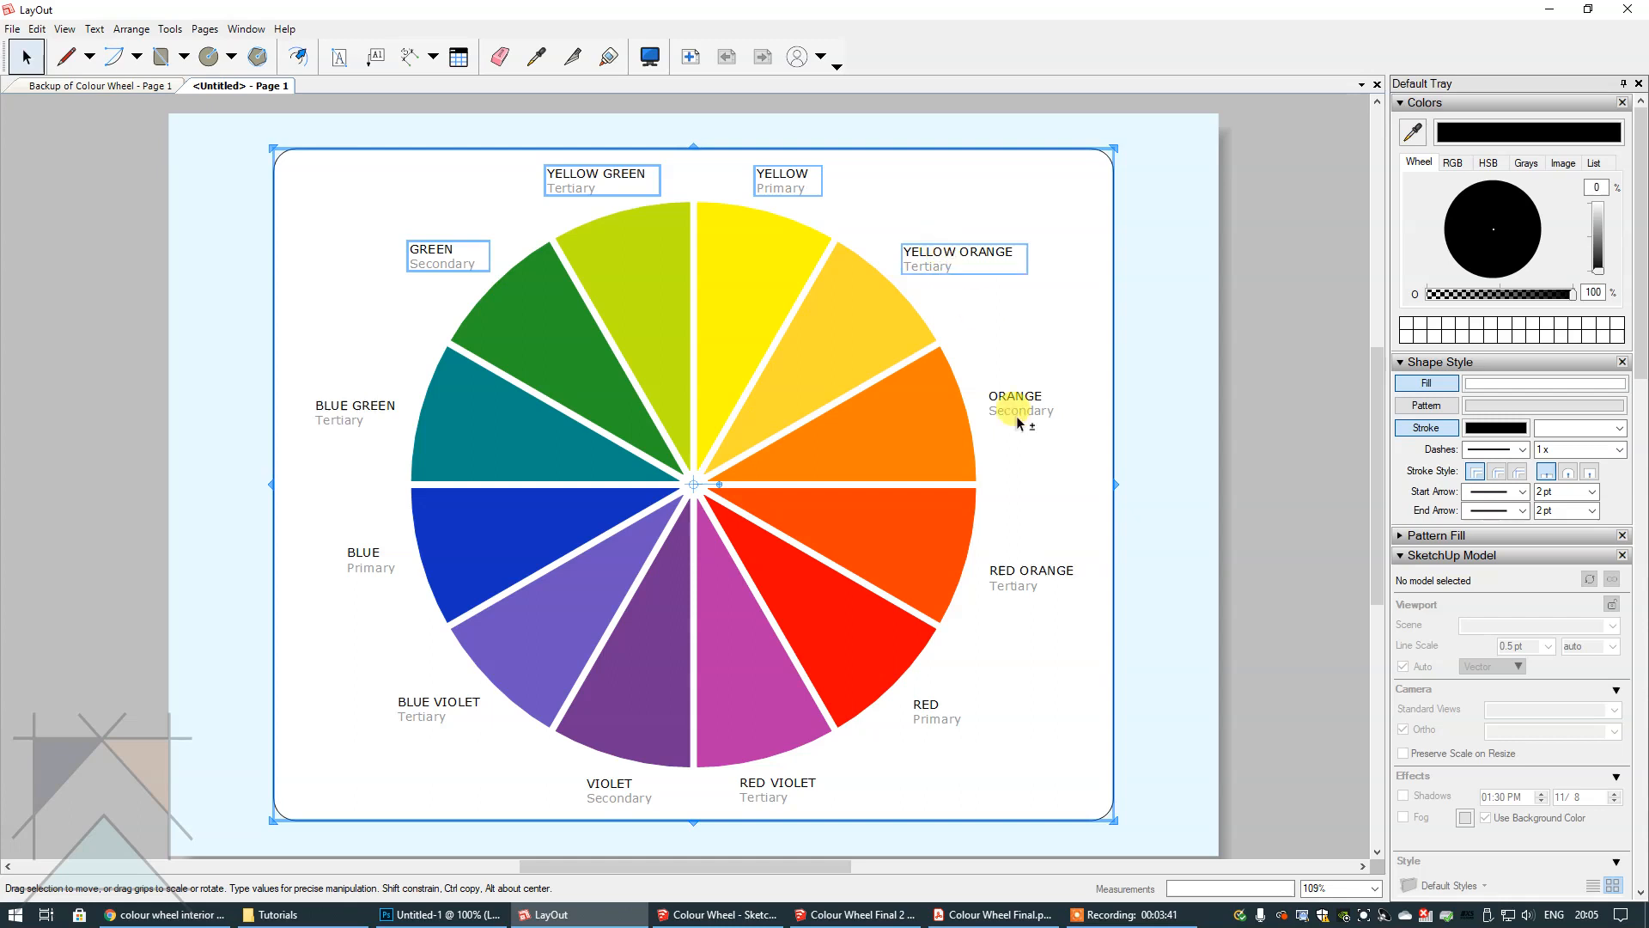
{"action": "left_click", "coordinate": [1013, 400], "text": "shift"}
{"action": "left_click", "coordinate": [1011, 575], "text": "shift"}
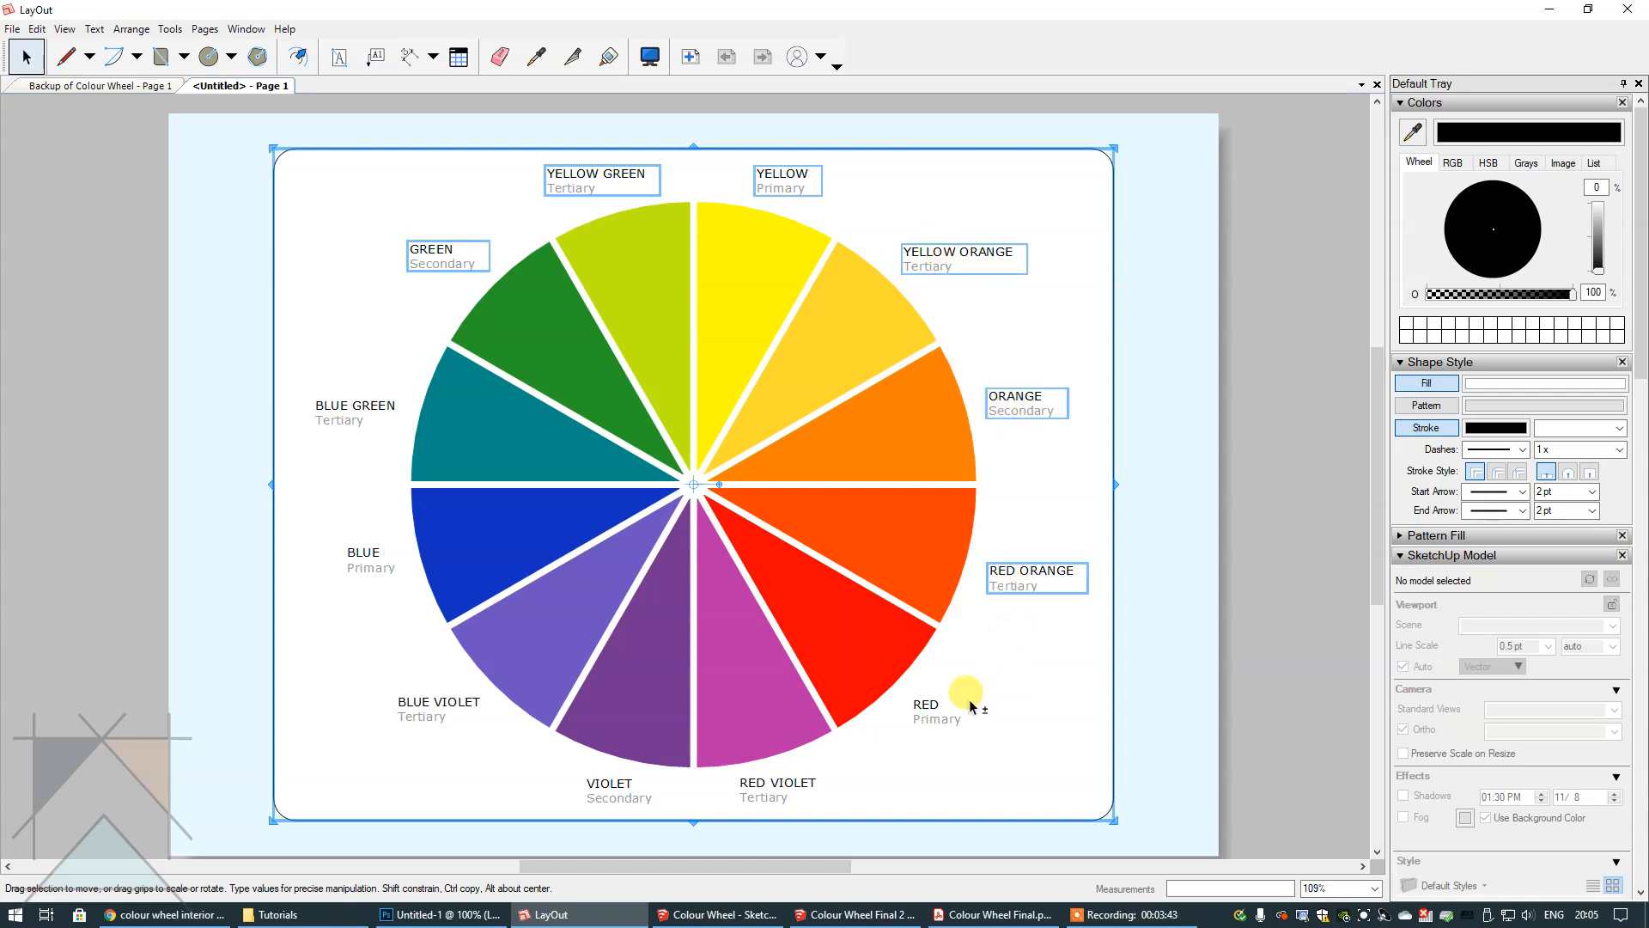
{"action": "left_click", "coordinate": [930, 709], "text": "shift"}
{"action": "left_click", "coordinate": [748, 786], "text": "shift"}
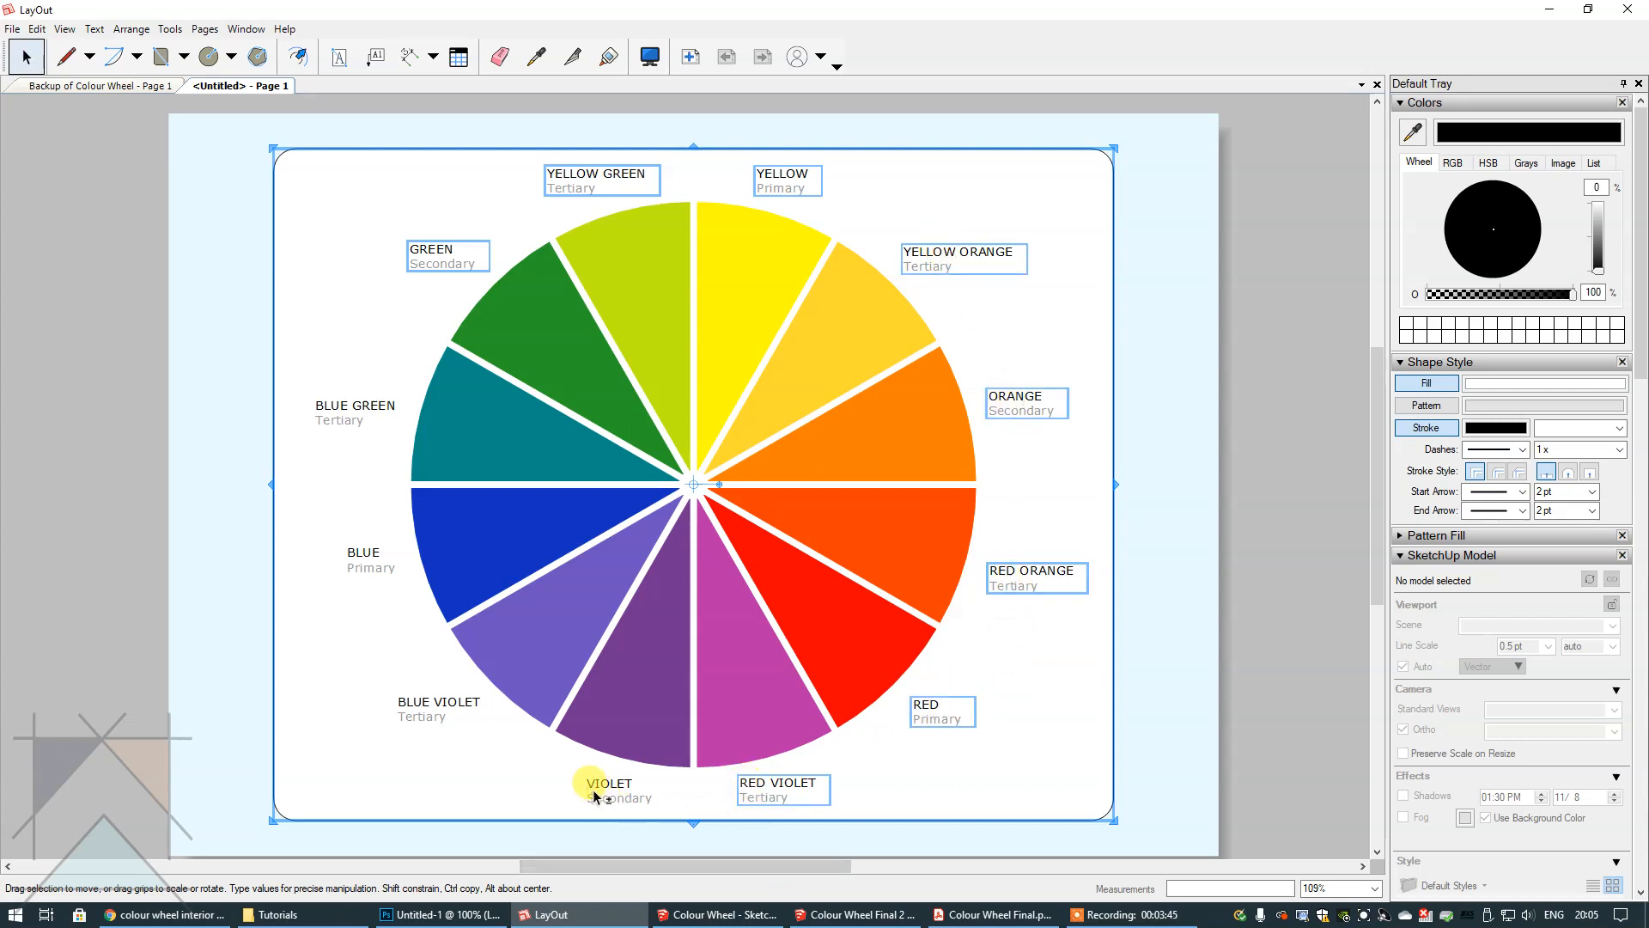
{"action": "left_click", "coordinate": [601, 786], "text": "shift"}
{"action": "left_click", "coordinate": [432, 711], "text": "shift"}
{"action": "left_click", "coordinate": [364, 554], "text": "shift"}
{"action": "left_click", "coordinate": [348, 410], "text": "shift"}
{"action": "left_click", "coordinate": [596, 383], "text": "shift"}
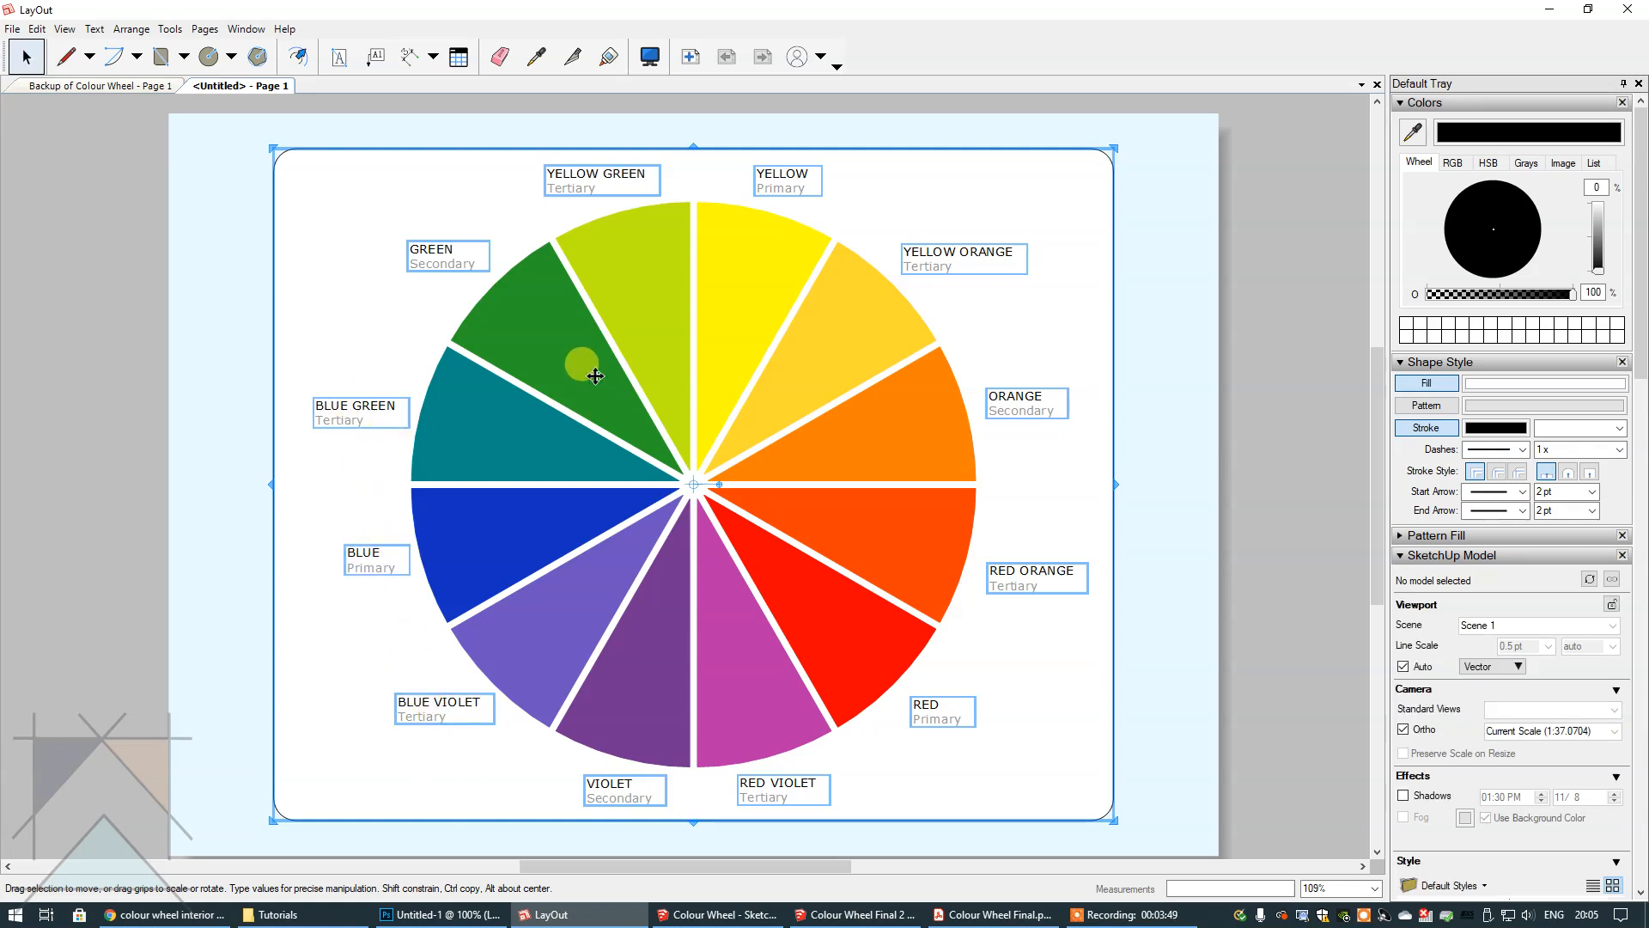
{"action": "right_click", "coordinate": [596, 383]}
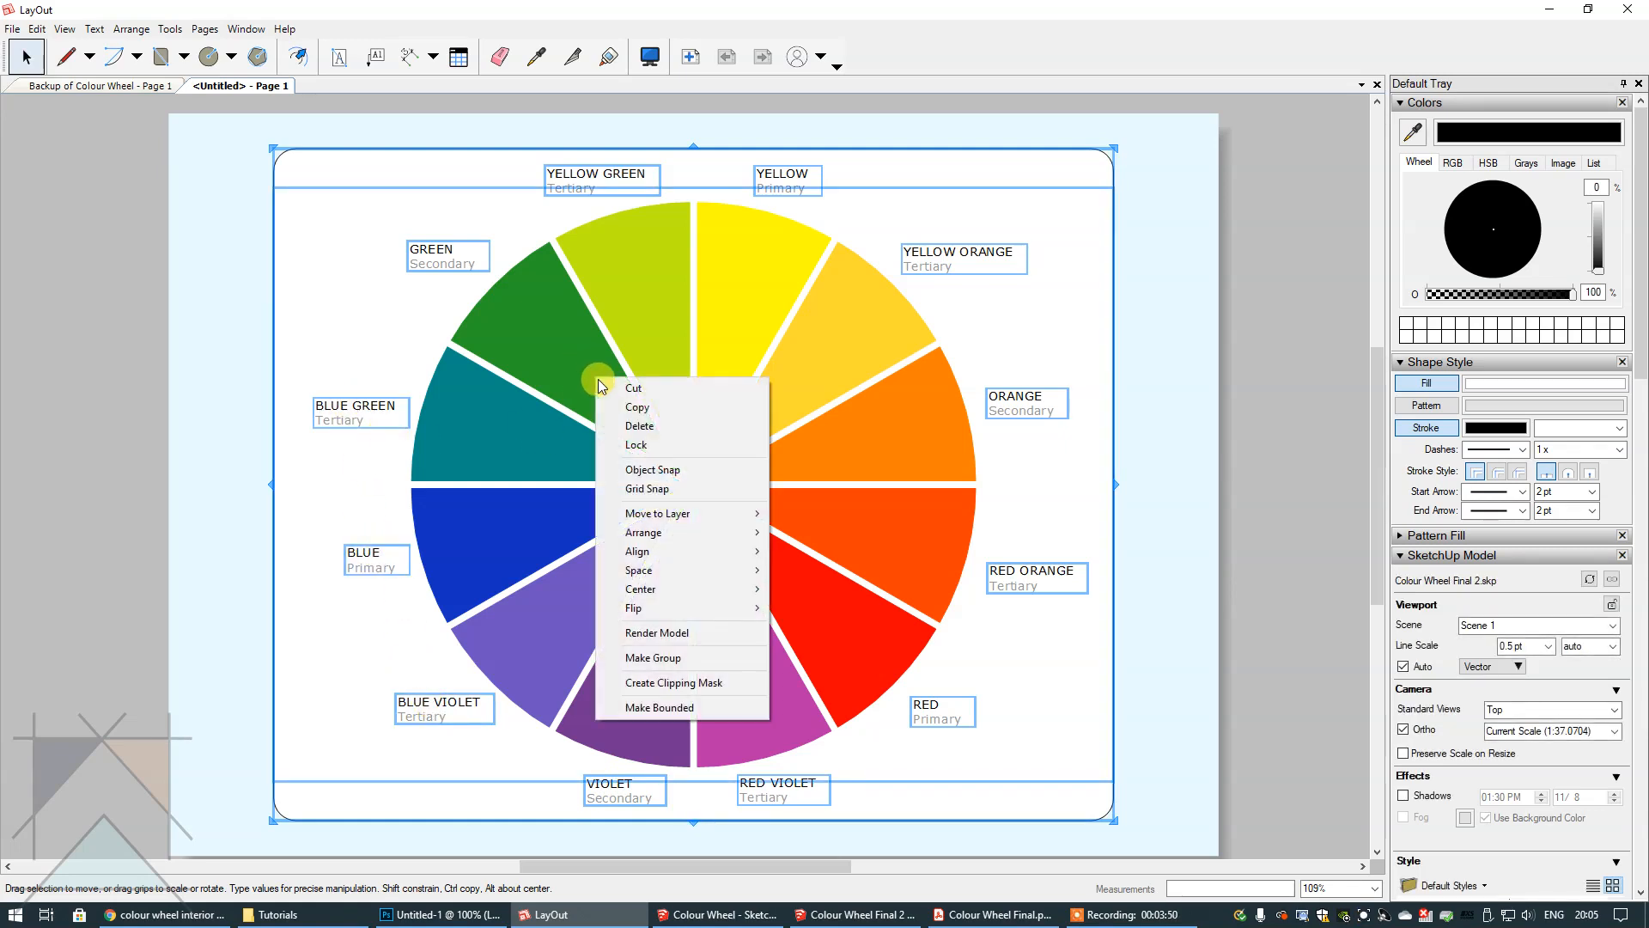
{"action": "left_click", "coordinate": [653, 657]}
- Try moving the grouped colour wheel diagonally across the page as one unit, and undo the move
{"action": "left_click_drag", "start_coordinate": [729, 447], "coordinate": [897, 505]}
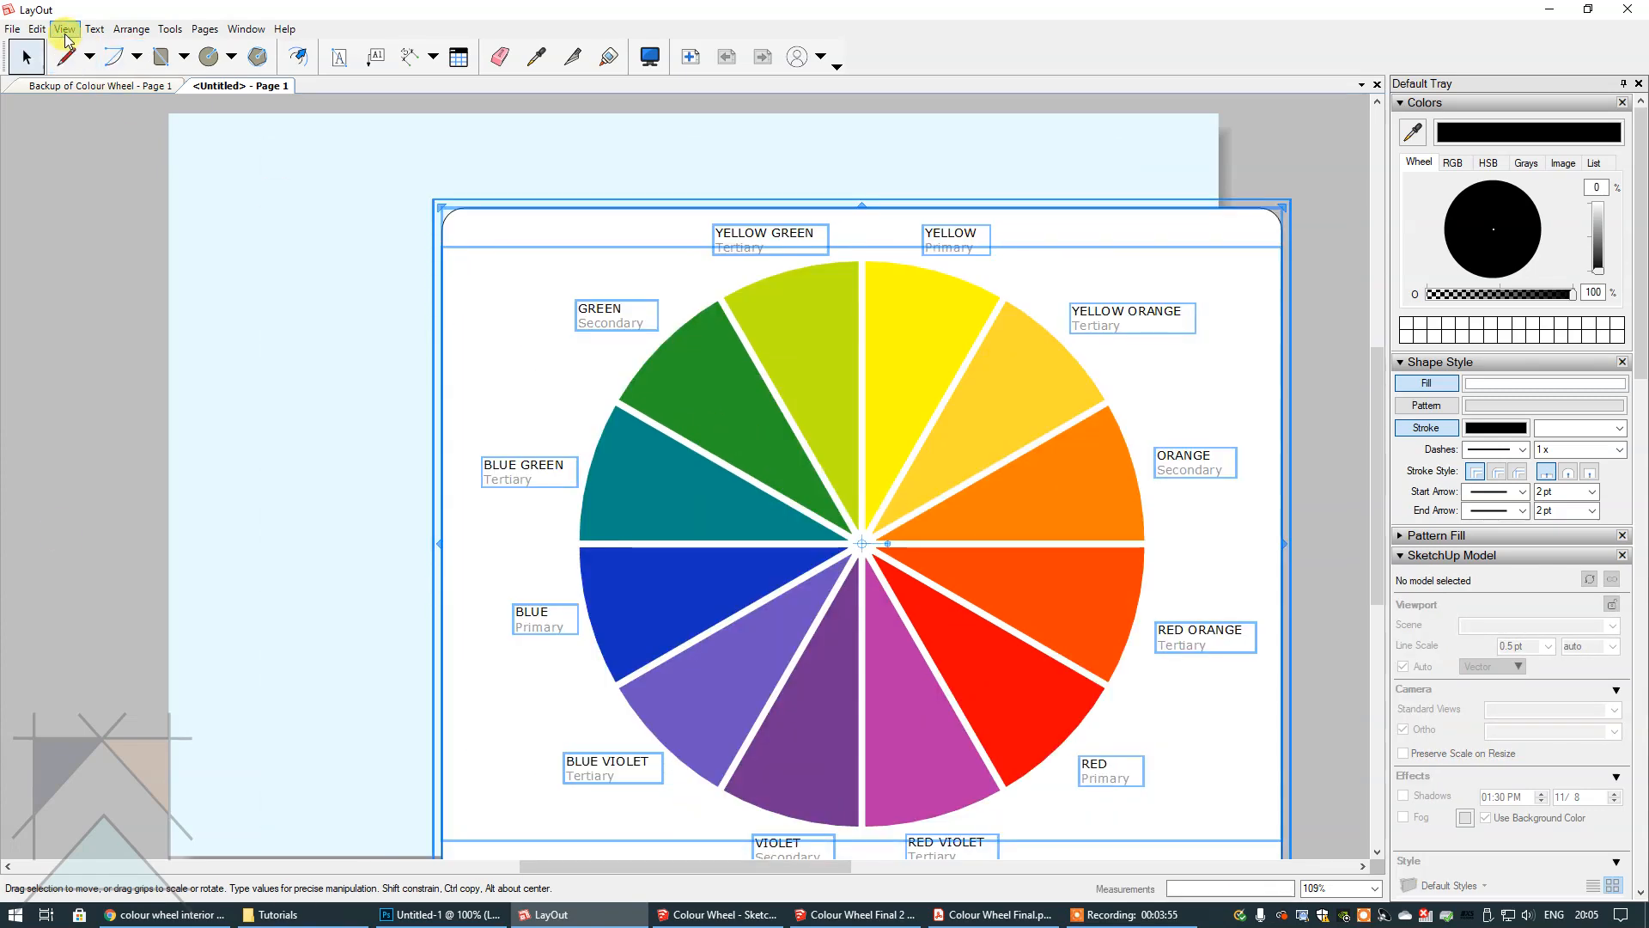
{"action": "left_click", "coordinate": [37, 28]}
{"action": "left_click", "coordinate": [67, 57]}
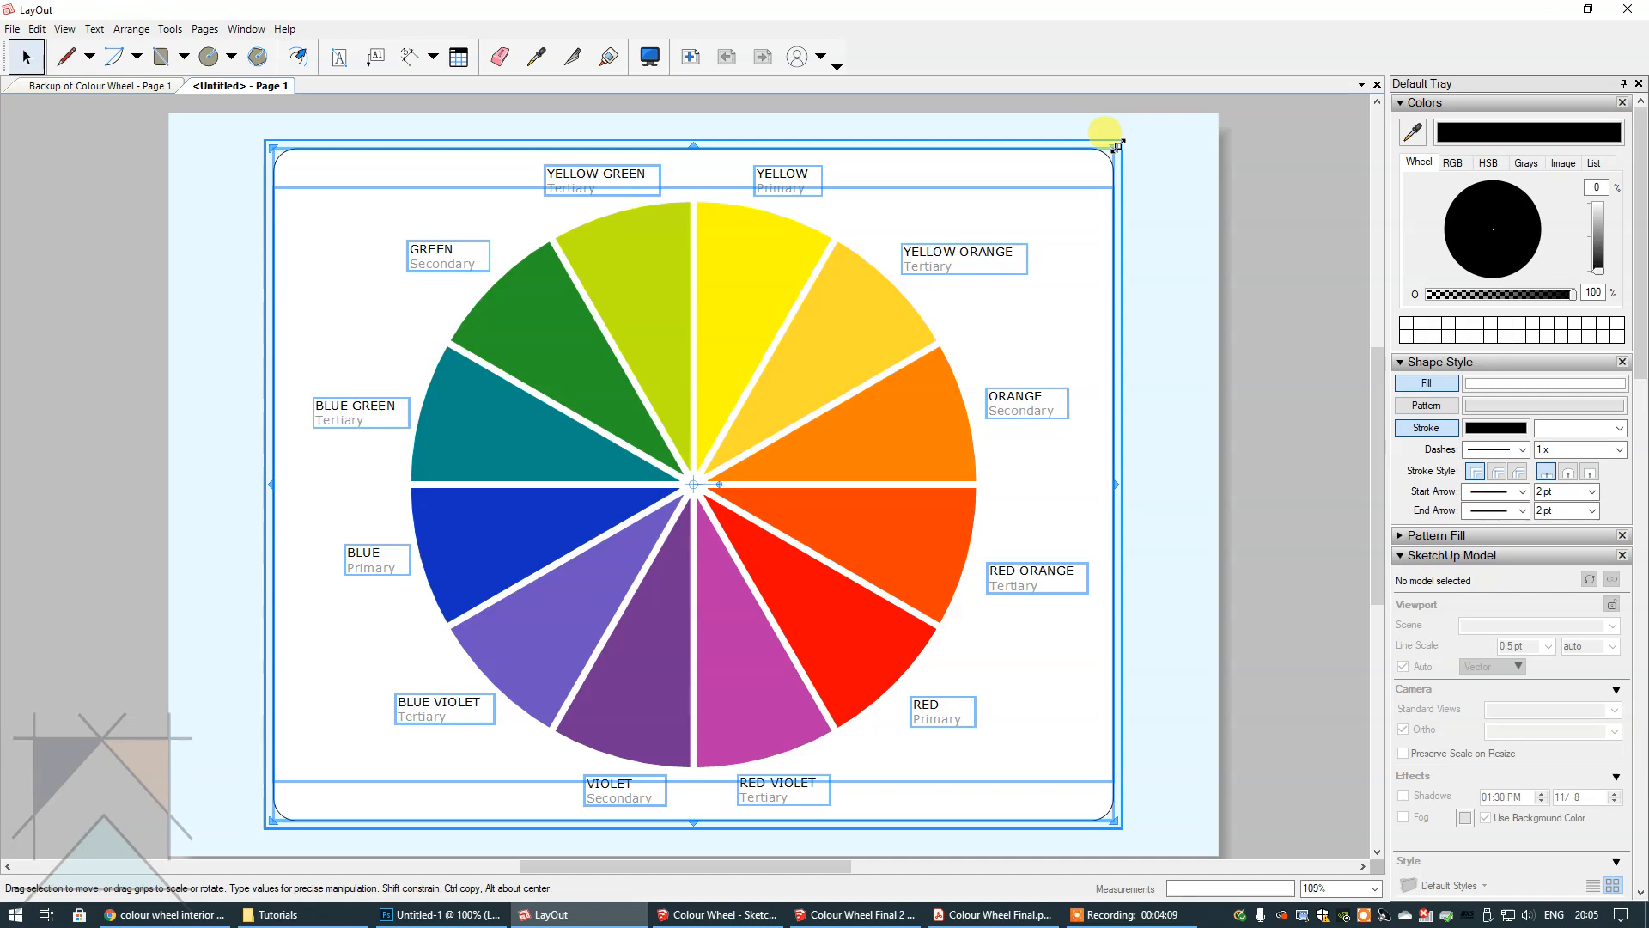
- Scale the colour wheel group down slightly from its upper-right corner to leave more room above the frame
{"action": "mouse_move", "coordinate": [1116, 146]}
{"action": "left_mouse_down"}
{"action": "mouse_move", "coordinate": [1083, 157]}
{"action": "mouse_move", "coordinate": [1101, 162]}
{"action": "left_mouse_up"}
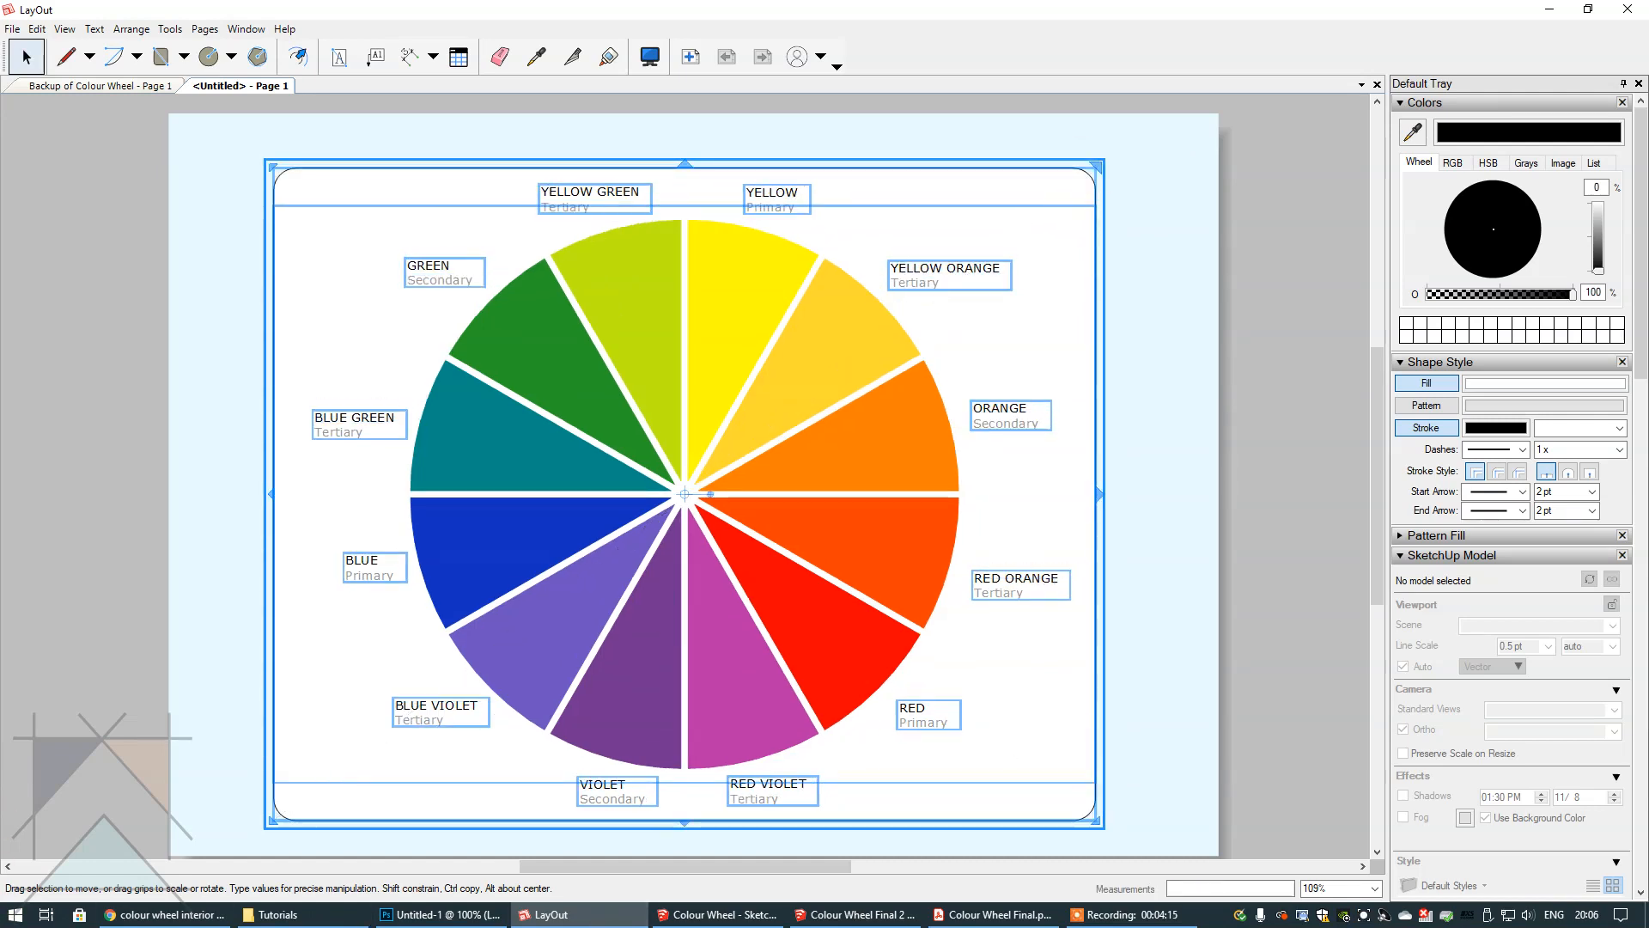
{"action": "left_click", "coordinate": [1268, 514]}
{"action": "left_click", "coordinate": [778, 525]}
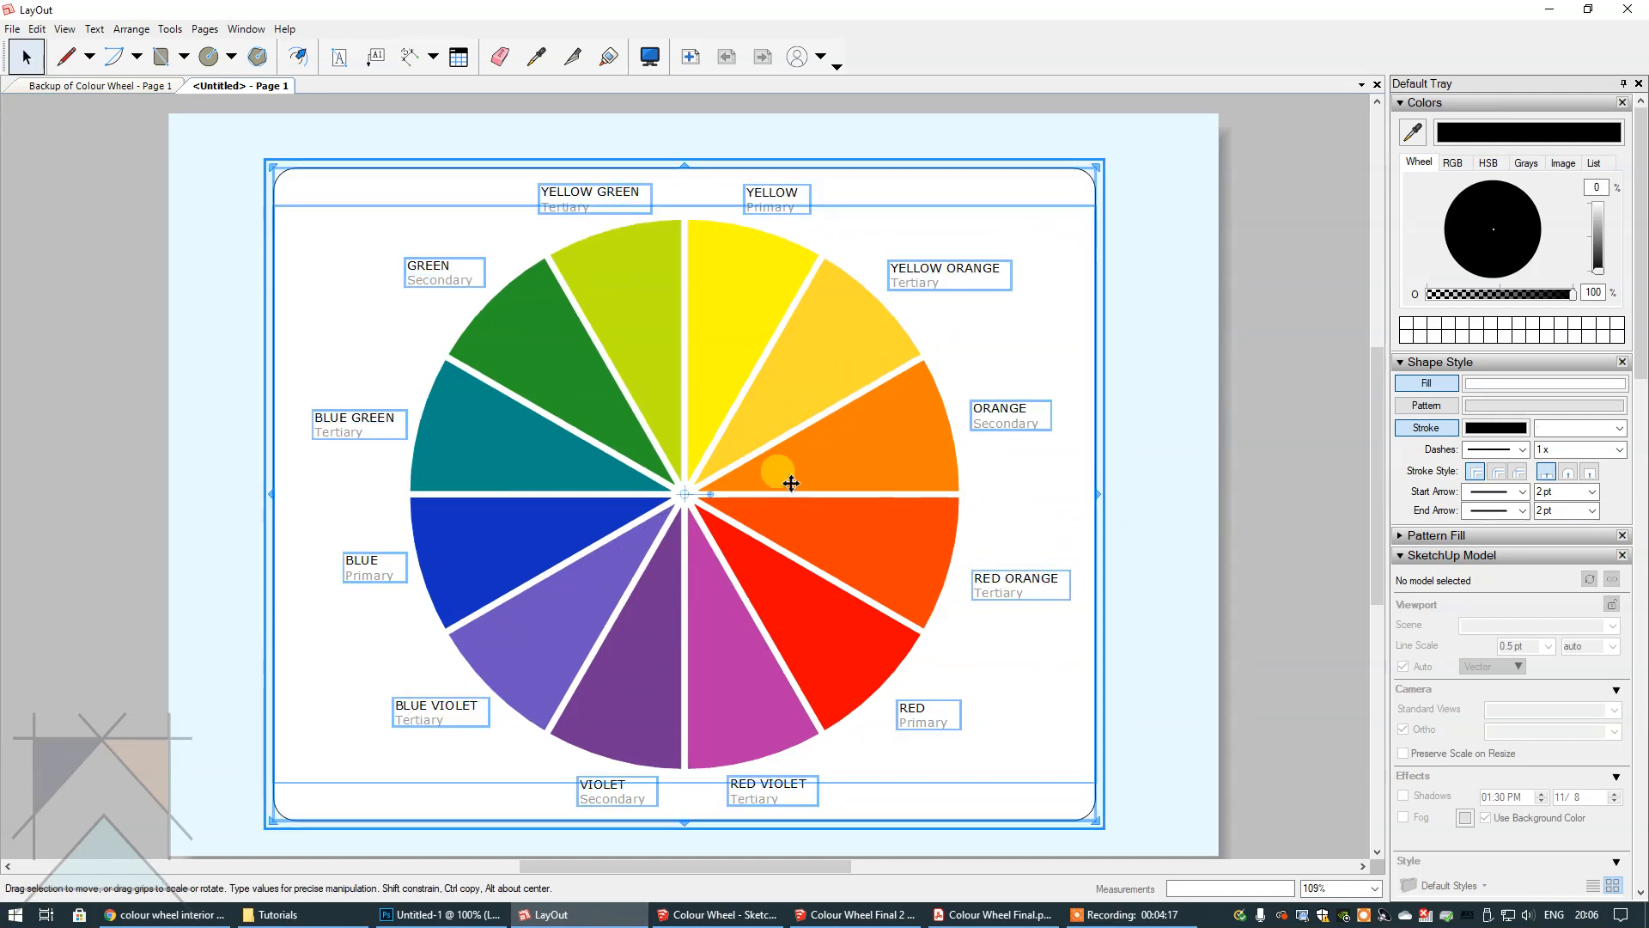
{"action": "left_click", "coordinate": [1287, 454]}
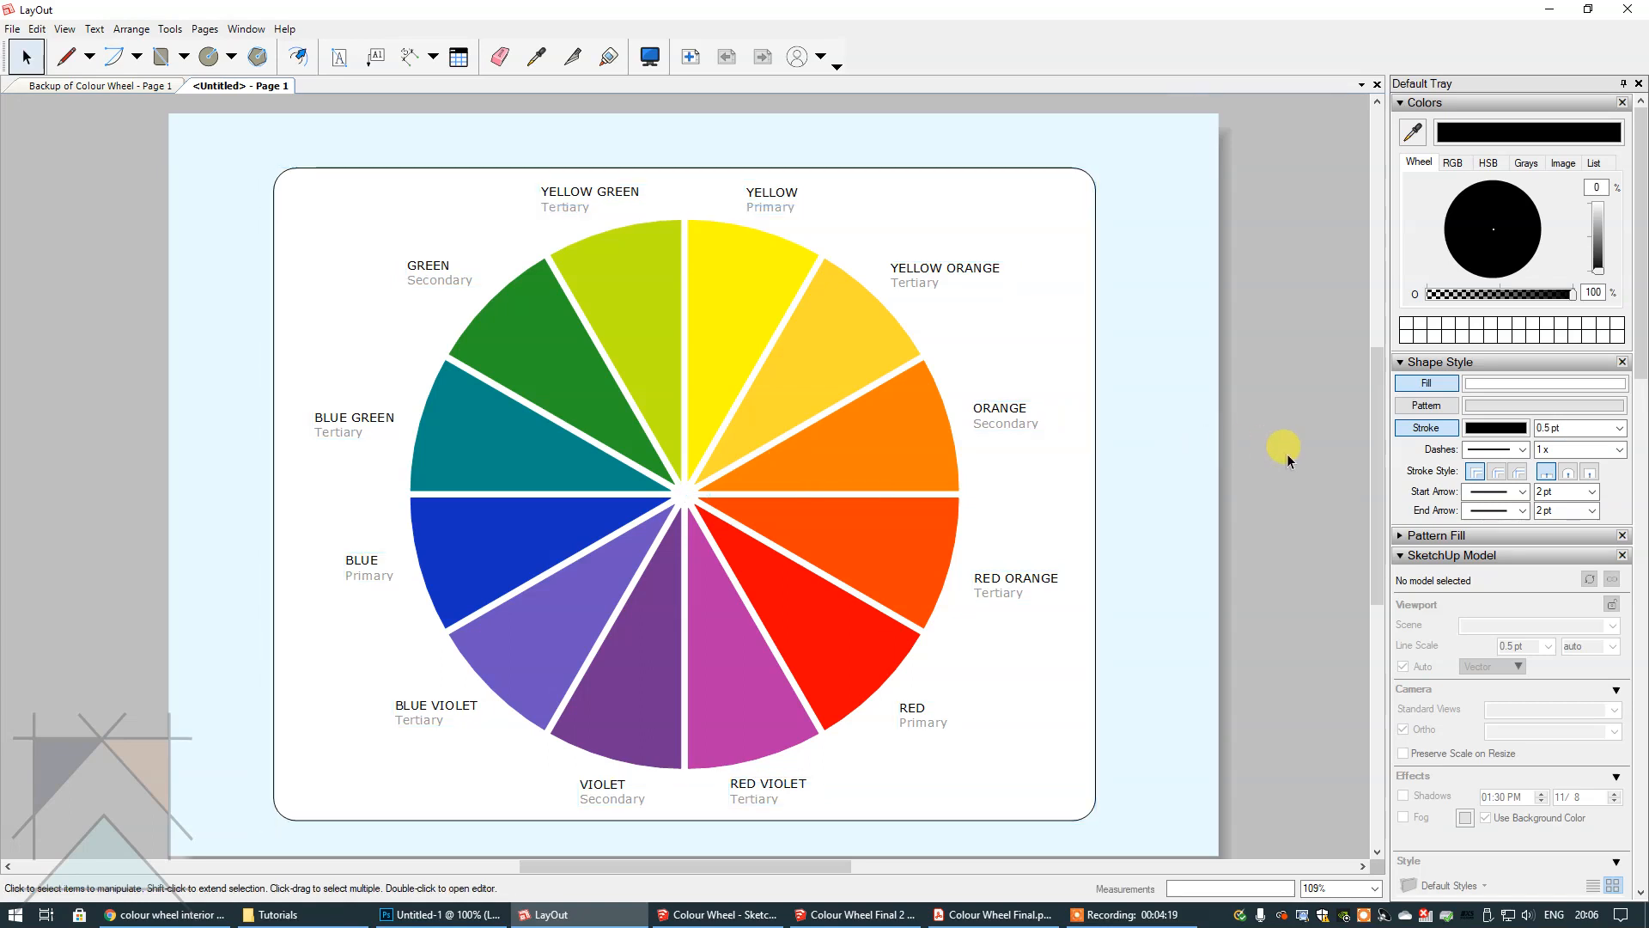
- Centre the colour wheel group both vertically and horizontally on the page
{"action": "left_click", "coordinate": [821, 467]}
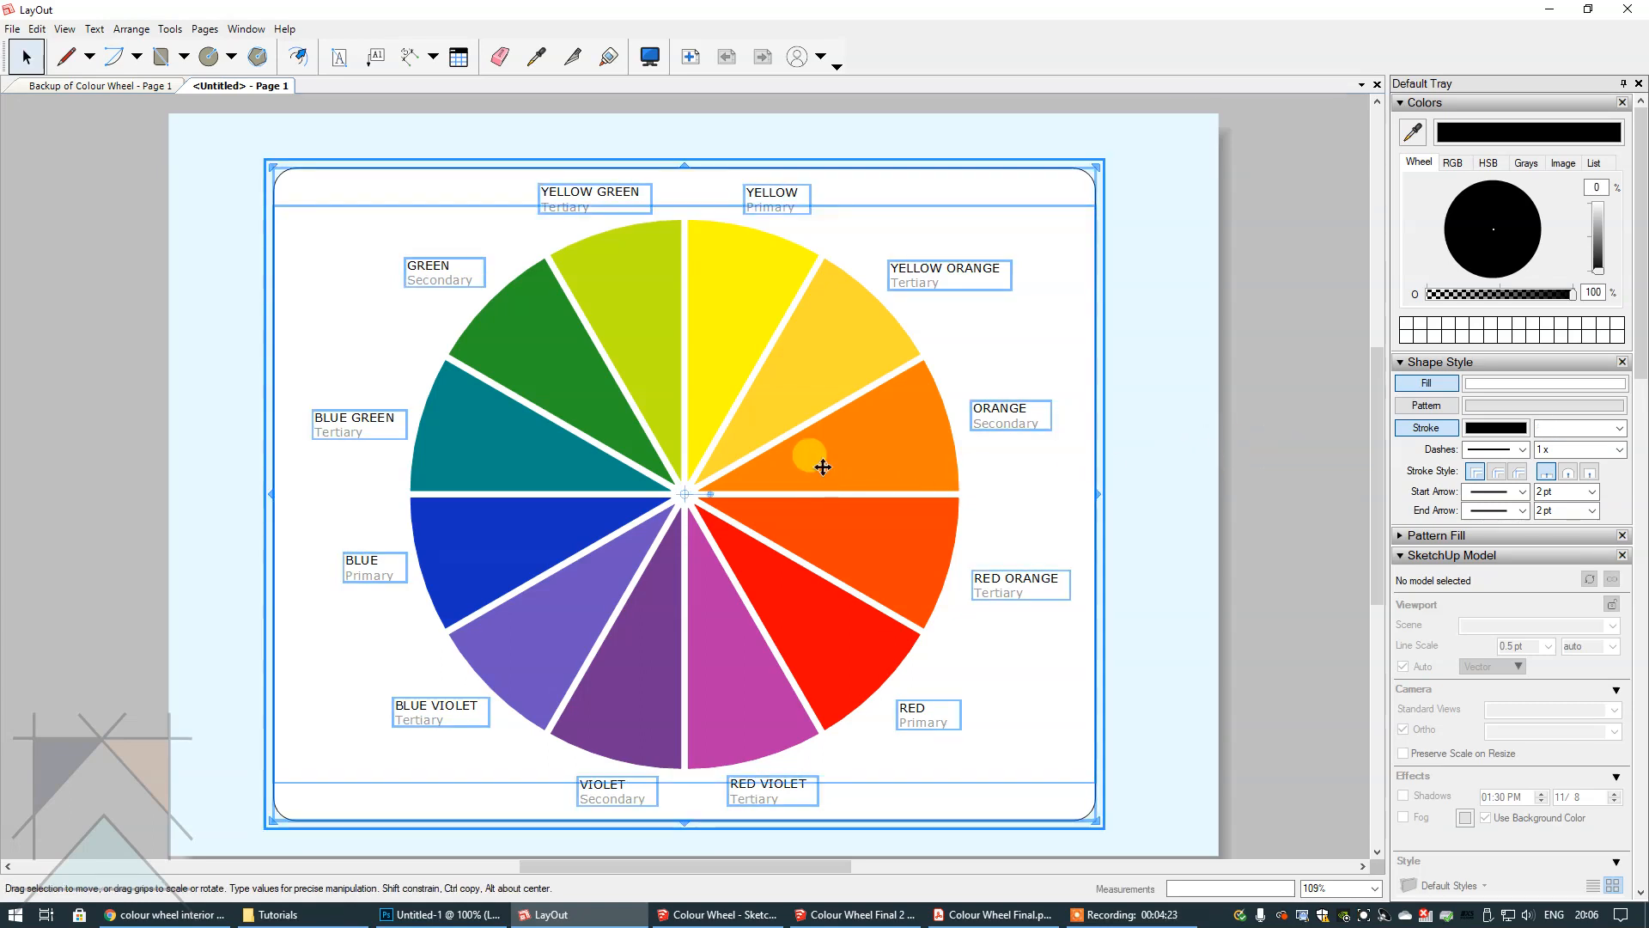
{"action": "right_click", "coordinate": [822, 467]}
{"action": "mouse_move", "coordinate": [902, 643]}
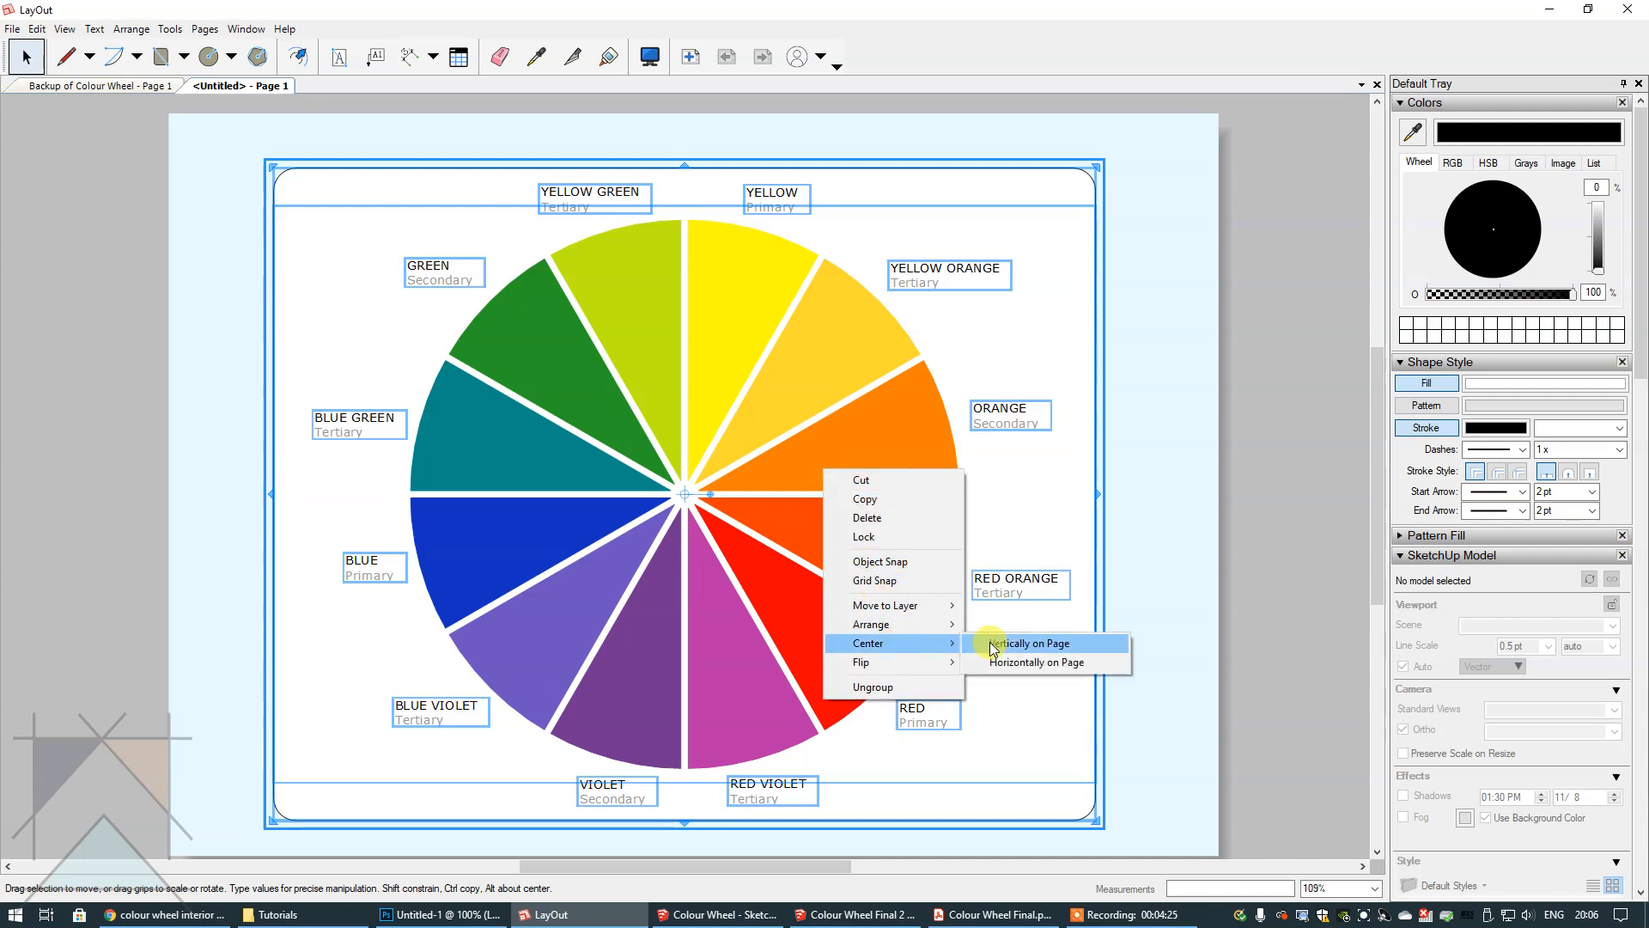
{"action": "left_click", "coordinate": [1010, 646]}
{"action": "right_click", "coordinate": [858, 418]}
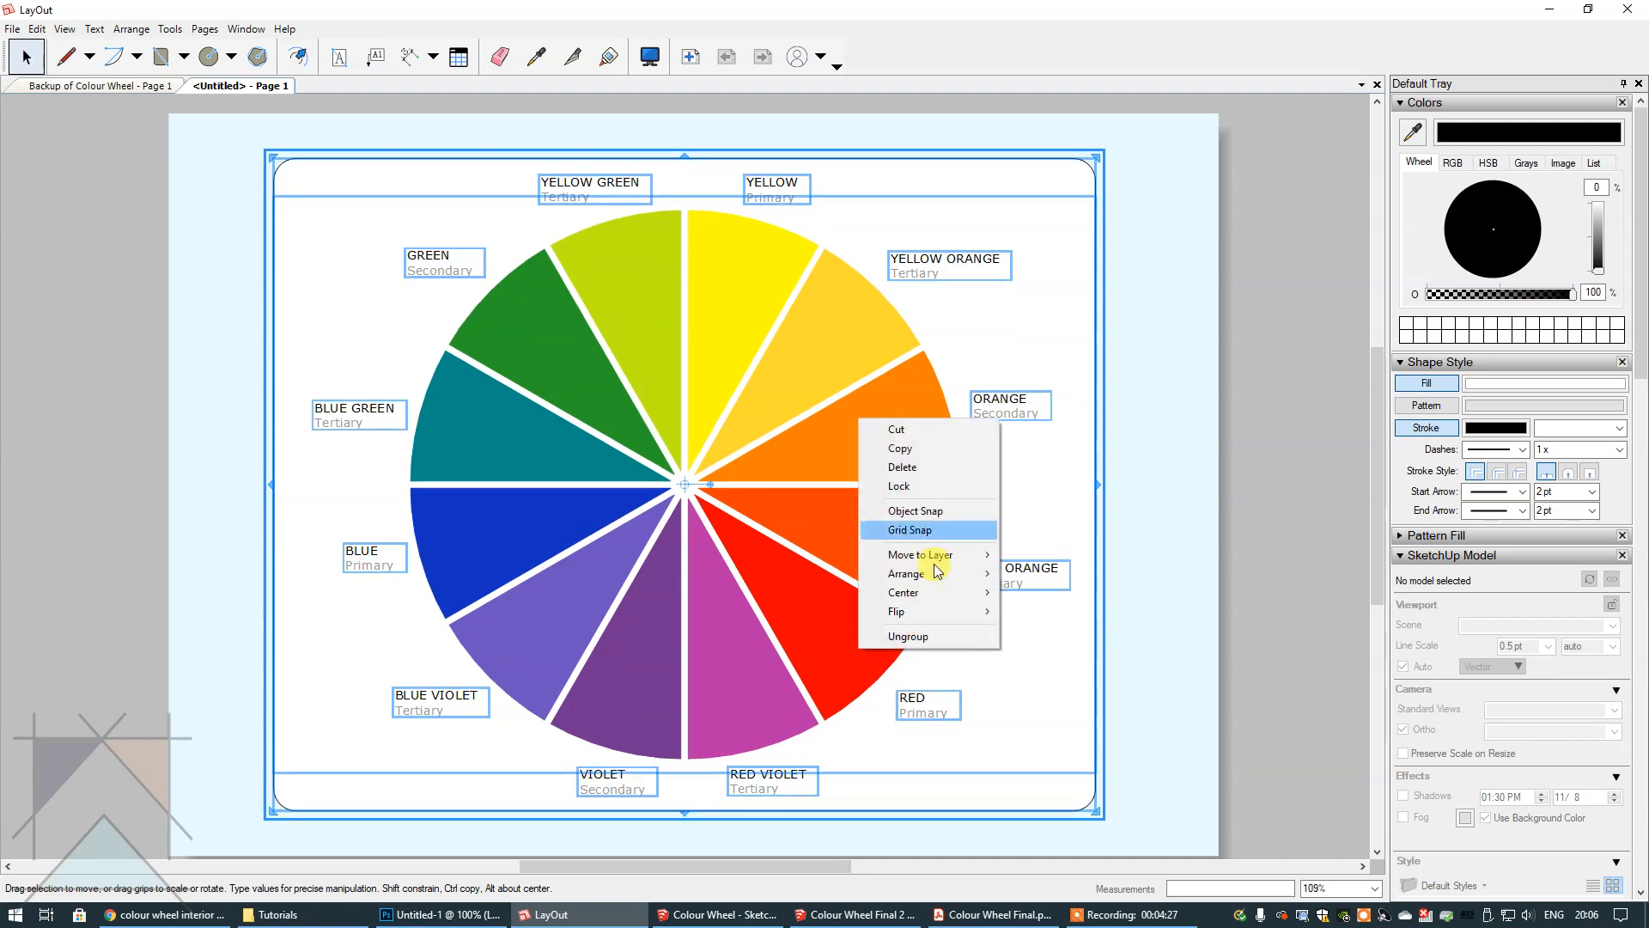
{"action": "mouse_move", "coordinate": [944, 594]}
{"action": "left_click", "coordinate": [1049, 613]}
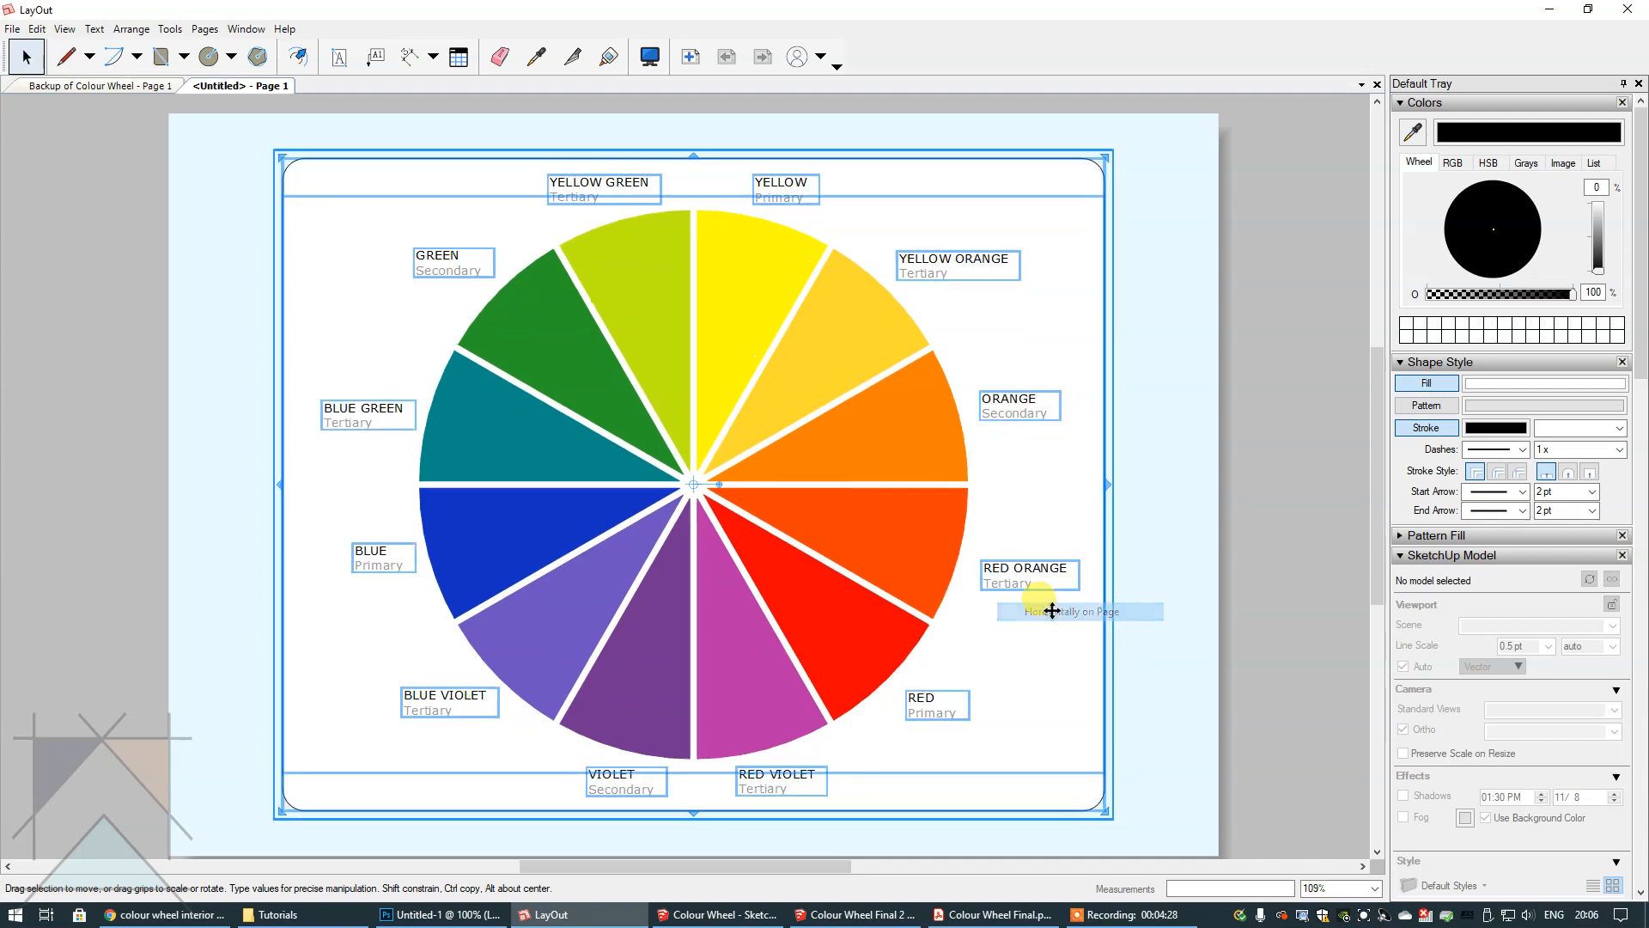
{"action": "left_click", "coordinate": [1308, 615]}
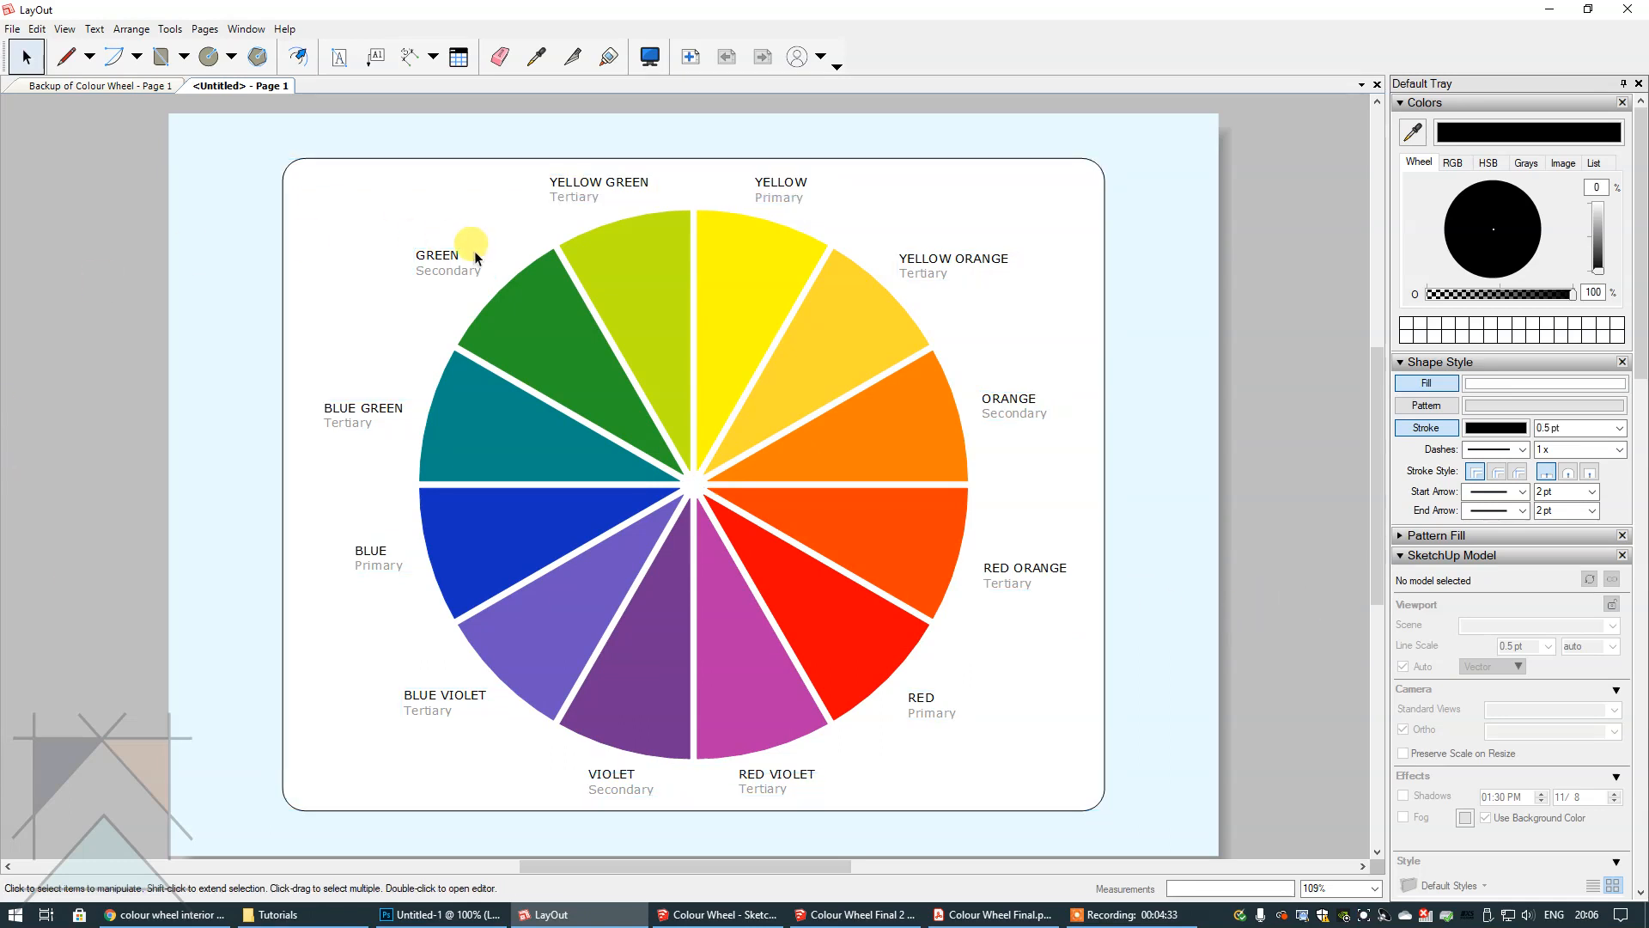
- Add the title text "Colour Wheel" in the tinted margin above the frame
{"action": "left_click", "coordinate": [342, 56]}
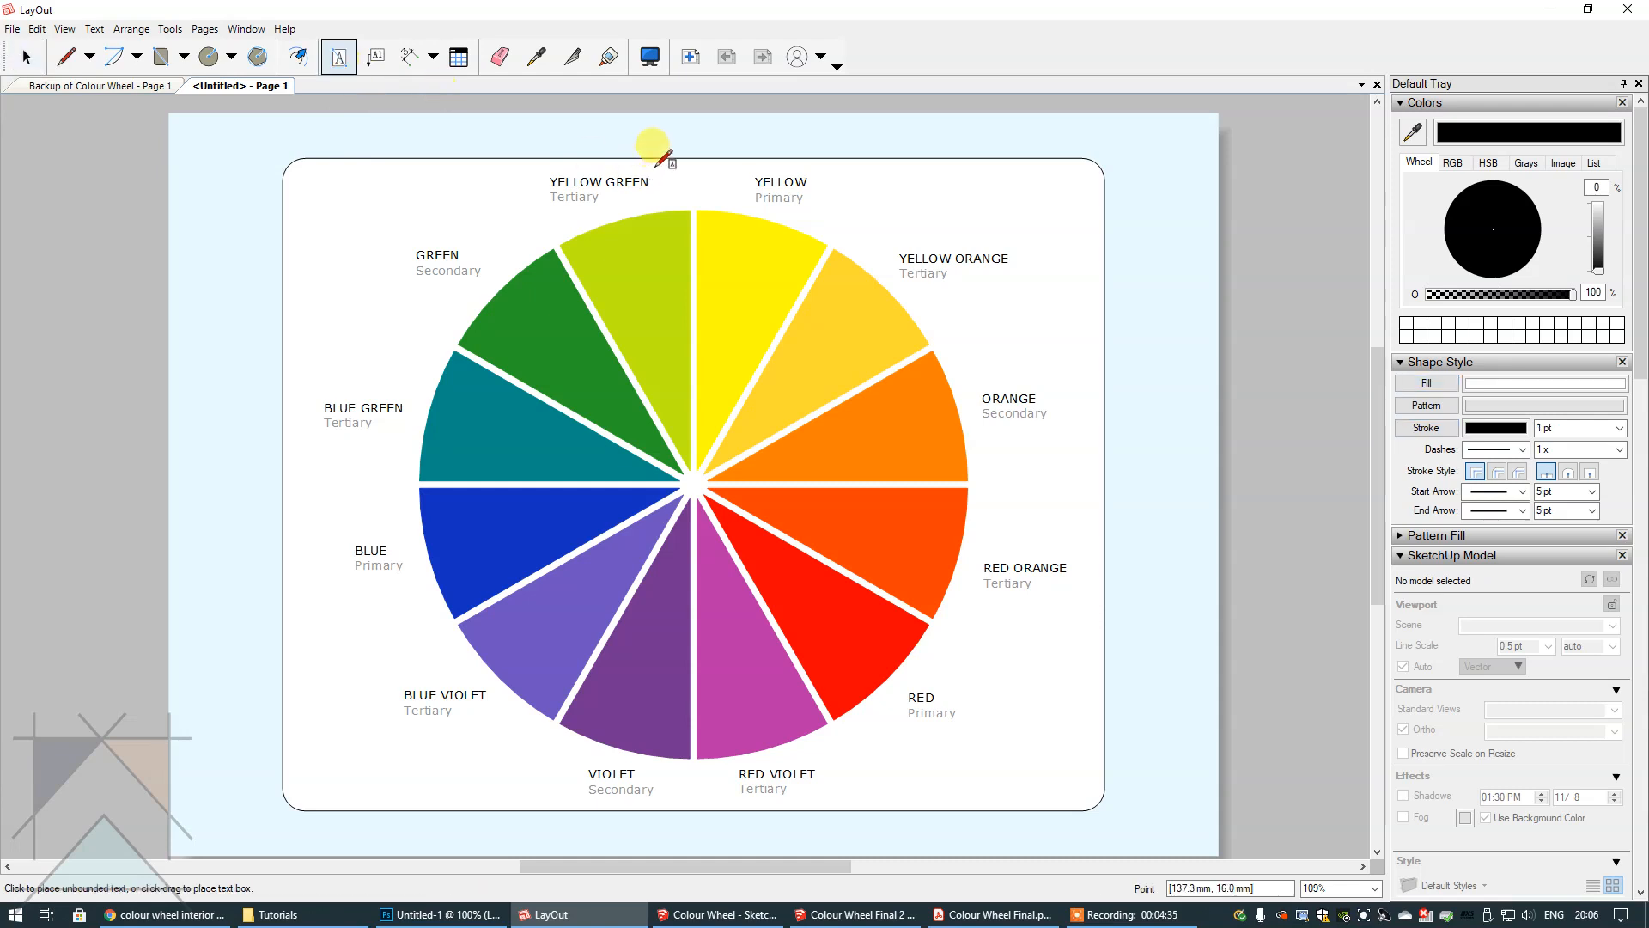
{"action": "left_click", "coordinate": [670, 139]}
{"action": "type", "text": "Colour Wheel"}
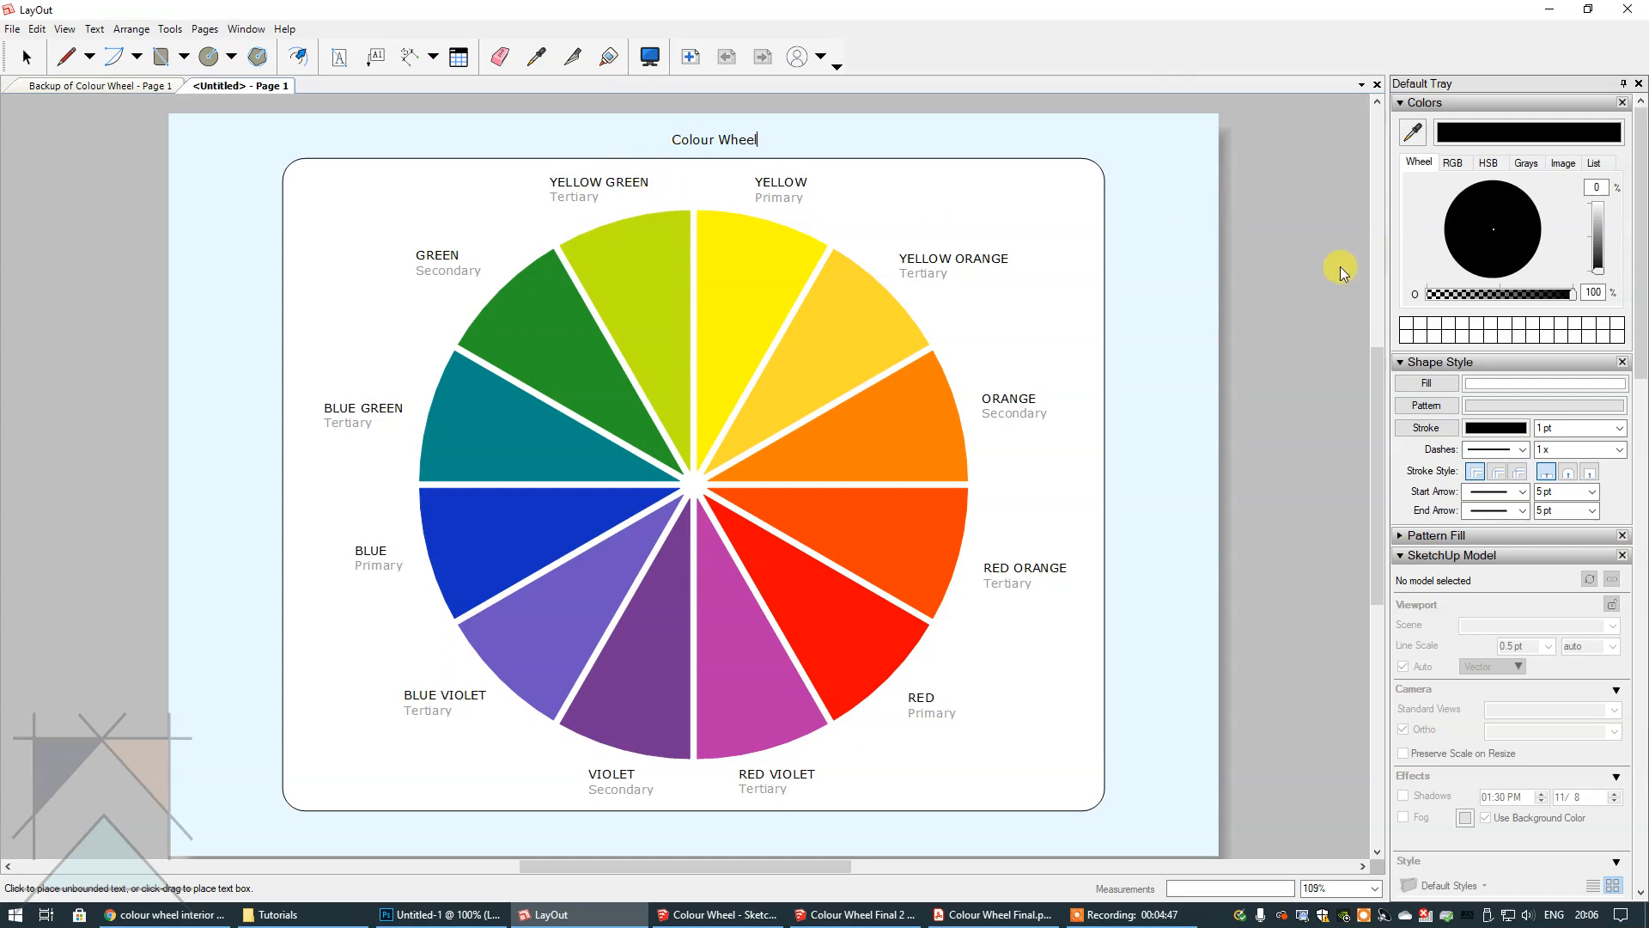
{"action": "left_click", "coordinate": [767, 175]}
{"action": "left_click", "coordinate": [26, 57]}
- Format the "Colour Wheel" title in the Angelina font at 36 pt
{"action": "left_click", "coordinate": [736, 144]}
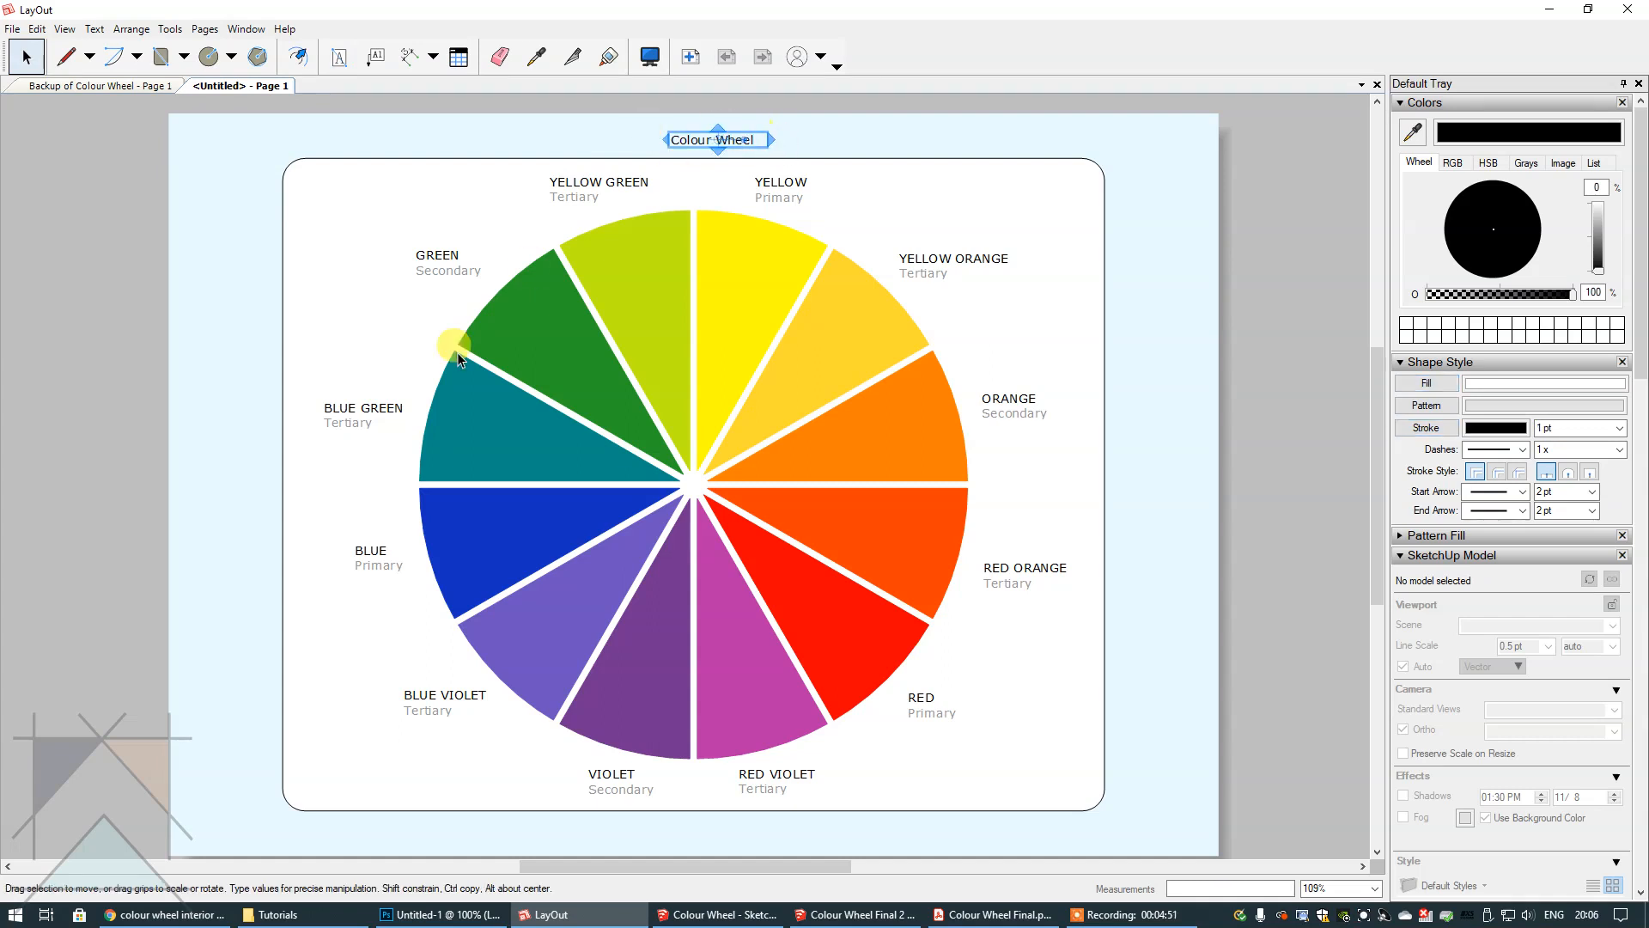
{"action": "left_click_drag", "start_coordinate": [1643, 489], "coordinate": [1641, 729]}
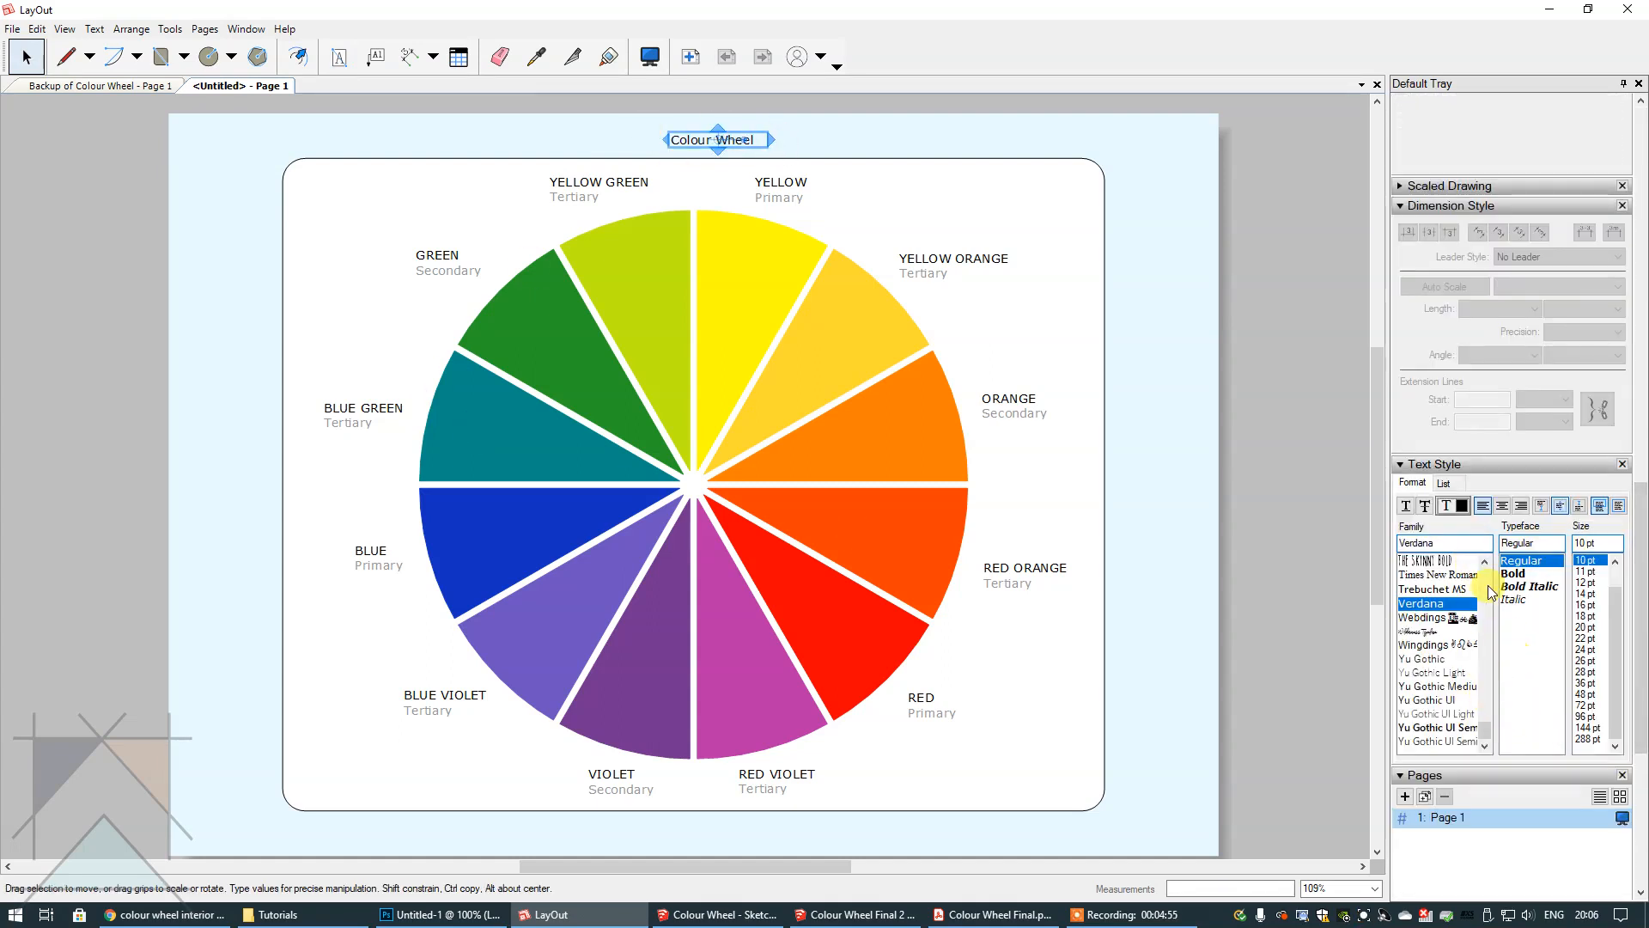
{"action": "left_click_drag", "start_coordinate": [1486, 739], "coordinate": [1484, 575]}
{"action": "left_click", "coordinate": [1414, 573]}
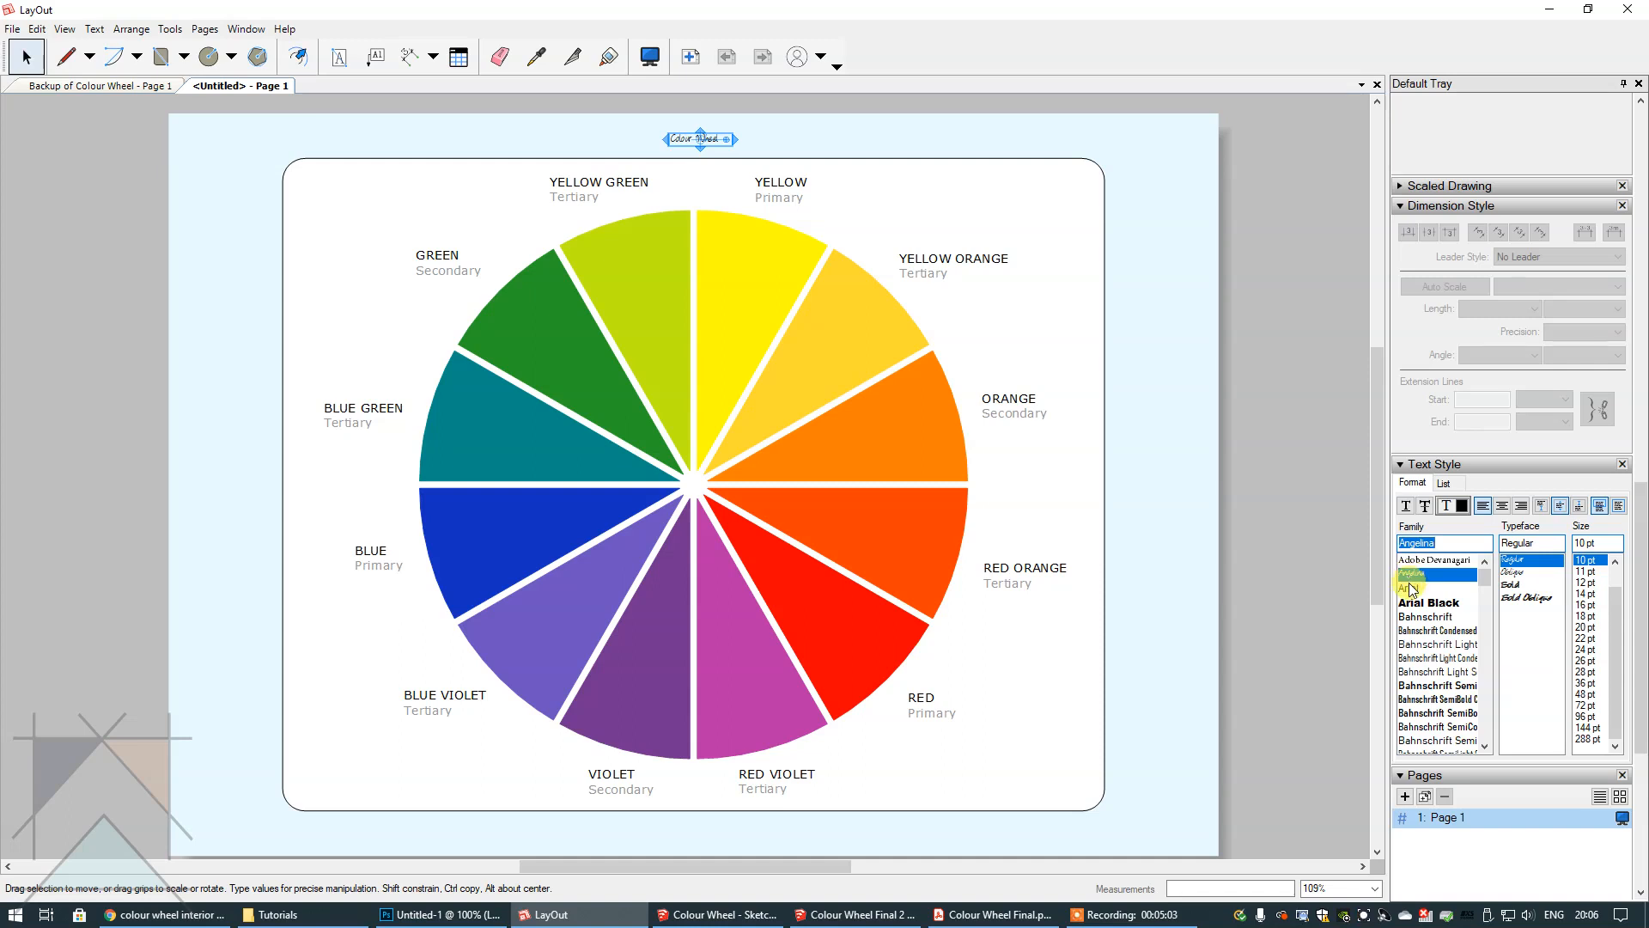
{"action": "left_click", "coordinate": [1584, 628]}
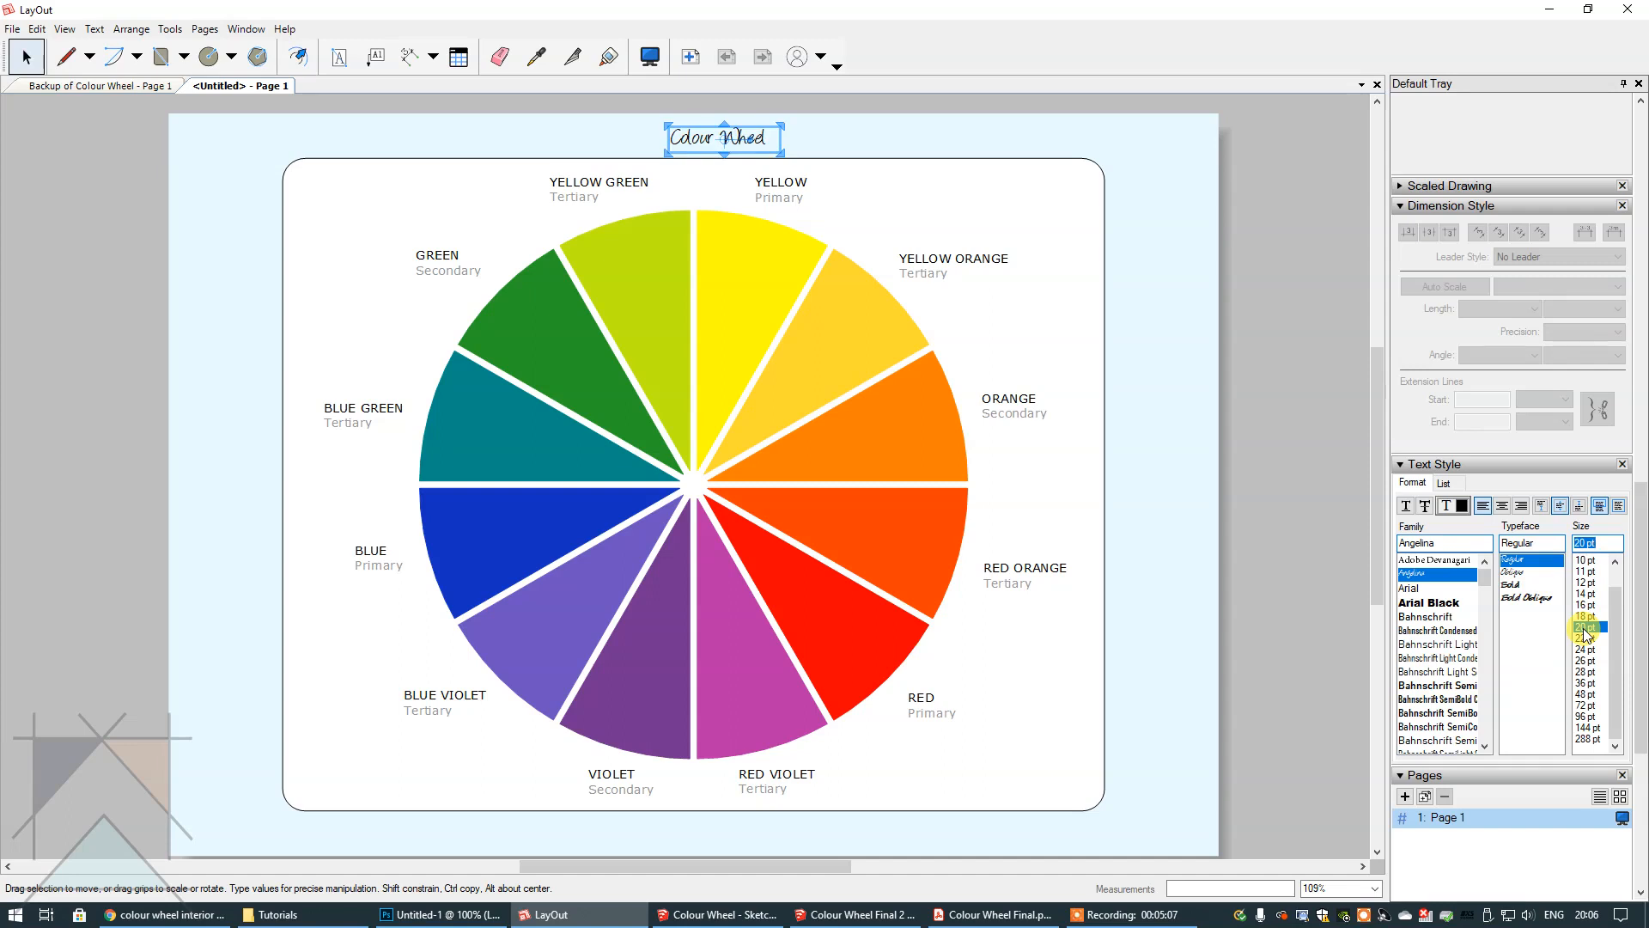
{"action": "left_click", "coordinate": [1585, 671]}
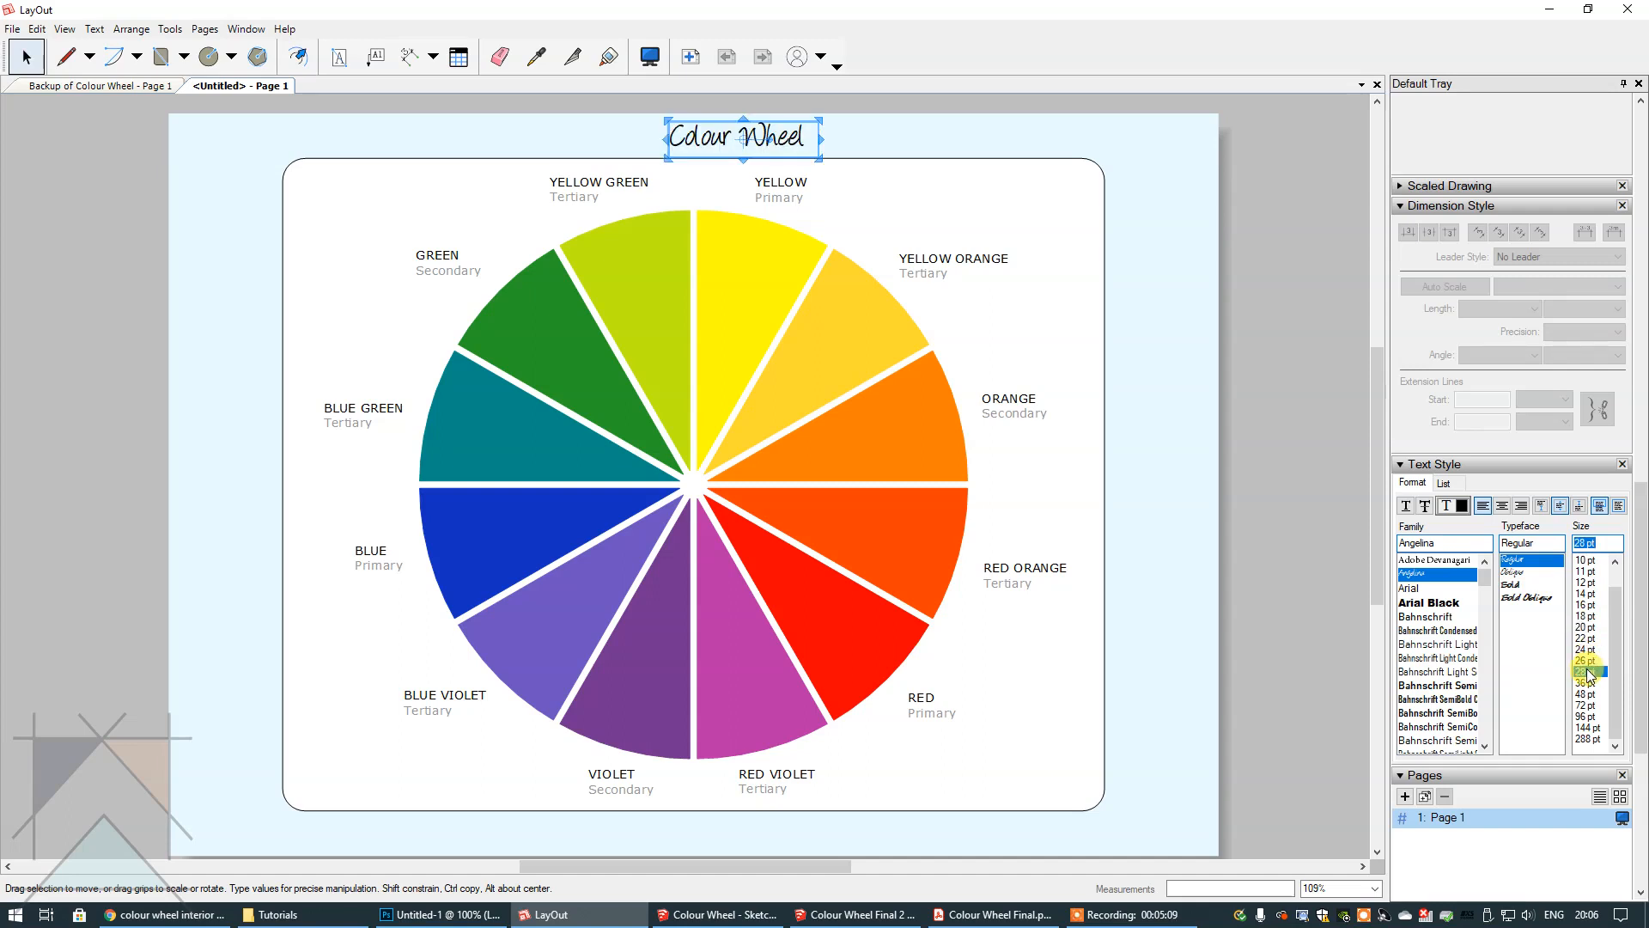
{"action": "left_click", "coordinate": [1585, 683]}
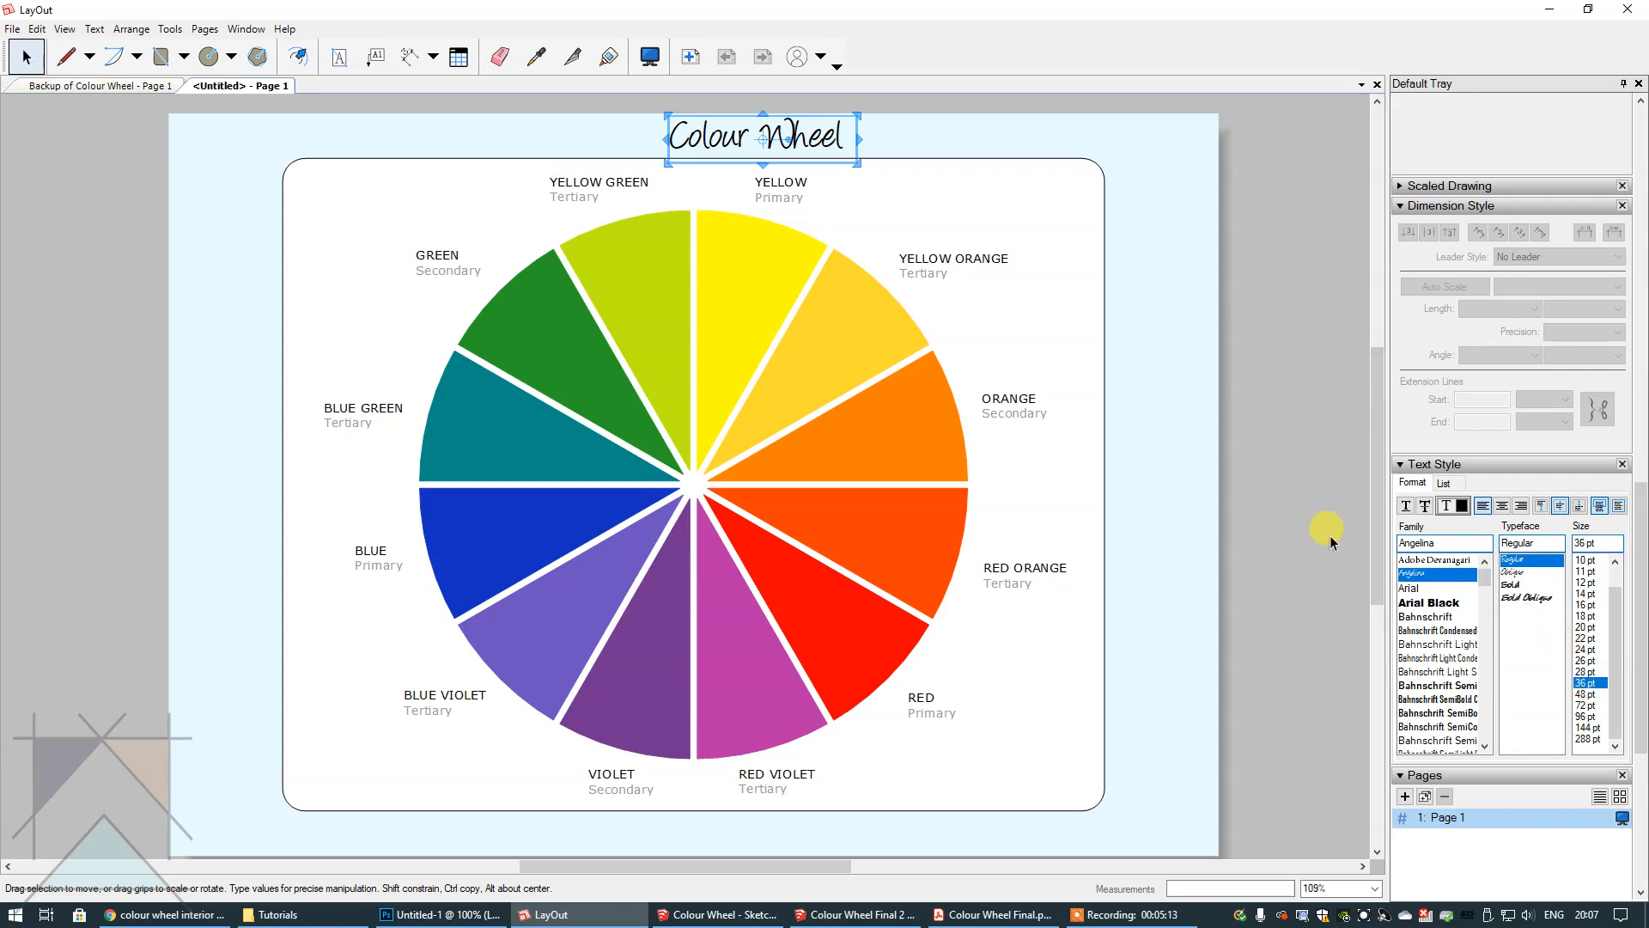
{"action": "left_click", "coordinate": [912, 268]}
- Try centring the "Colour Wheel" title vertically on the page, and undo it
{"action": "left_click", "coordinate": [723, 136]}
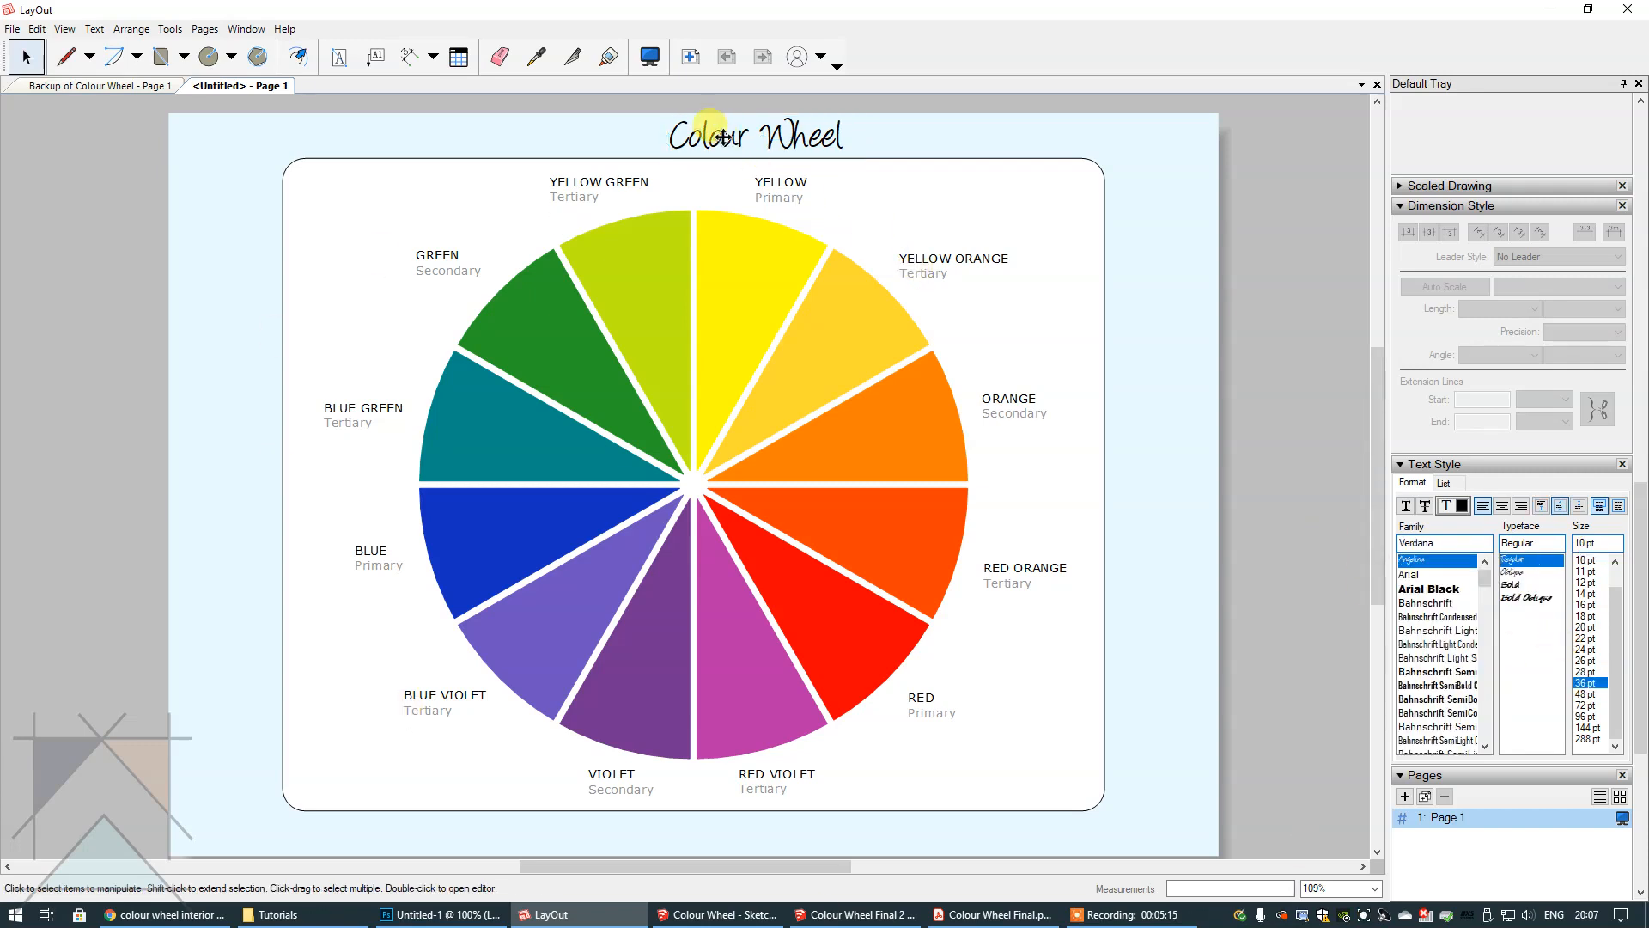
{"action": "right_click", "coordinate": [725, 139]}
{"action": "mouse_move", "coordinate": [816, 313]}
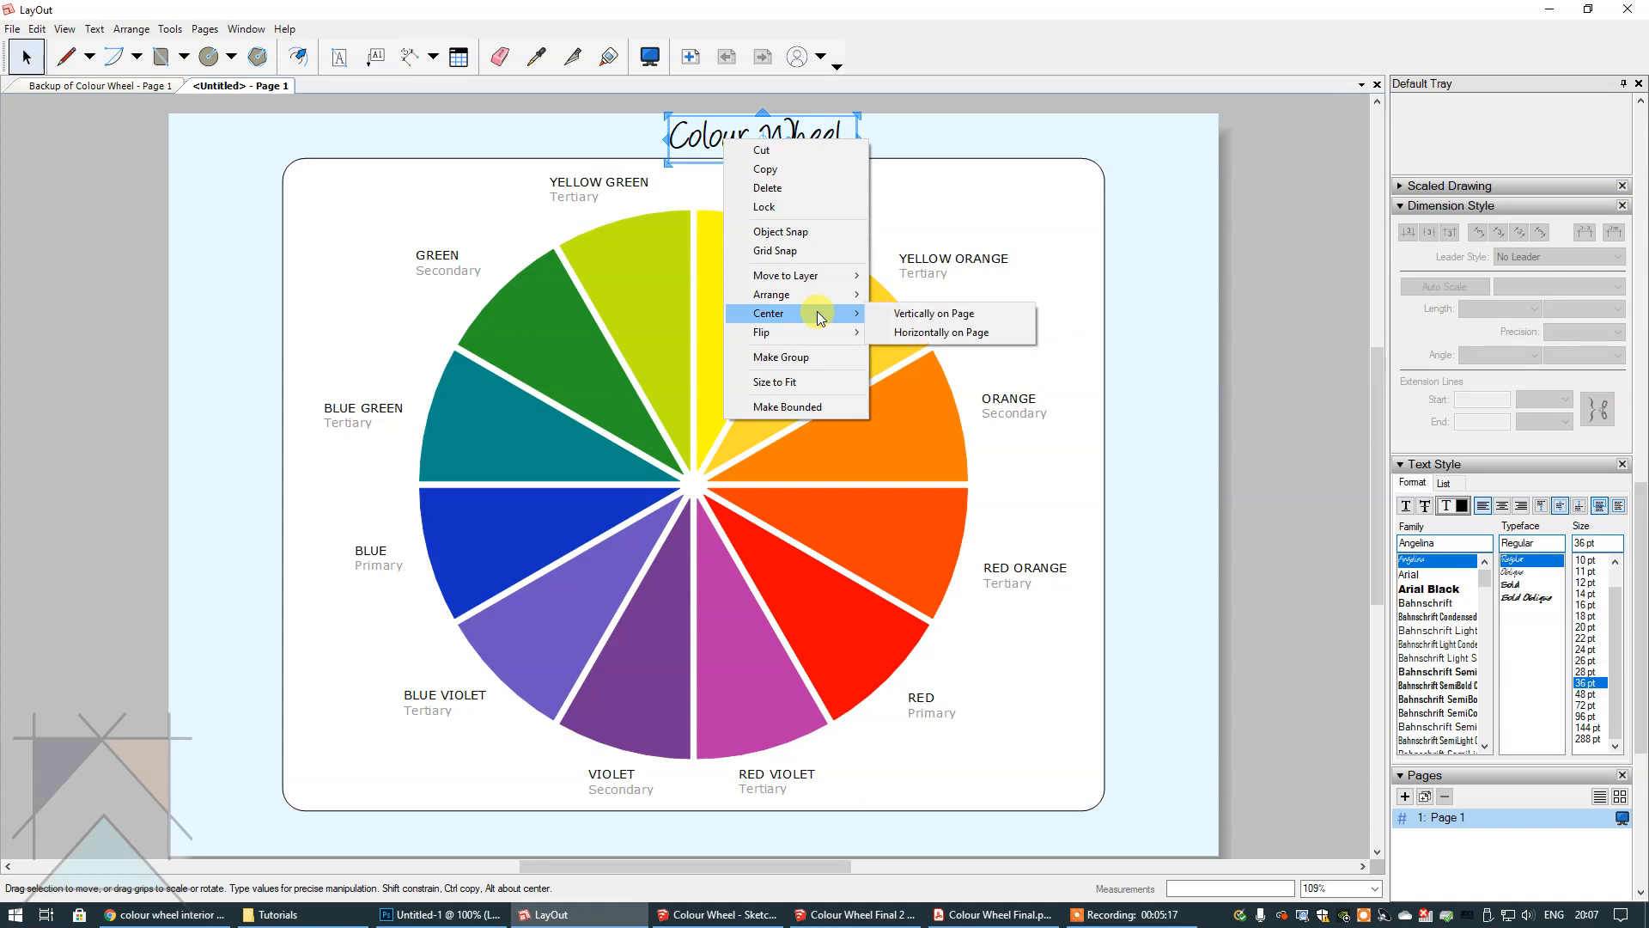
{"action": "left_click", "coordinate": [935, 317]}
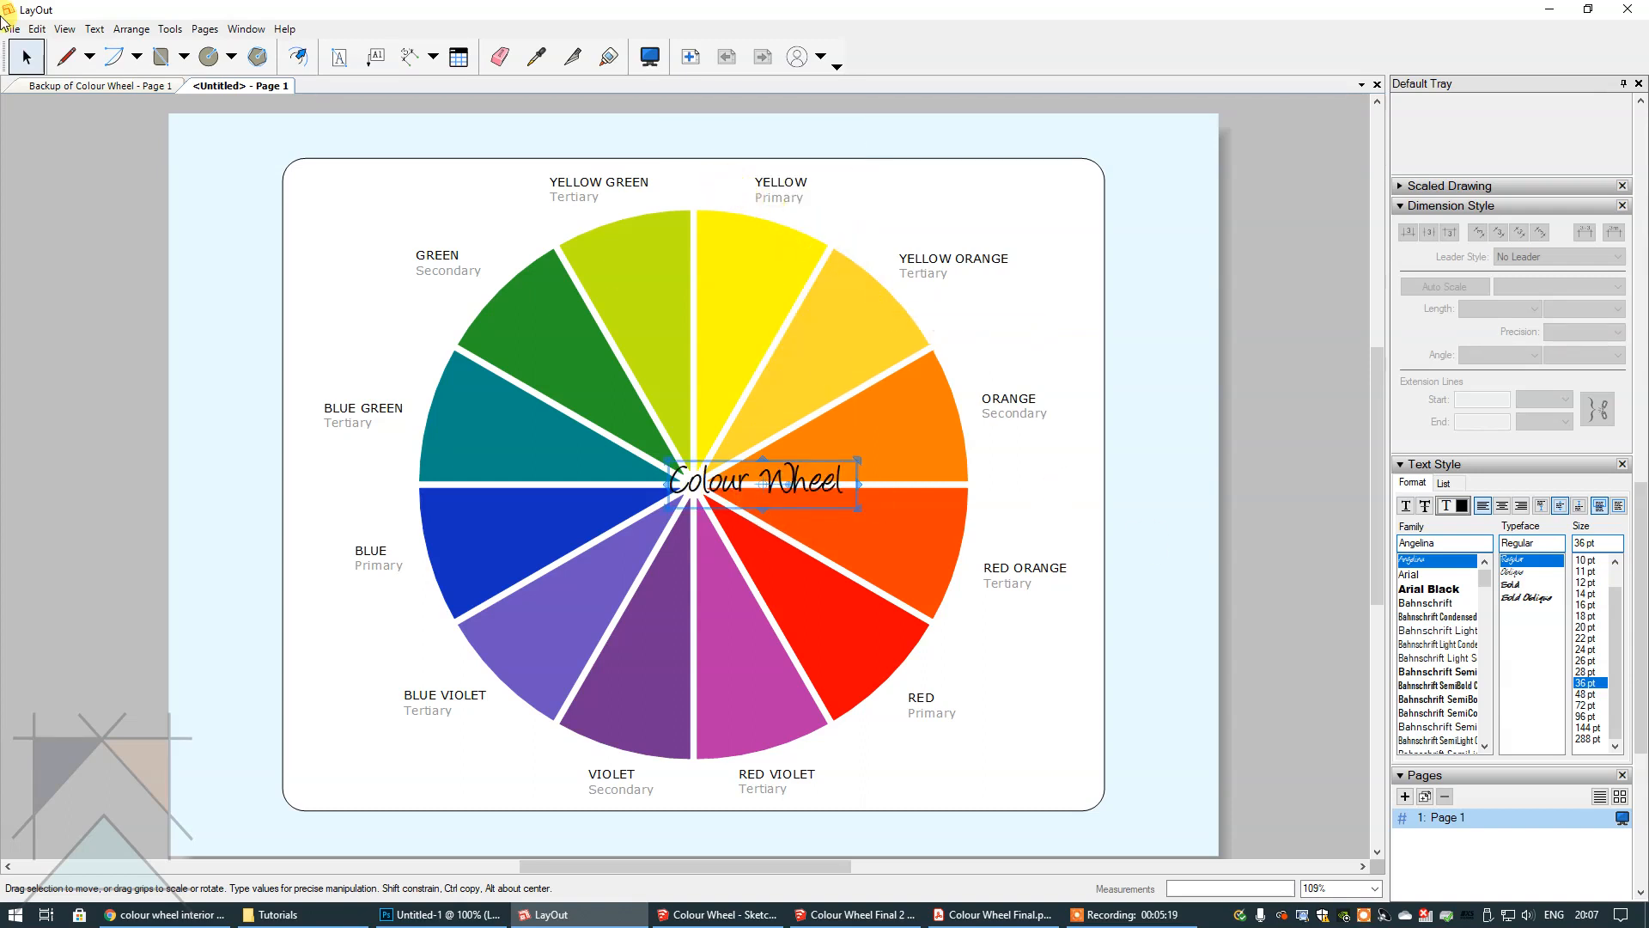
{"action": "left_click", "coordinate": [37, 28]}
{"action": "left_click", "coordinate": [86, 48]}
- Centre the "Colour Wheel" title horizontally on the page
{"action": "right_click", "coordinate": [730, 140]}
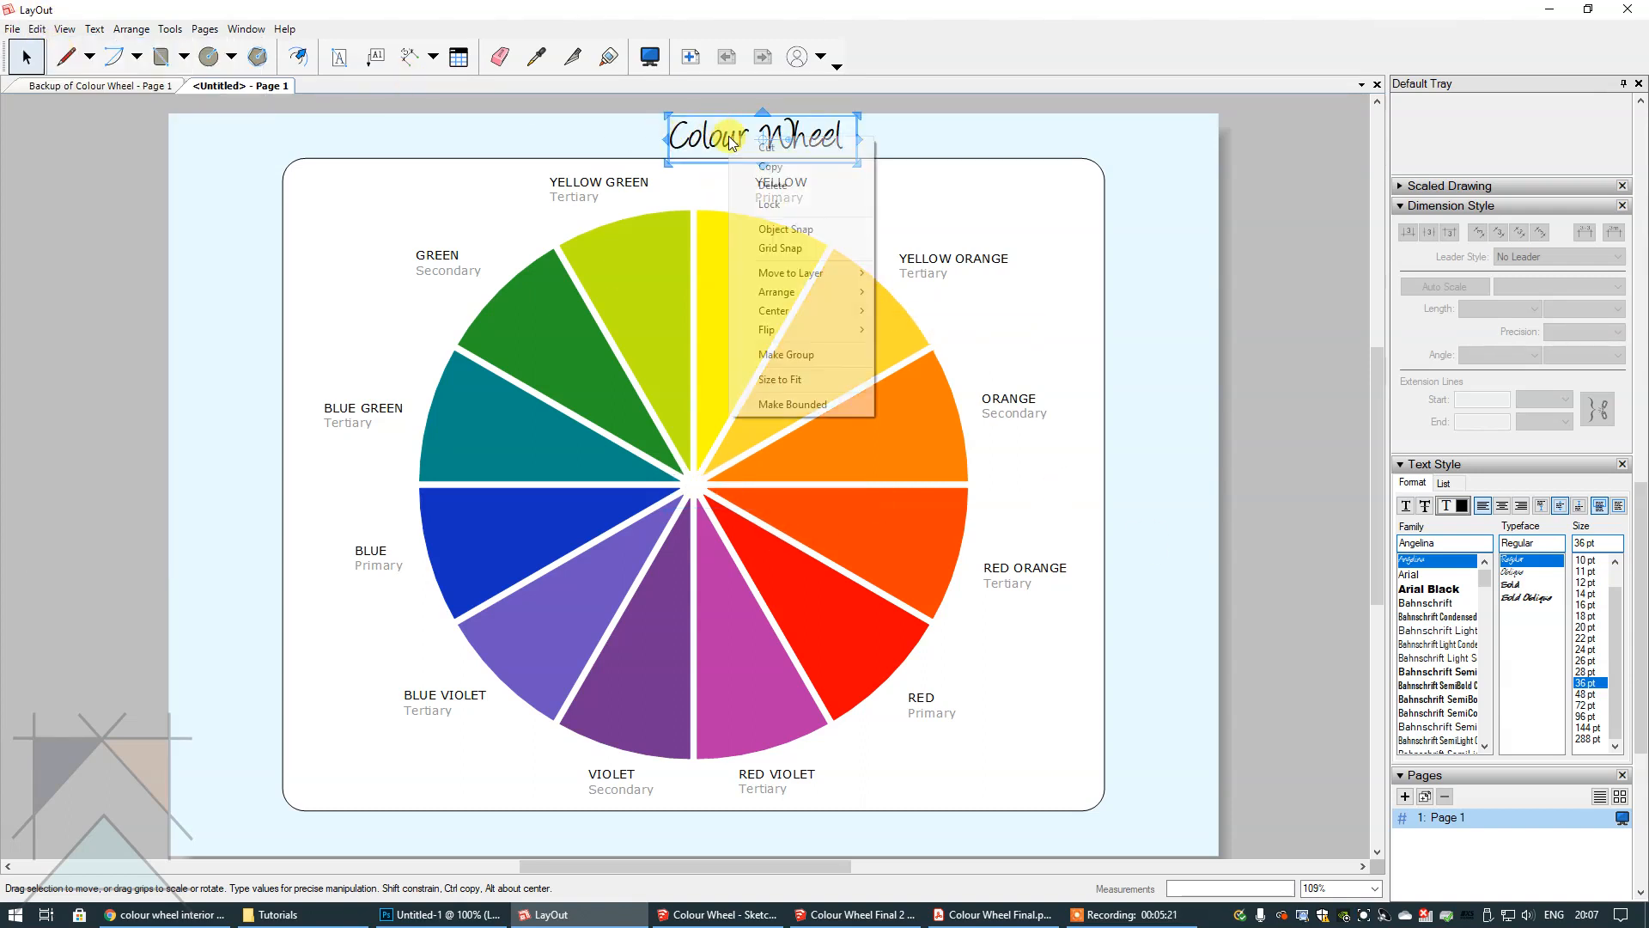
{"action": "mouse_move", "coordinate": [846, 311]}
{"action": "left_click", "coordinate": [908, 331]}
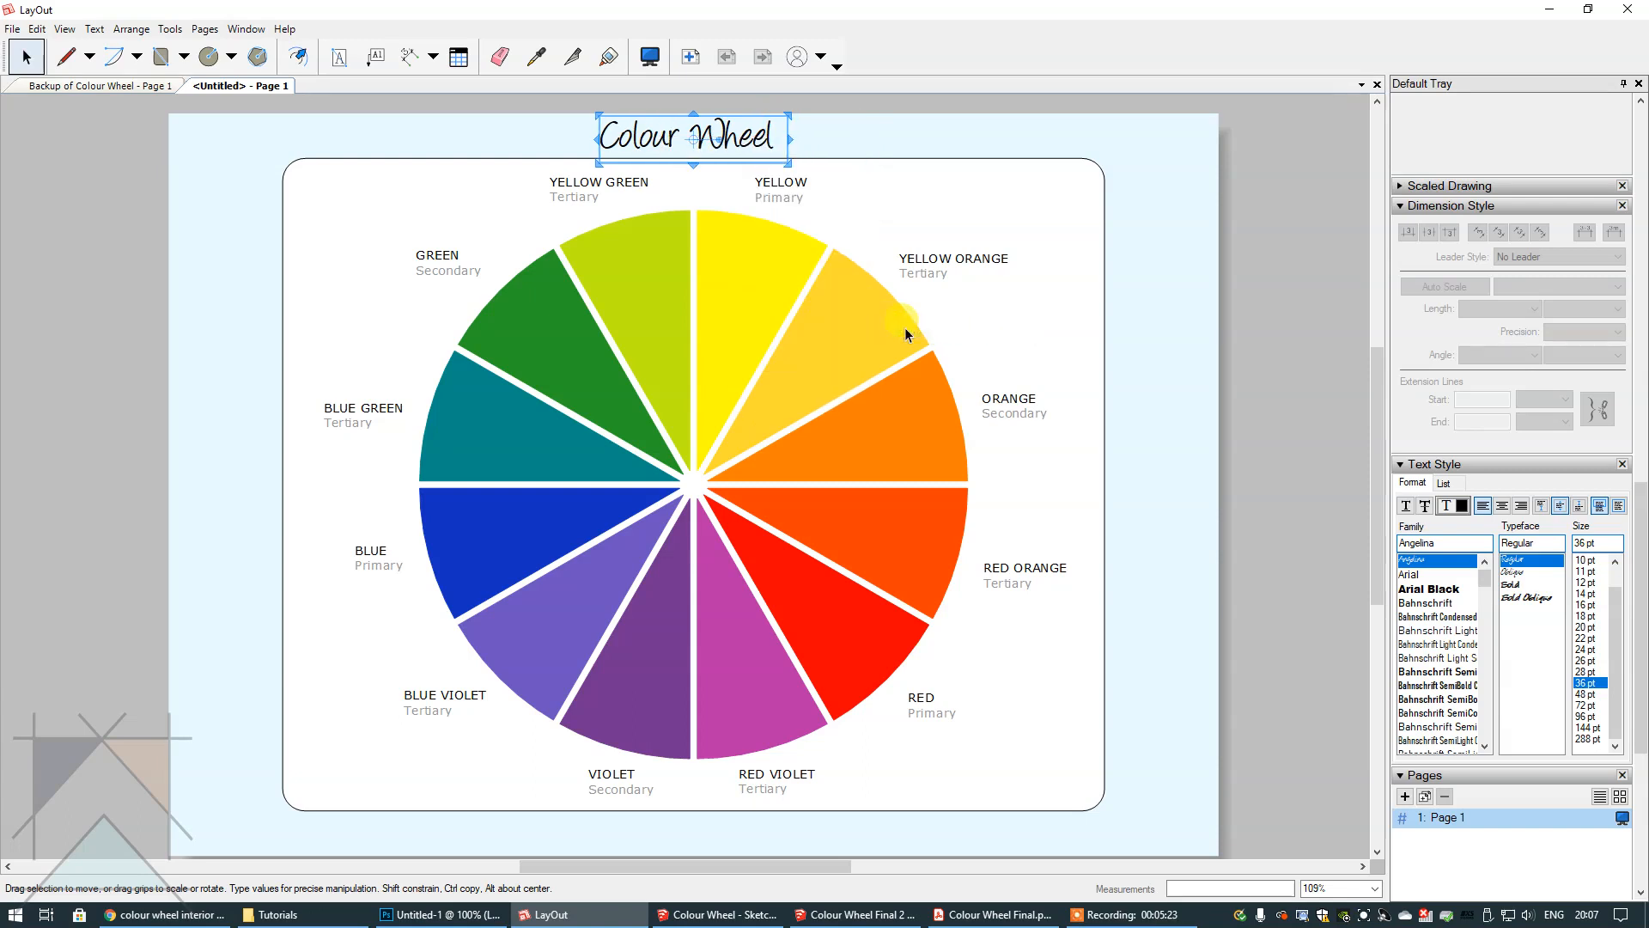
{"action": "left_click", "coordinate": [1283, 400]}
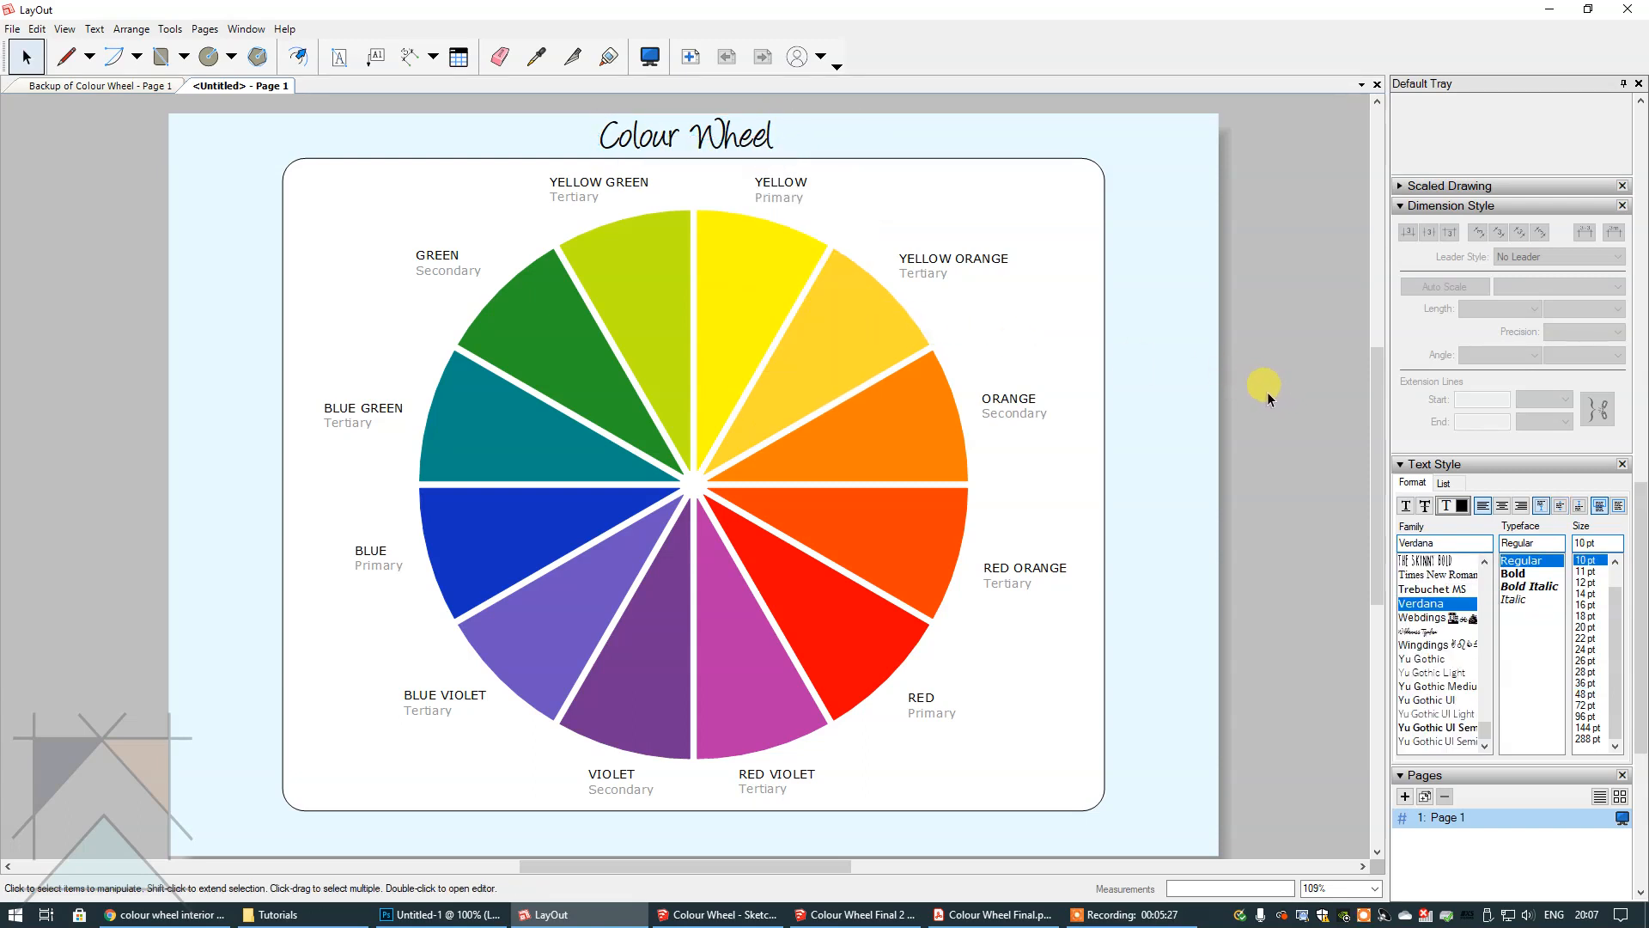
- Select the colour wheel group with its frame and labels
{"action": "left_click", "coordinate": [702, 385]}
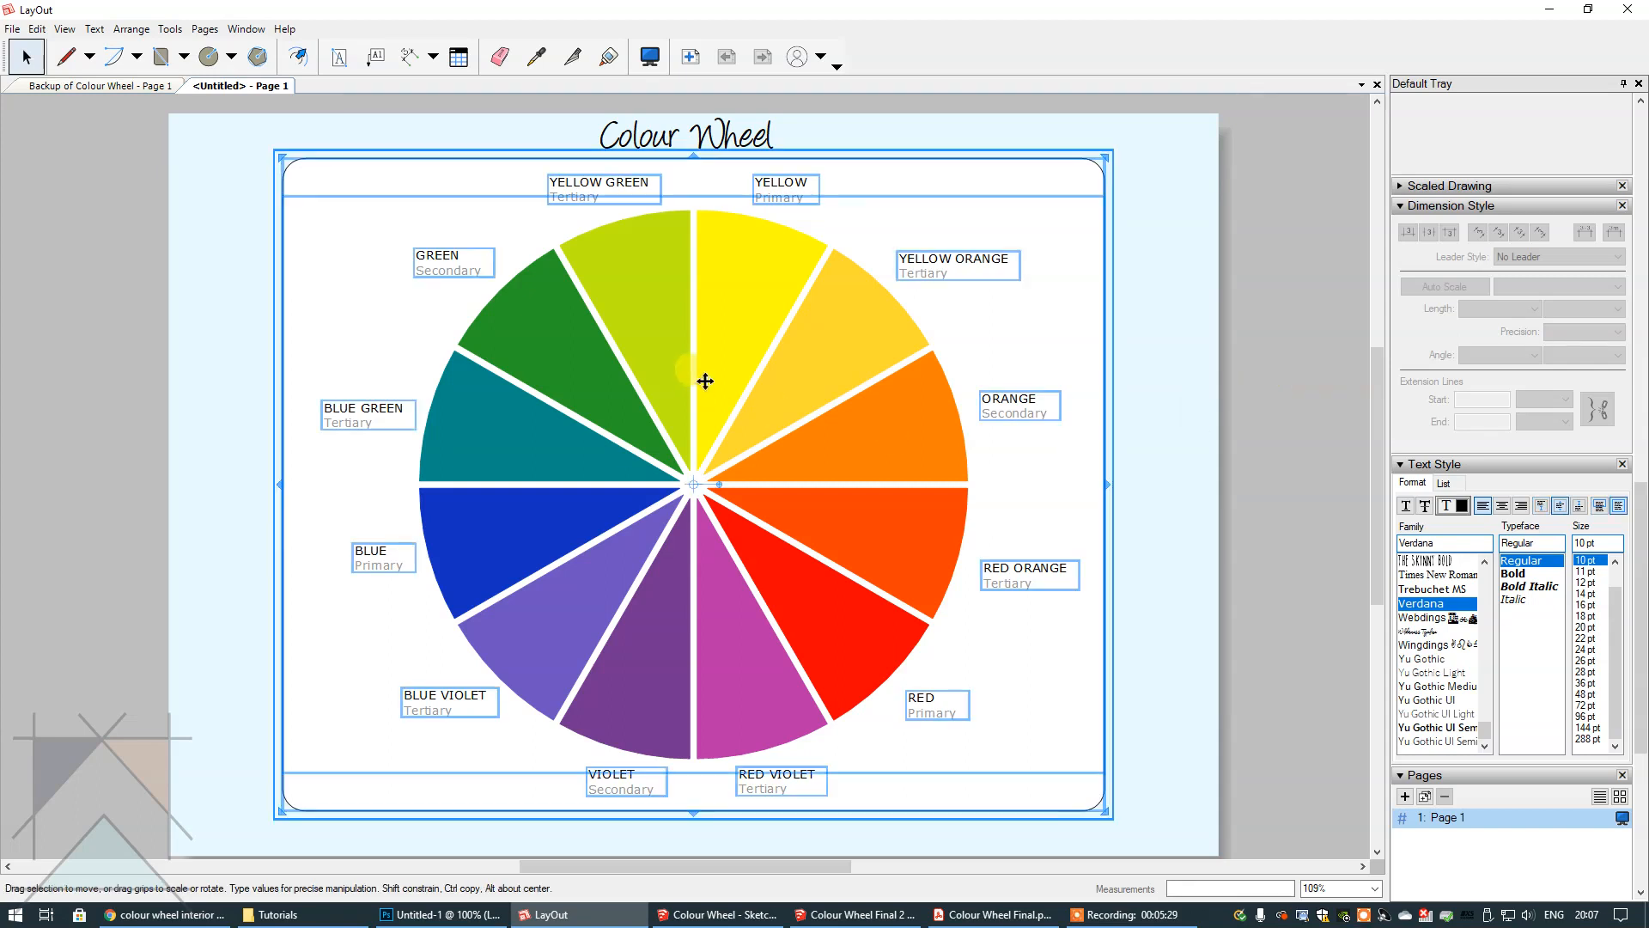